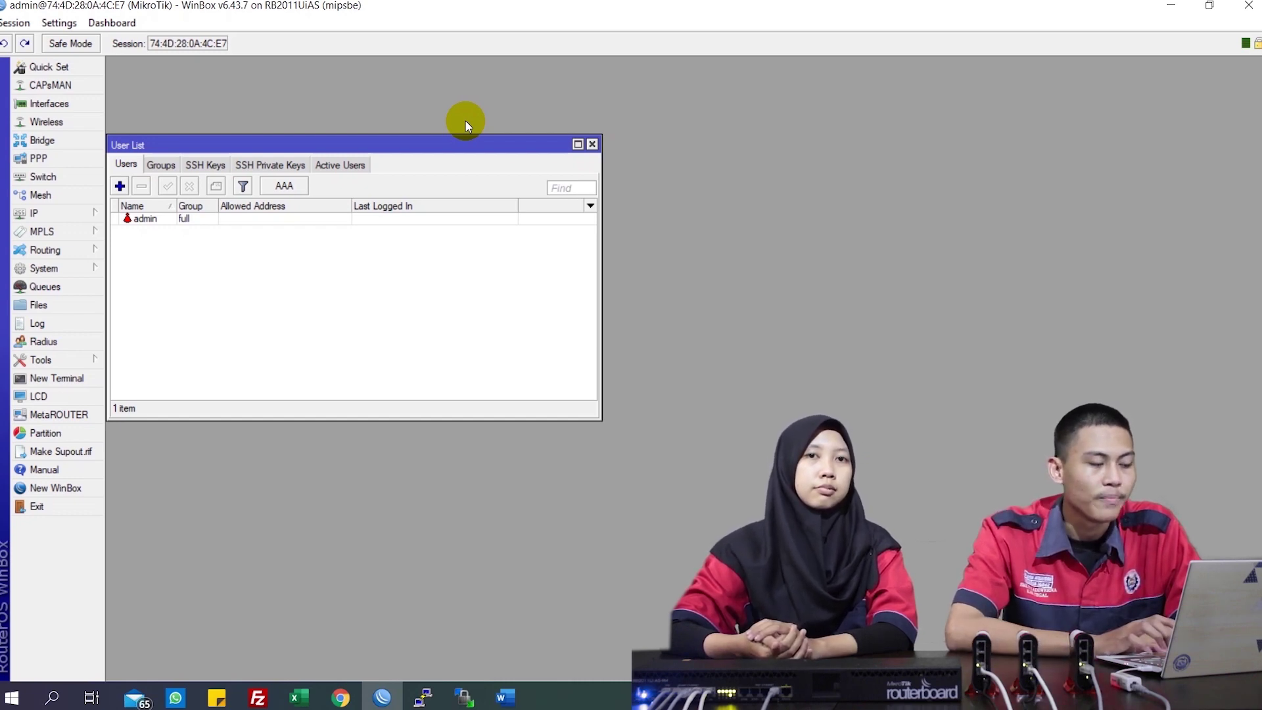
Open the router's user list from System > Users
{"action": "left_click", "coordinate": [83, 275]}
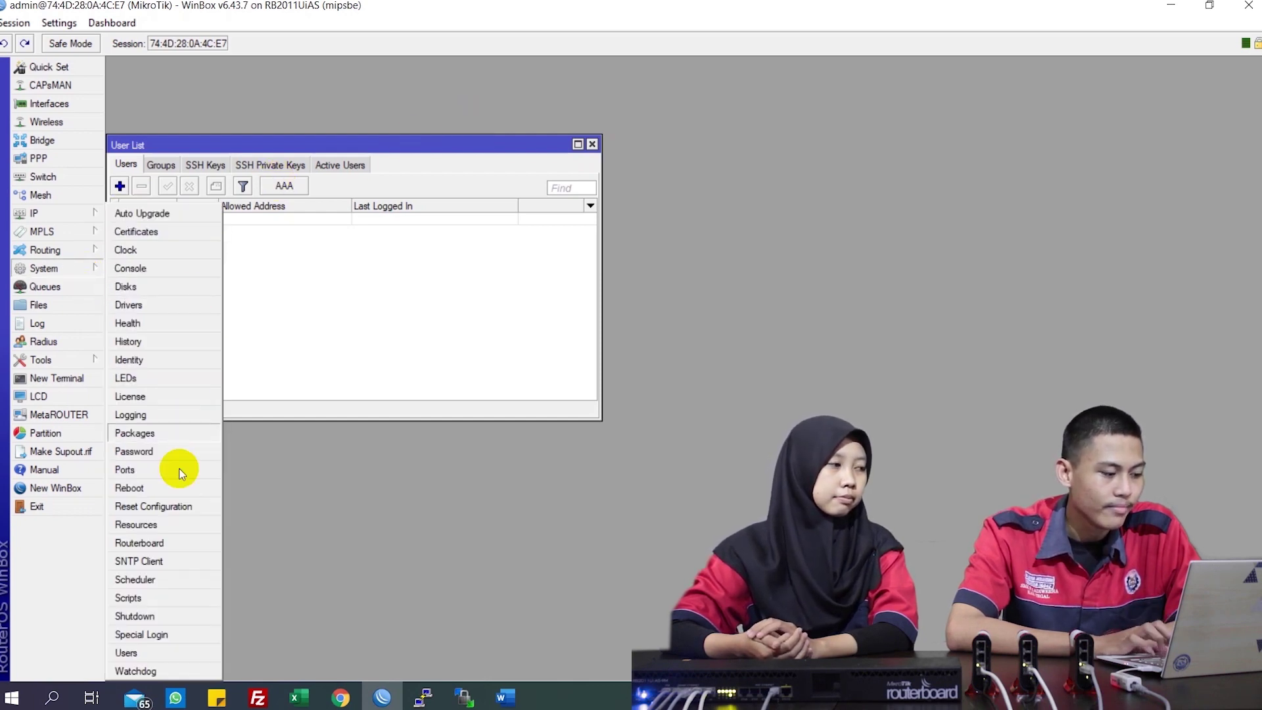
{"action": "left_click", "coordinate": [162, 656]}
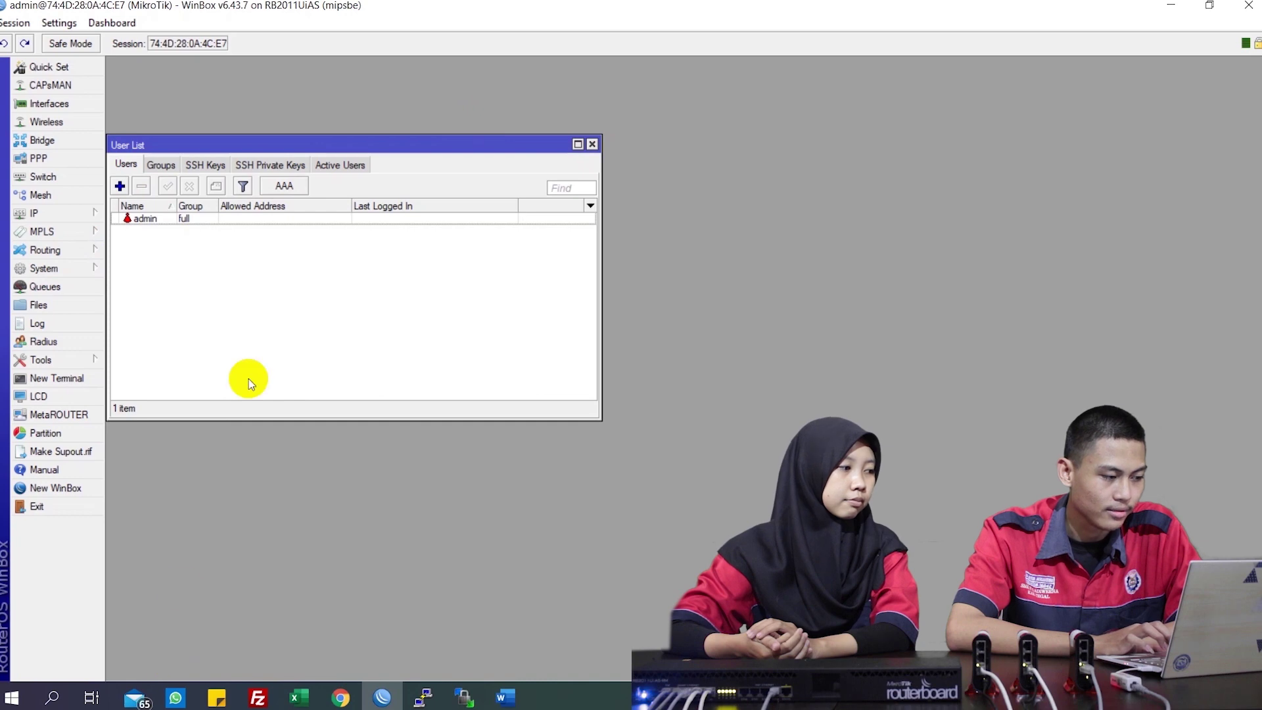
{"action": "left_click_drag", "start_coordinate": [293, 140], "coordinate": [341, 144]}
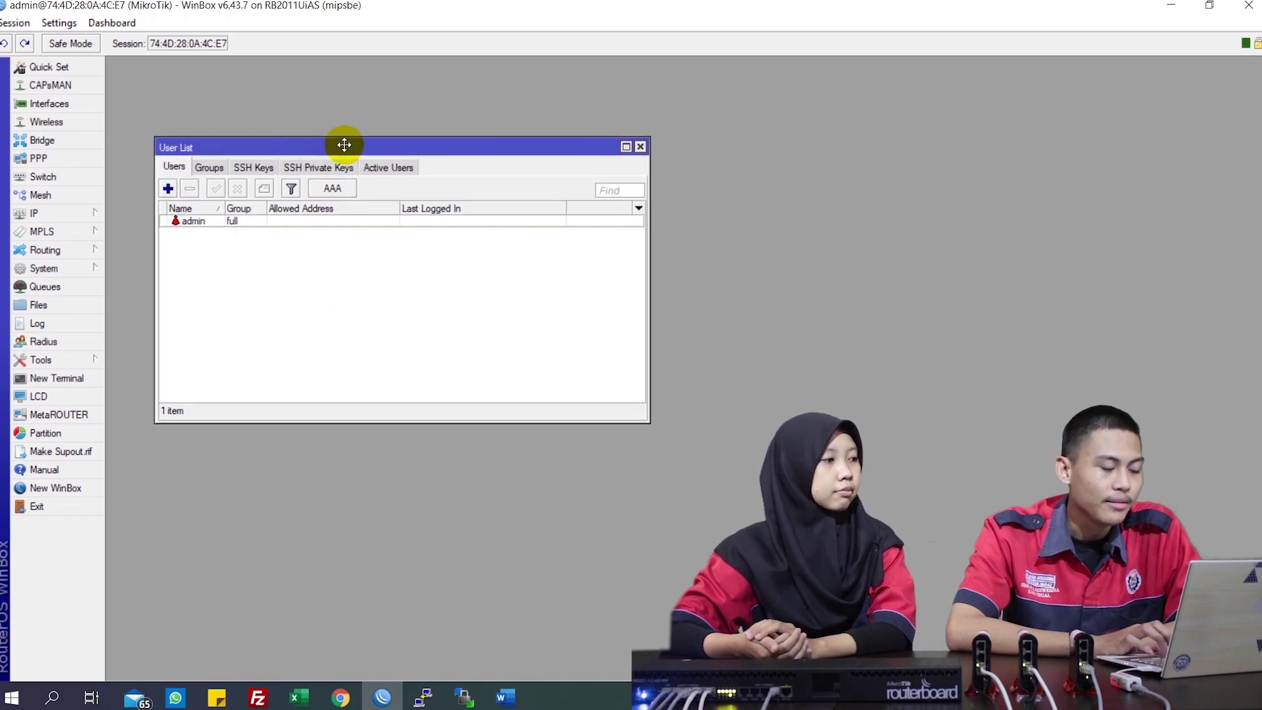
Add user adb in the full group with a confirmed password and save it
{"action": "left_click", "coordinate": [168, 189]}
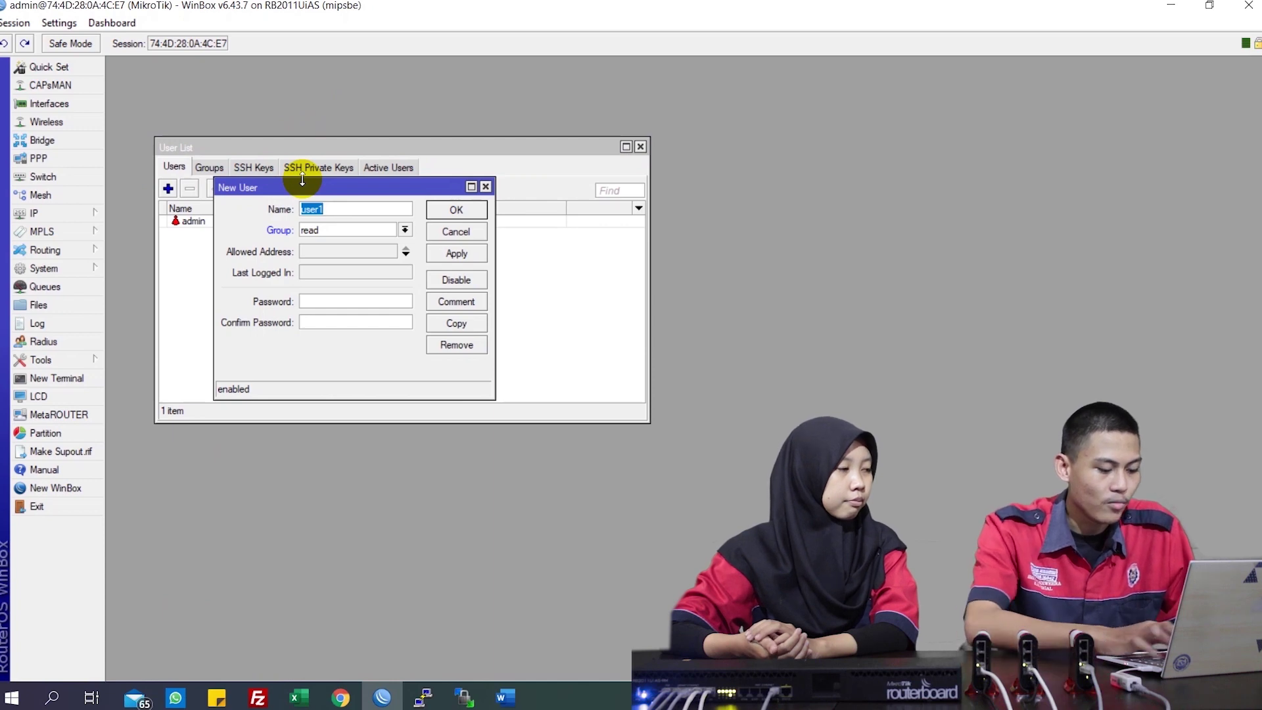
{"action": "type", "text": "adb"}
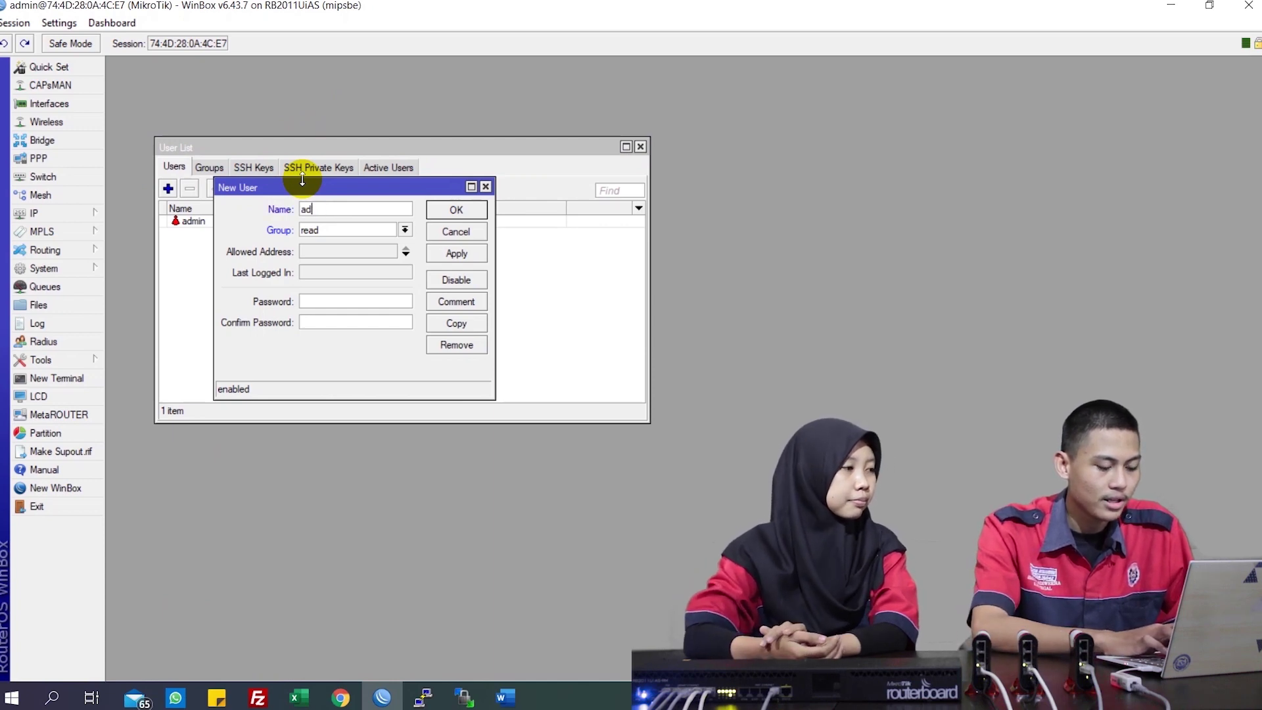
{"action": "left_click", "coordinate": [332, 230]}
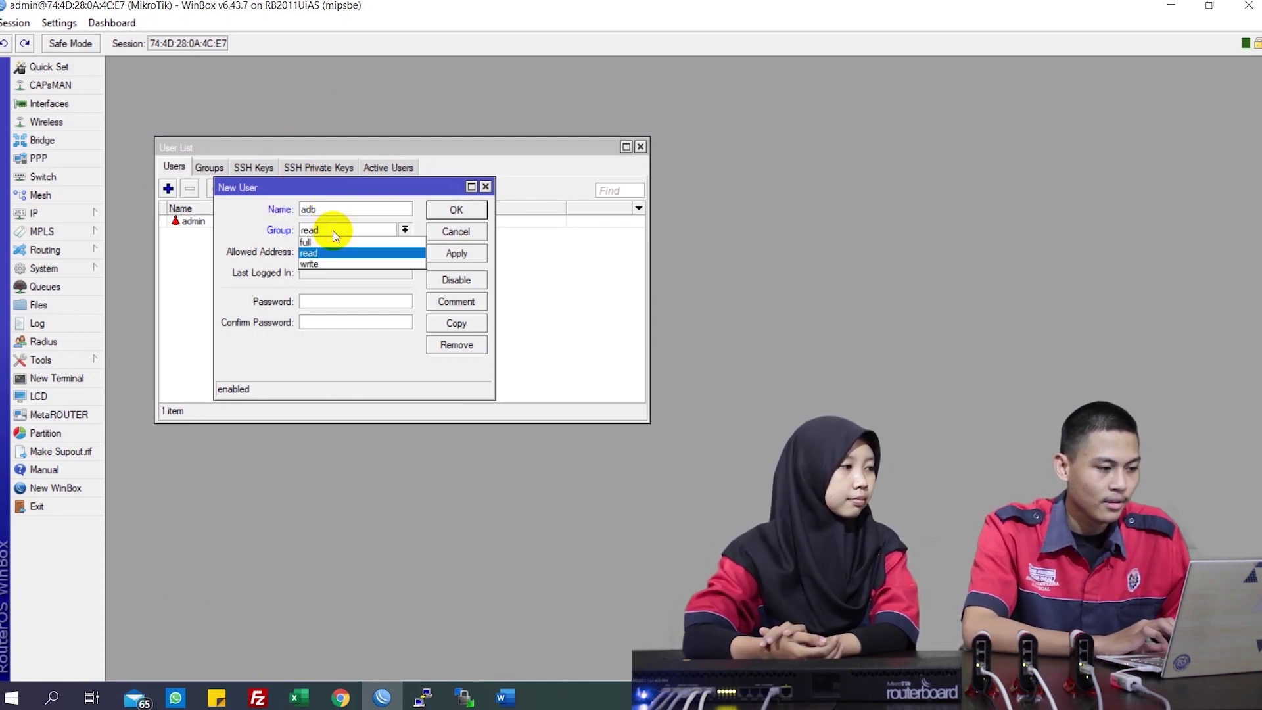
{"action": "left_click", "coordinate": [334, 242]}
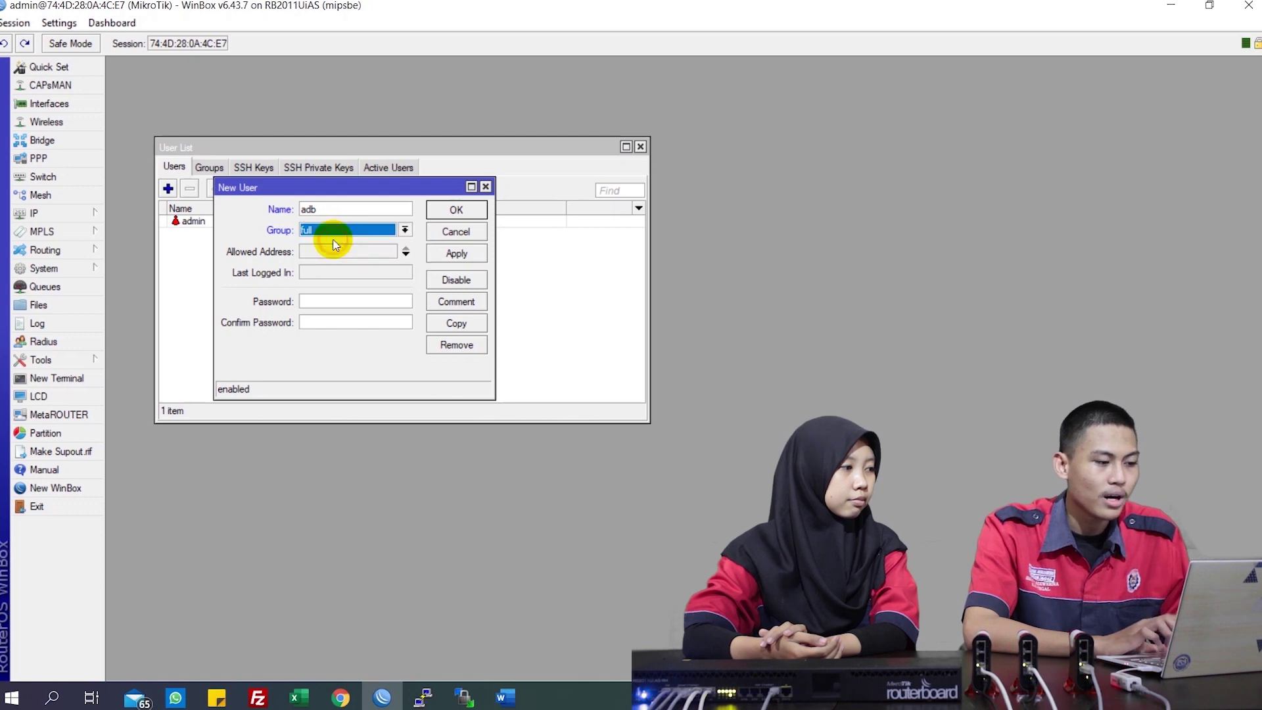
{"action": "left_click", "coordinate": [331, 300]}
{"action": "type", "text": "123"}
{"action": "key", "text": "Tab"}
{"action": "type", "text": "123"}
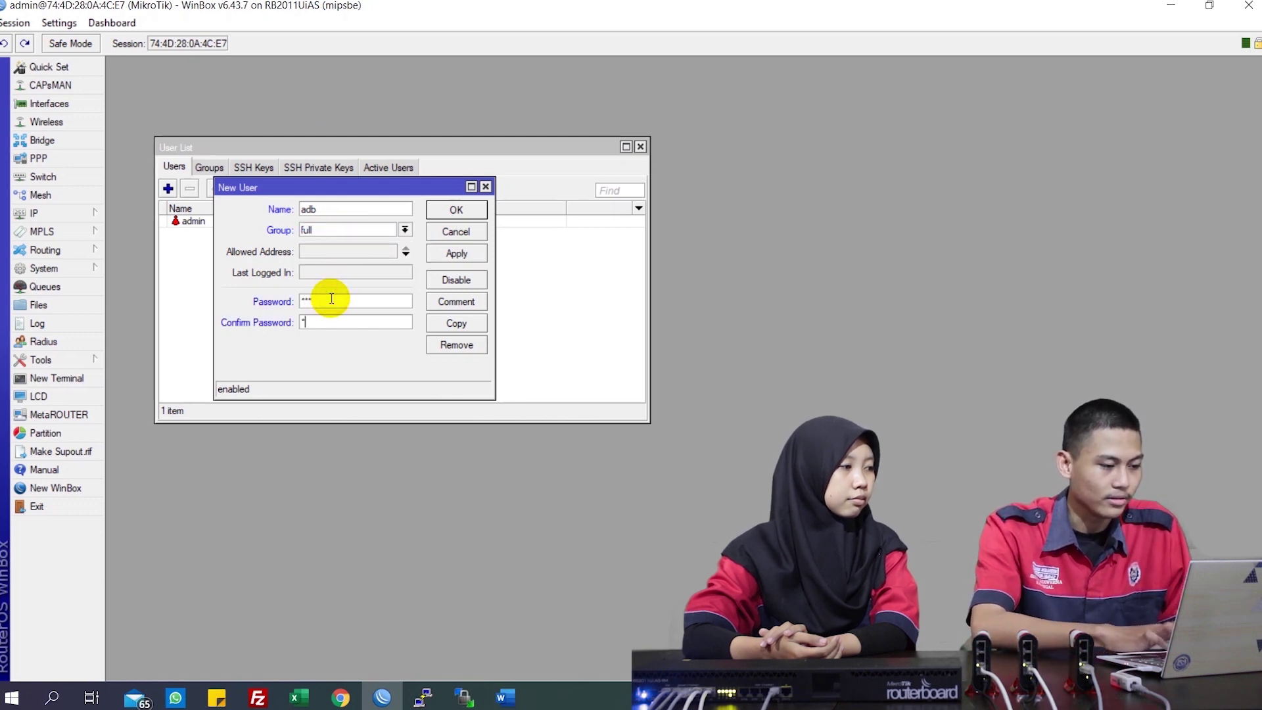
{"action": "left_click", "coordinate": [458, 254]}
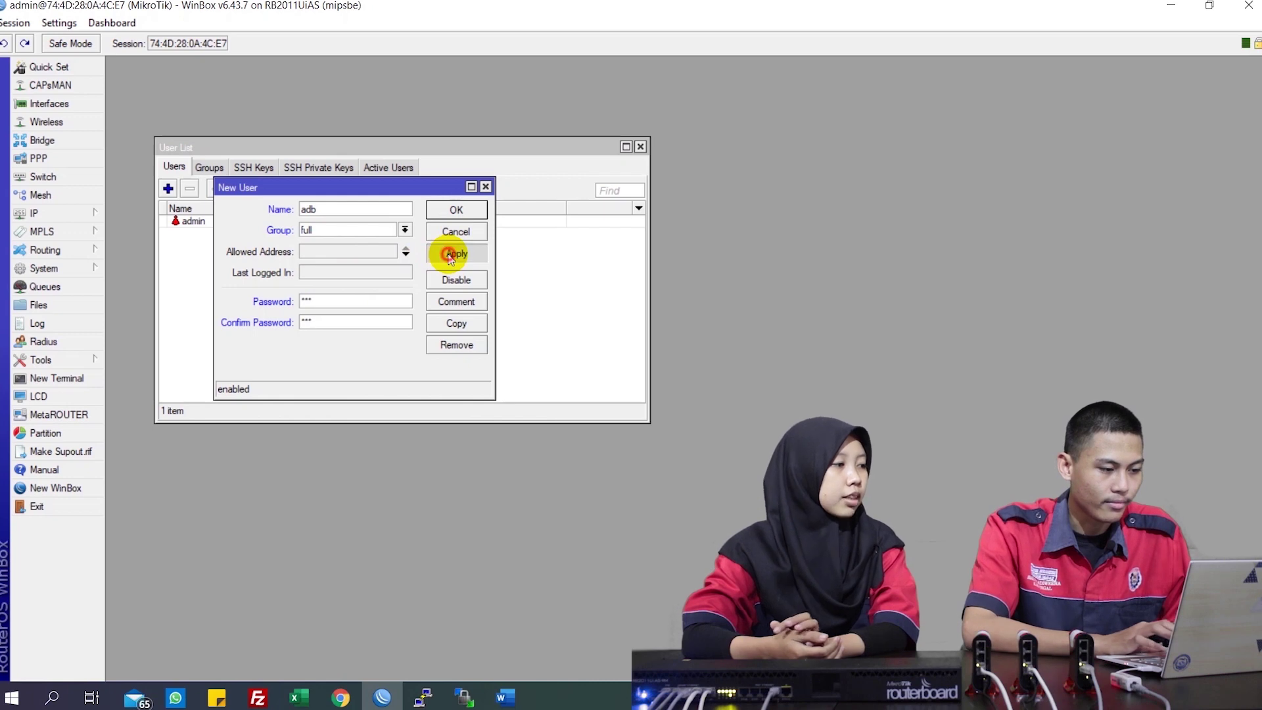
{"action": "left_click", "coordinate": [458, 207]}
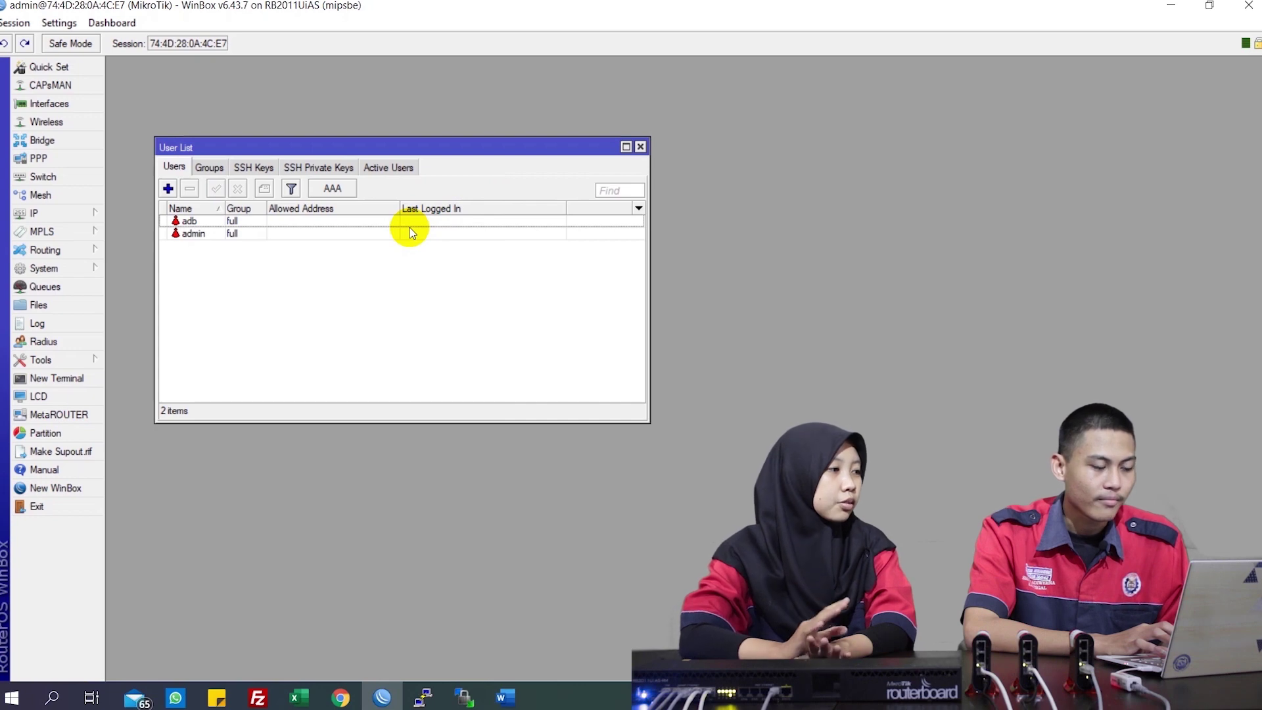
Select the admin account and disable it
{"action": "left_click", "coordinate": [380, 234]}
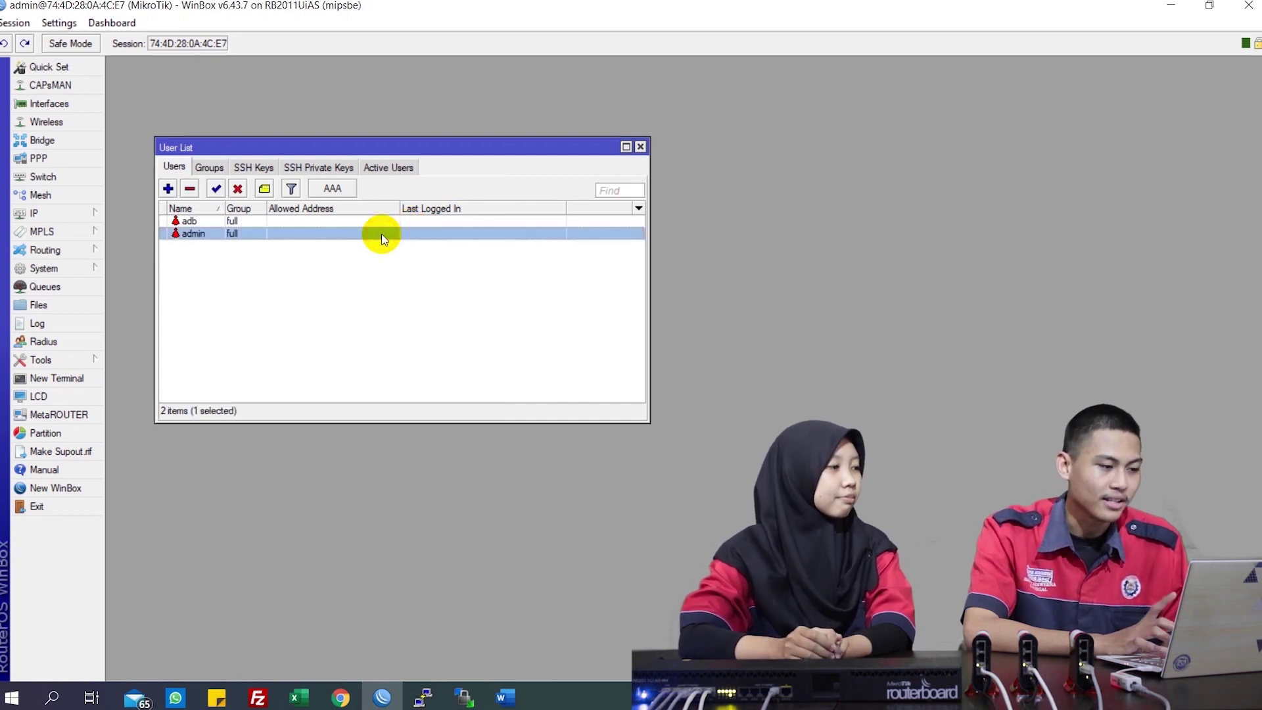
{"action": "left_click", "coordinate": [244, 188]}
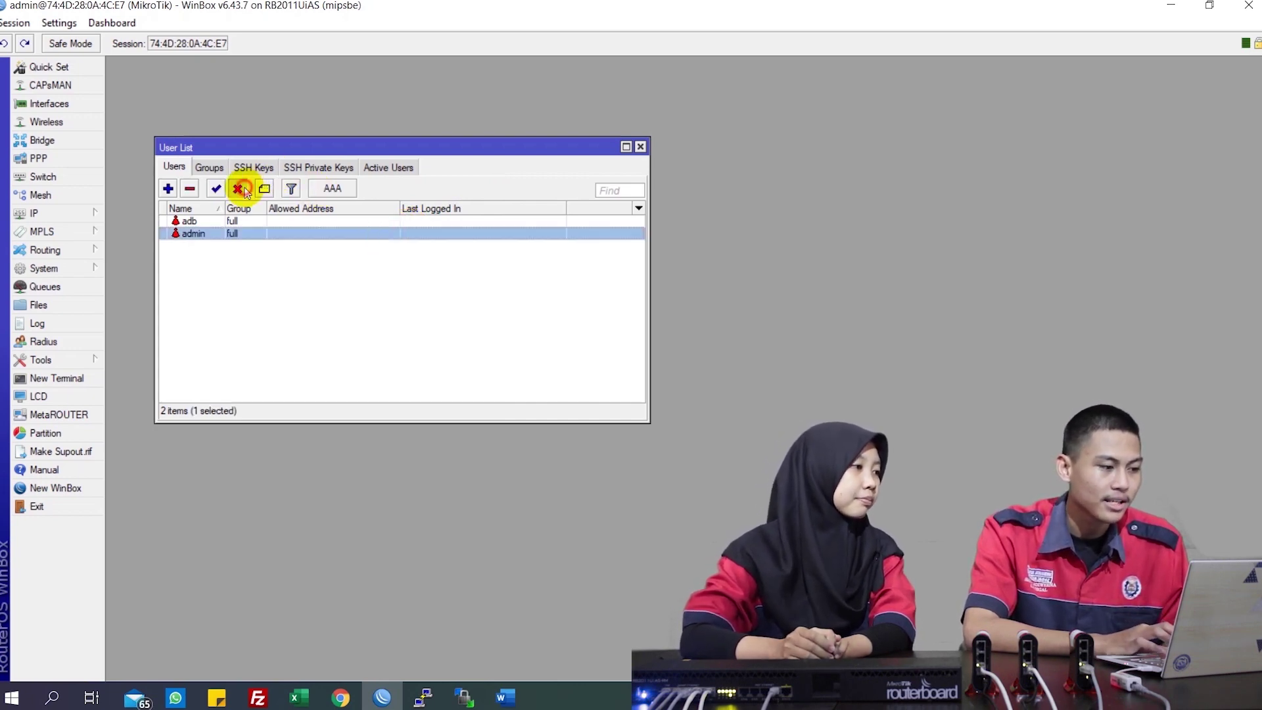
Exit, relaunch WinBox and try connecting to the router as admin
{"action": "left_click", "coordinate": [68, 507]}
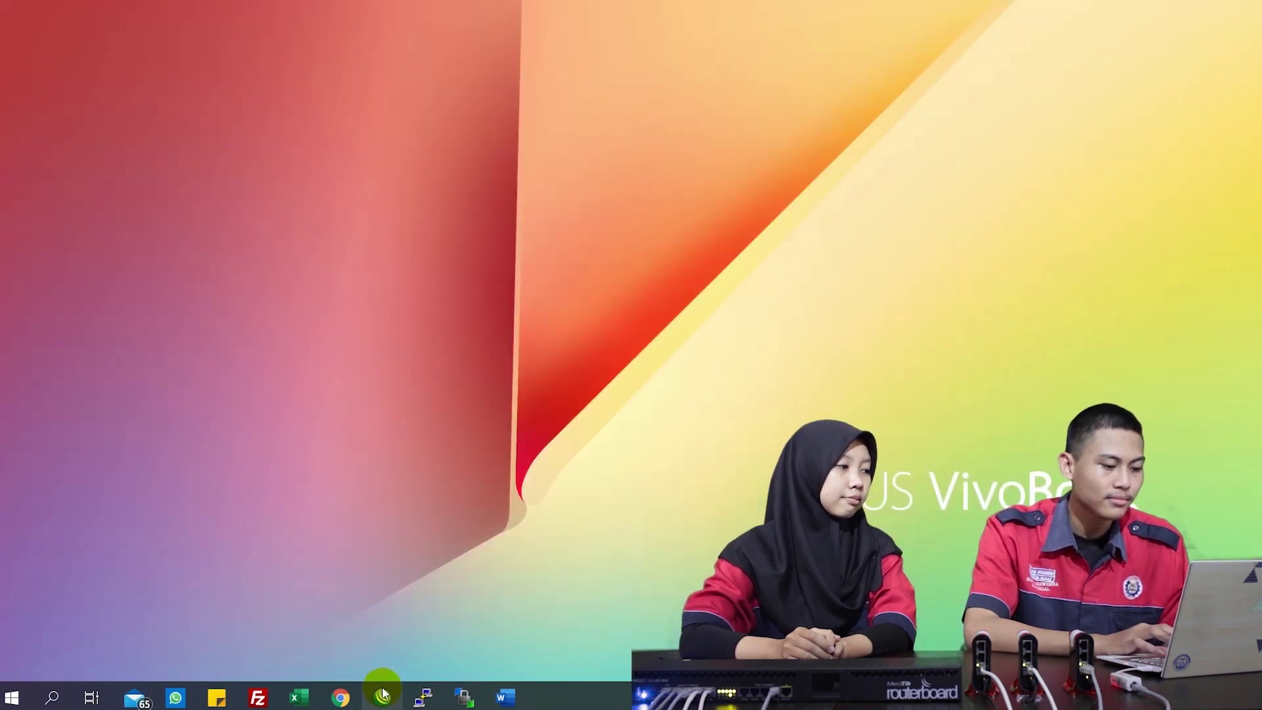
{"action": "left_click", "coordinate": [382, 697]}
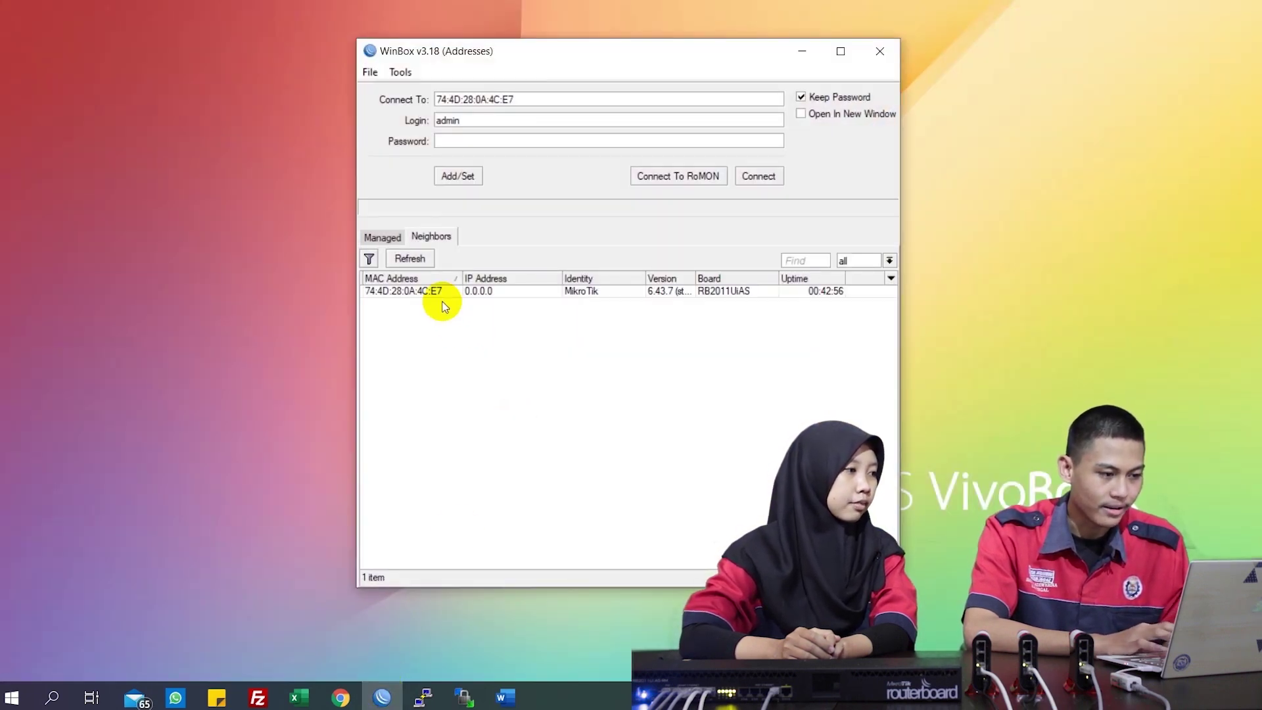
{"action": "left_click", "coordinate": [435, 290]}
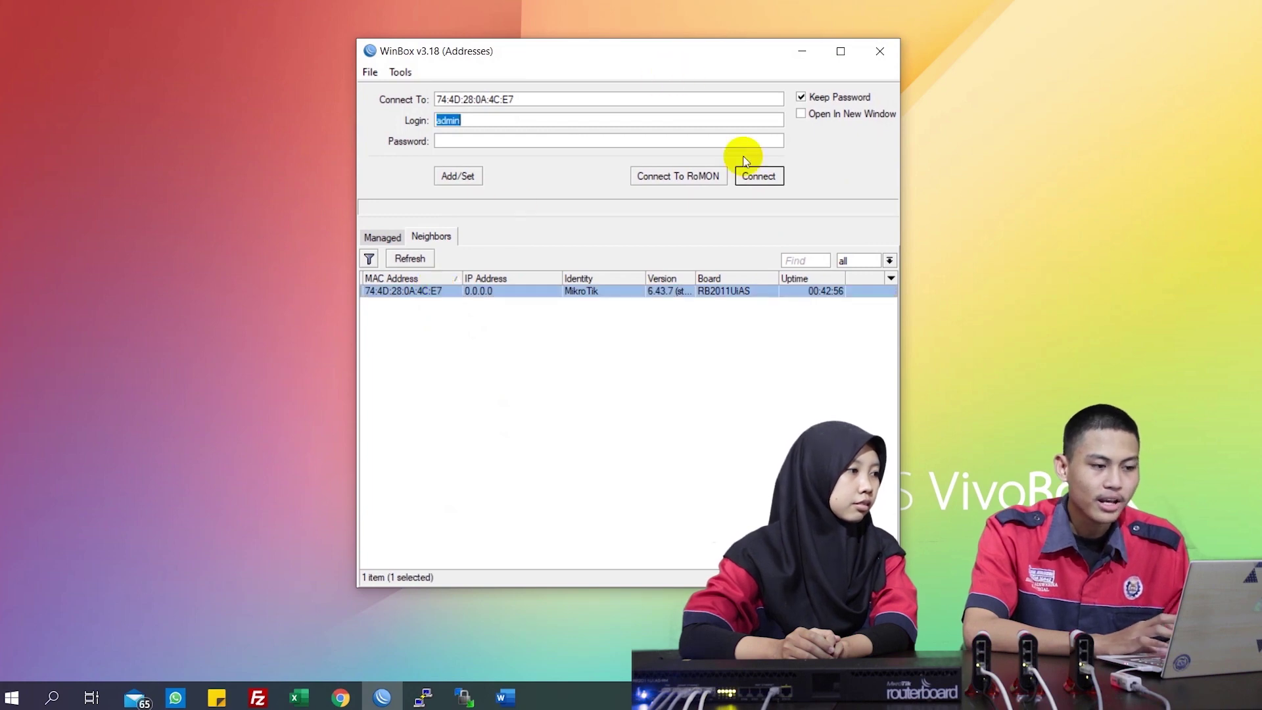
{"action": "left_click", "coordinate": [756, 179]}
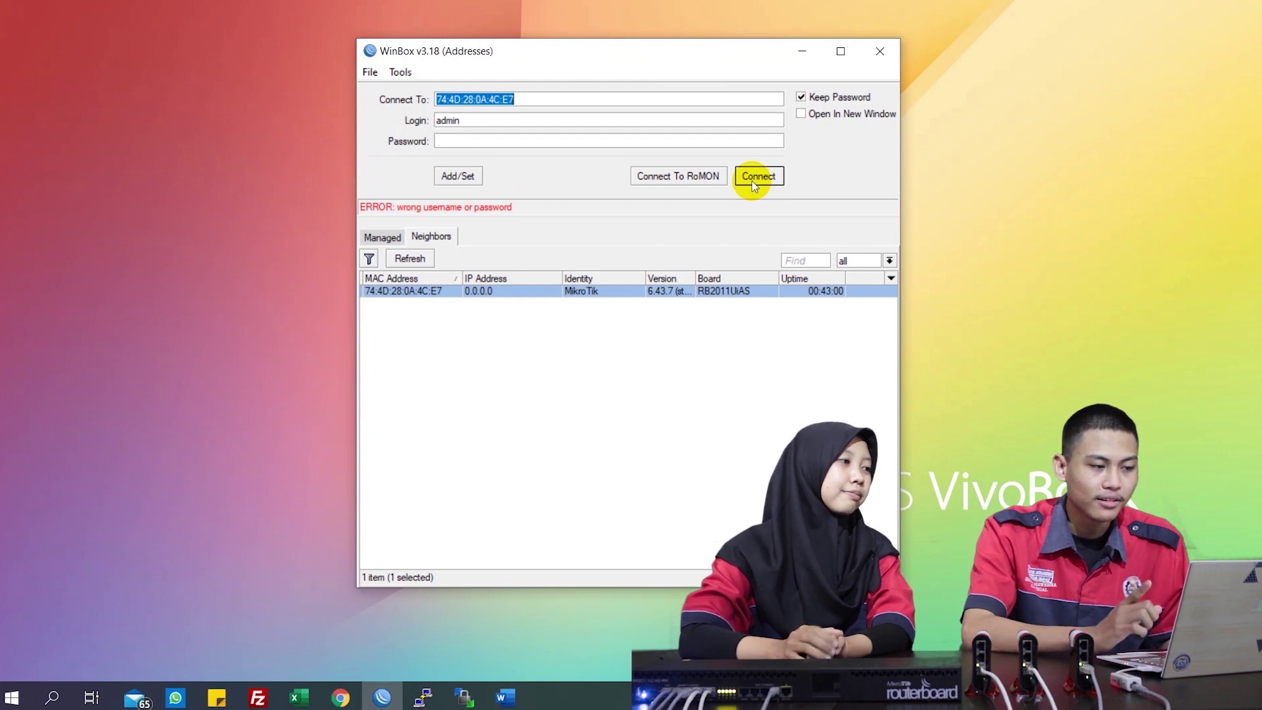
Change the login to adb, enter its password and connect
{"action": "left_click", "coordinate": [515, 123]}
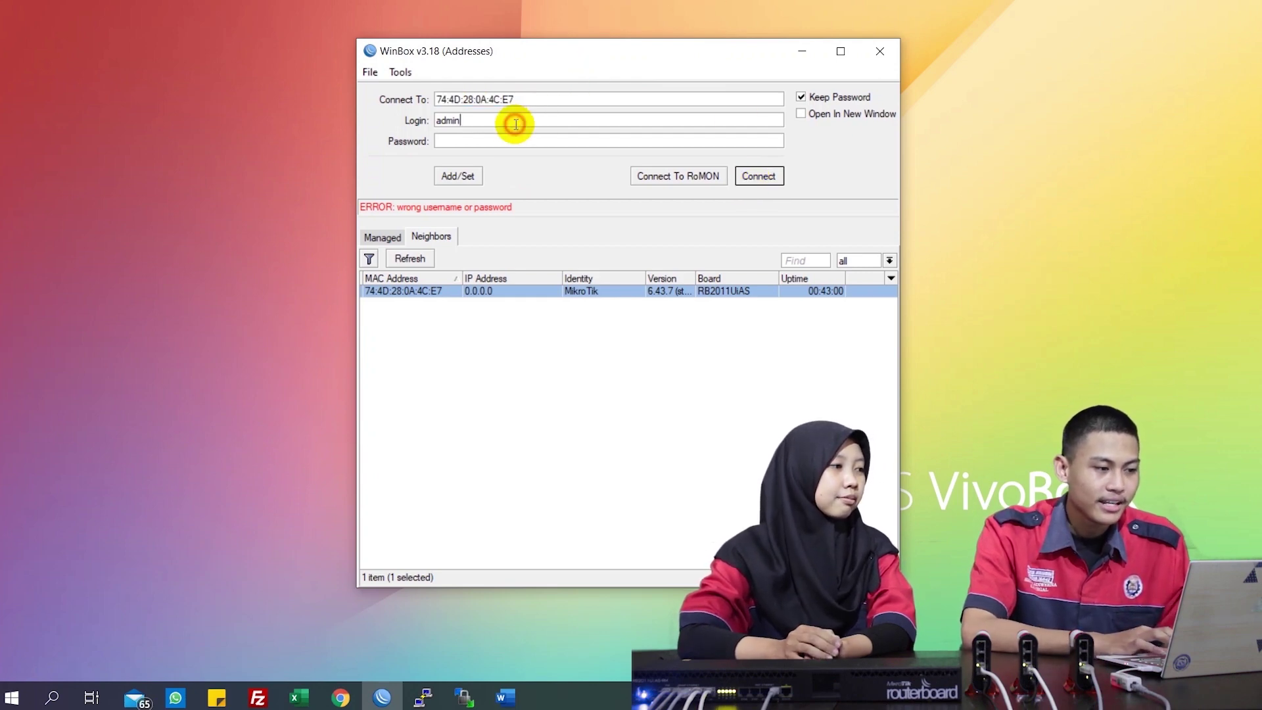
{"action": "key", "text": "BackSpace"}
{"action": "key", "text": "BackSpace"}
{"action": "key", "text": "BackSpace"}
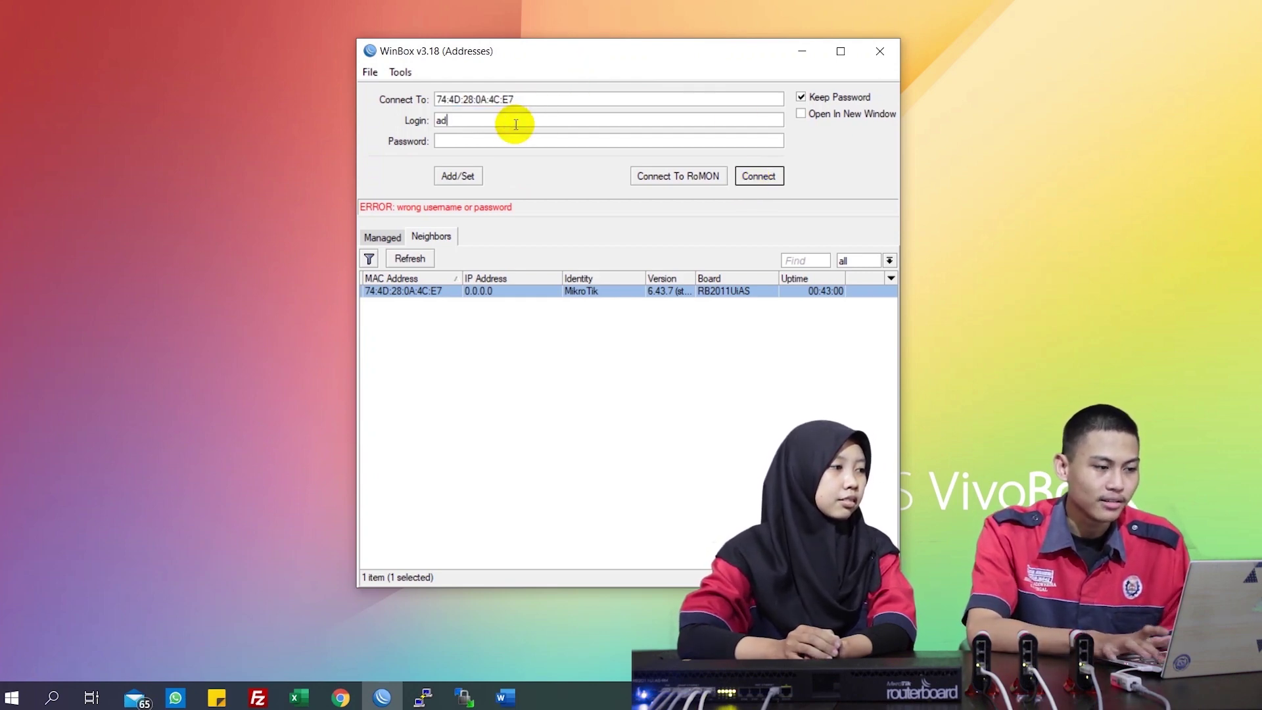
{"action": "type", "text": "b"}
{"action": "left_click", "coordinate": [508, 142]}
{"action": "type", "text": "**"}
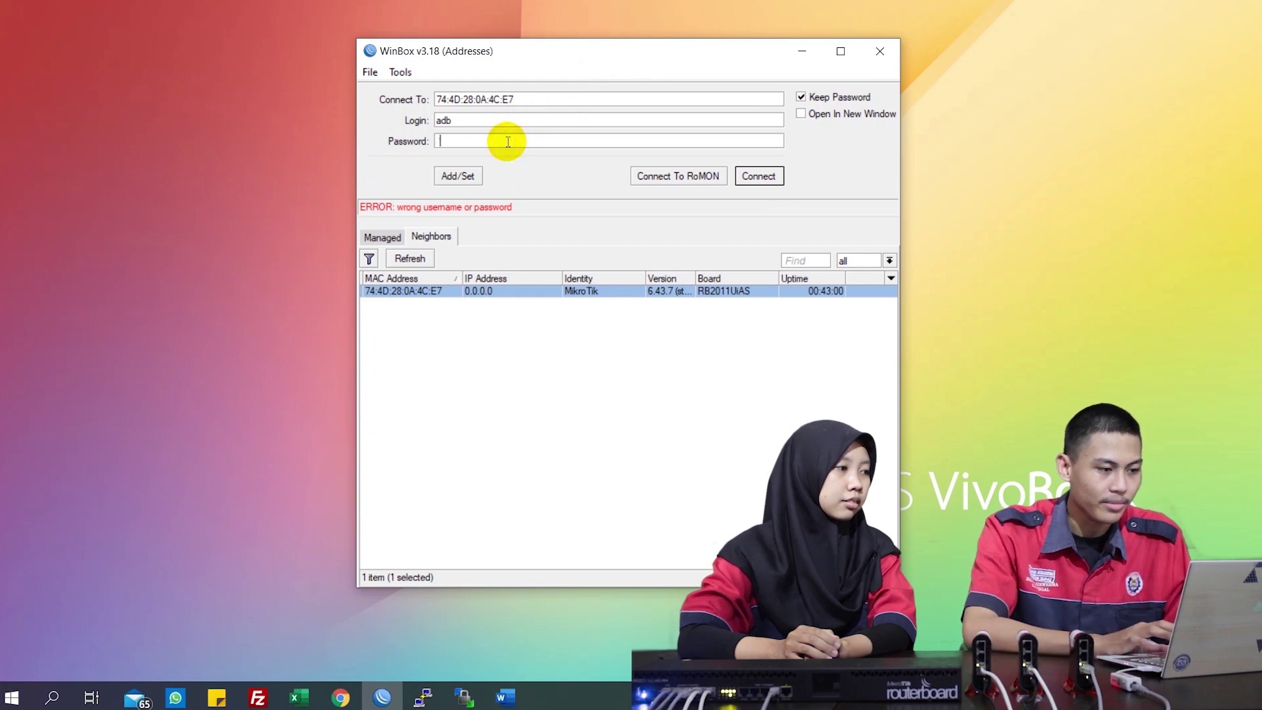
{"action": "left_click", "coordinate": [766, 177]}
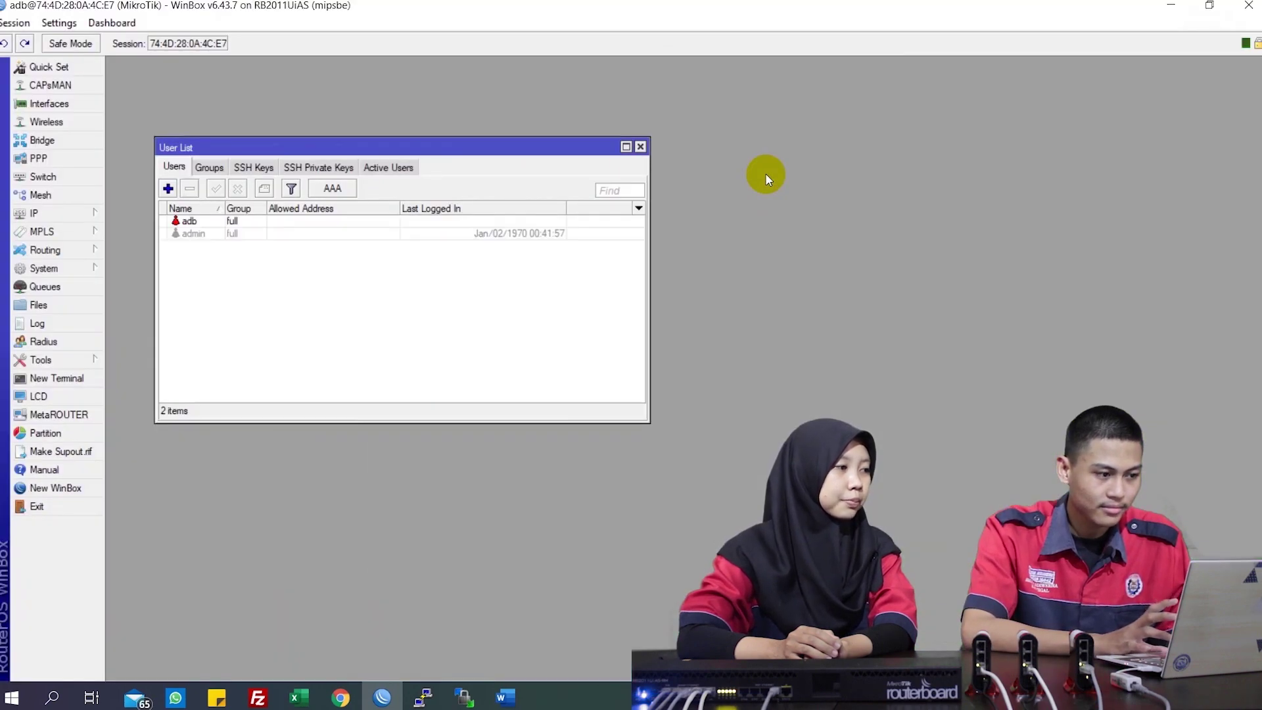
{"action": "left_click", "coordinate": [641, 146]}
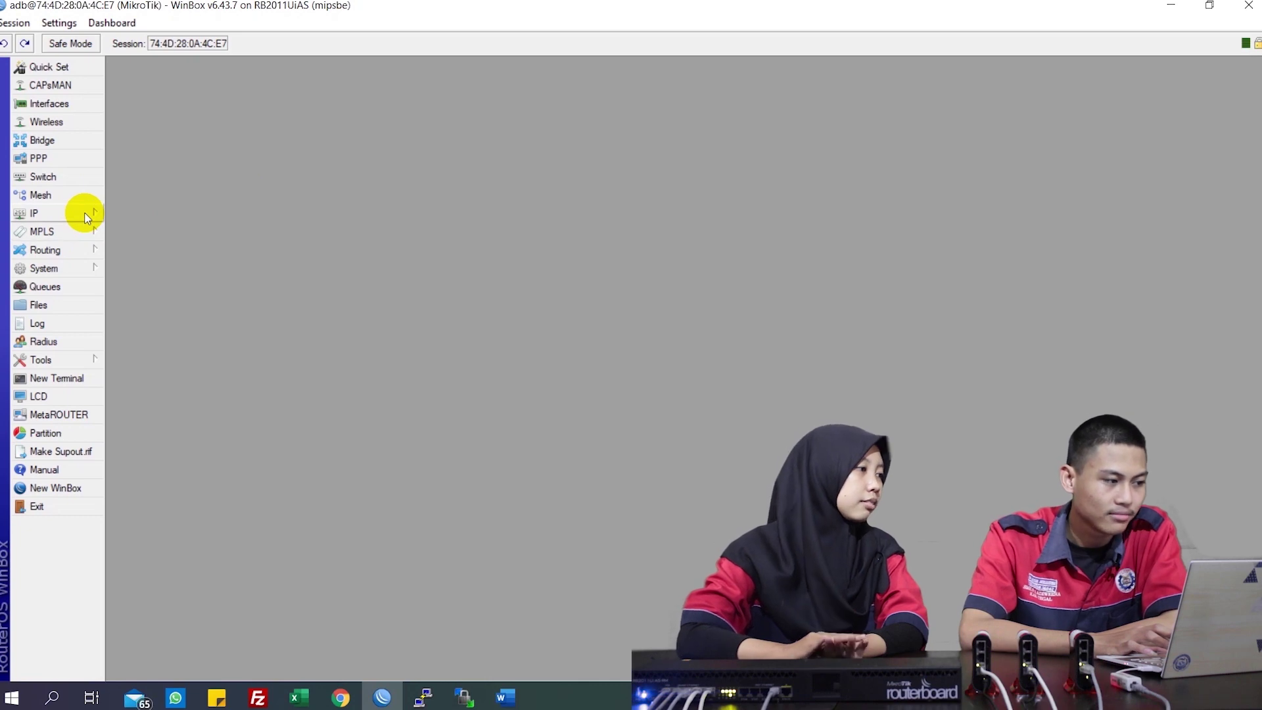
{"action": "left_click", "coordinate": [77, 263]}
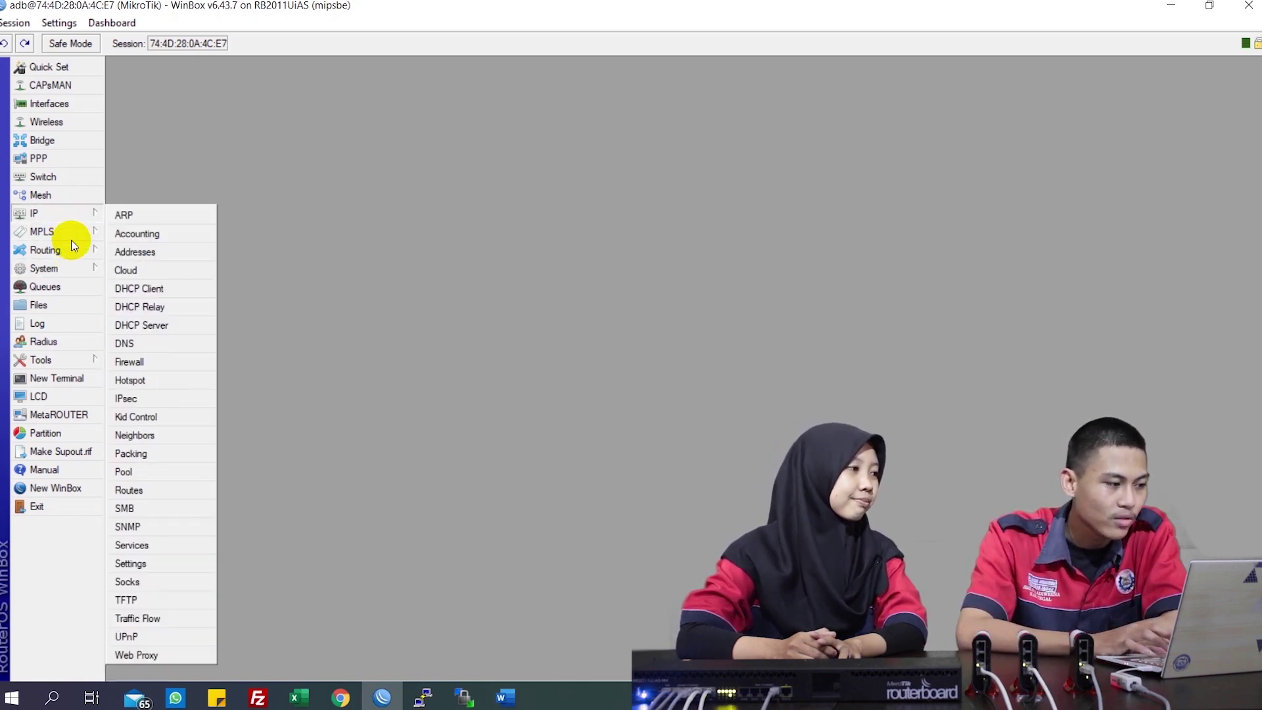
{"action": "left_click", "coordinate": [71, 272]}
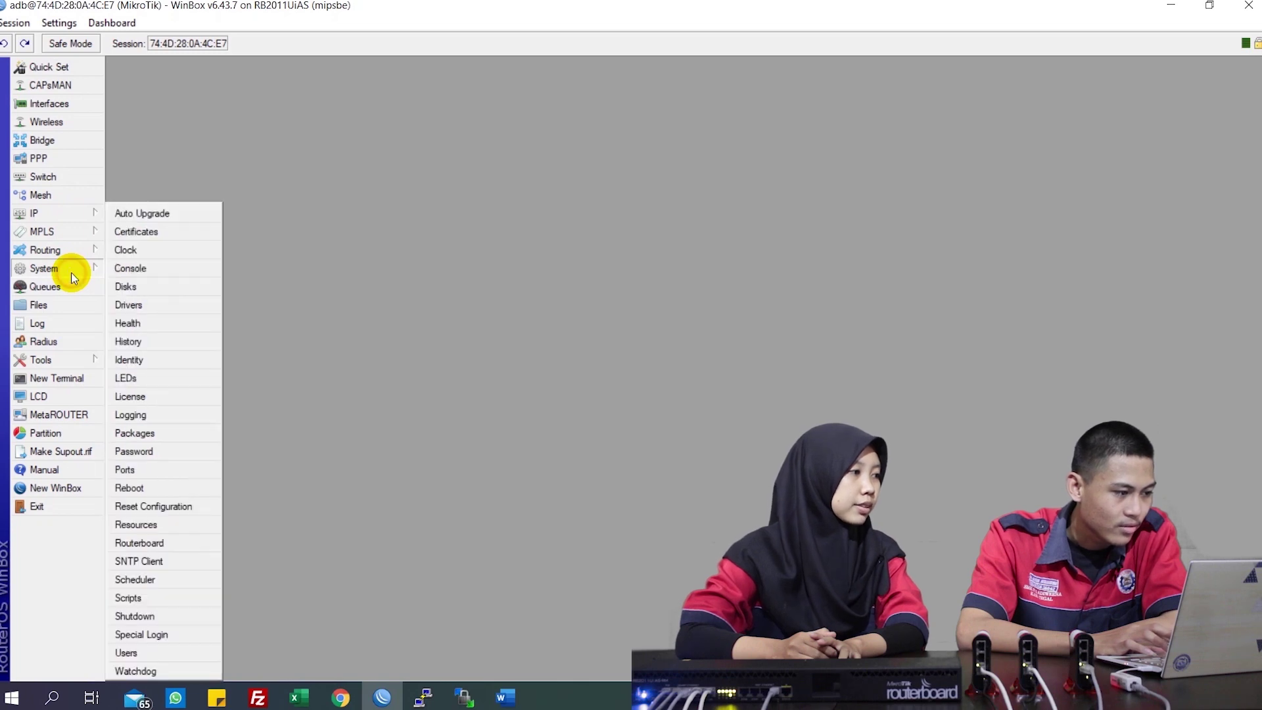
{"action": "left_click", "coordinate": [143, 360]}
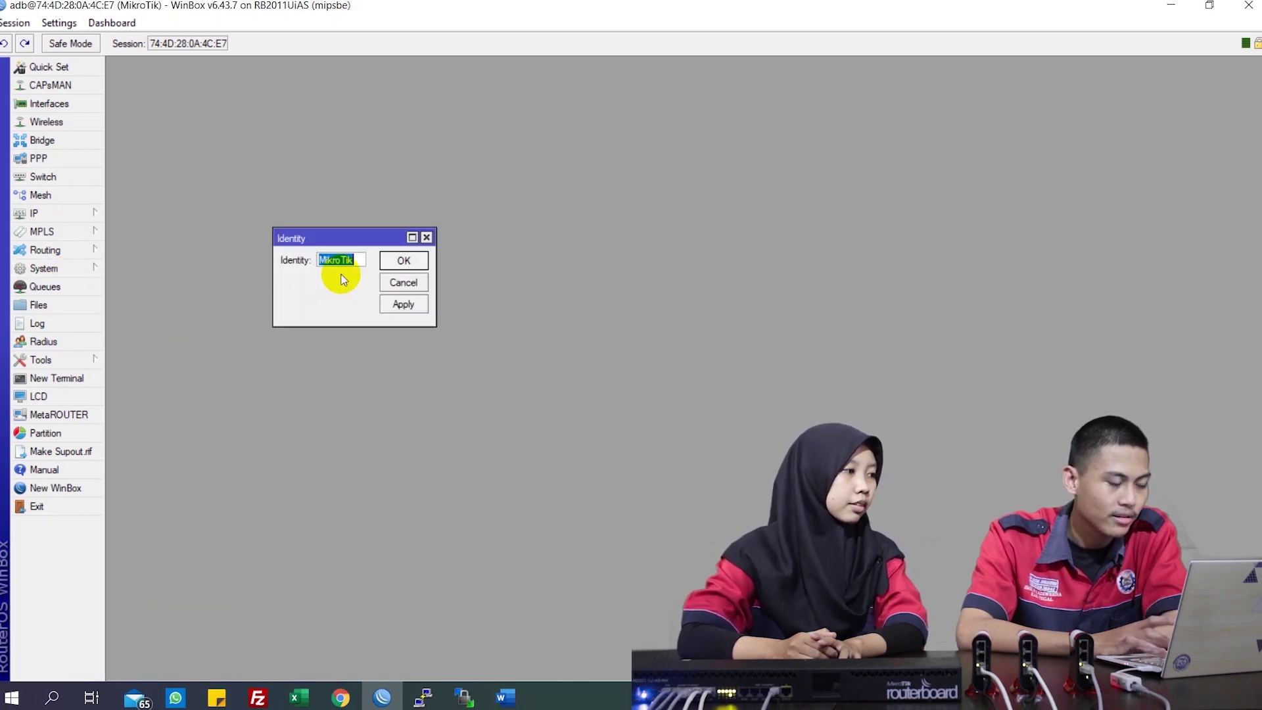
{"action": "left_click", "coordinate": [361, 261]}
{"action": "key", "text": "BackSpace"}
{"action": "key", "text": "BackSpace"}
{"action": "key", "text": "BackSpace"}
{"action": "key", "text": "BackSpace"}
{"action": "key", "text": "BackSpace"}
{"action": "key", "text": "BackSpace"}
{"action": "key", "text": "BackSpace"}
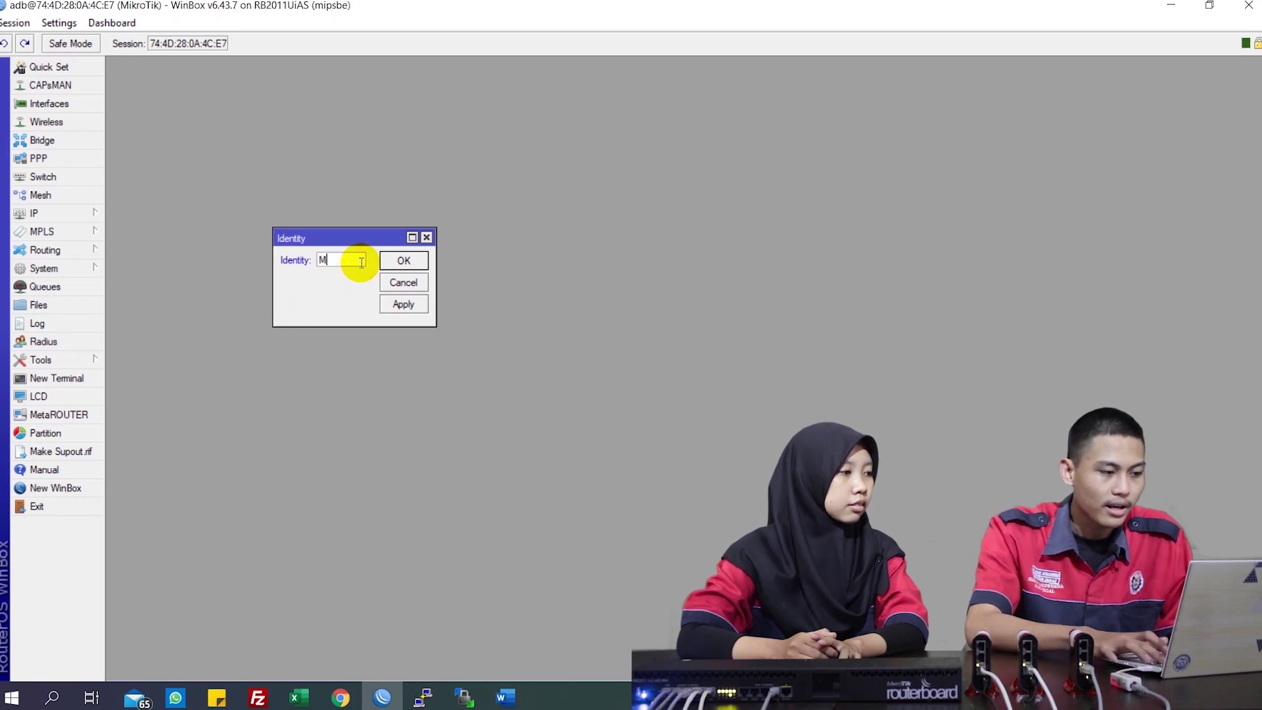
{"action": "type", "text": "R."}
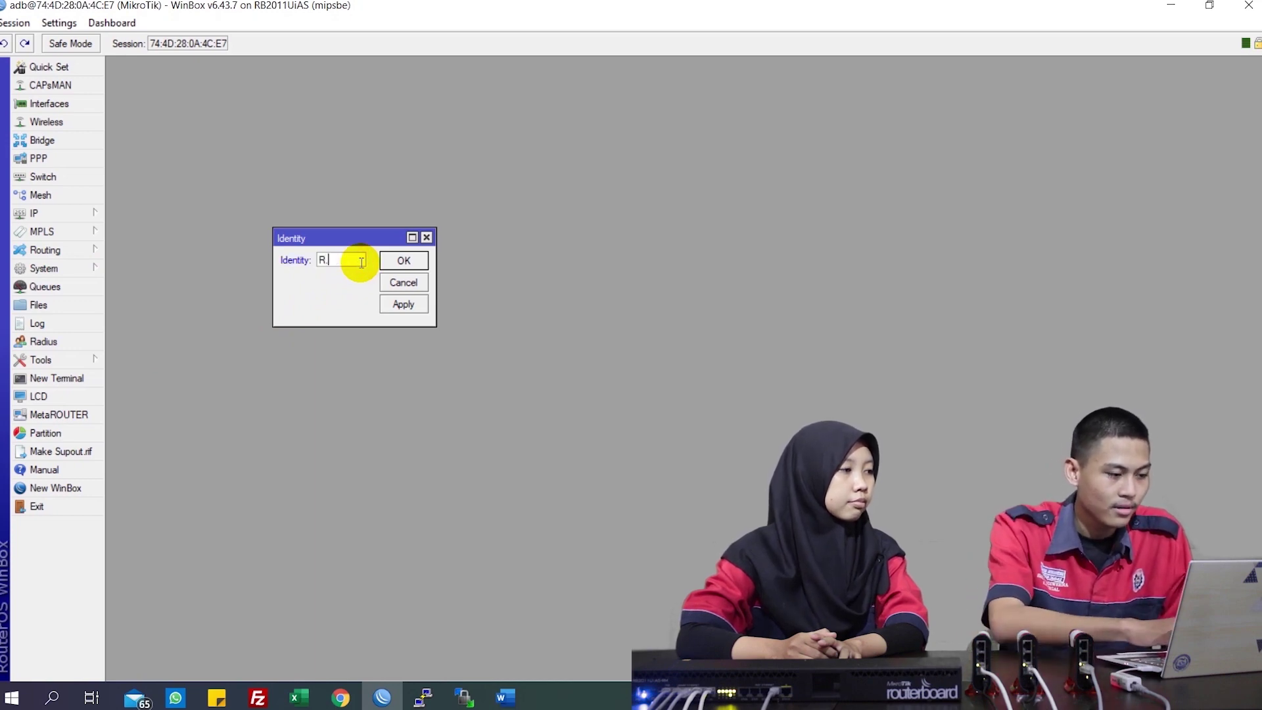
{"action": "type", "text": "Core"}
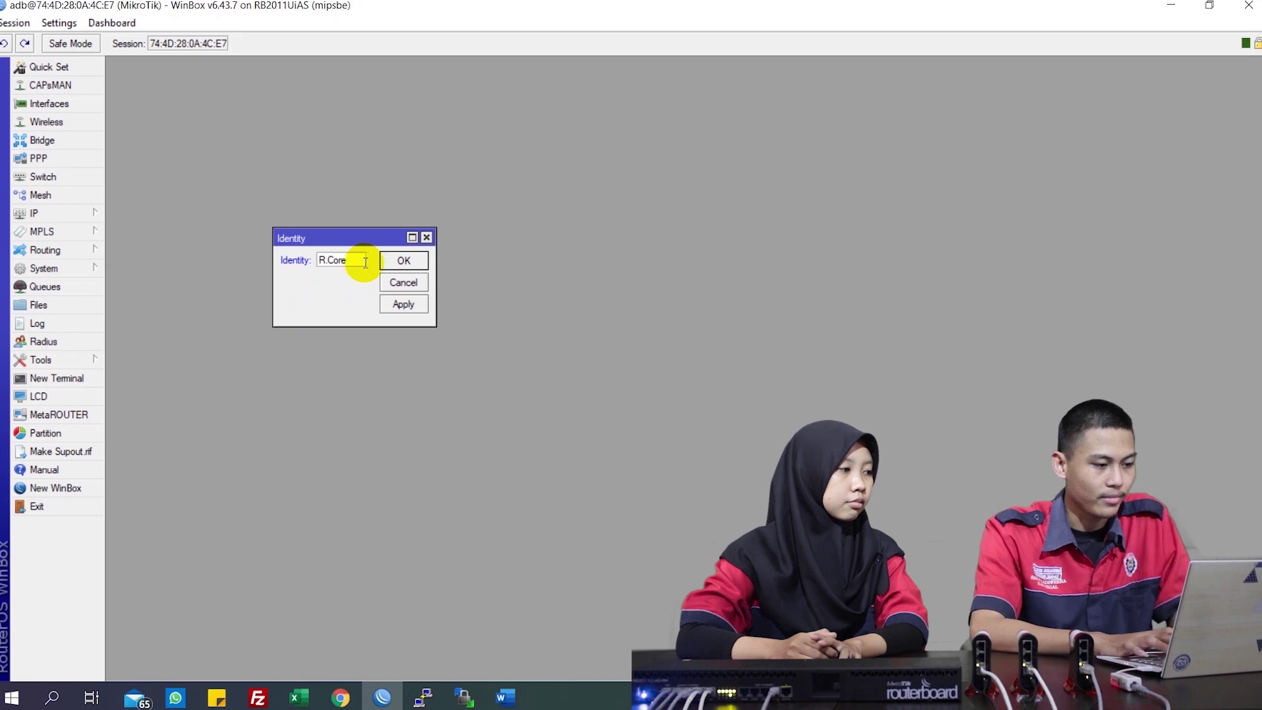
{"action": "left_click", "coordinate": [397, 316]}
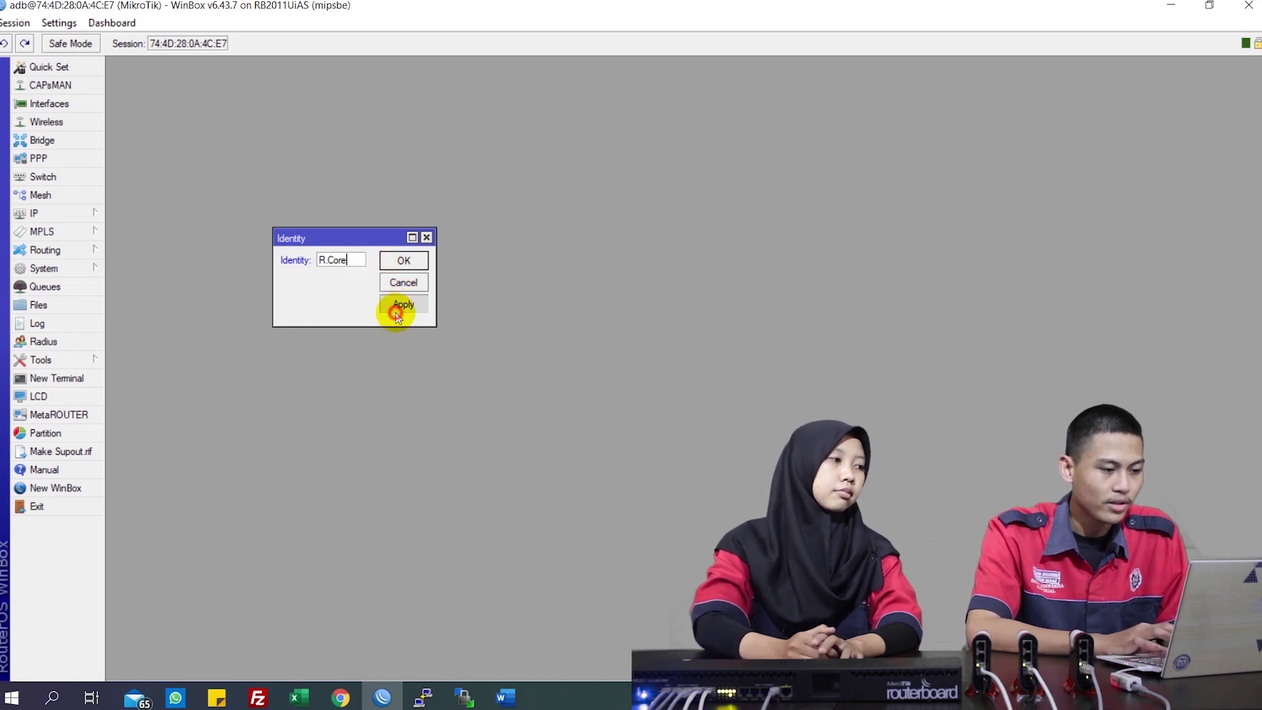
{"action": "left_click", "coordinate": [412, 261]}
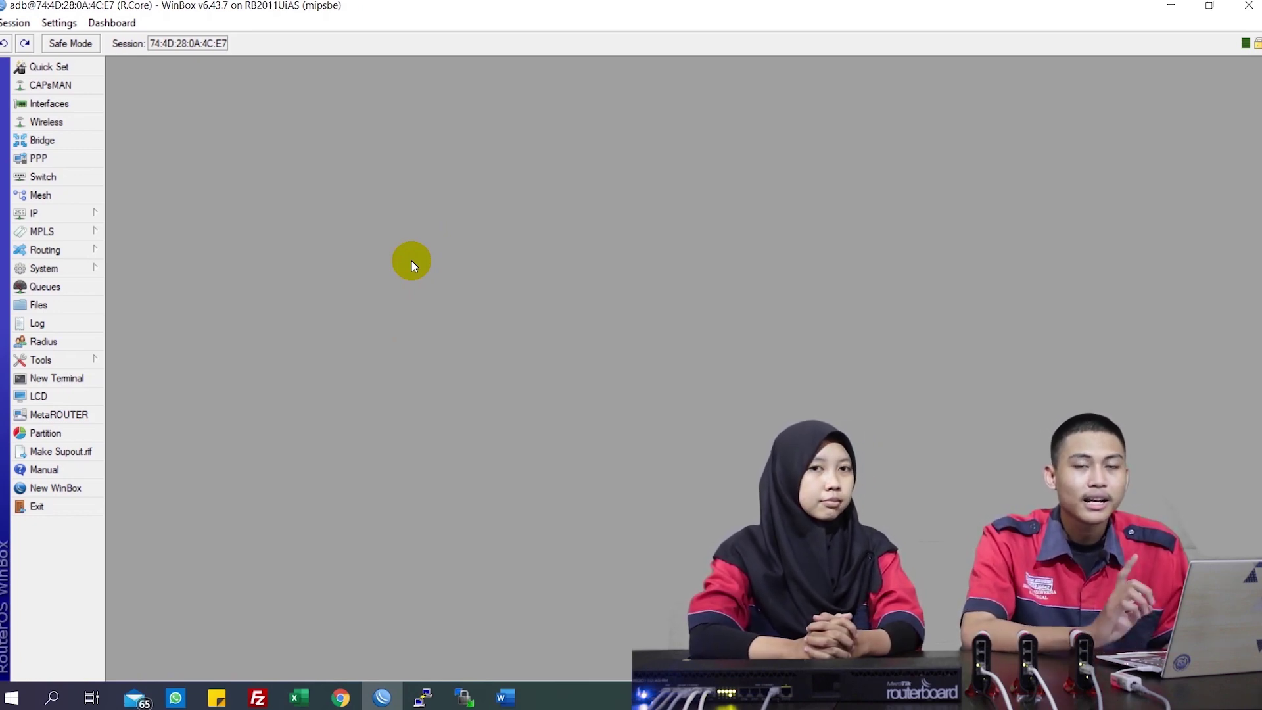
In IP > Services, disable api, api-ssl, ftp, ssh, telnet and www, leaving only winbox enabled
{"action": "left_click", "coordinate": [95, 213]}
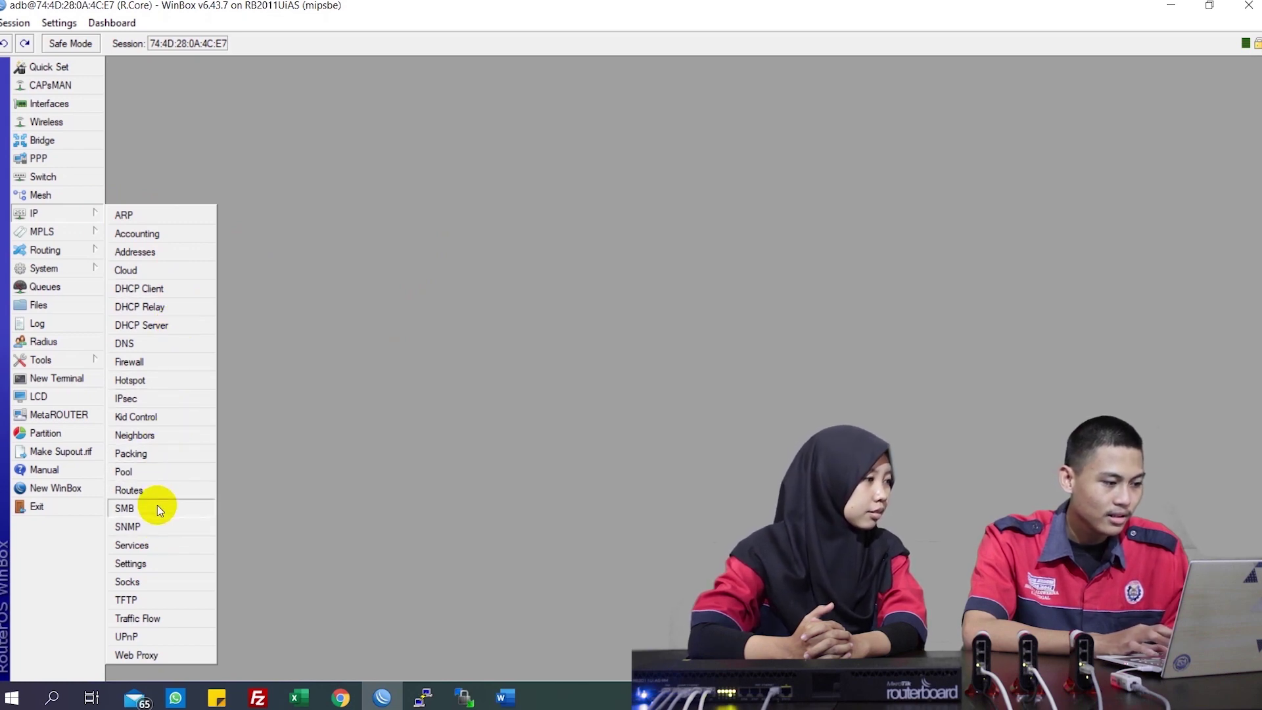
{"action": "left_click", "coordinate": [158, 550]}
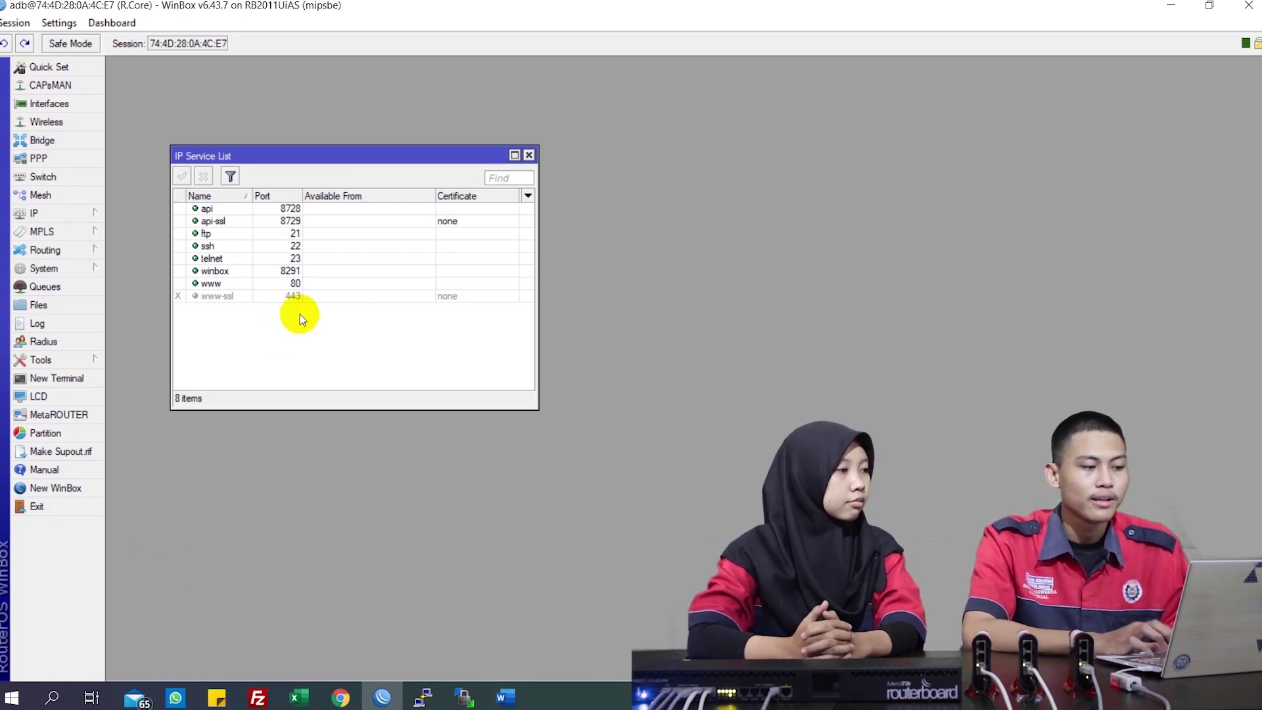
{"action": "left_click", "coordinate": [286, 209]}
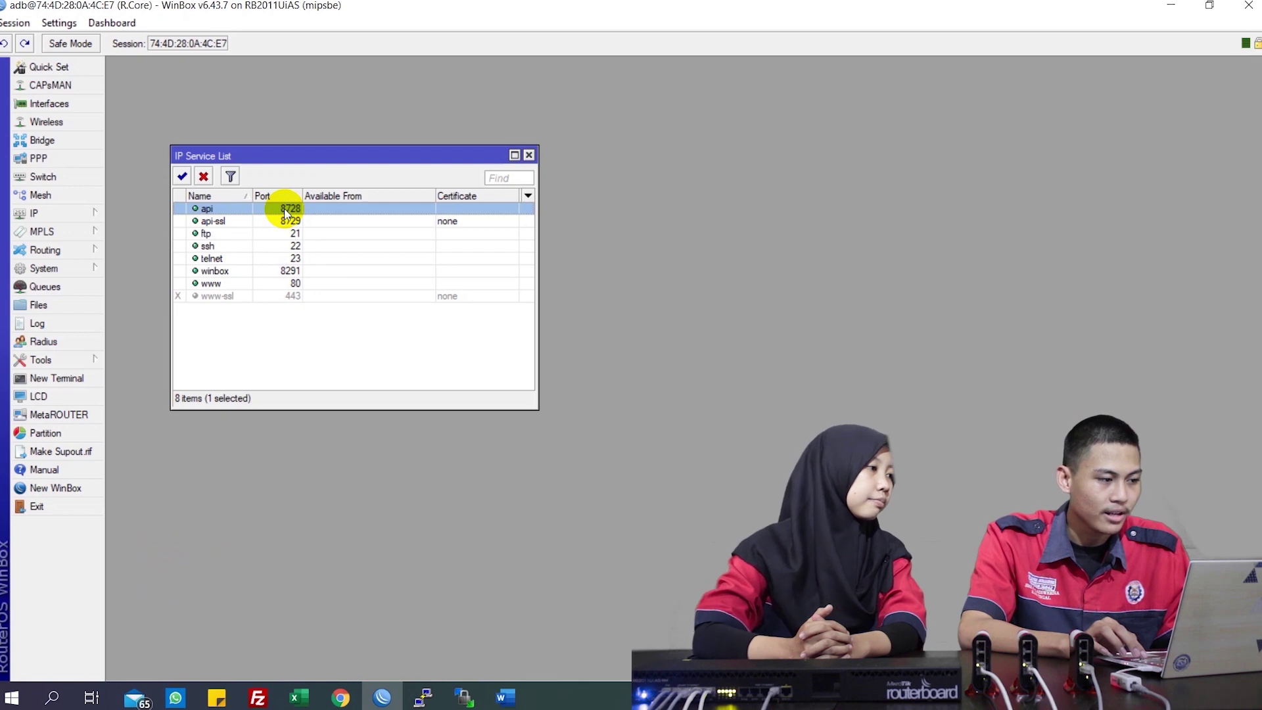
{"action": "key", "text": "shift+Down"}
{"action": "key", "text": "shift+Down"}
{"action": "key", "text": "shift+Down"}
{"action": "key", "text": "shift+Down"}
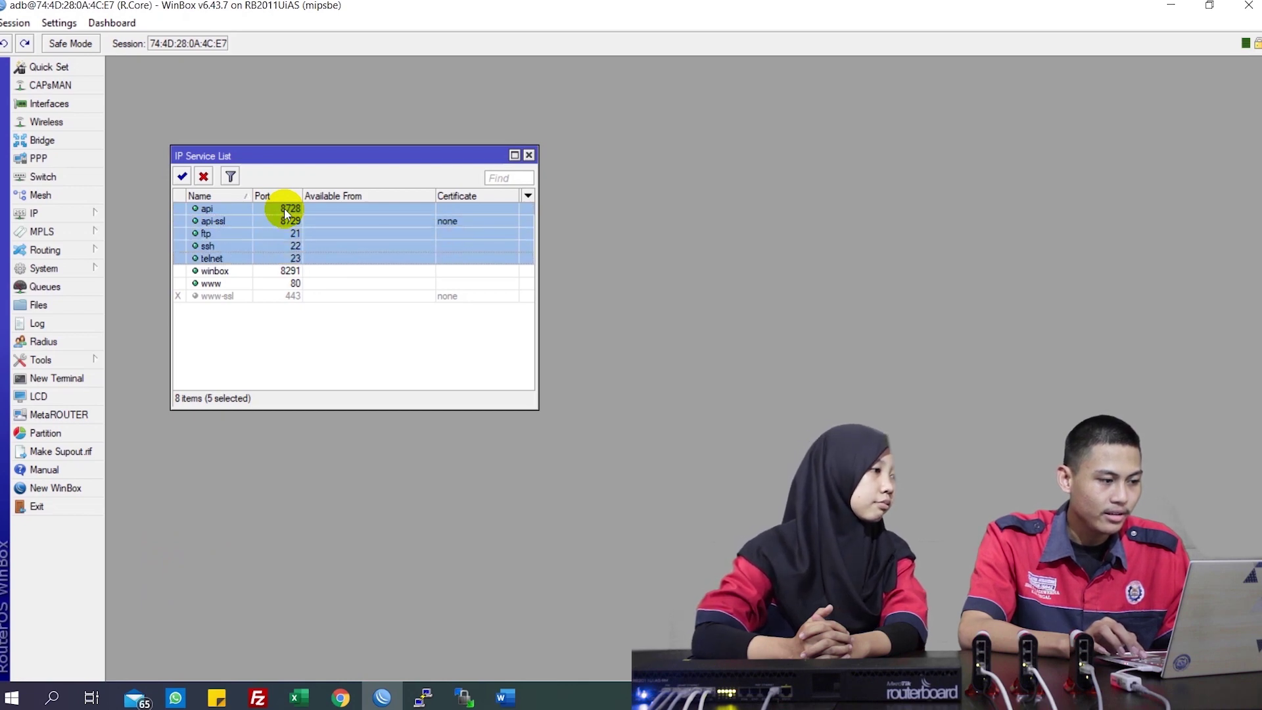
{"action": "left_click", "coordinate": [205, 177]}
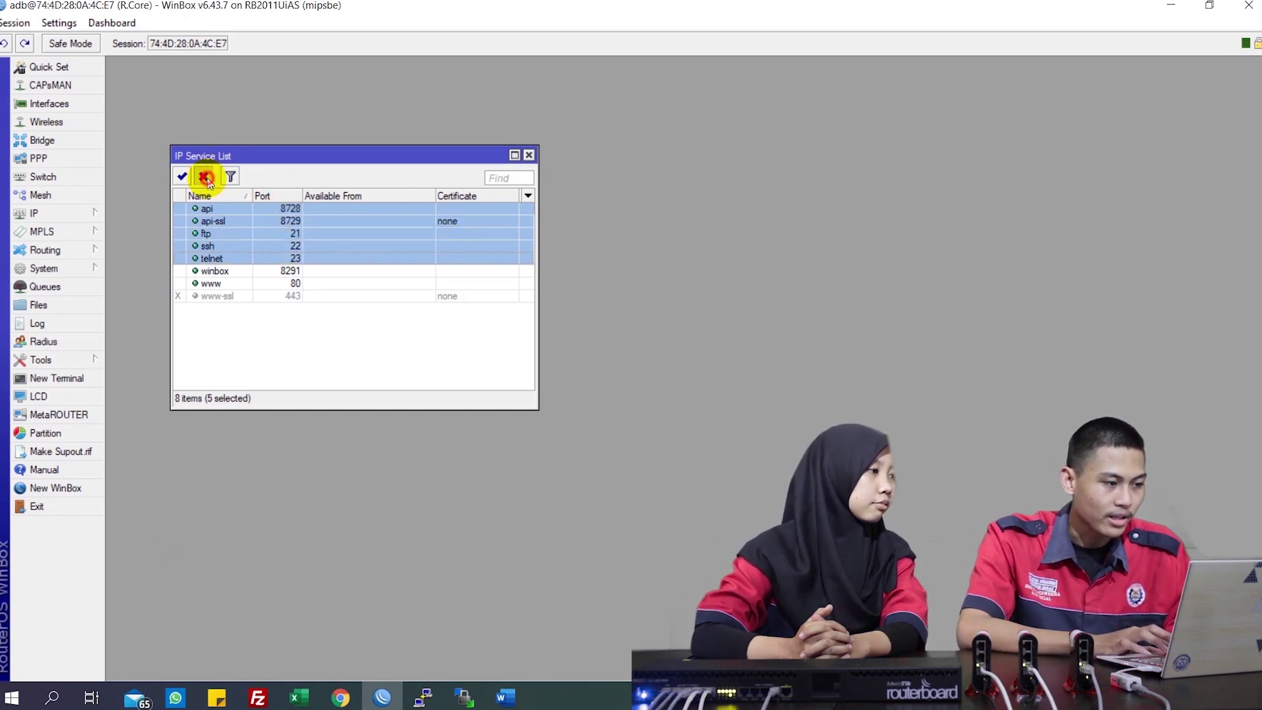
{"action": "left_click", "coordinate": [223, 284]}
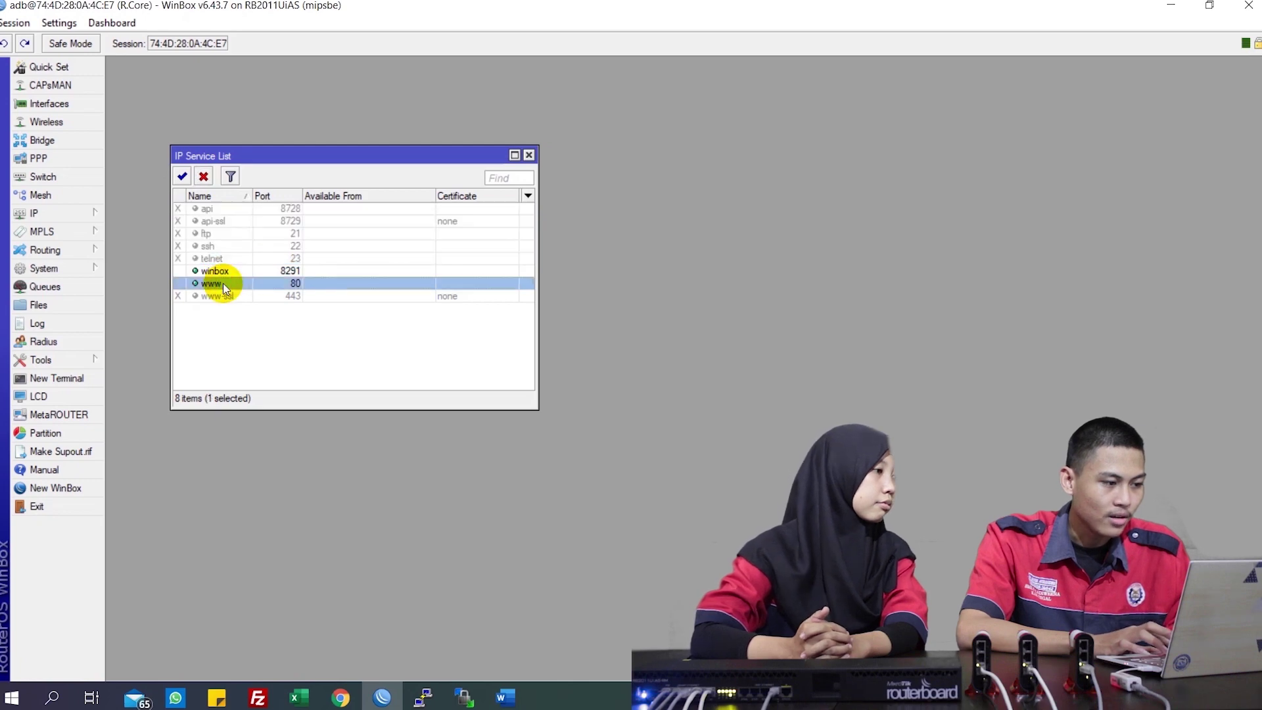
{"action": "left_click", "coordinate": [204, 177]}
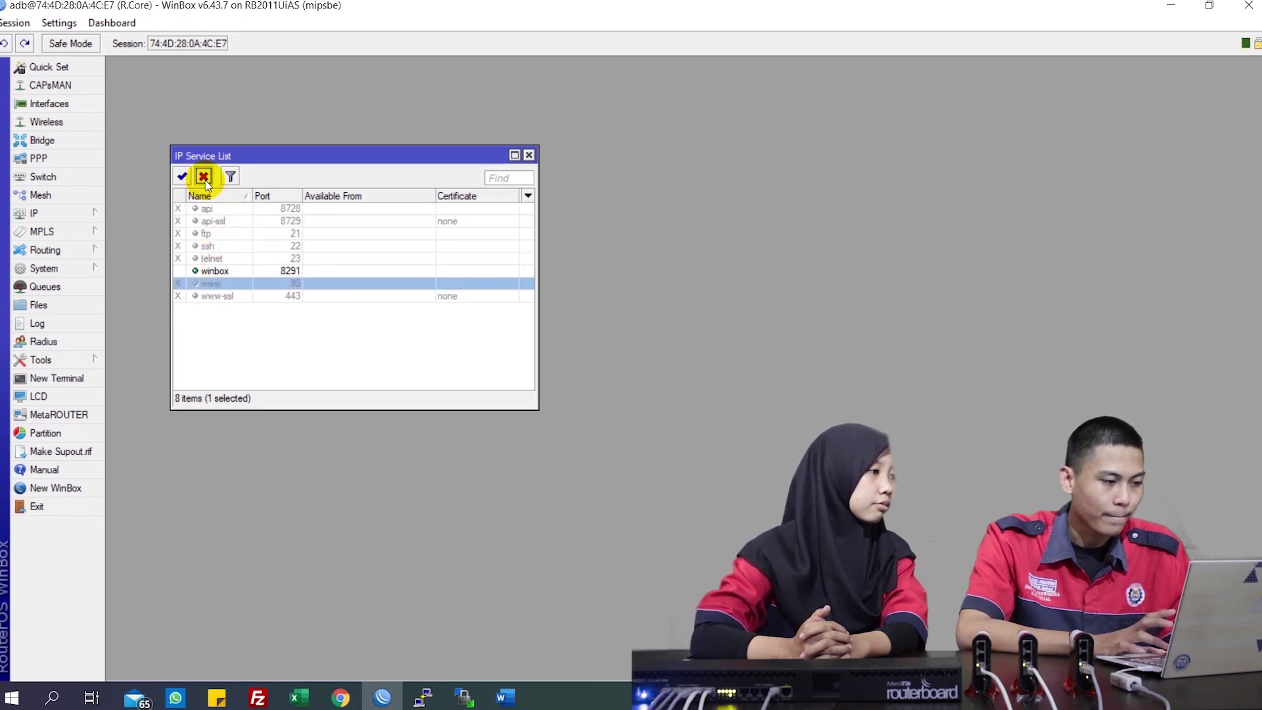
{"action": "left_click", "coordinate": [297, 275]}
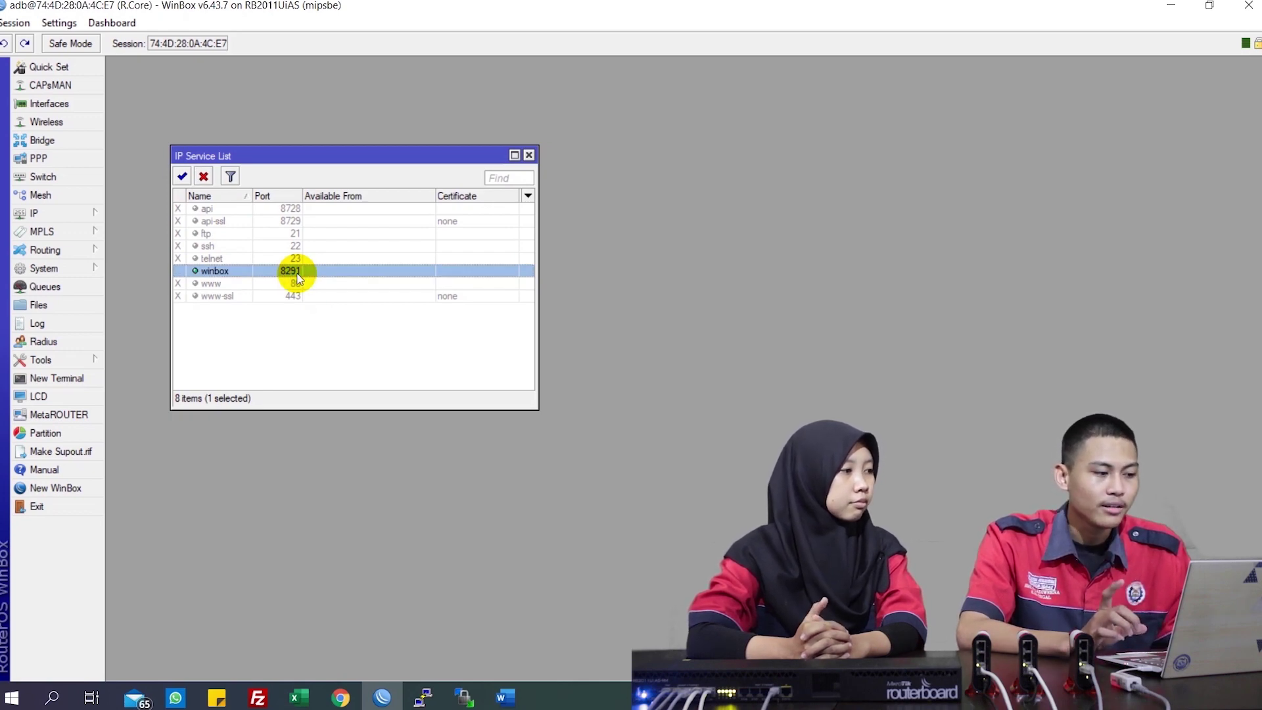
{"action": "left_click", "coordinate": [530, 156]}
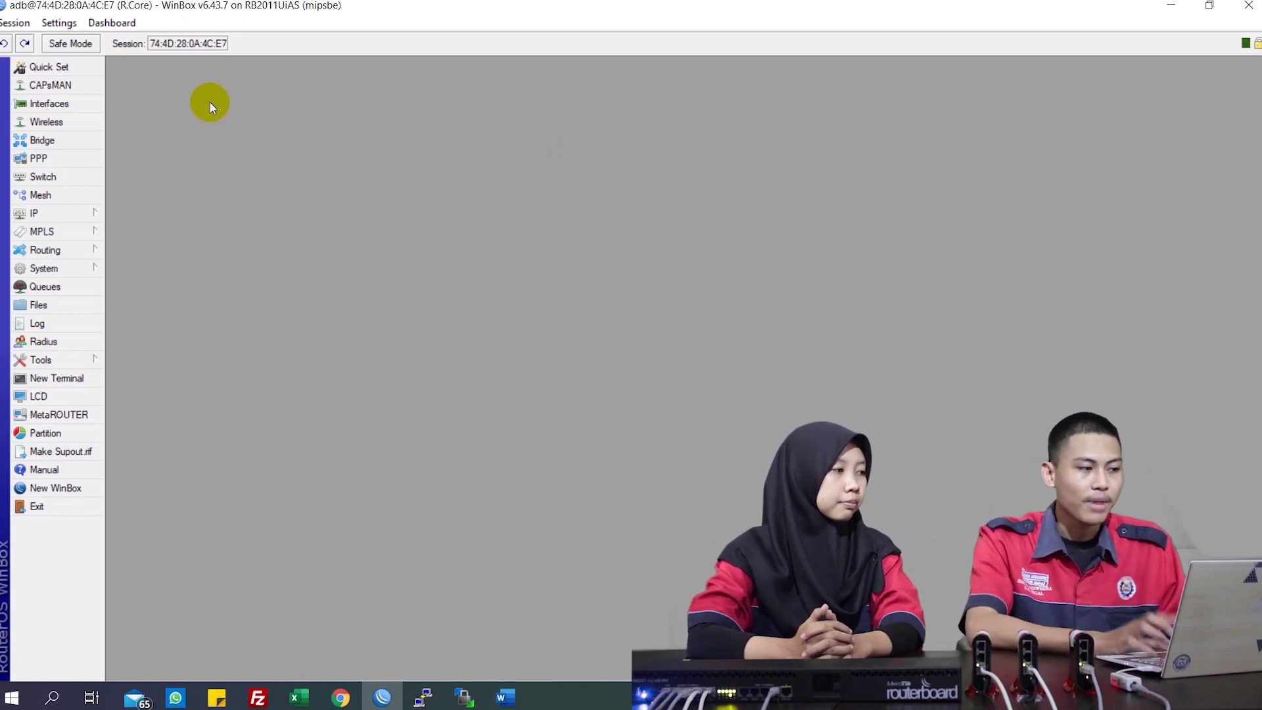
Open the Interfaces list showing ether1–ether10 and sfp1
{"action": "left_click", "coordinate": [74, 105]}
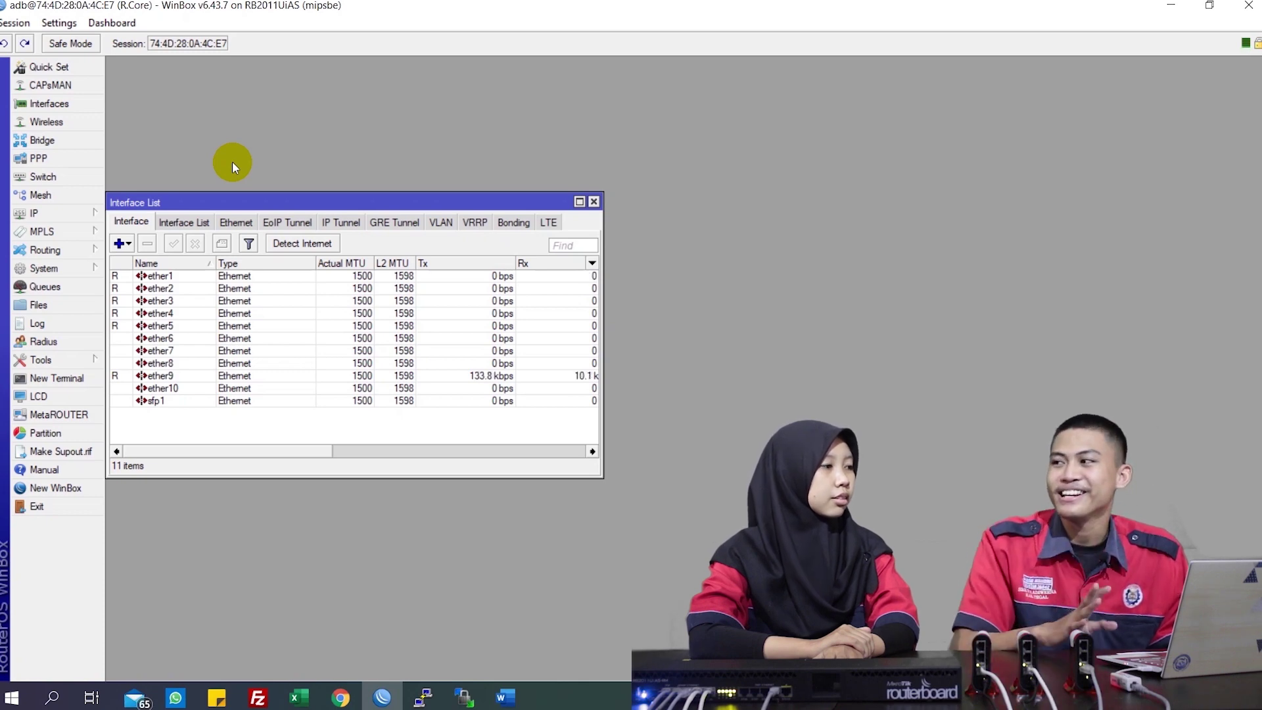
Comment ether1 as ISP and ether2 as Server
{"action": "left_click", "coordinate": [224, 277]}
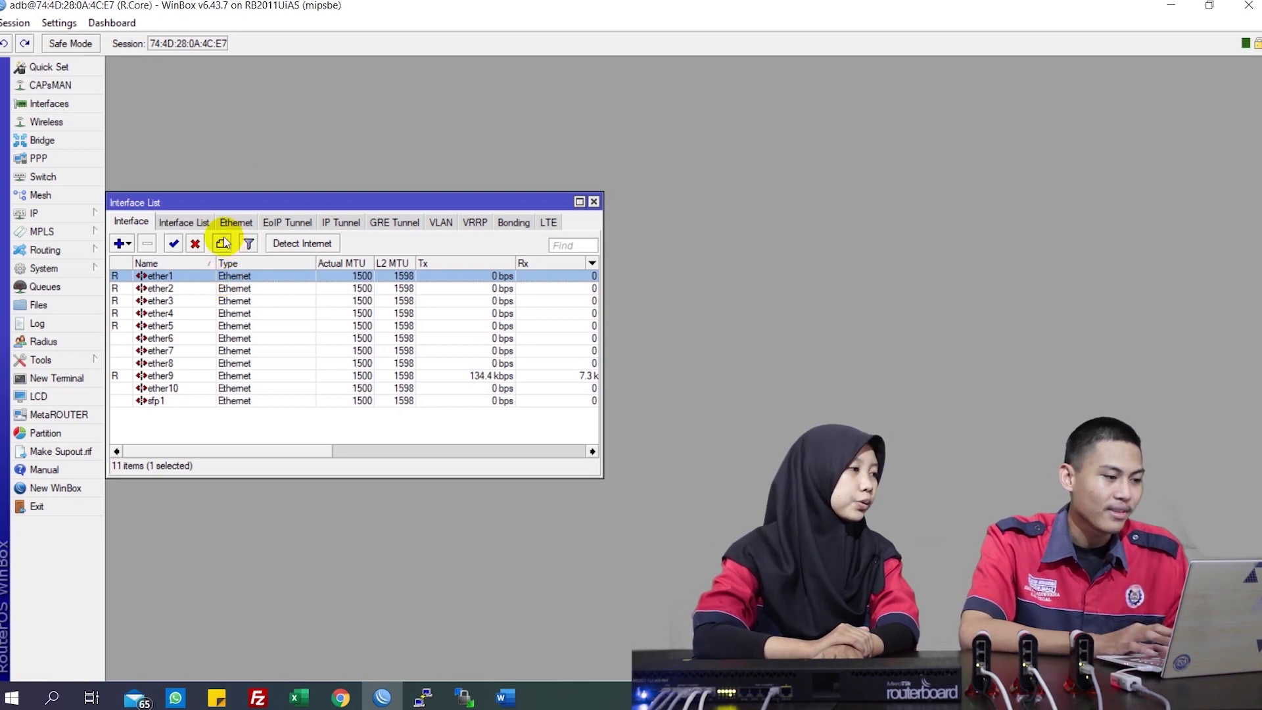
{"action": "left_click", "coordinate": [224, 243]}
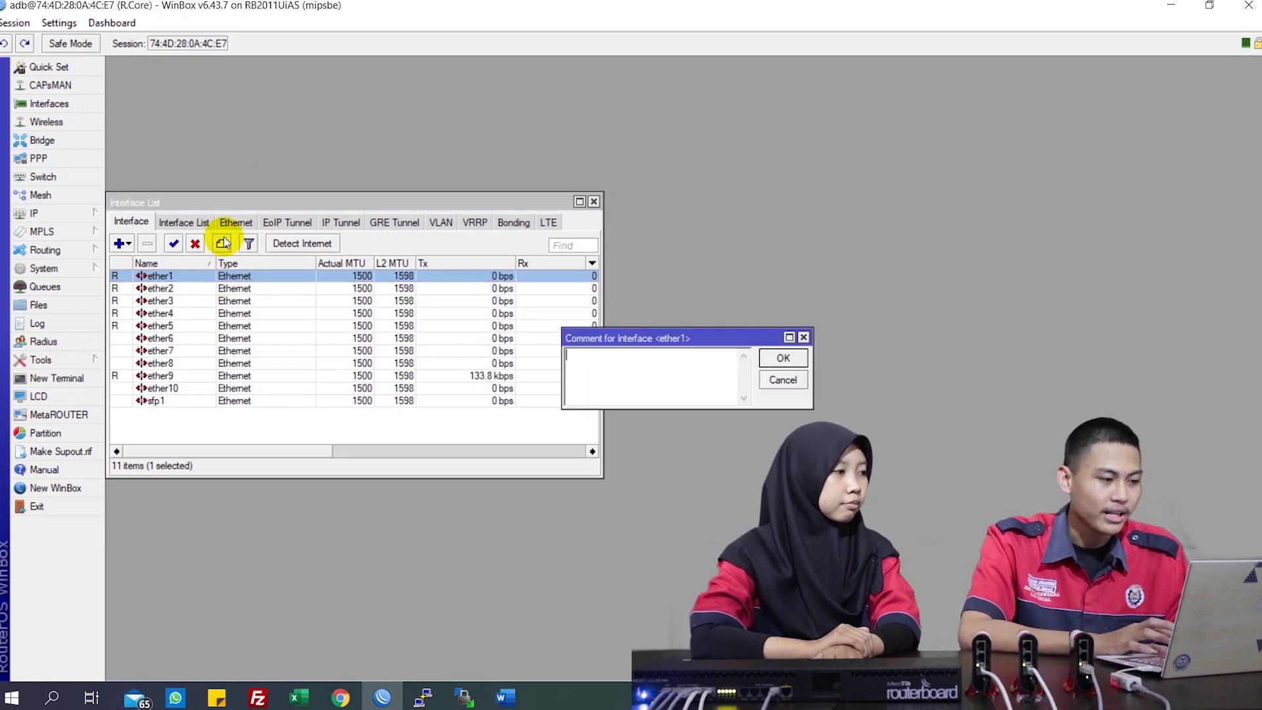
{"action": "left_click", "coordinate": [601, 358]}
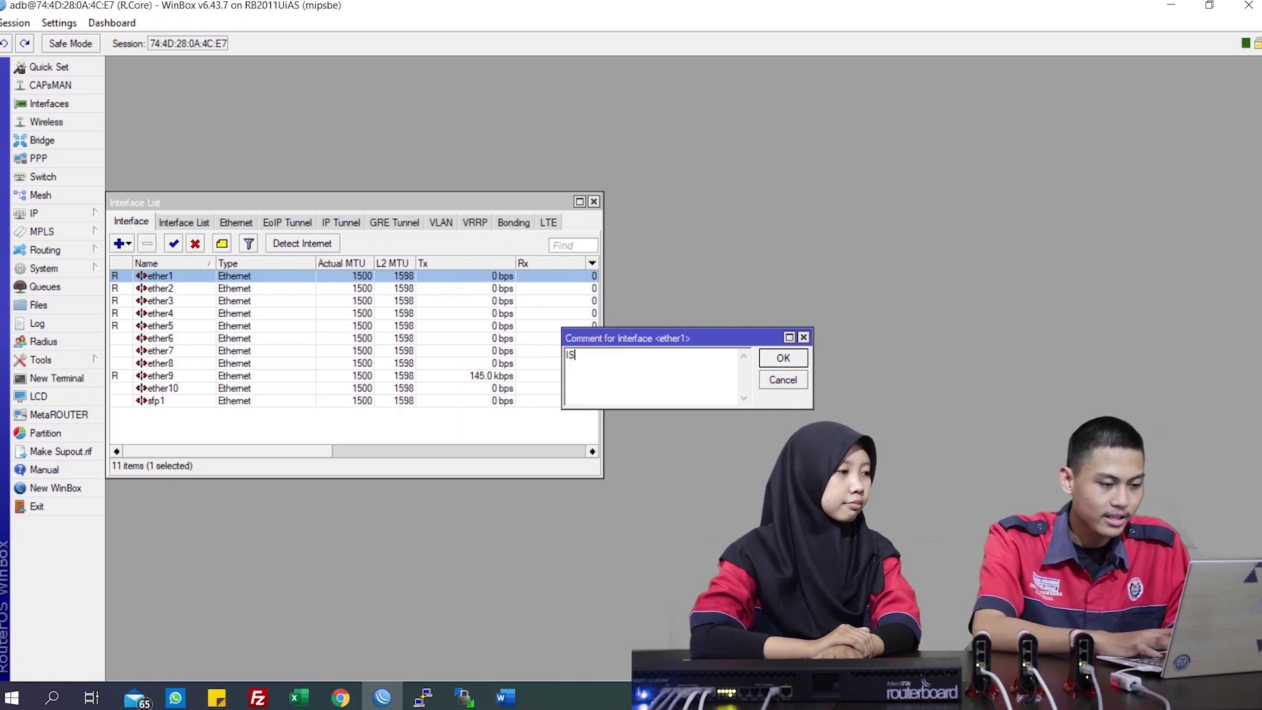
{"action": "left_click", "coordinate": [786, 359]}
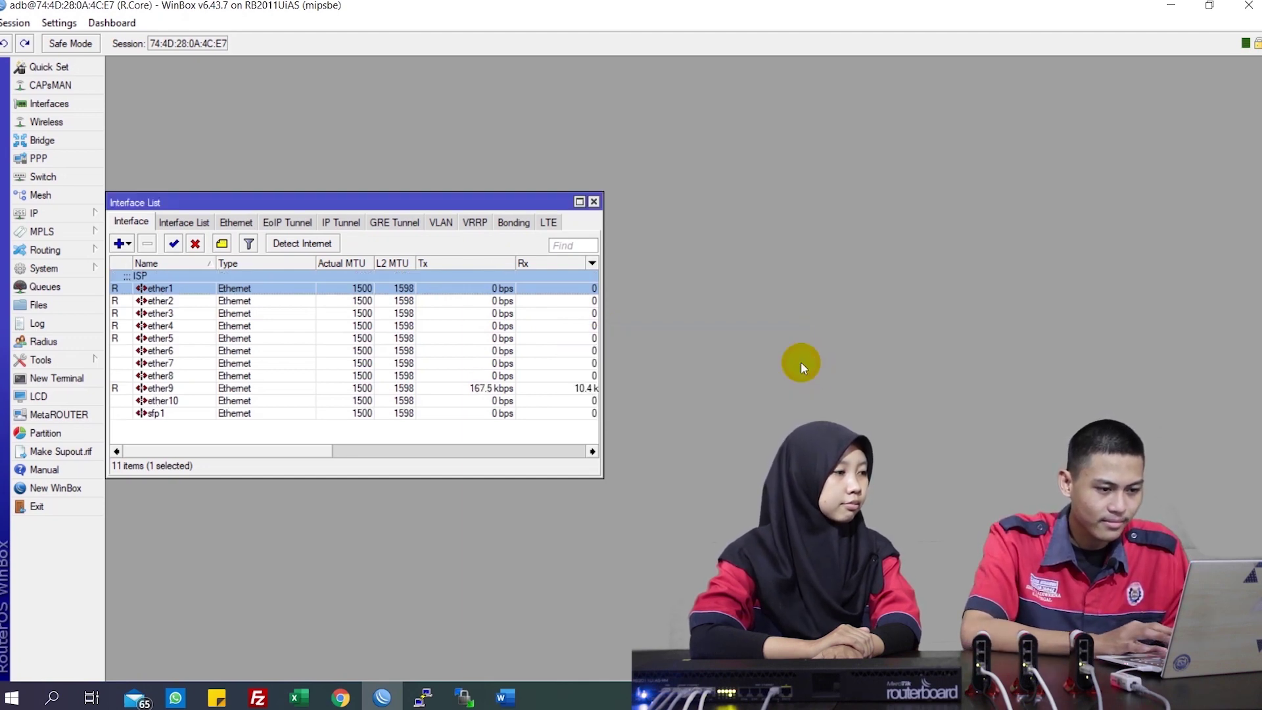
{"action": "left_click", "coordinate": [415, 301]}
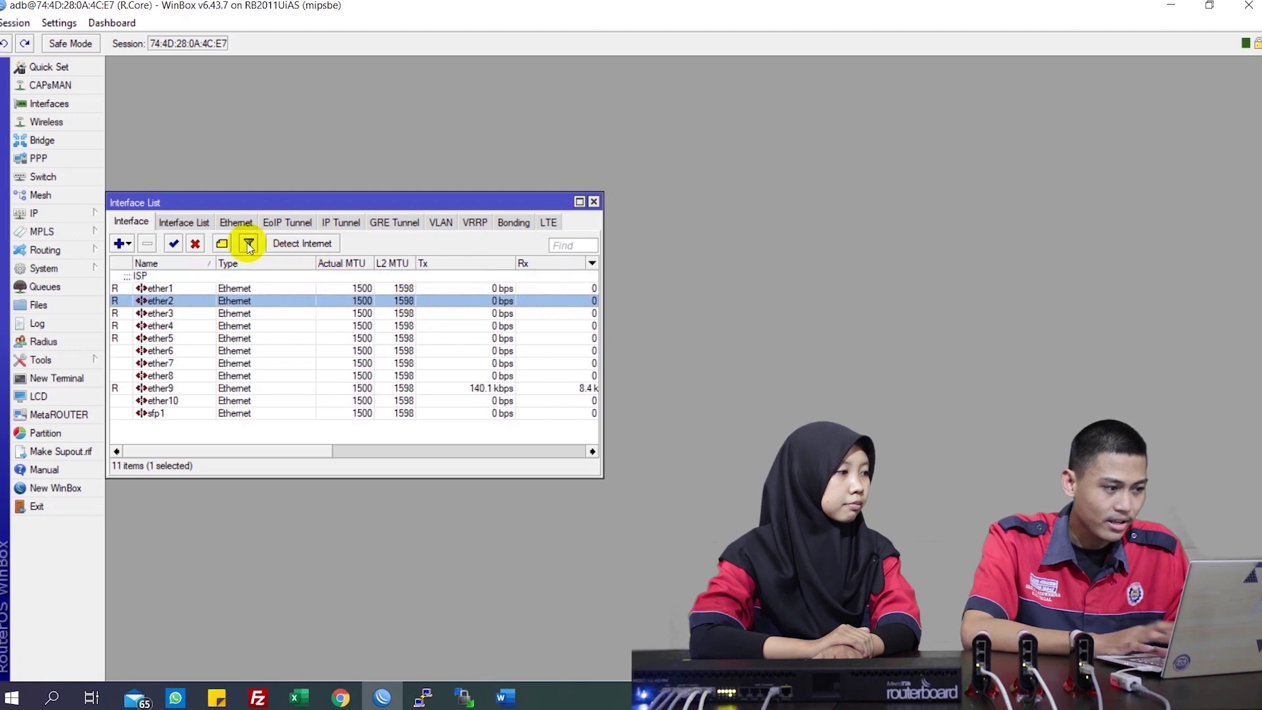
{"action": "left_click", "coordinate": [221, 244]}
{"action": "type", "text": "S"}
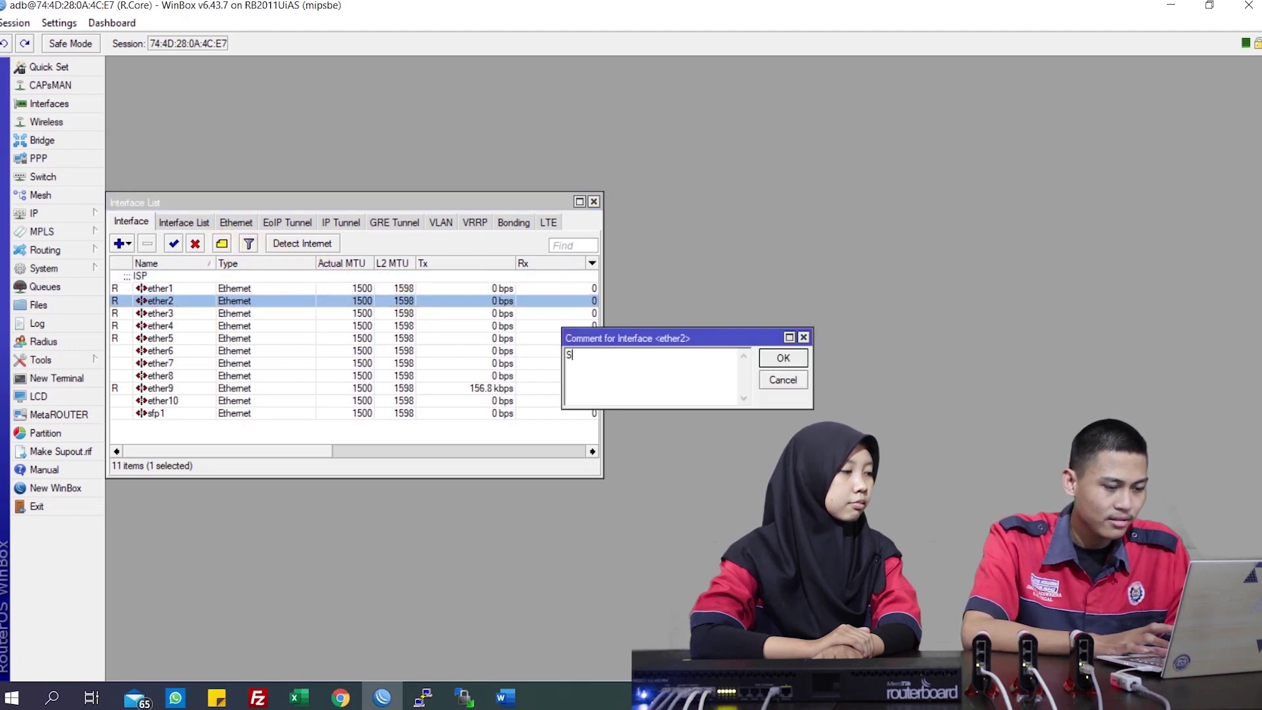
{"action": "type", "text": "erver"}
{"action": "key", "text": "Return"}
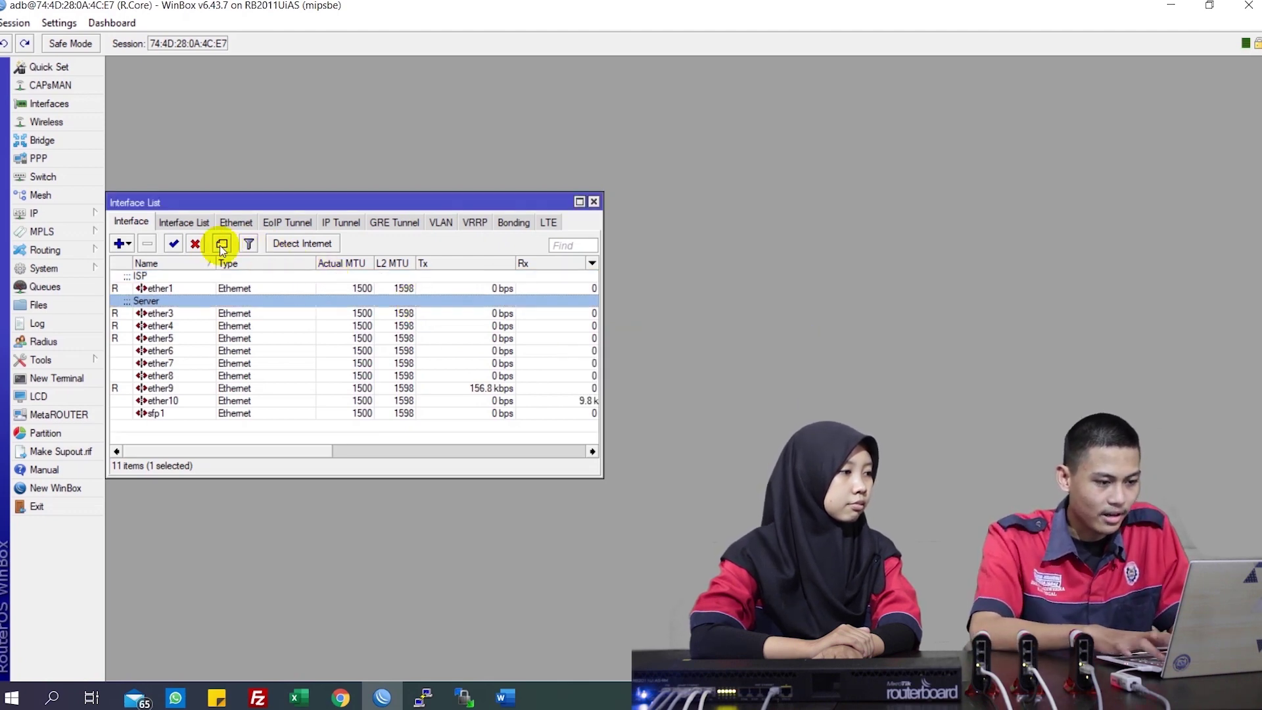
Comment ether3 as R. Hotspot
{"action": "left_click", "coordinate": [160, 328]}
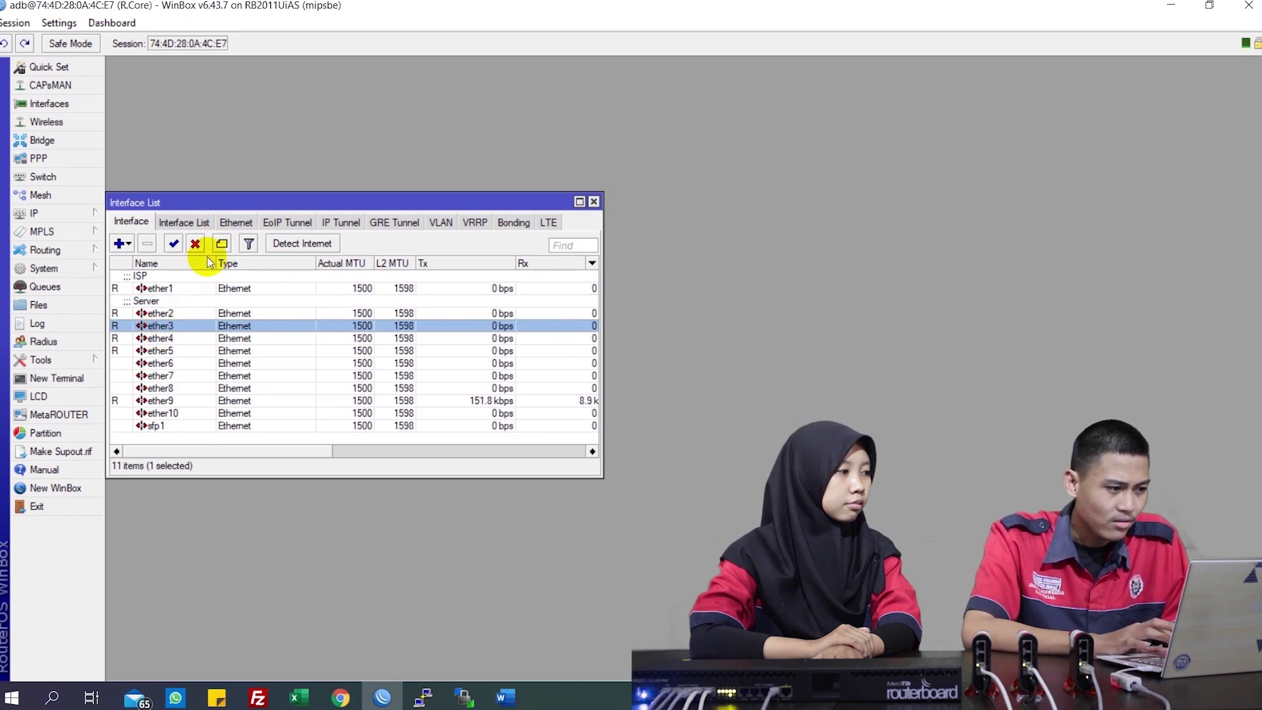
{"action": "left_click", "coordinate": [223, 243]}
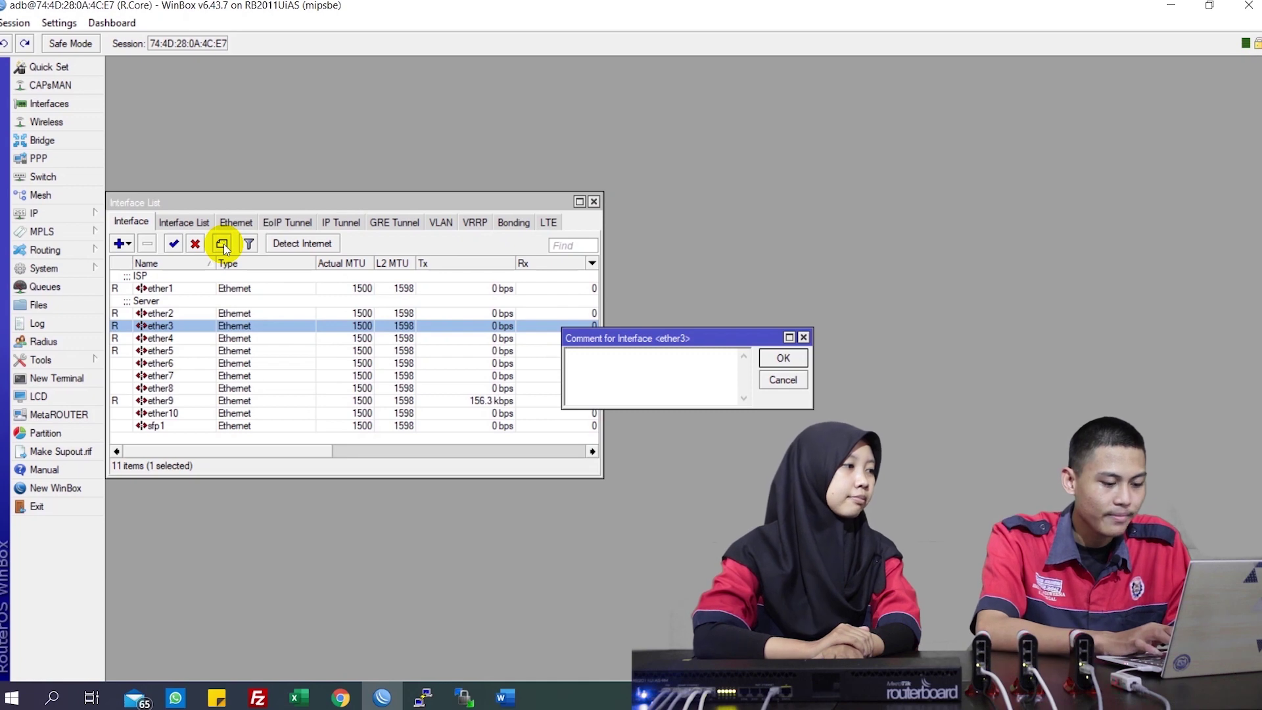
{"action": "left_click", "coordinate": [224, 248]}
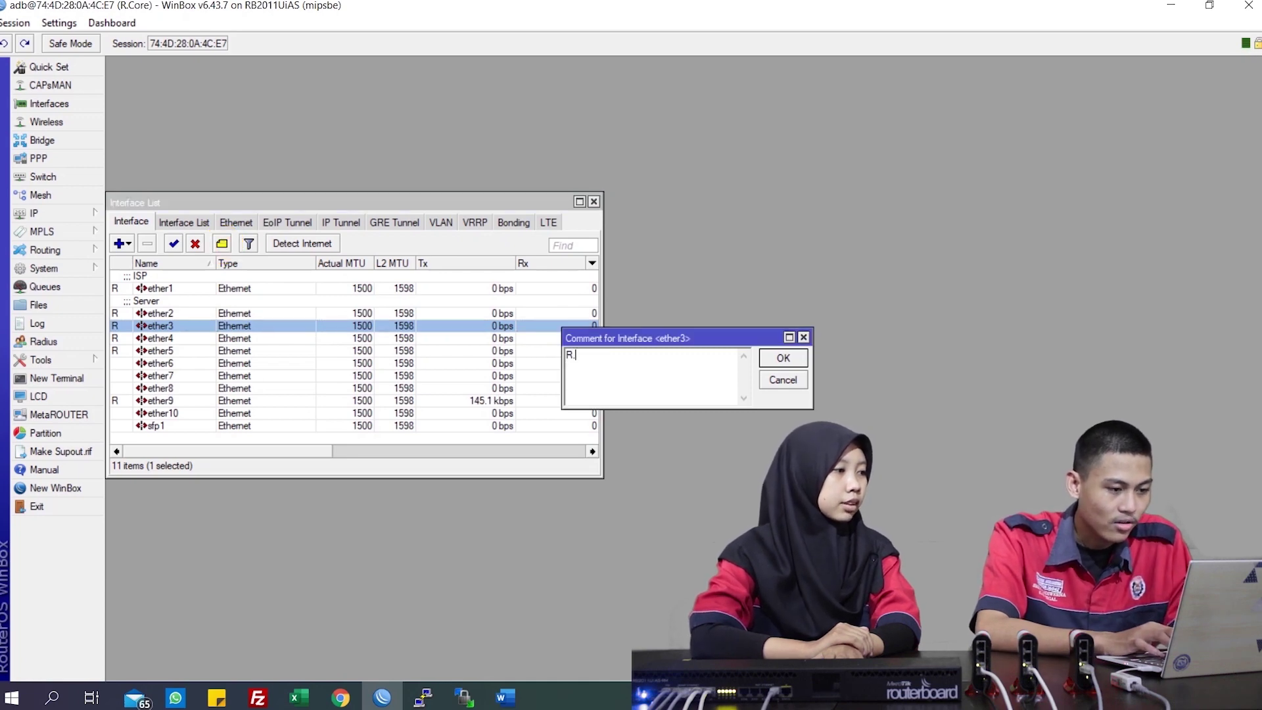
{"action": "type", "text": "R. Ho"}
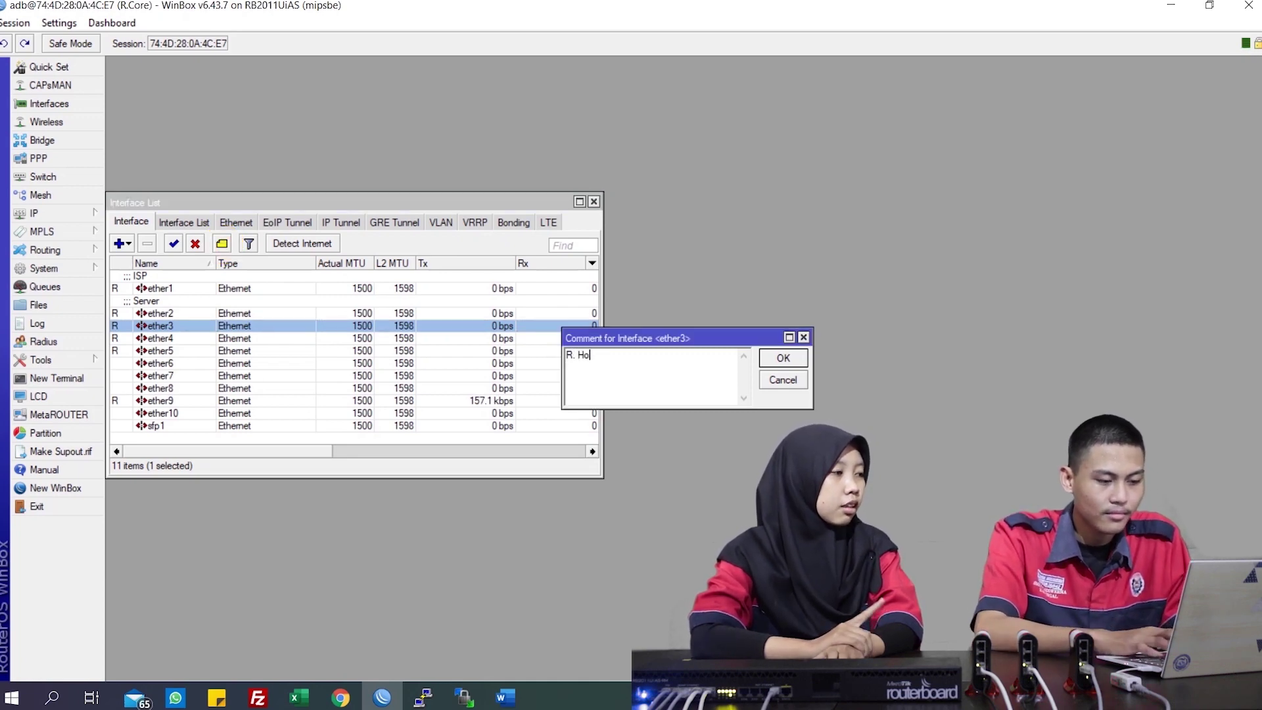
{"action": "type", "text": "tpot"}
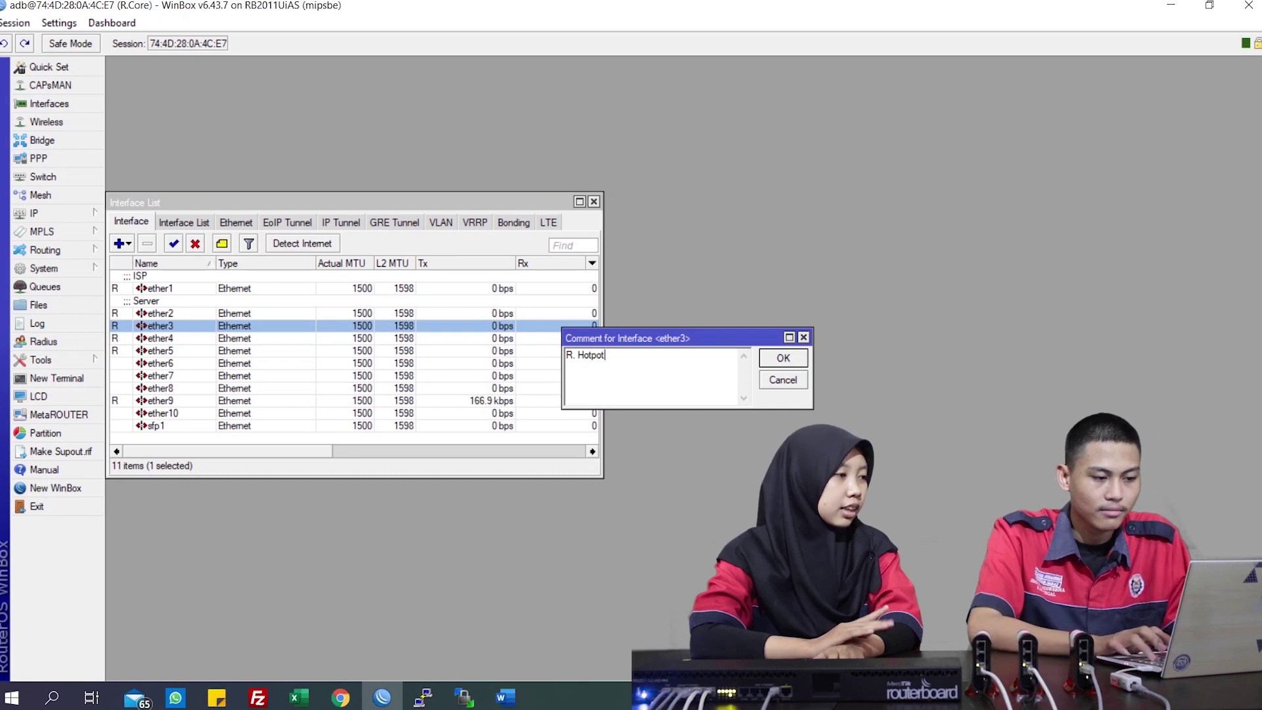
{"action": "key", "text": "BackSpace"}
{"action": "key", "text": "BackSpace"}
{"action": "key", "text": "BackSpace"}
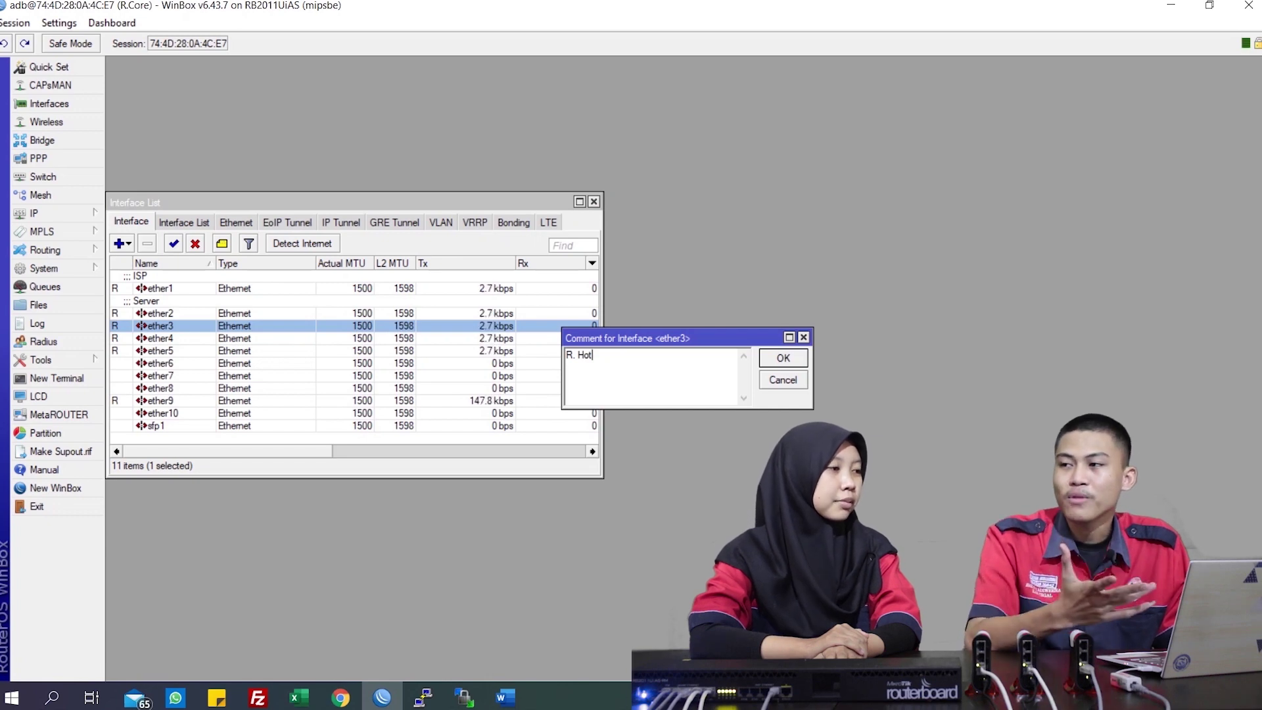
{"action": "type", "text": "s"}
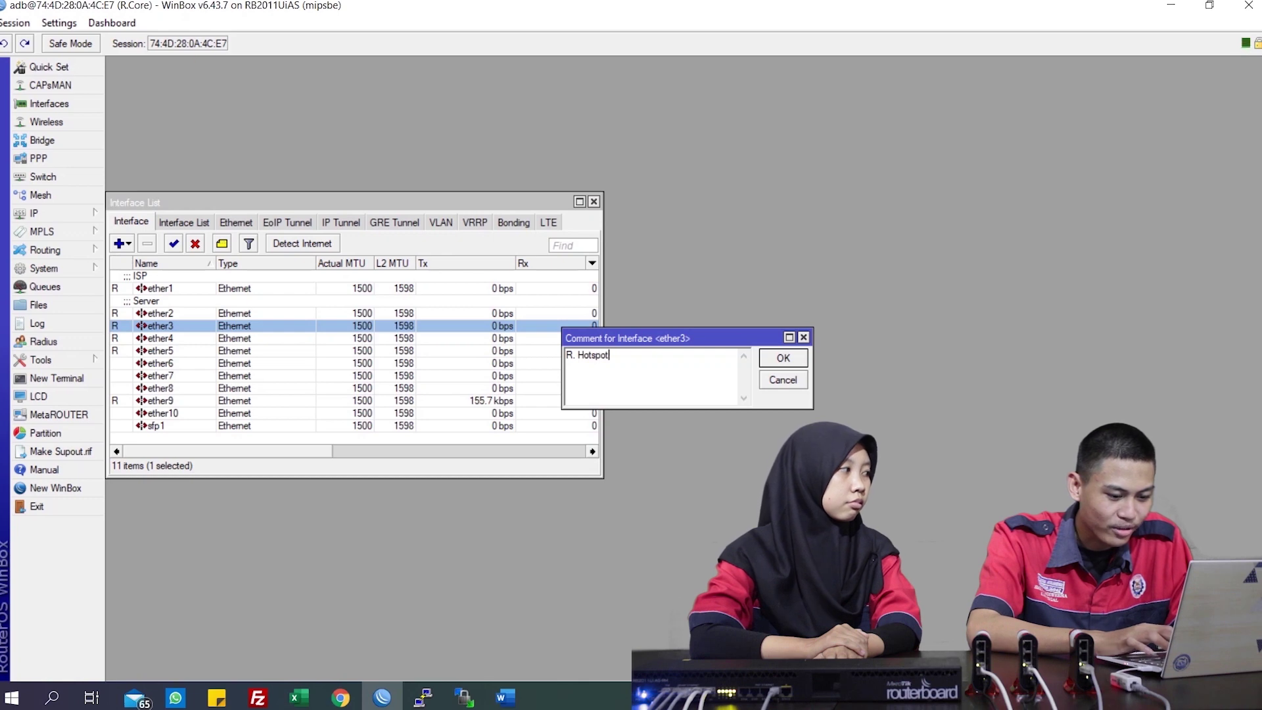
{"action": "type", "text": "pot"}
{"action": "left_click", "coordinate": [791, 358]}
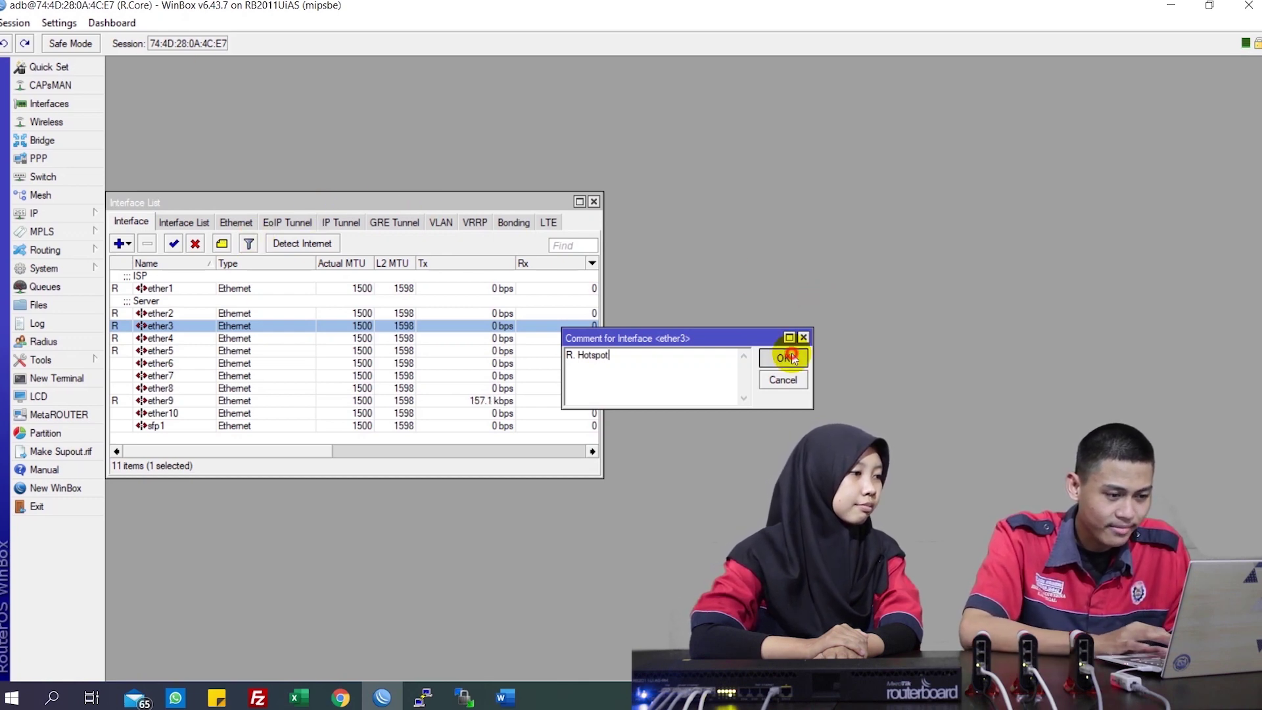
{"action": "left_click", "coordinate": [448, 200]}
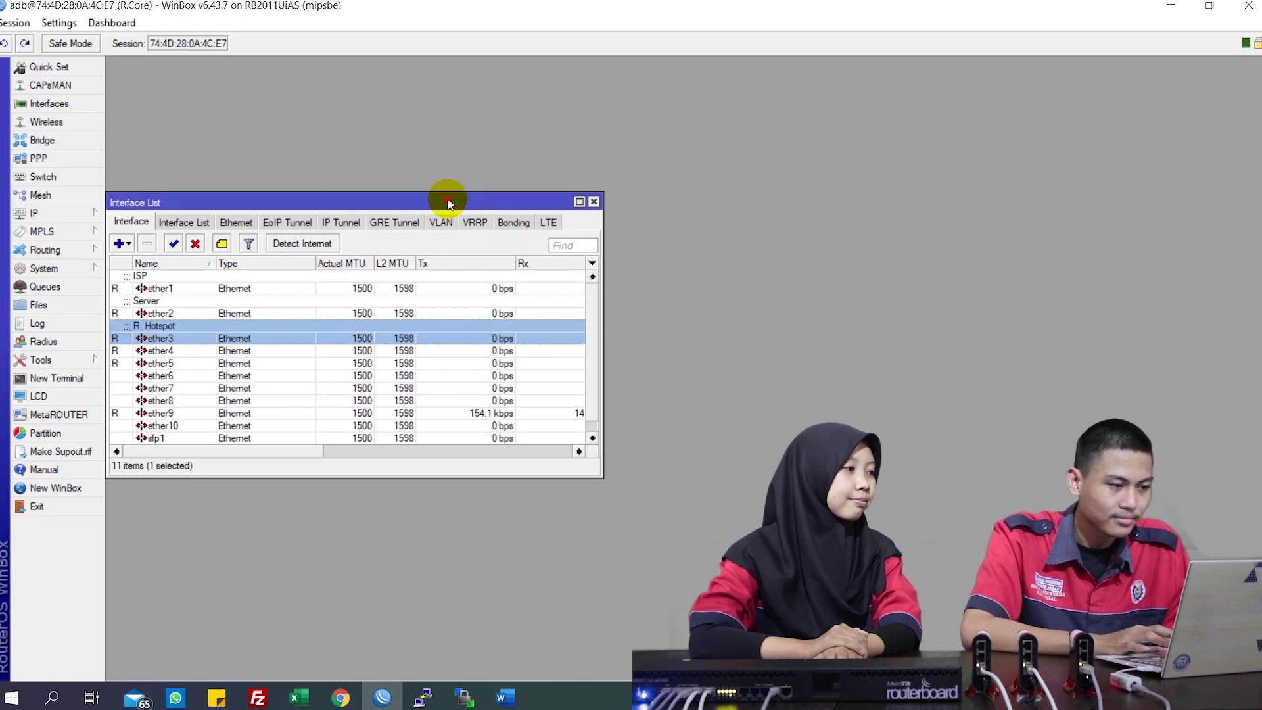
{"action": "left_click_drag", "start_coordinate": [448, 200], "coordinate": [597, 162]}
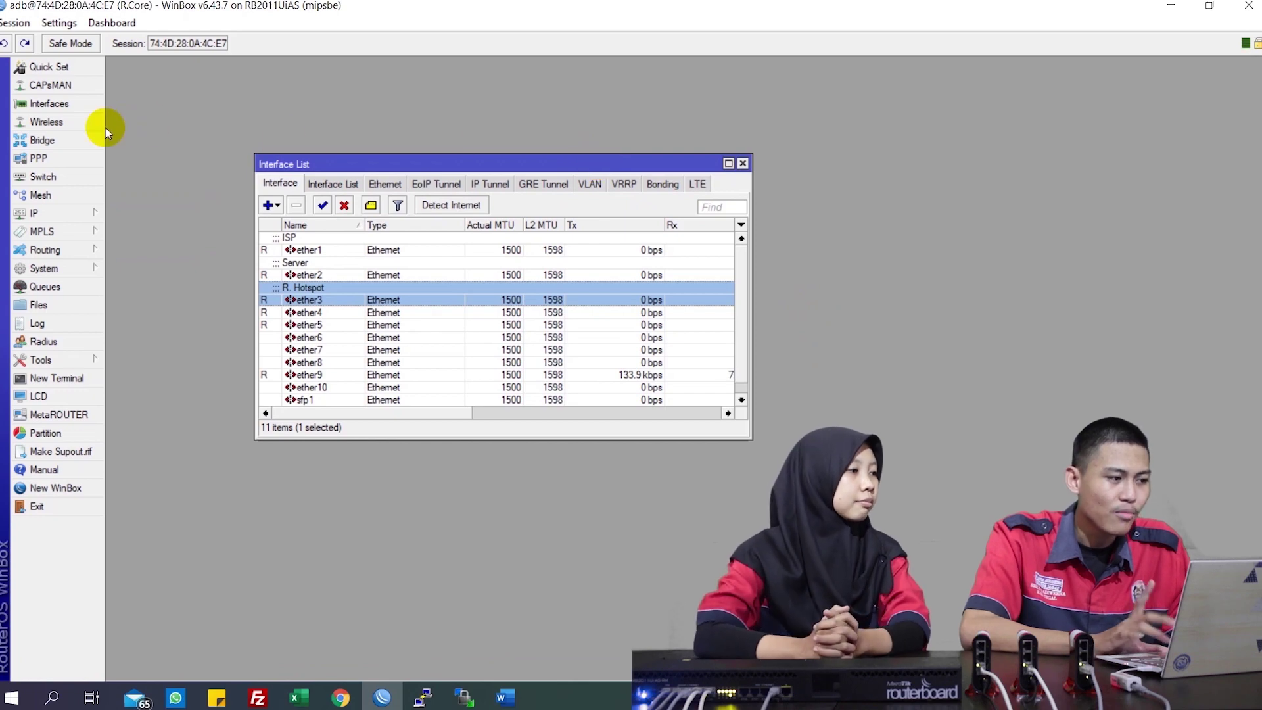
Add a new bridge, bridge1, with STP Protocol Mode set to none
{"action": "left_click", "coordinate": [84, 139]}
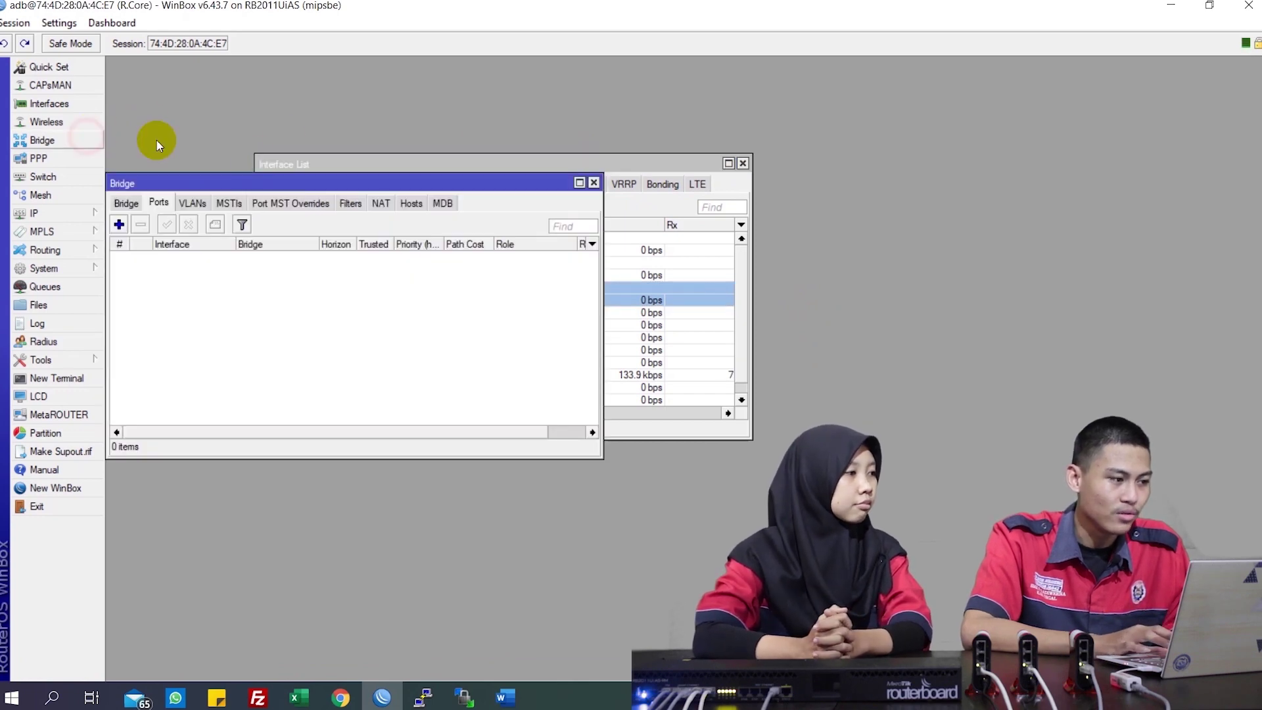
{"action": "left_click", "coordinate": [127, 202]}
{"action": "left_click", "coordinate": [119, 225]}
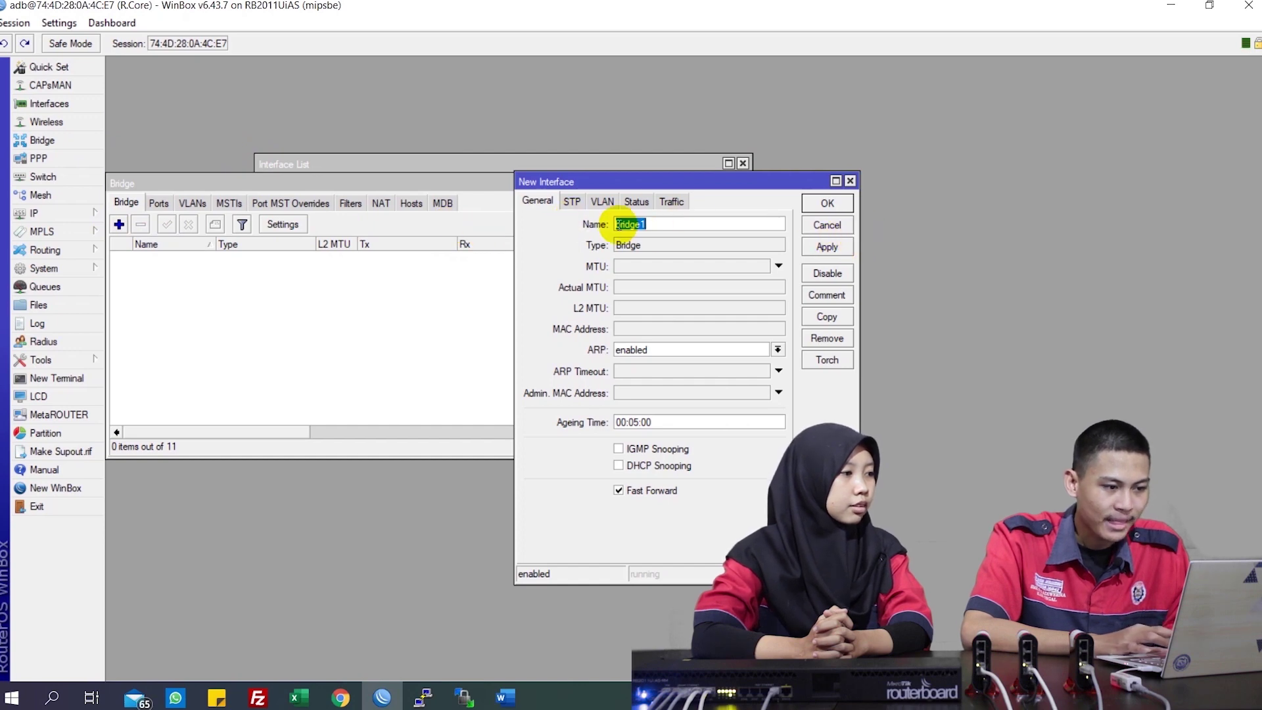
{"action": "left_click", "coordinate": [572, 202]}
{"action": "left_click", "coordinate": [634, 225]}
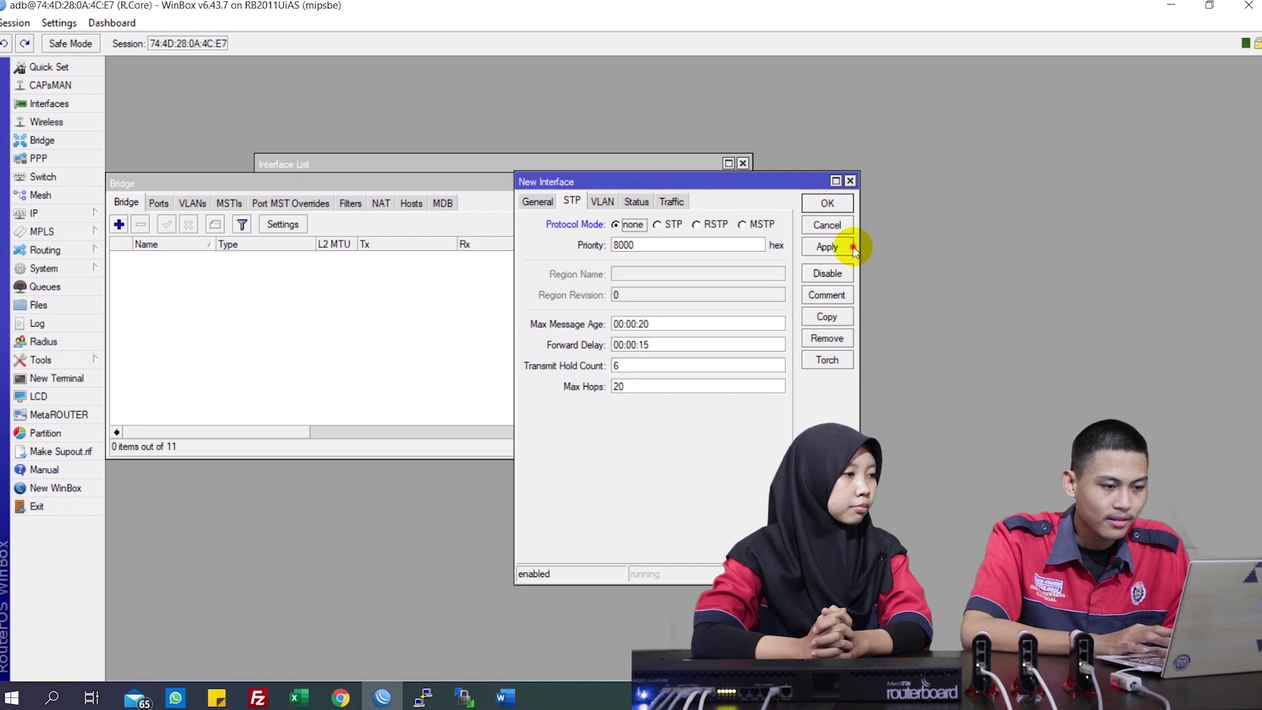
{"action": "left_click", "coordinate": [827, 246]}
{"action": "left_click", "coordinate": [827, 203]}
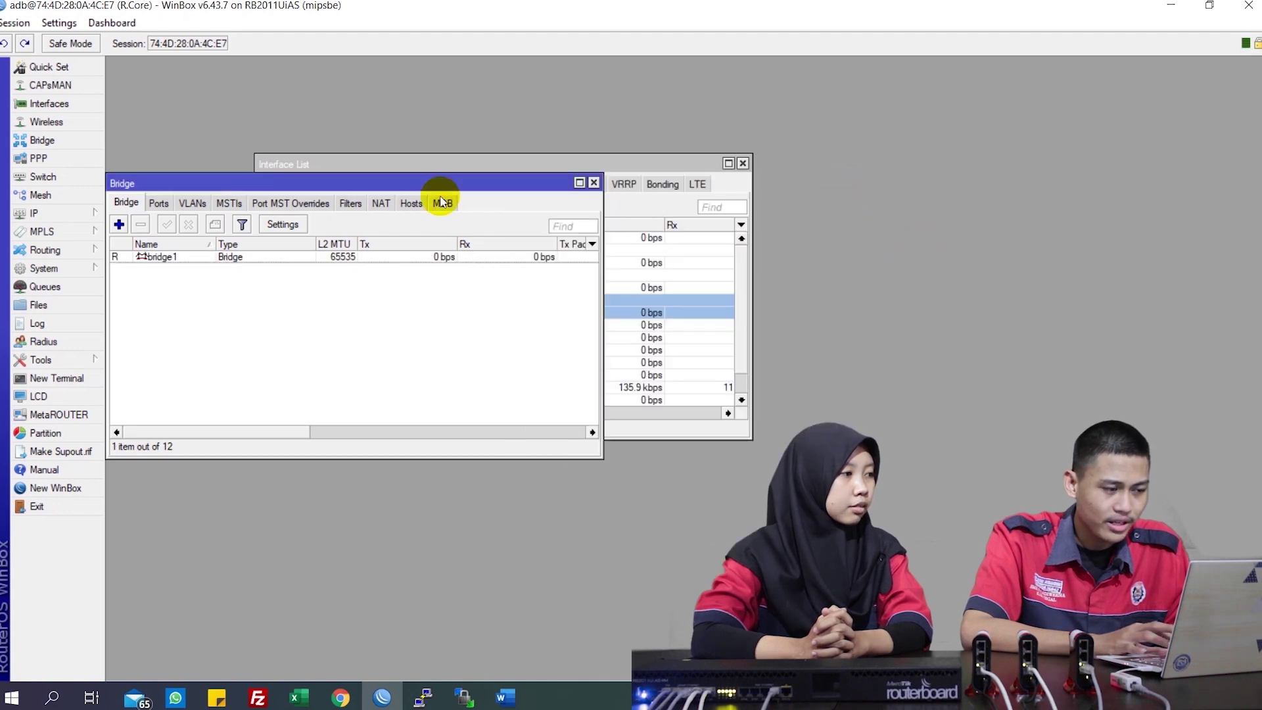
Add ether3 as a port of bridge1
{"action": "left_click", "coordinate": [160, 206]}
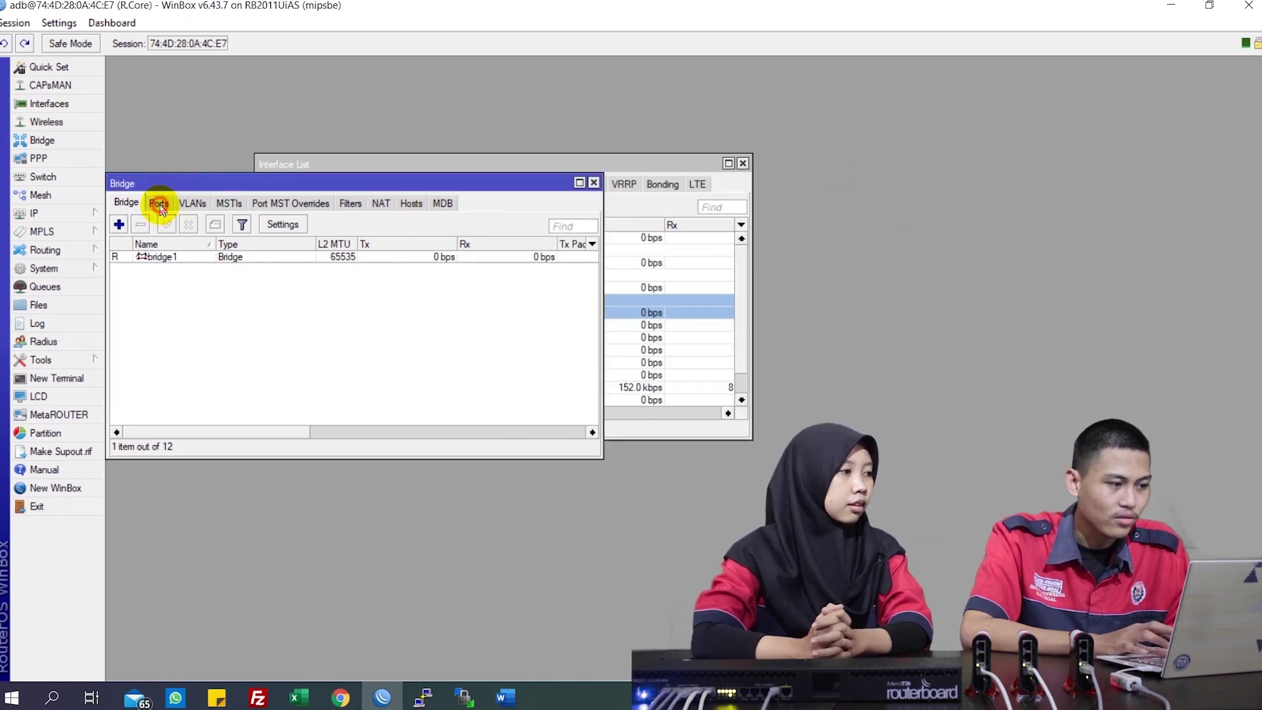
{"action": "left_click", "coordinate": [119, 224]}
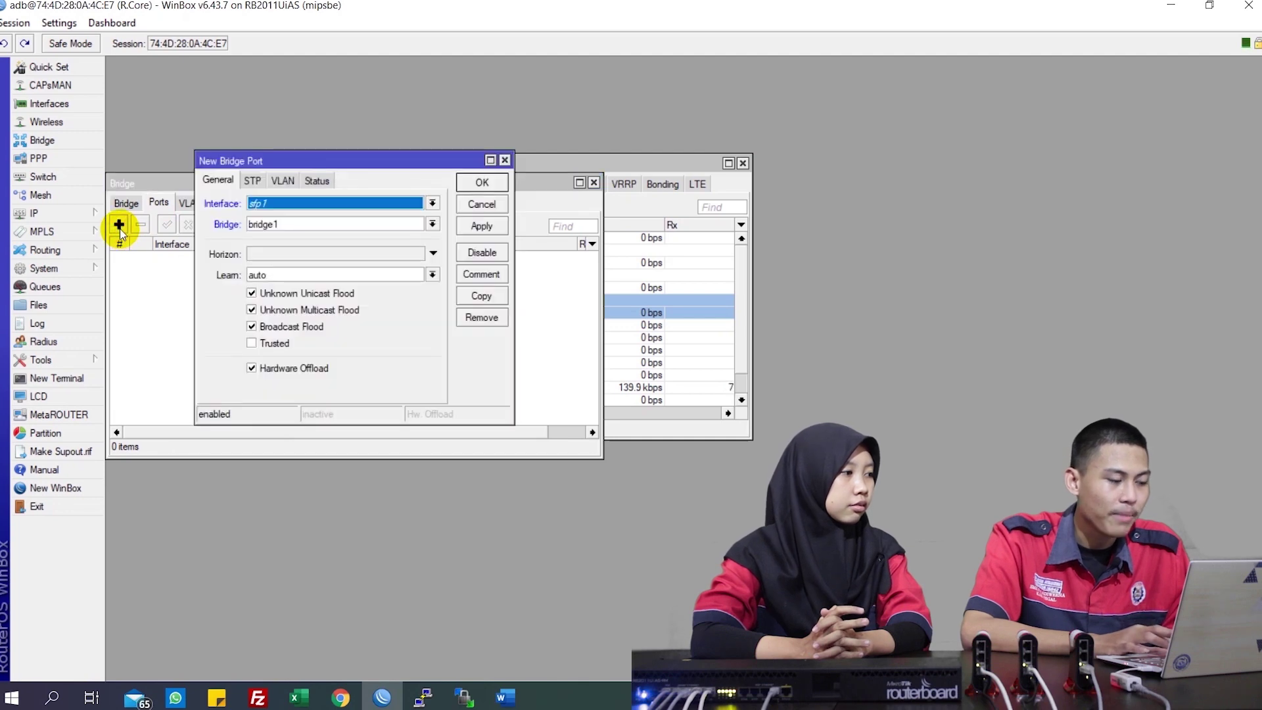
{"action": "left_click", "coordinate": [292, 205]}
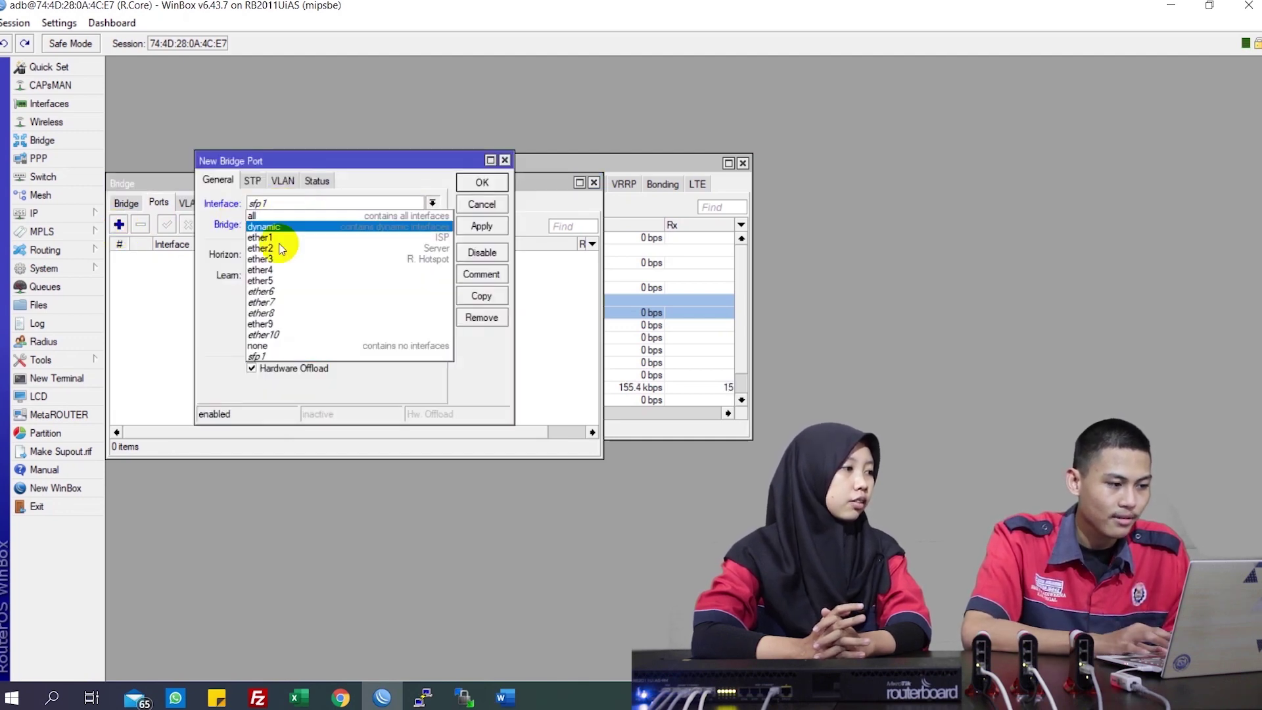
{"action": "left_click", "coordinate": [281, 260]}
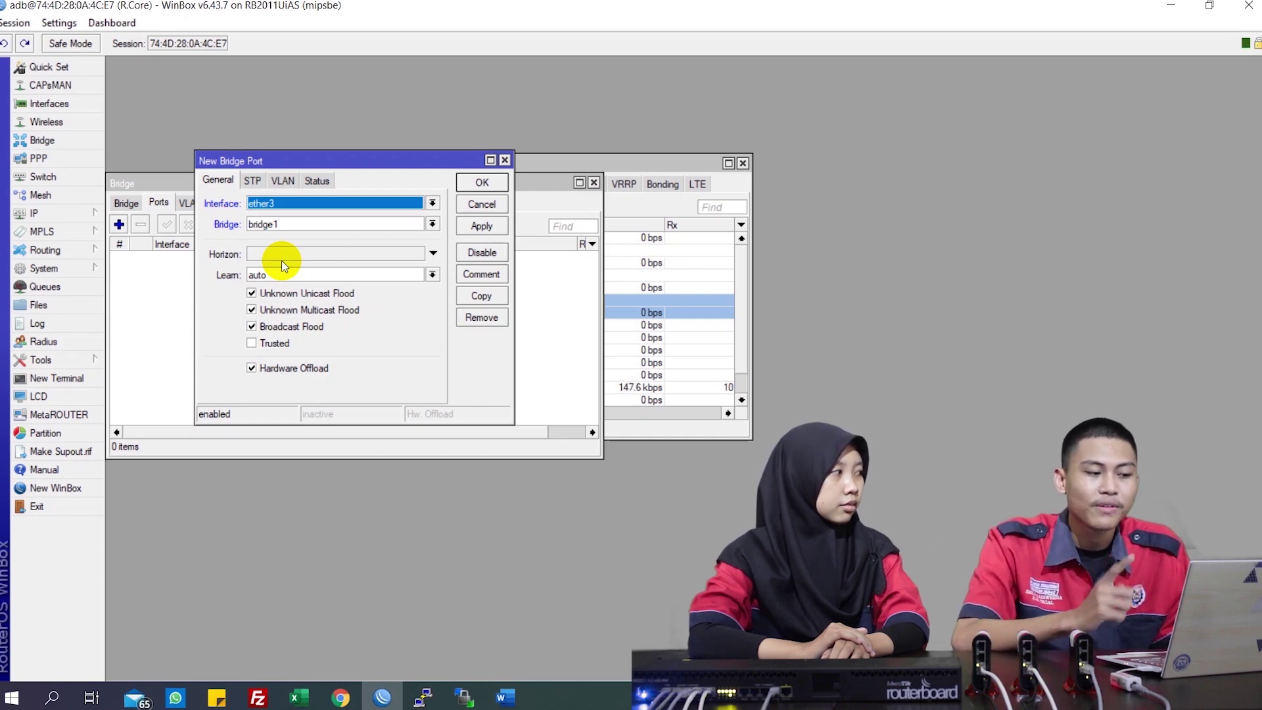
{"action": "left_click", "coordinate": [482, 227]}
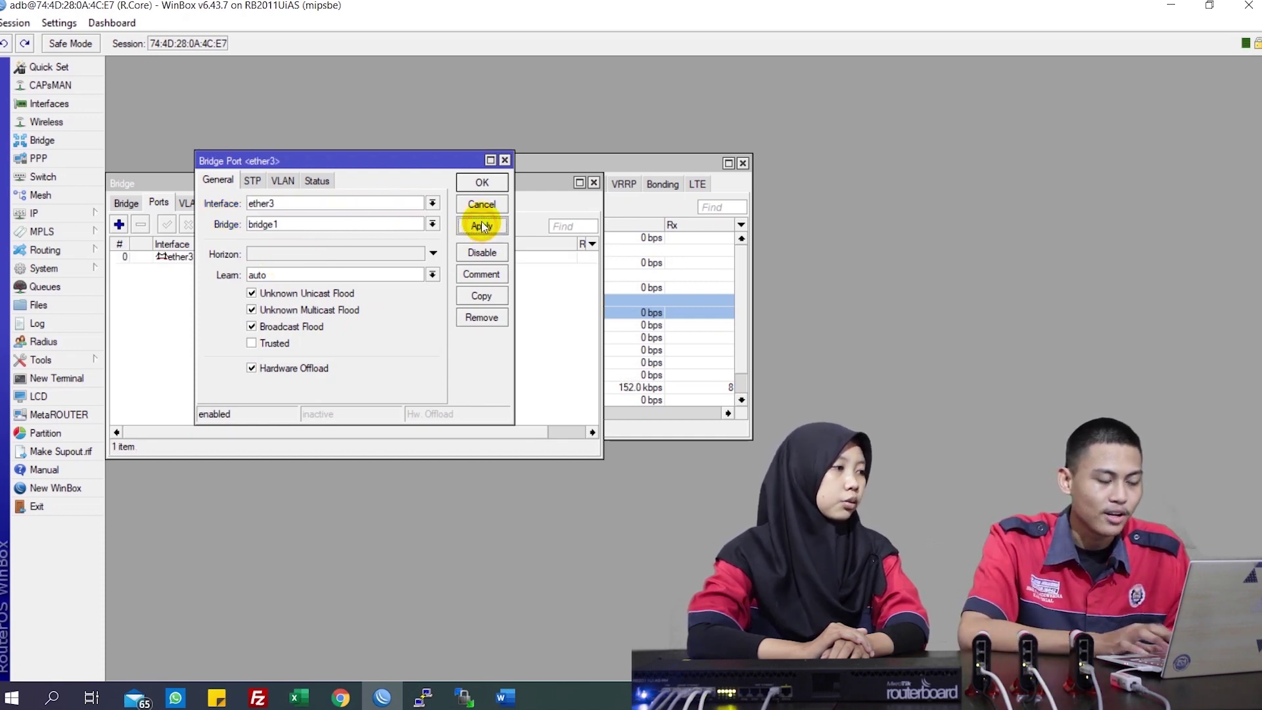
{"action": "left_click", "coordinate": [482, 182]}
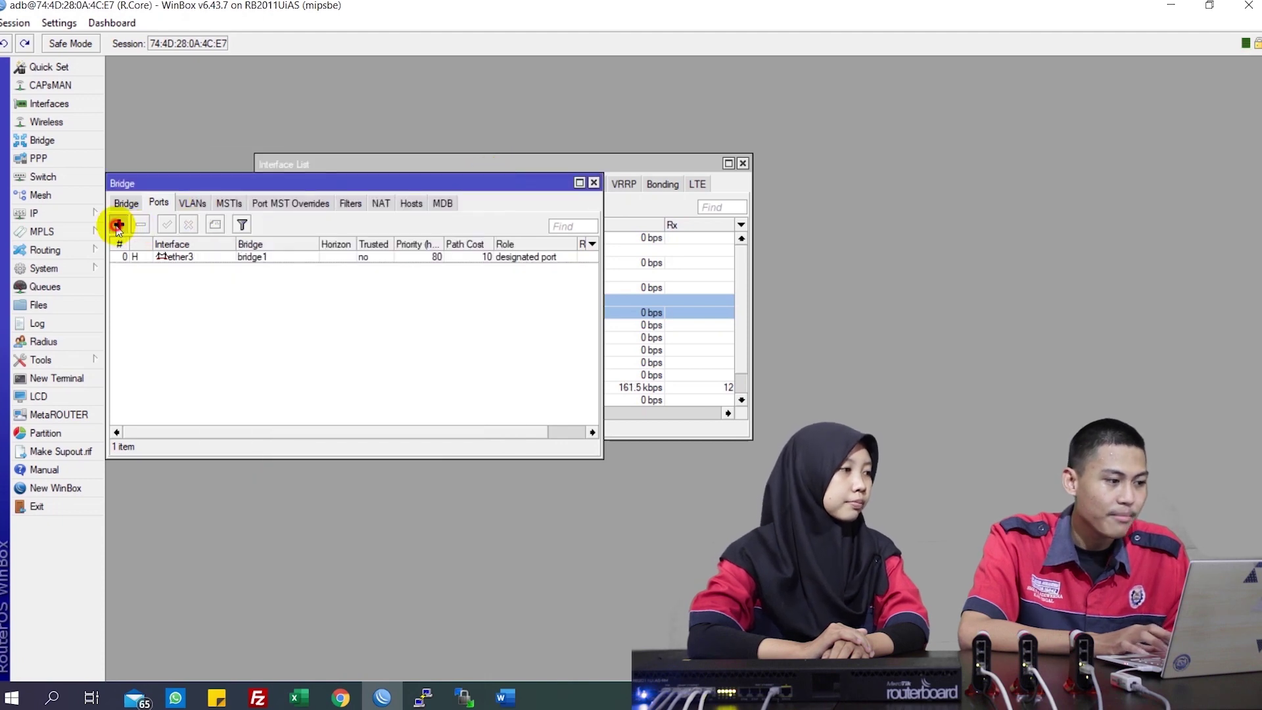
Add ether4 and ether5 as further ports of bridge1
{"action": "left_click", "coordinate": [119, 224]}
{"action": "left_click", "coordinate": [322, 202]}
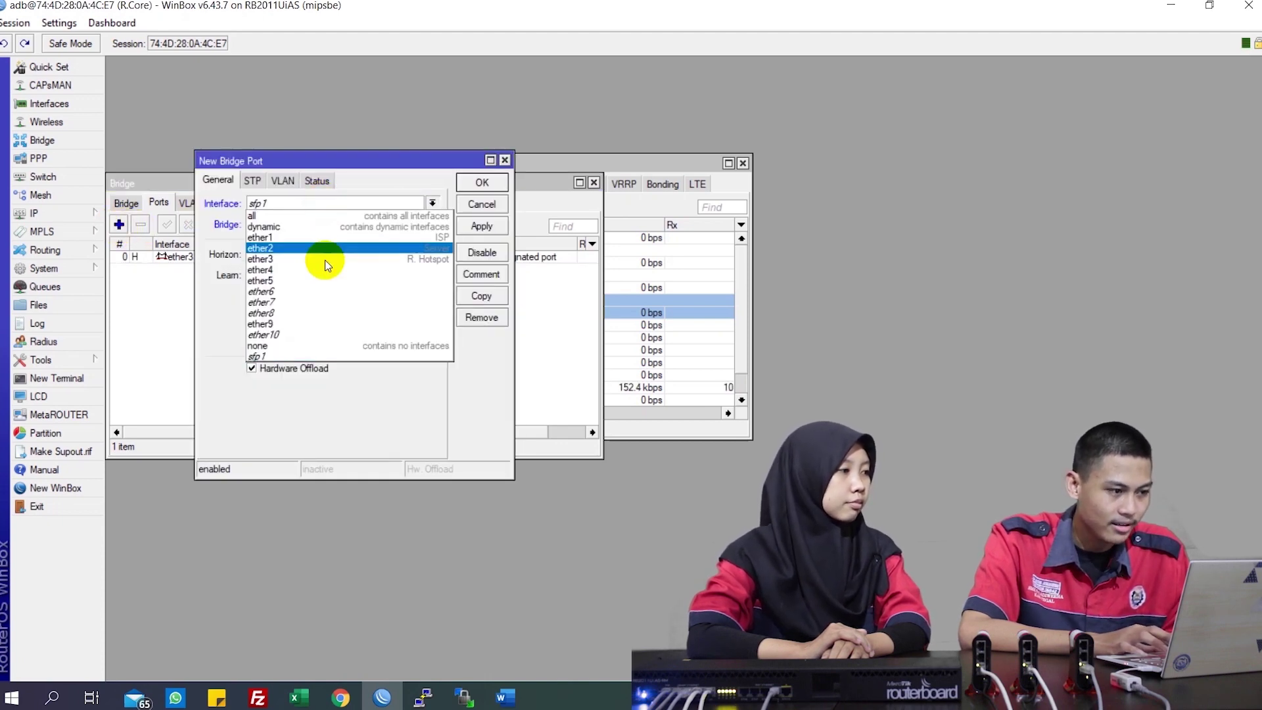
{"action": "left_click", "coordinate": [325, 270]}
{"action": "left_click", "coordinate": [482, 227]}
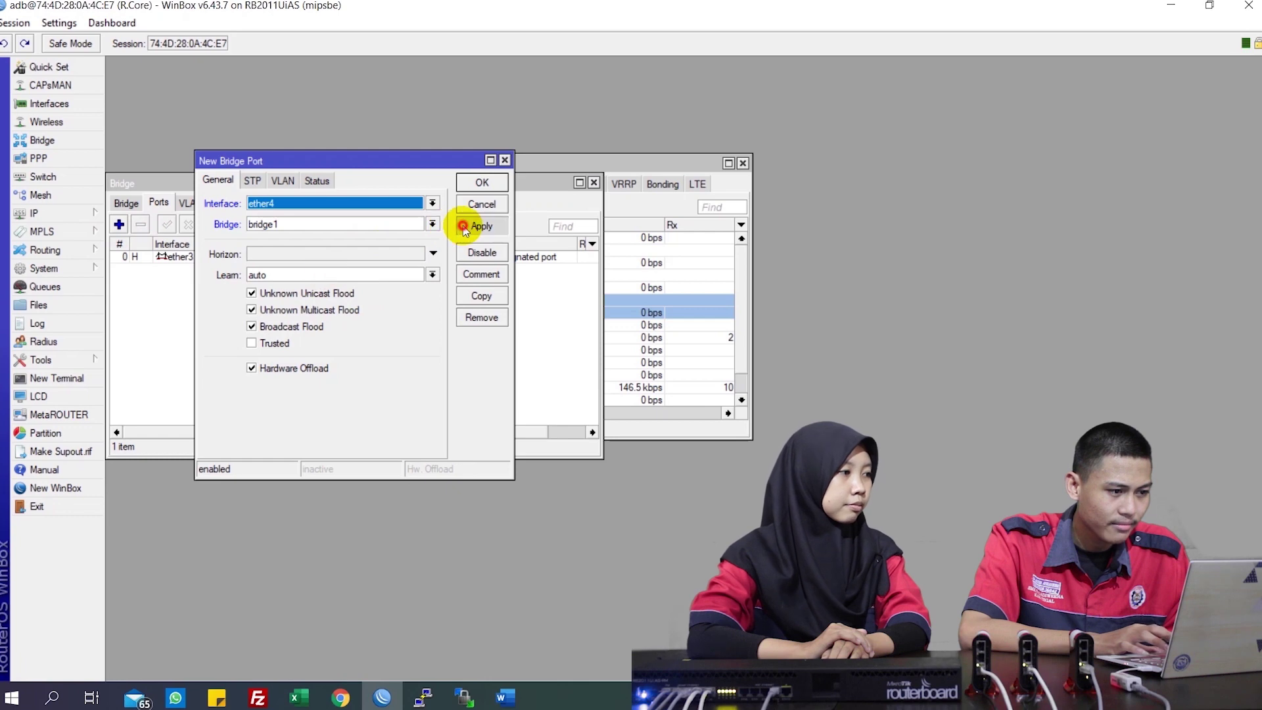
{"action": "left_click", "coordinate": [481, 182]}
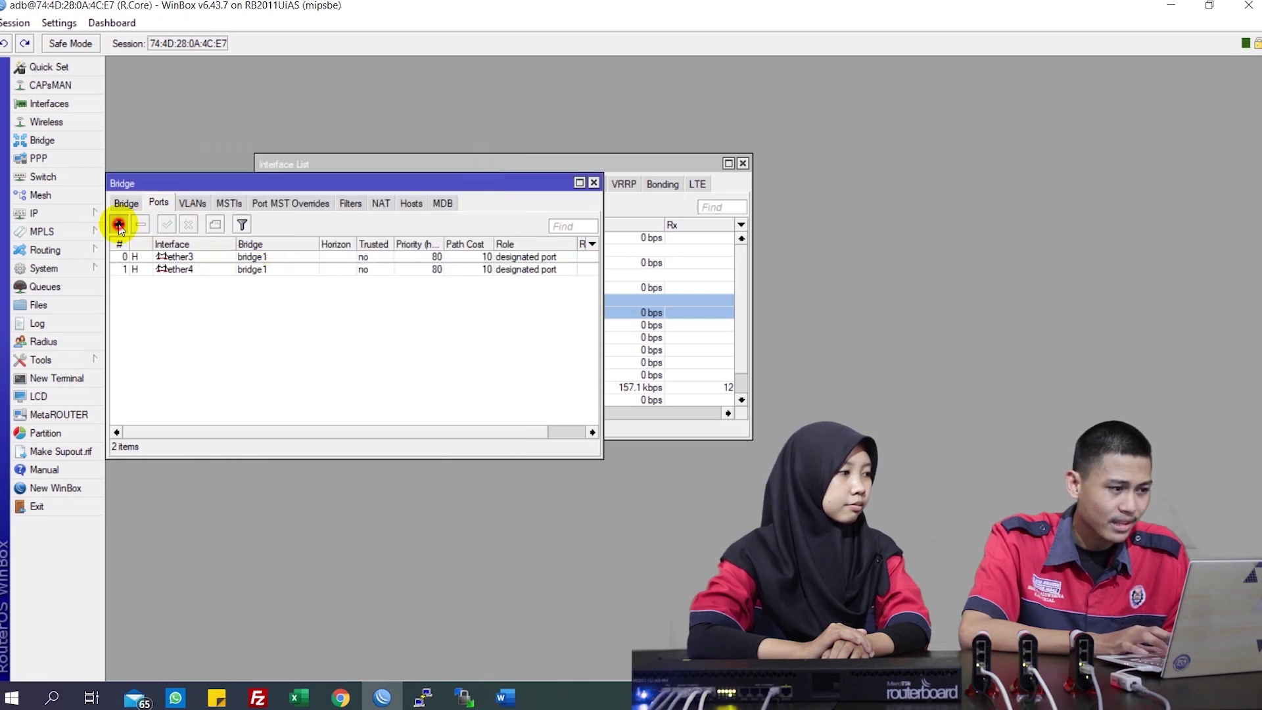
{"action": "left_click", "coordinate": [119, 224]}
{"action": "left_click", "coordinate": [255, 205]}
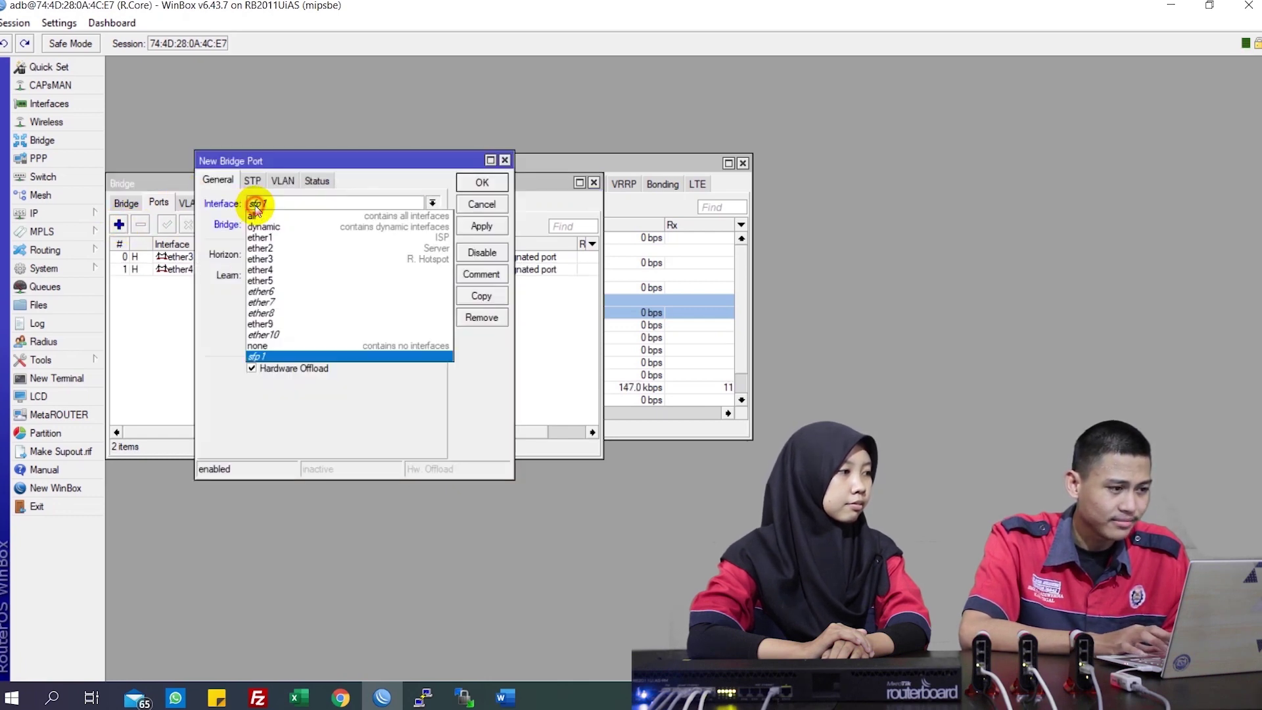
{"action": "left_click", "coordinate": [298, 280]}
{"action": "left_click", "coordinate": [487, 230]}
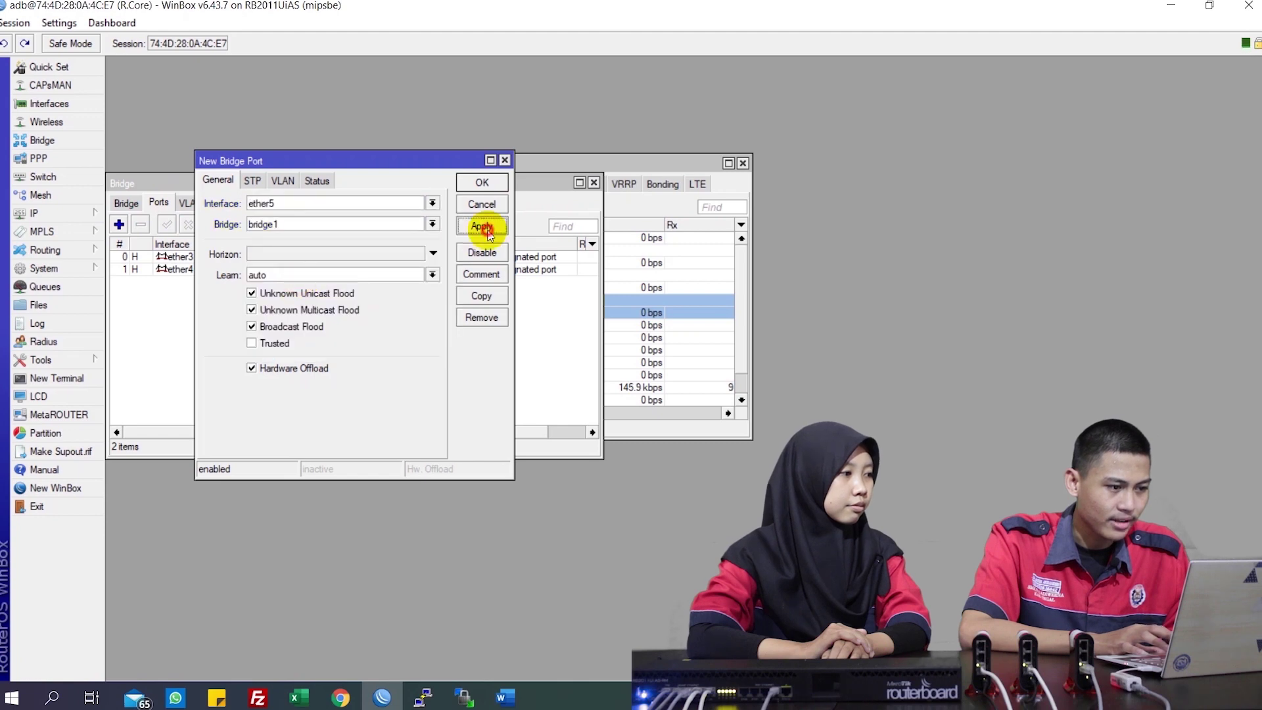
{"action": "left_click", "coordinate": [482, 183]}
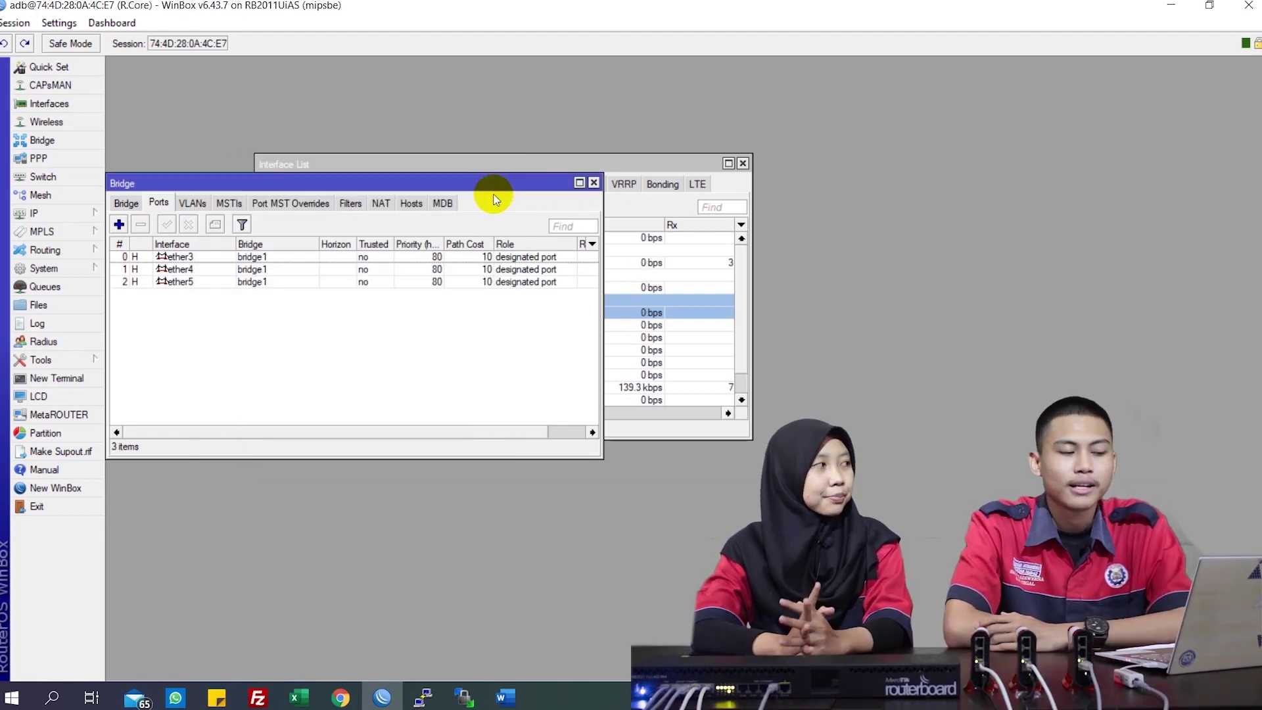
{"action": "left_click", "coordinate": [84, 211]}
{"action": "left_click", "coordinate": [136, 254]}
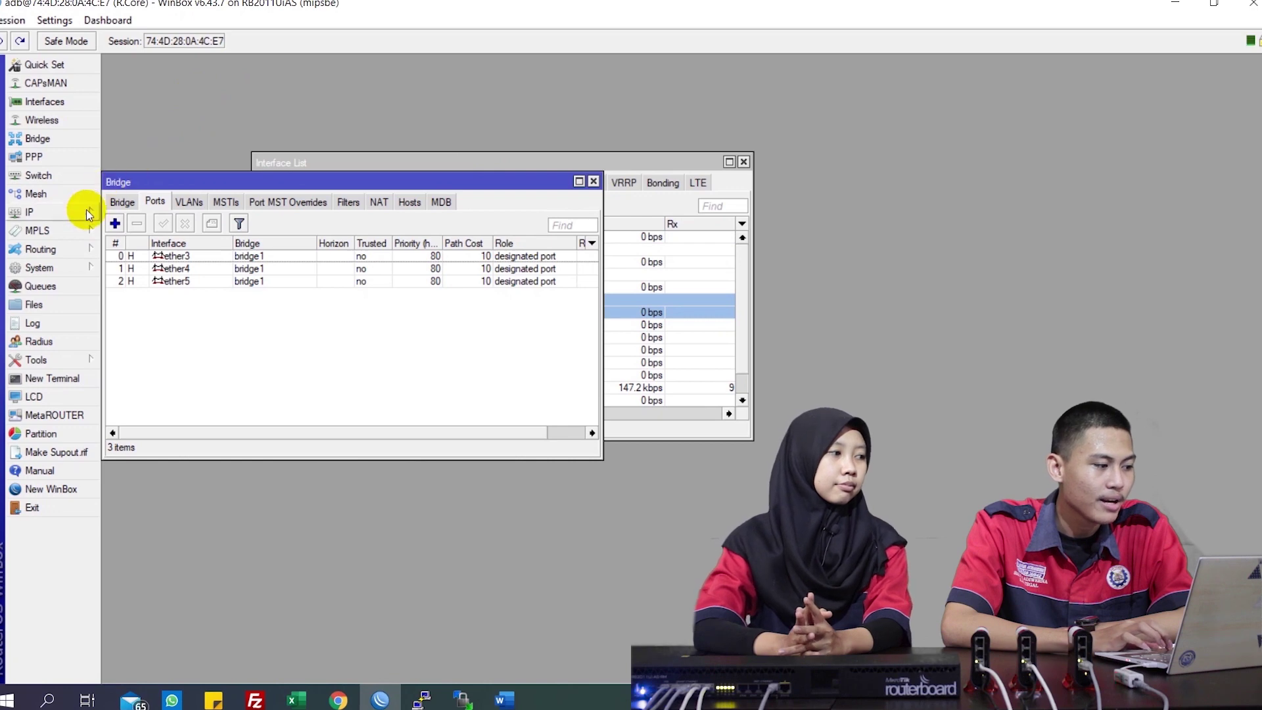
Add the IP address 2.2.2.163/25 on ether1
{"action": "left_click", "coordinate": [84, 211]}
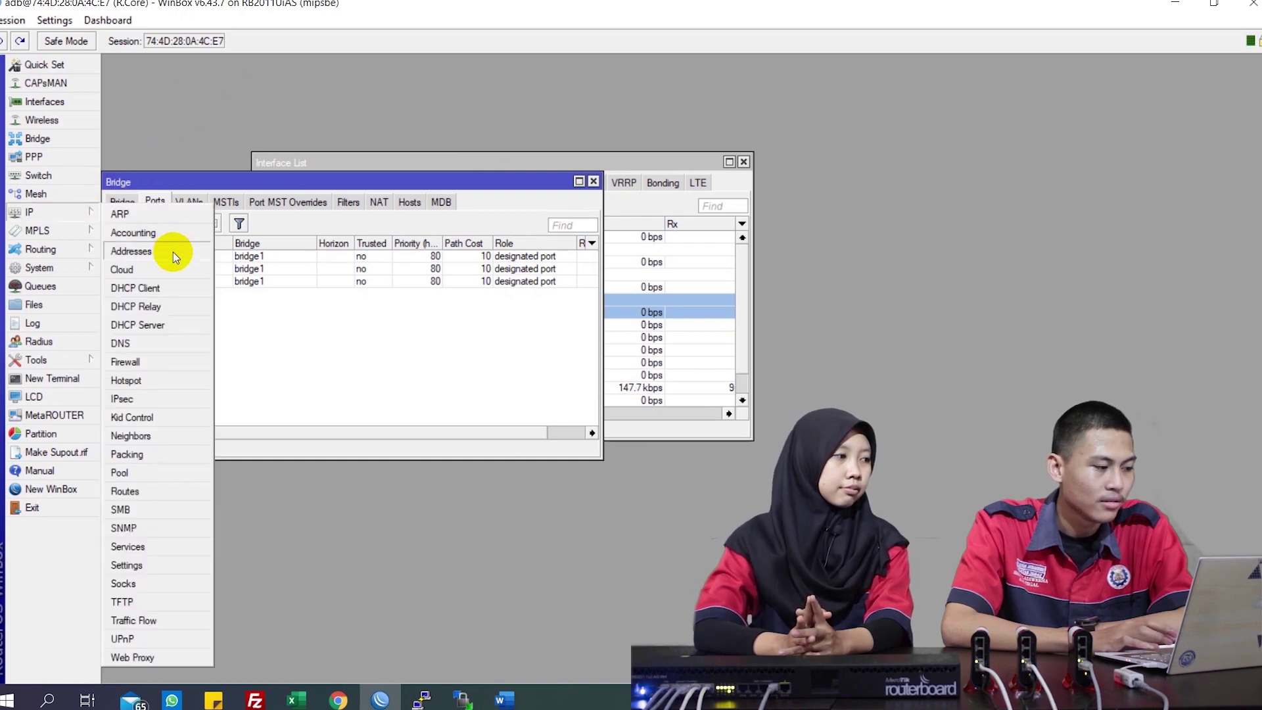
{"action": "left_click", "coordinate": [173, 252]}
{"action": "left_click", "coordinate": [227, 174]}
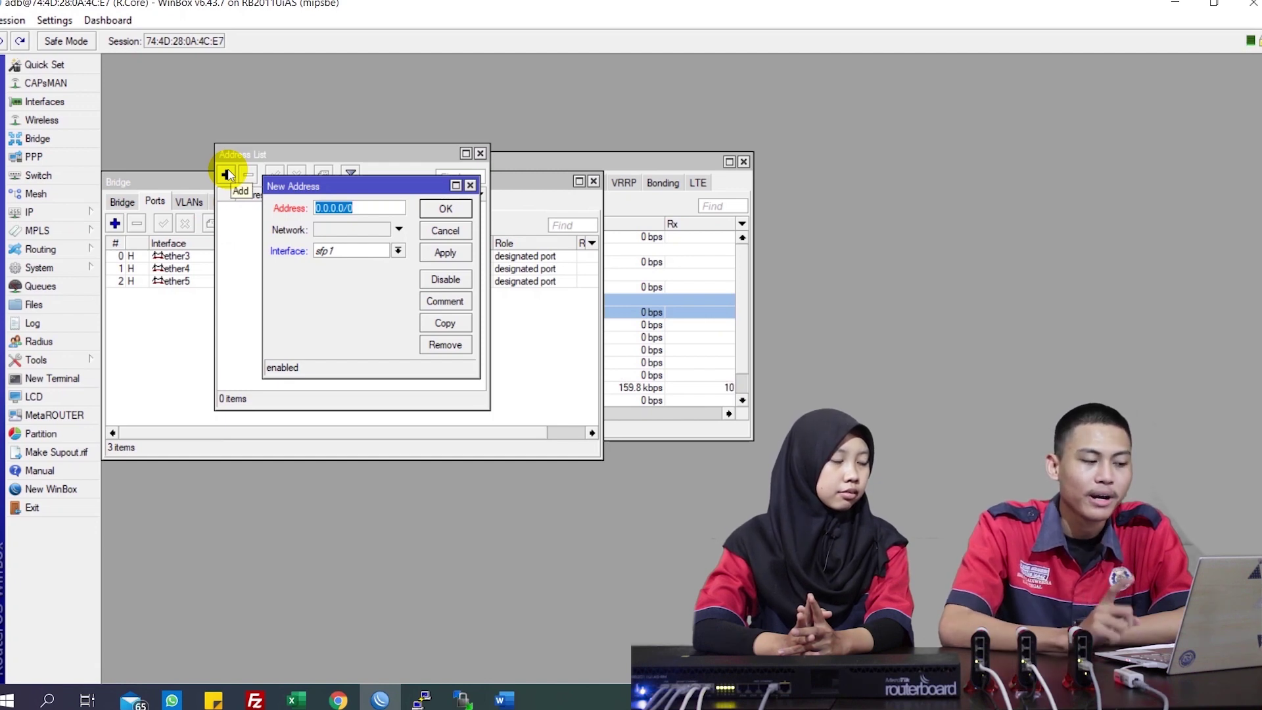
{"action": "left_click", "coordinate": [369, 251]}
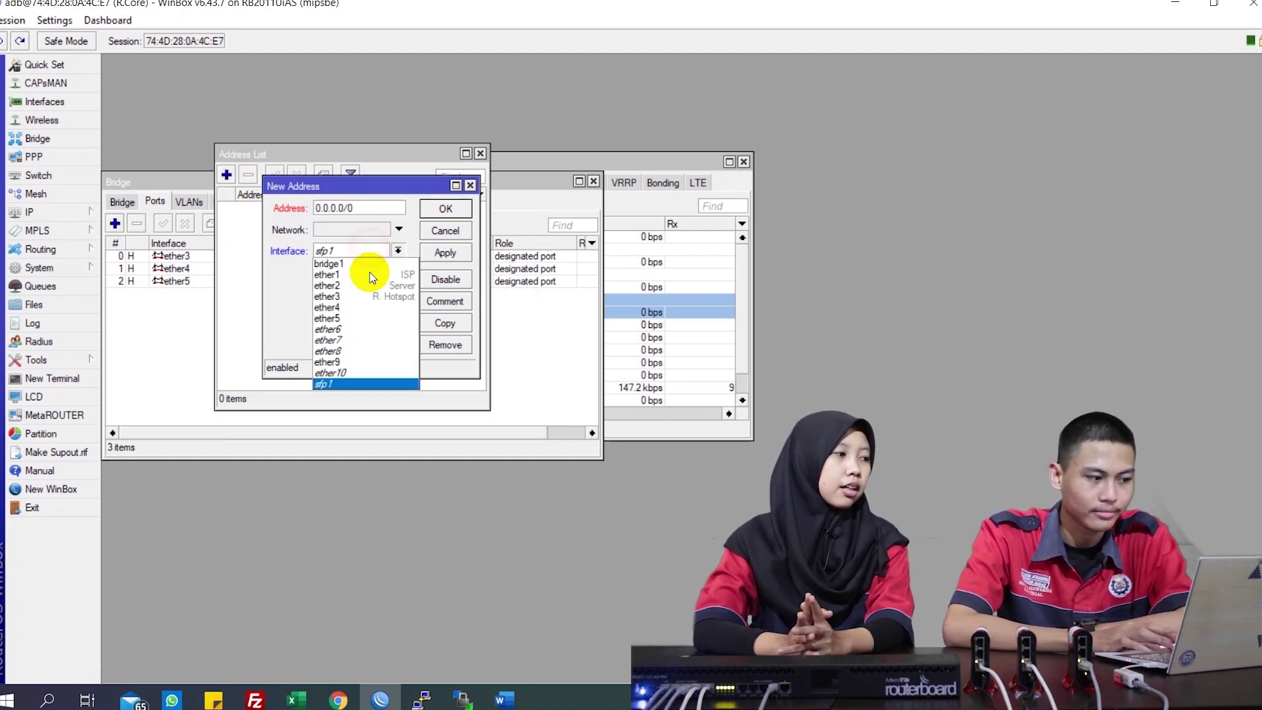
{"action": "left_click", "coordinate": [372, 275]}
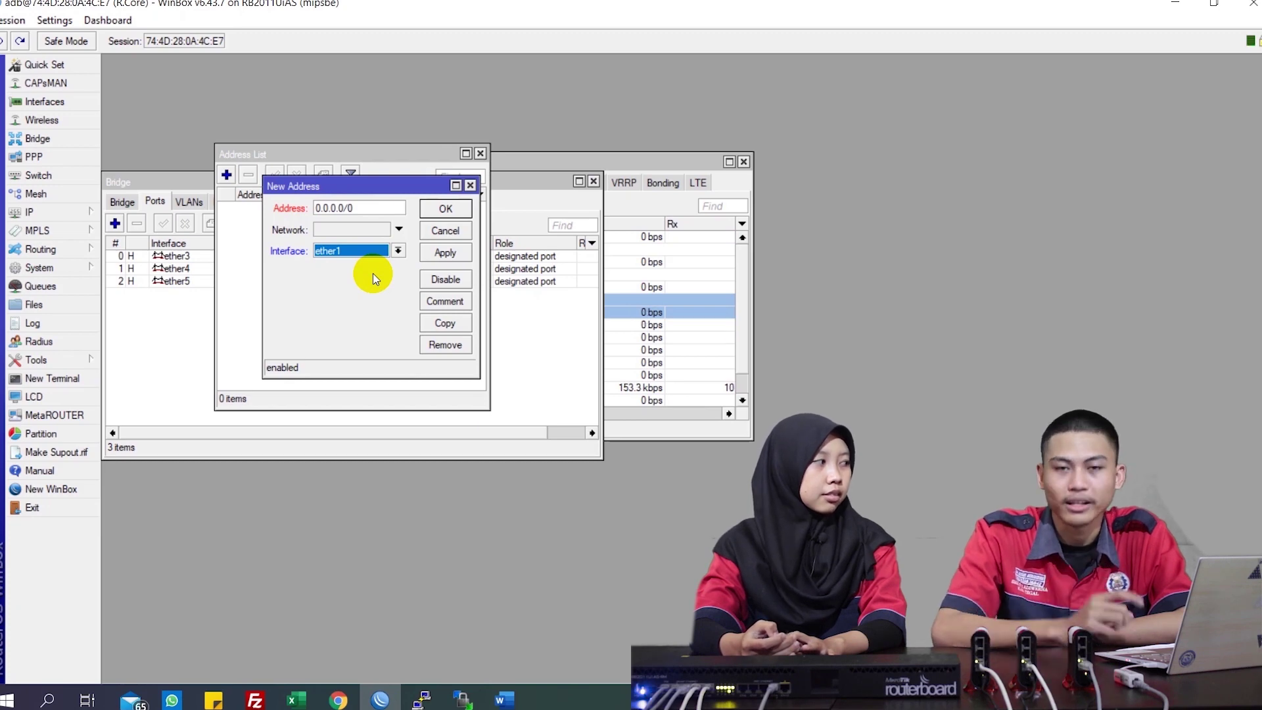
{"action": "left_click", "coordinate": [393, 208]}
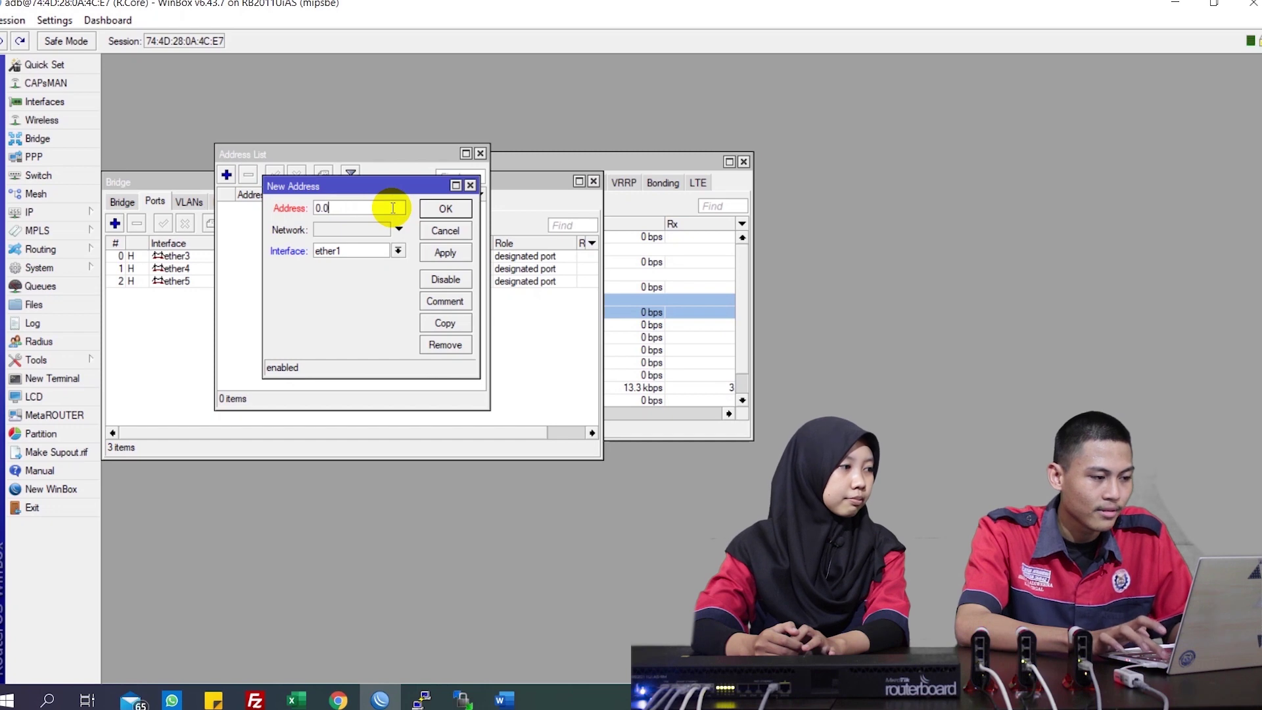
{"action": "key", "text": "BackSpace"}
{"action": "type", "text": "2.2.2"}
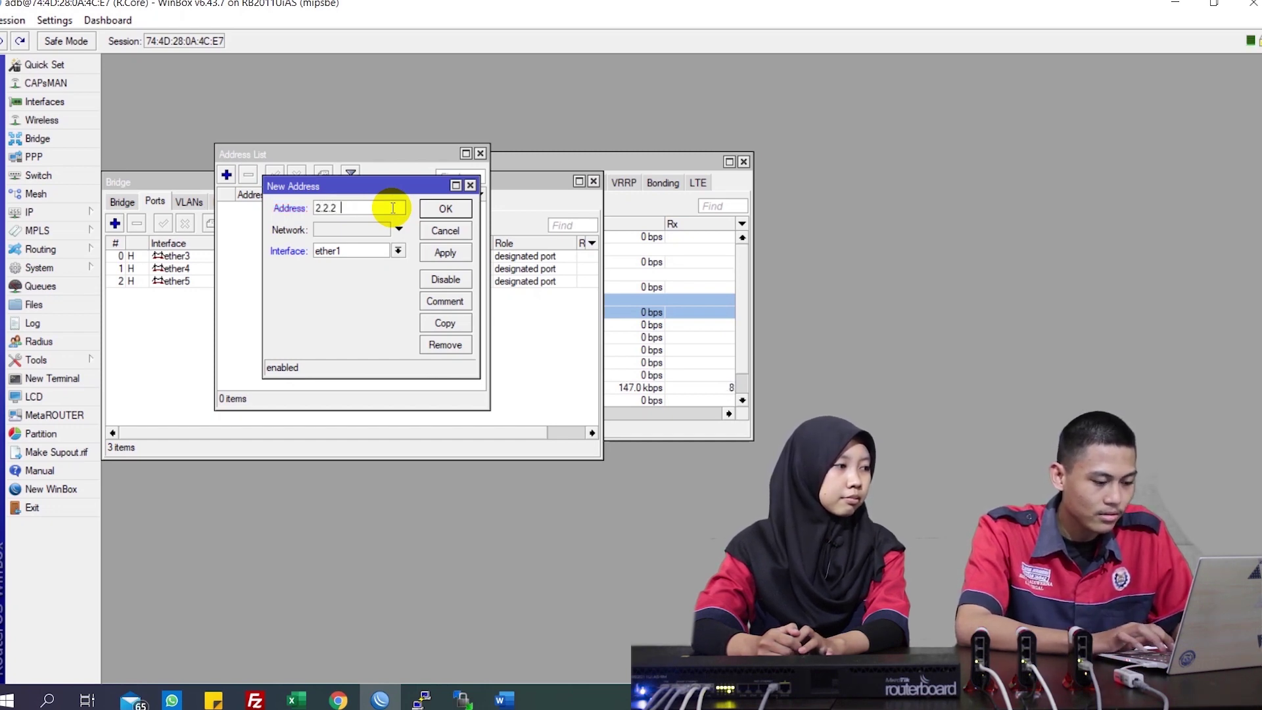
{"action": "type", "text": "163"}
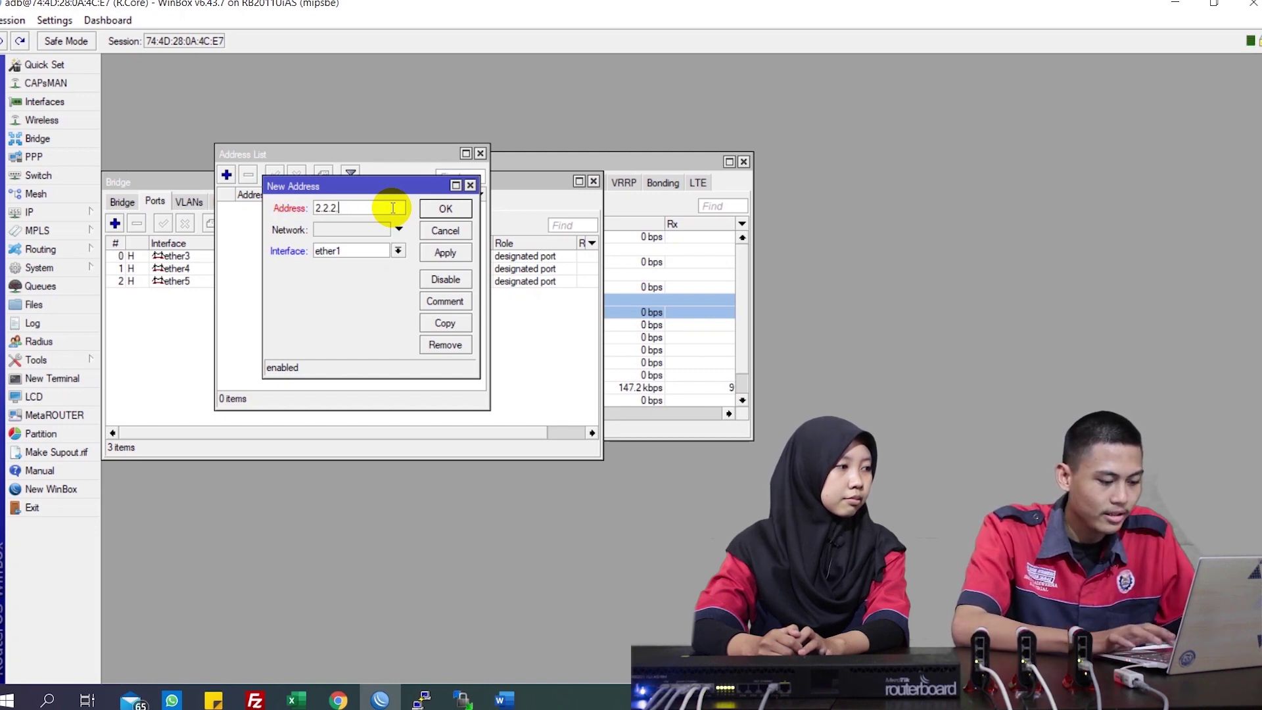
{"action": "type", "text": ".163/25"}
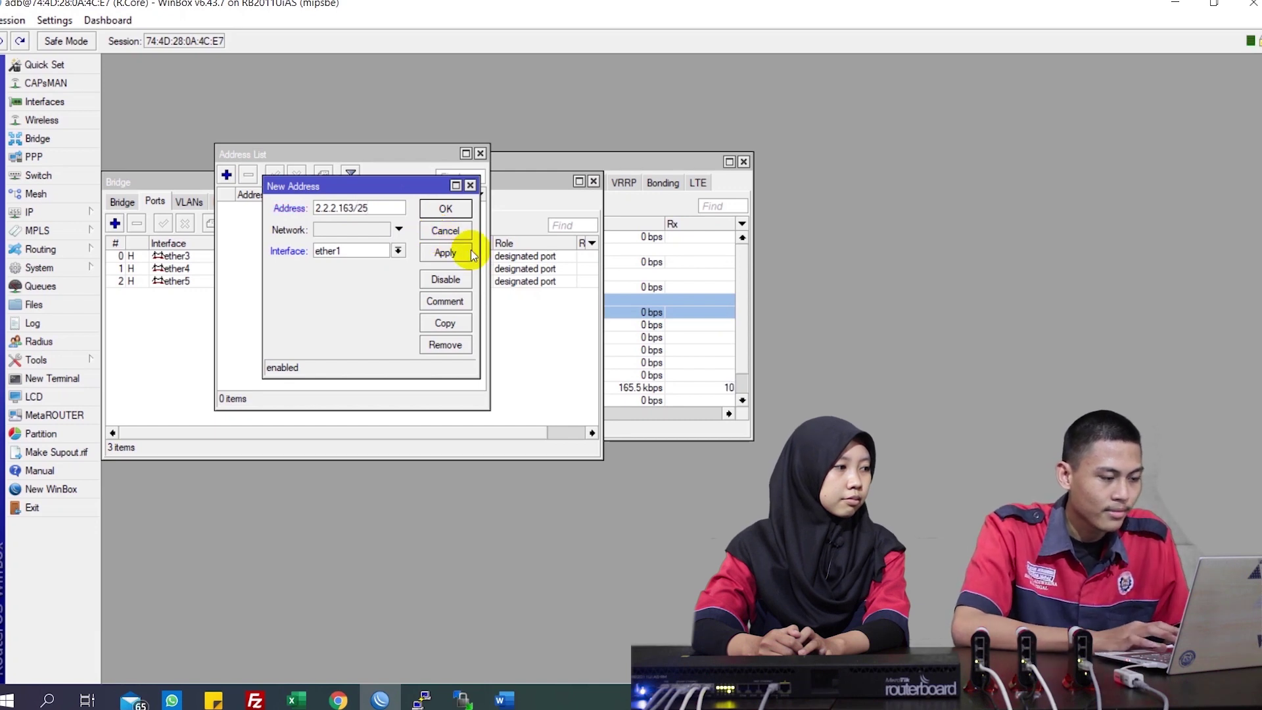
{"action": "left_click", "coordinate": [447, 254]}
{"action": "left_click", "coordinate": [447, 207]}
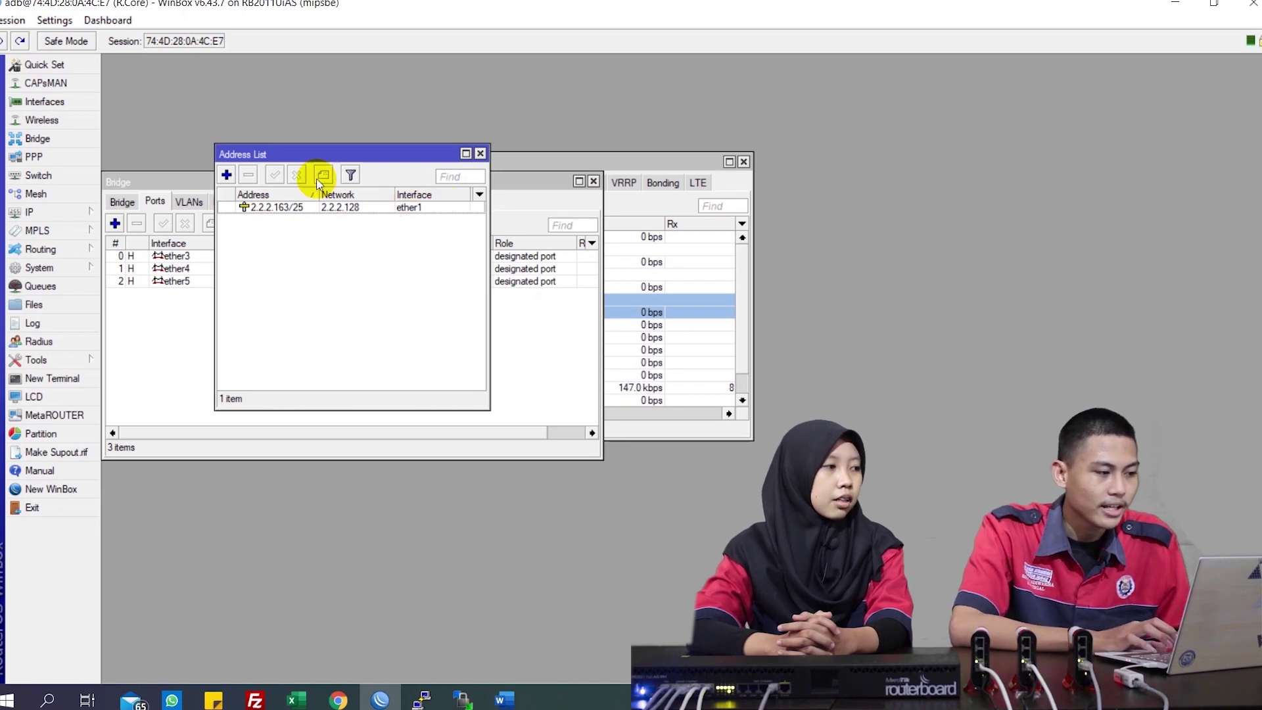
Add the IP address 192.168.50.1/24 on ether2
{"action": "left_click", "coordinate": [234, 175]}
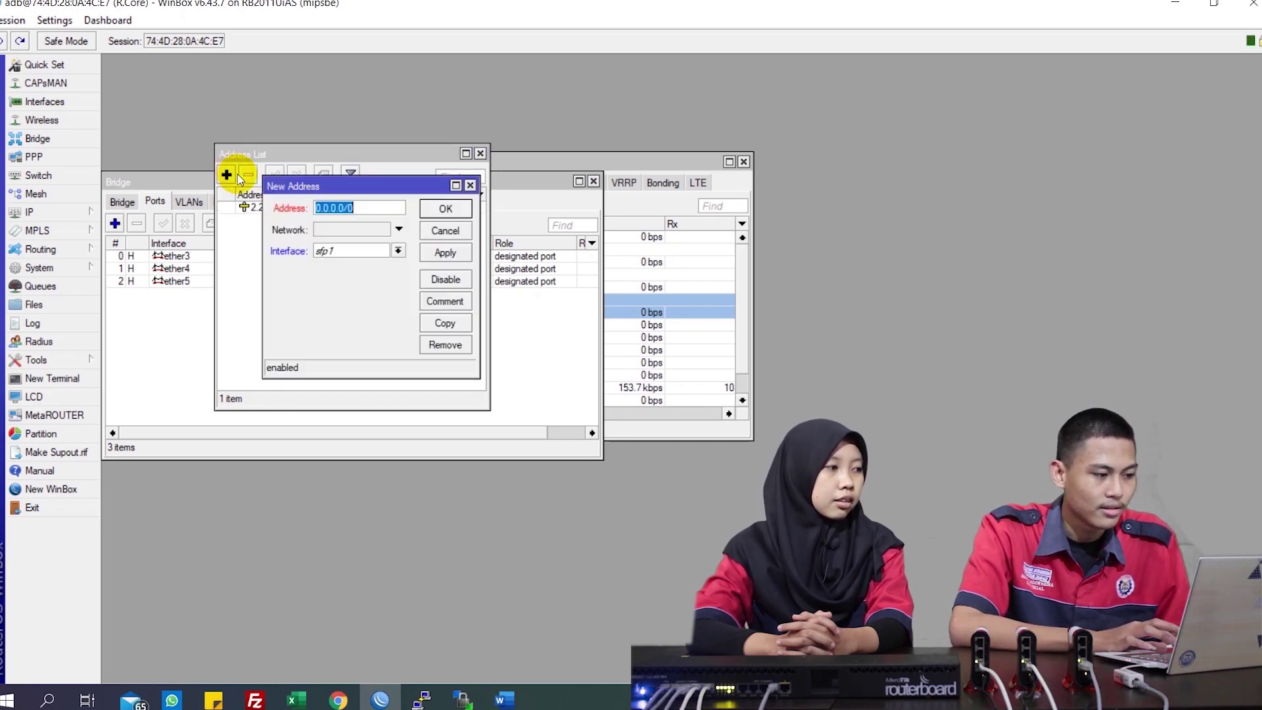
{"action": "left_click", "coordinate": [334, 256]}
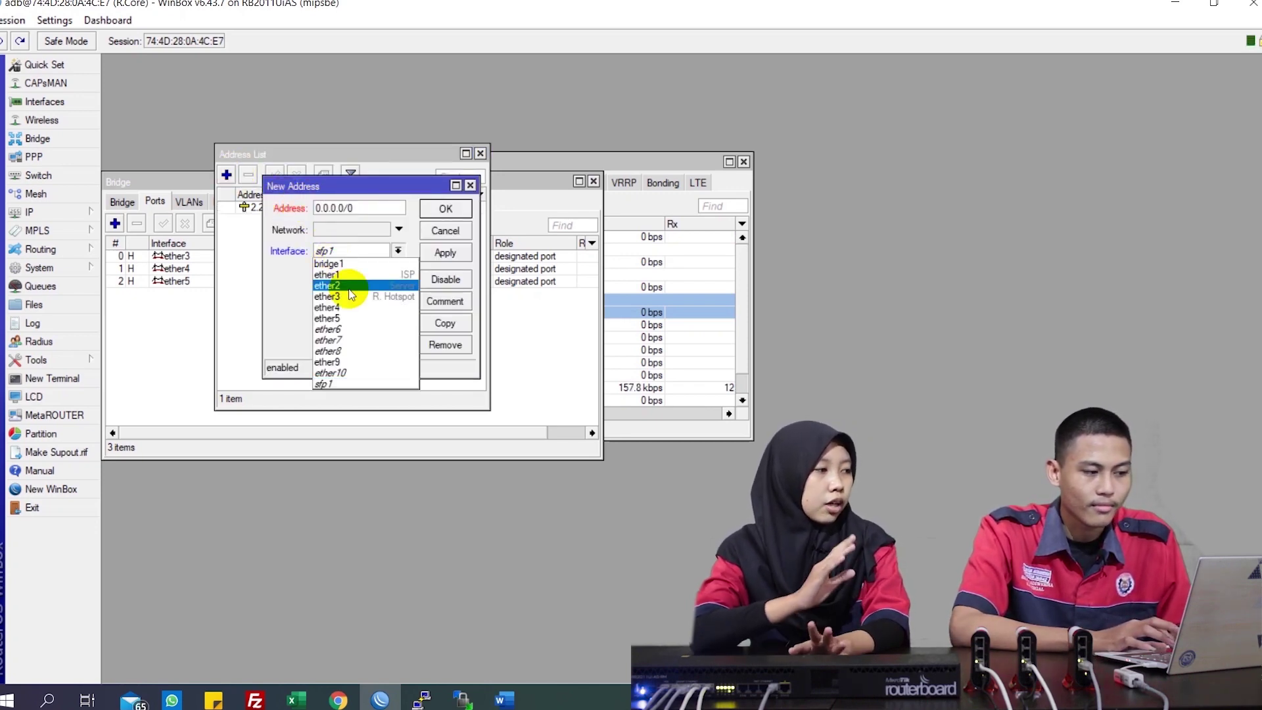
{"action": "left_click", "coordinate": [349, 286]}
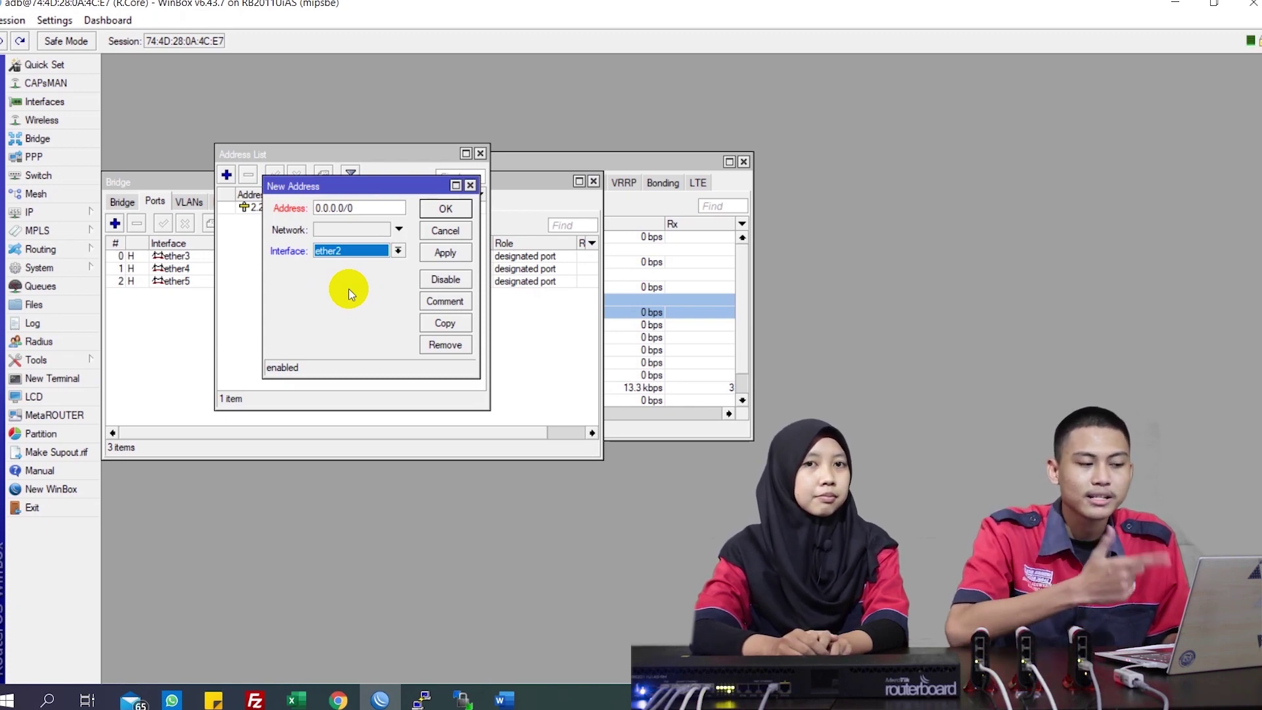
{"action": "left_click", "coordinate": [364, 212]}
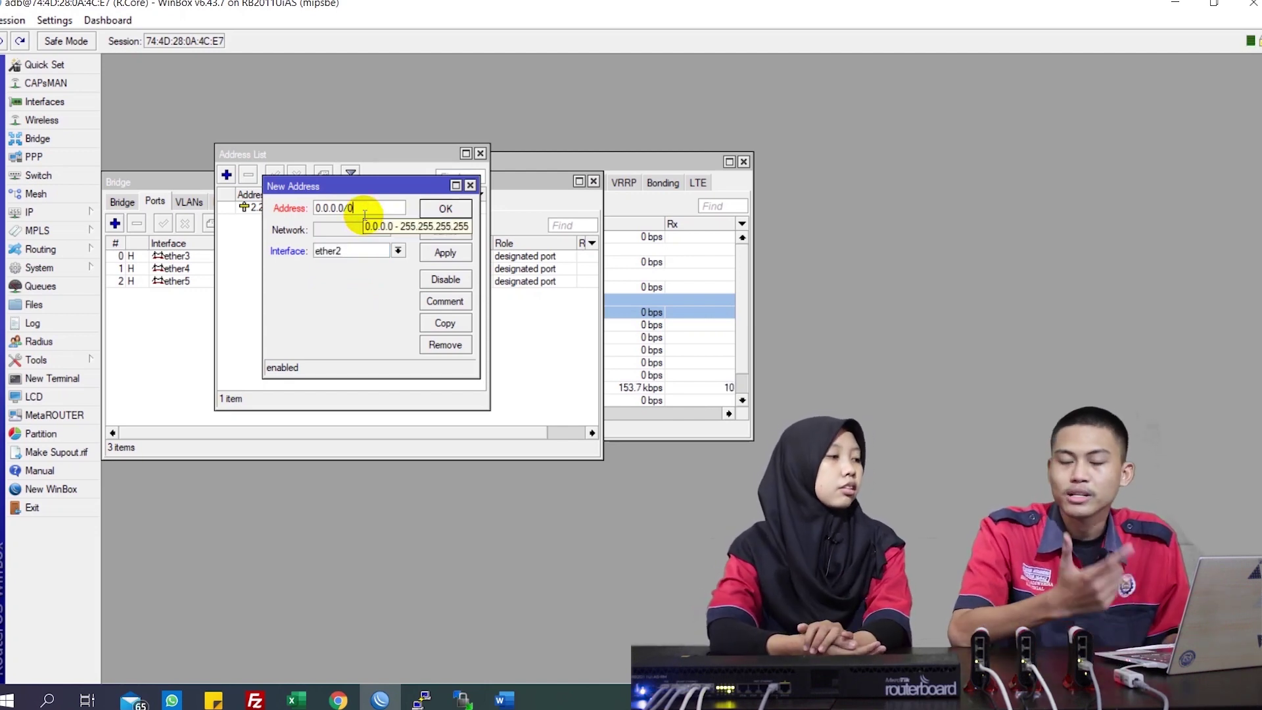
{"action": "key", "text": "BackSpace"}
{"action": "key", "text": "BackSpace"}
{"action": "key", "text": "BackSpace"}
{"action": "key", "text": "BackSpace"}
{"action": "key", "text": "BackSpace"}
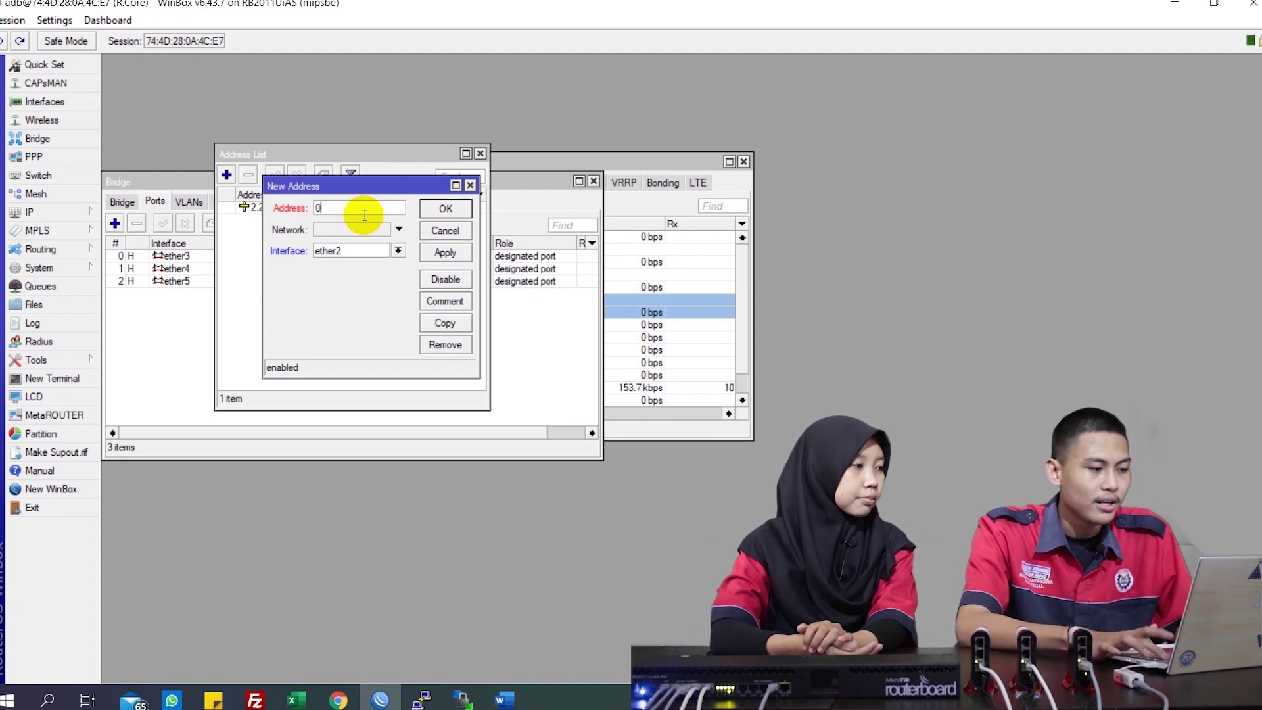
{"action": "type", "text": "192."}
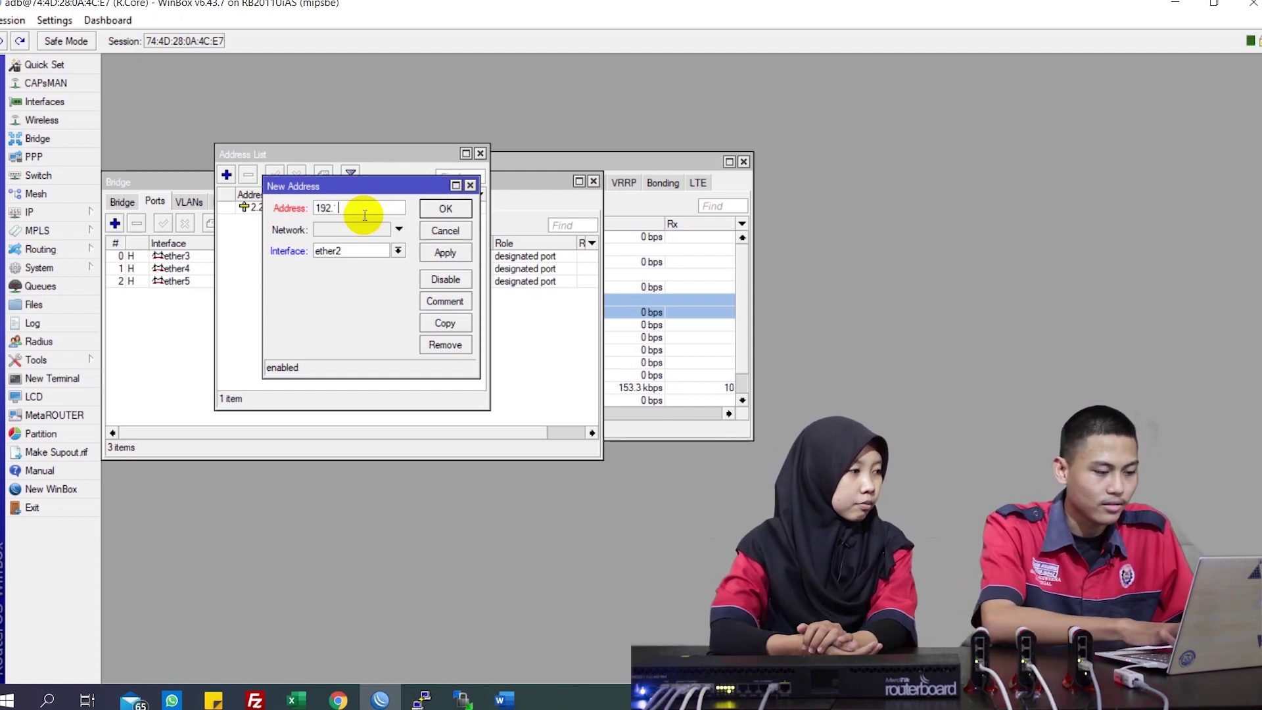
{"action": "type", "text": "168."}
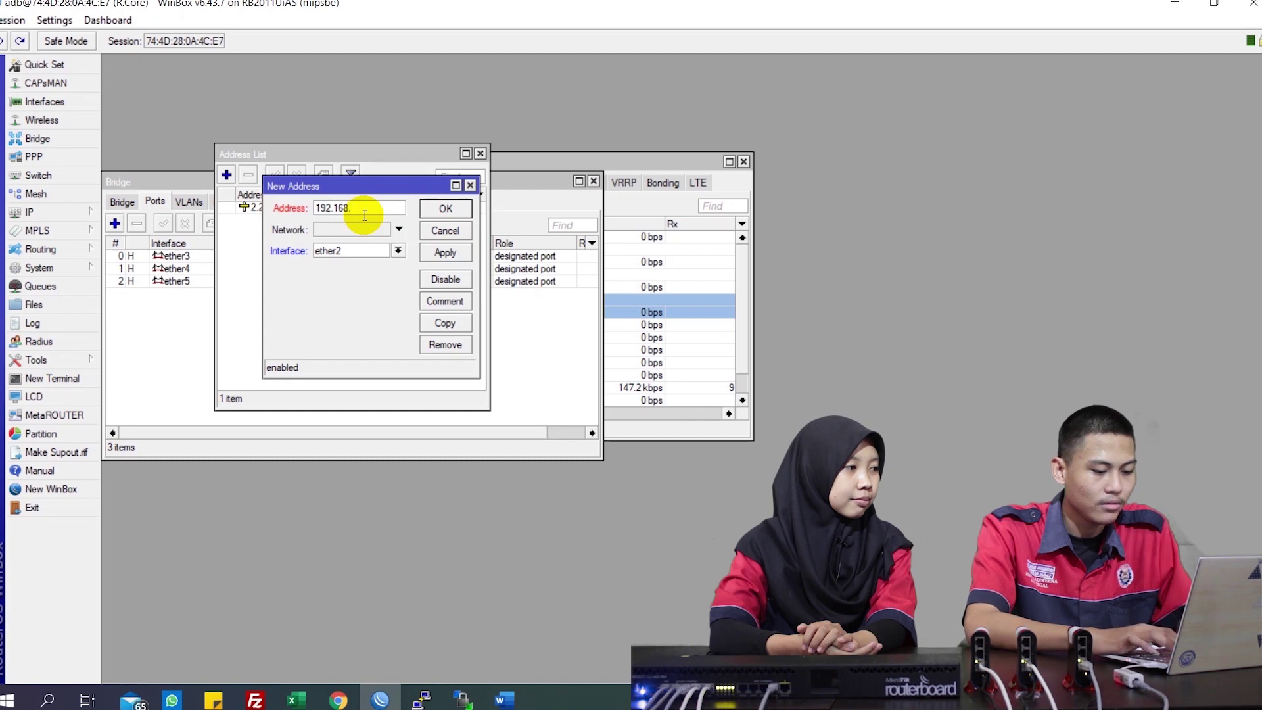
{"action": "type", "text": "50.1"}
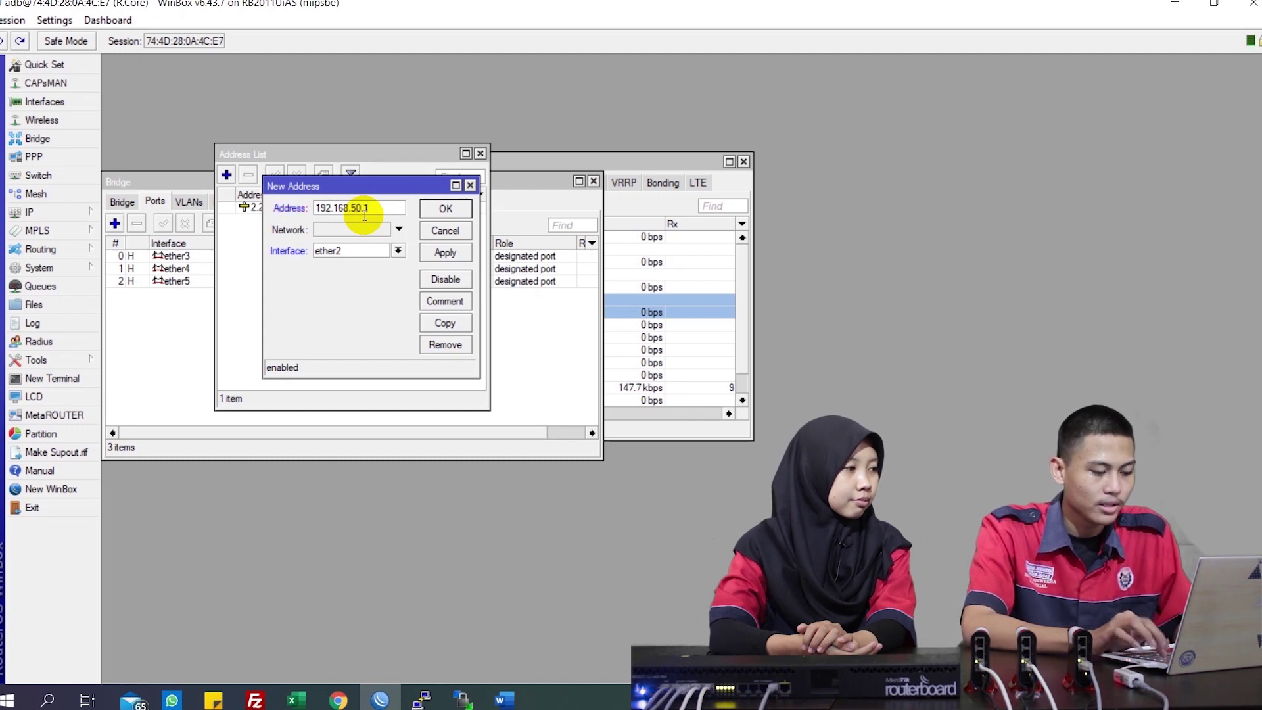
{"action": "type", "text": "/24"}
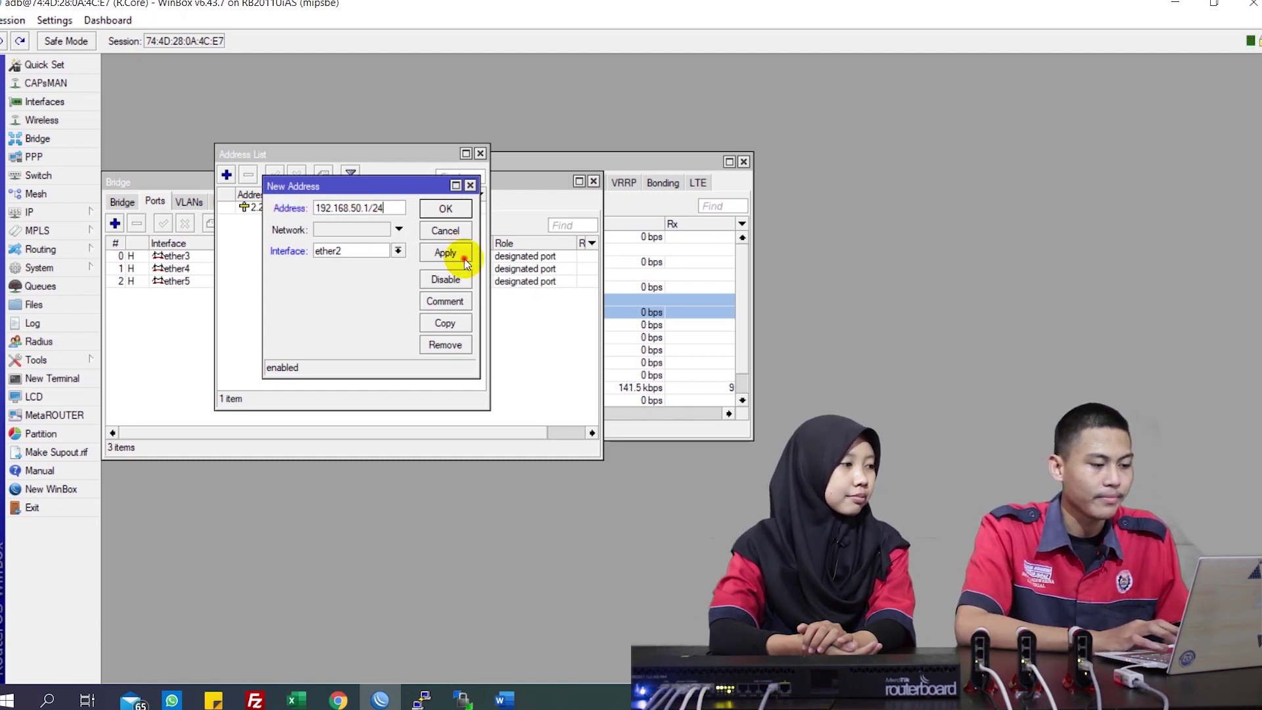
{"action": "left_click", "coordinate": [464, 259]}
{"action": "left_click", "coordinate": [463, 214]}
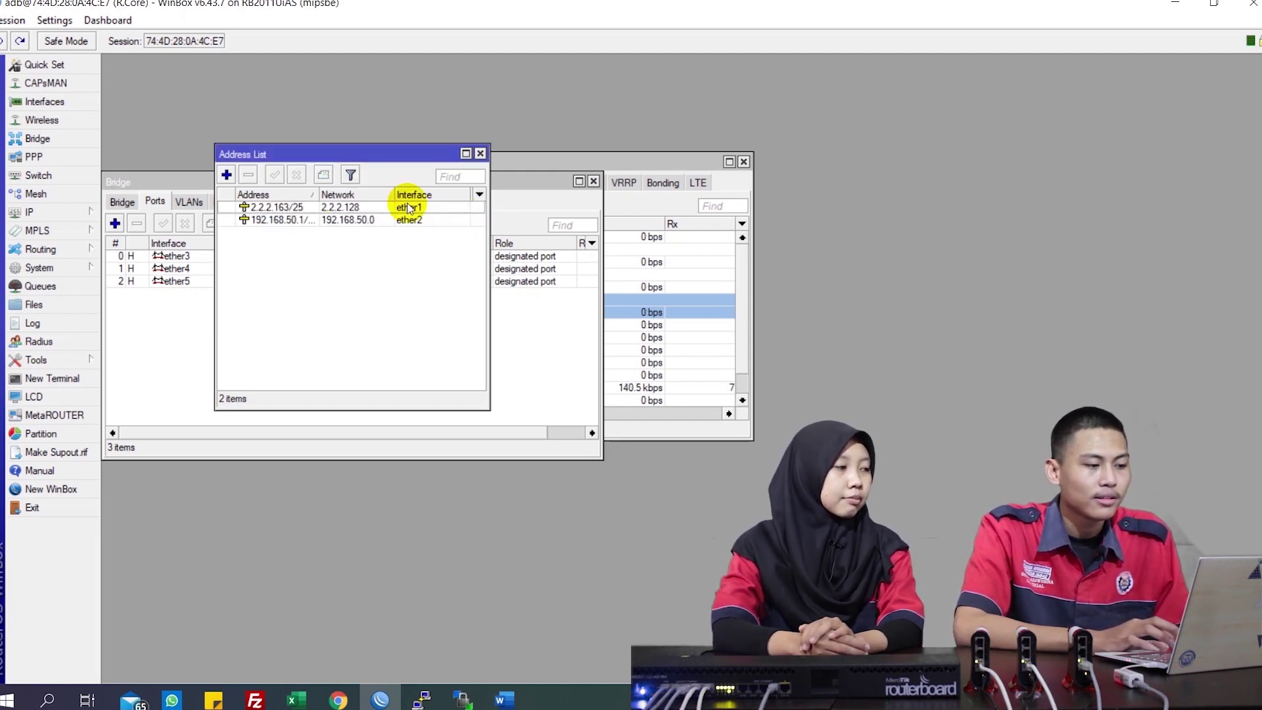
{"action": "left_click", "coordinate": [226, 176]}
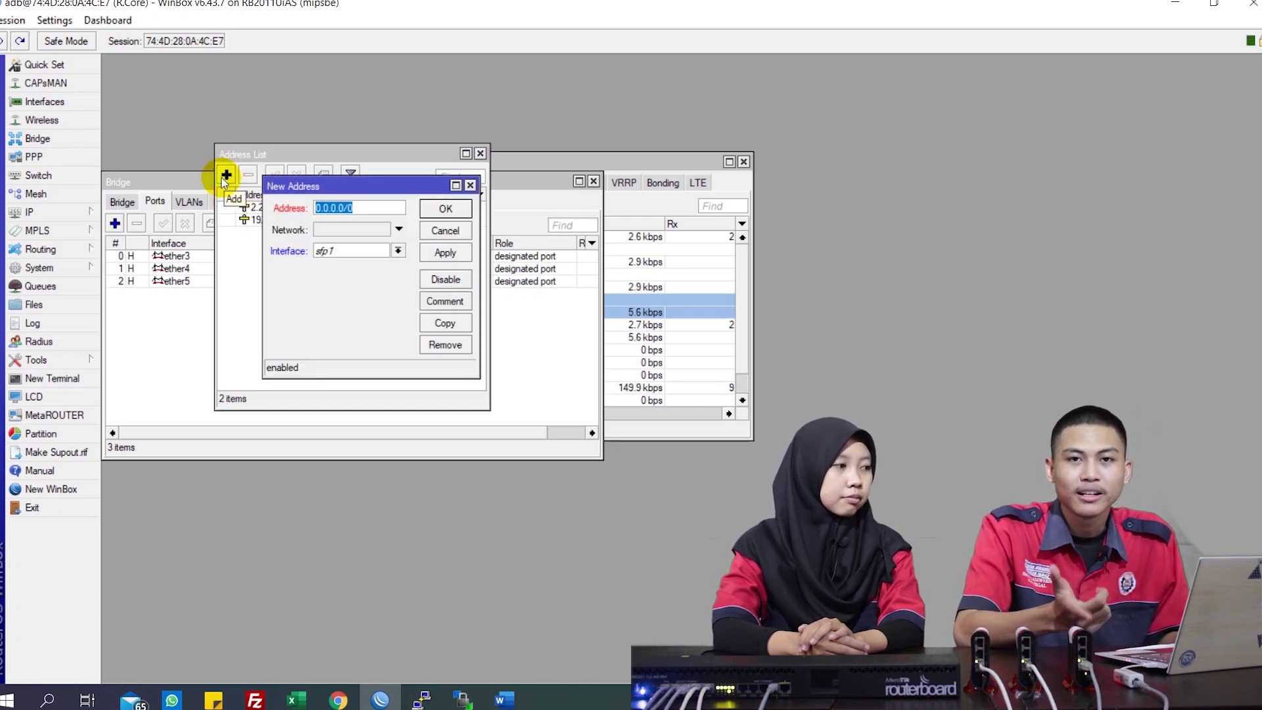
Add the address 192.168.70.1/24 on interface bridge1
{"action": "left_click", "coordinate": [351, 246]}
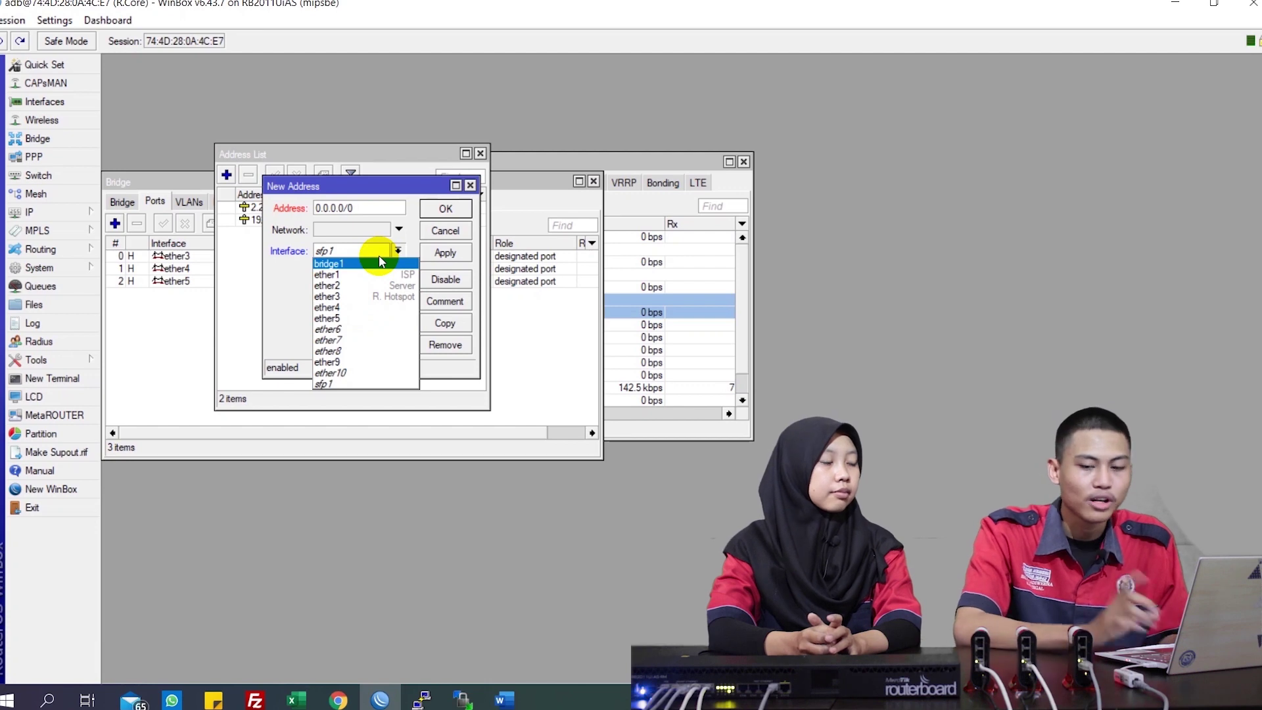
{"action": "left_click", "coordinate": [334, 263]}
{"action": "left_click", "coordinate": [370, 206]}
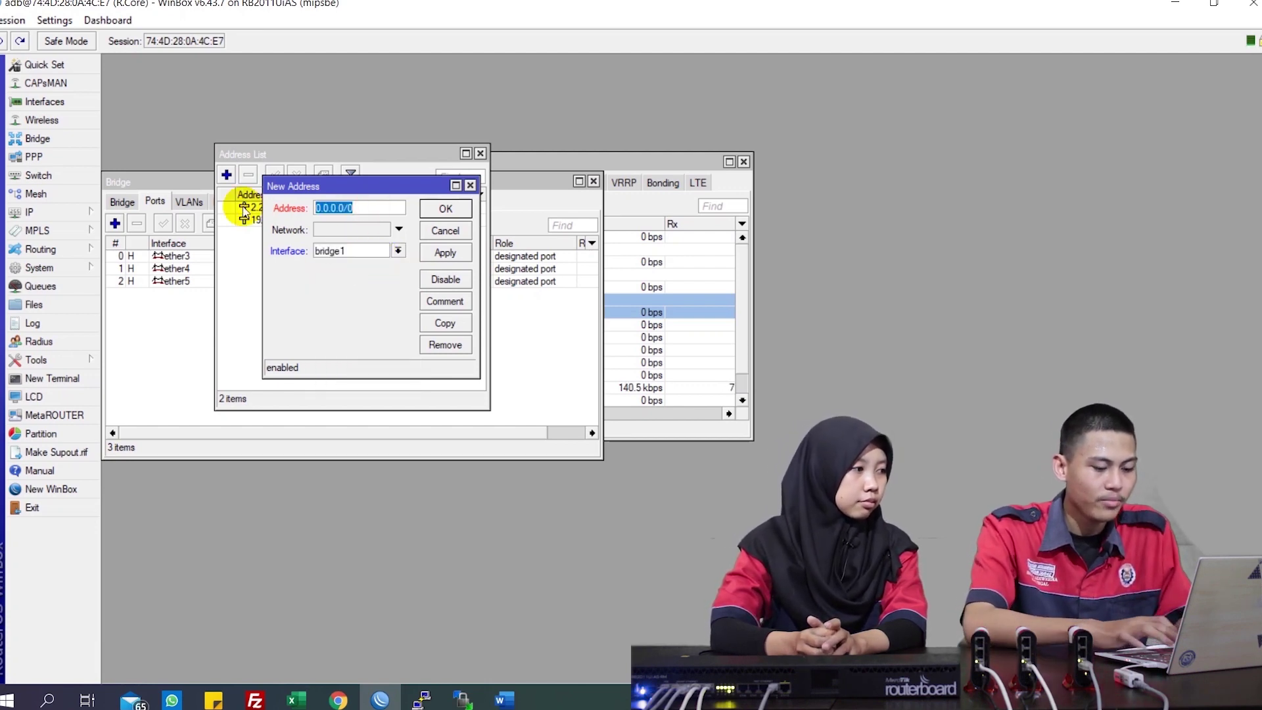
{"action": "type", "text": "192"}
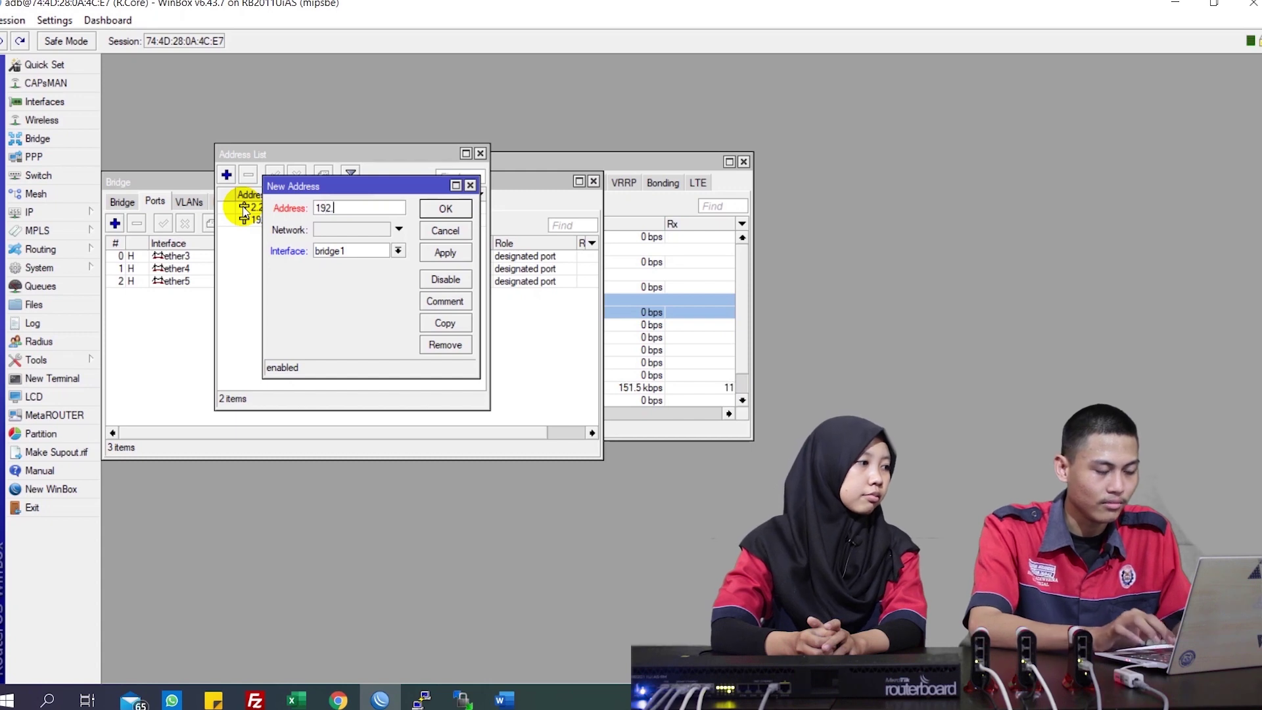
{"action": "type", "text": ".168."}
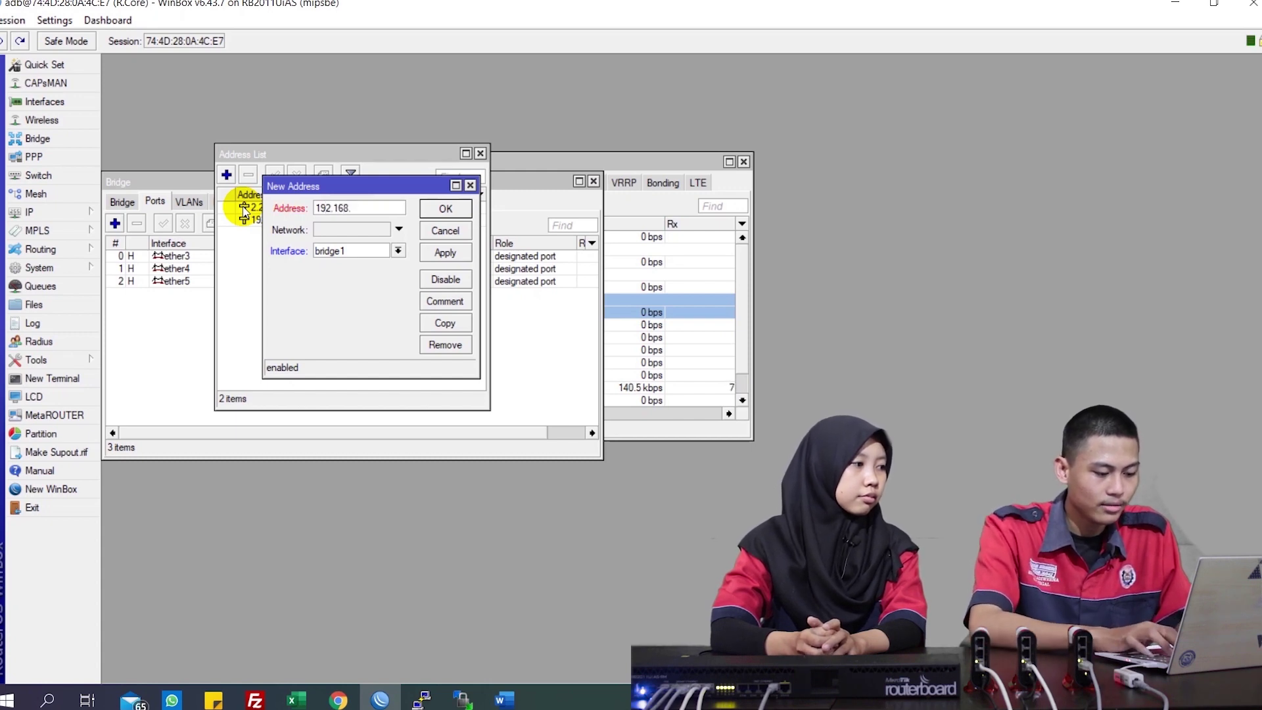
{"action": "type", "text": "70.1/"}
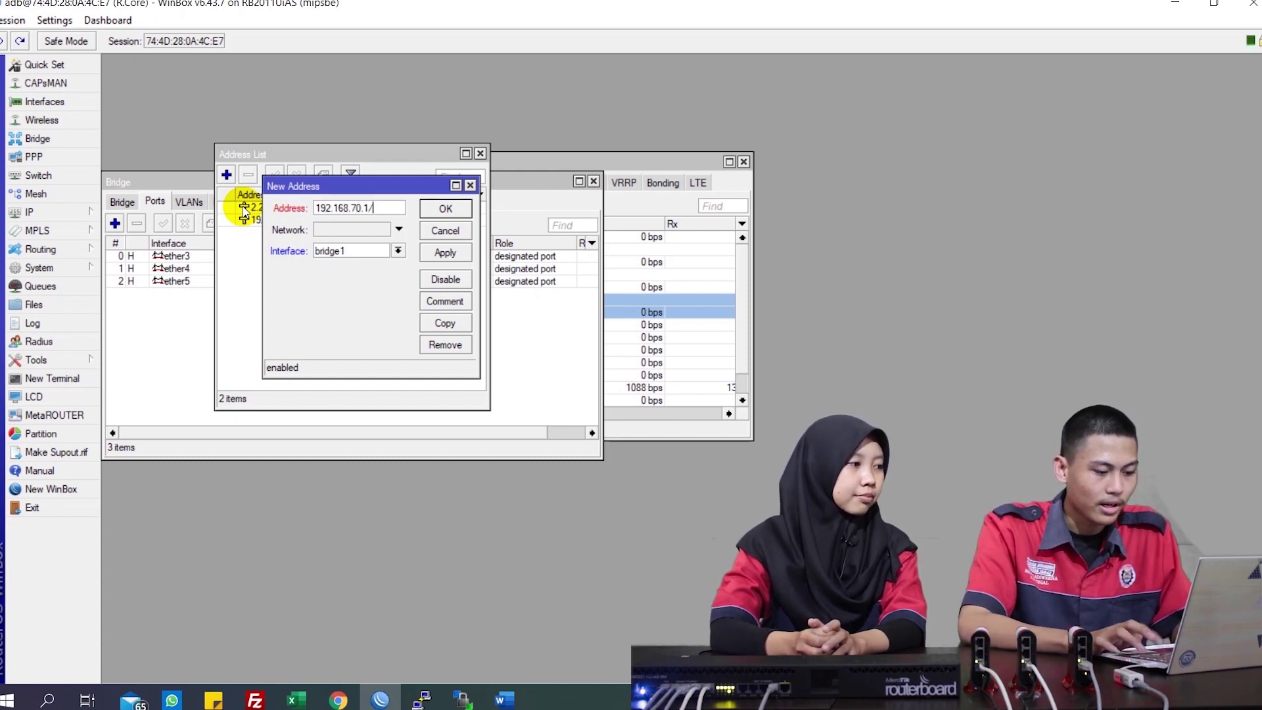
{"action": "type", "text": "24"}
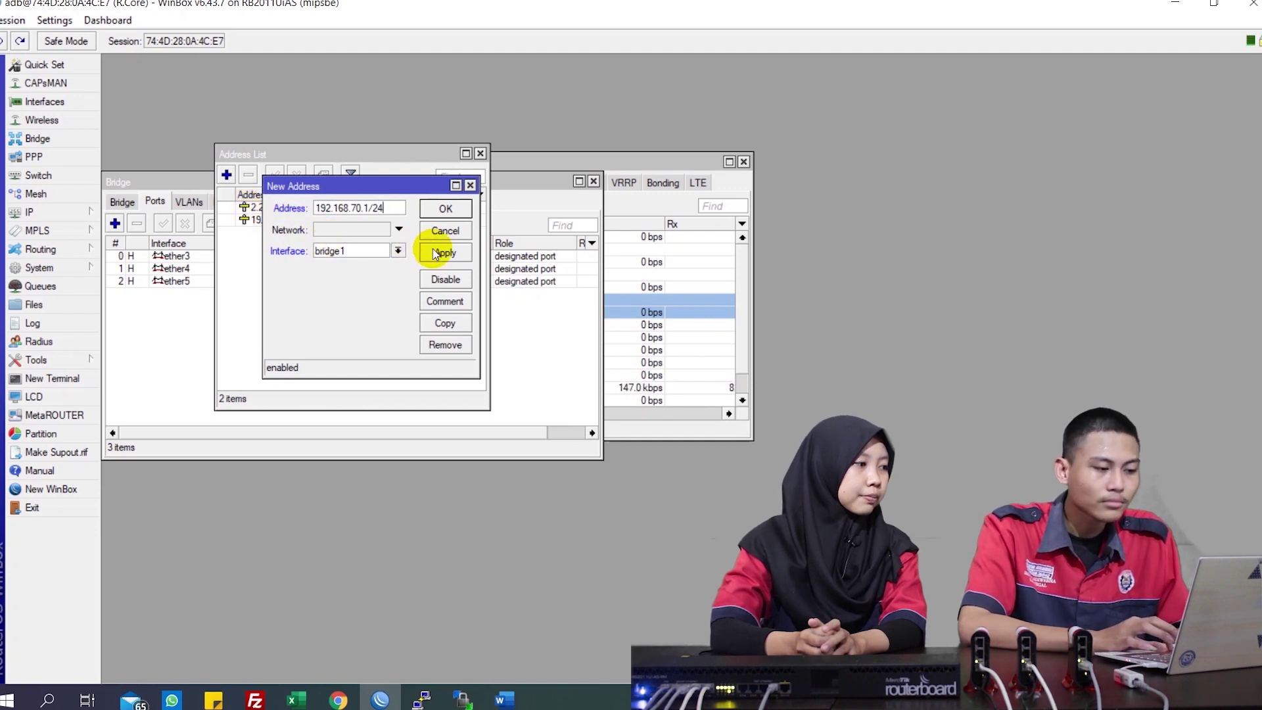
{"action": "left_click", "coordinate": [436, 253]}
{"action": "left_click", "coordinate": [444, 208]}
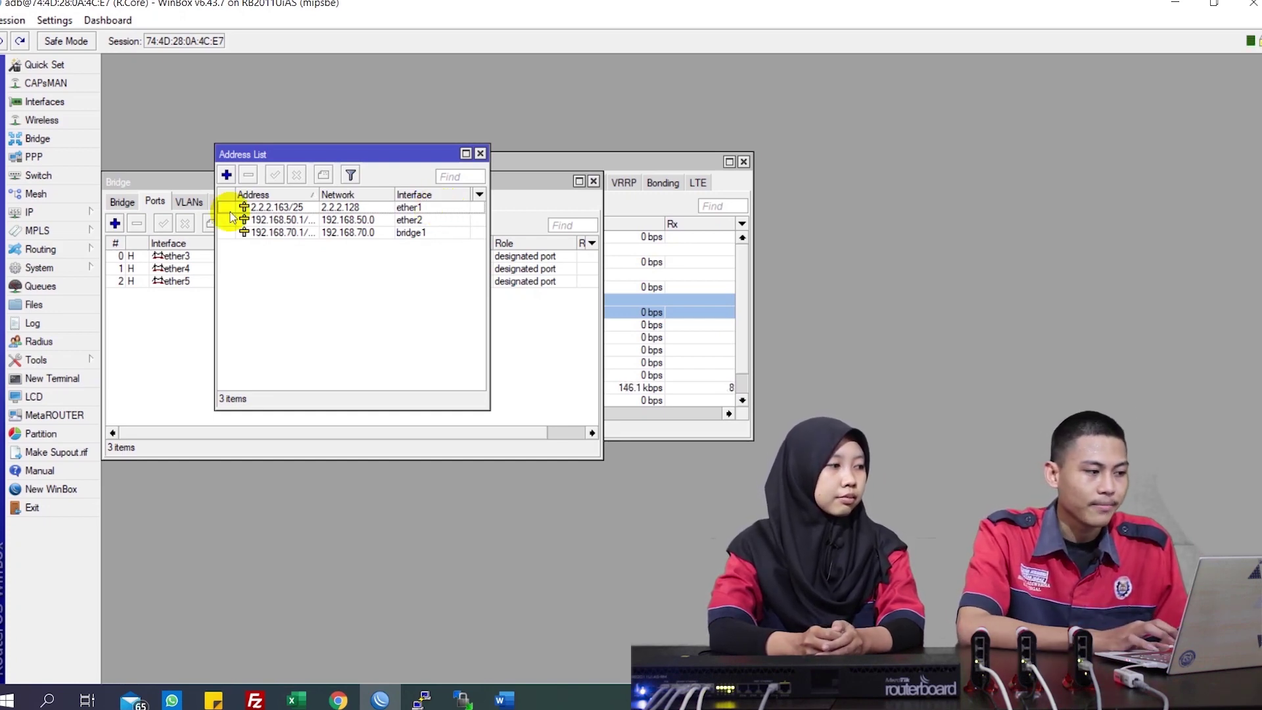
In IP > DNS, set the first server to 2.2.2.254 and allow remote requests
{"action": "left_click", "coordinate": [78, 209]}
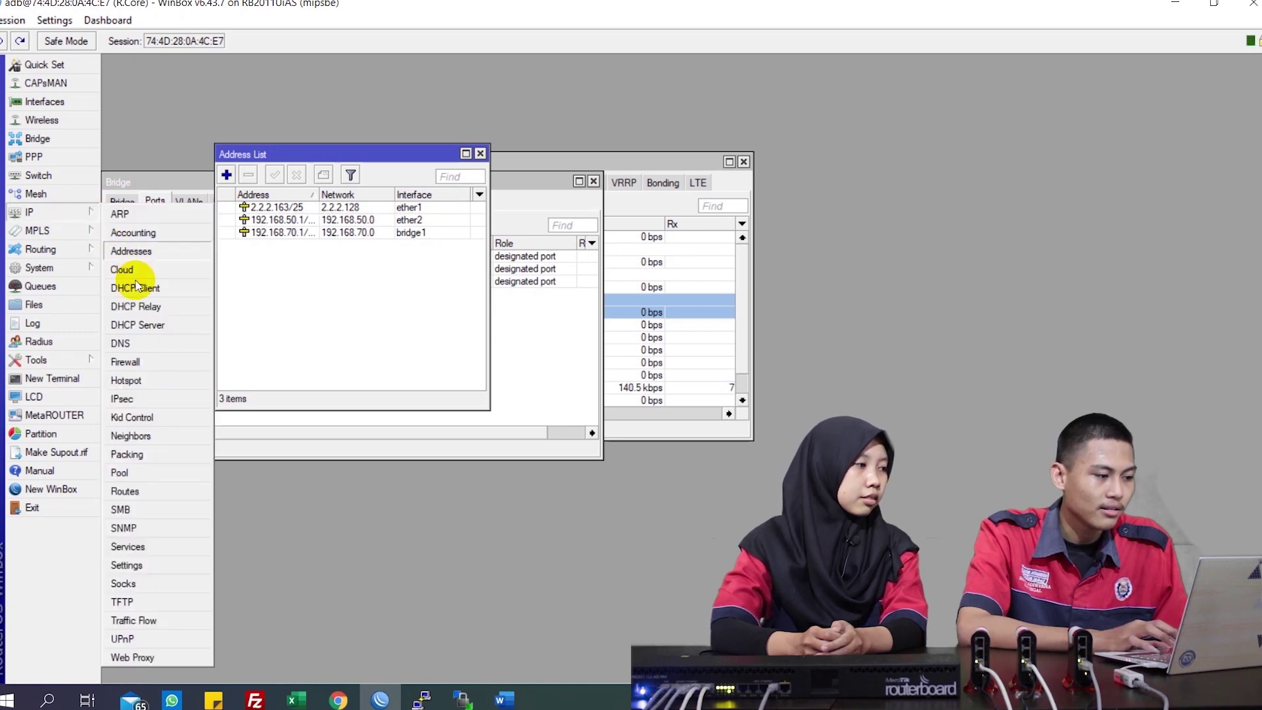
{"action": "left_click", "coordinate": [141, 345]}
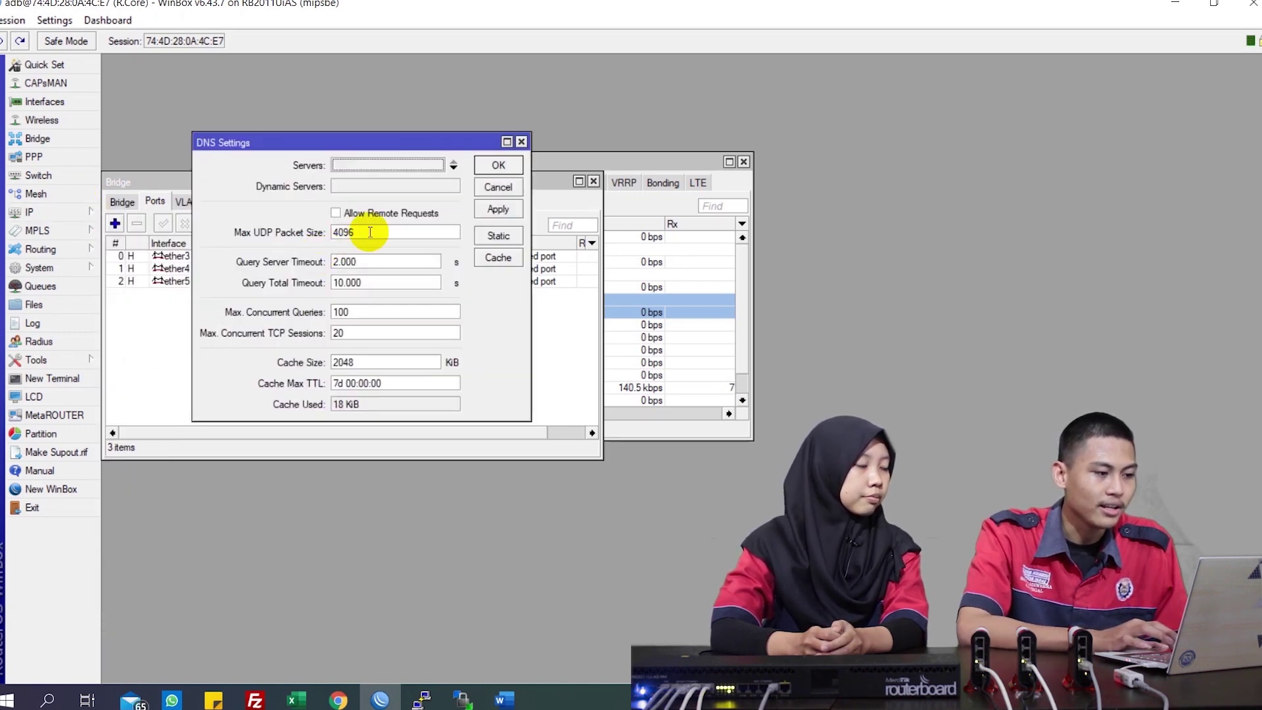
{"action": "left_click", "coordinate": [402, 162]}
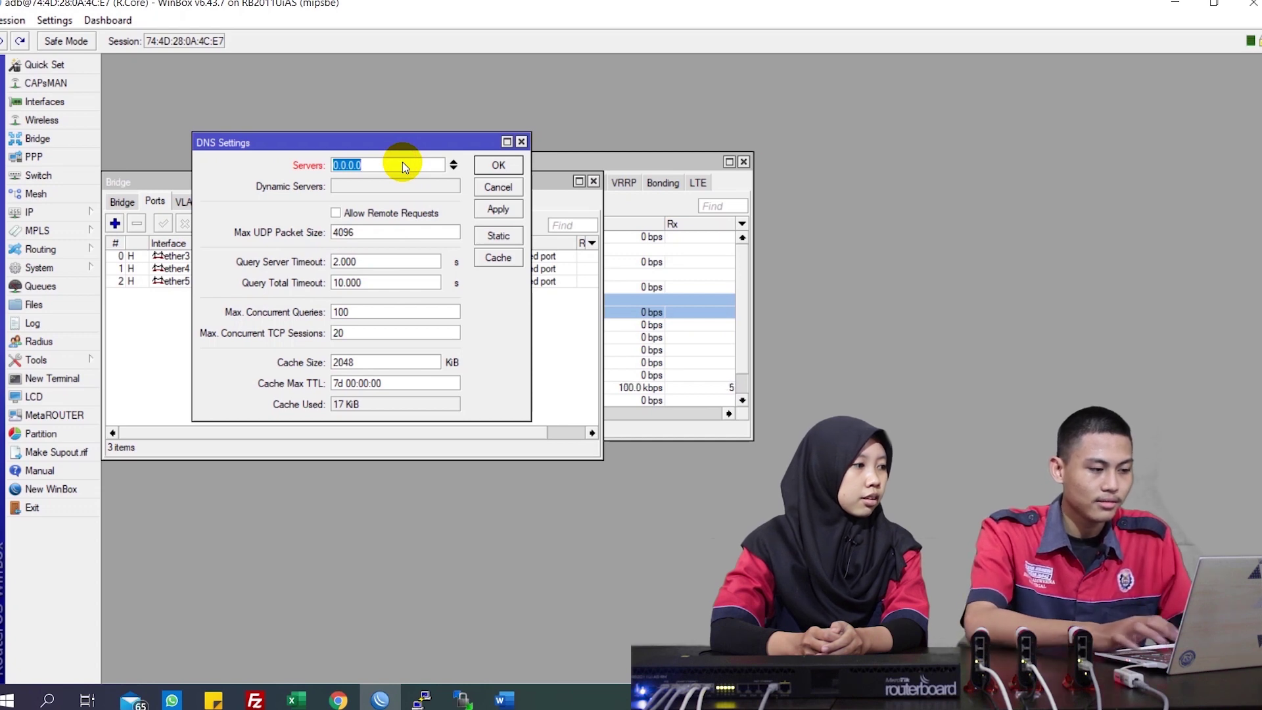
{"action": "type", "text": "2.2."}
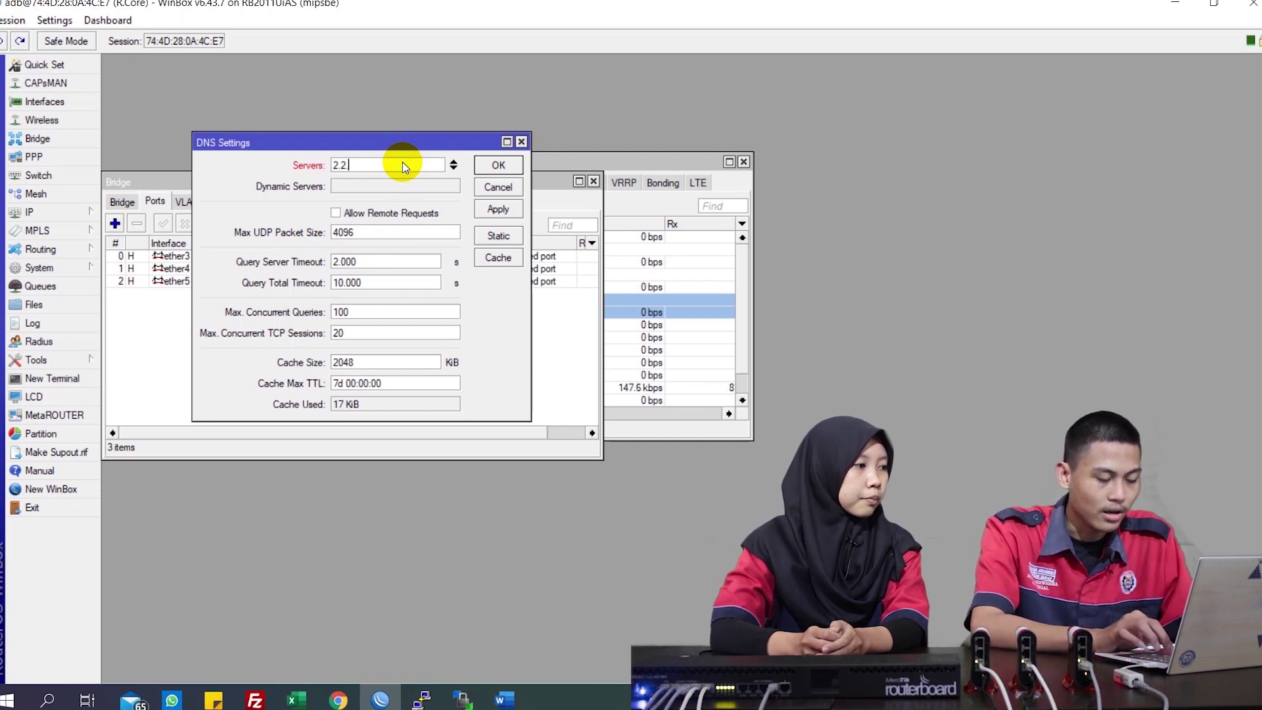
{"action": "type", "text": "2.254"}
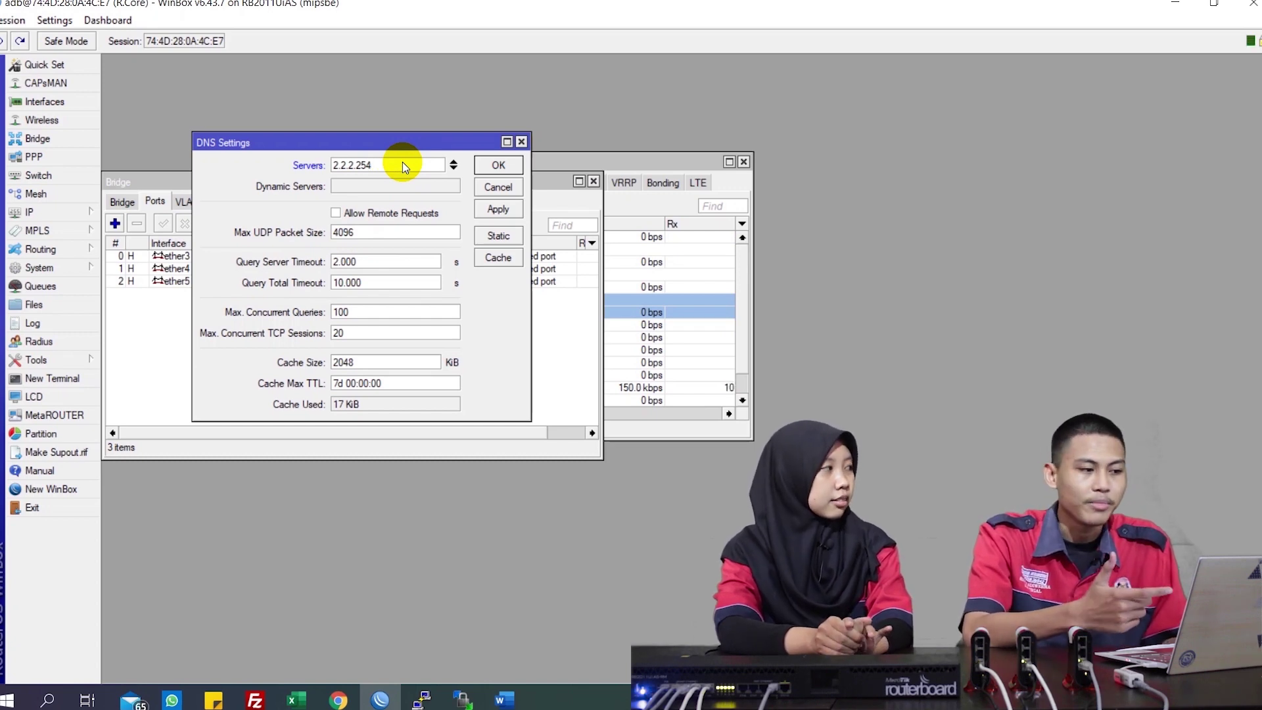
{"action": "left_click", "coordinate": [380, 215]}
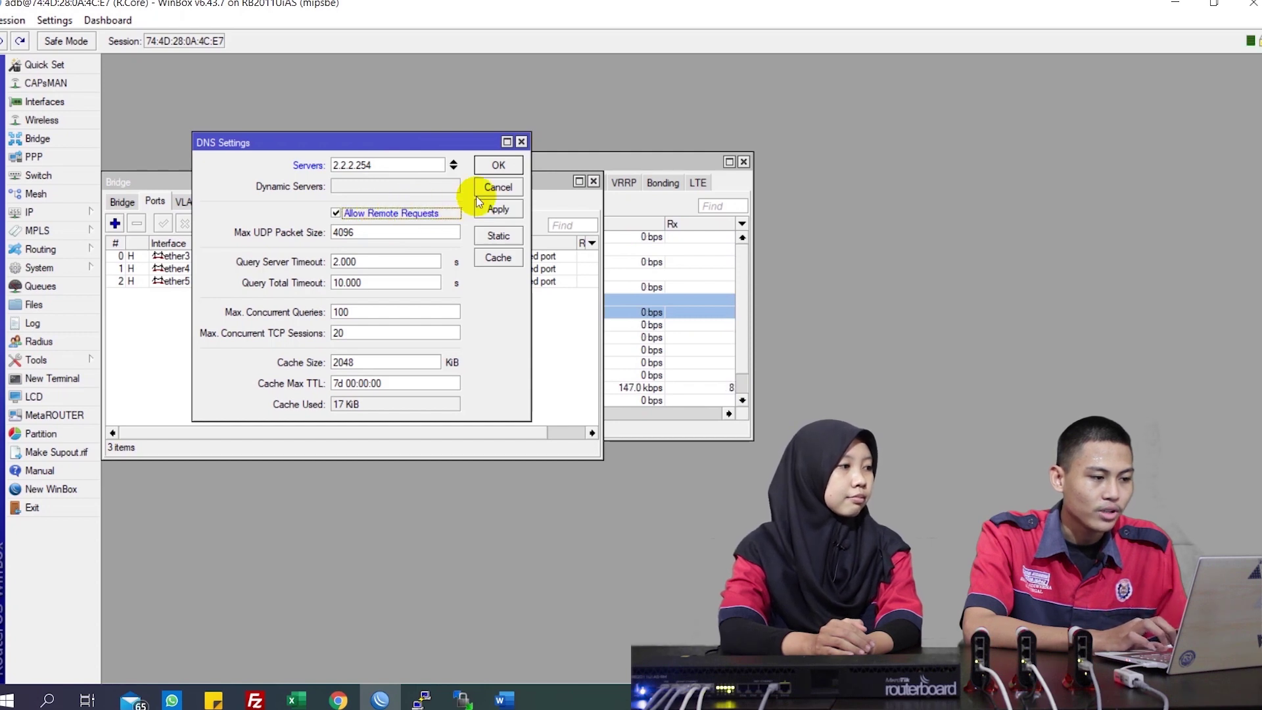
{"action": "left_click", "coordinate": [497, 210]}
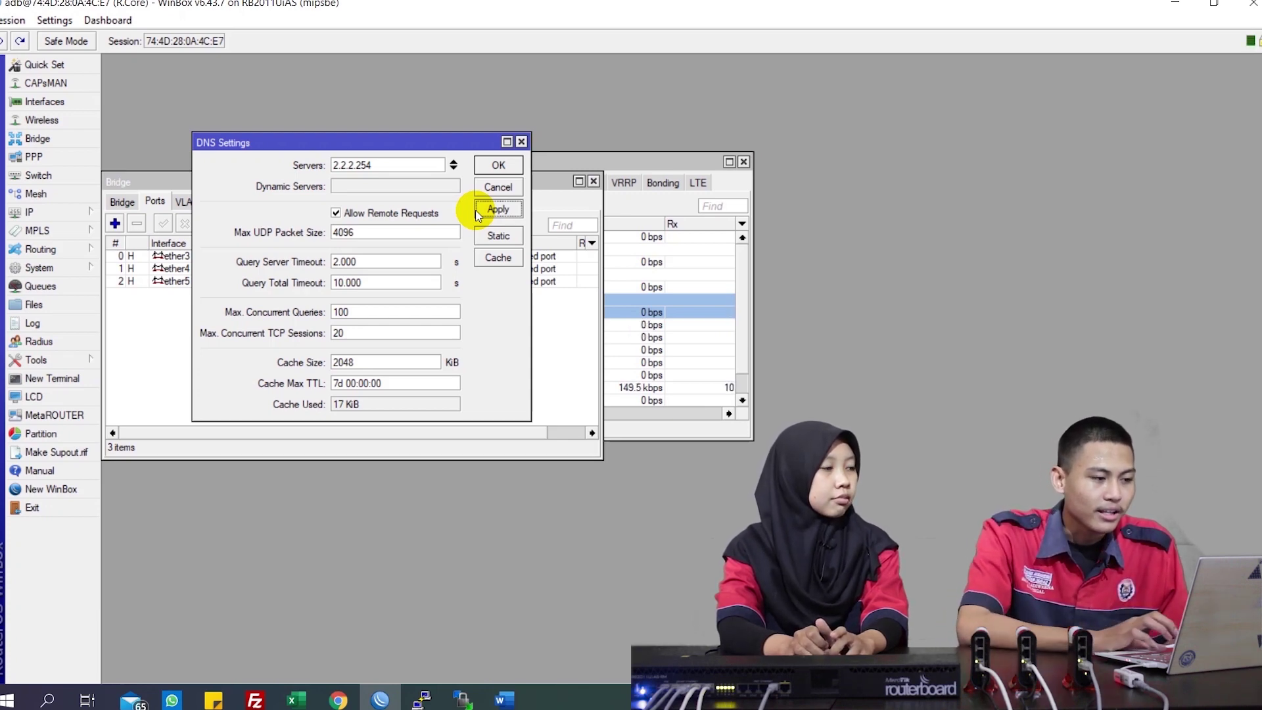
Add 8.8.8.8 and 8.8.4.4 as further DNS servers and apply the settings
{"action": "left_click", "coordinate": [453, 169]}
{"action": "type", "text": "8.8"}
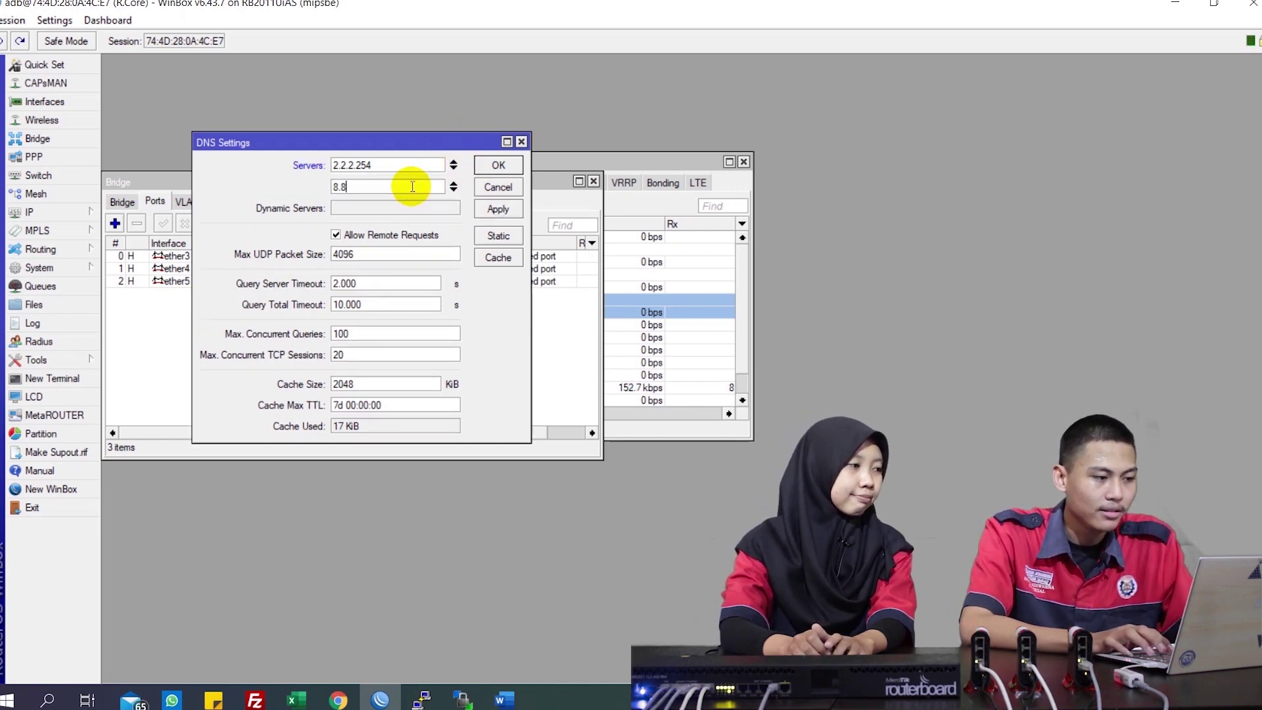
{"action": "type", "text": ".8.8"}
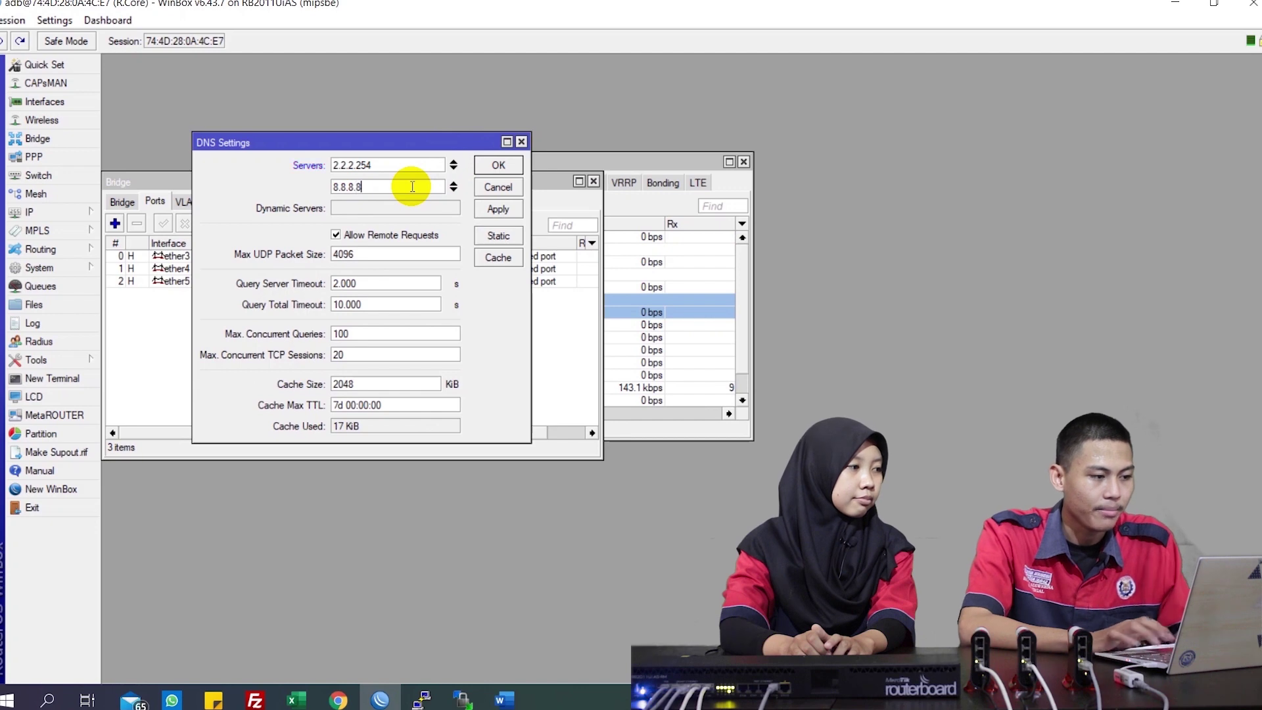
{"action": "left_click", "coordinate": [453, 191]}
{"action": "type", "text": "8.8.4.4"}
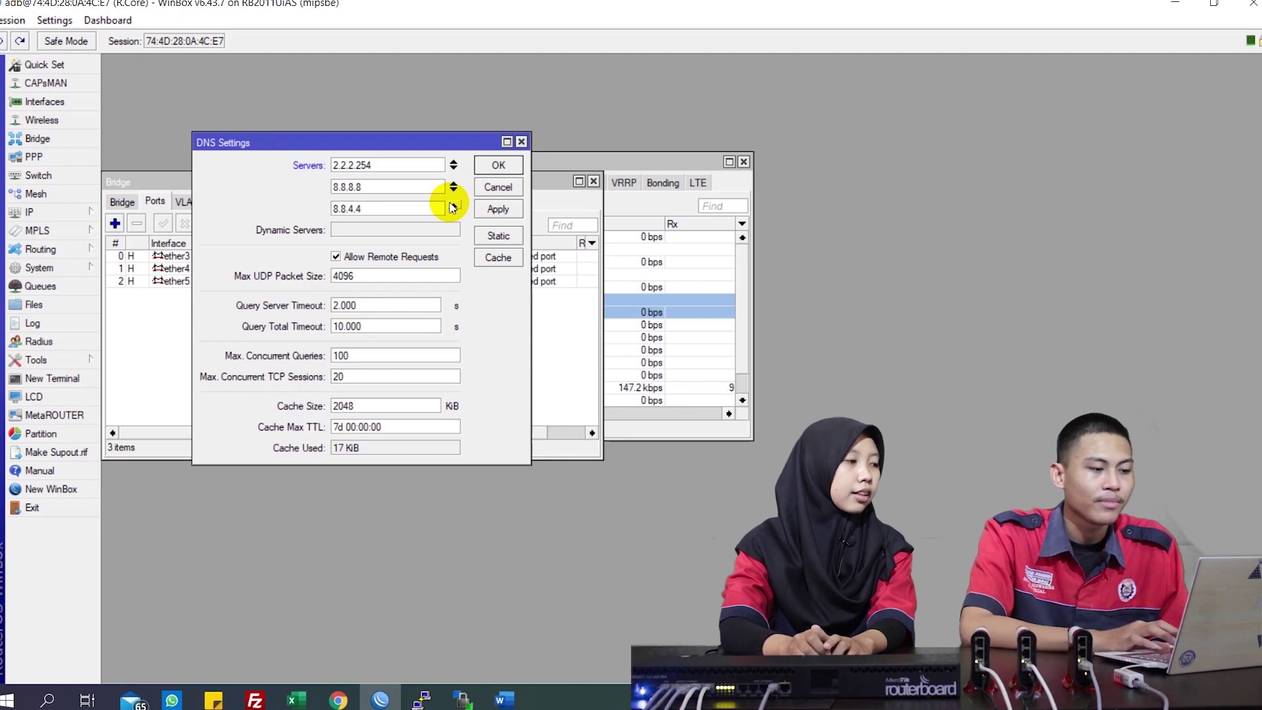
{"action": "left_click", "coordinate": [500, 211]}
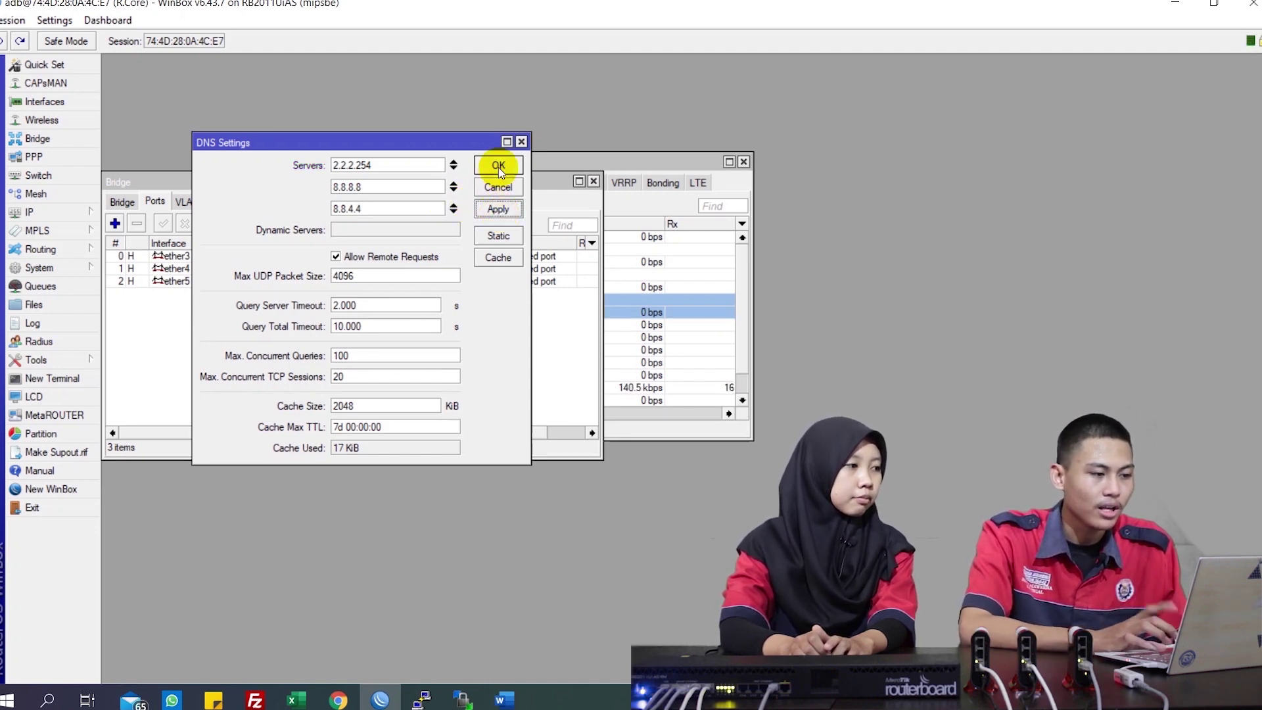
{"action": "left_click", "coordinate": [499, 167]}
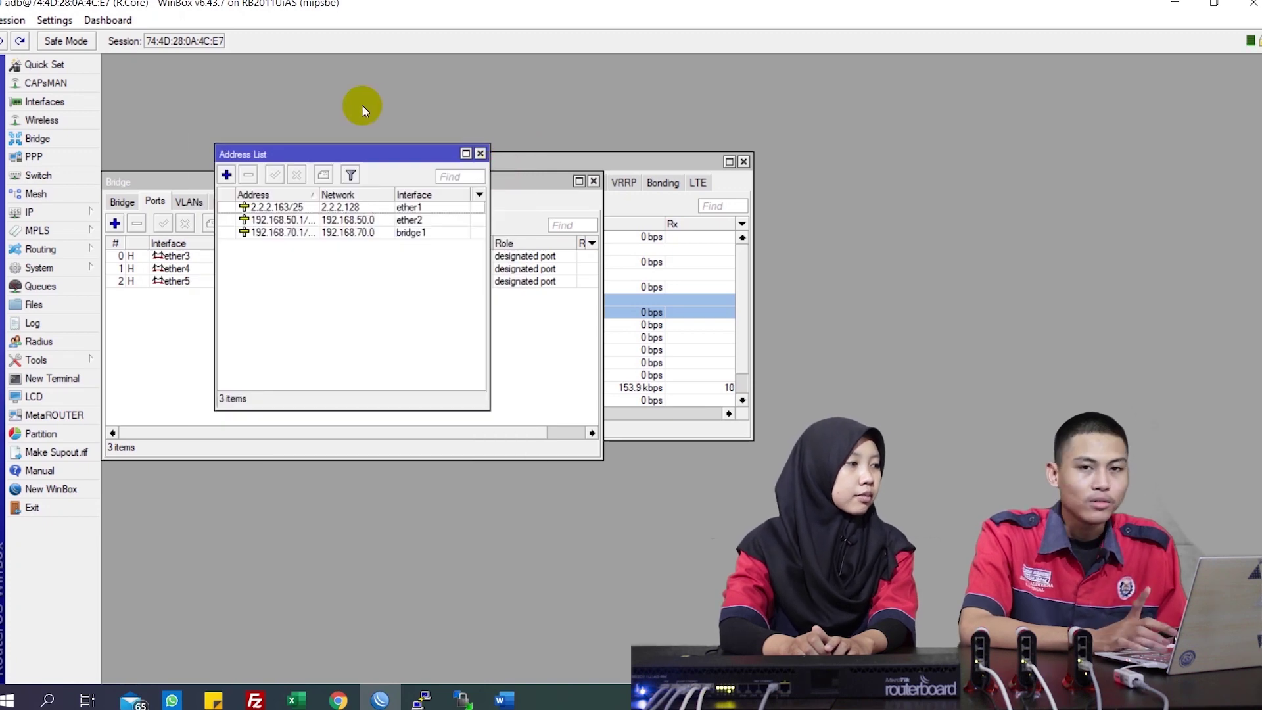
Add a static default route 0.0.0.0/0 with gateway 2.2.2.254 in IP > Routes
{"action": "left_click", "coordinate": [74, 215]}
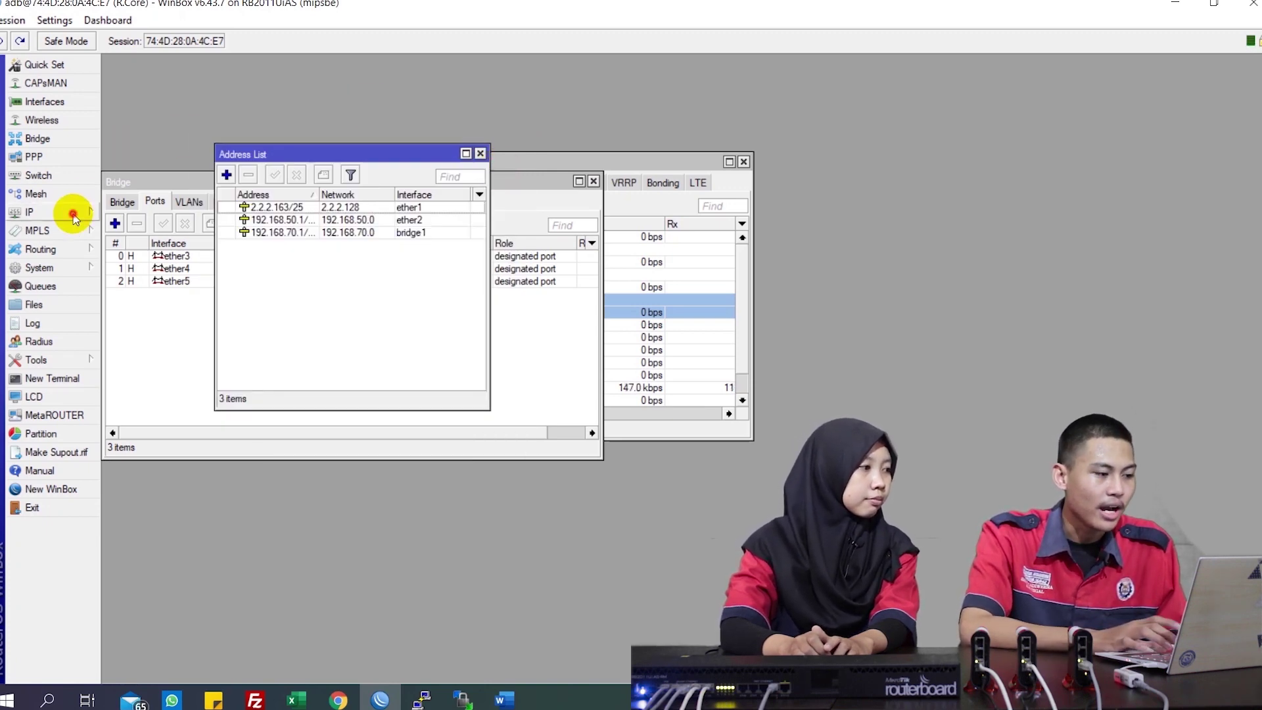
{"action": "left_click", "coordinate": [81, 266]}
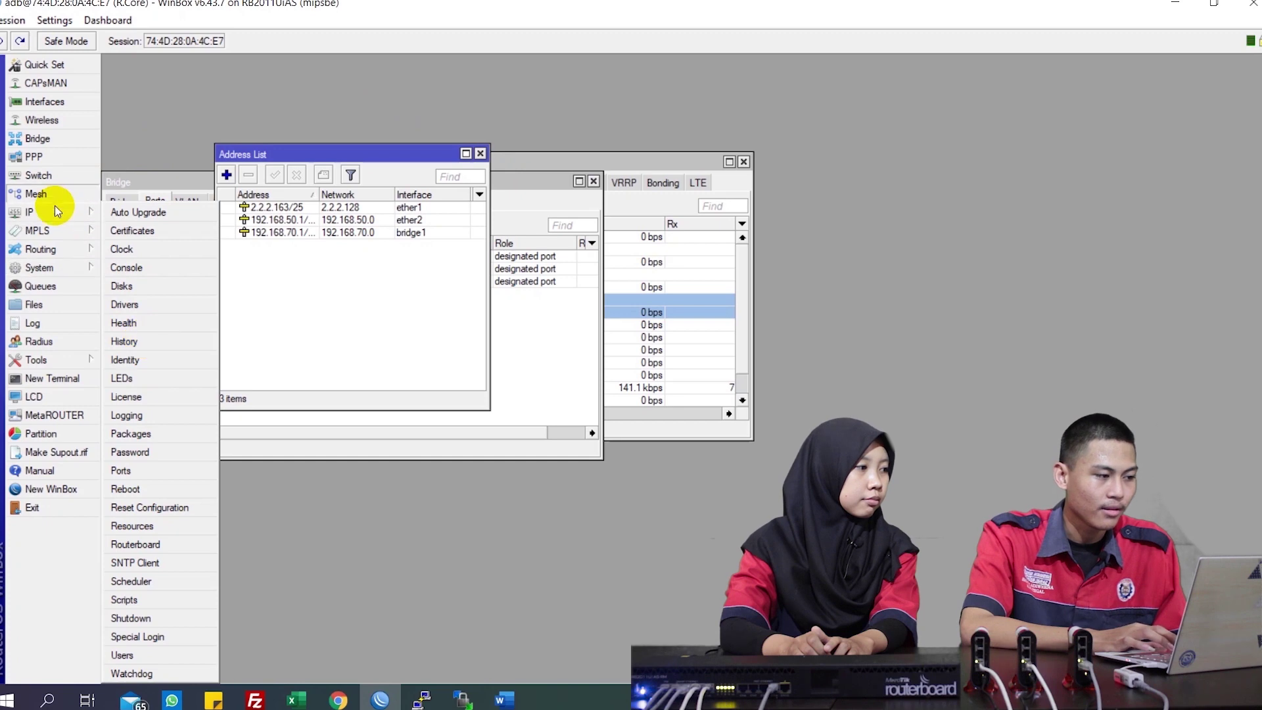
{"action": "mouse_move", "coordinate": [56, 210]}
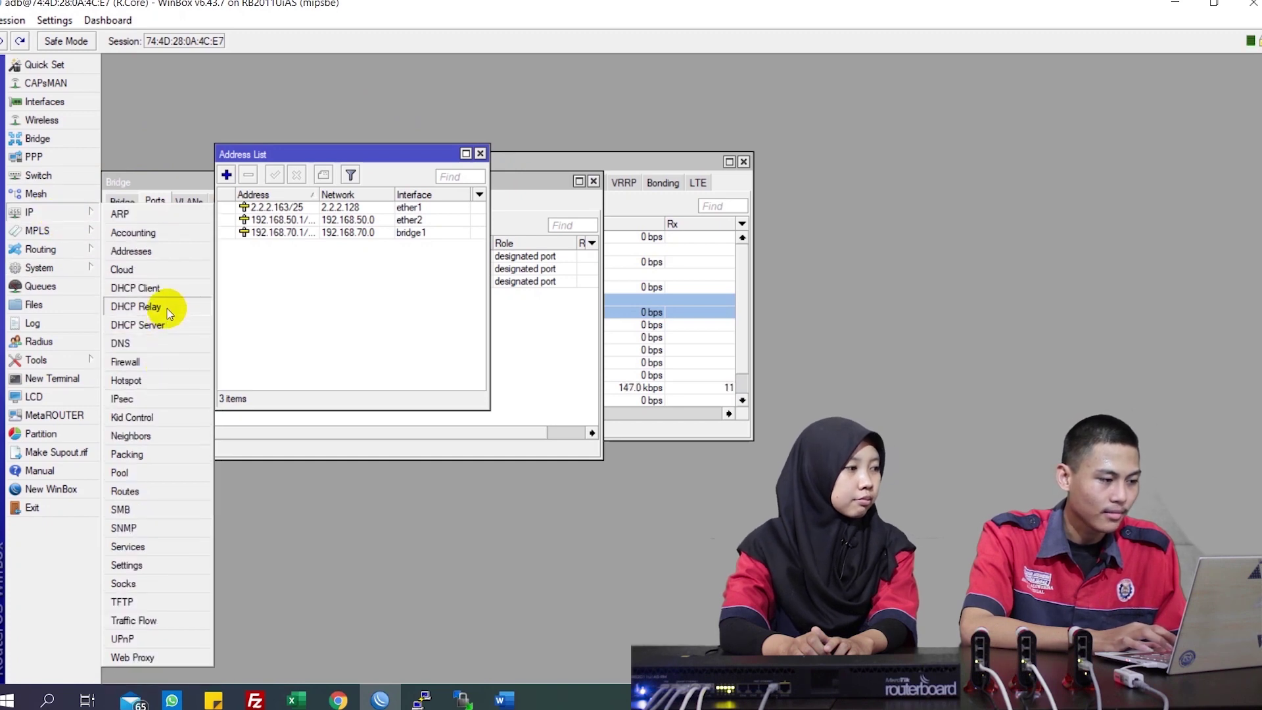
{"action": "left_click", "coordinate": [151, 492]}
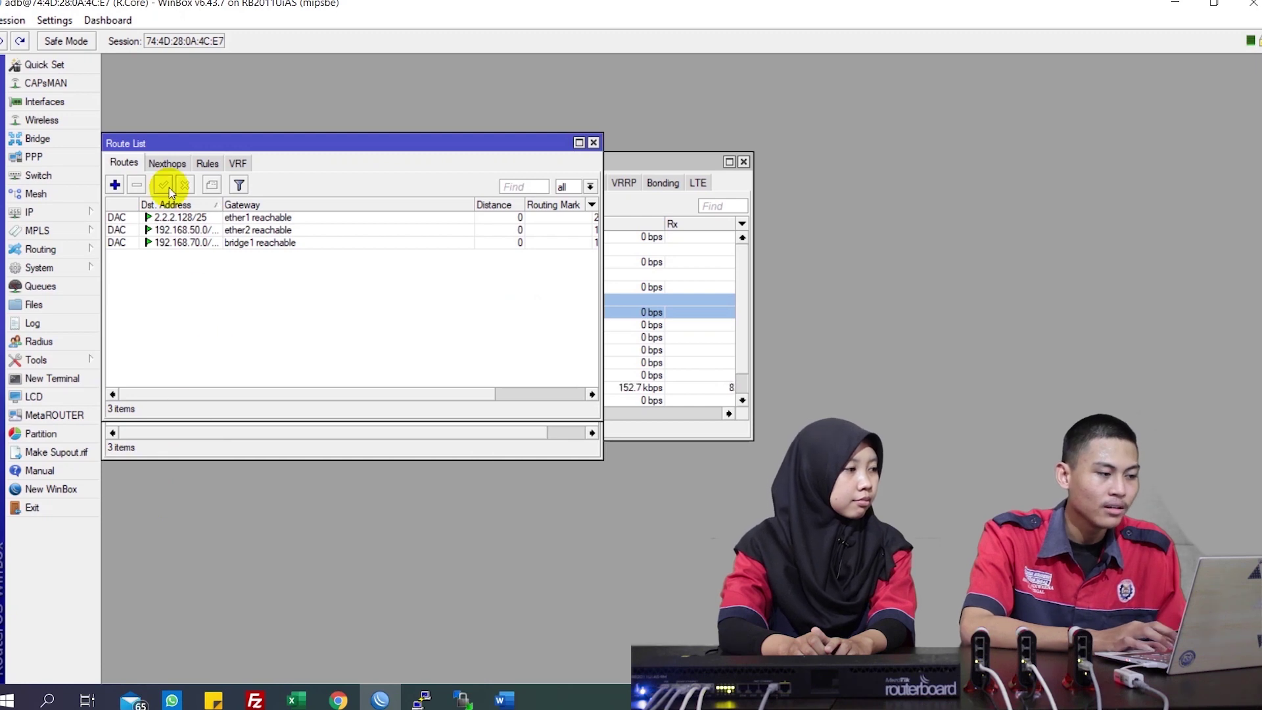
{"action": "left_click", "coordinate": [113, 184]}
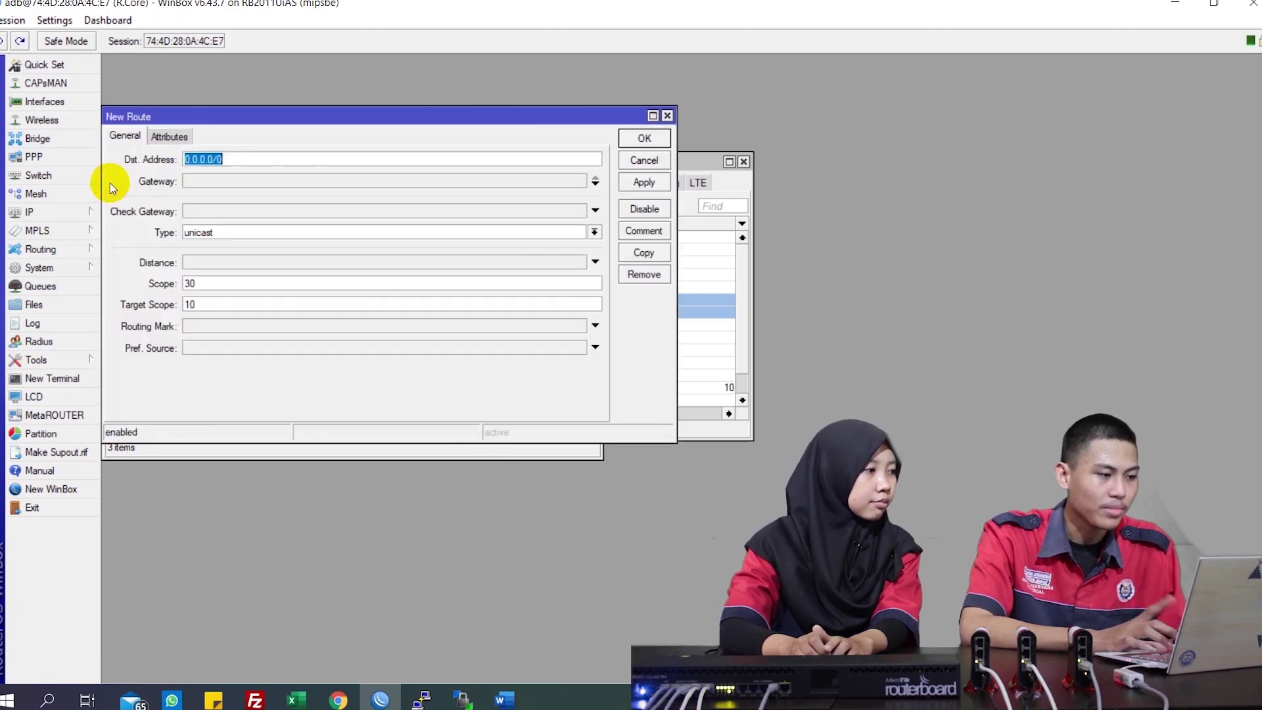
{"action": "left_click", "coordinate": [199, 182]}
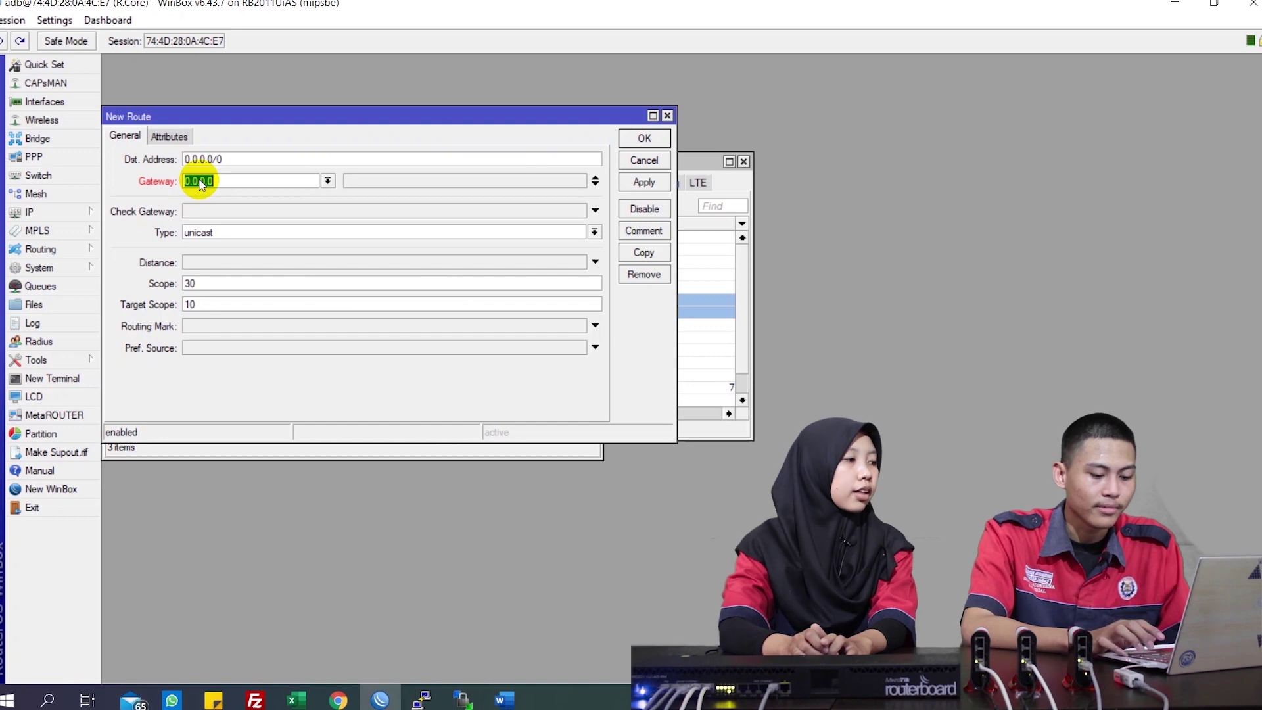
{"action": "type", "text": "2.2.2"}
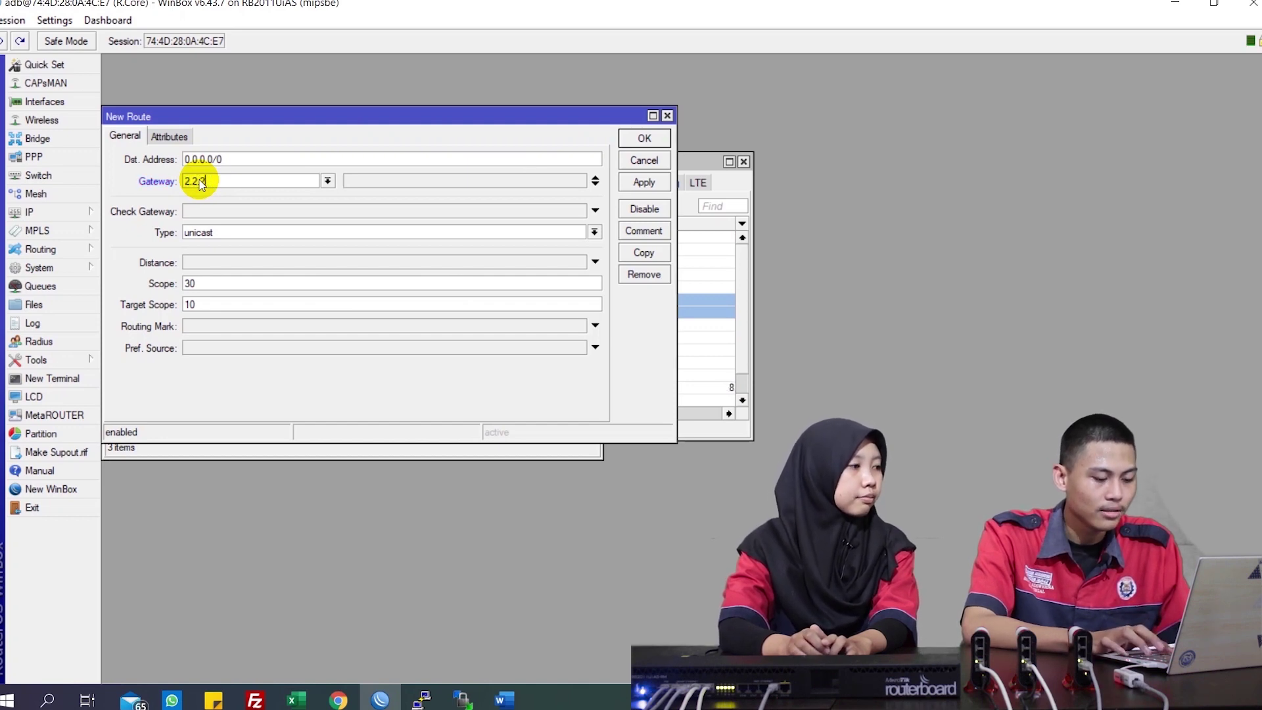
{"action": "type", "text": ".1"}
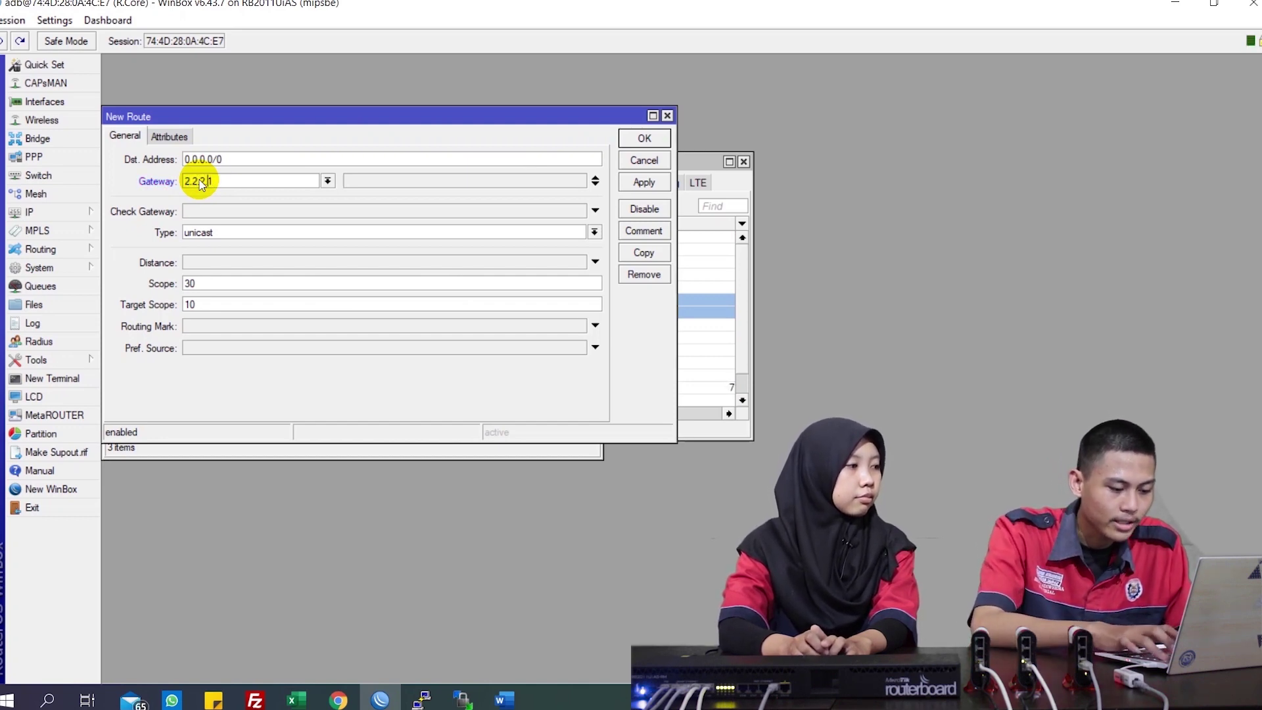
{"action": "type", "text": "254"}
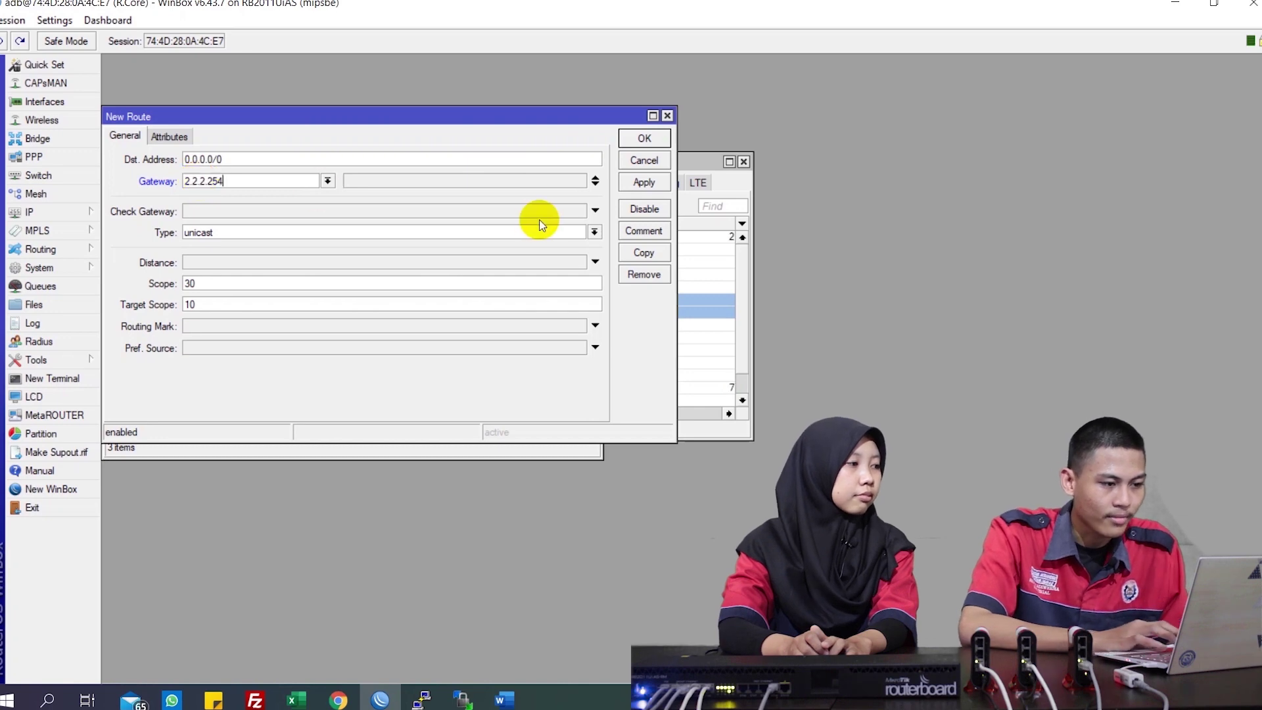
{"action": "left_click", "coordinate": [643, 183]}
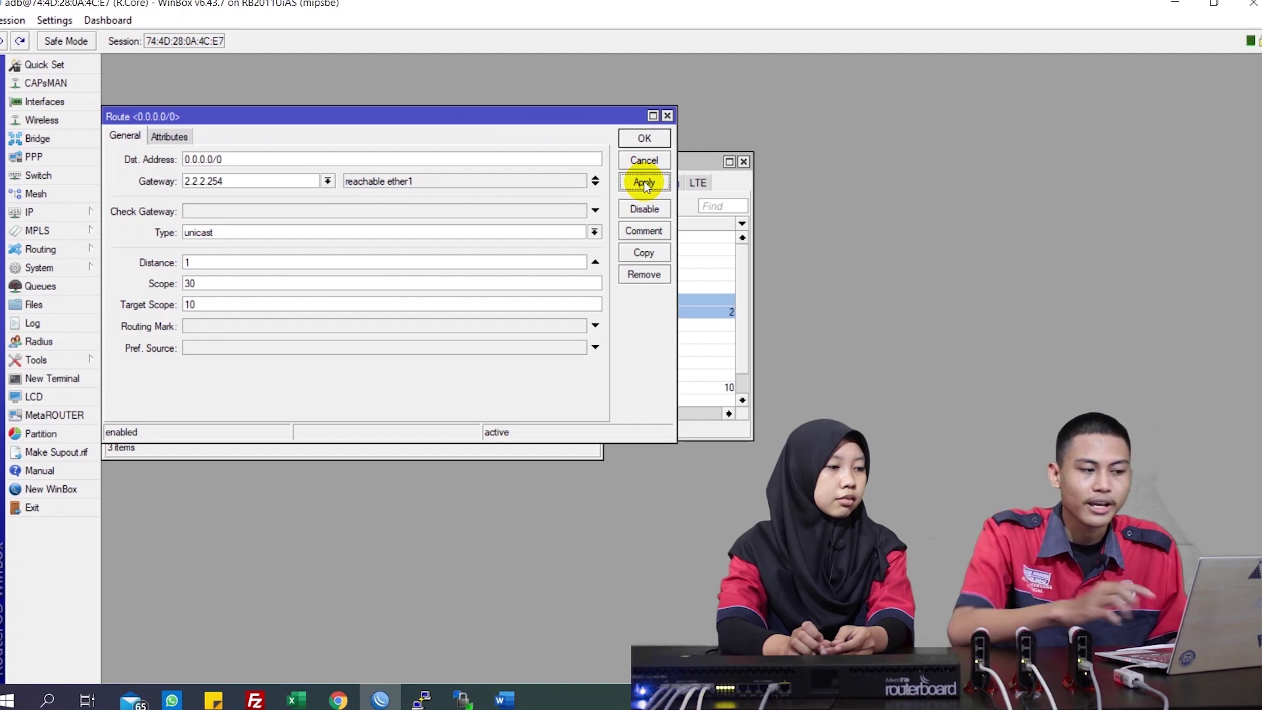
{"action": "left_click", "coordinate": [644, 137]}
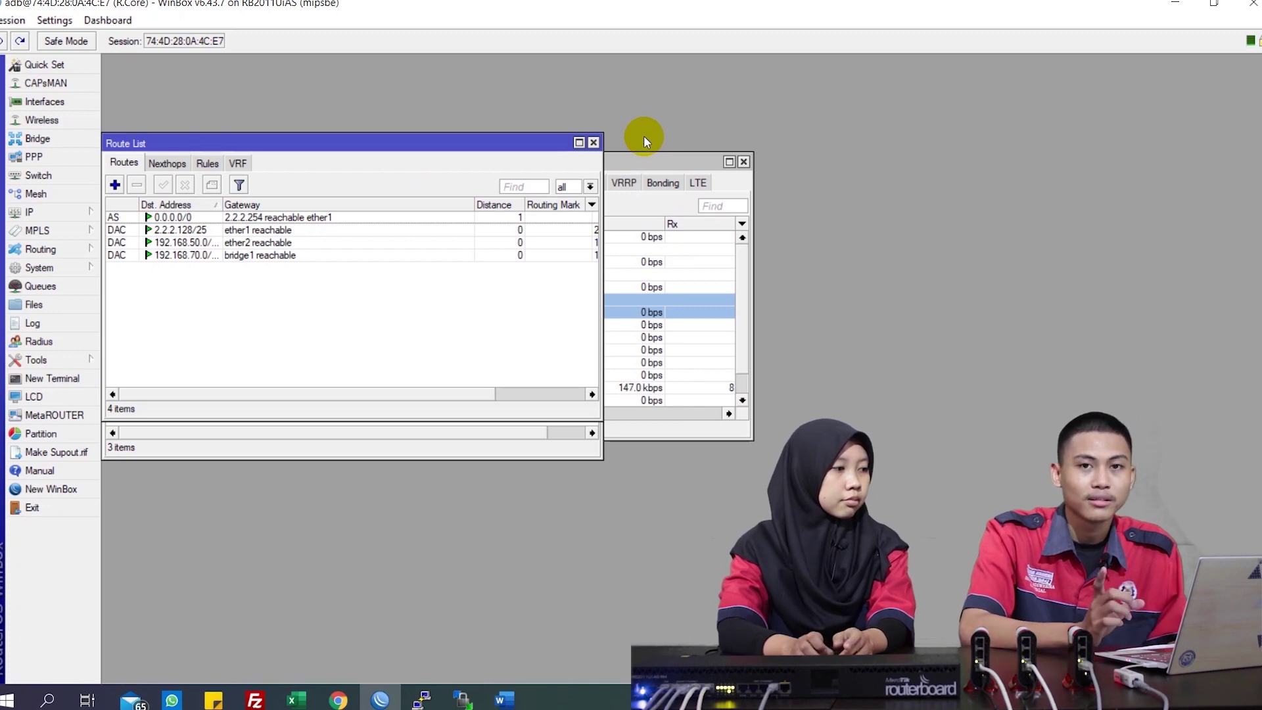
In a new terminal, ping google.com and stop it after the replies
{"action": "left_click", "coordinate": [76, 380]}
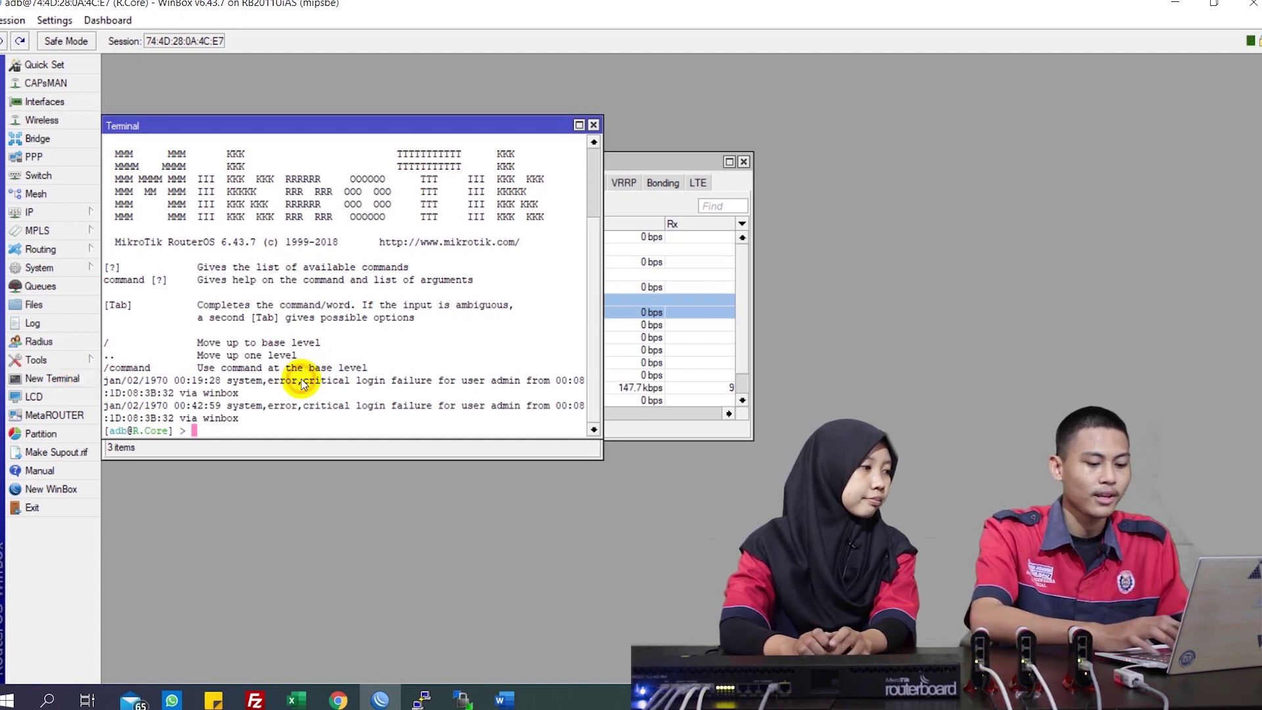
{"action": "type", "text": "ping google"}
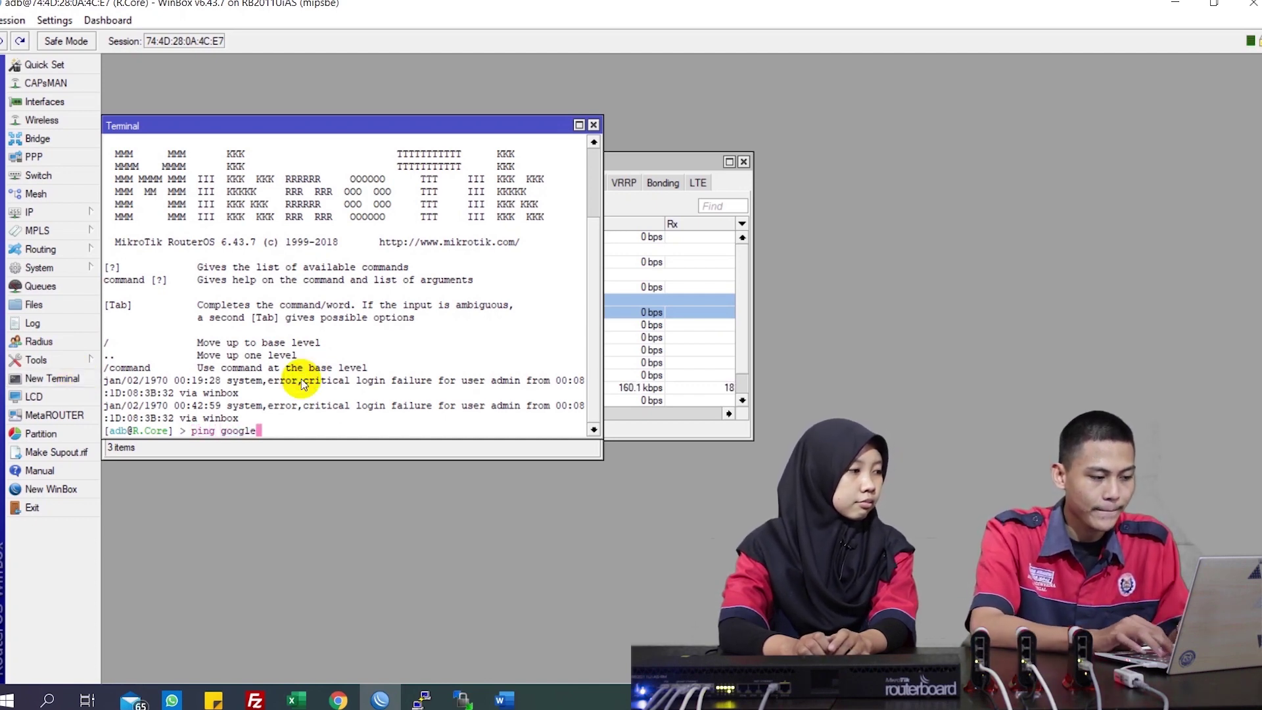
{"action": "type", "text": ".com"}
{"action": "key", "text": "Return"}
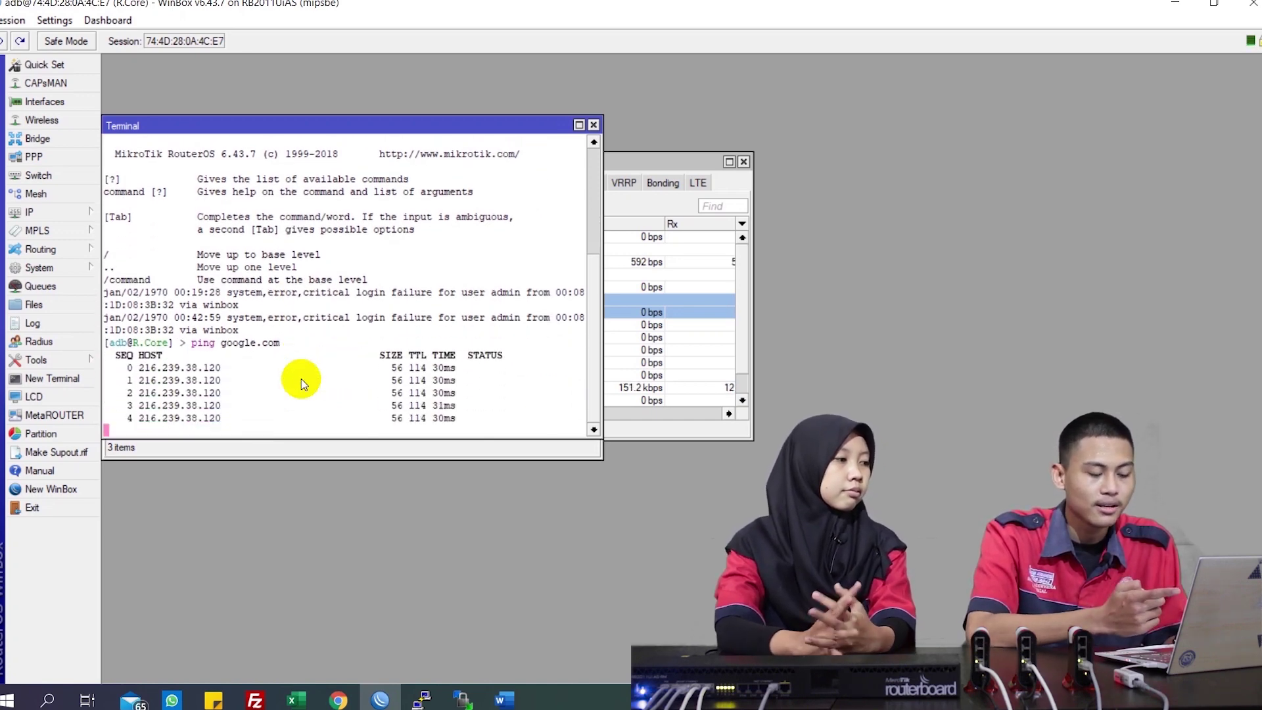
{"action": "key", "text": "ctrl+c"}
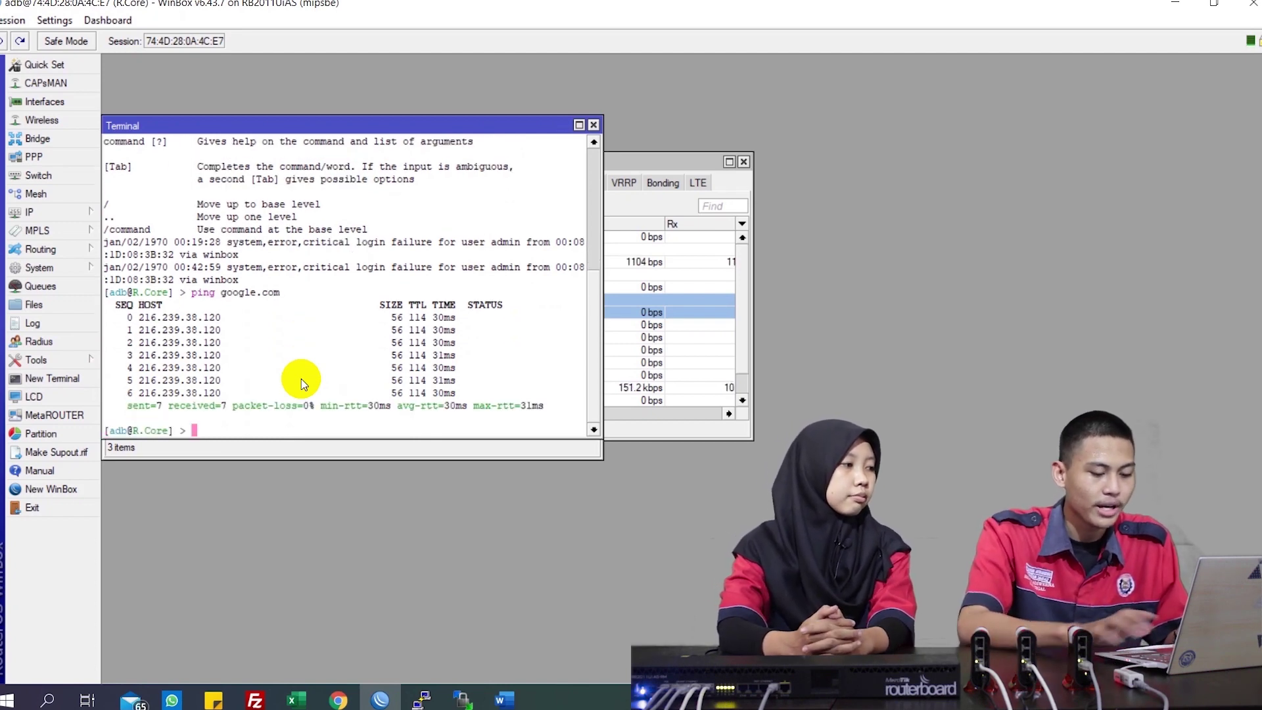
Ping 8.8.8.8, stop it, and exit the router session
{"action": "type", "text": "ping "}
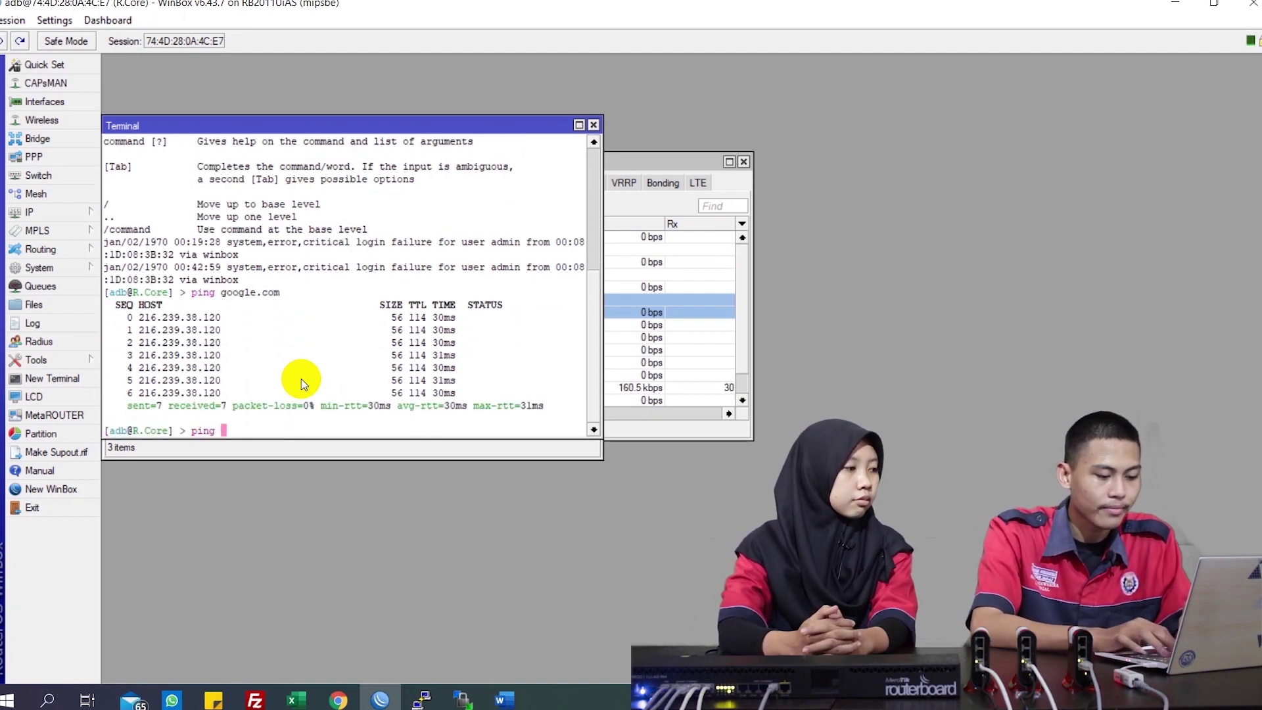
{"action": "type", "text": "8.8.8.8"}
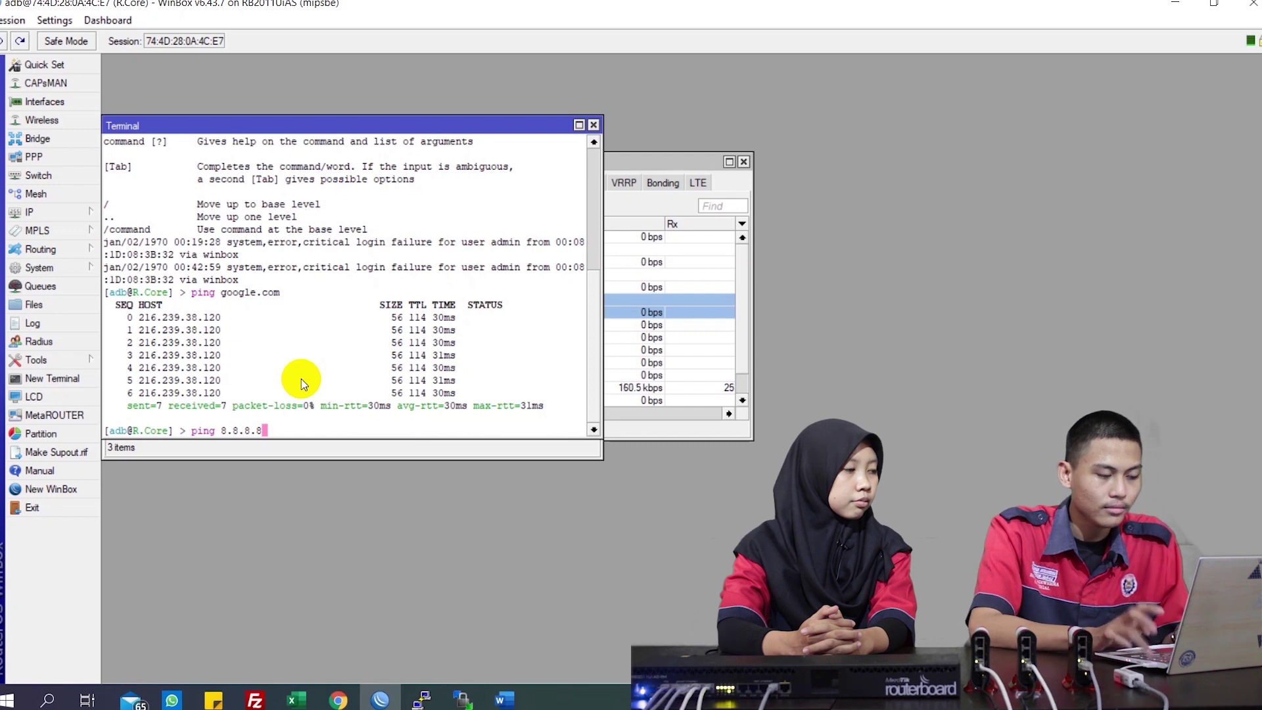
{"action": "key", "text": "Return"}
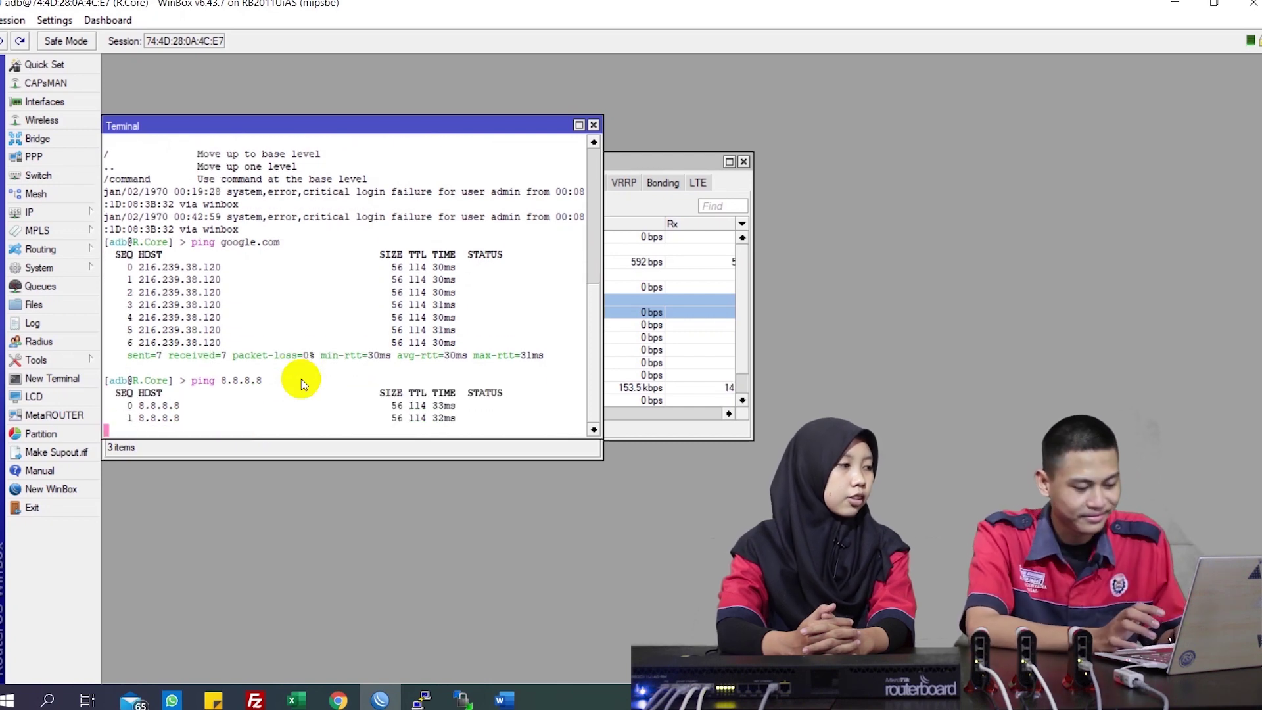
{"action": "key", "text": "ctrl+c"}
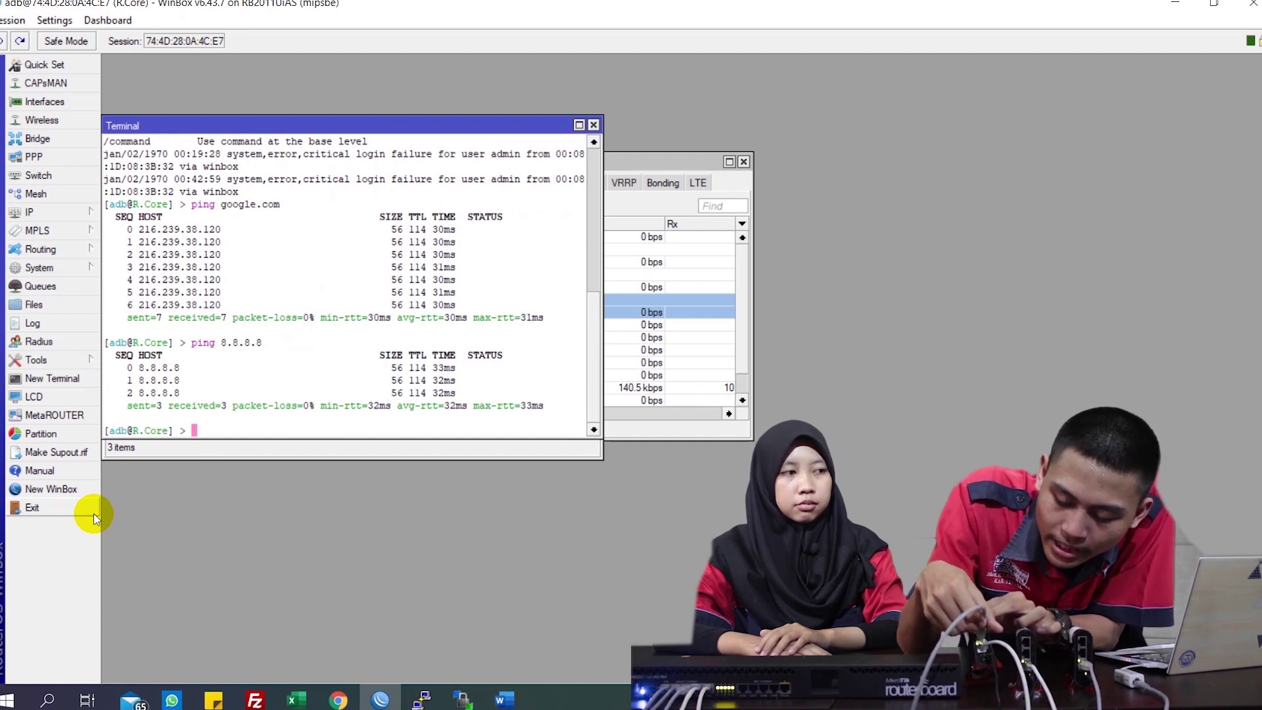
{"action": "left_click", "coordinate": [93, 514]}
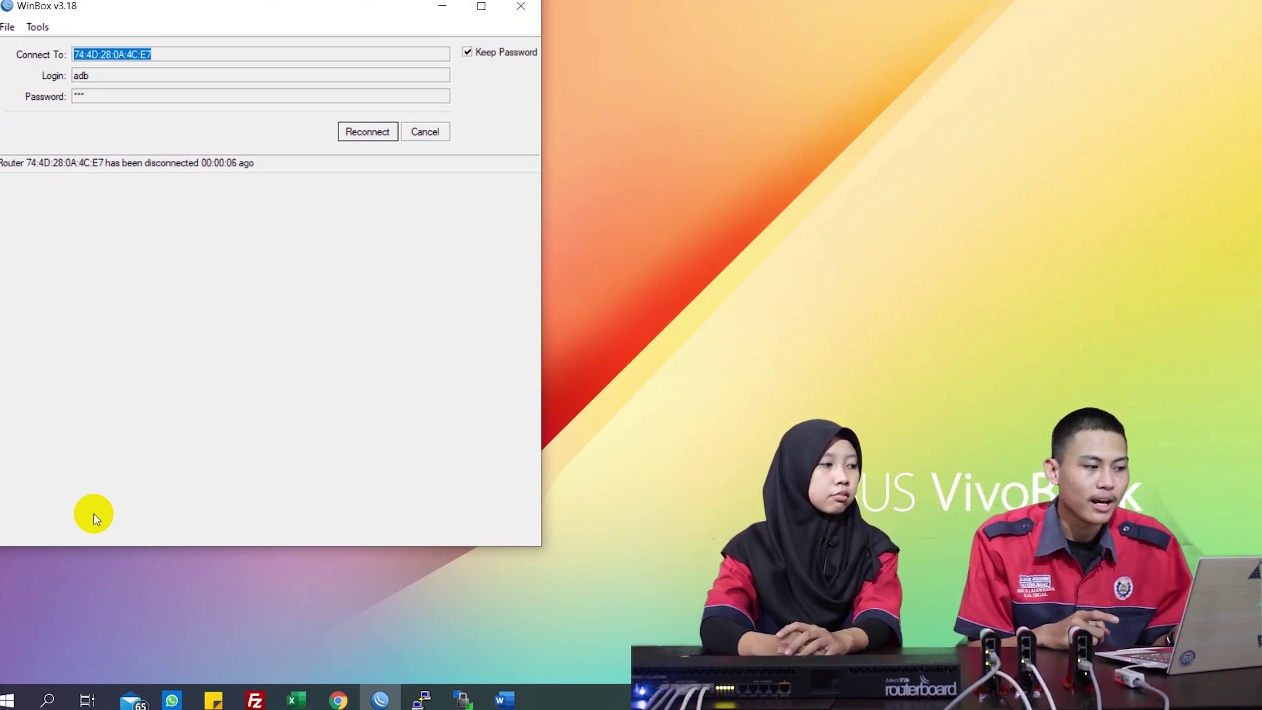
Reconnect to the discovered hAP mini as admin with an empty password and maximize the window
{"action": "left_click", "coordinate": [437, 139]}
{"action": "left_click", "coordinate": [63, 223]}
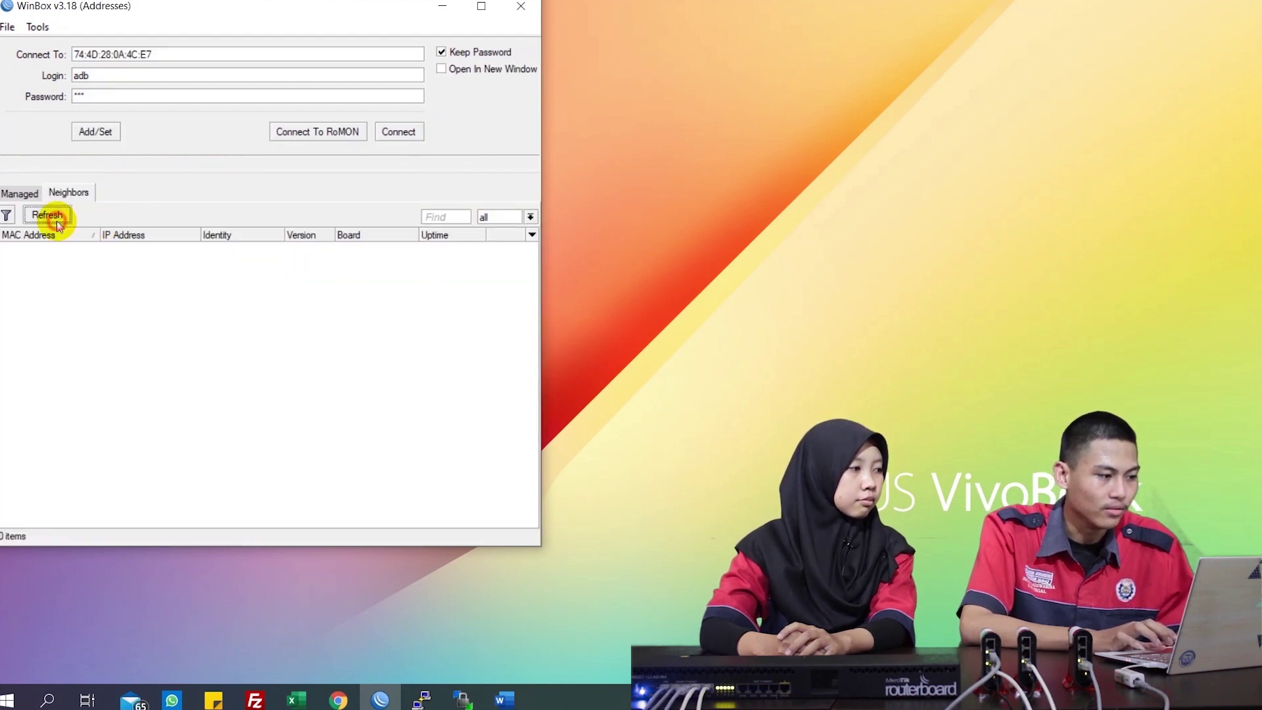
{"action": "left_click", "coordinate": [63, 224]}
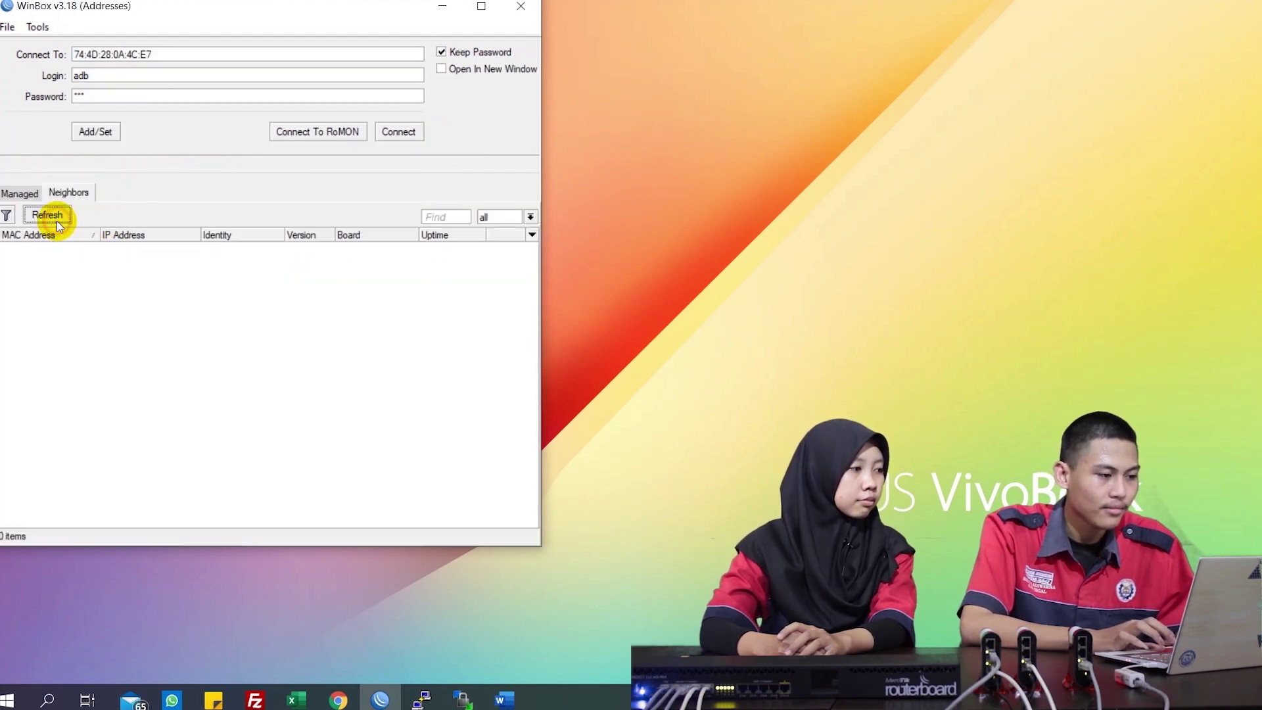
{"action": "left_click", "coordinate": [165, 79]}
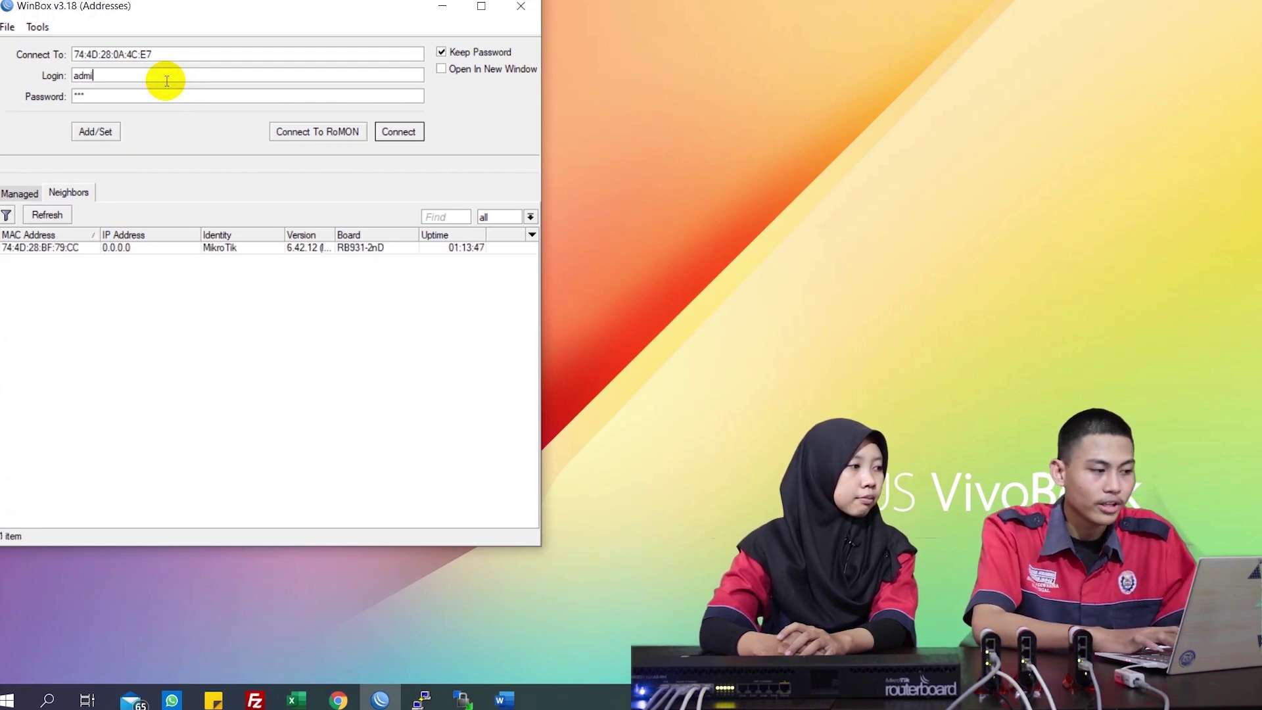
{"action": "left_click", "coordinate": [149, 100]}
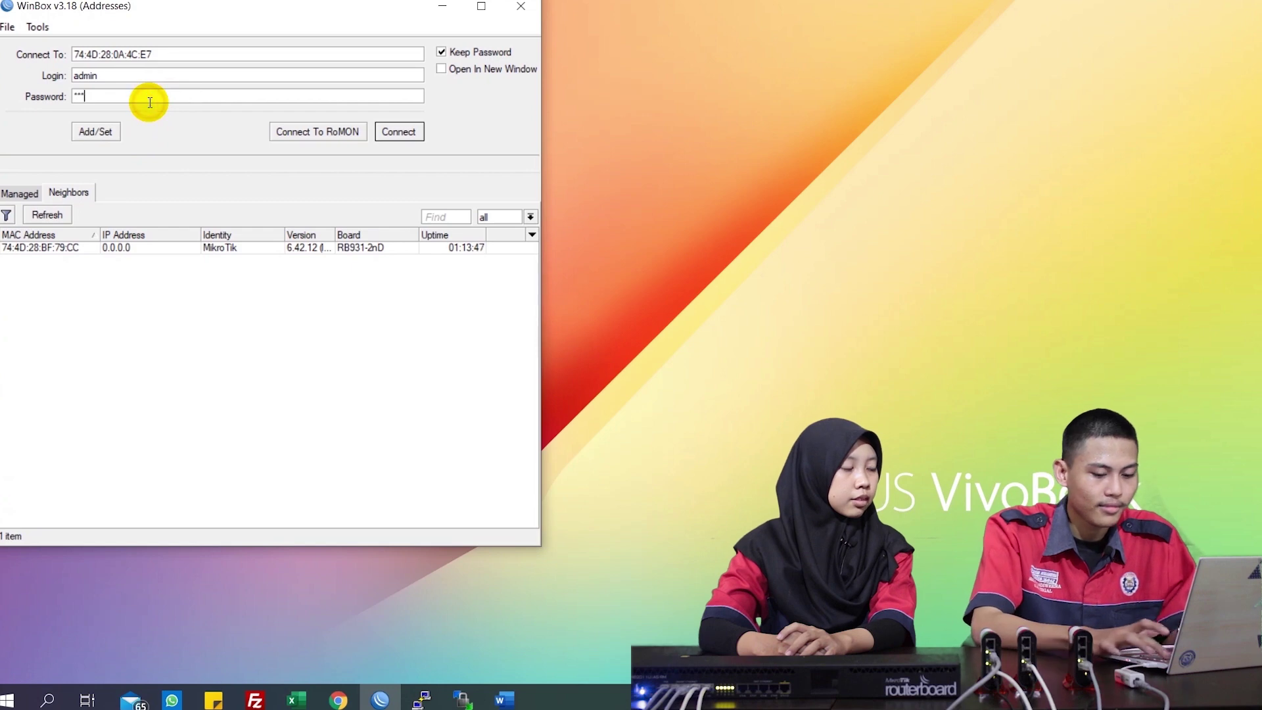
{"action": "key", "text": "BackSpace"}
{"action": "key", "text": "BackSpace"}
{"action": "key", "text": "BackSpace"}
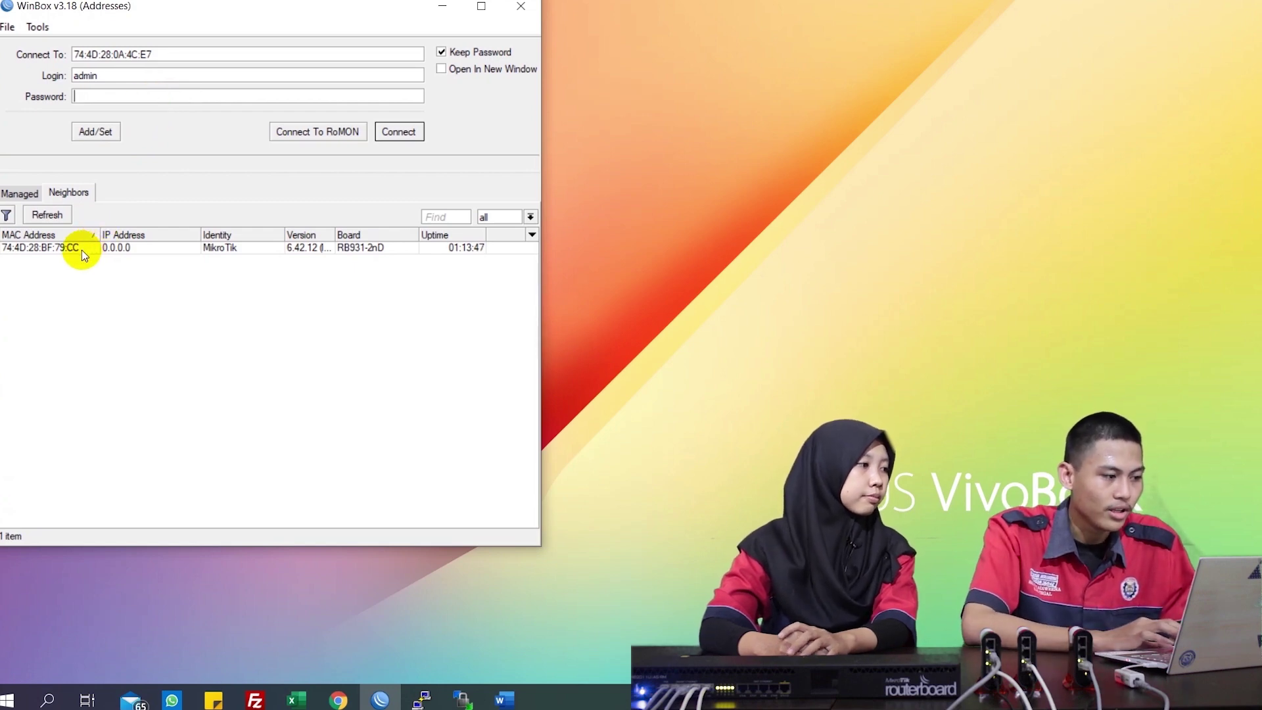
{"action": "left_click", "coordinate": [78, 249]}
{"action": "left_click", "coordinate": [399, 132]}
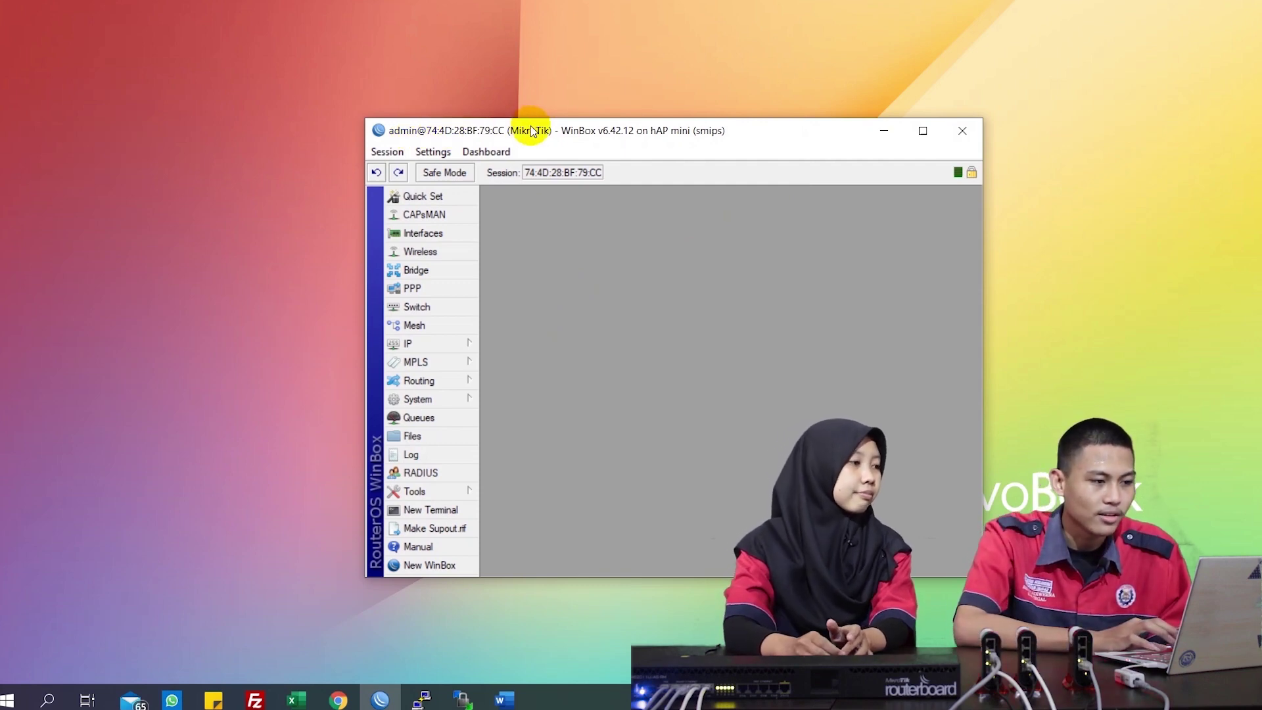
{"action": "left_click_drag", "start_coordinate": [519, 128], "coordinate": [574, 3]}
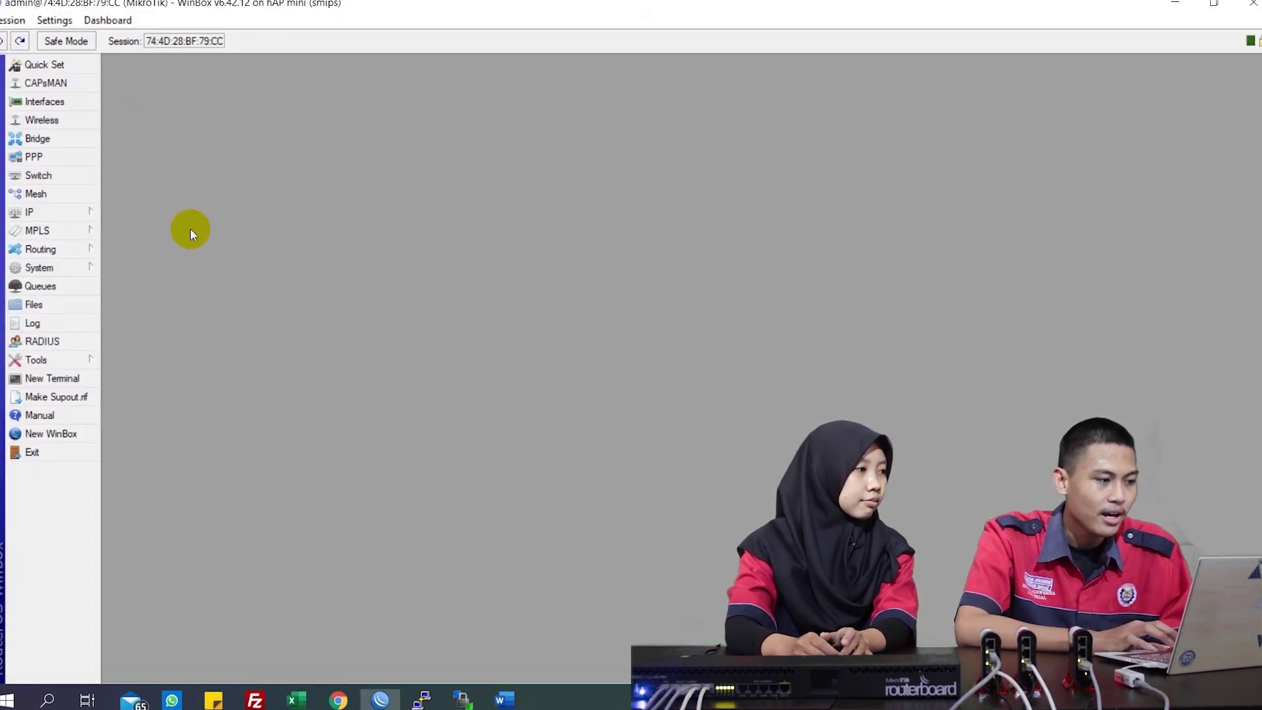
{"action": "left_click", "coordinate": [82, 269]}
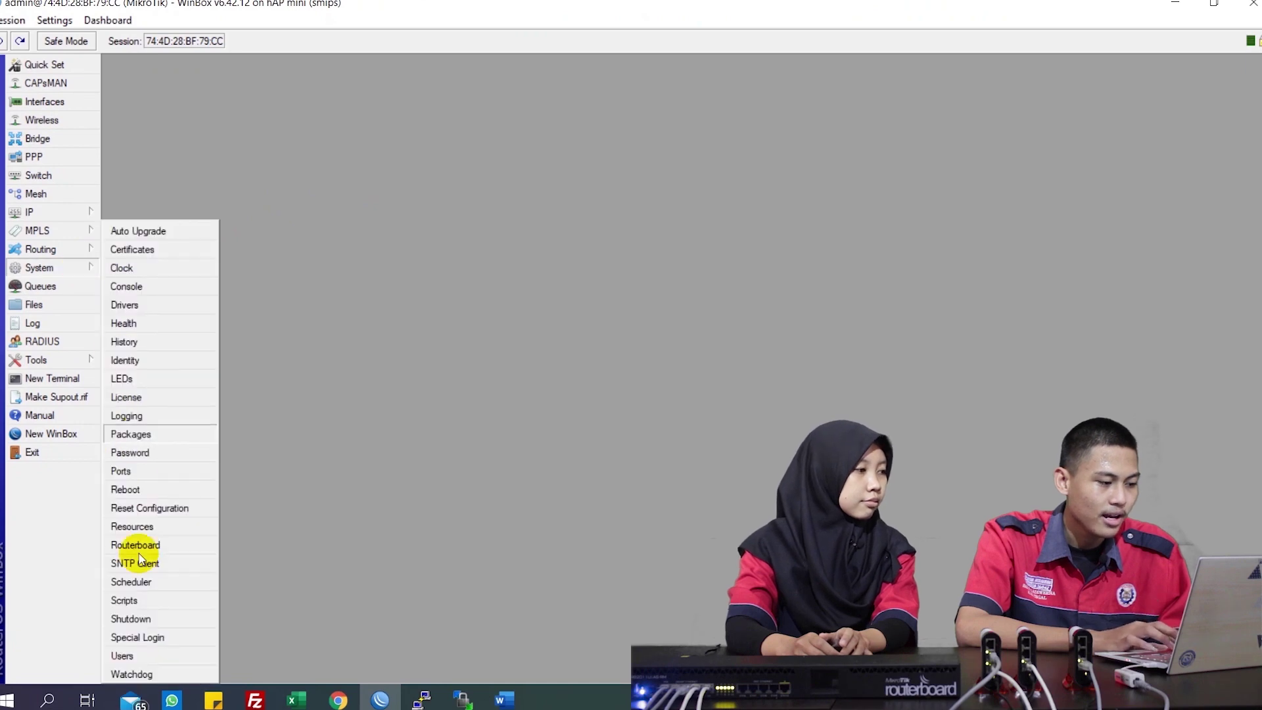
Create a new user adb1 in the full group and enter its password
{"action": "left_click", "coordinate": [131, 656]}
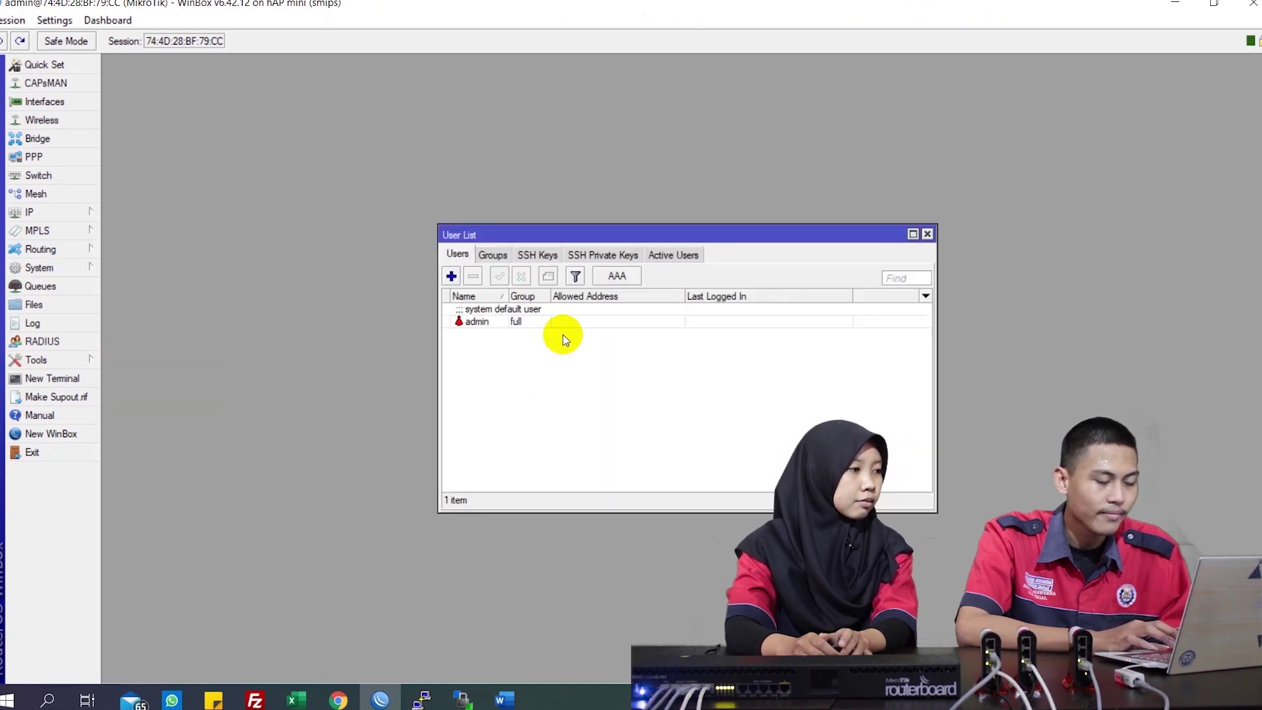
{"action": "left_click", "coordinate": [451, 276]}
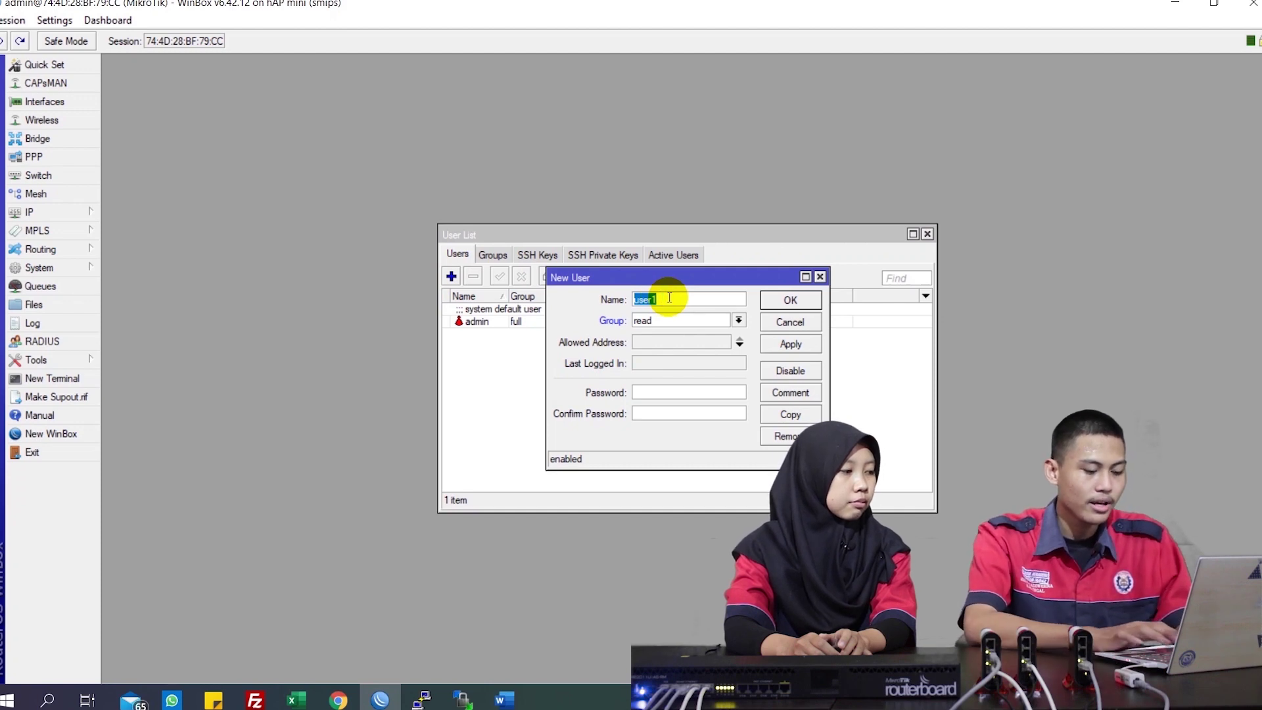
{"action": "type", "text": "adb1"}
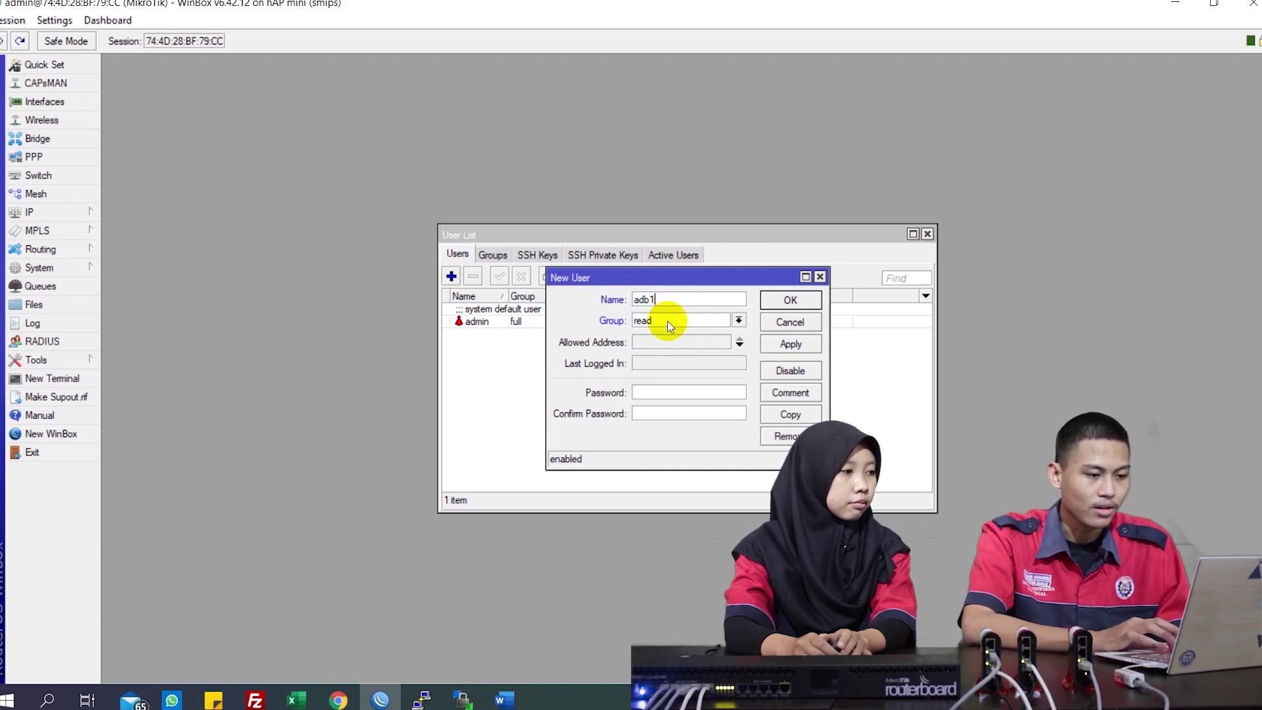
{"action": "left_click", "coordinate": [668, 321]}
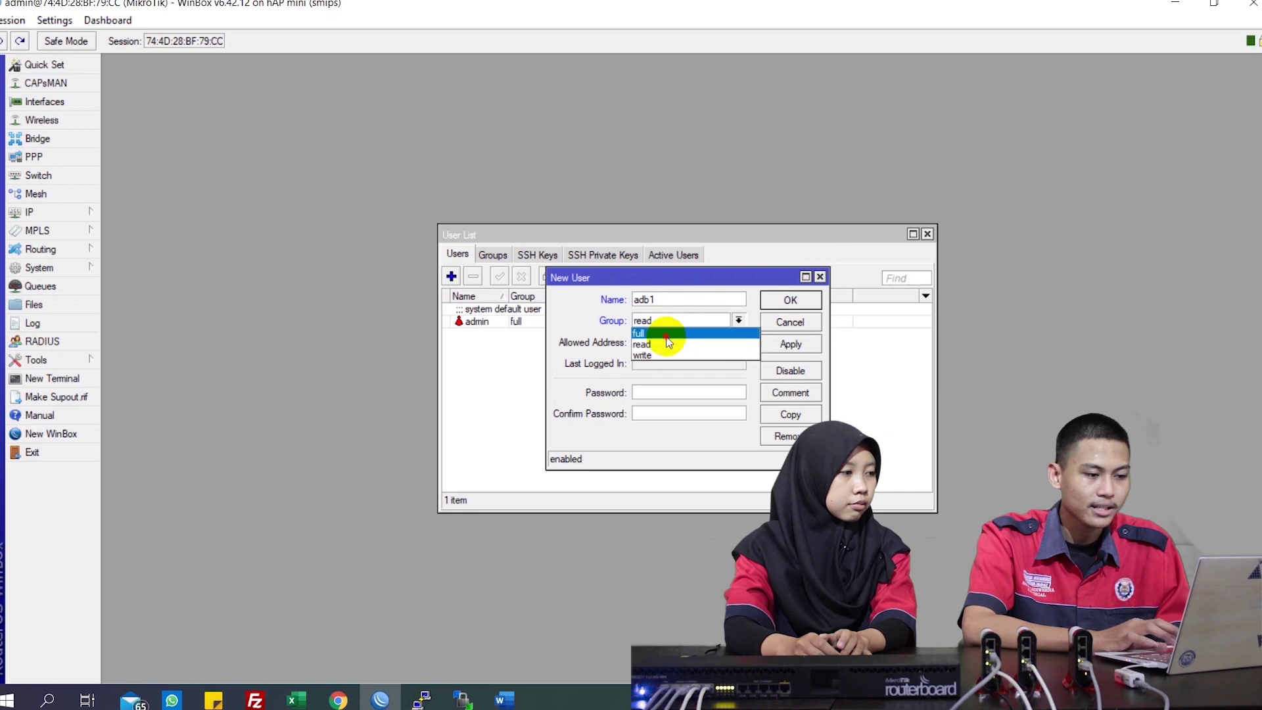
{"action": "left_click", "coordinate": [665, 335]}
{"action": "left_click", "coordinate": [665, 391]}
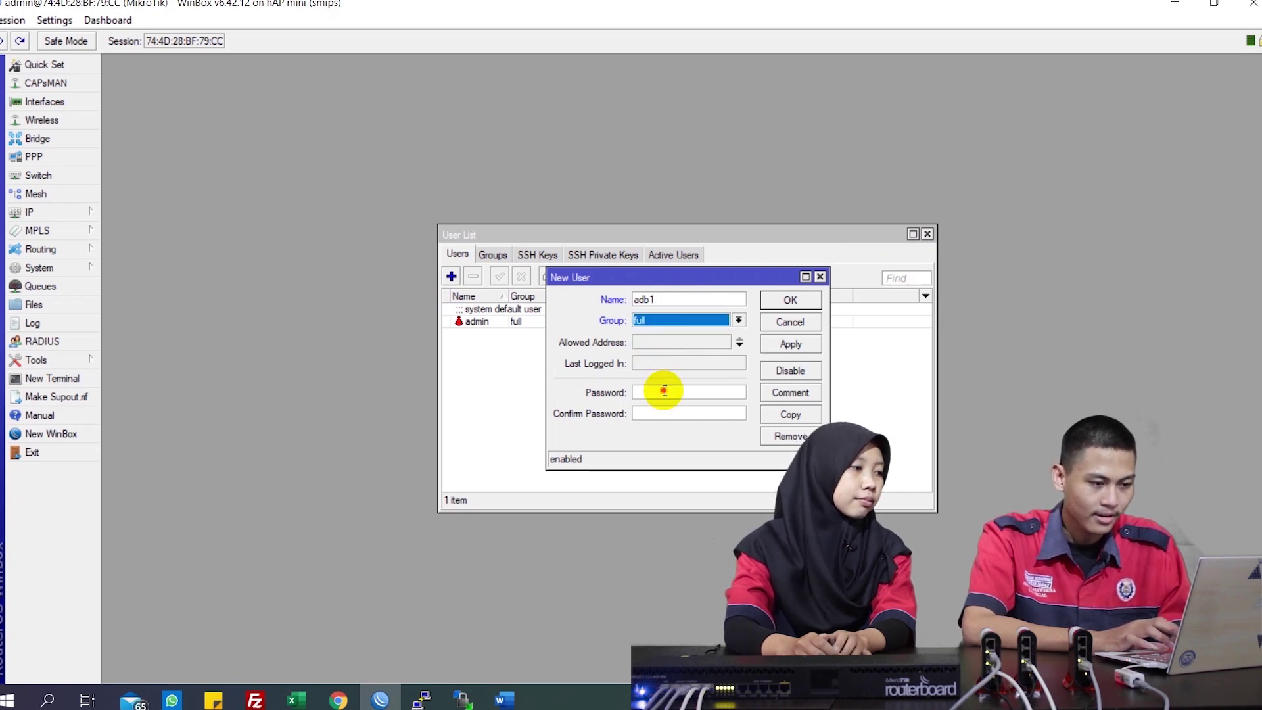
{"action": "type", "text": "1234"}
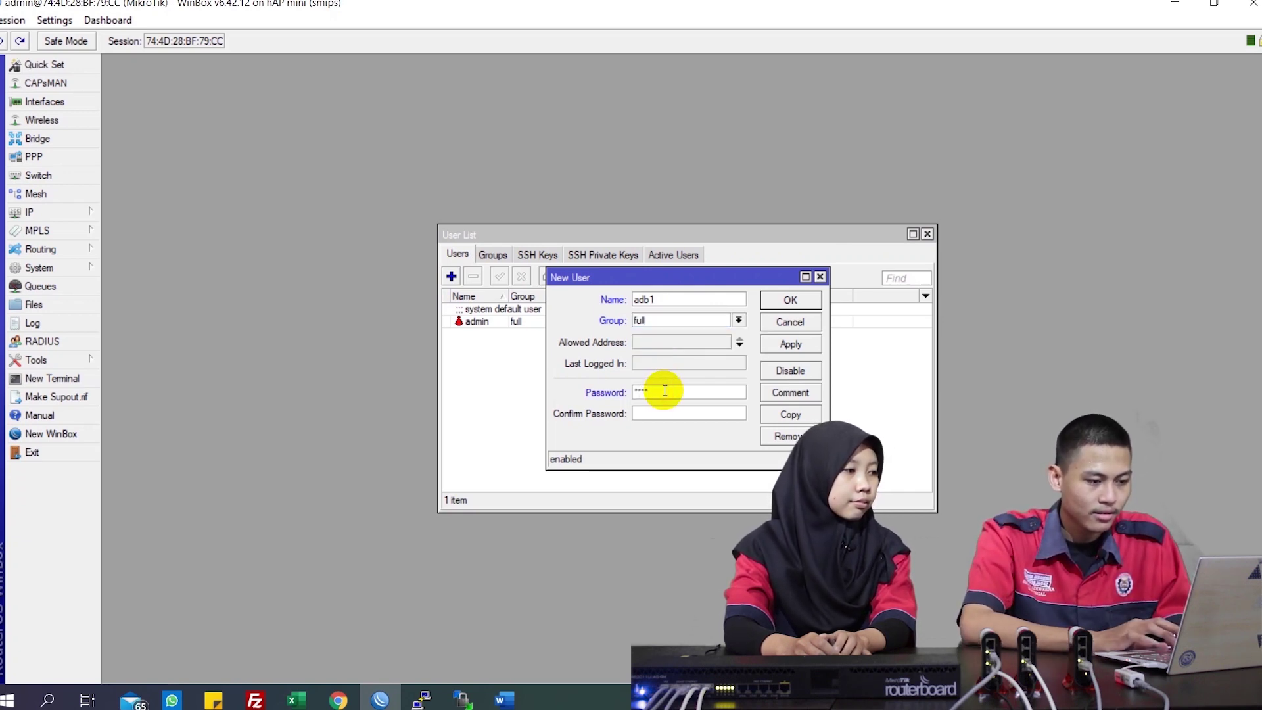
{"action": "left_click", "coordinate": [660, 408]}
{"action": "type", "text": "1234"}
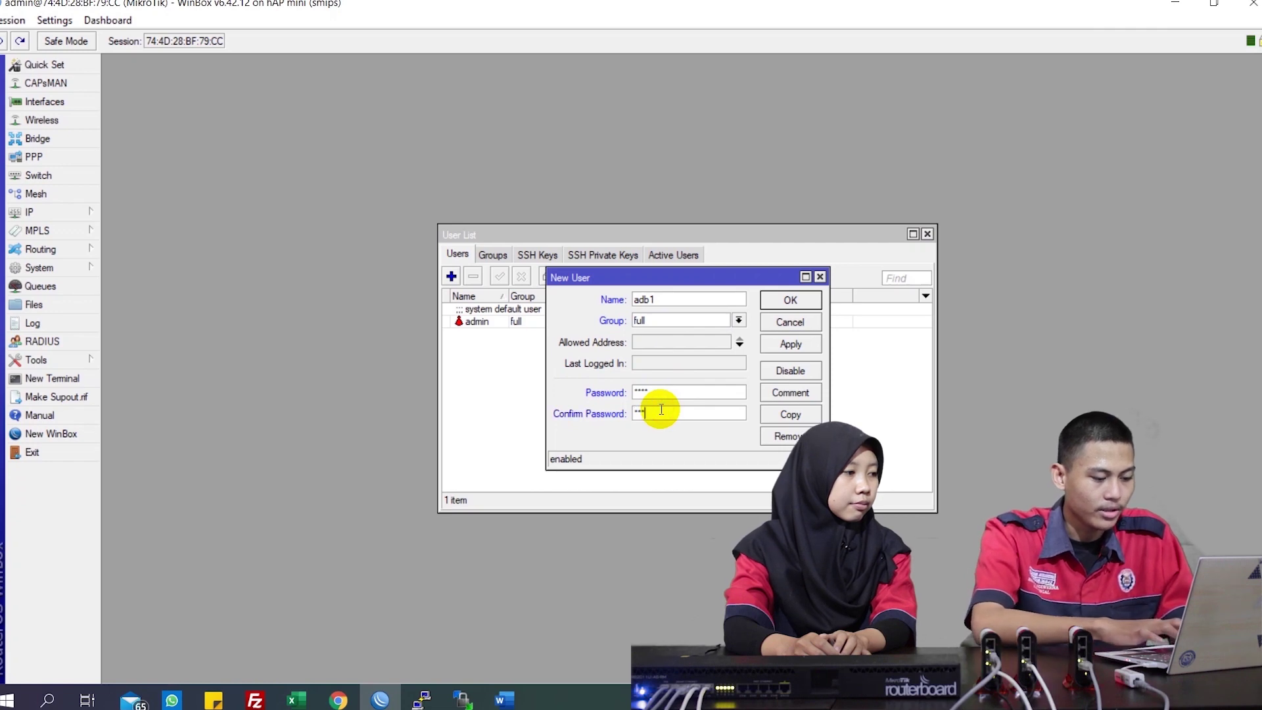
Save the new user and disable the default admin account
{"action": "left_click", "coordinate": [796, 343]}
{"action": "left_click", "coordinate": [799, 299]}
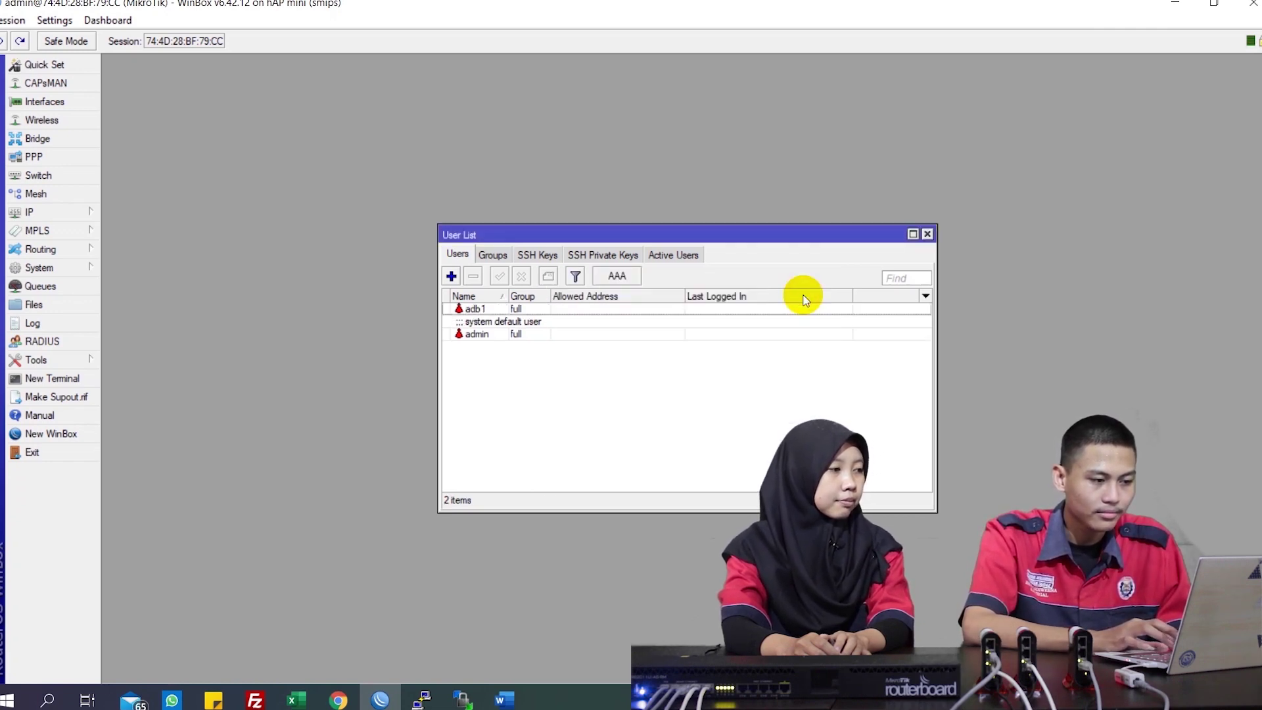
{"action": "left_click", "coordinate": [563, 335]}
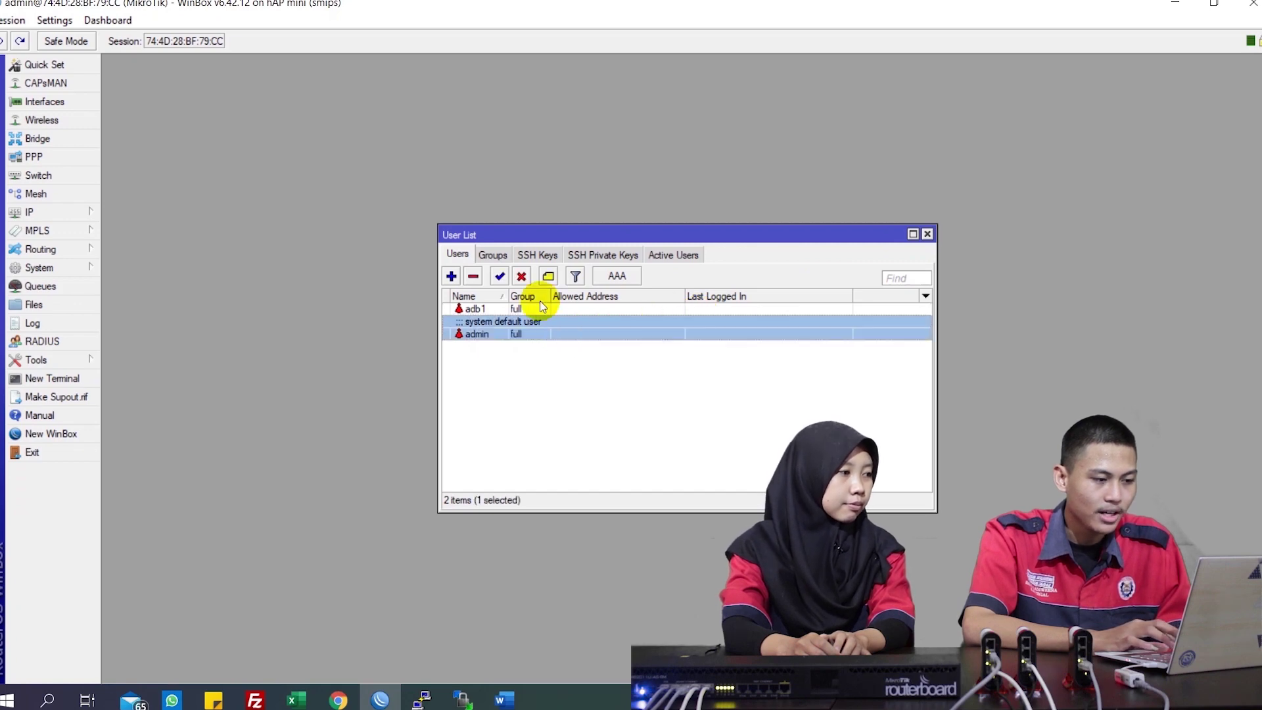
{"action": "left_click", "coordinate": [521, 277]}
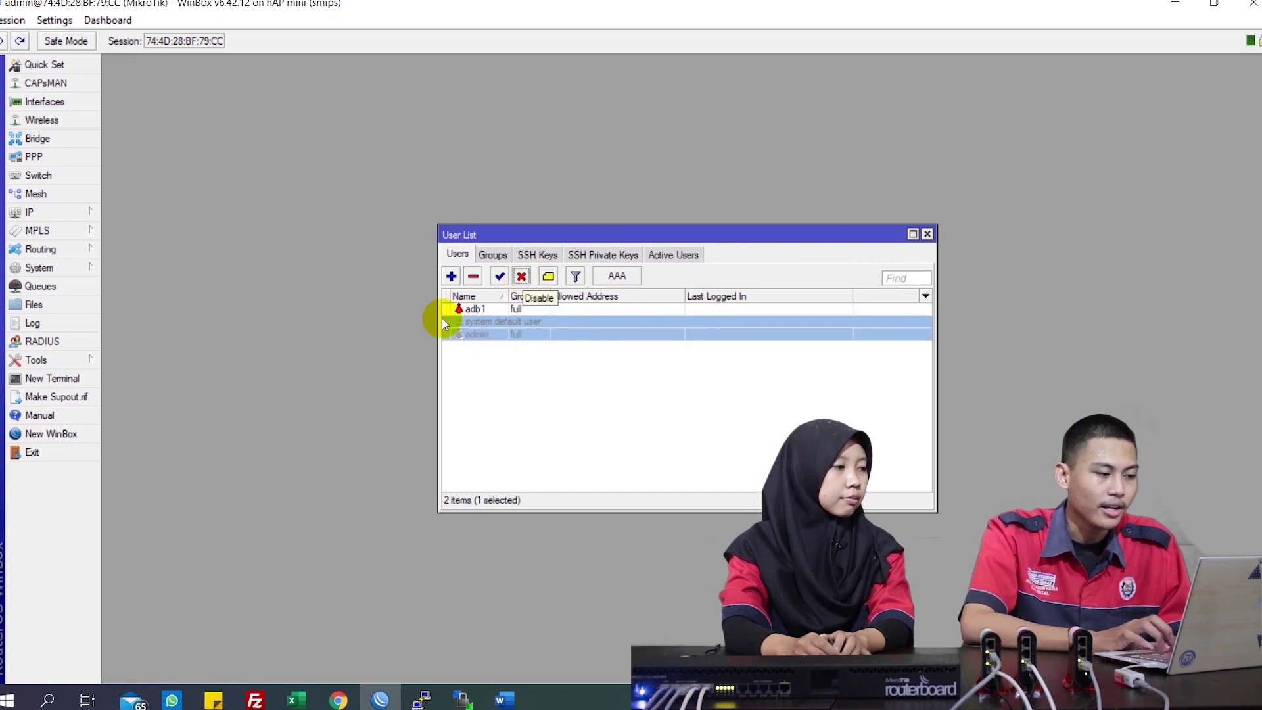
Exit and relaunch WinBox, then log in to the hAP mini as adb1
{"action": "left_click", "coordinate": [74, 454]}
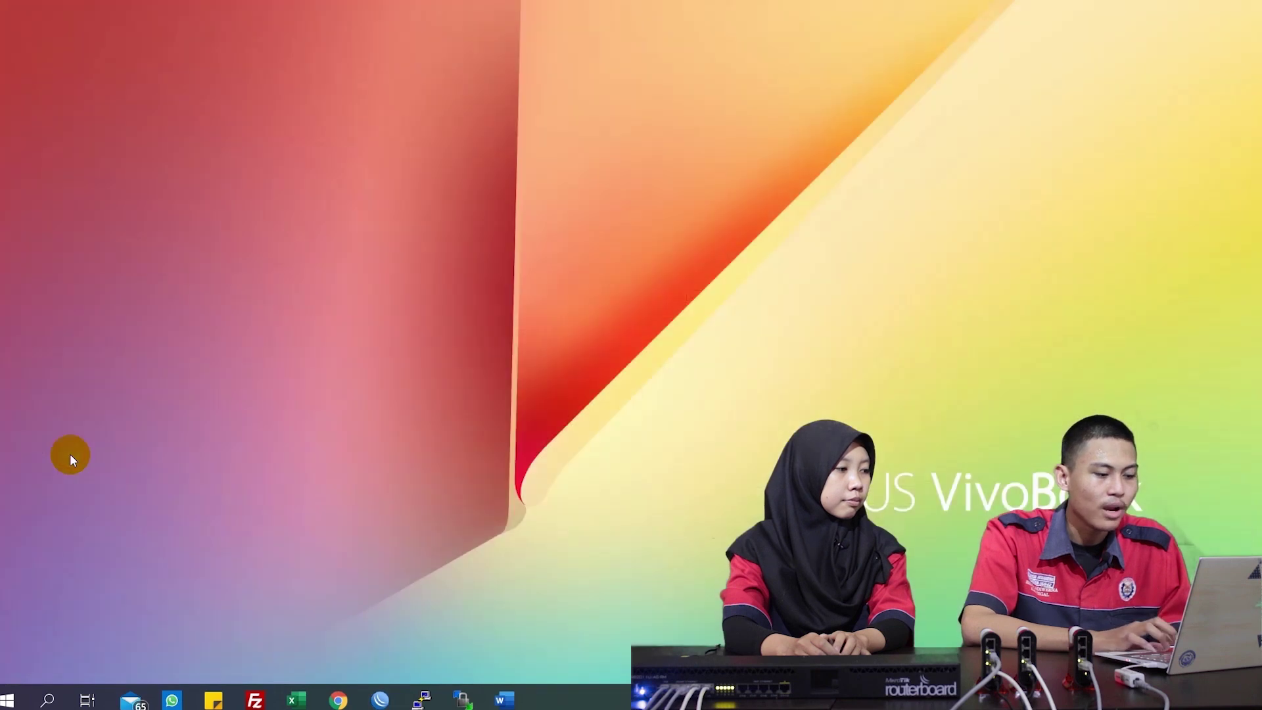
{"action": "left_click", "coordinate": [381, 700]}
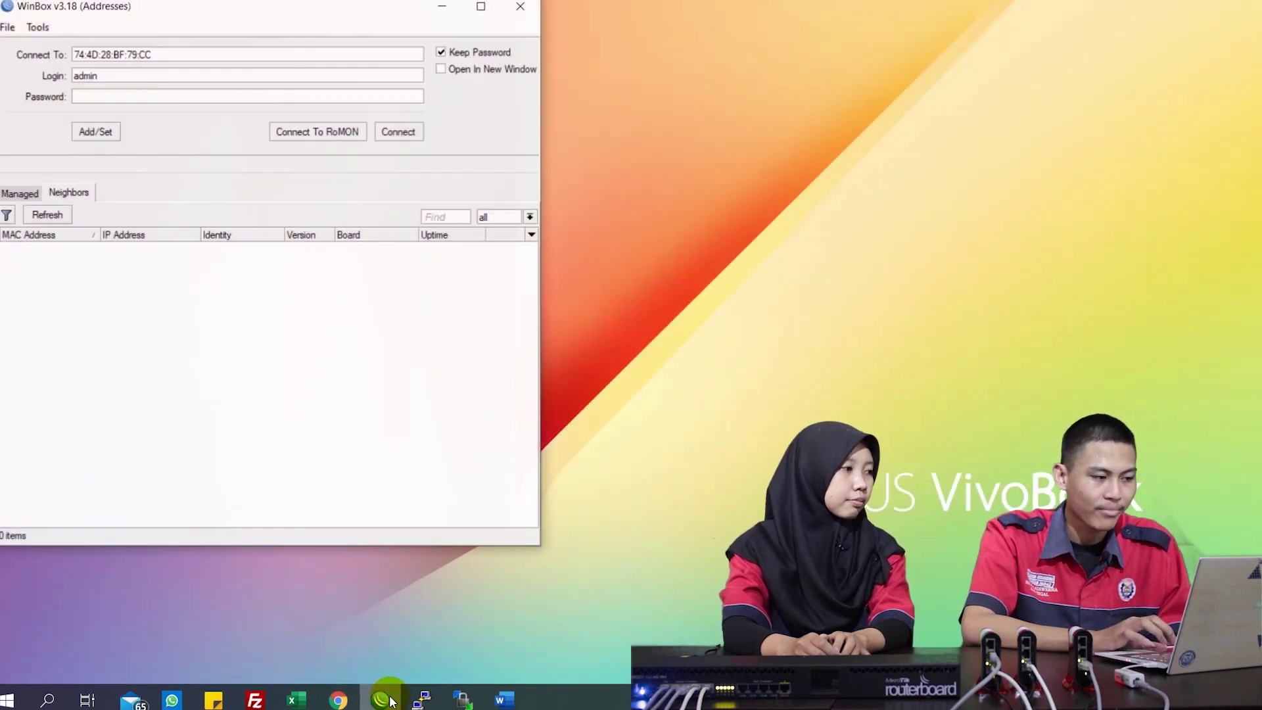
{"action": "left_click_drag", "start_coordinate": [355, 9], "coordinate": [590, 42]}
{"action": "left_click", "coordinate": [281, 284]}
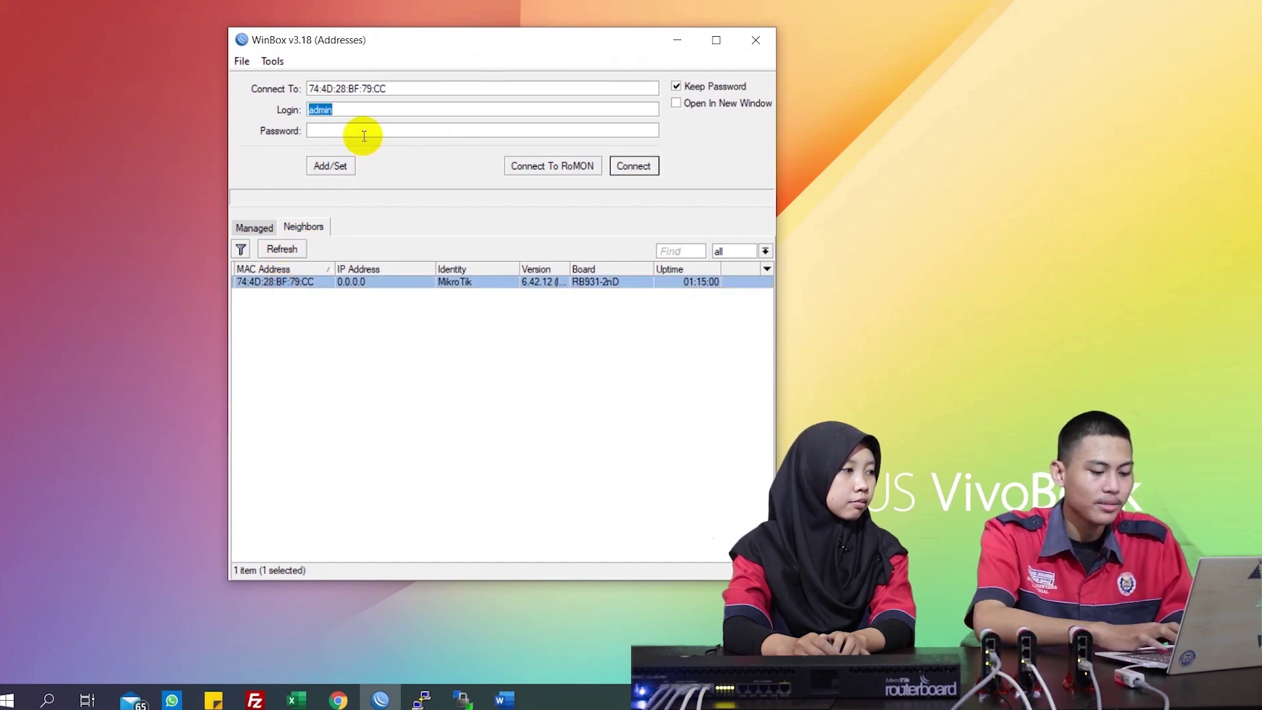
{"action": "type", "text": "adb1"}
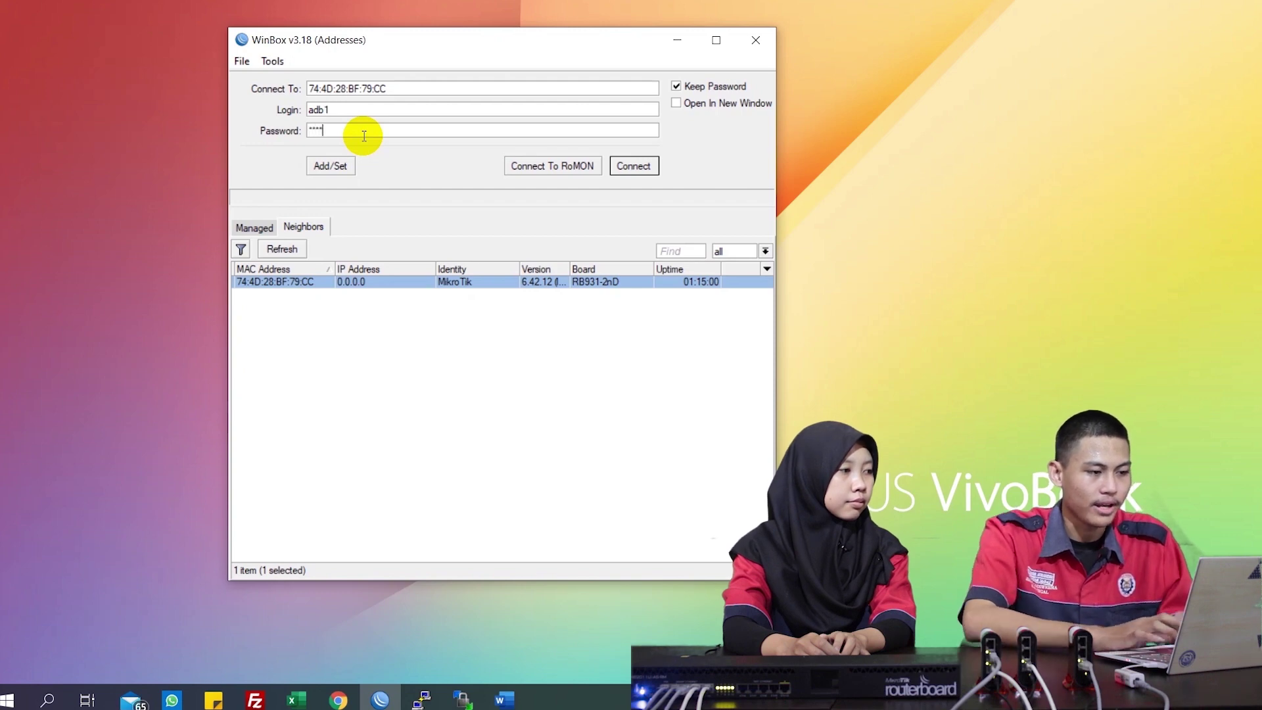
{"action": "left_click", "coordinate": [643, 166]}
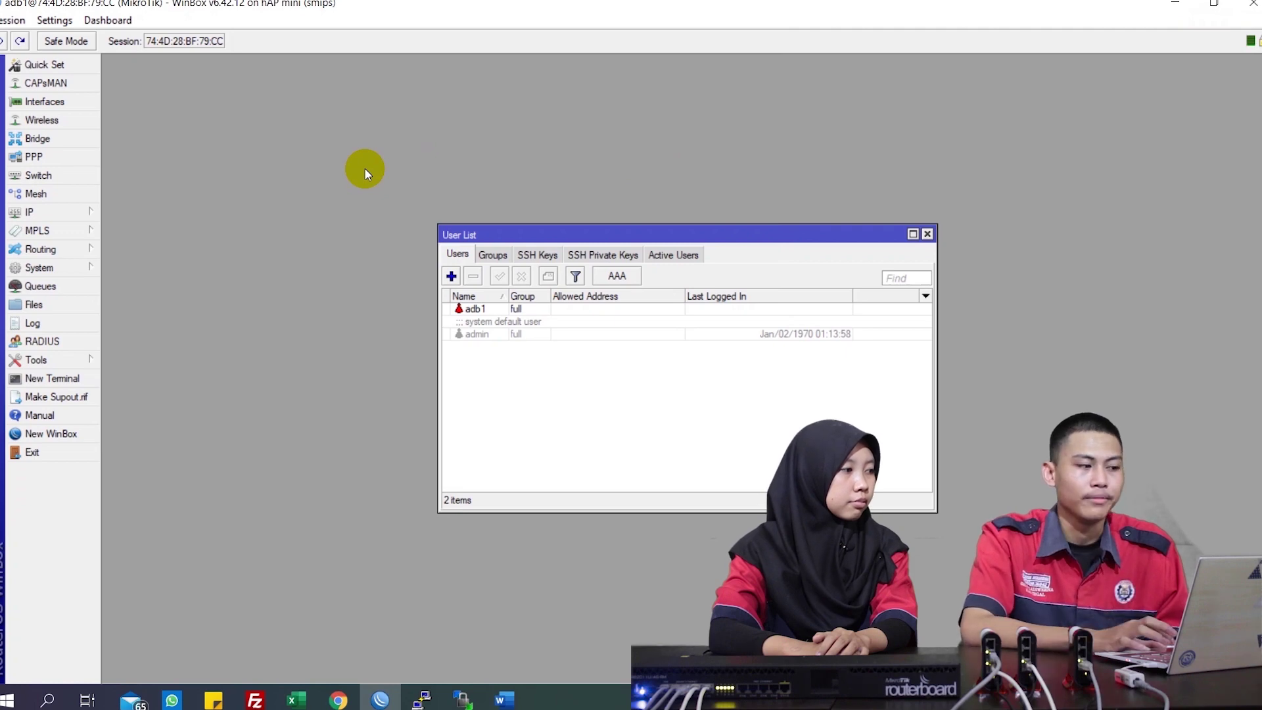
Disable the api, api-ssl, ftp, ssh, telnet and www services, then close the service and user lists
{"action": "left_click", "coordinate": [80, 214]}
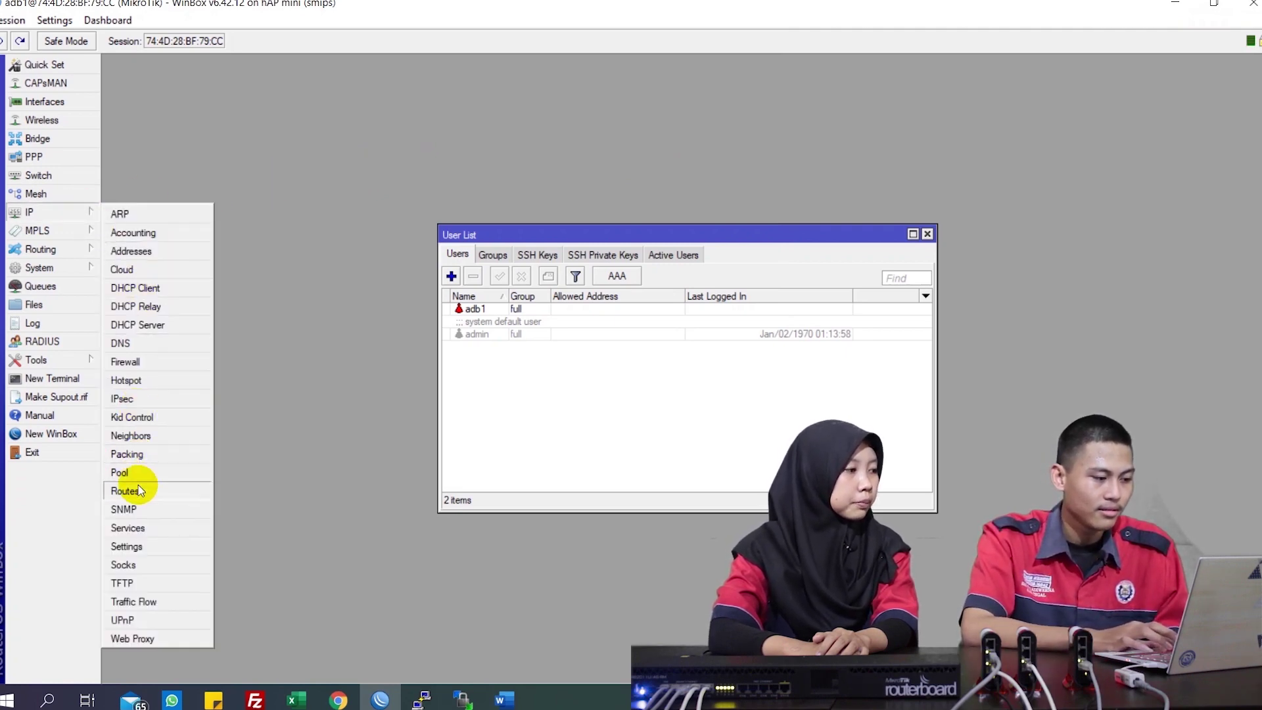
{"action": "left_click", "coordinate": [143, 530]}
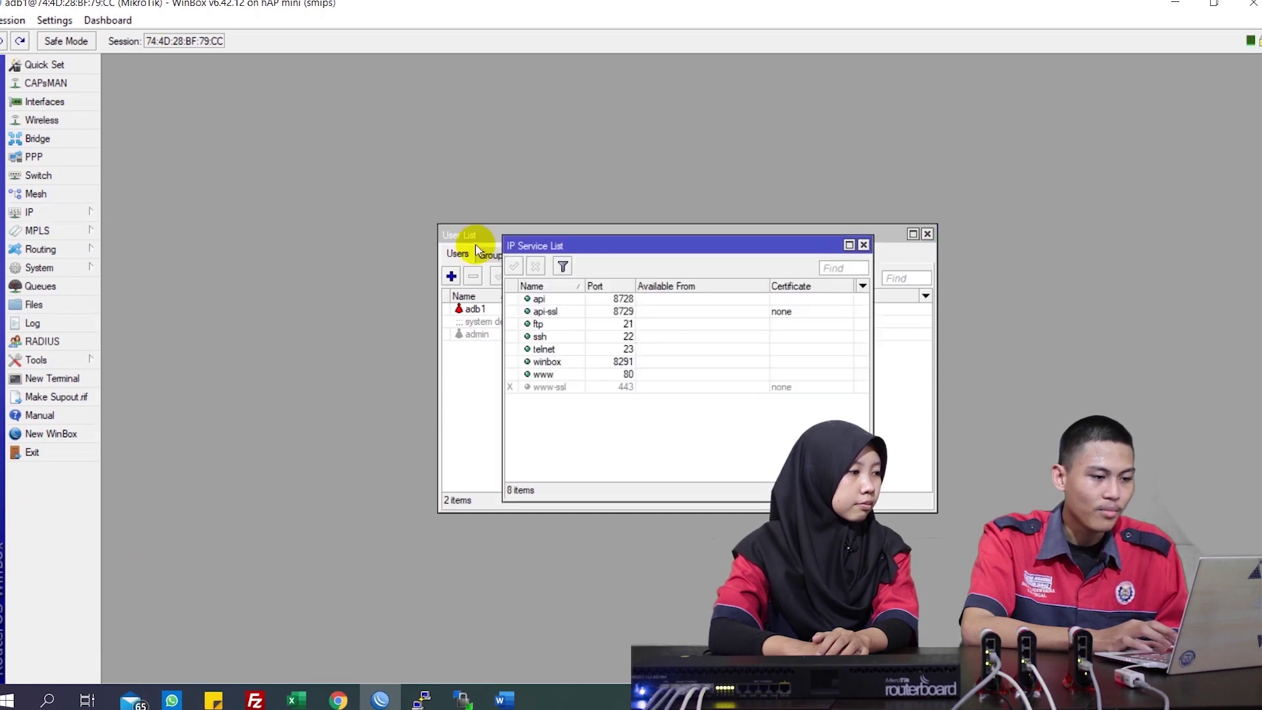
{"action": "left_click", "coordinate": [544, 300]}
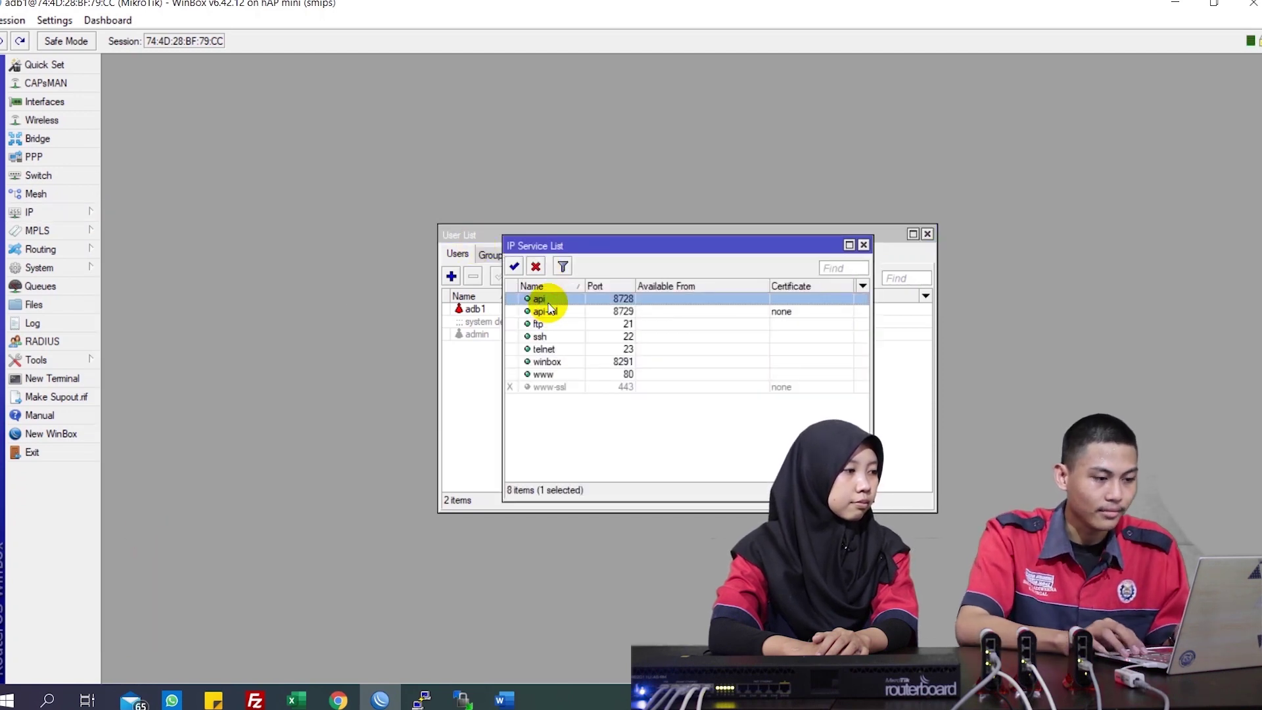
{"action": "key", "text": "shift+Down"}
{"action": "key", "text": "shift+Down"}
{"action": "key", "text": "shift+Down"}
{"action": "key", "text": "shift+Down"}
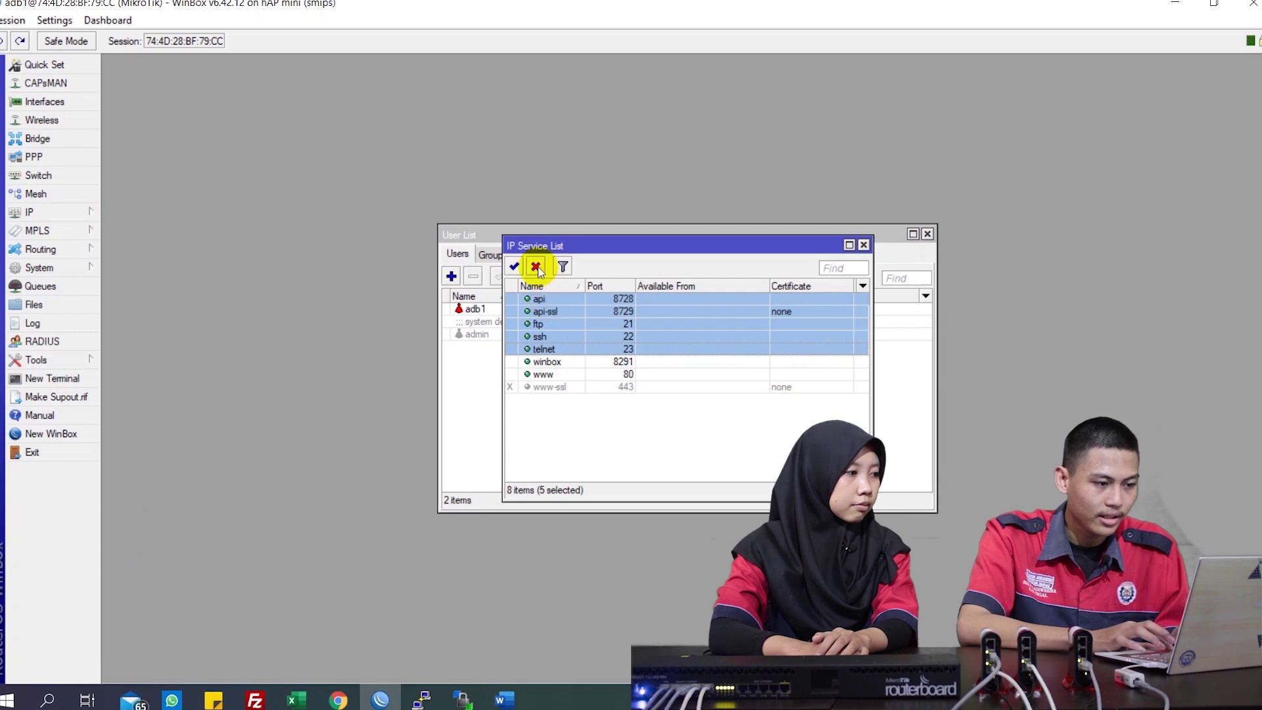
{"action": "left_click", "coordinate": [536, 268]}
{"action": "left_click", "coordinate": [543, 374]}
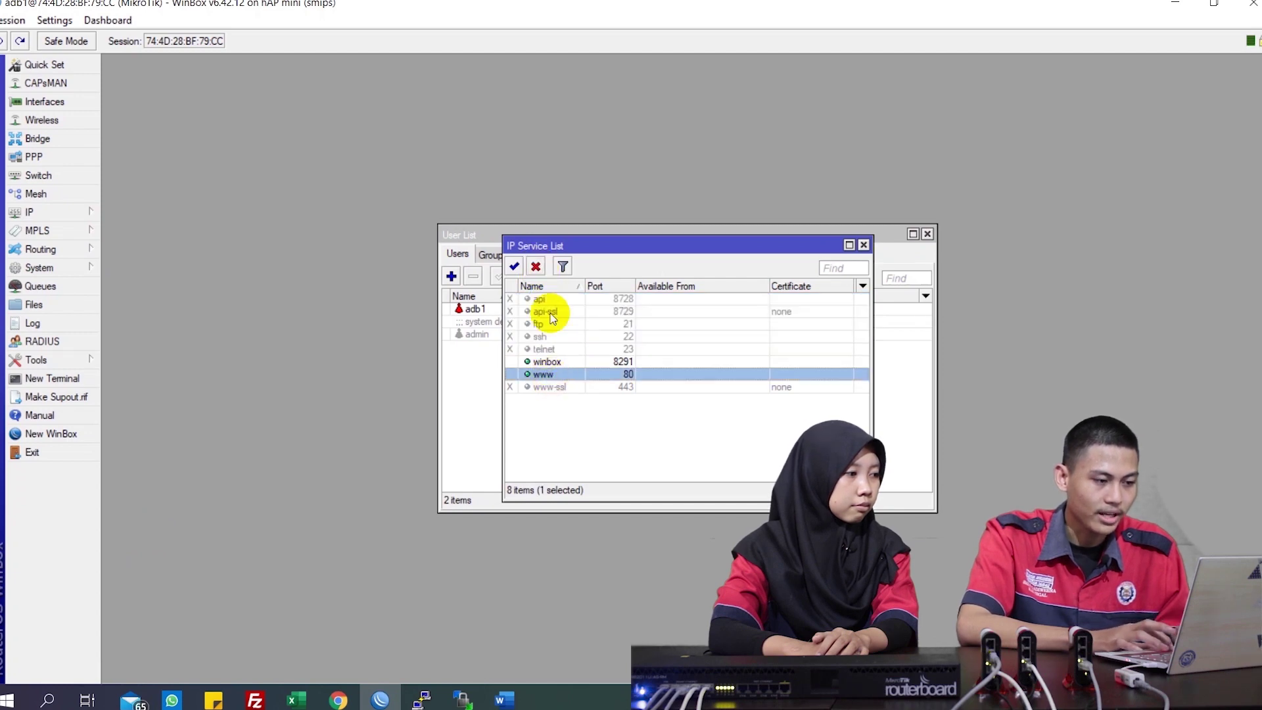
{"action": "left_click", "coordinate": [535, 266]}
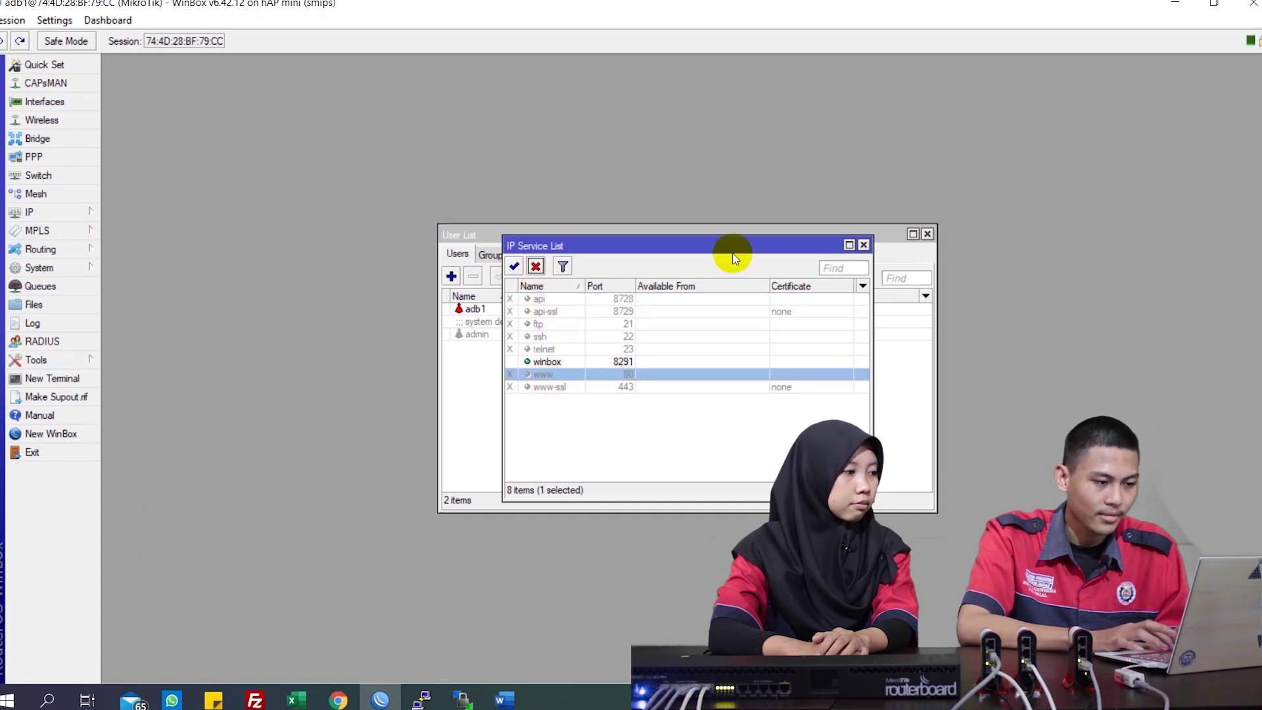
{"action": "left_click", "coordinate": [865, 246]}
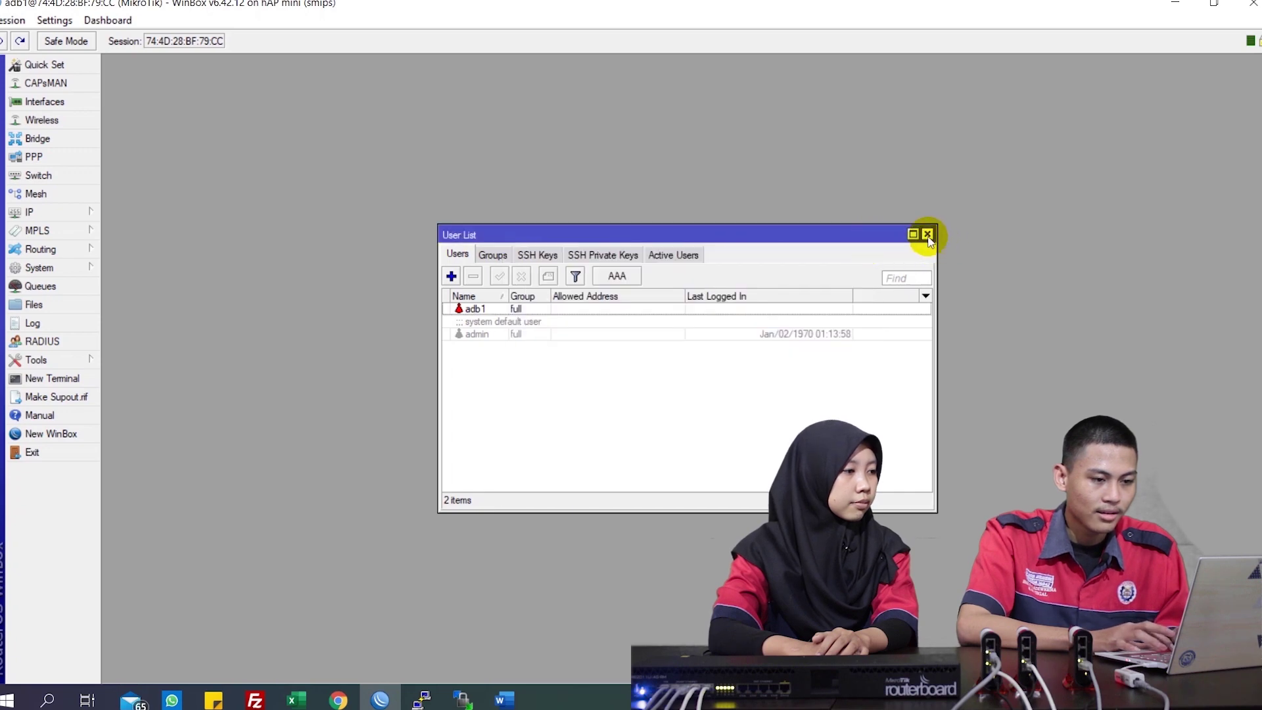
{"action": "left_click", "coordinate": [928, 234]}
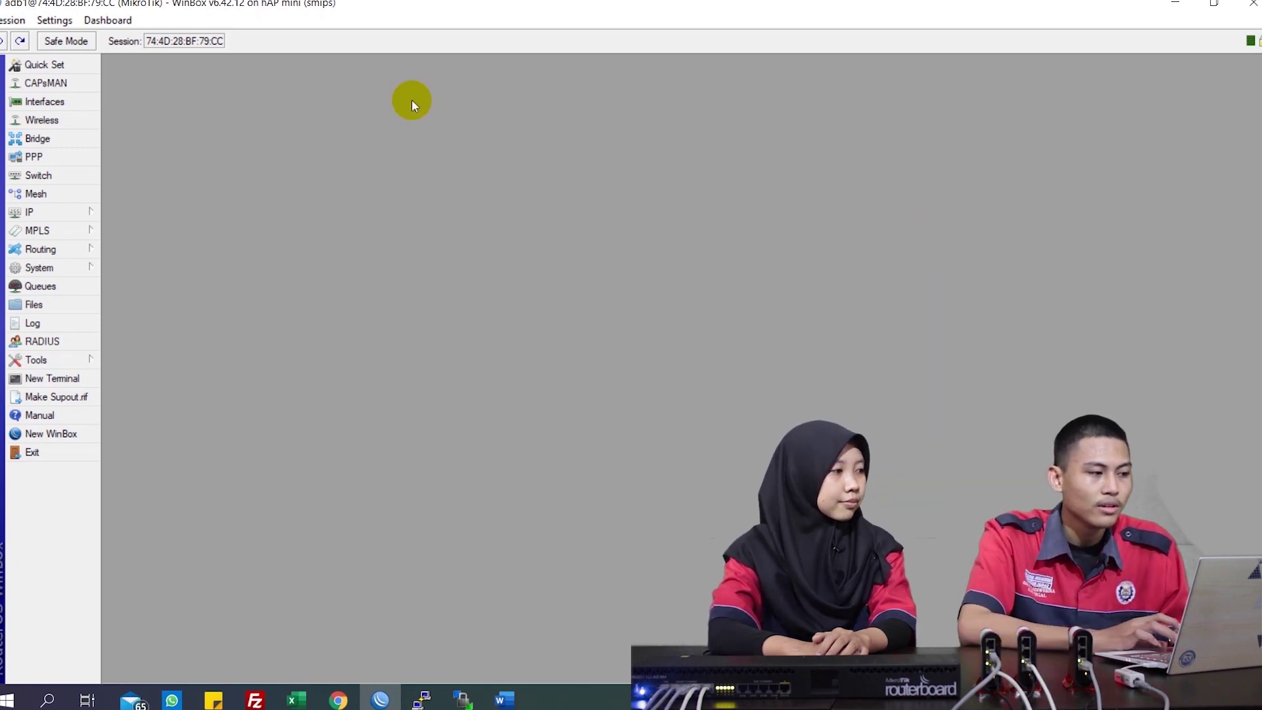
Give ether1 the comment ISP in the interface list
{"action": "left_click", "coordinate": [65, 100]}
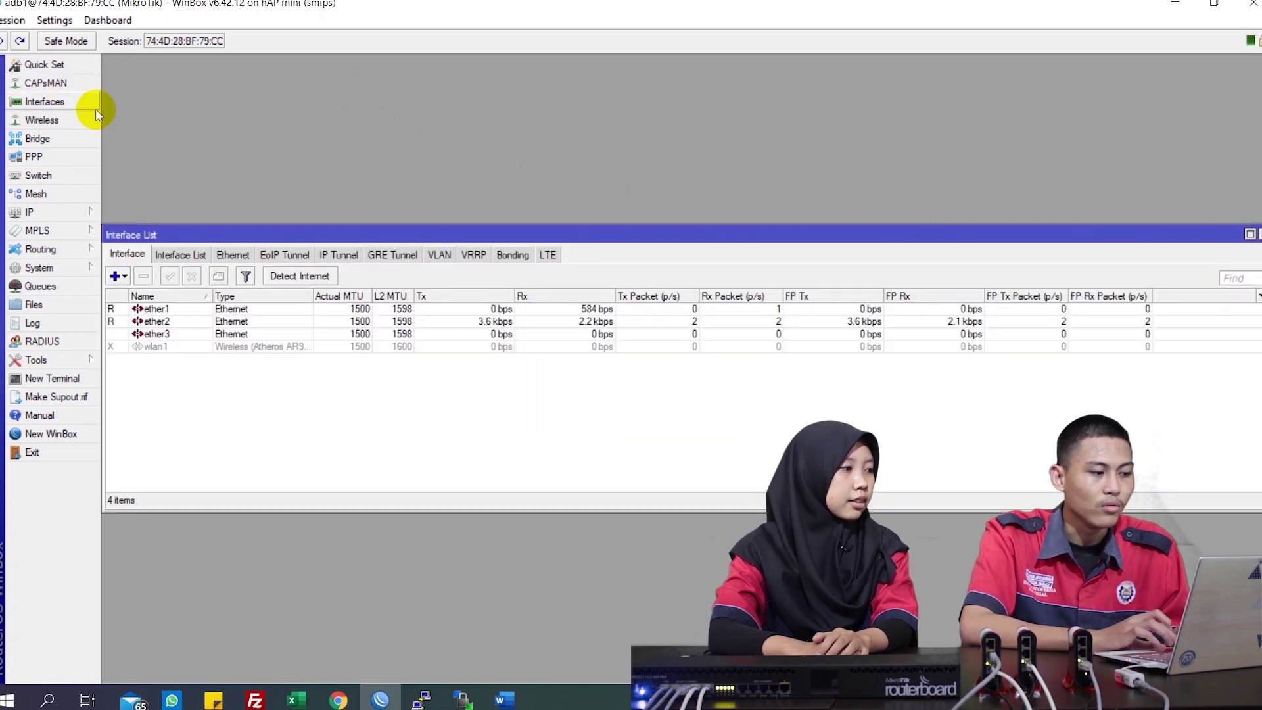
{"action": "left_click", "coordinate": [243, 308]}
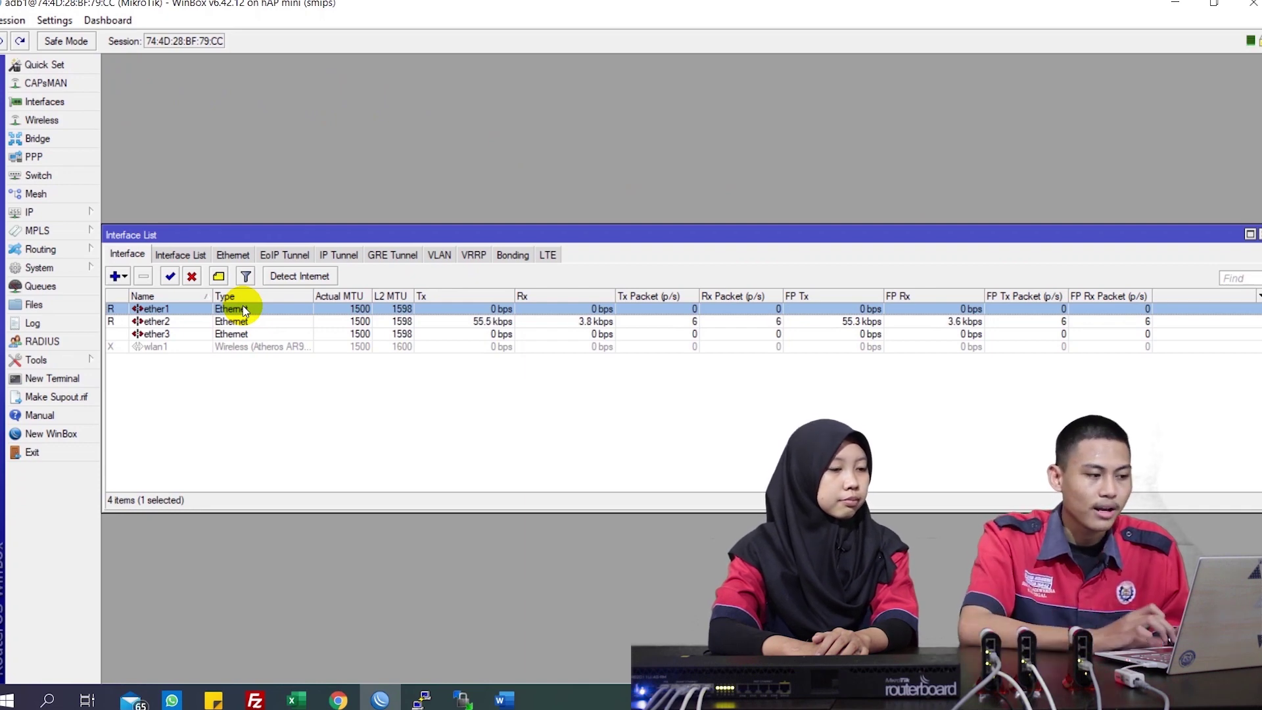
{"action": "left_click", "coordinate": [219, 279]}
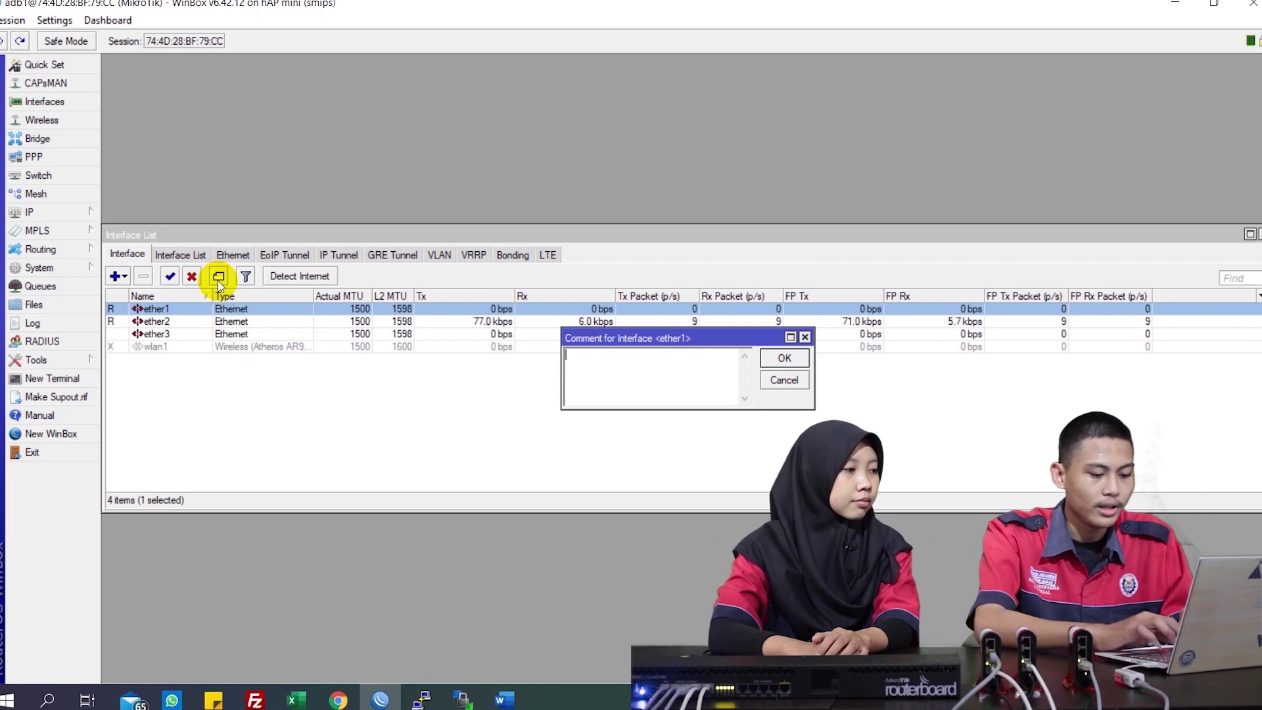
{"action": "type", "text": "ISP"}
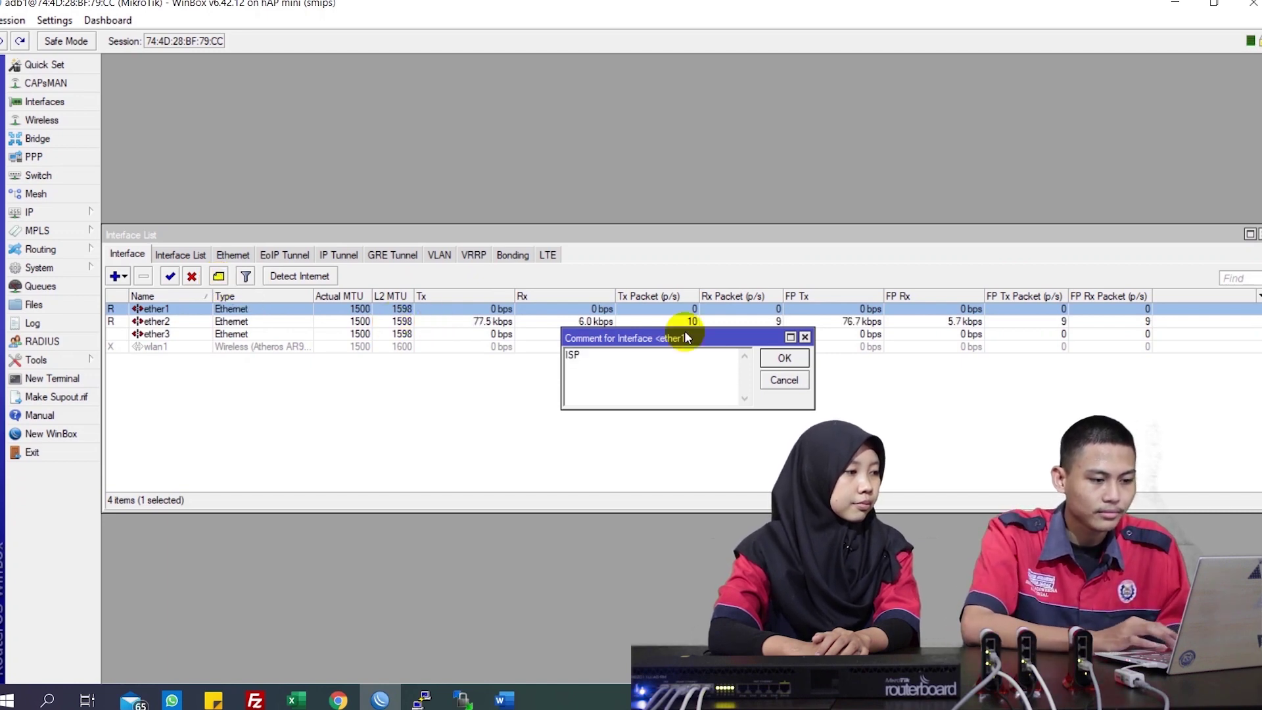
{"action": "left_click", "coordinate": [799, 359]}
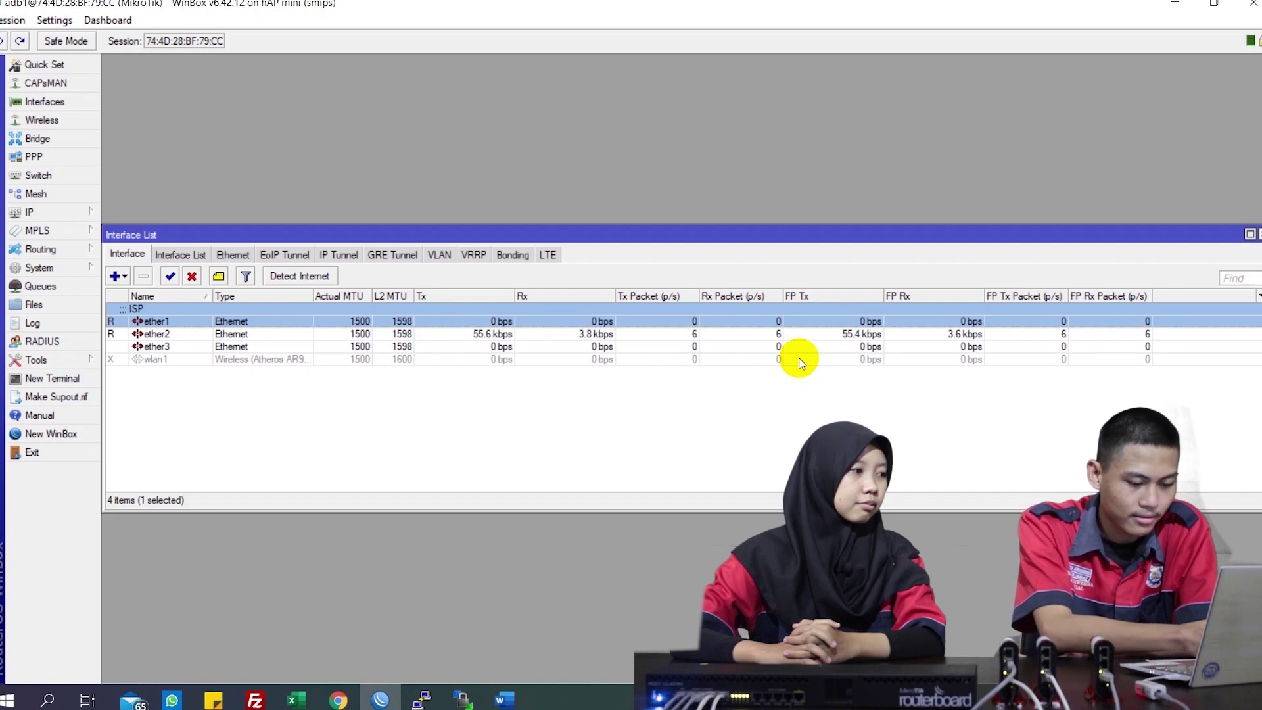
{"action": "left_click", "coordinate": [800, 360]}
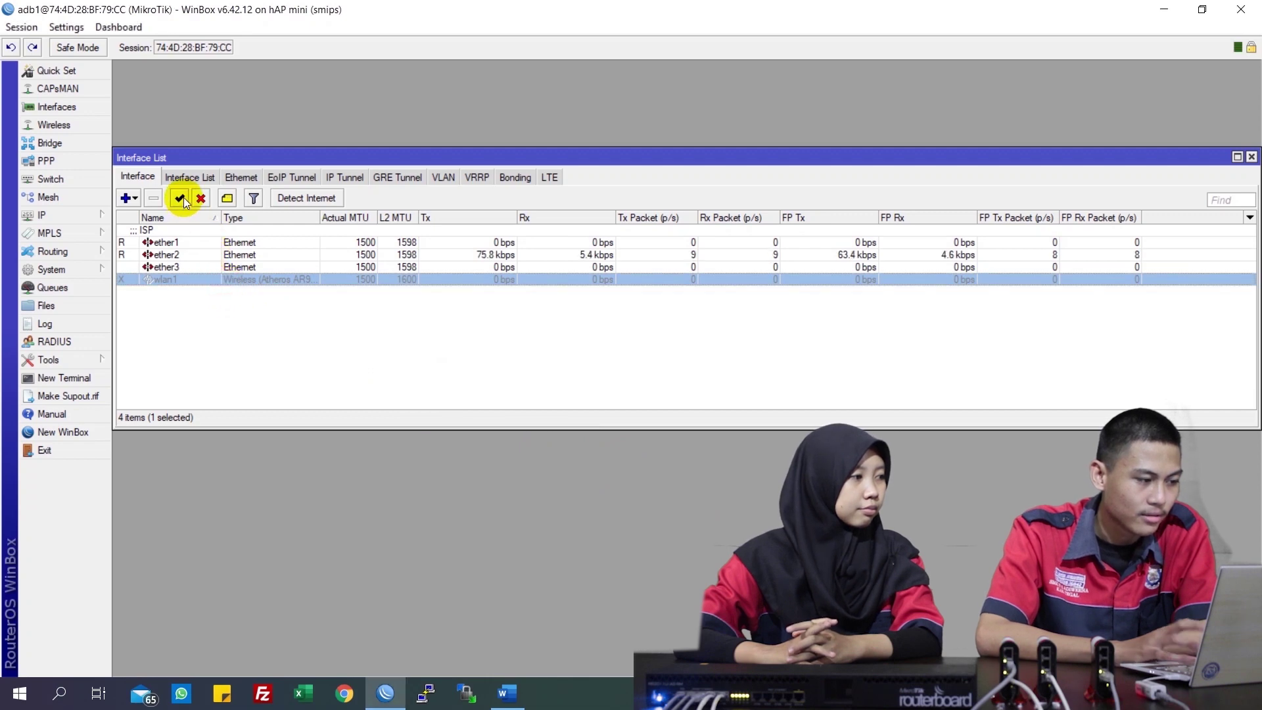
Enable wlan1 and open its wireless settings
{"action": "left_click", "coordinate": [181, 199]}
{"action": "double_click", "coordinate": [211, 280]}
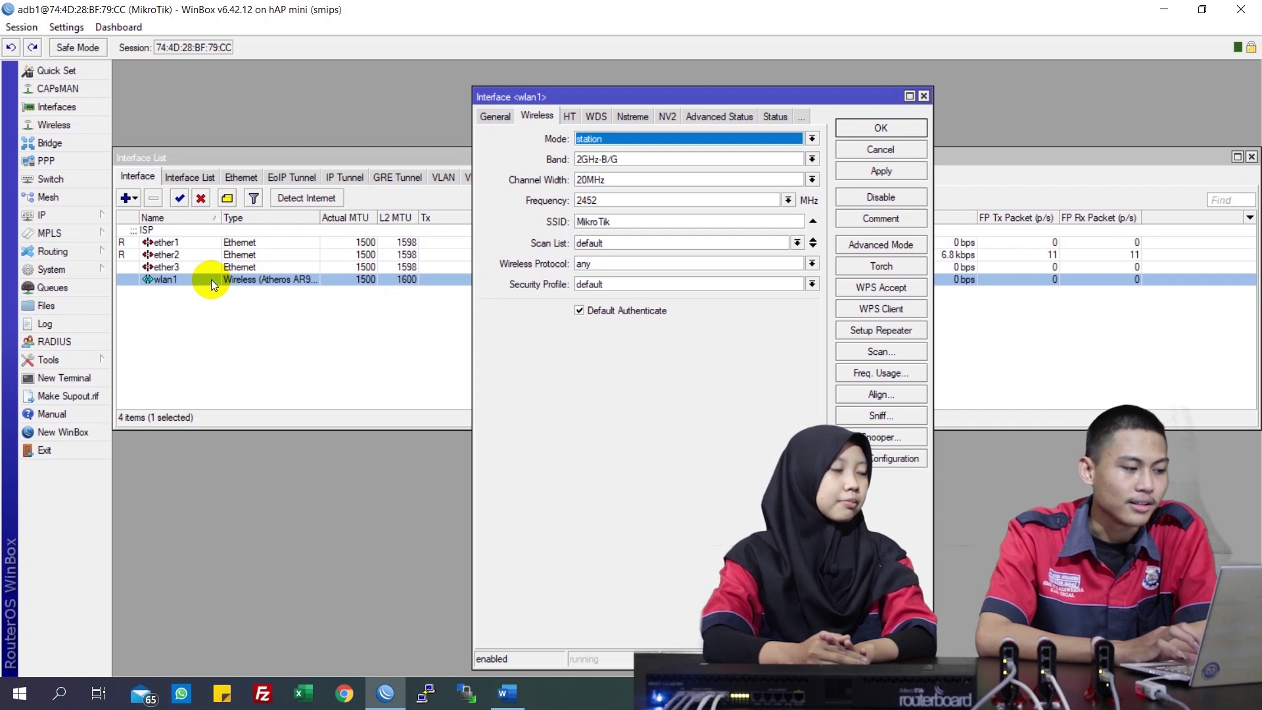
{"action": "left_click", "coordinate": [494, 117]}
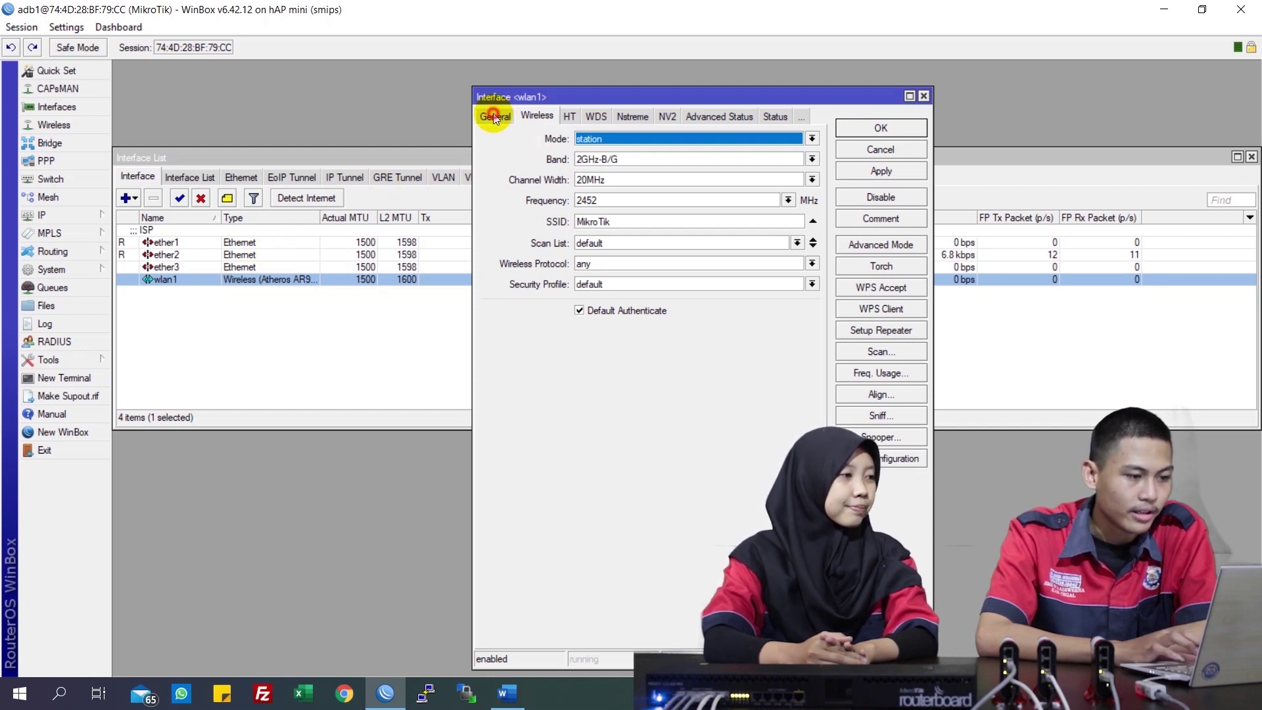
{"action": "left_click", "coordinate": [536, 116]}
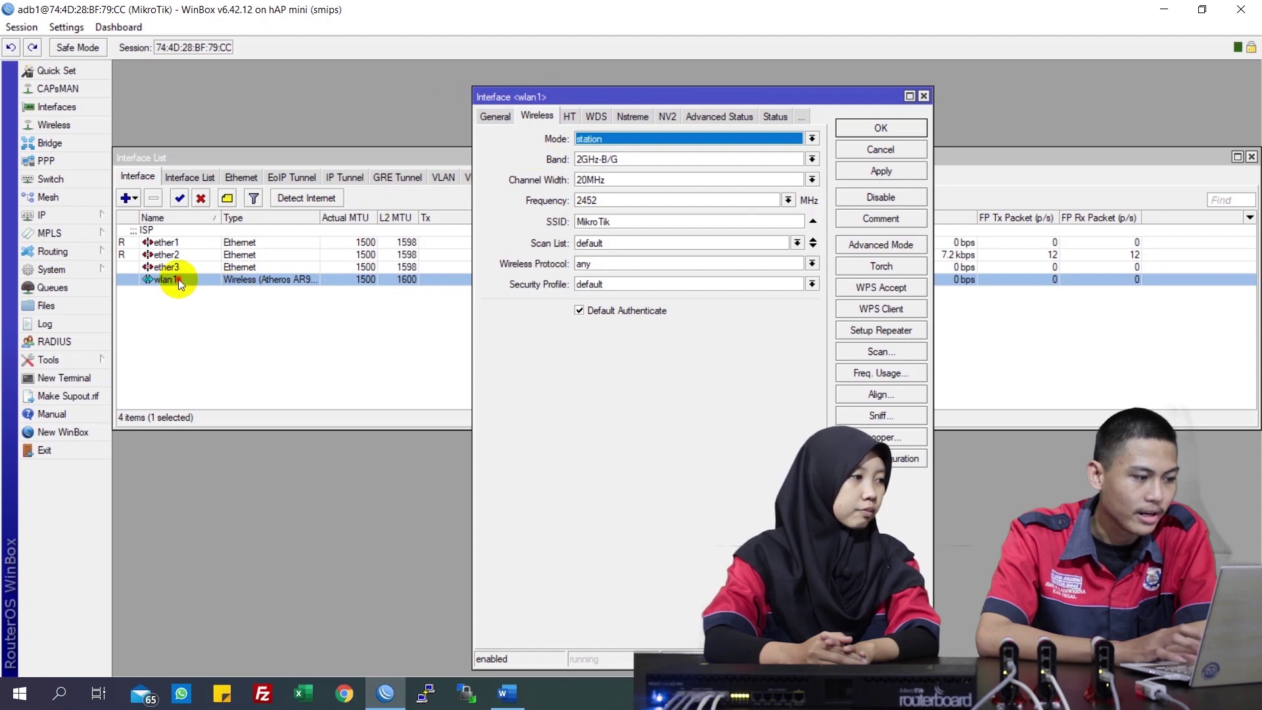
Set wlan1 to ap bridge mode on the 2GHz-B/G/N band
{"action": "left_click", "coordinate": [678, 140]}
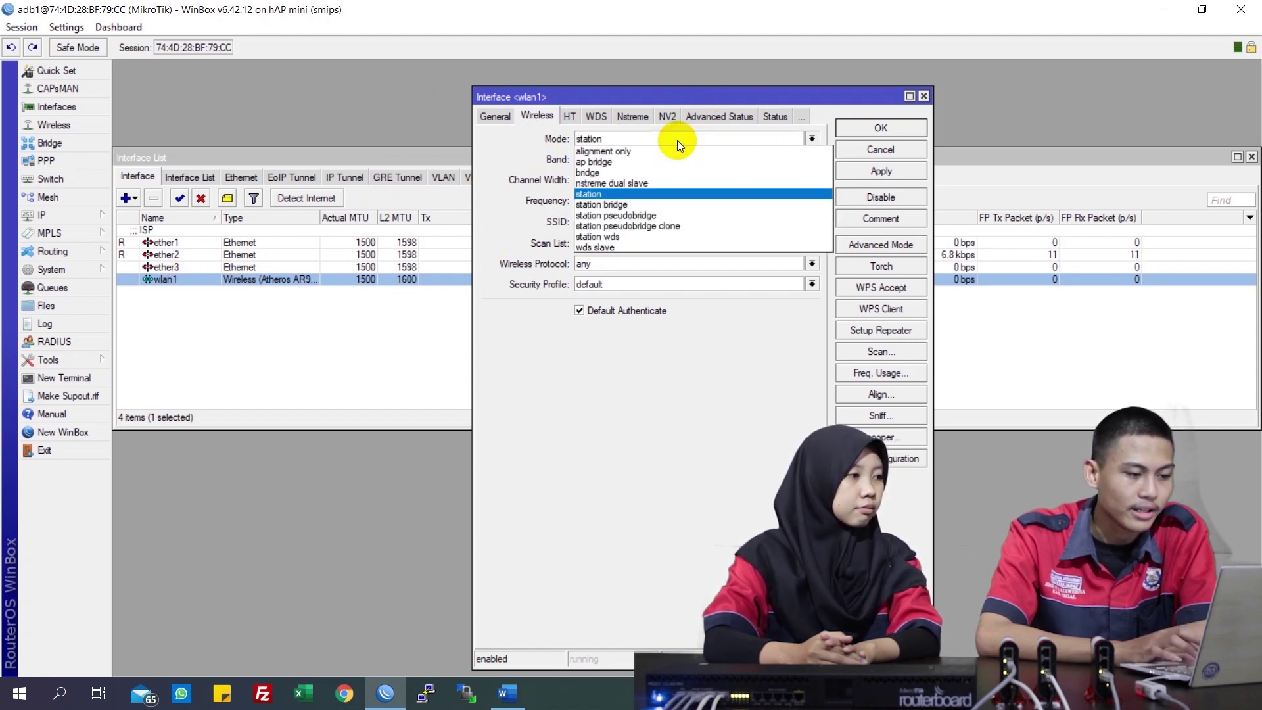
{"action": "left_click", "coordinate": [665, 164]}
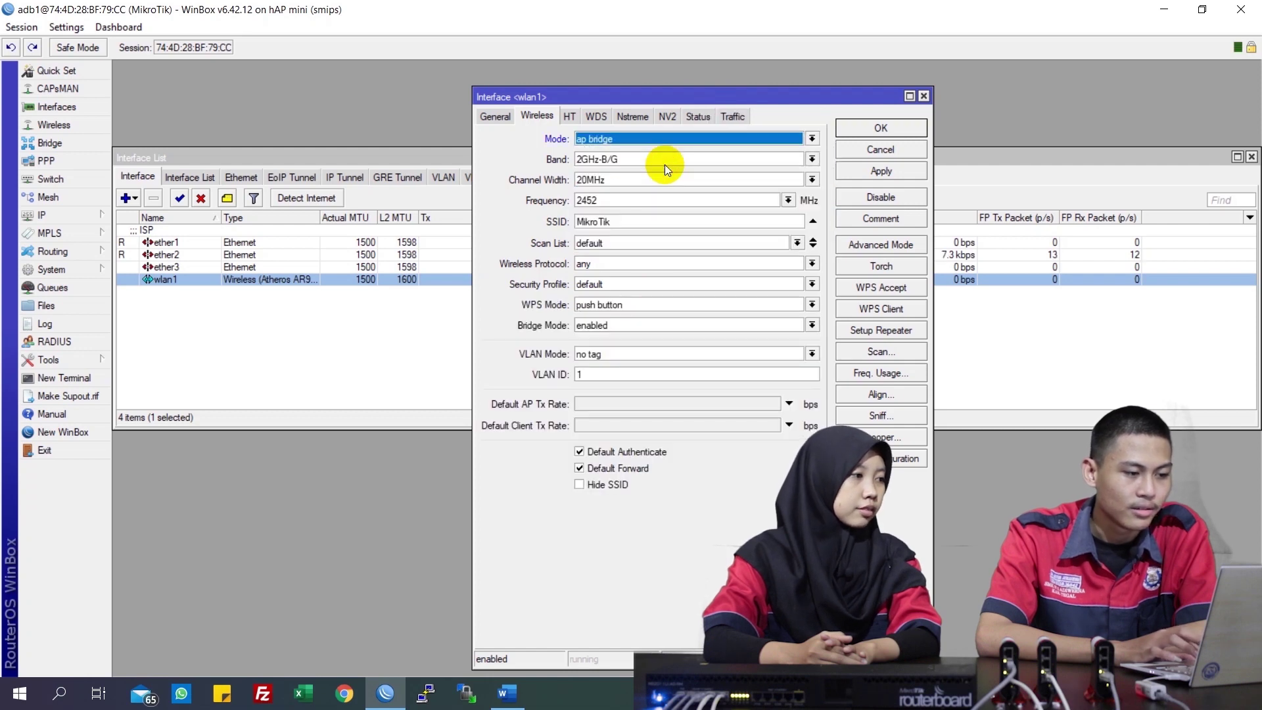
{"action": "left_click", "coordinate": [692, 163]}
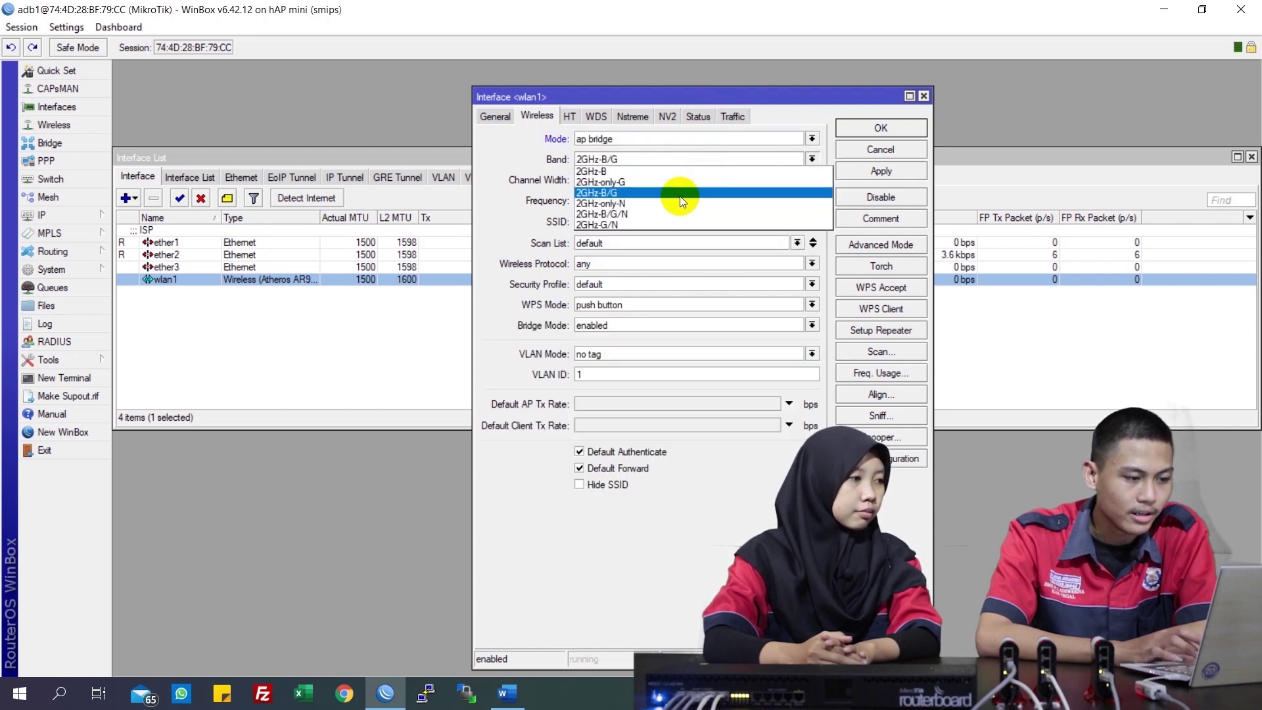
{"action": "left_click", "coordinate": [677, 214]}
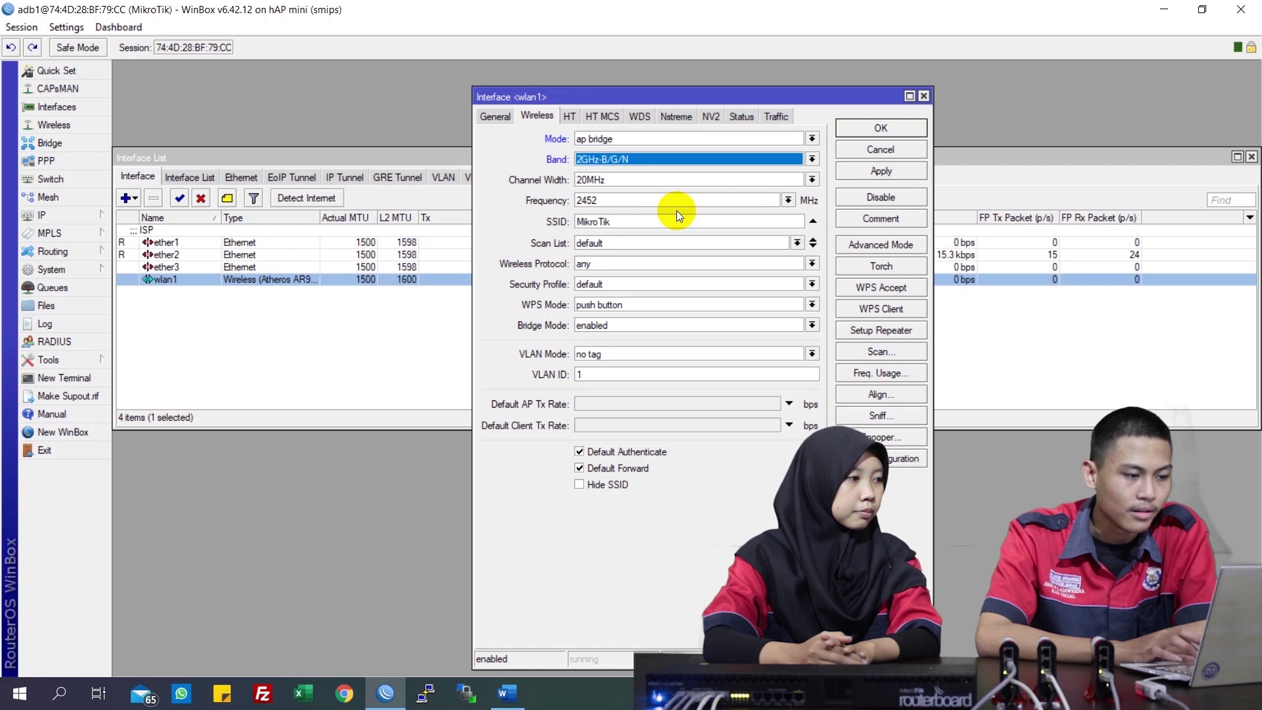
{"action": "left_click", "coordinate": [701, 201]}
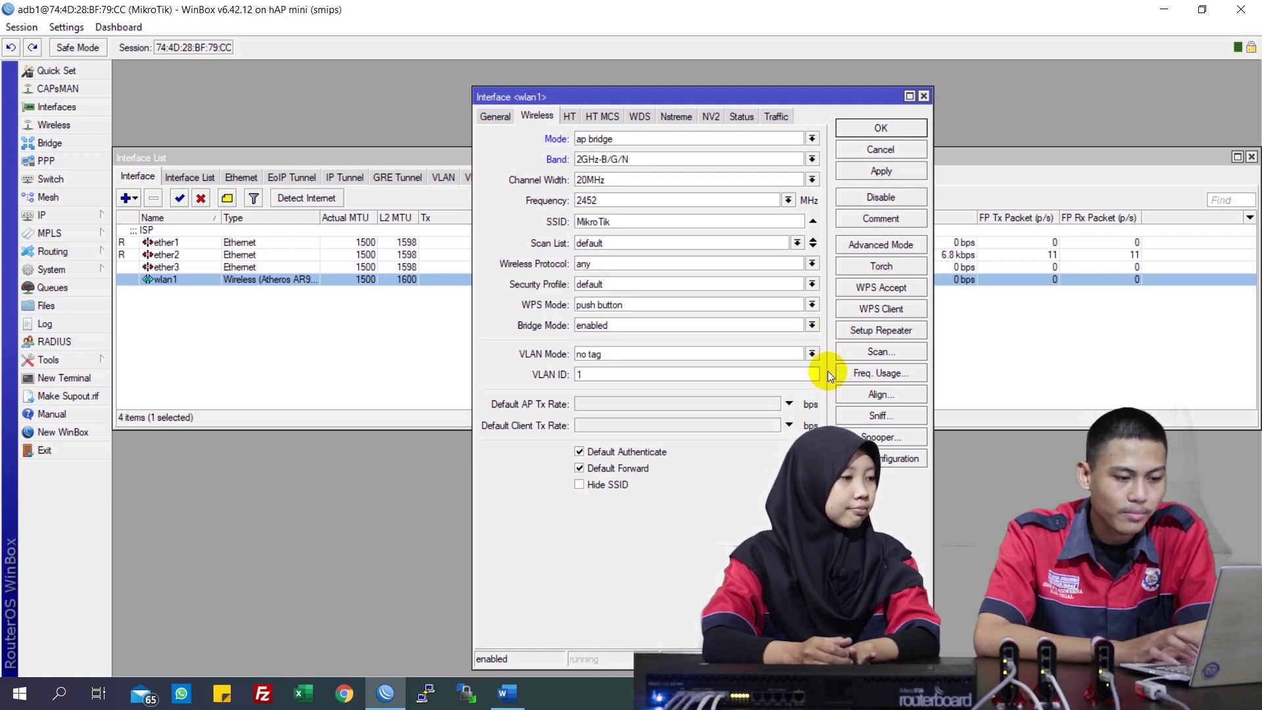
Run a frequency usage scan on wlan1, showing 11 channels with 2447 MHz busiest at 76.3%
{"action": "left_click", "coordinate": [865, 376]}
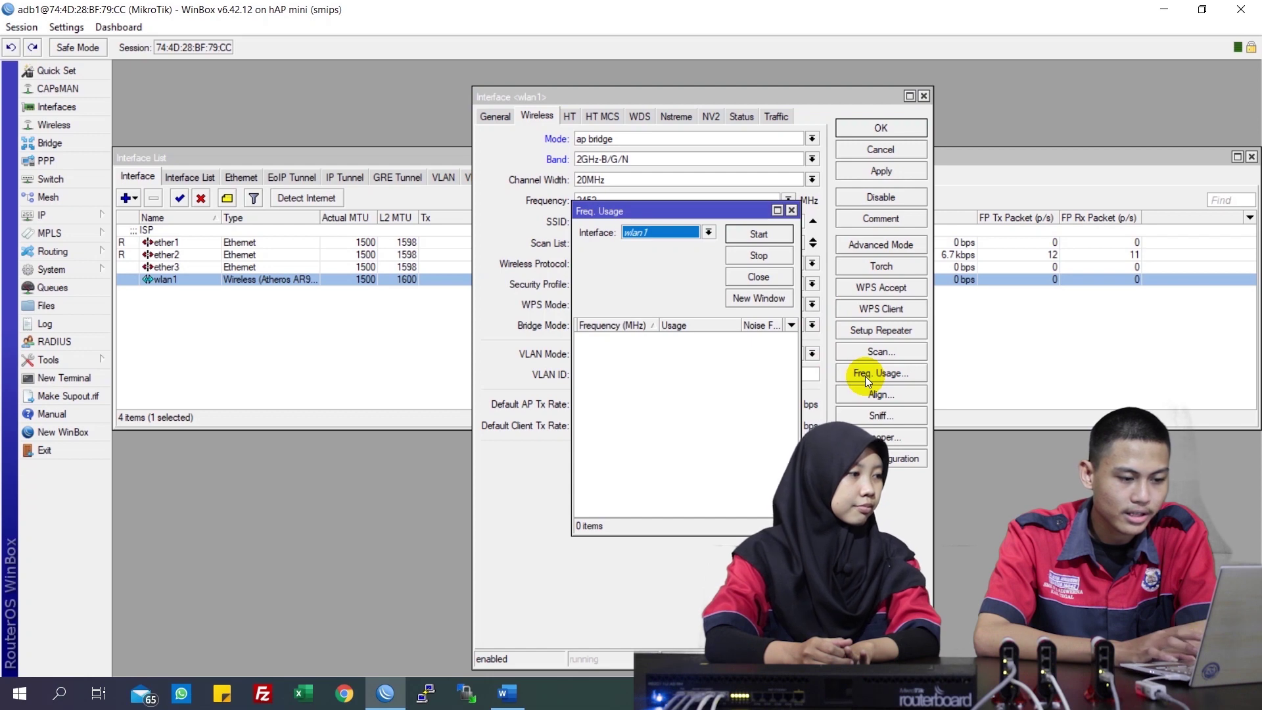
{"action": "left_click", "coordinate": [685, 231]}
{"action": "left_click", "coordinate": [688, 237]}
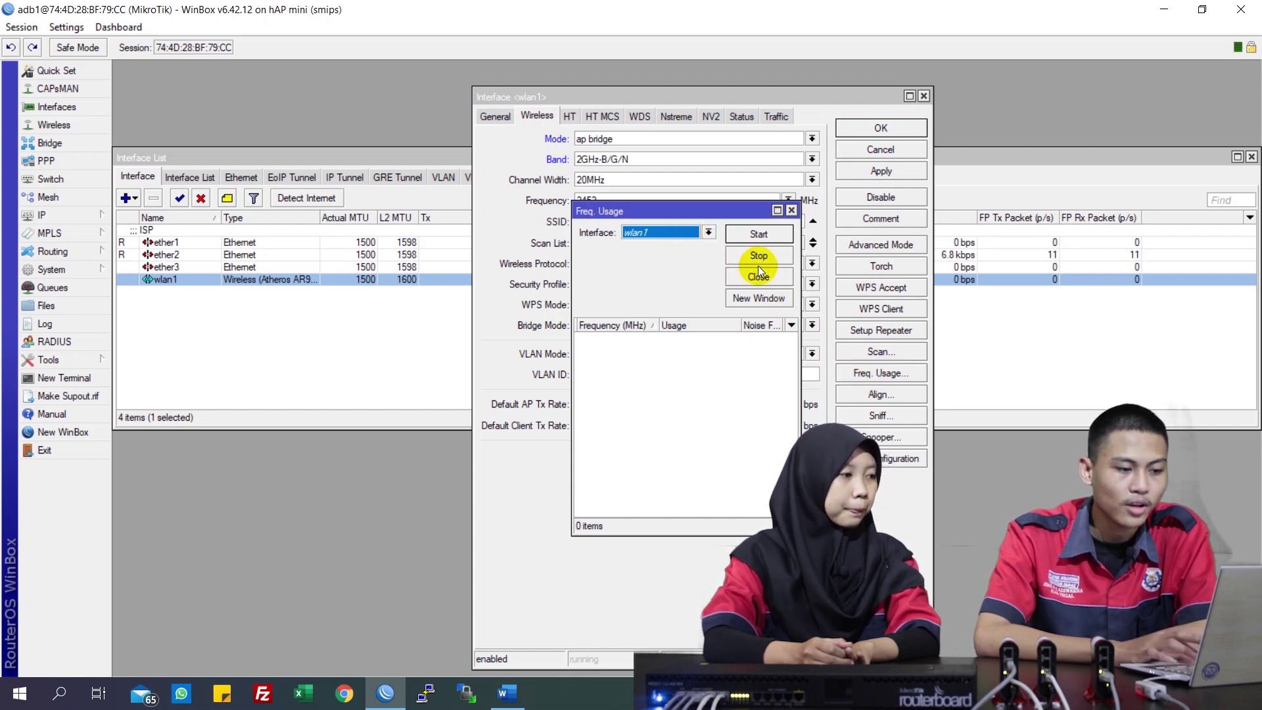
{"action": "left_click", "coordinate": [765, 235]}
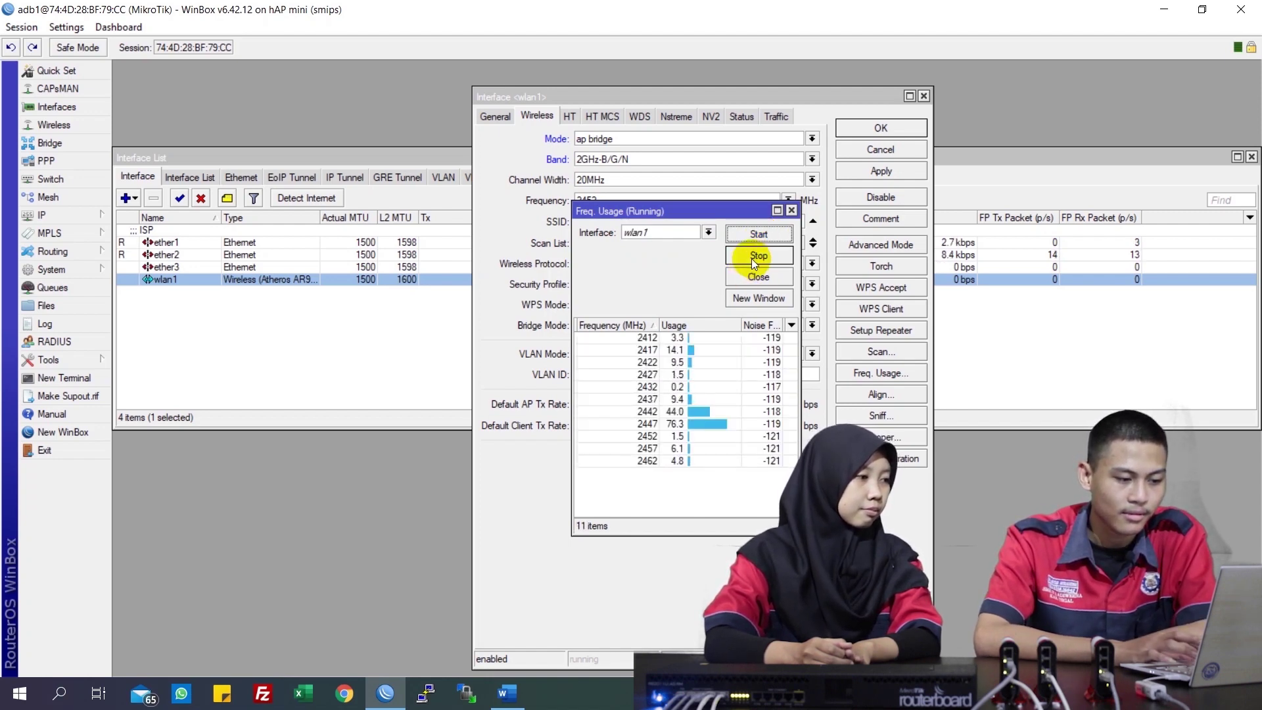
{"action": "left_click", "coordinate": [755, 263]}
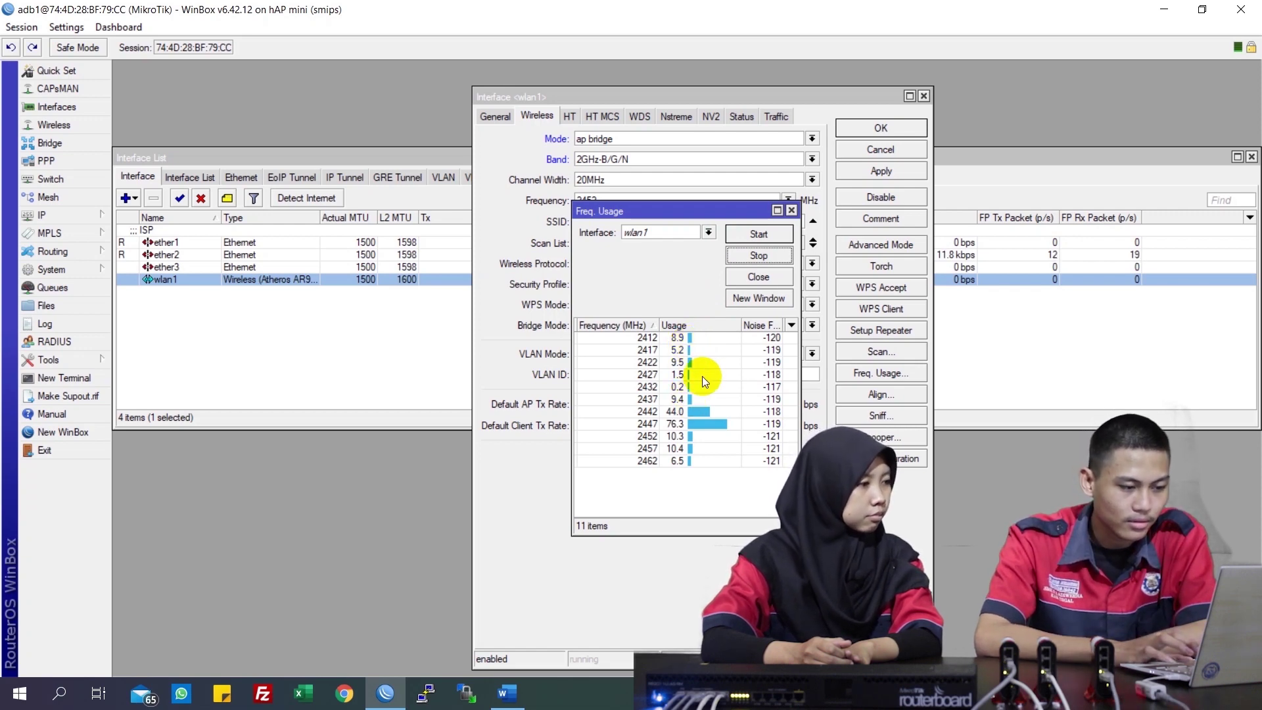
Close the usage scan and set wlan1's frequency to 2432 MHz
{"action": "left_click", "coordinate": [791, 209]}
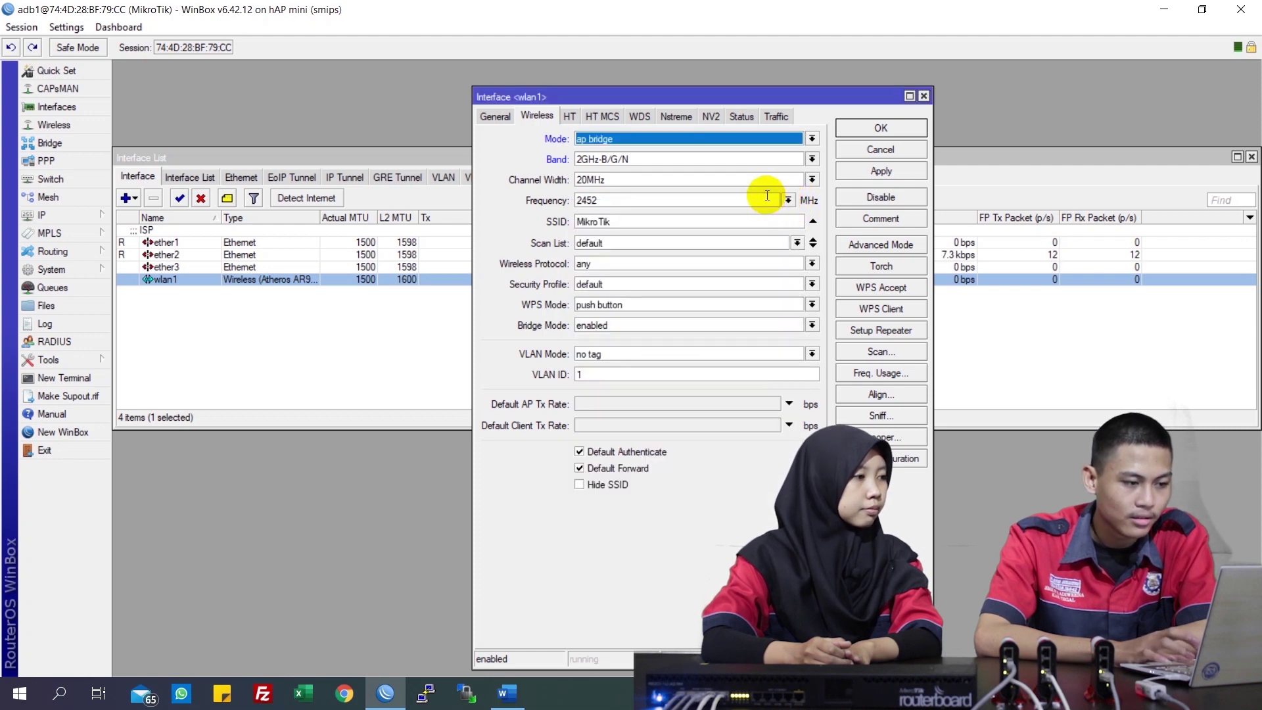
{"action": "left_click", "coordinate": [767, 196]}
{"action": "left_click", "coordinate": [788, 200]}
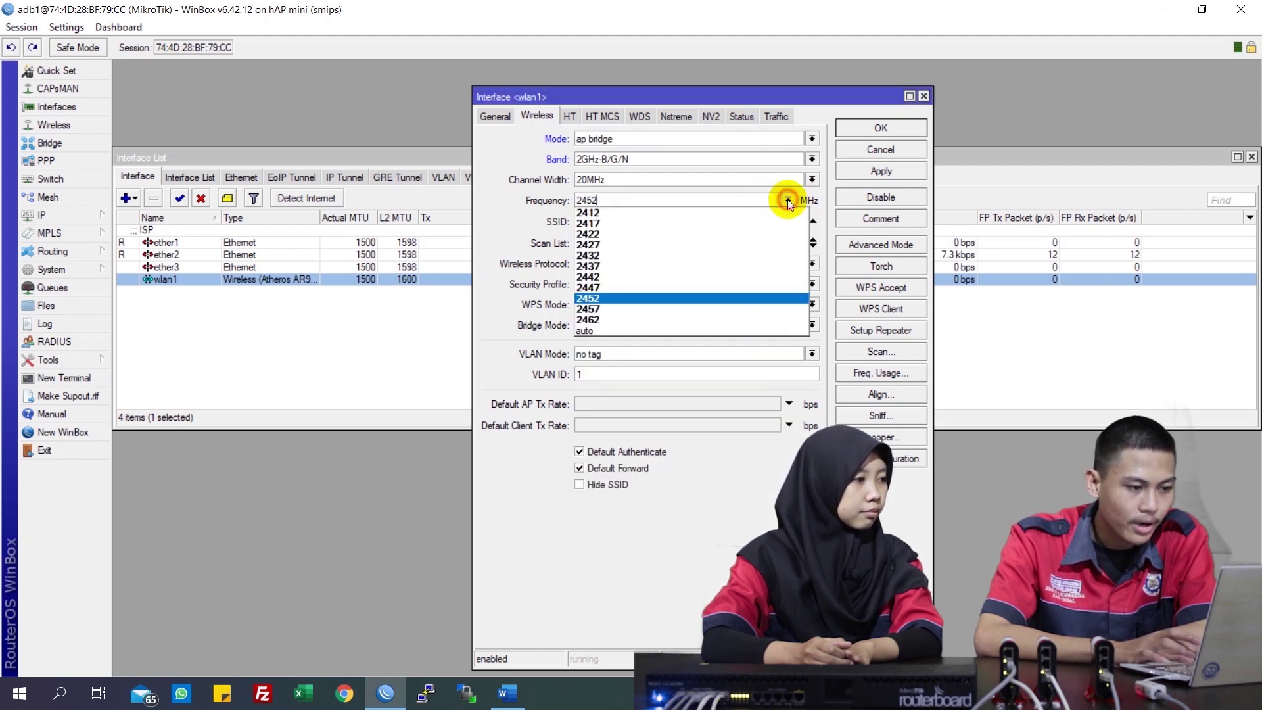
{"action": "left_click", "coordinate": [736, 255]}
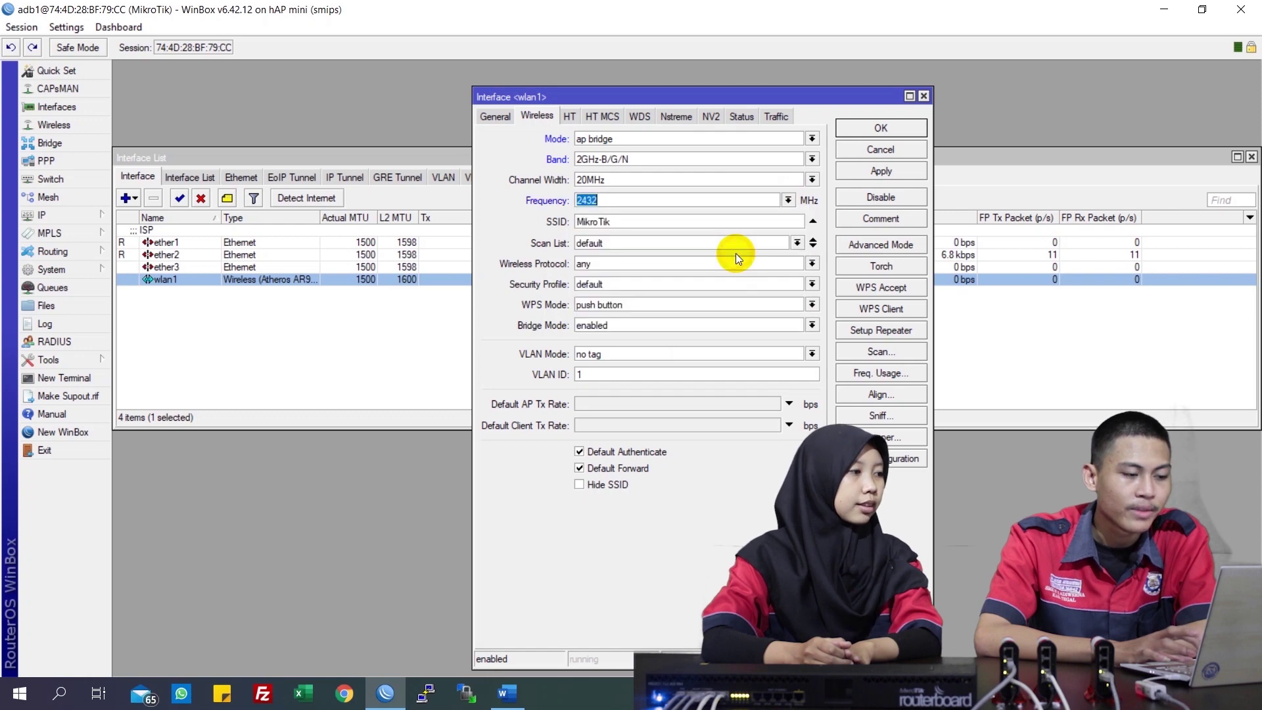
Change wlan1's SSID from MikroTik to ADB1
{"action": "left_click", "coordinate": [745, 225]}
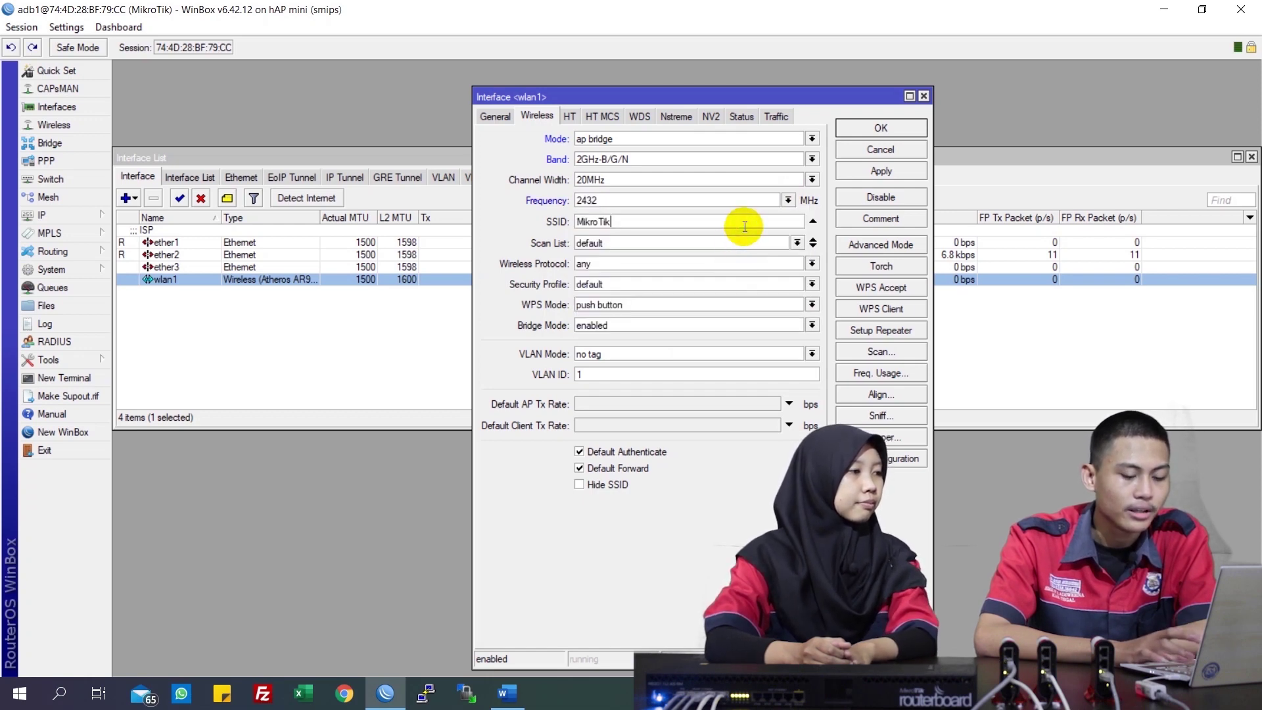
{"action": "key", "text": "BackSpace"}
{"action": "key", "text": "BackSpace"}
{"action": "key", "text": "BackSpace"}
{"action": "key", "text": "BackSpace"}
{"action": "key", "text": "BackSpace"}
{"action": "key", "text": "BackSpace"}
{"action": "key", "text": "BackSpace"}
{"action": "key", "text": "BackSpace"}
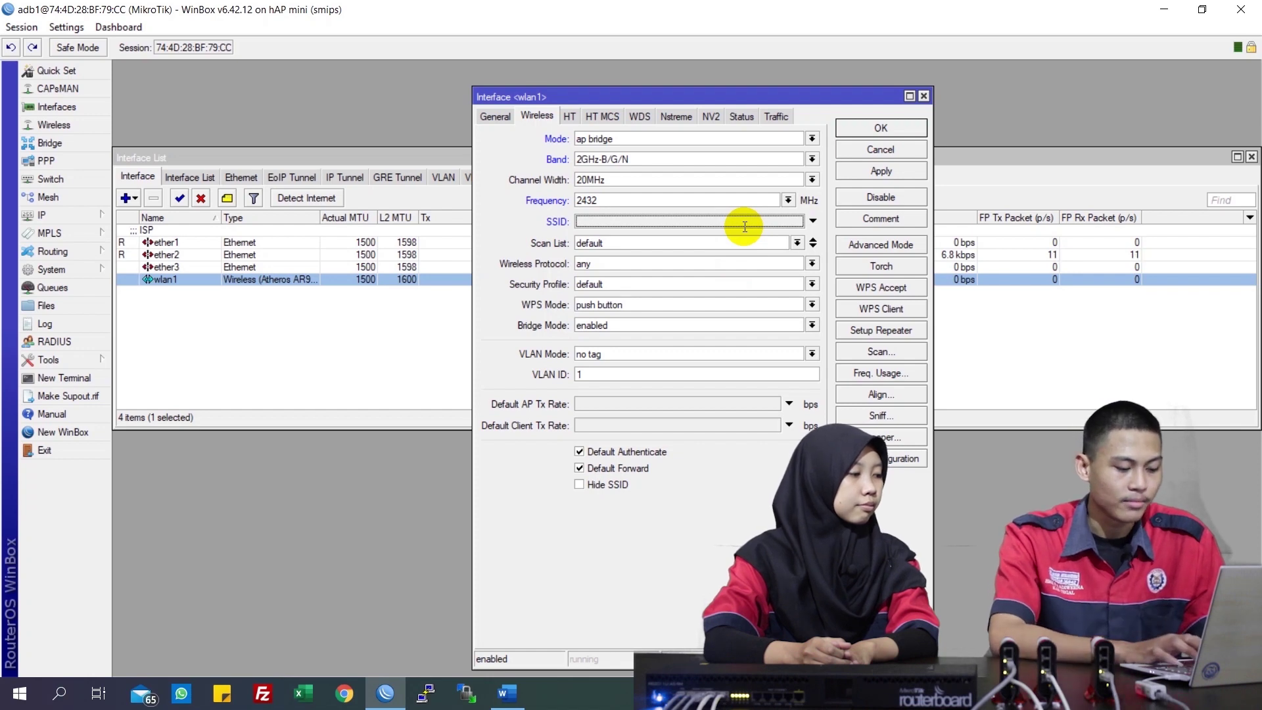
{"action": "type", "text": "ADB1"}
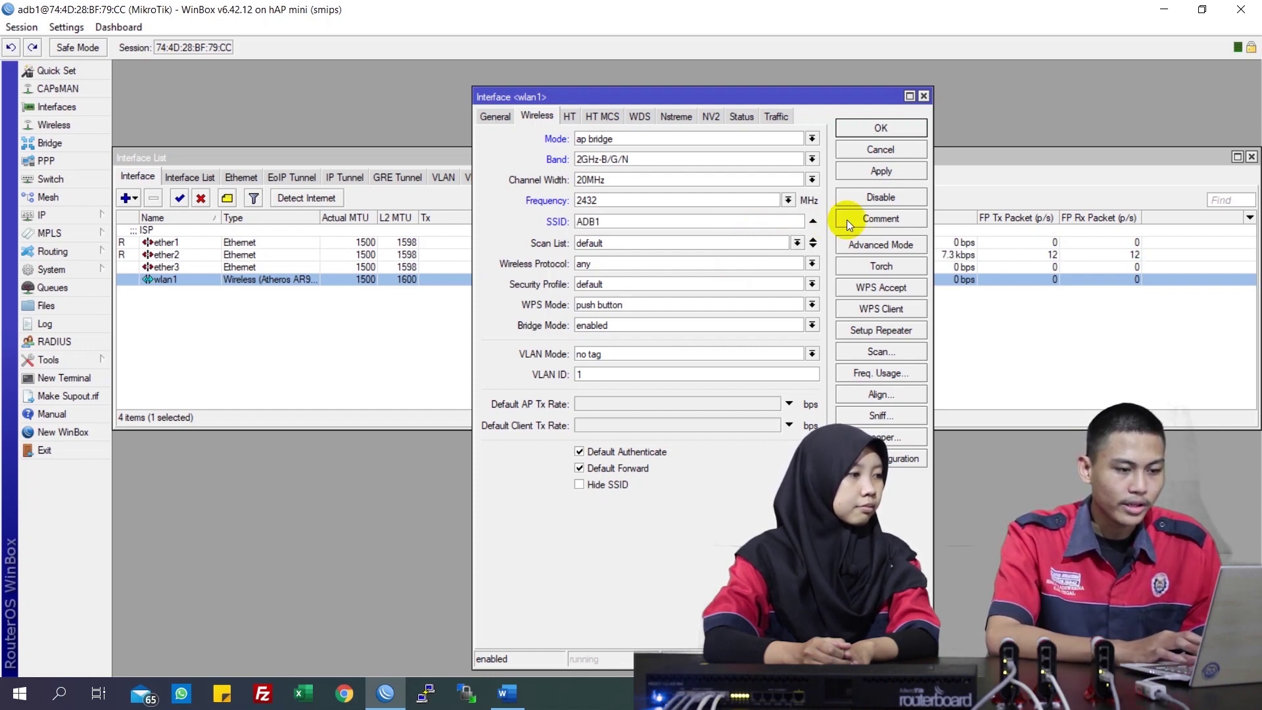
Save wlan1's wireless settings and create bridge1 with STP set to none
{"action": "left_click", "coordinate": [881, 128]}
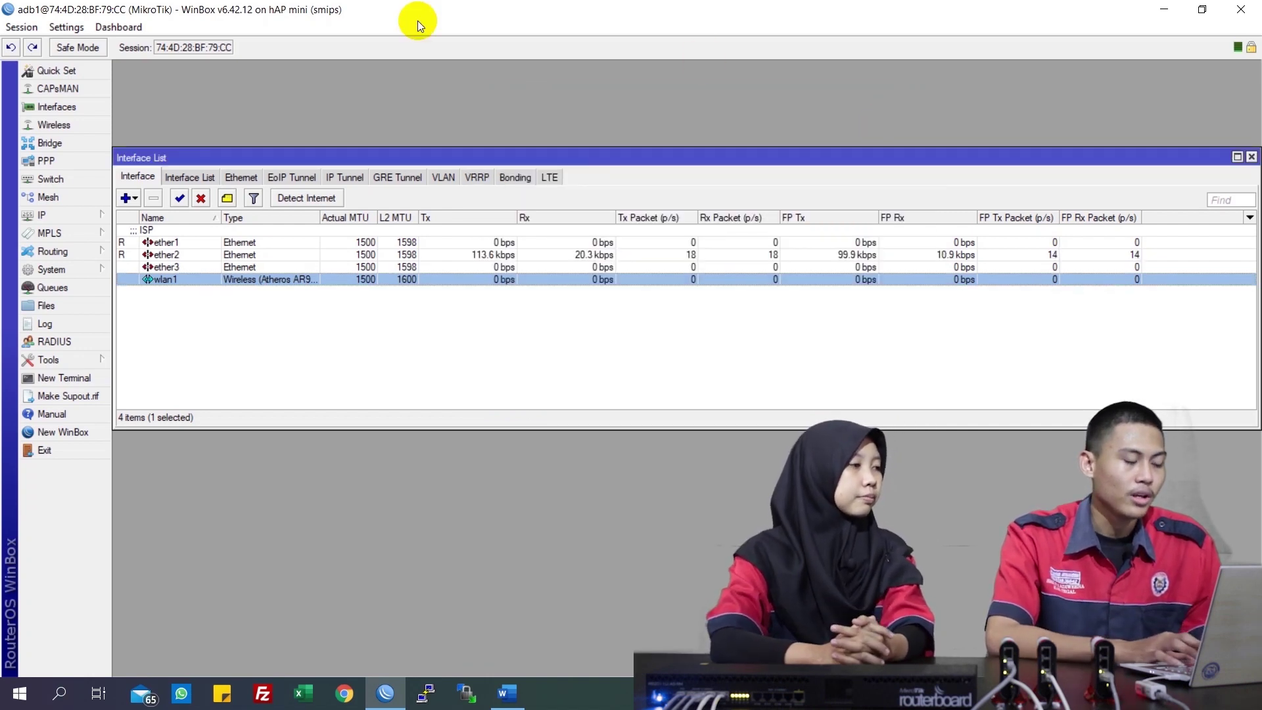
{"action": "left_click", "coordinate": [89, 142]}
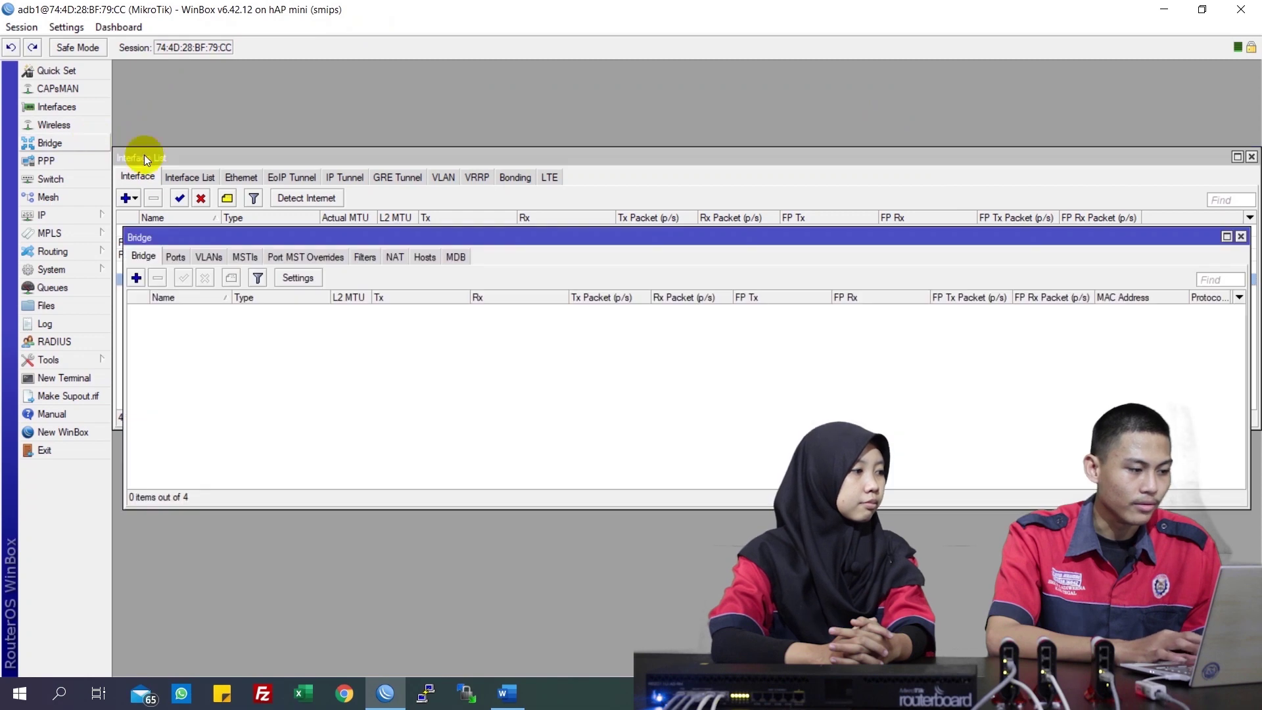
{"action": "left_click", "coordinate": [136, 278]}
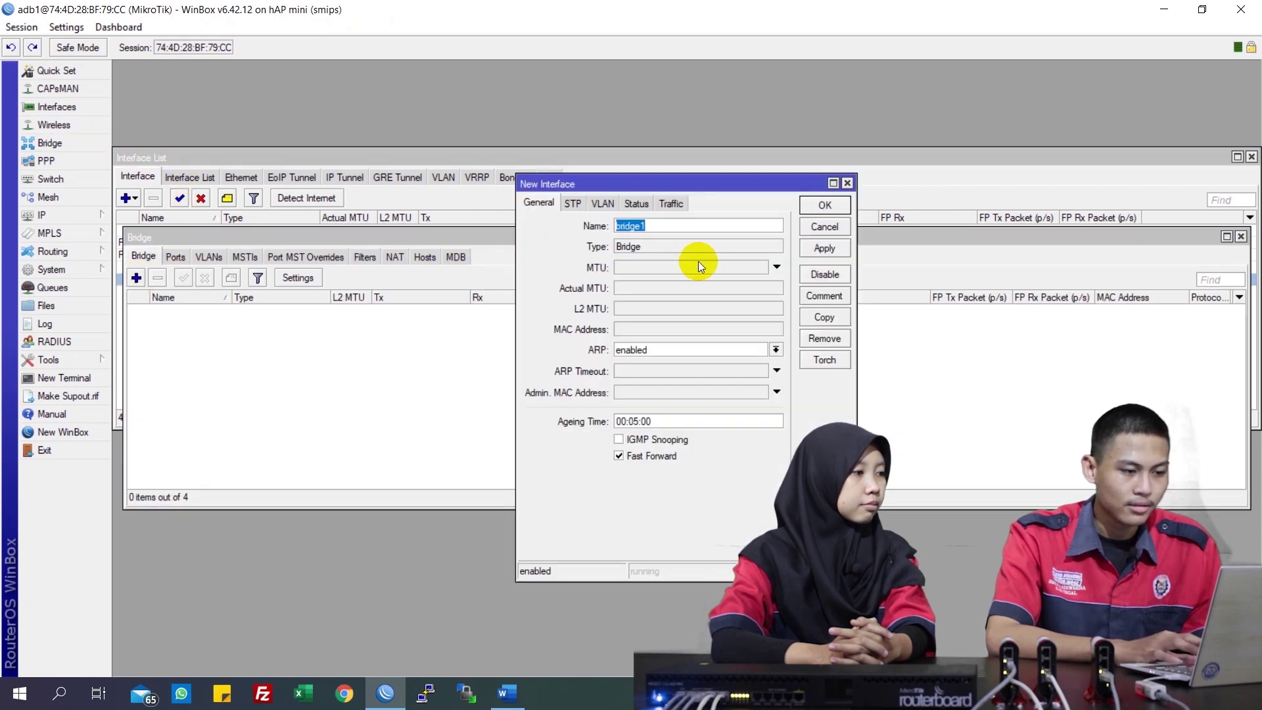
{"action": "left_click", "coordinate": [572, 205]}
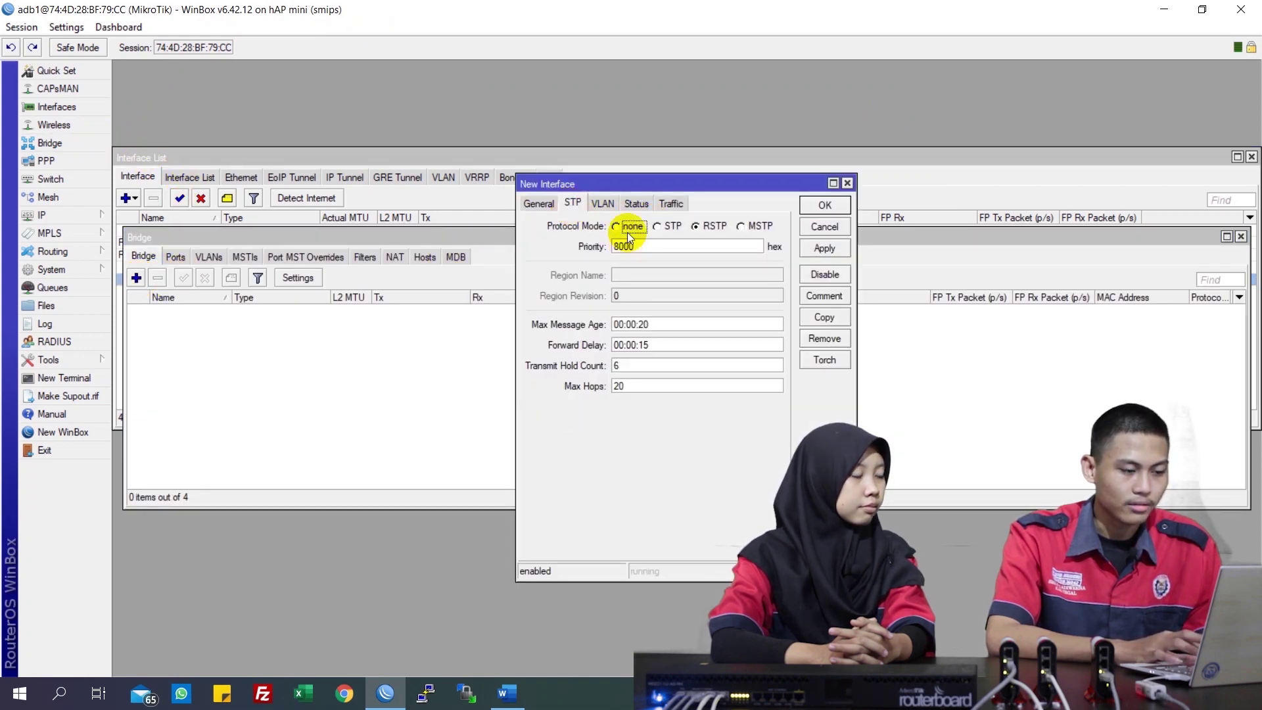
{"action": "left_click", "coordinate": [836, 208]}
Add wlan1 as a port of bridge1
{"action": "left_click", "coordinate": [183, 256]}
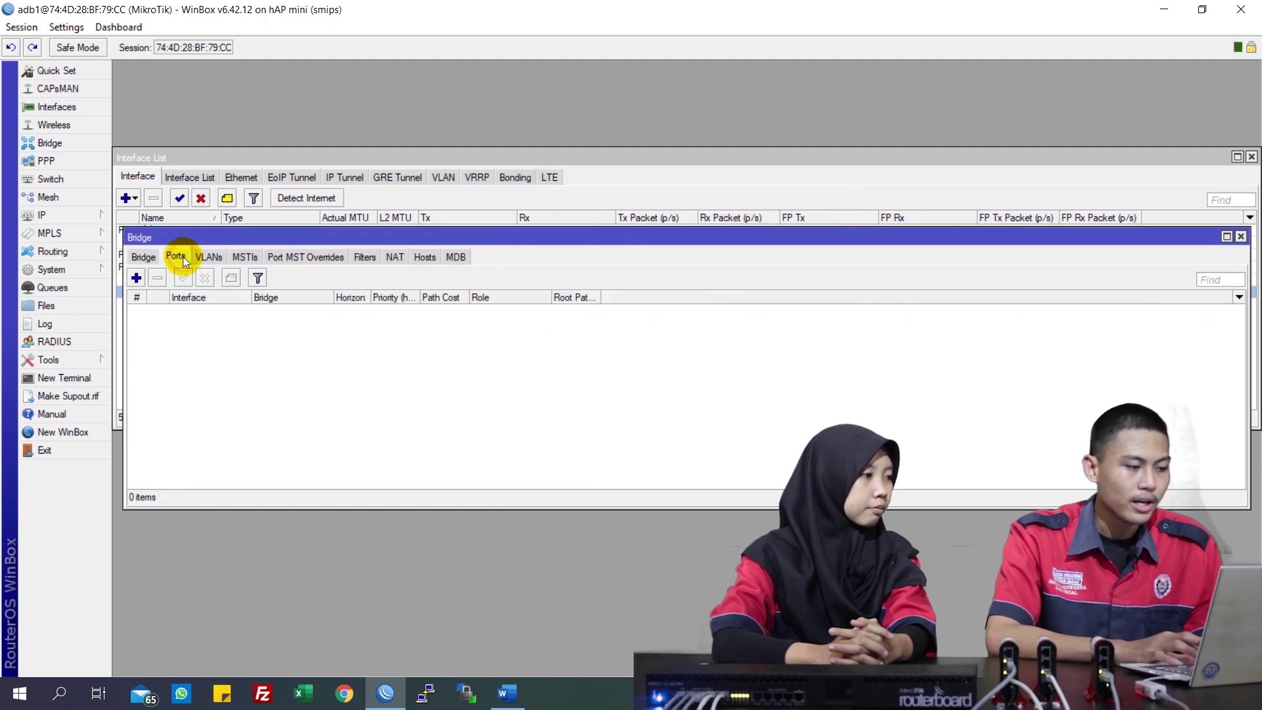
{"action": "left_click", "coordinate": [137, 277]}
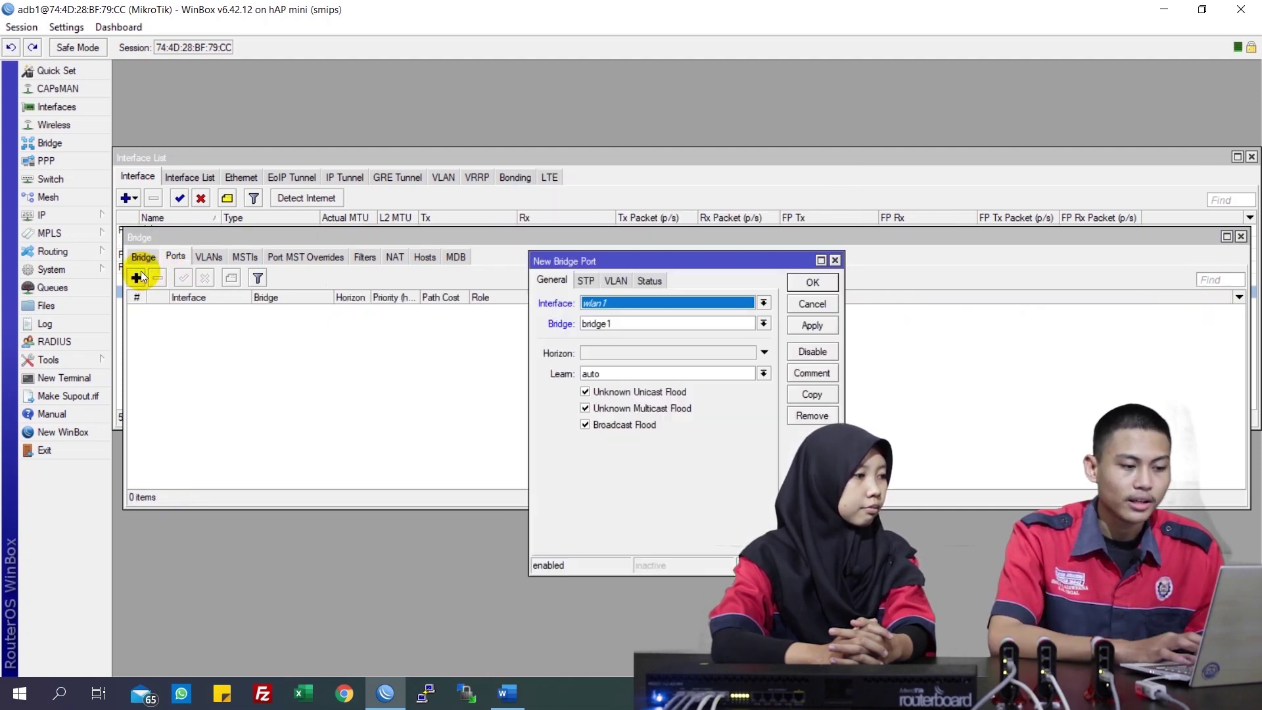
{"action": "left_click", "coordinate": [801, 325]}
{"action": "left_click", "coordinate": [813, 282]}
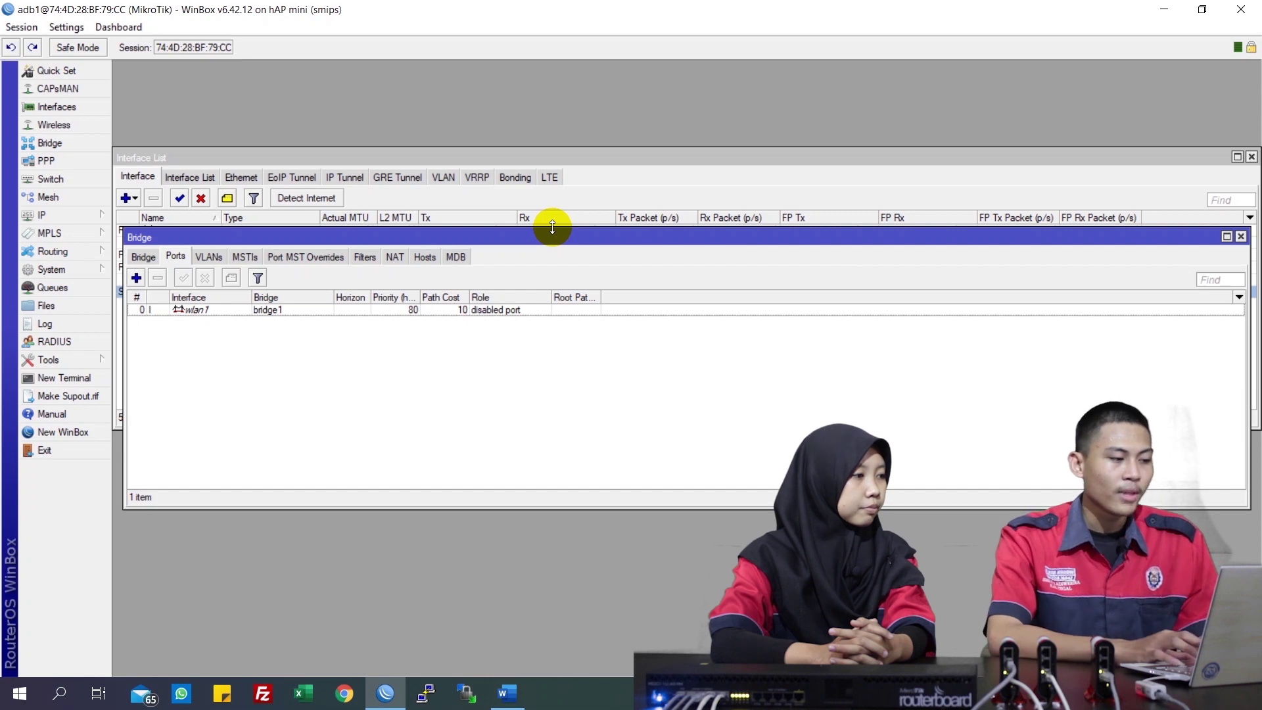
Add IP address 192.168.70.2/24 on ether1 in the address list
{"action": "left_click", "coordinate": [69, 220]}
{"action": "left_click", "coordinate": [132, 249]}
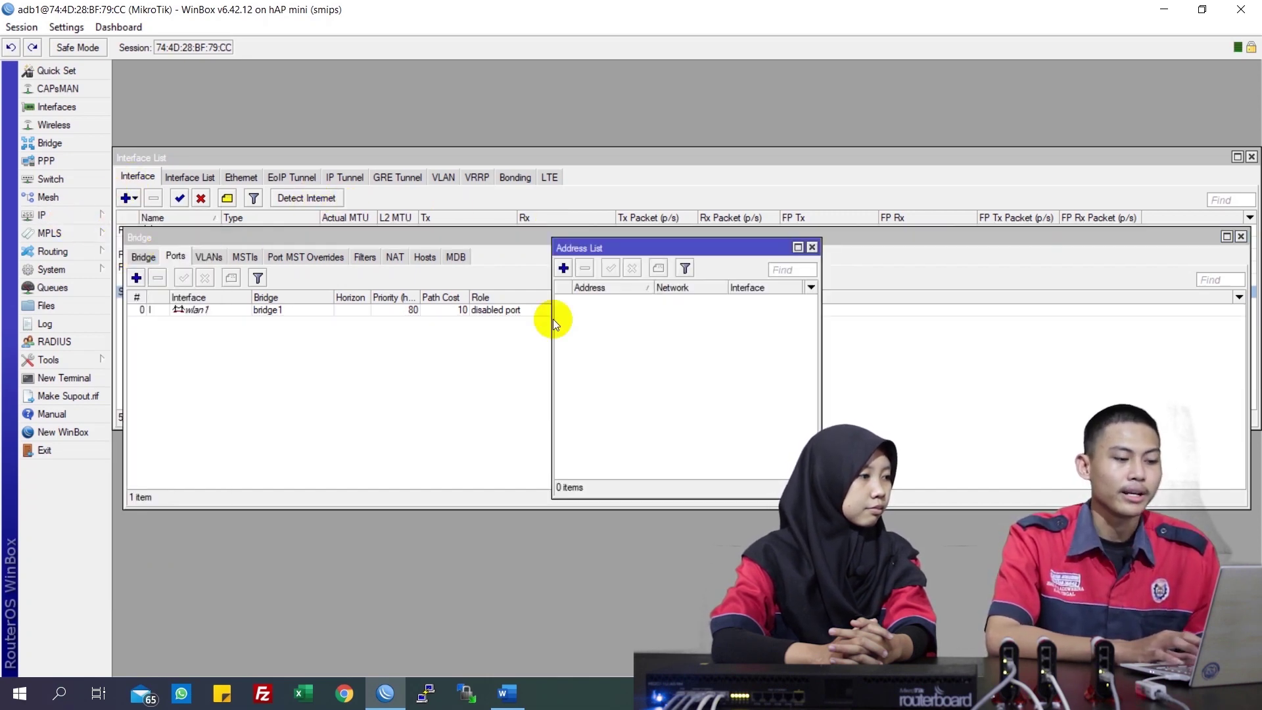
{"action": "left_click", "coordinate": [563, 268]}
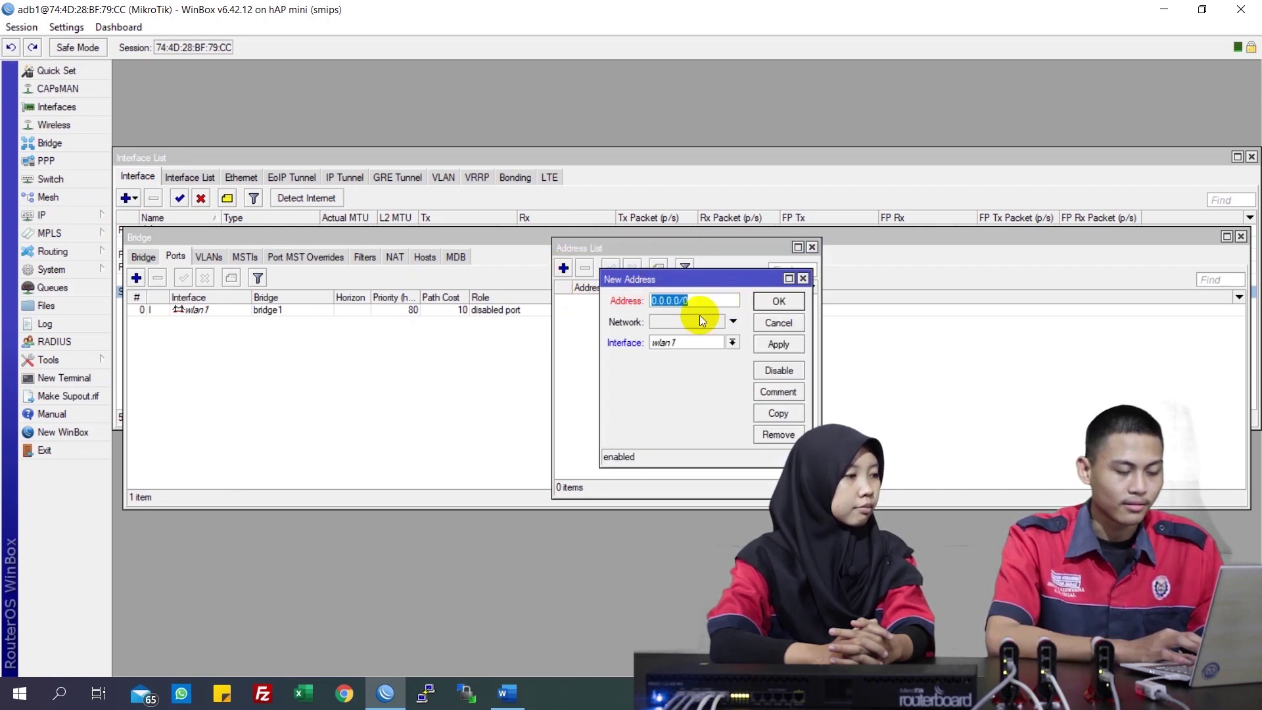
{"action": "left_click", "coordinate": [680, 347]}
{"action": "left_click", "coordinate": [681, 360]}
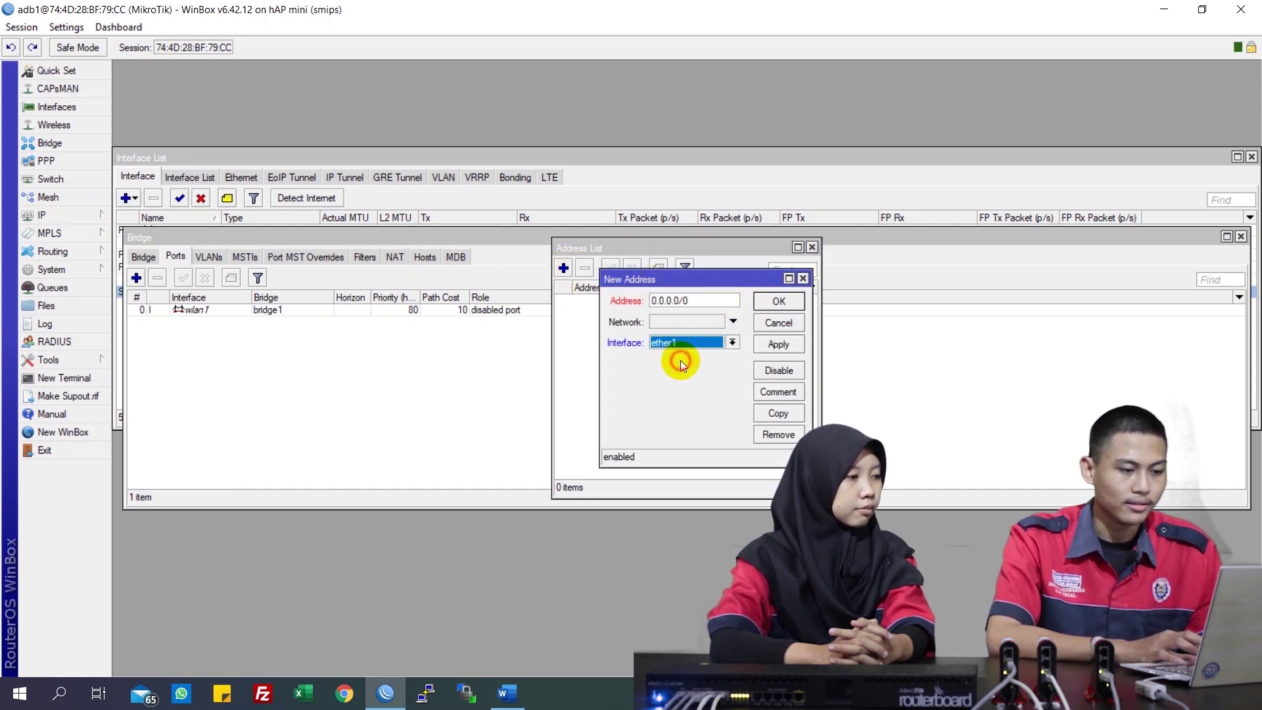
{"action": "double_click", "coordinate": [704, 300]}
{"action": "type", "text": "192"}
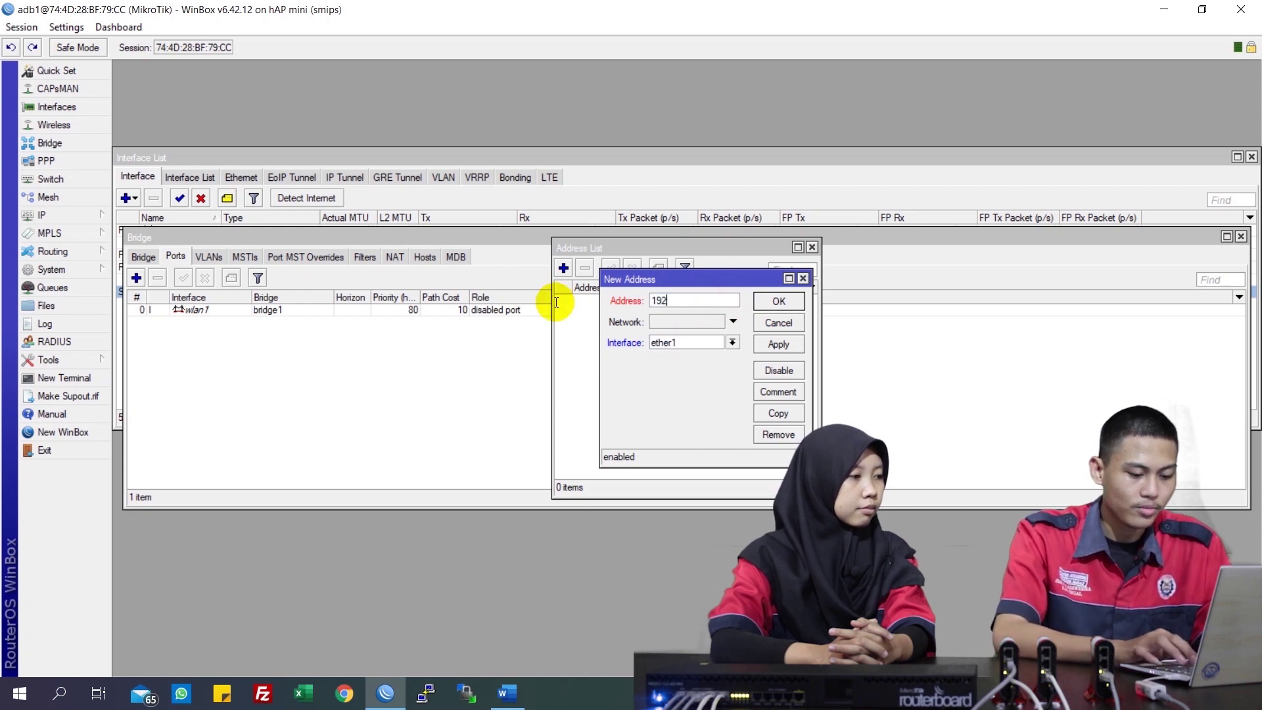
{"action": "type", "text": ".168."}
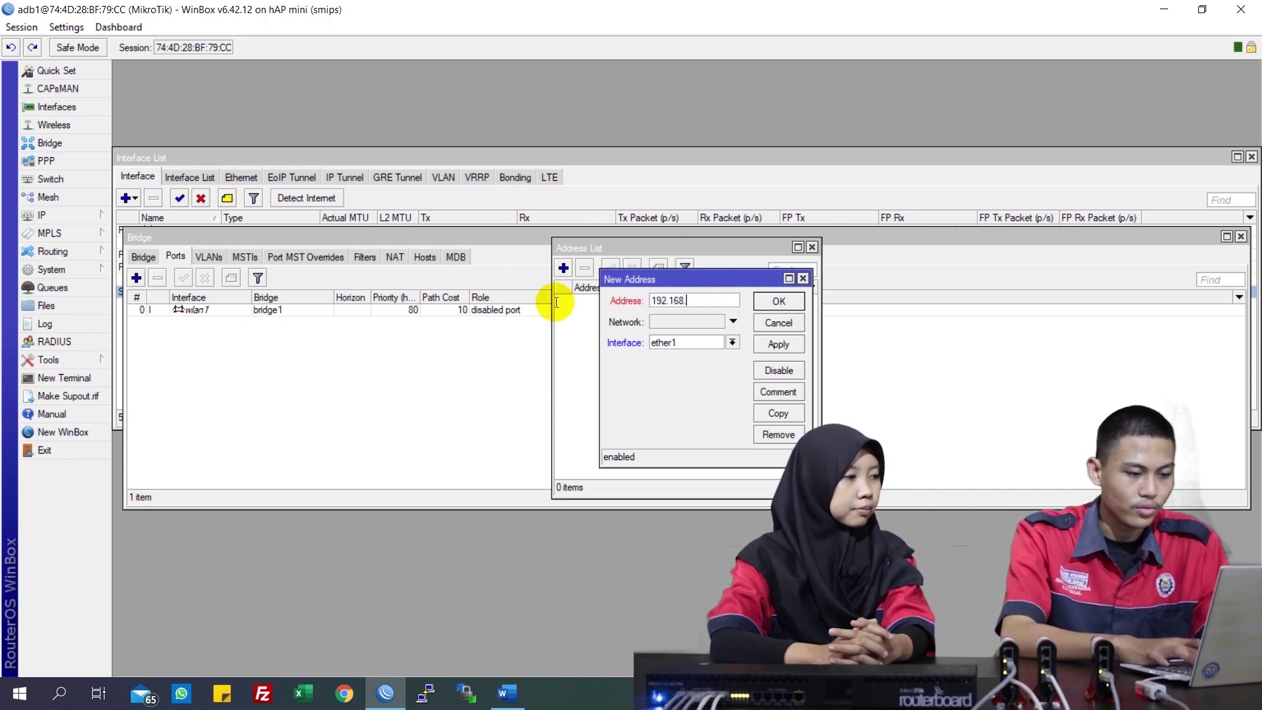
{"action": "type", "text": "70.2"}
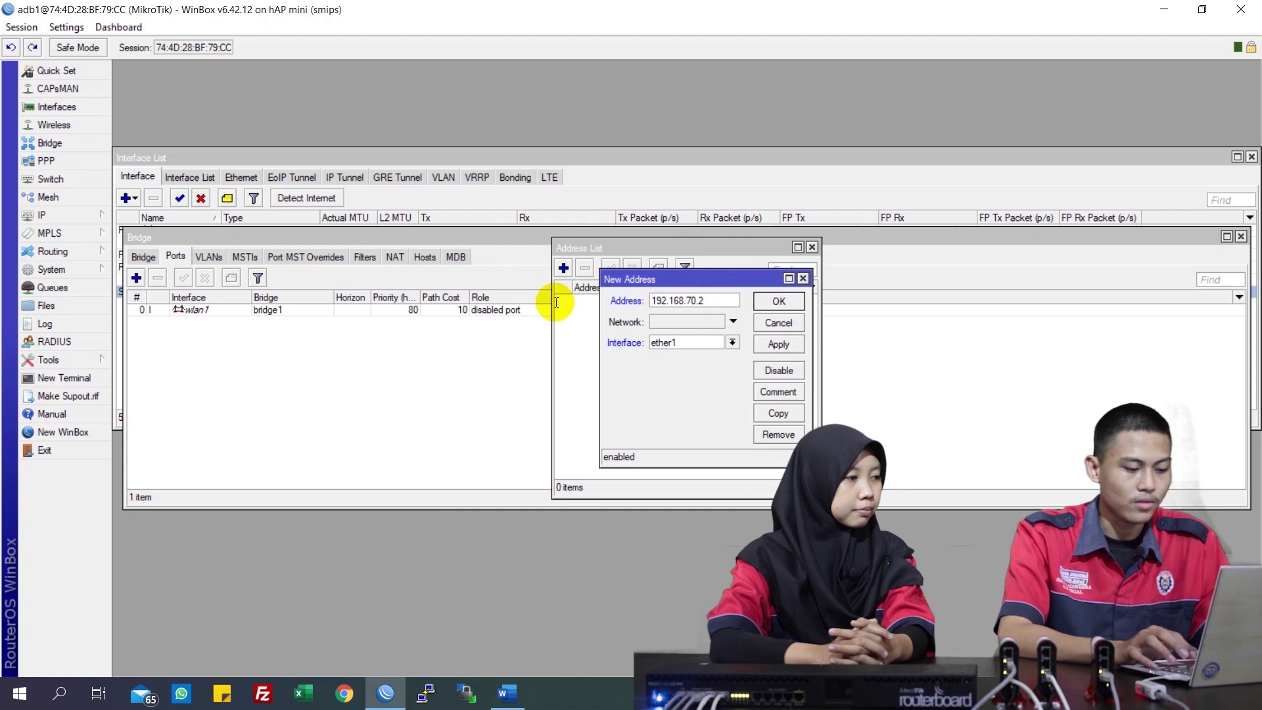
{"action": "type", "text": "/24"}
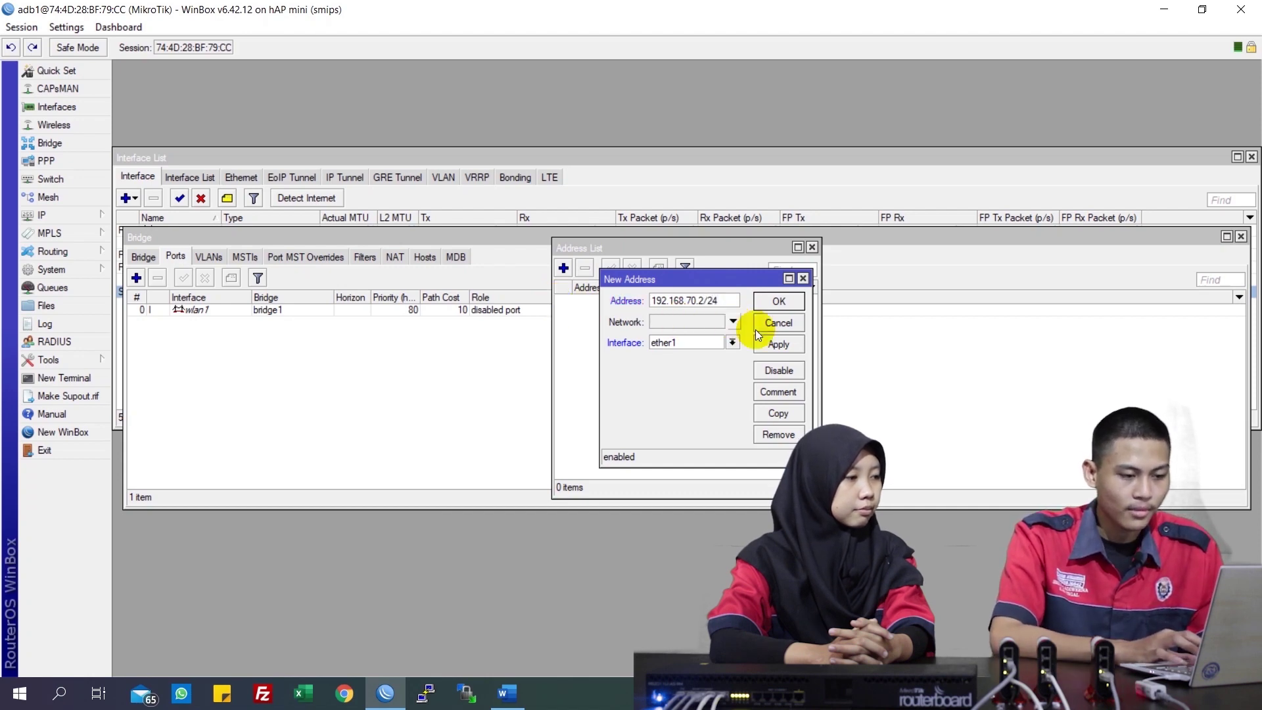
{"action": "left_click", "coordinate": [777, 346]}
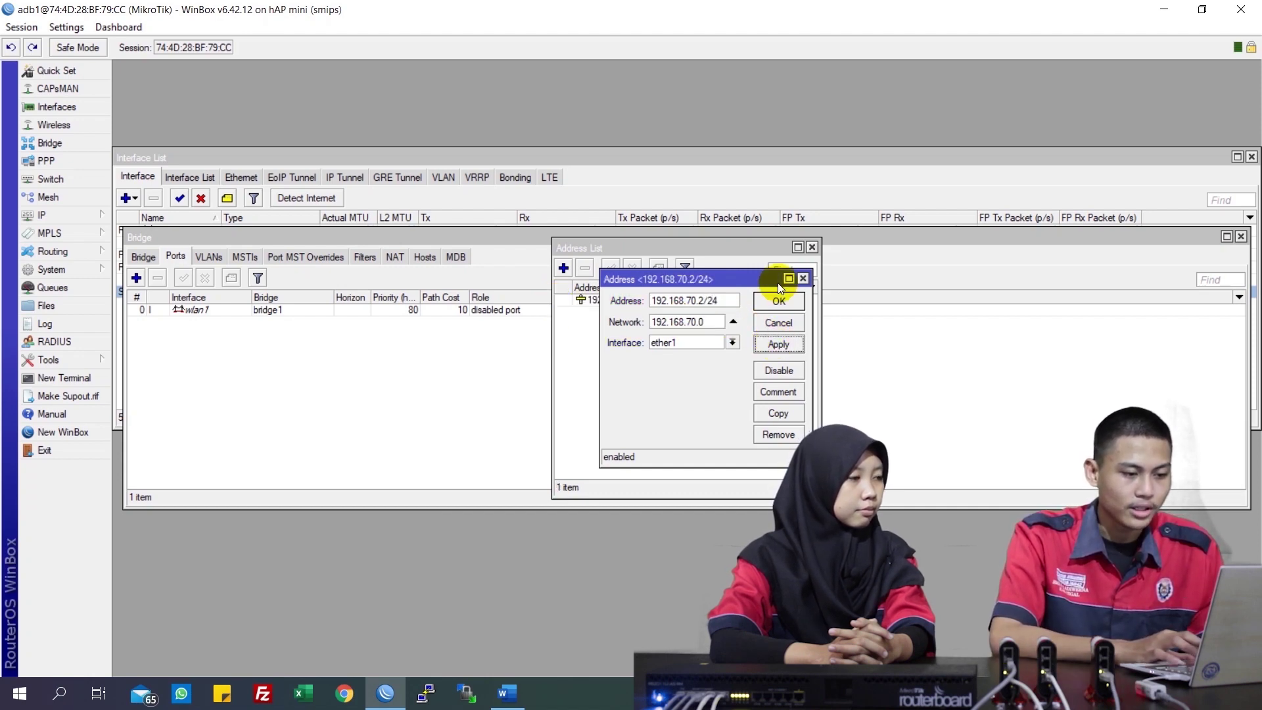
{"action": "left_click", "coordinate": [777, 303]}
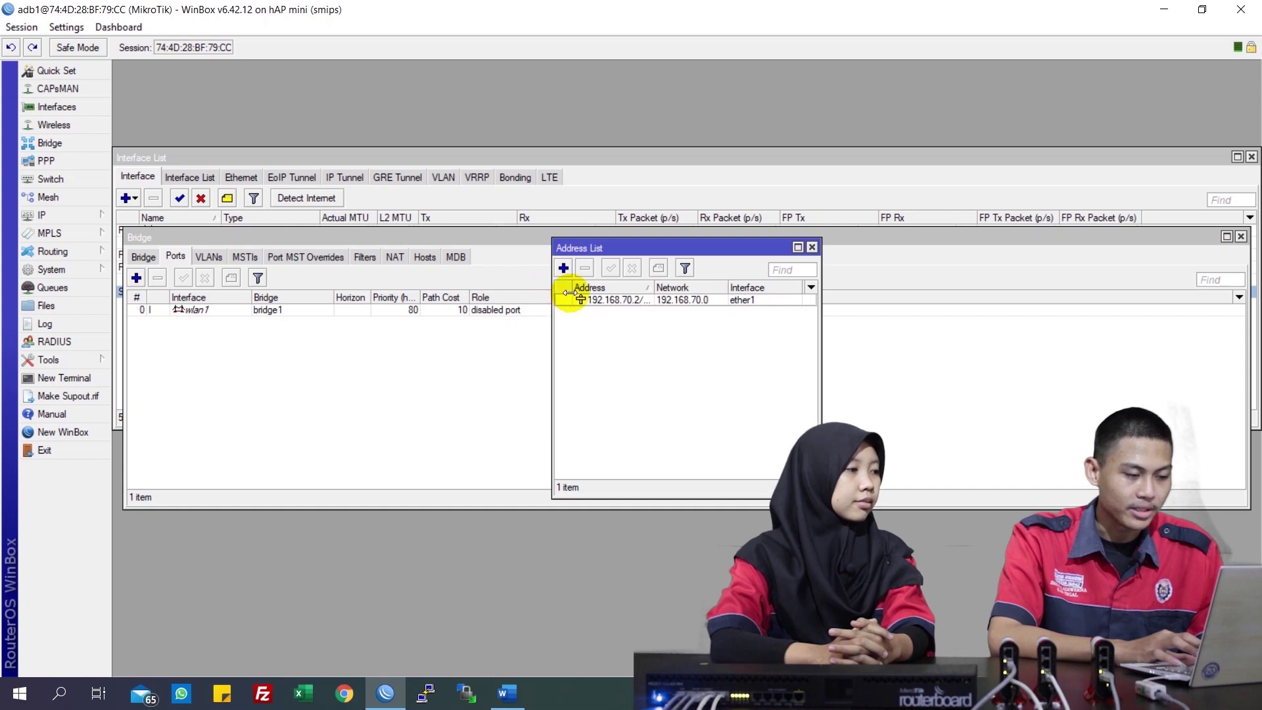
{"action": "left_click", "coordinate": [563, 268]}
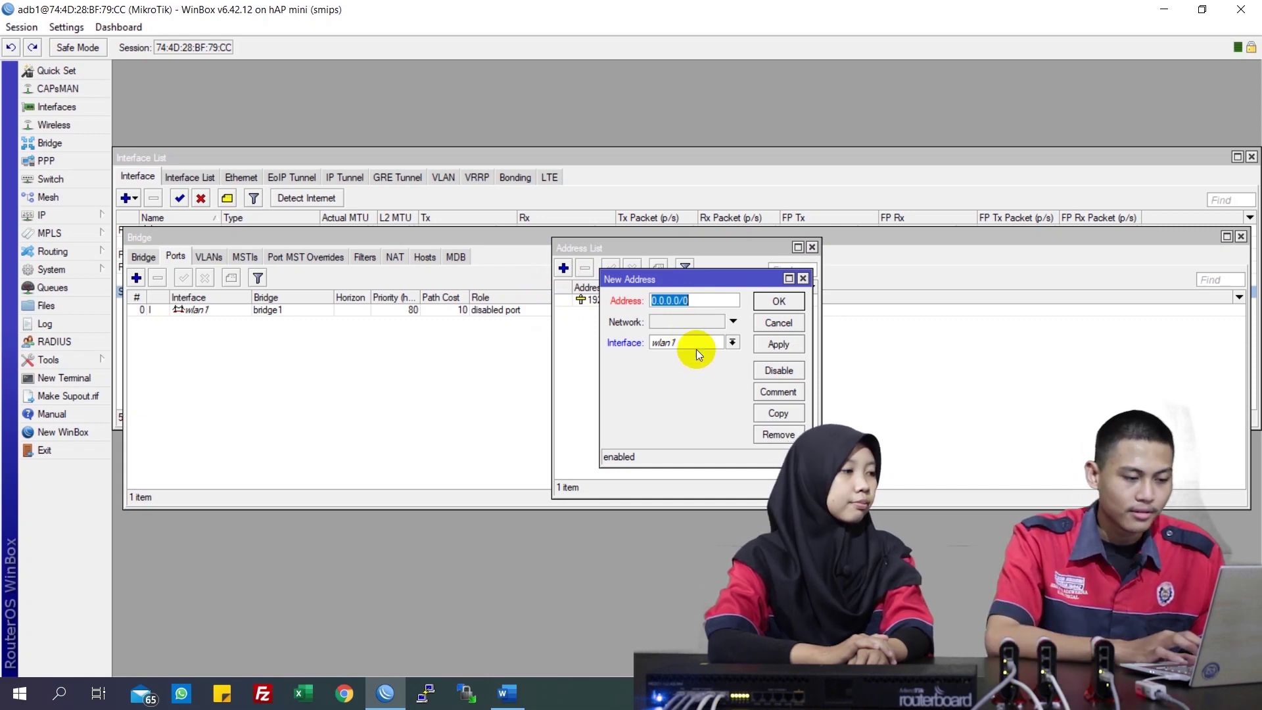
Add address 192.168.90.1/24 on bridge1 as the second entry
{"action": "left_click", "coordinate": [694, 342]}
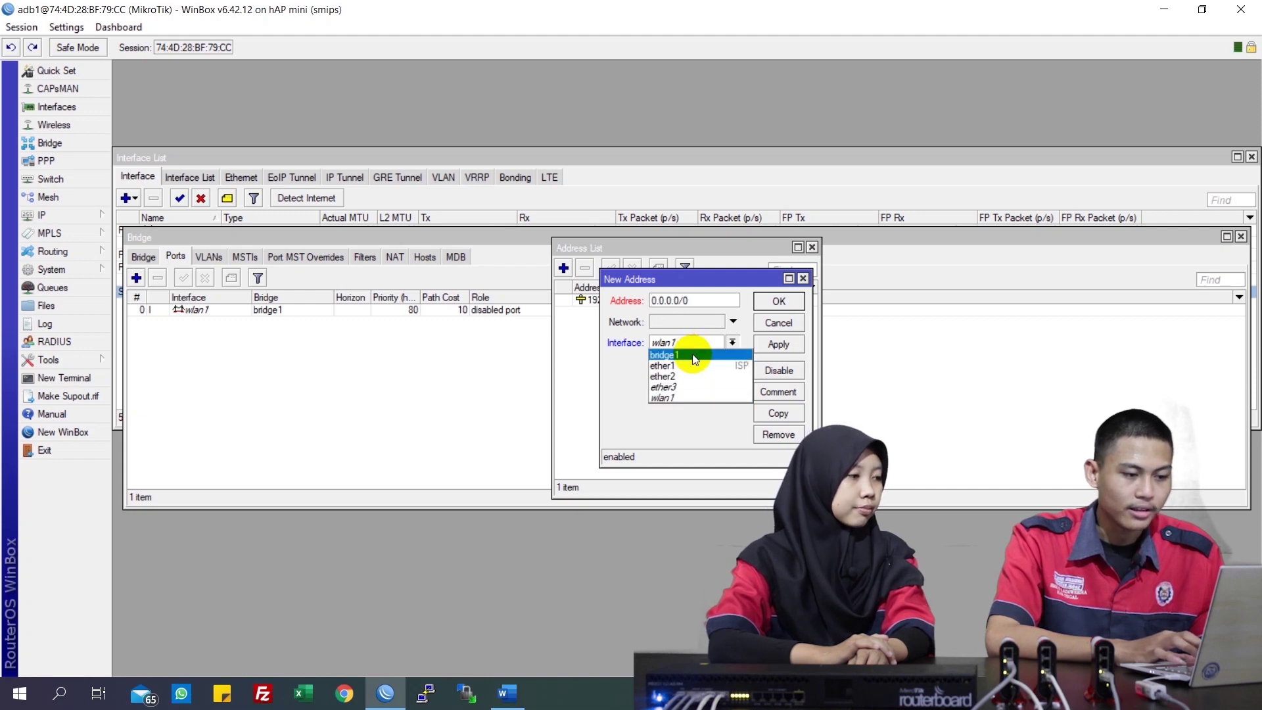
{"action": "left_click", "coordinate": [693, 356]}
{"action": "left_click_drag", "start_coordinate": [696, 302], "coordinate": [593, 303]}
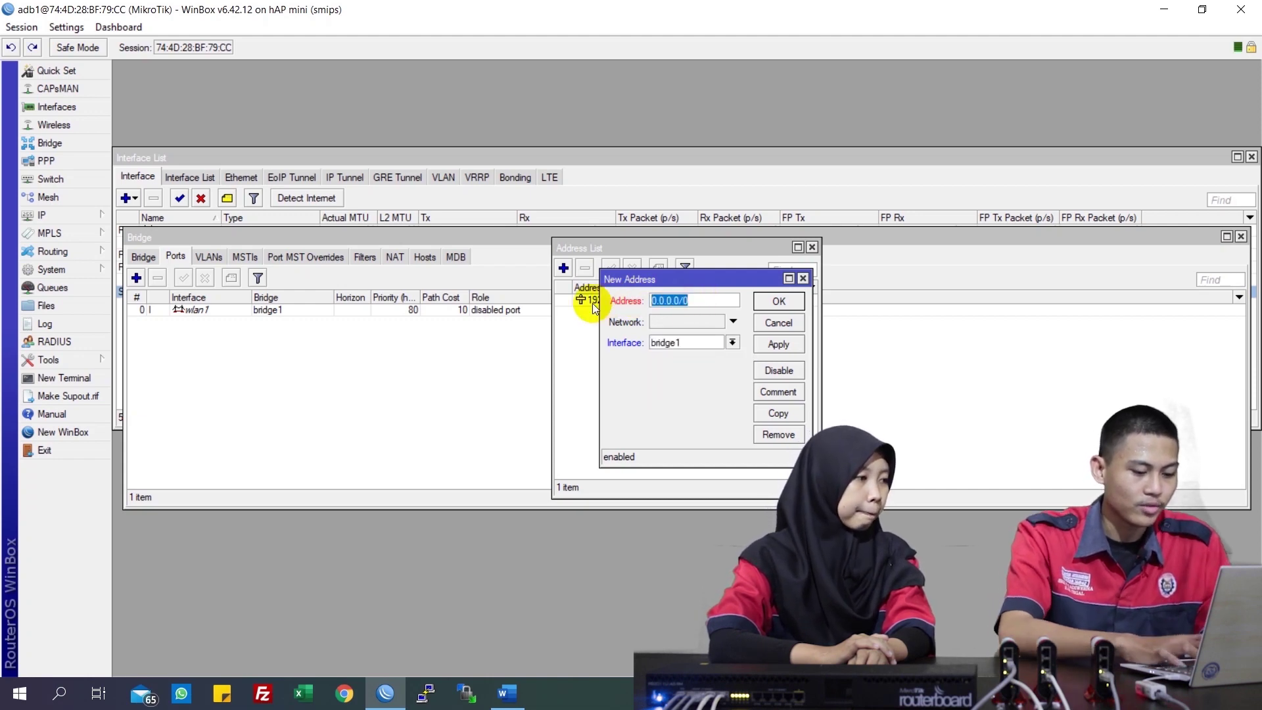
{"action": "type", "text": "192.168"}
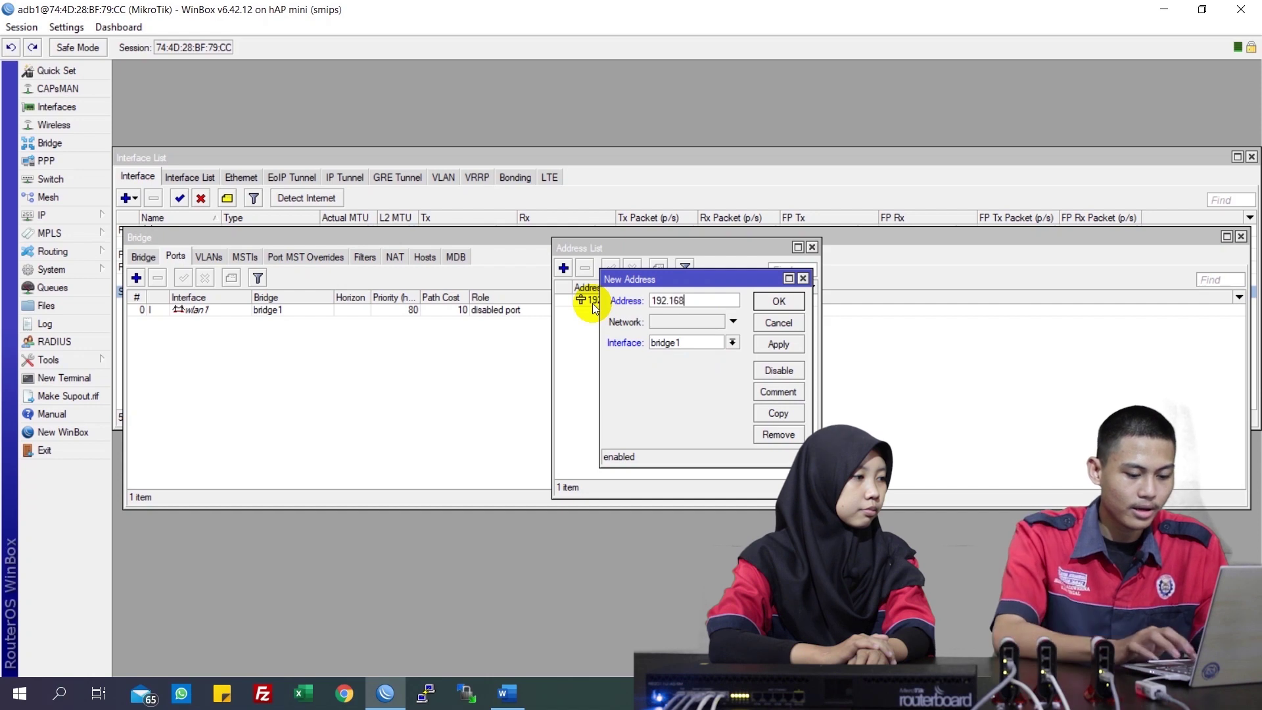
{"action": "type", "text": ".90.1"}
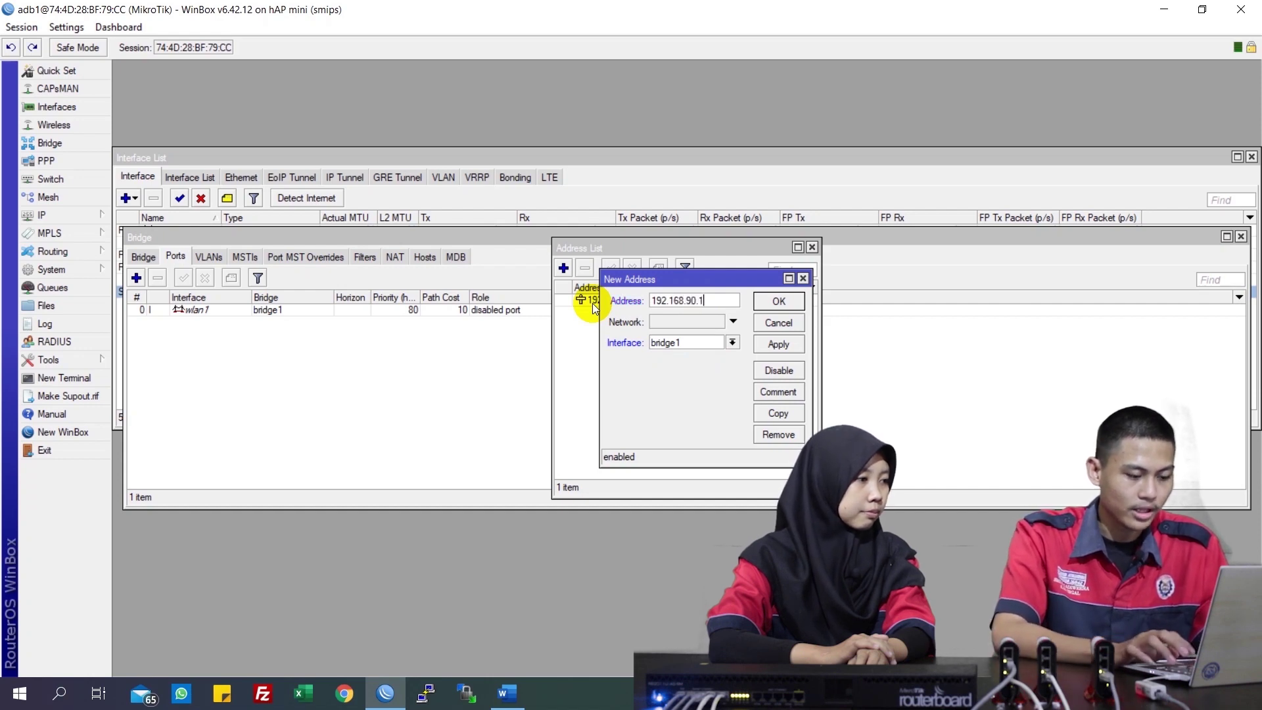
{"action": "type", "text": "/24"}
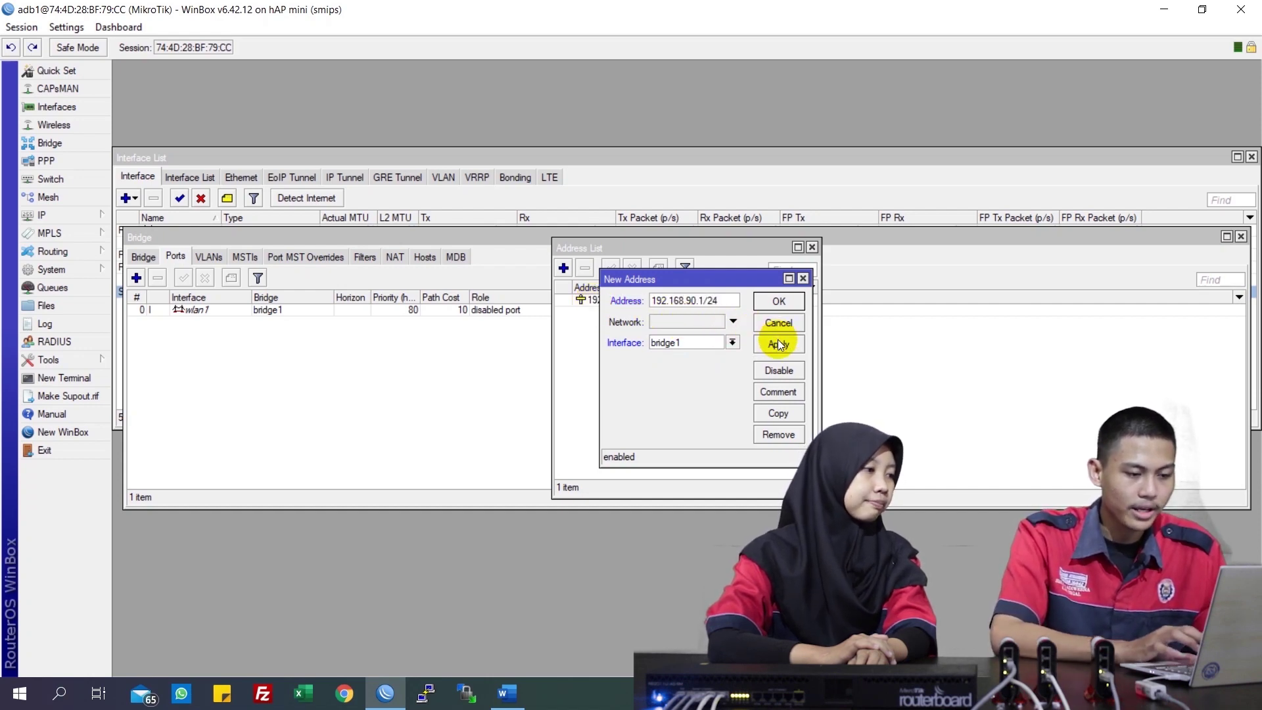
{"action": "left_click", "coordinate": [780, 343]}
{"action": "left_click", "coordinate": [778, 301]}
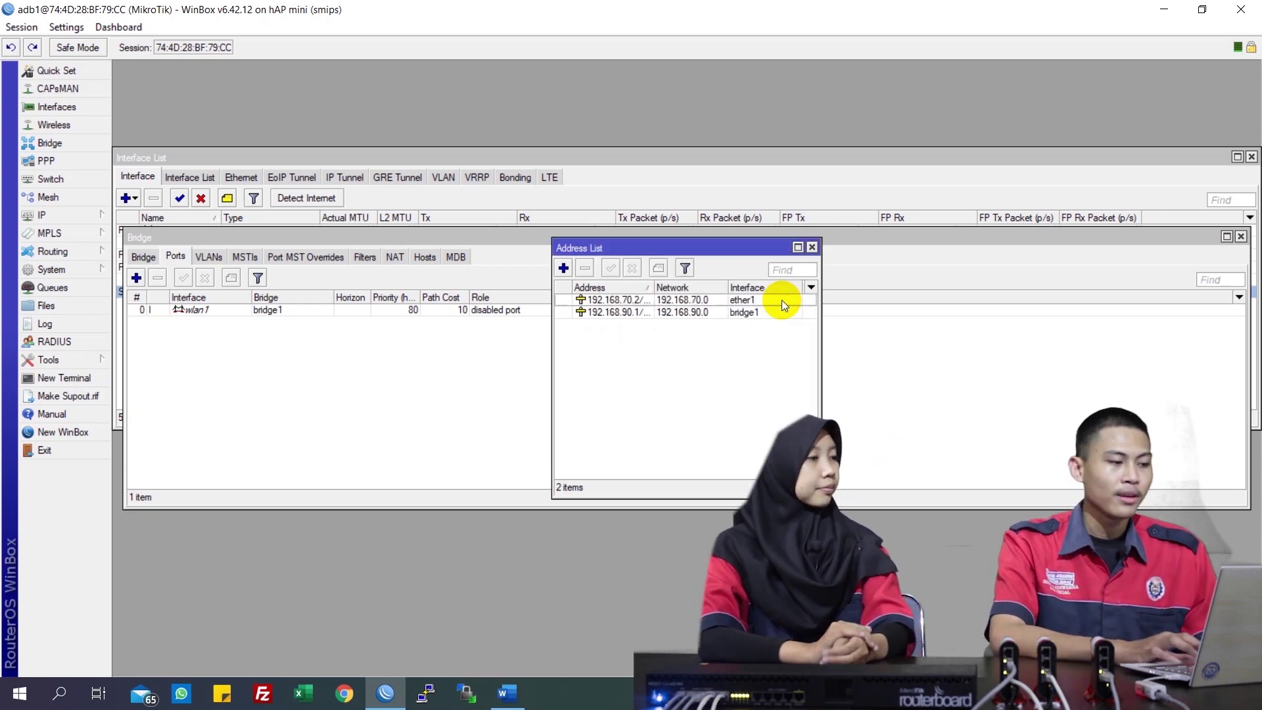
Enter DNS servers 192.168.70.1 and 8.8.8.8 in the DNS settings
{"action": "left_click", "coordinate": [93, 212]}
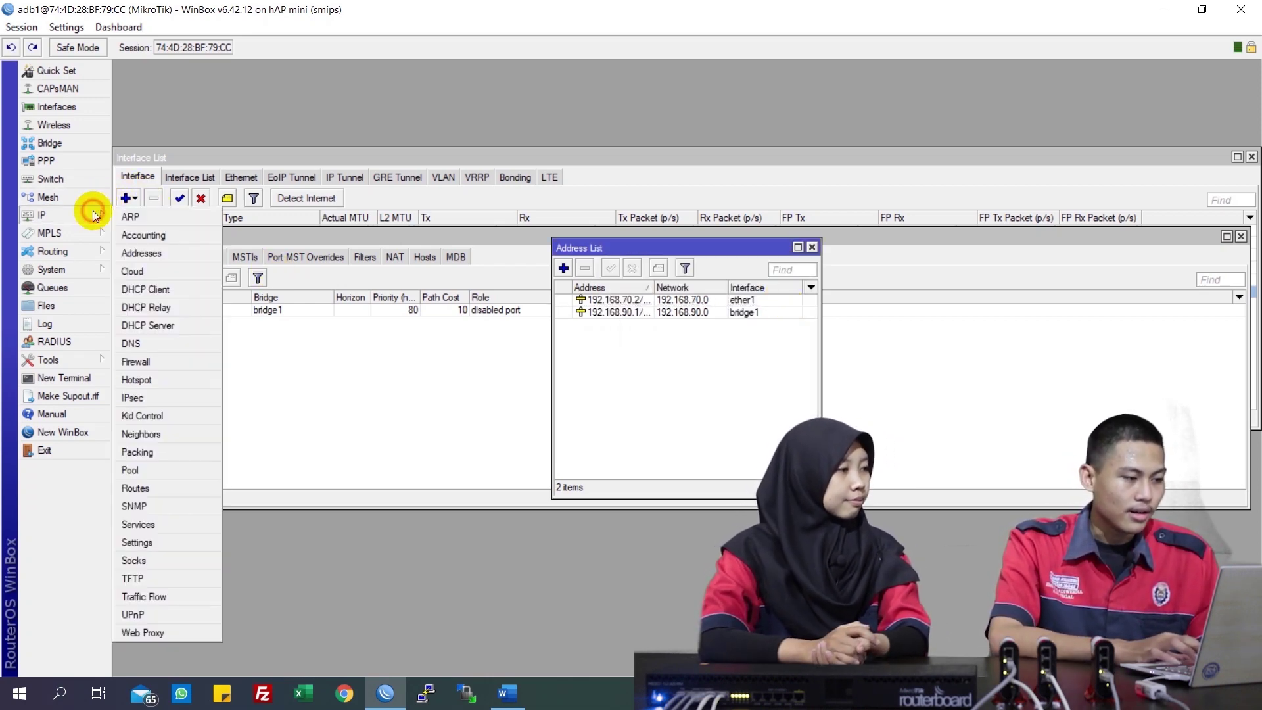
{"action": "left_click", "coordinate": [149, 341]}
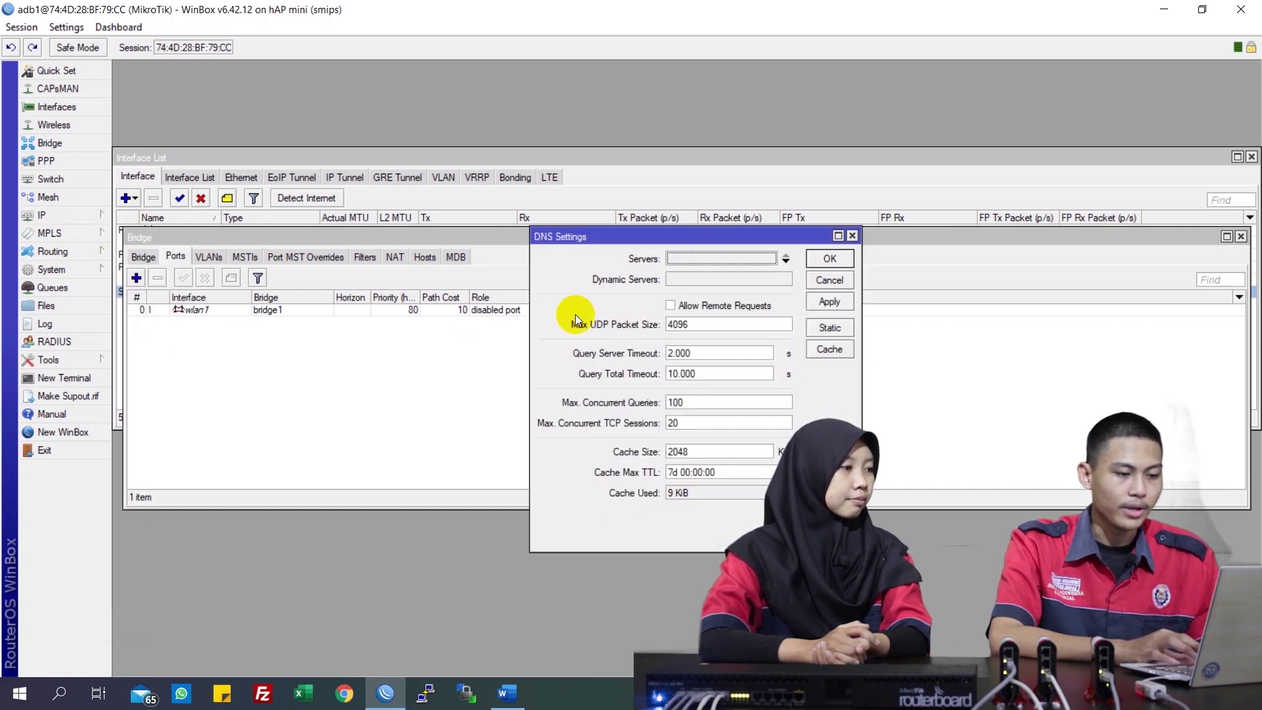
{"action": "left_click", "coordinate": [712, 258]}
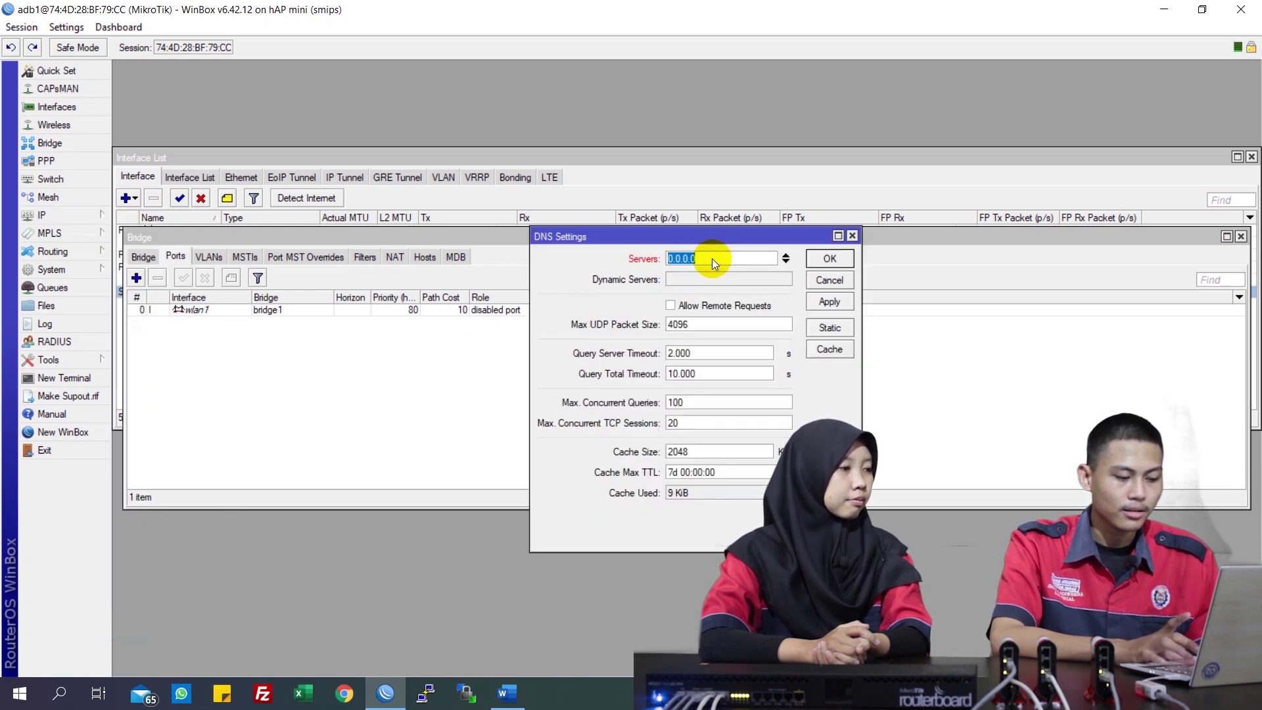
{"action": "type", "text": "192"}
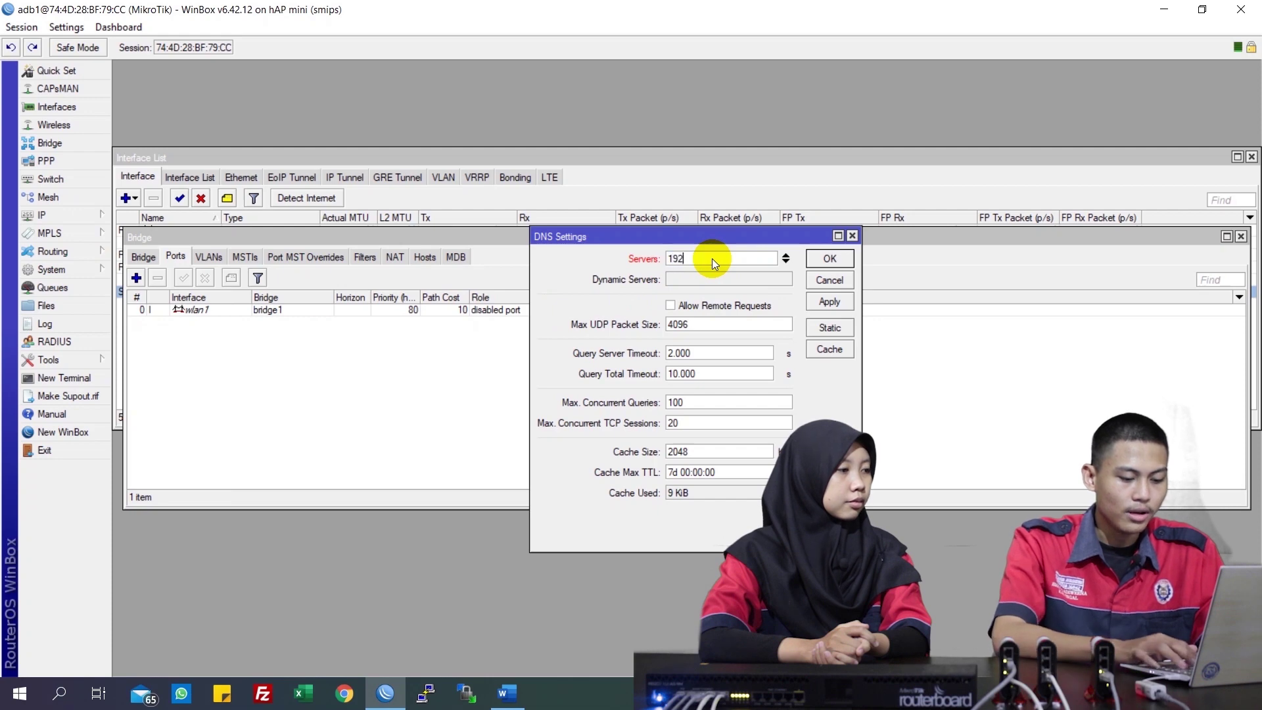
{"action": "type", "text": ".168.70.1"}
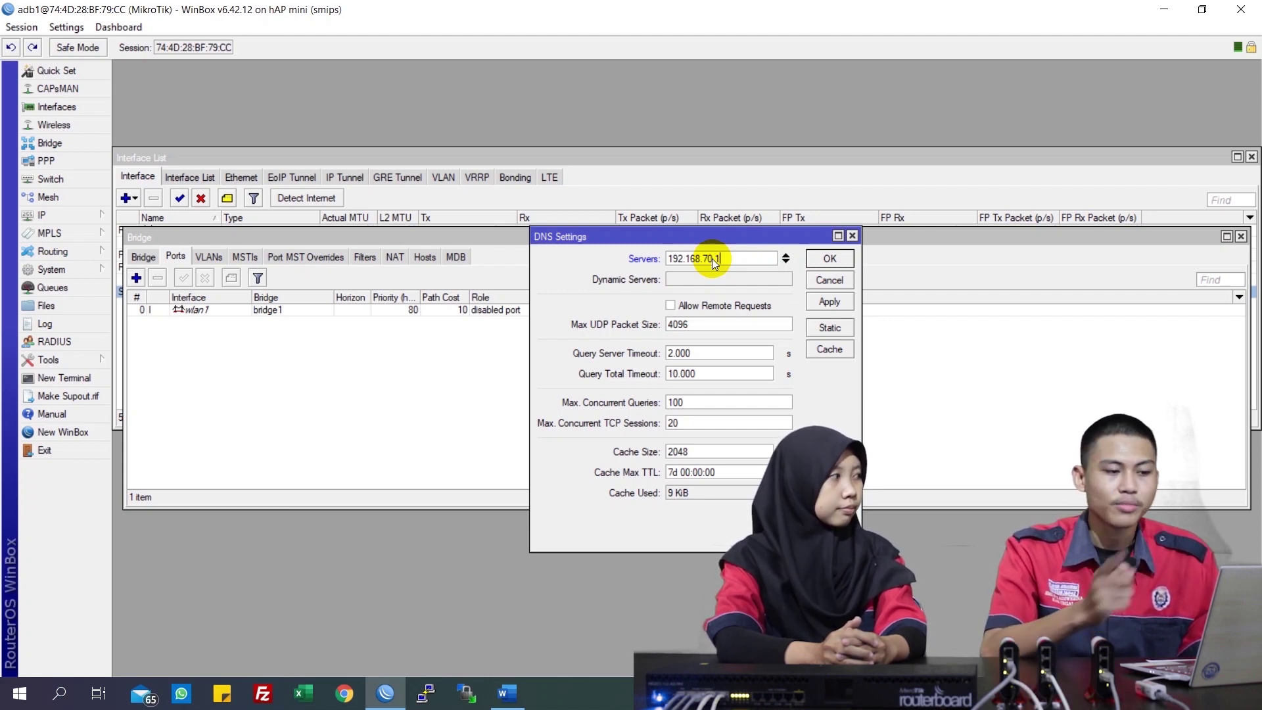
{"action": "left_click", "coordinate": [787, 263]}
{"action": "type", "text": "0.0.0."}
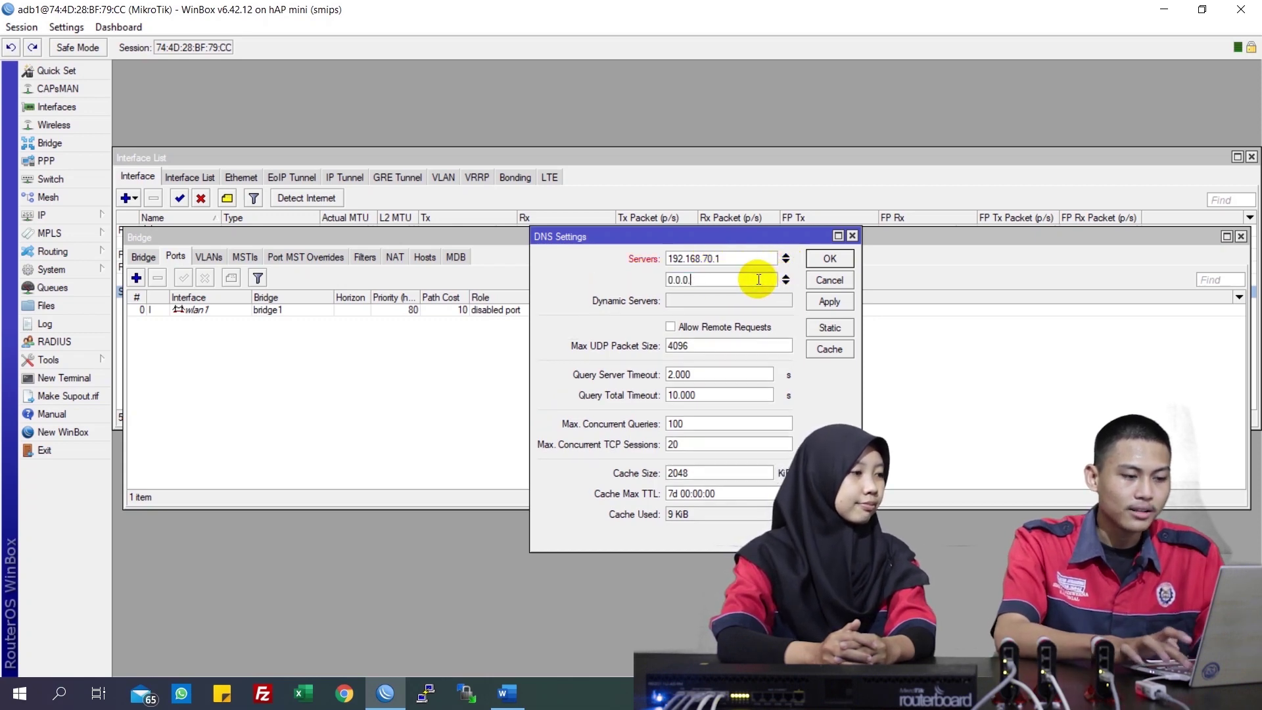
{"action": "key", "text": "BackSpace"}
{"action": "key", "text": "BackSpace"}
{"action": "type", "text": "8.8"}
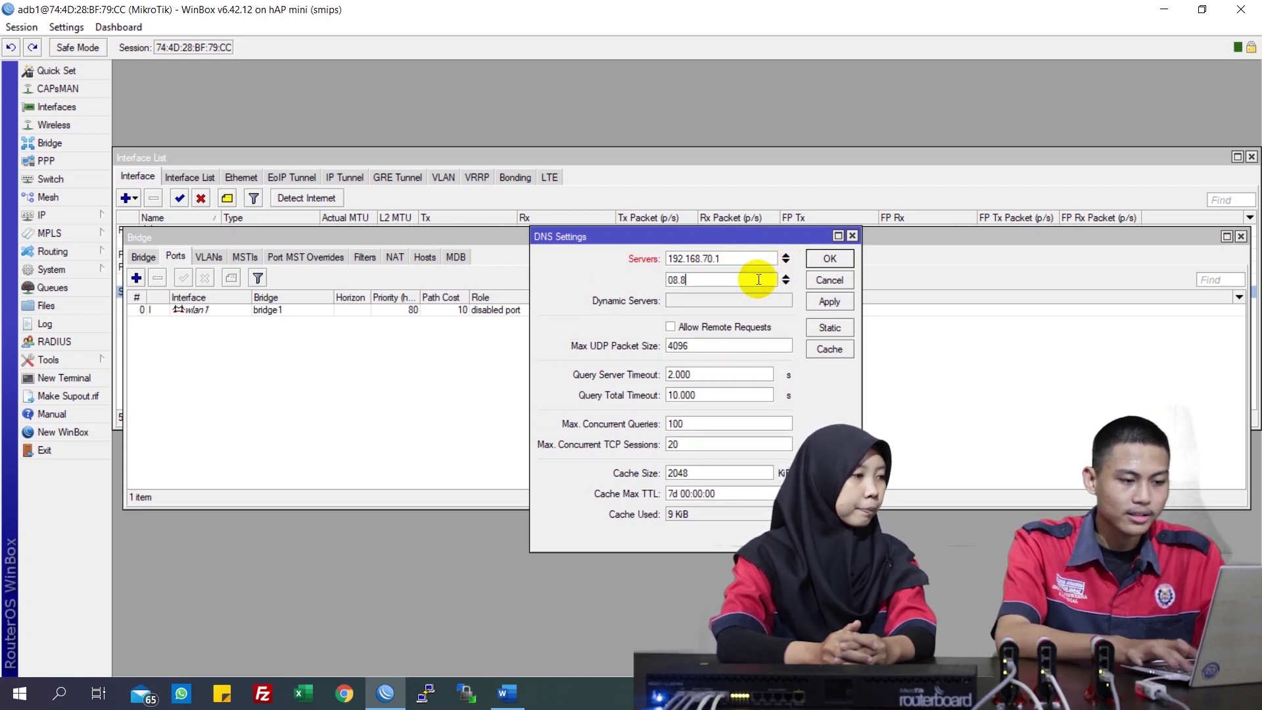
{"action": "key", "text": "BackSpace"}
{"action": "key", "text": "BackSpace"}
{"action": "key", "text": "BackSpace"}
{"action": "key", "text": "BackSpace"}
{"action": "type", "text": "8."}
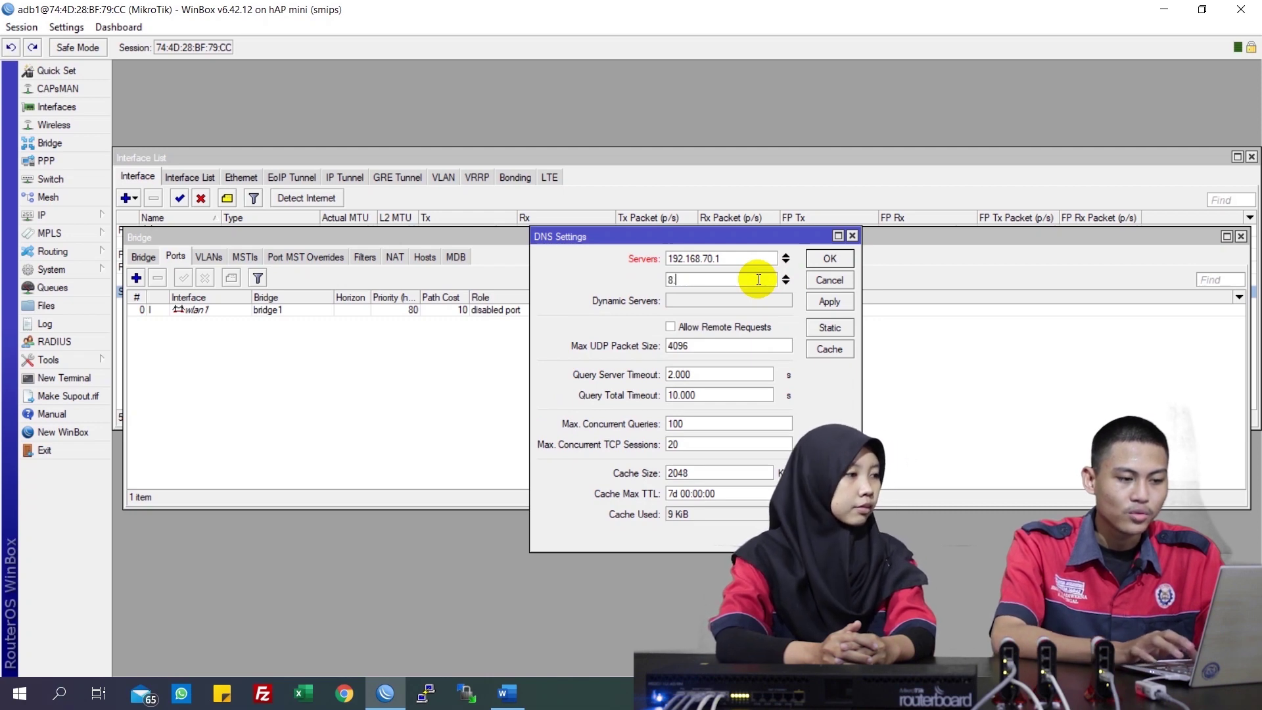
{"action": "type", "text": "8.8.8"}
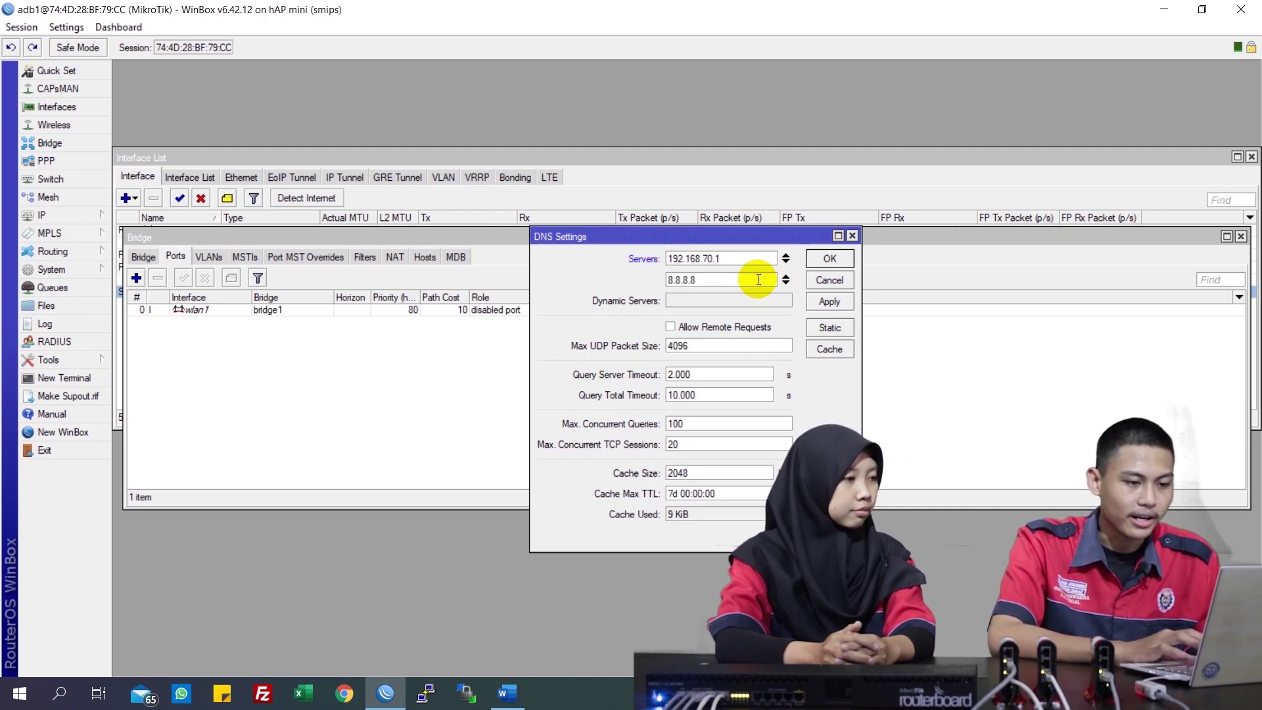
Add 8.8.4.4 as the third DNS server, allow remote requests, and apply
{"action": "left_click", "coordinate": [787, 284]}
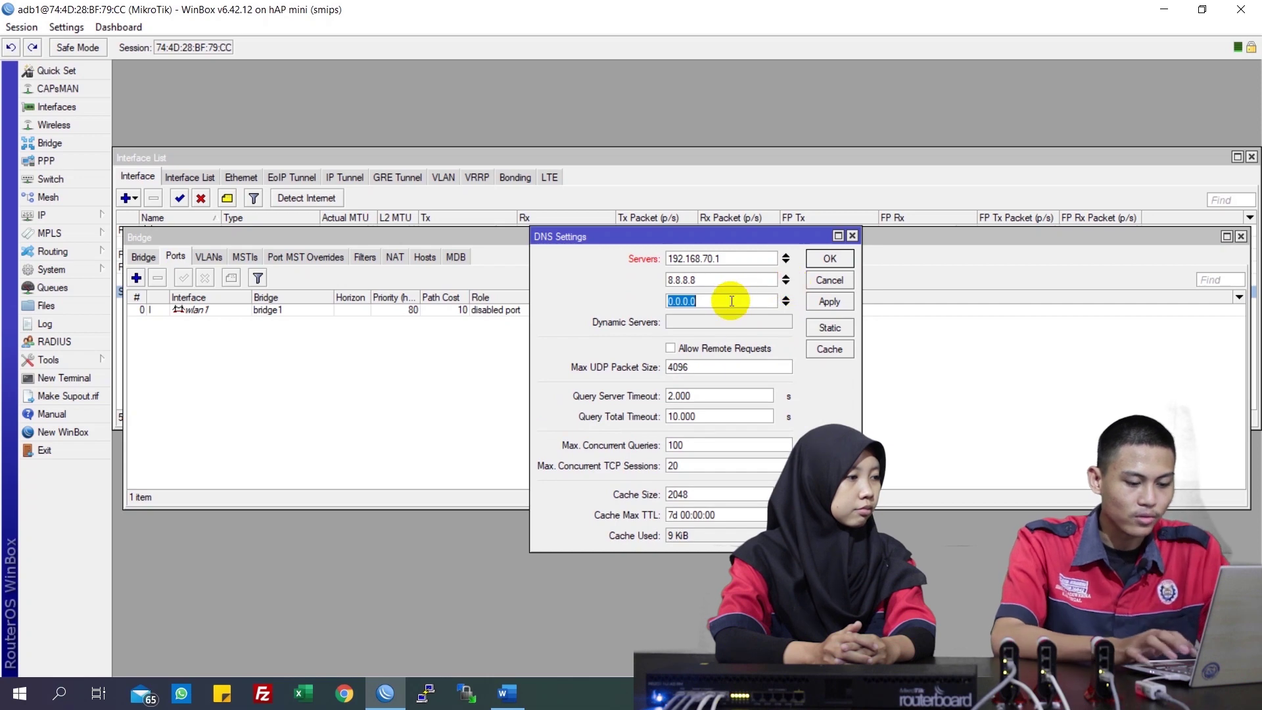
{"action": "type", "text": "8.8.4."}
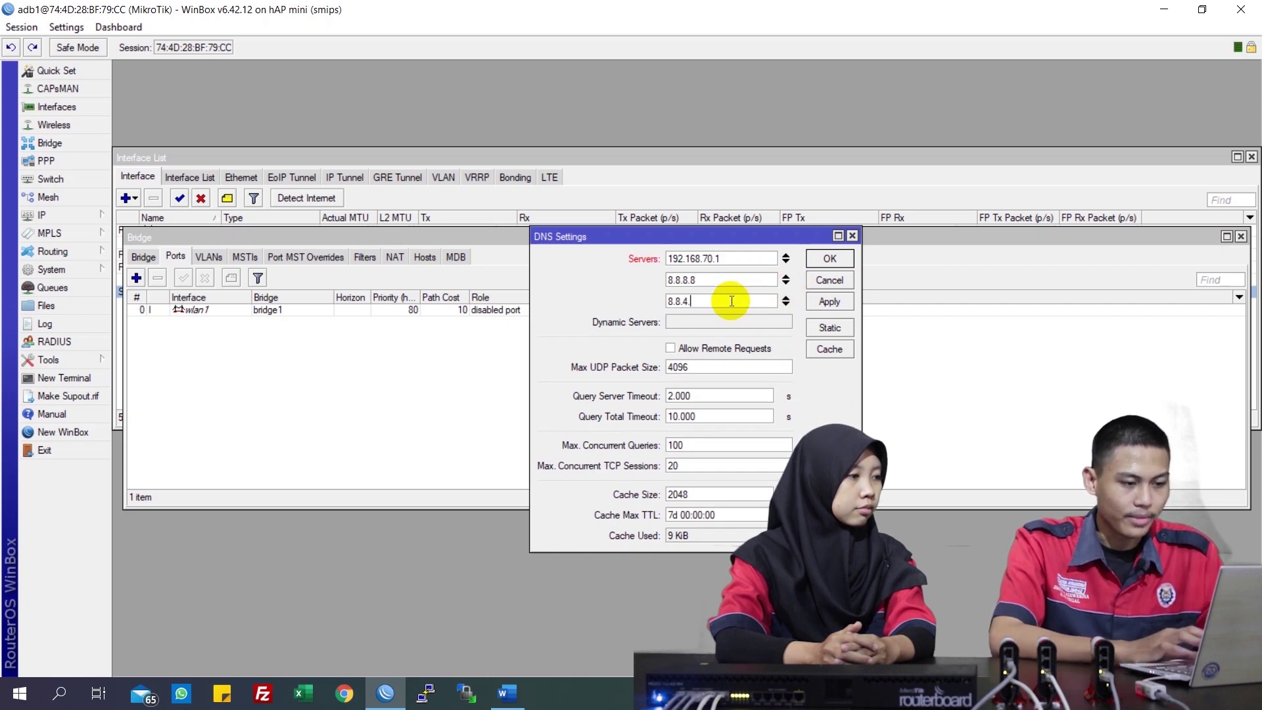
{"action": "type", "text": "4"}
{"action": "left_click", "coordinate": [707, 348]}
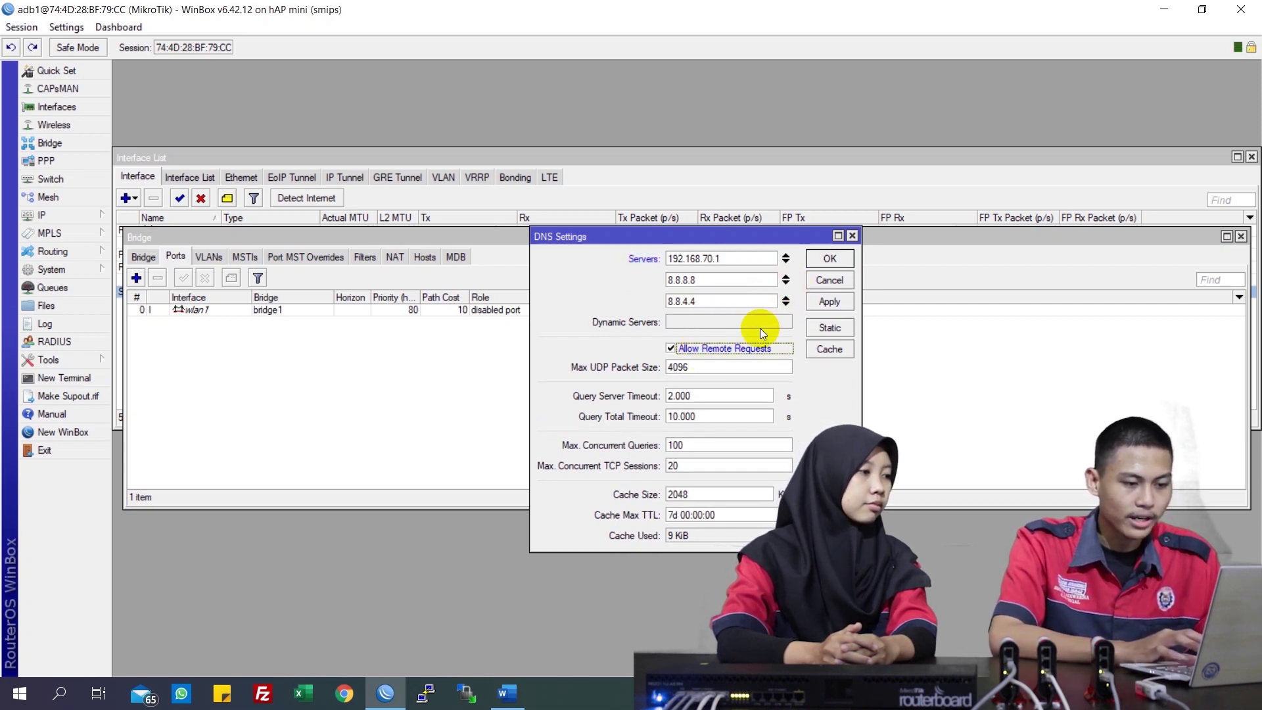
{"action": "left_click", "coordinate": [822, 306]}
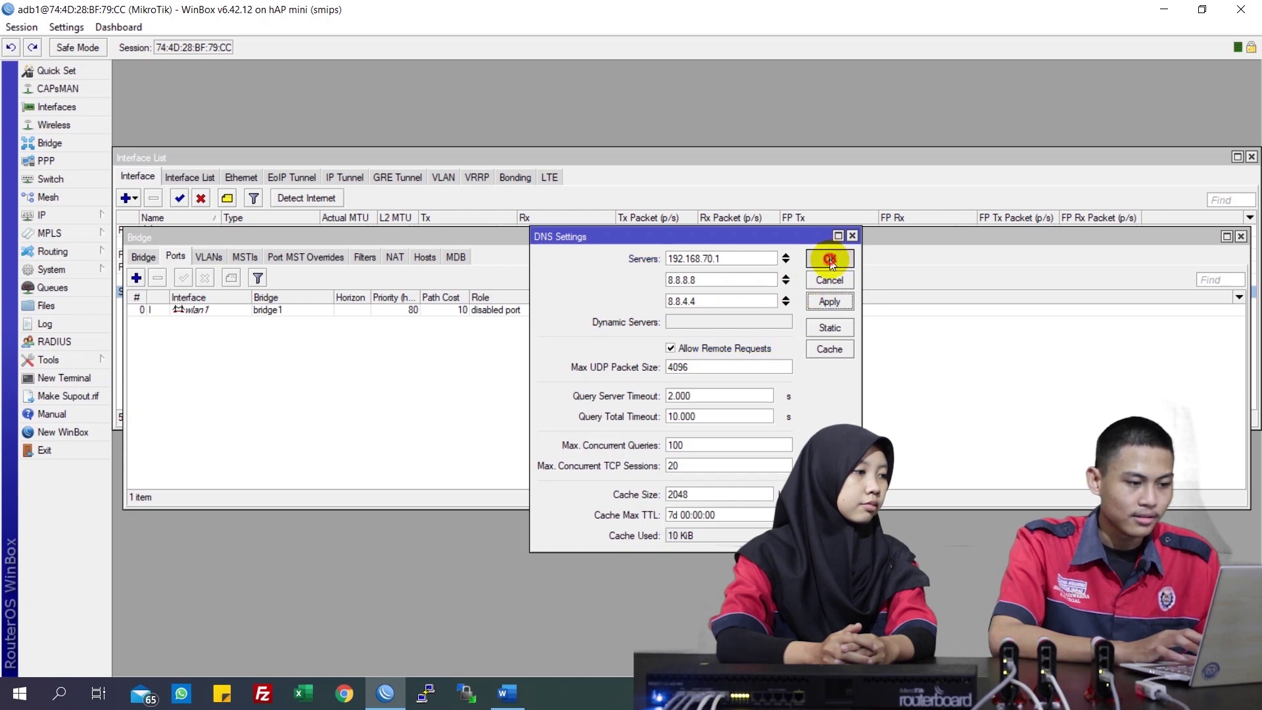
{"action": "left_click", "coordinate": [830, 259]}
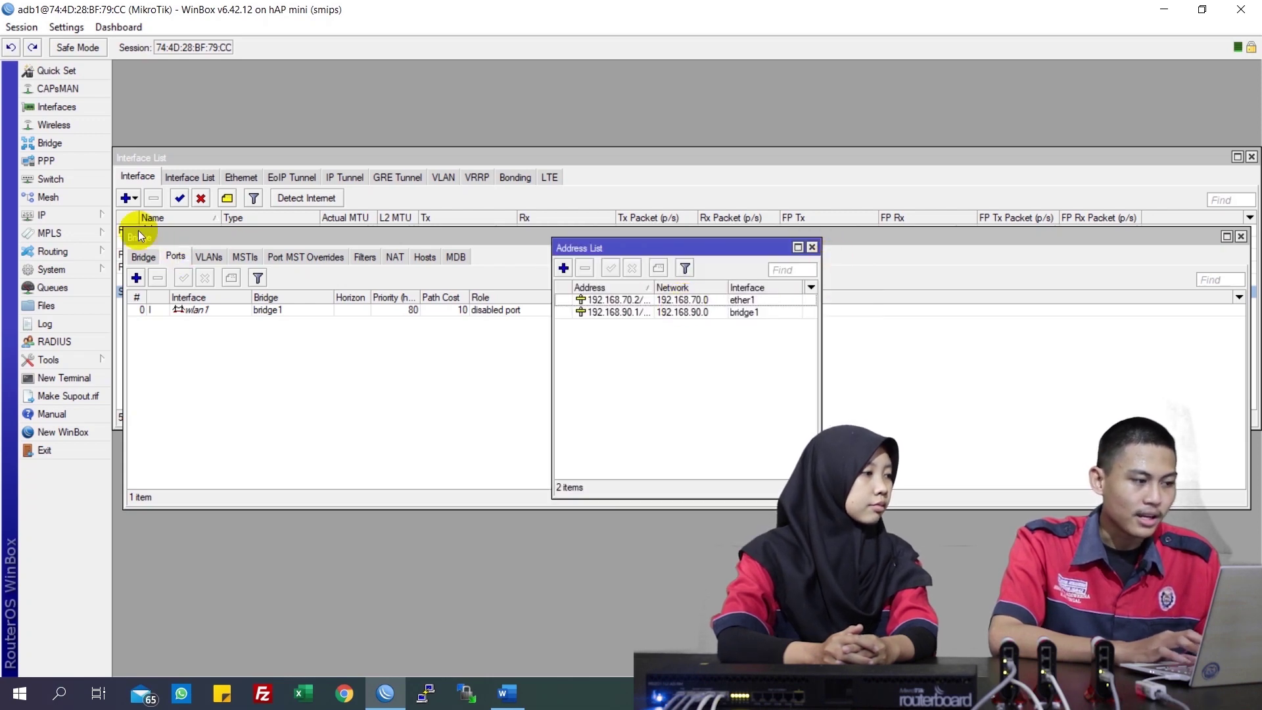
Add a default route 0.0.0.0/0 via gateway 192.168.70.1
{"action": "left_click", "coordinate": [96, 217]}
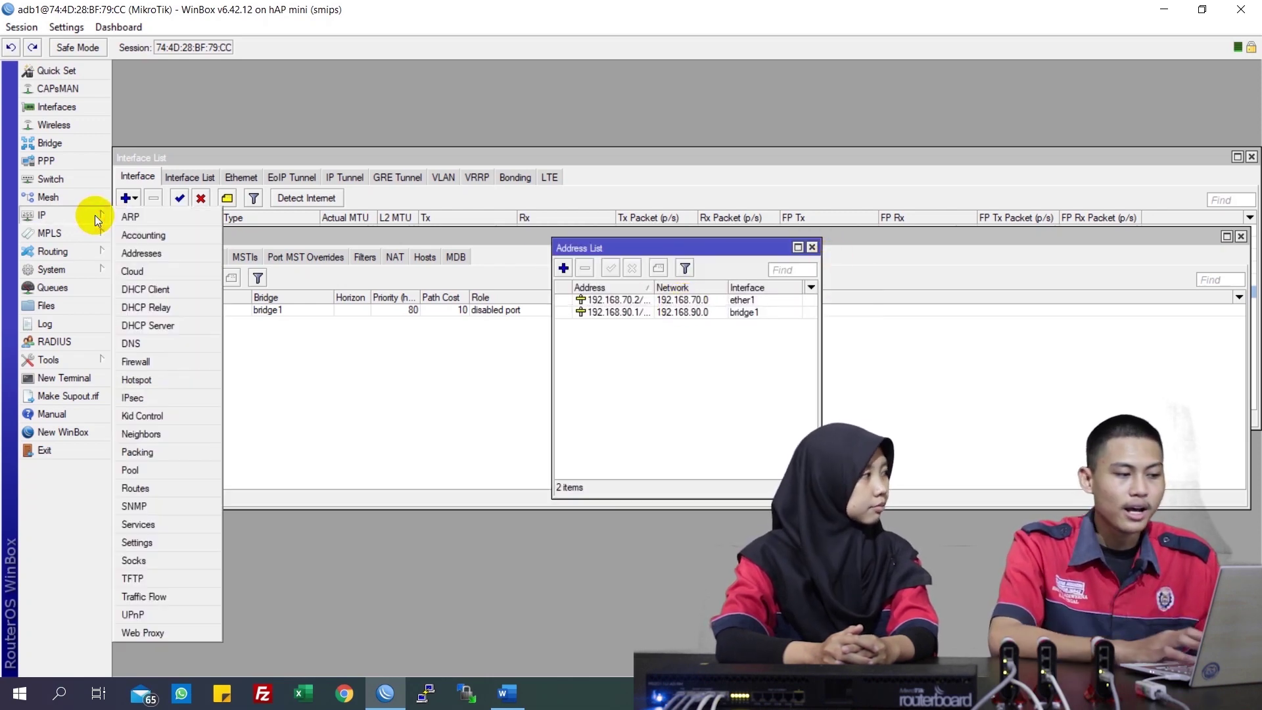
{"action": "left_click", "coordinate": [158, 489]}
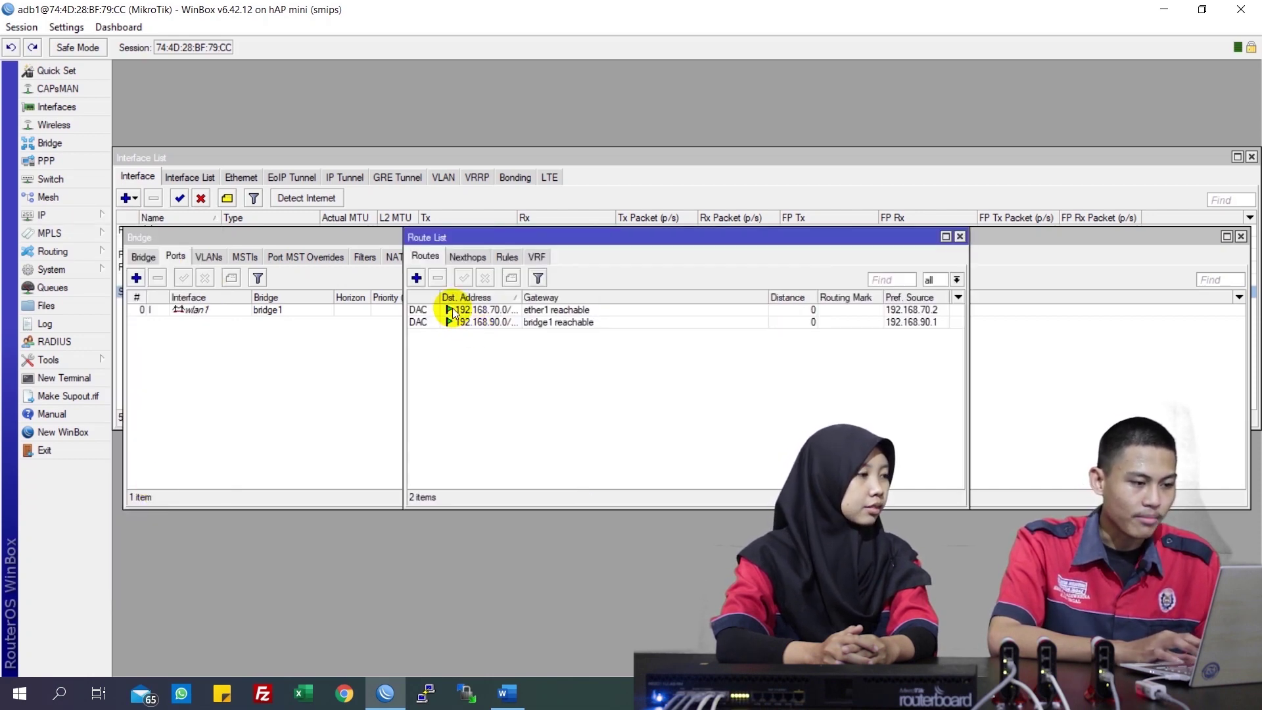
{"action": "left_click", "coordinate": [417, 277]}
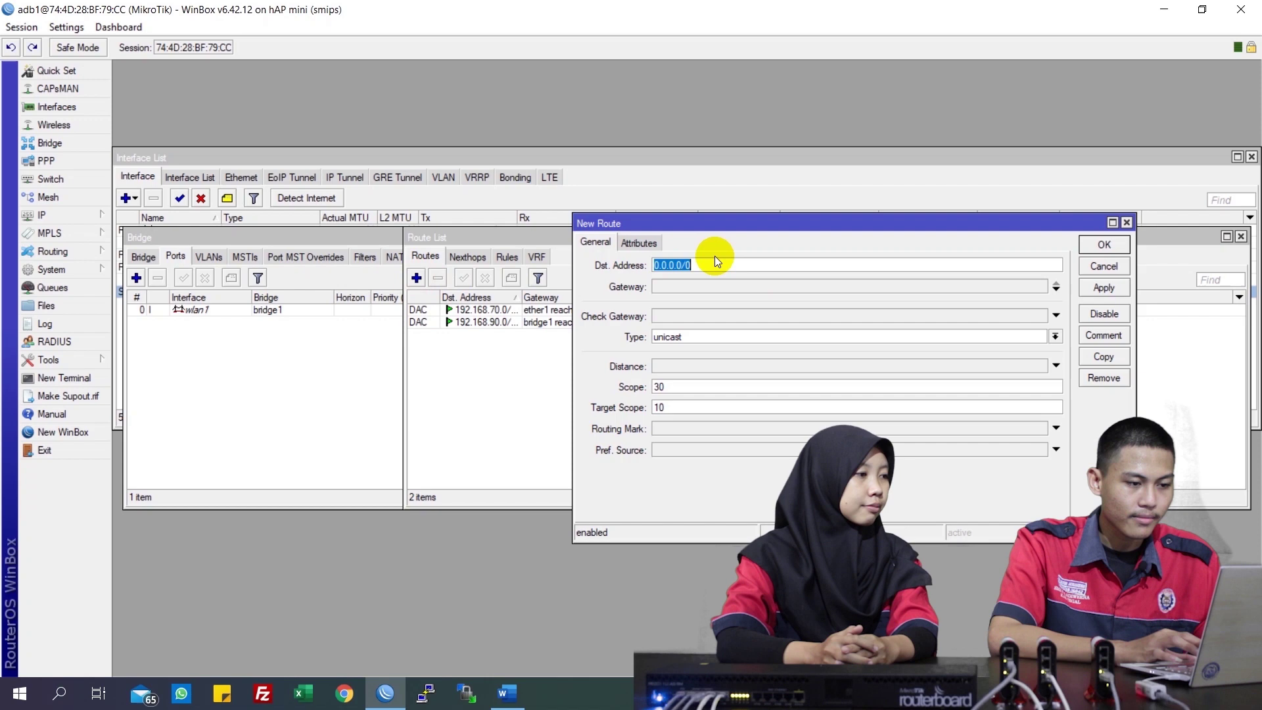
{"action": "left_click", "coordinate": [687, 285]}
{"action": "type", "text": "192."}
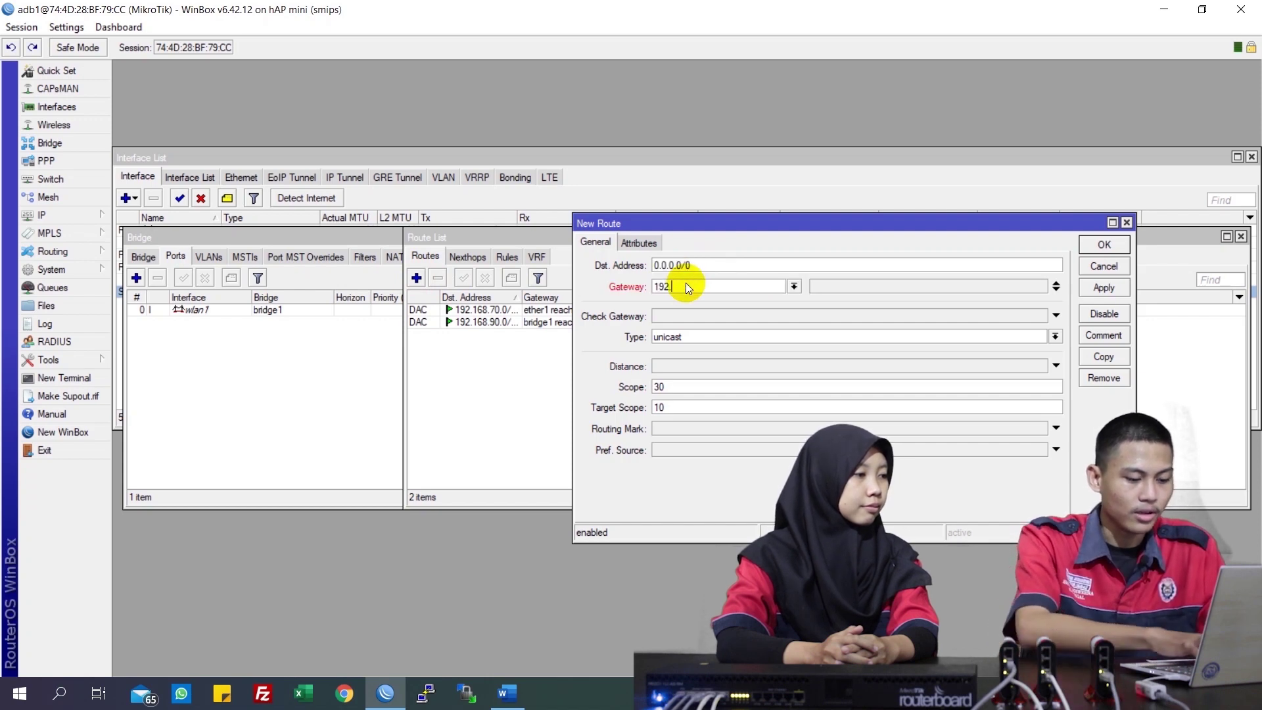
{"action": "type", "text": "168.70.1"}
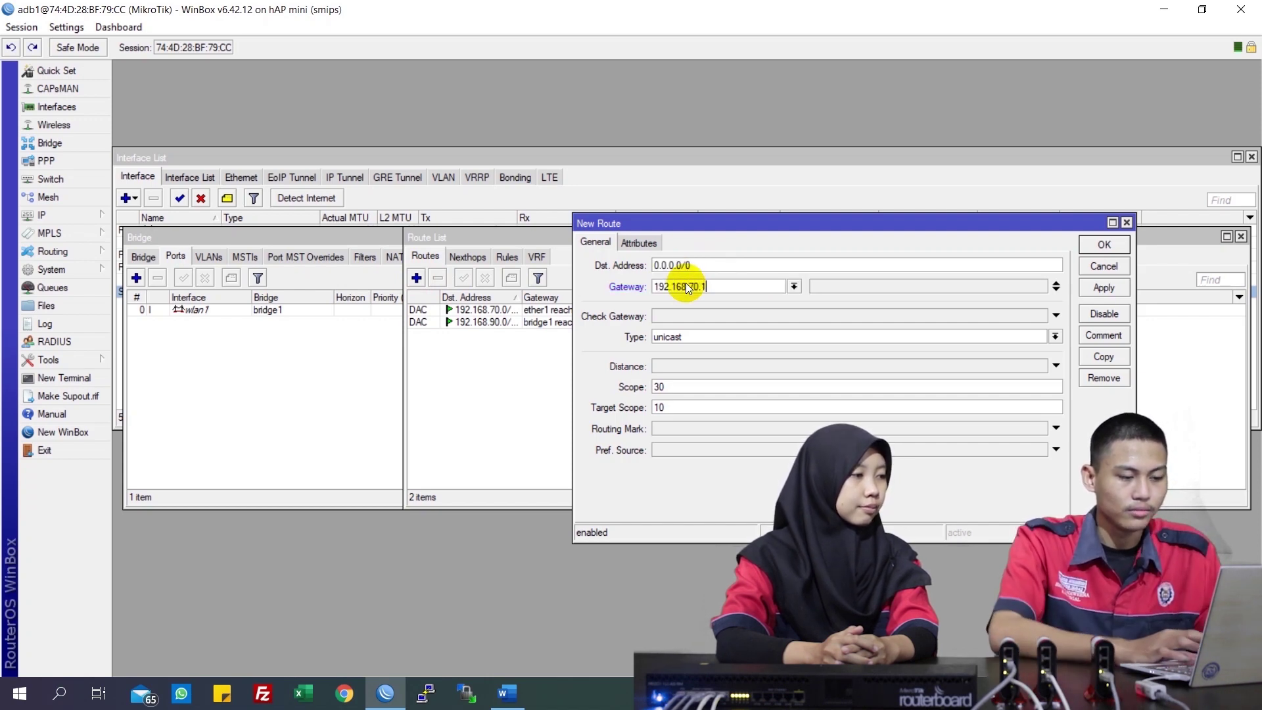
{"action": "left_click", "coordinate": [1103, 288]}
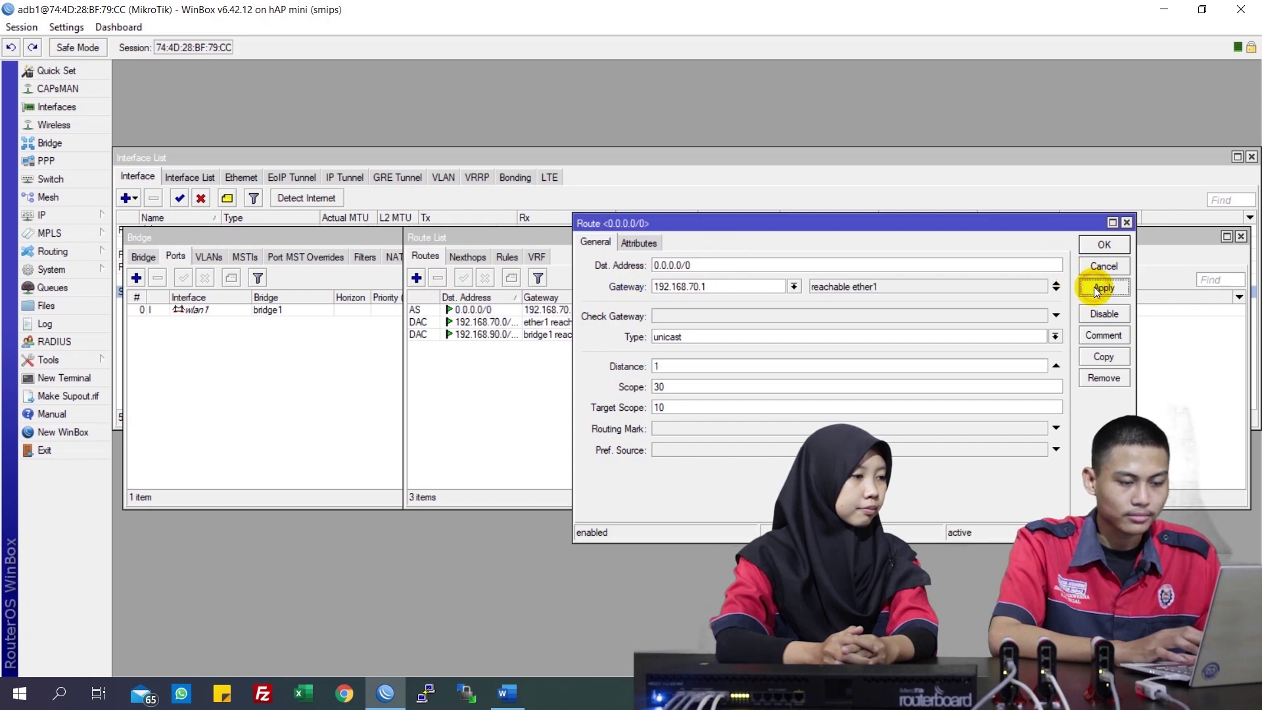
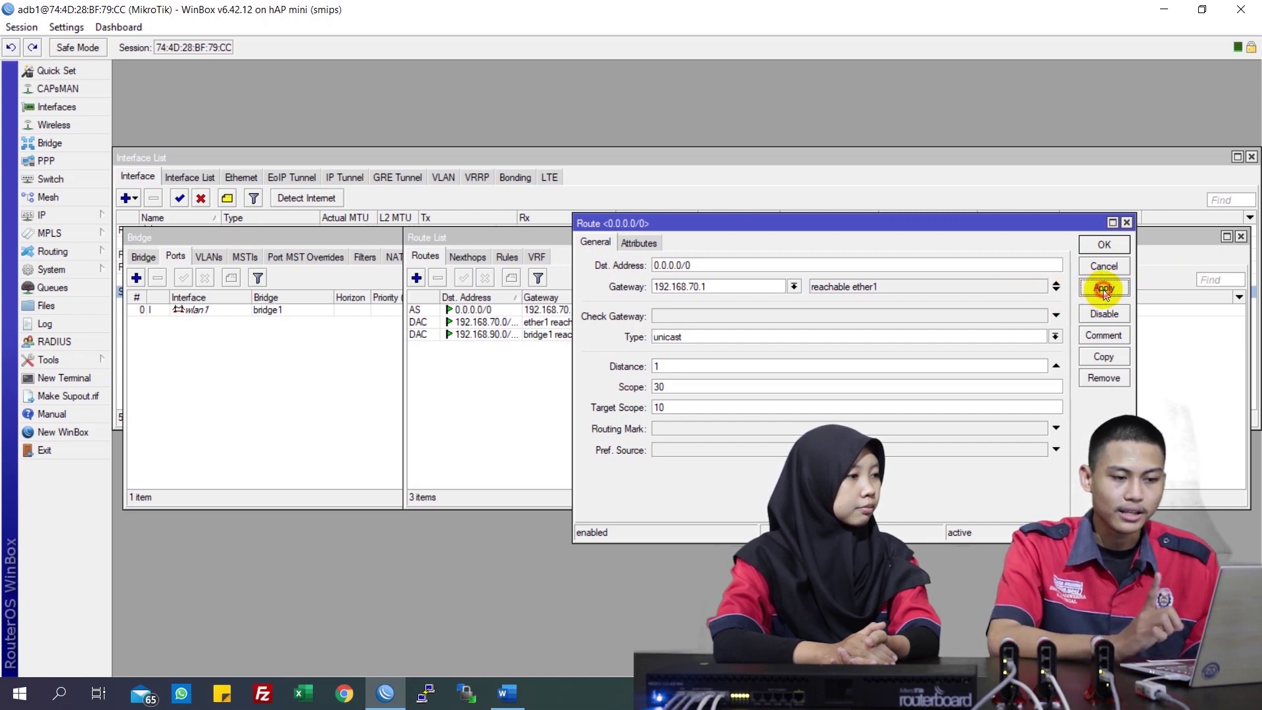
Save the 0.0.0.0/0 default route via gateway 192.168.70.1
{"action": "left_click", "coordinate": [1104, 245]}
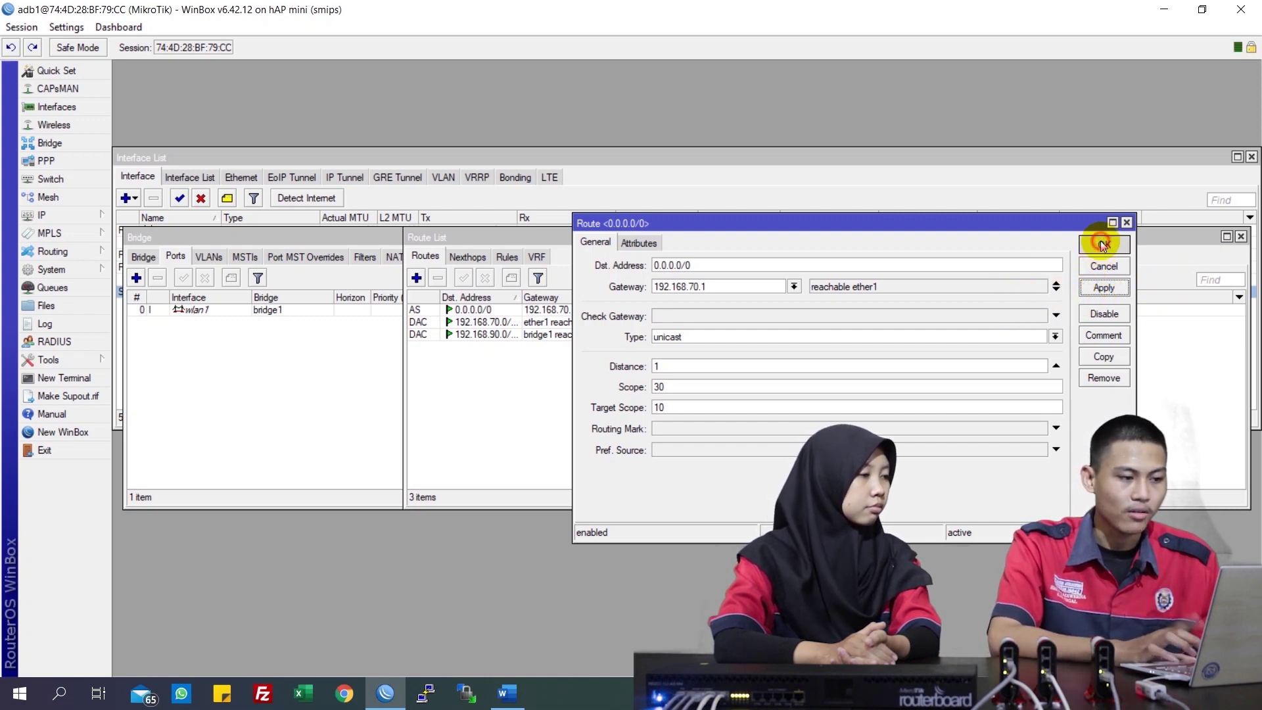
Add a srcnat NAT rule with out-interface ether1 and action masquerade
{"action": "left_click", "coordinate": [82, 219]}
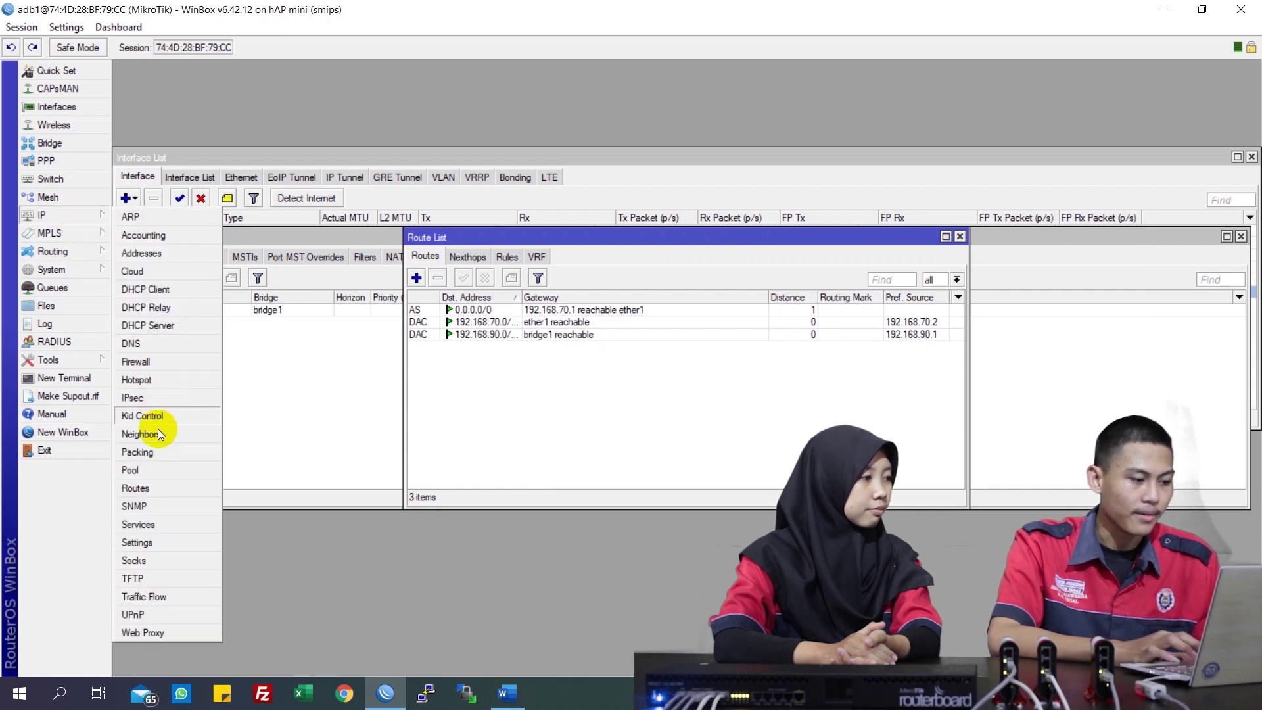
{"action": "left_click", "coordinate": [173, 361]}
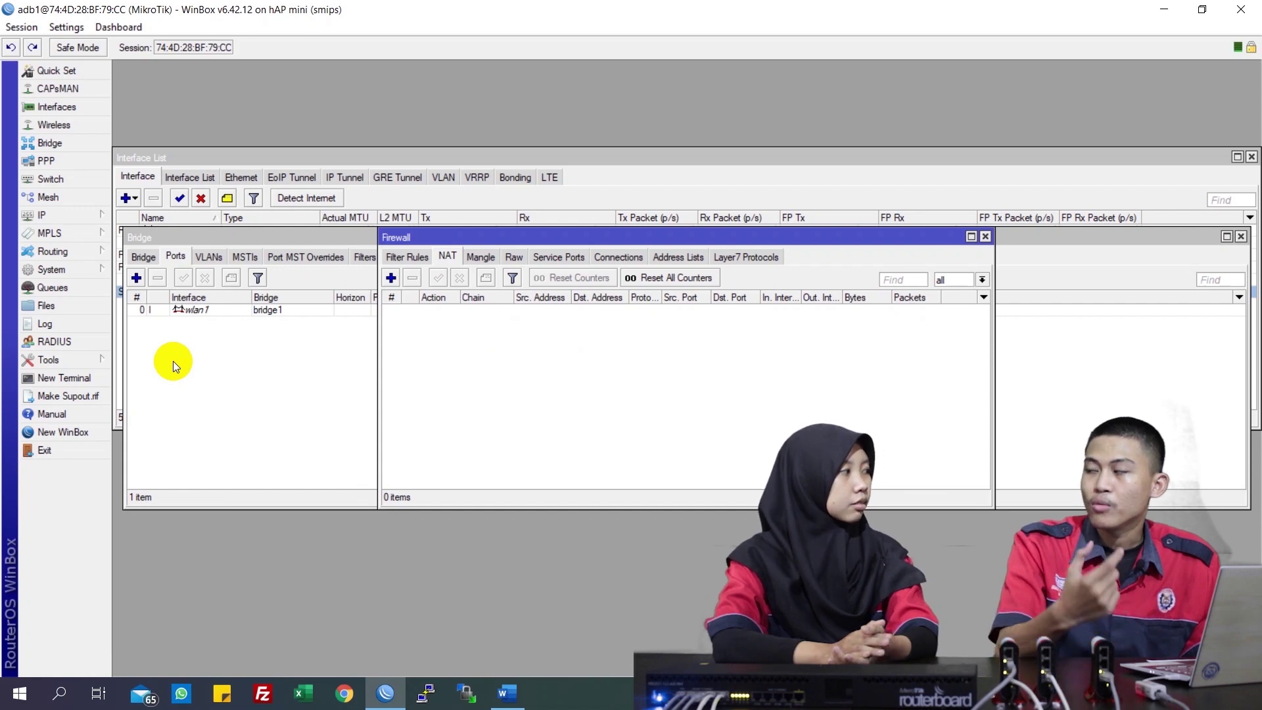
{"action": "left_click", "coordinate": [390, 279]}
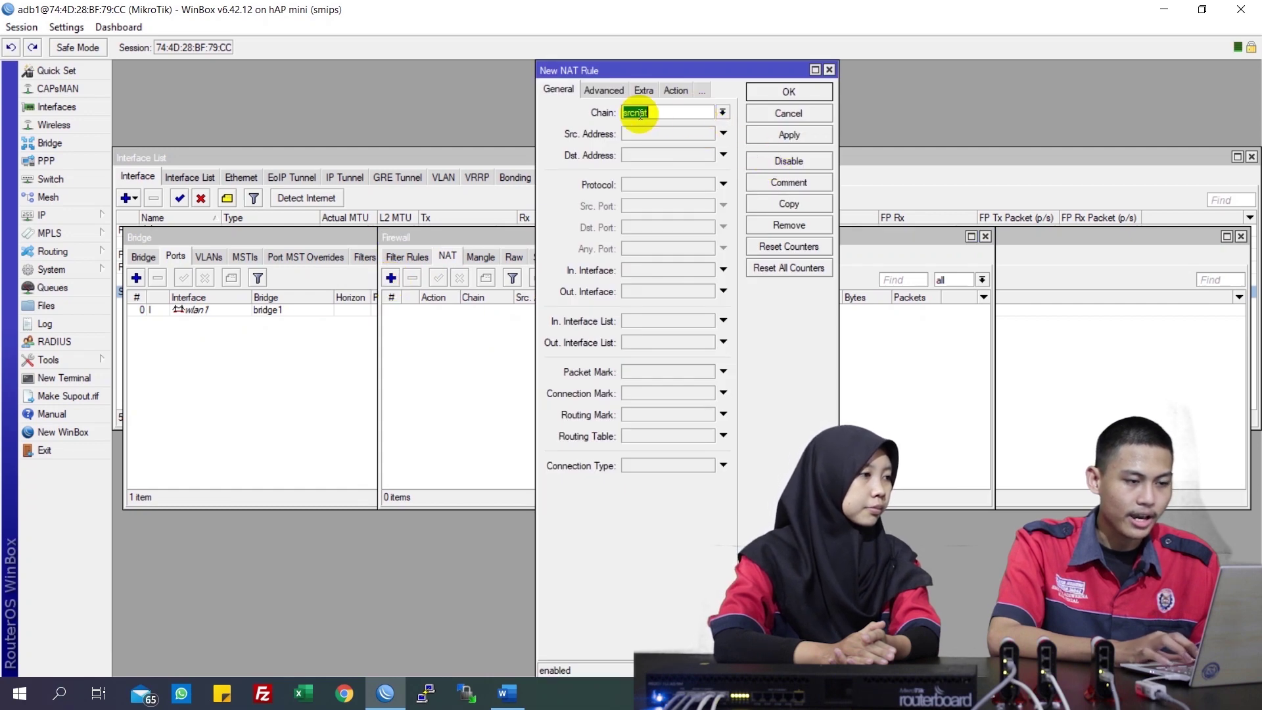
{"action": "left_click", "coordinate": [657, 290]}
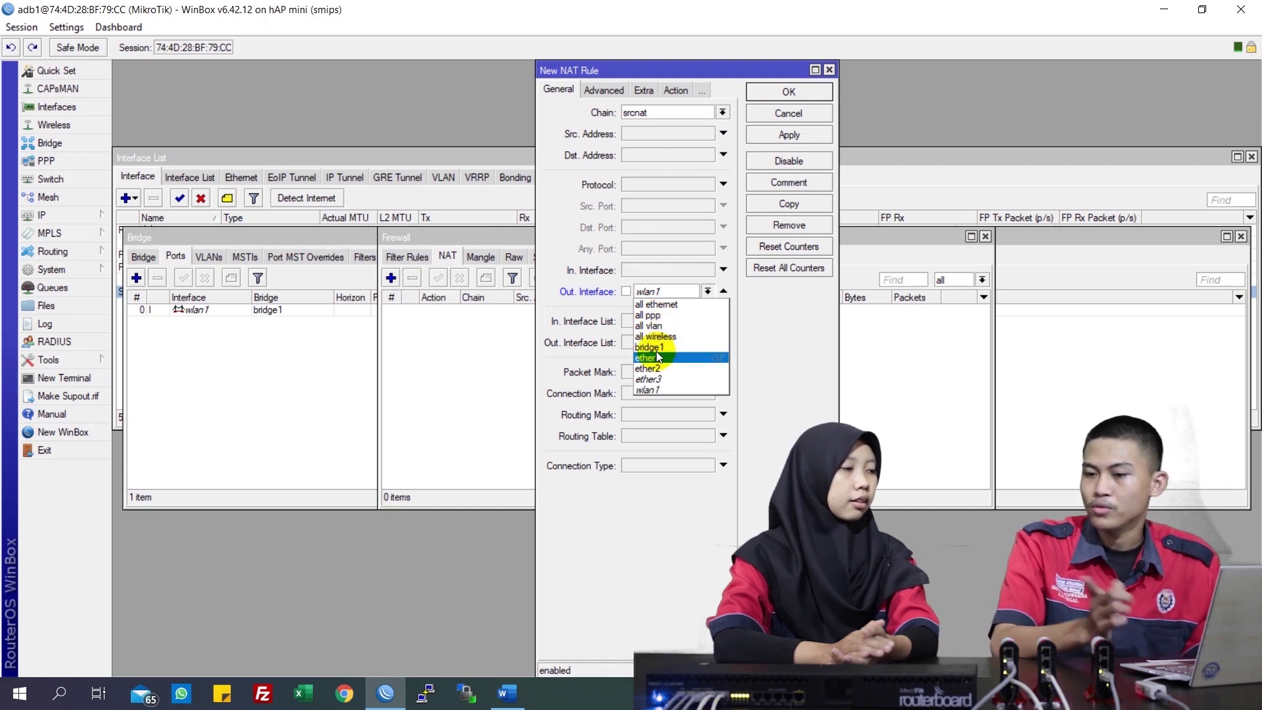
{"action": "left_click", "coordinate": [658, 357]}
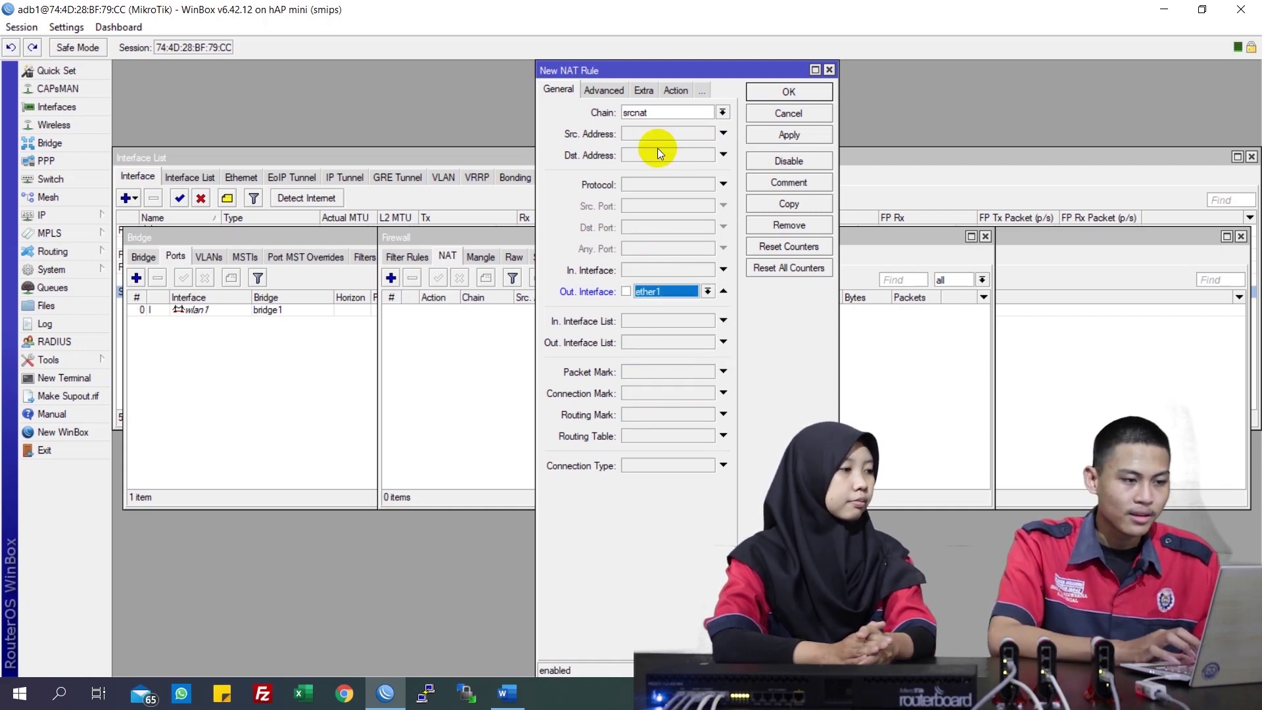
{"action": "left_click", "coordinate": [675, 93]}
{"action": "left_click", "coordinate": [668, 115]}
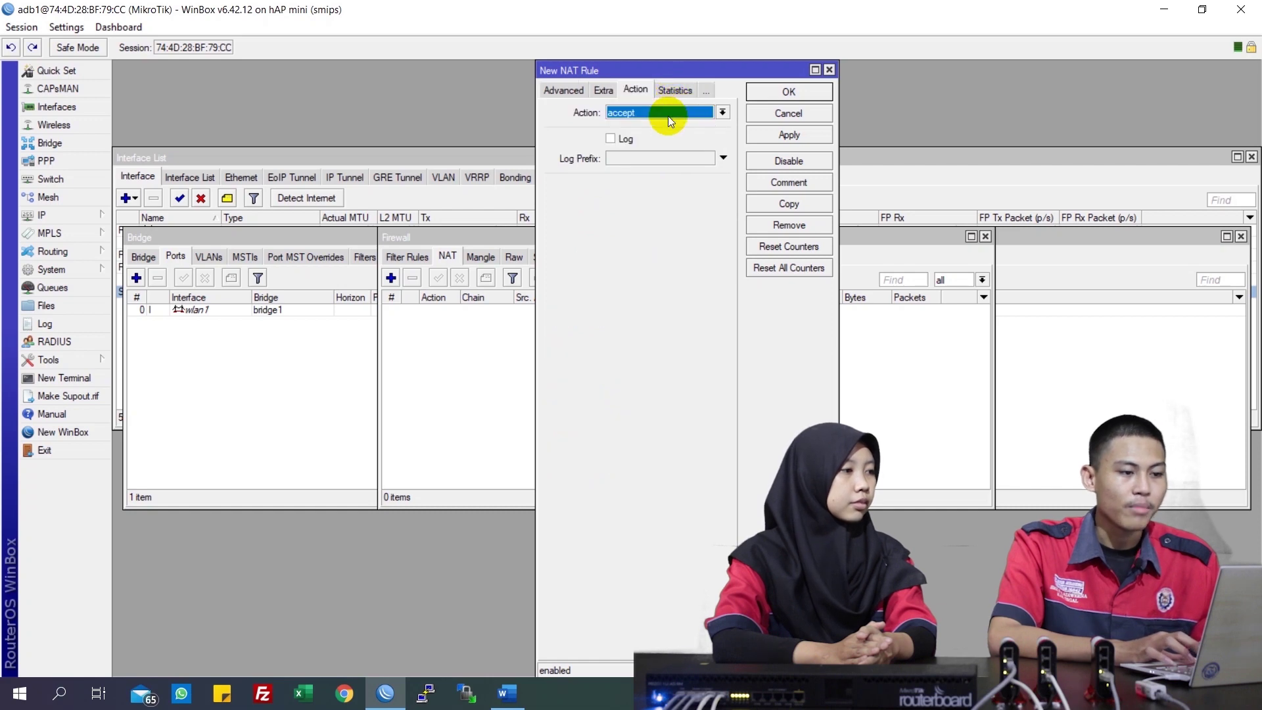
{"action": "left_click", "coordinate": [670, 190]}
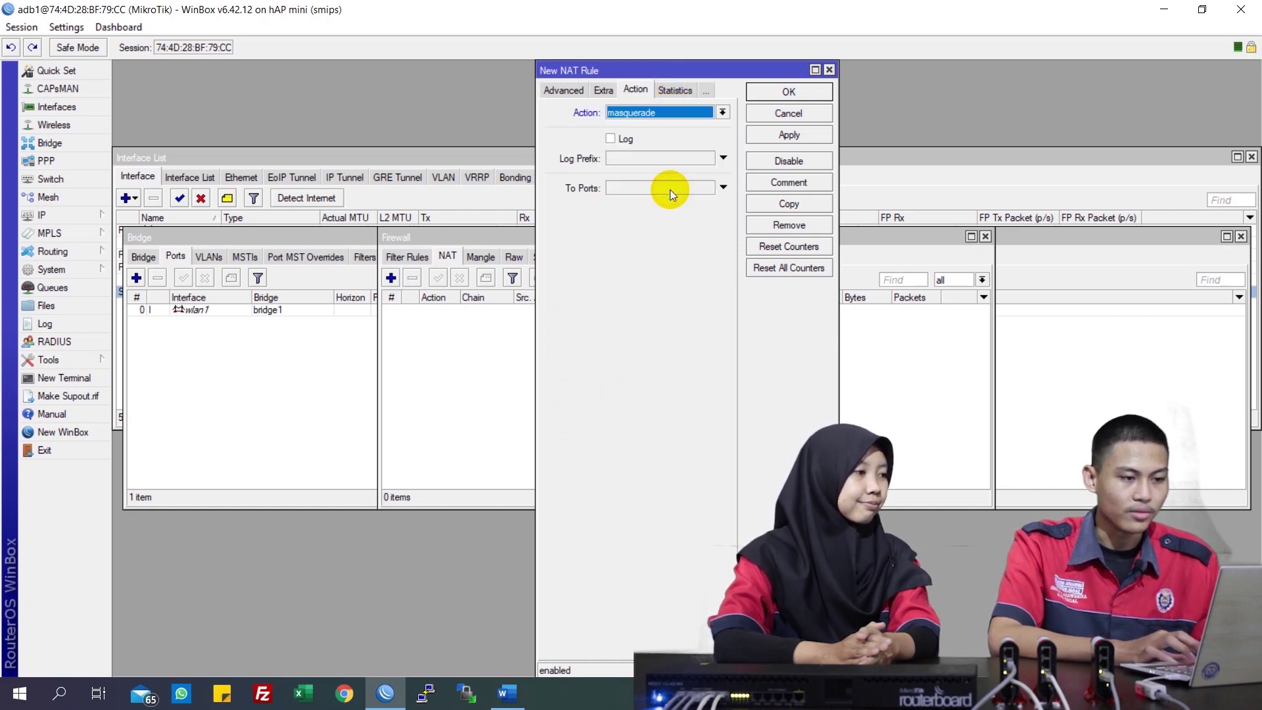
{"action": "left_click", "coordinate": [788, 138]}
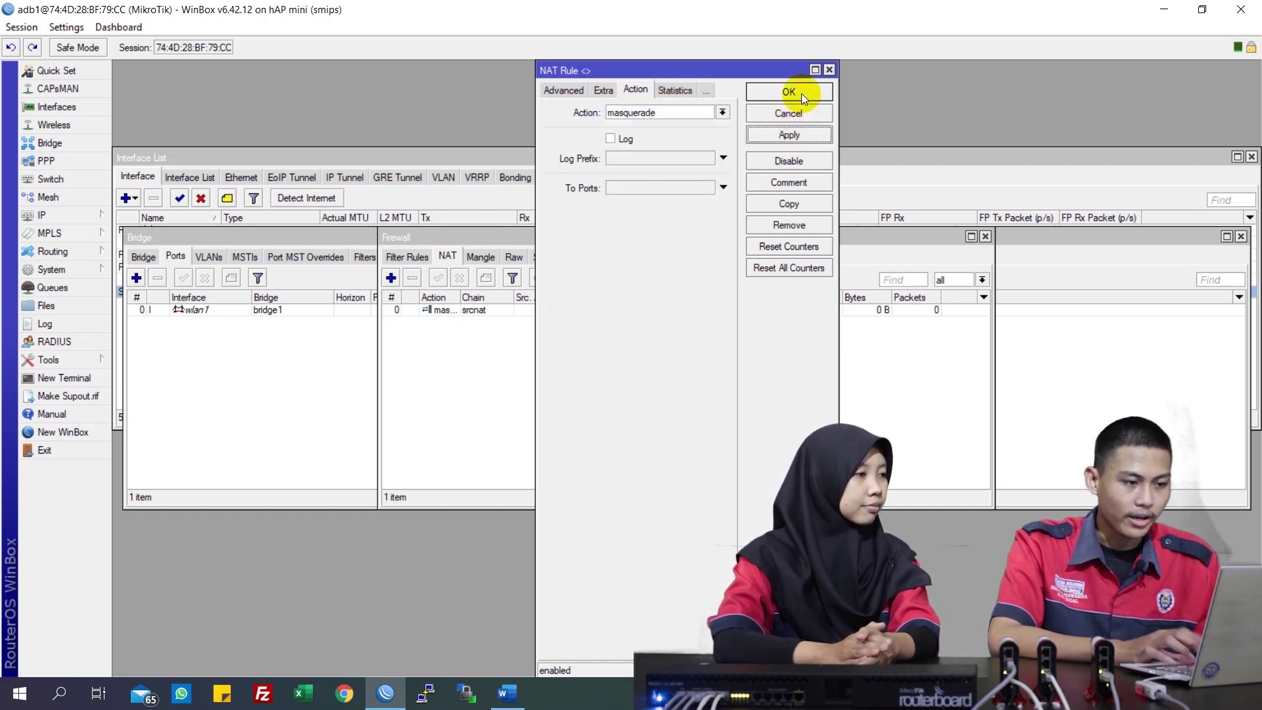
{"action": "left_click", "coordinate": [802, 94]}
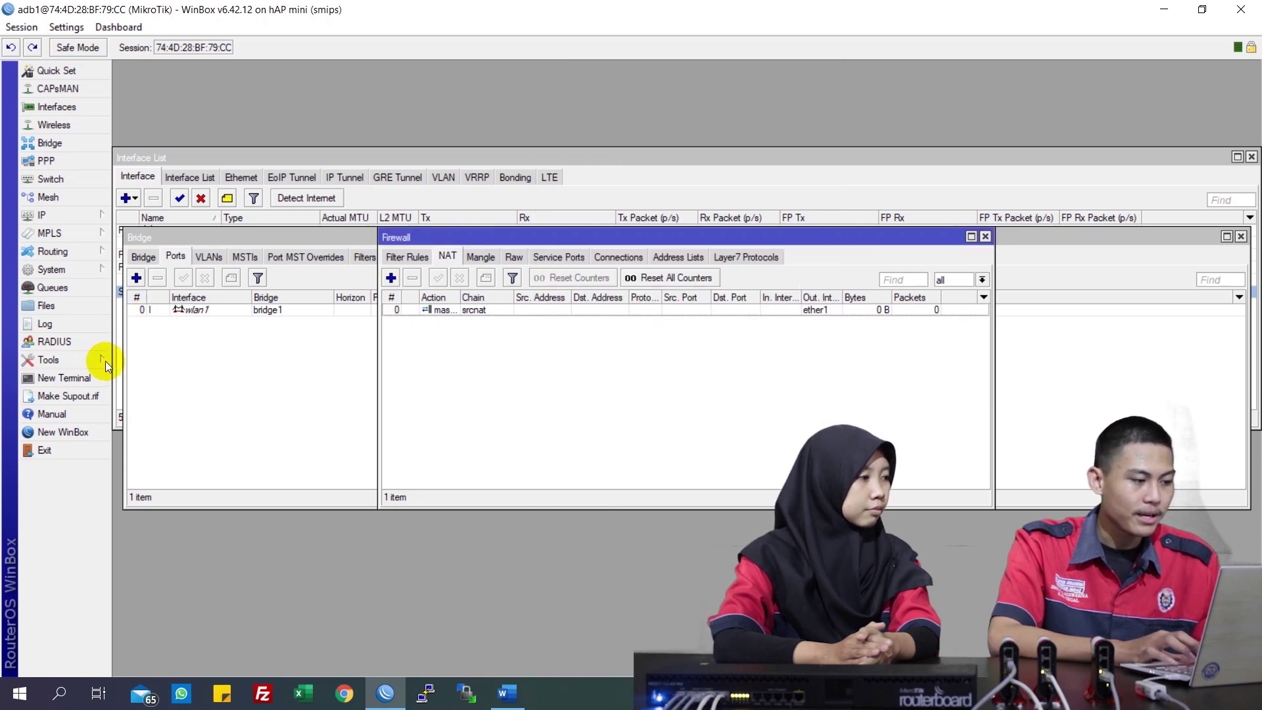
Ping google.com from a new terminal, then stop it with Ctrl+C
{"action": "left_click", "coordinate": [89, 376]}
{"action": "type", "text": "p"}
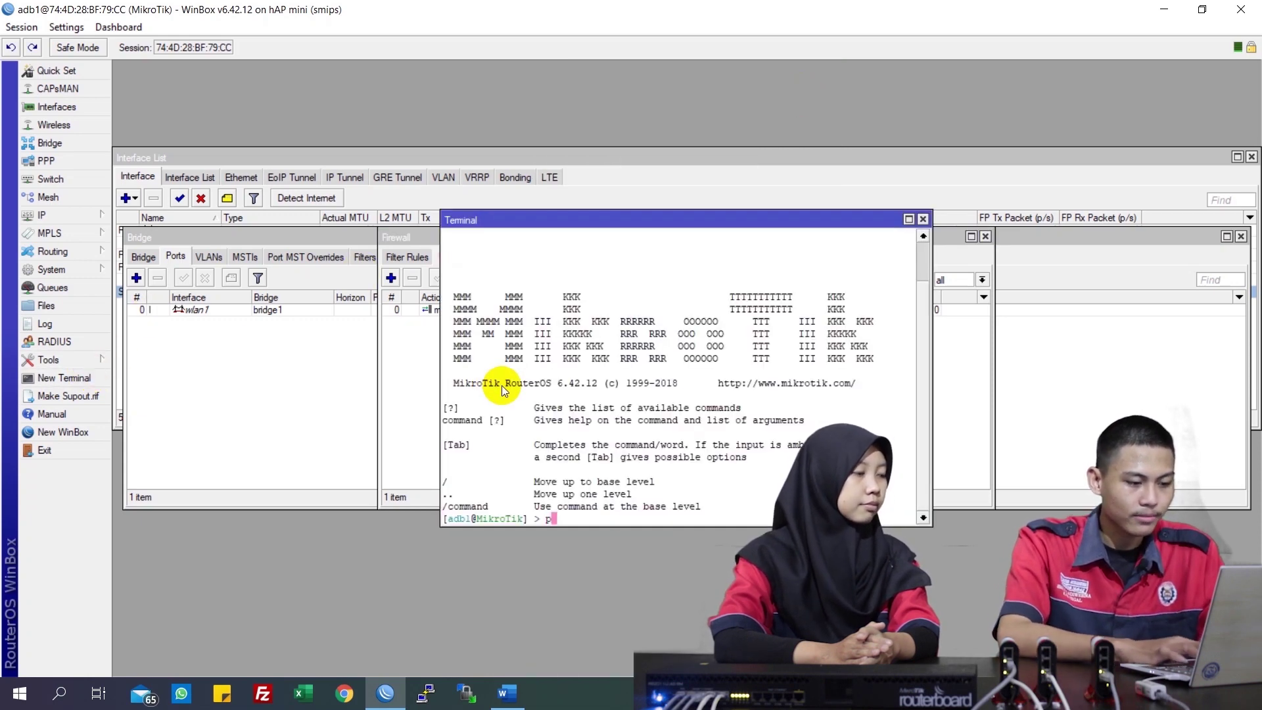
{"action": "type", "text": "ing google.com"}
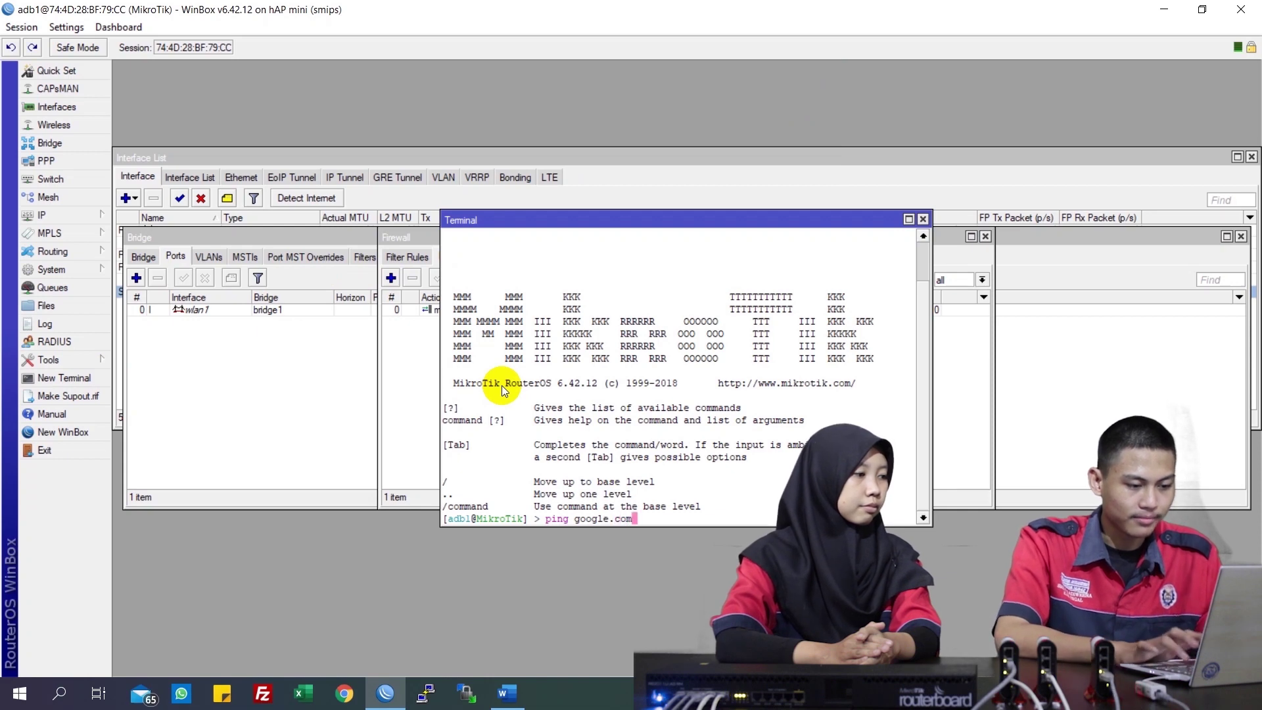
{"action": "key", "text": "Return"}
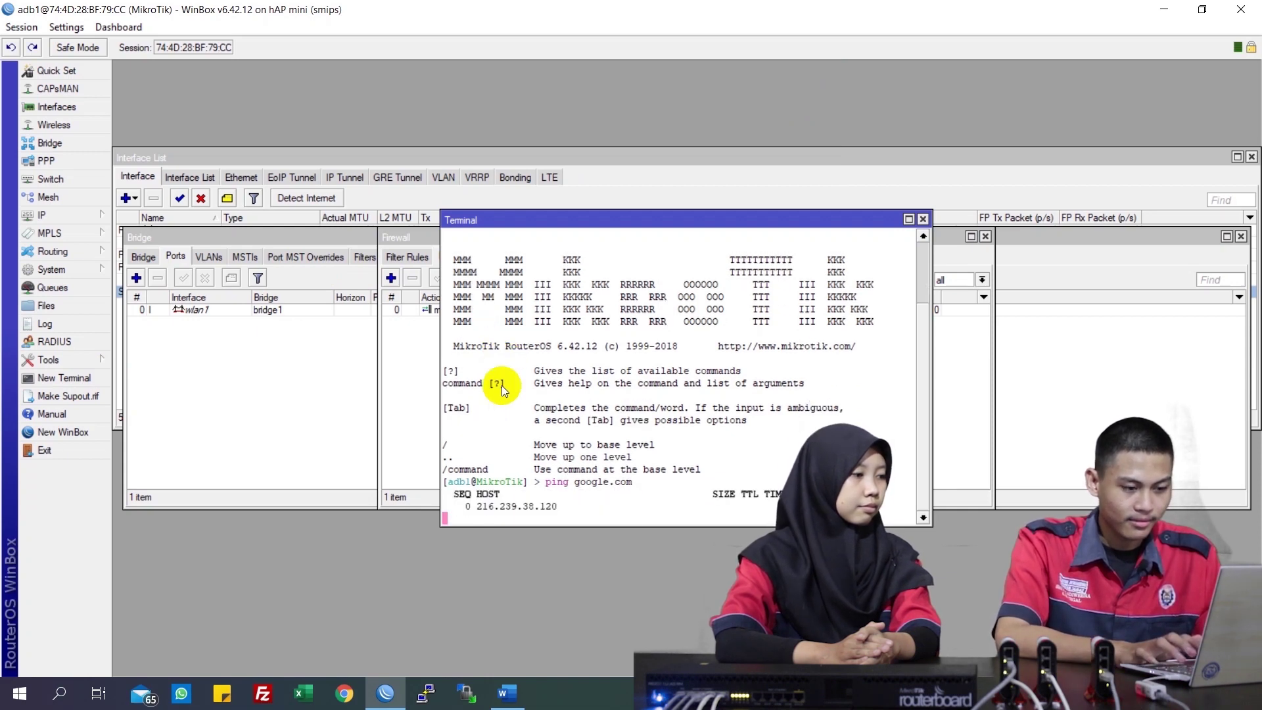
{"action": "key", "text": "ctrl+c"}
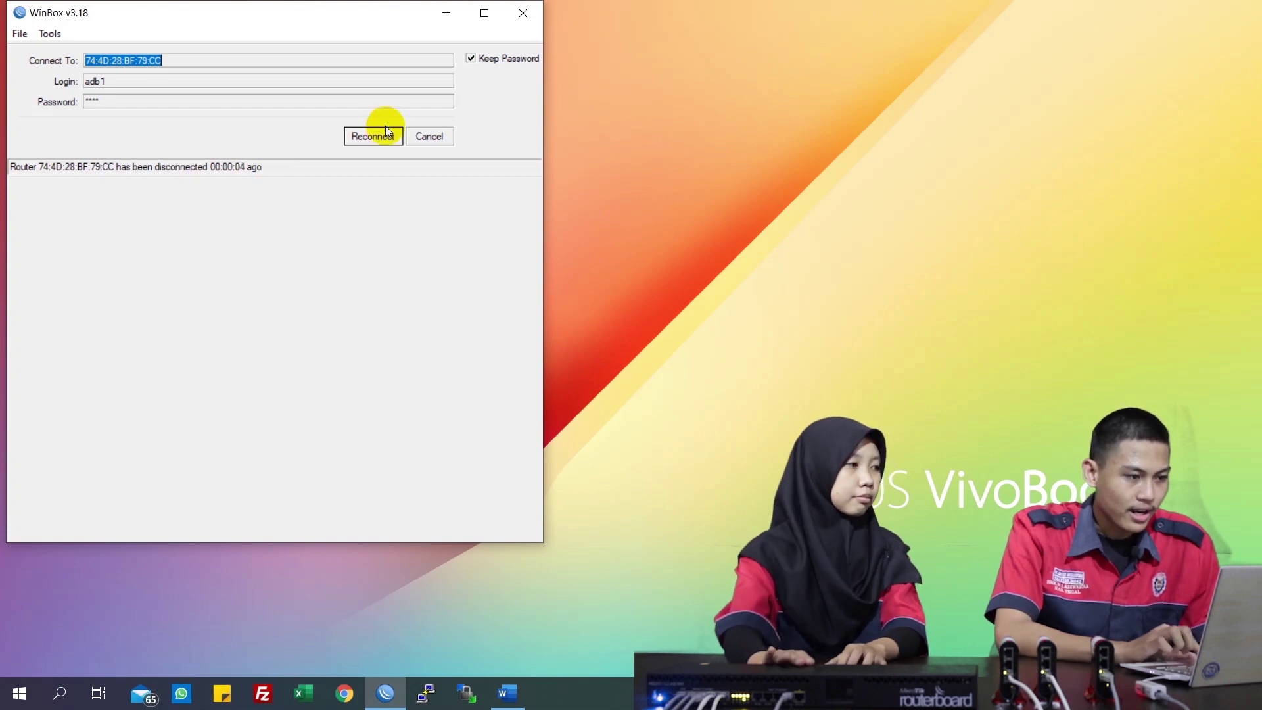
Connect to the neighbouring R.Core router after correcting the login name
{"action": "left_click", "coordinate": [439, 139]}
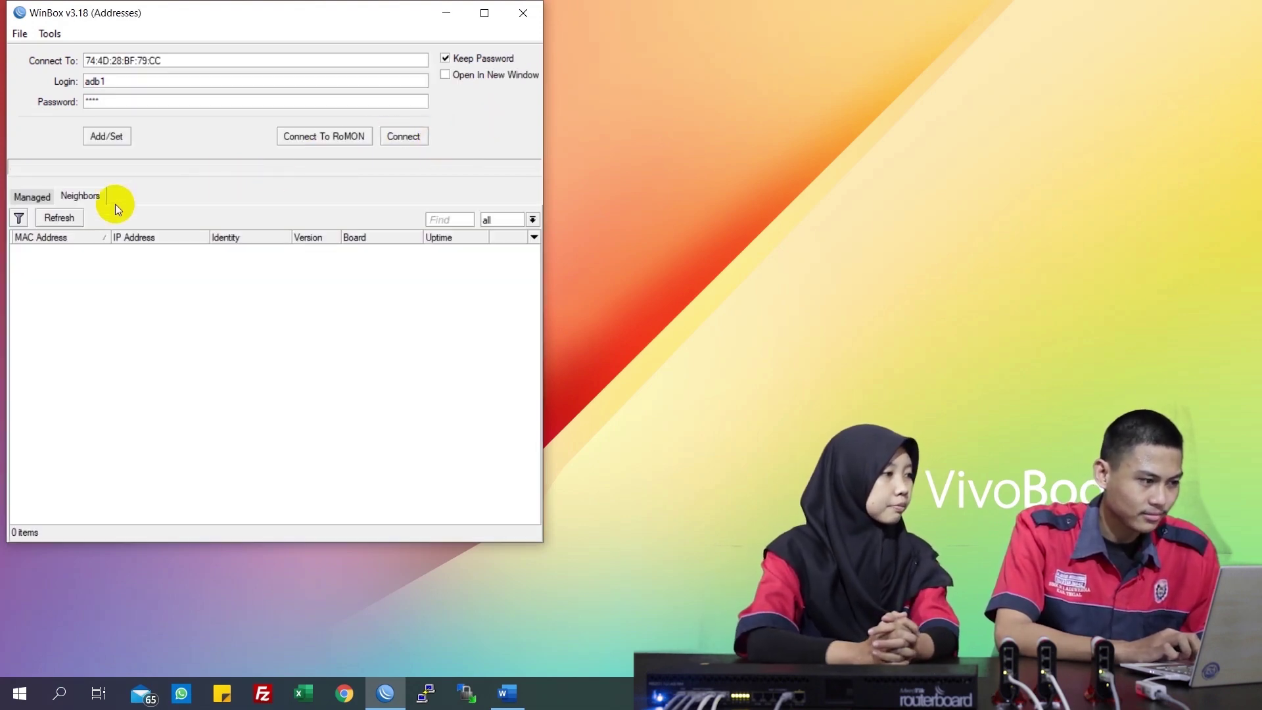
{"action": "left_click", "coordinate": [64, 249]}
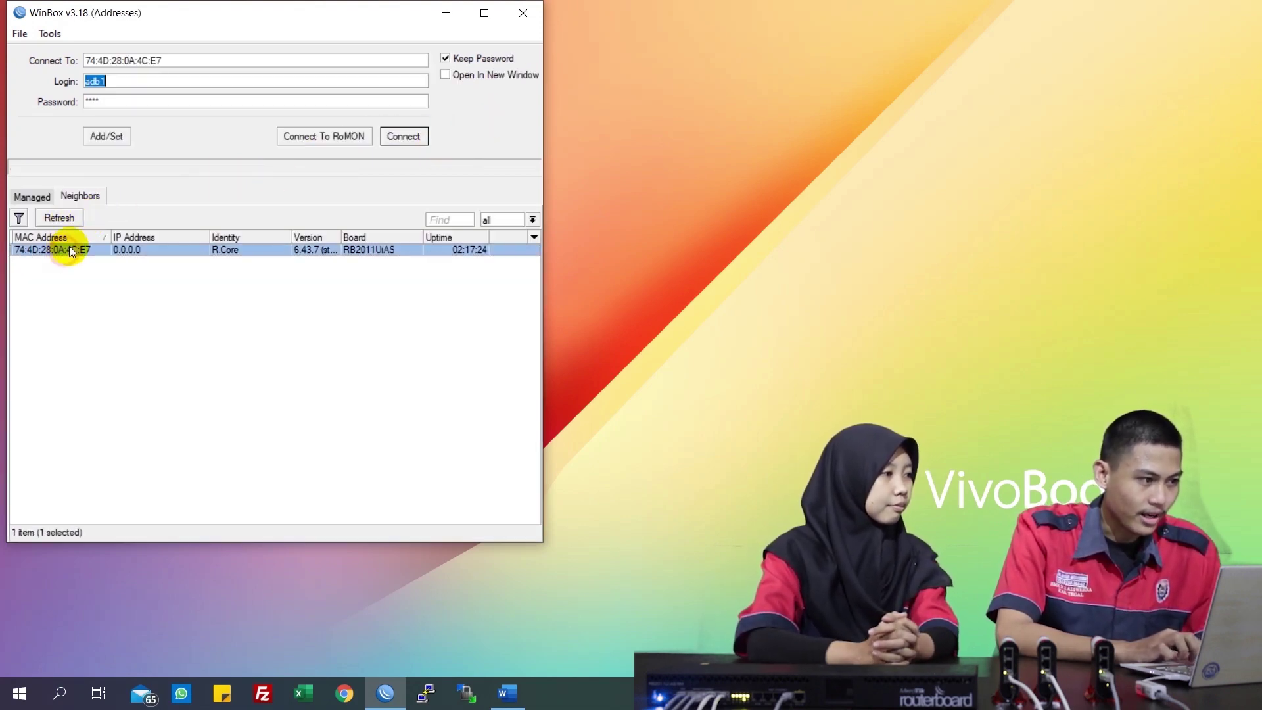
{"action": "left_click", "coordinate": [146, 100]}
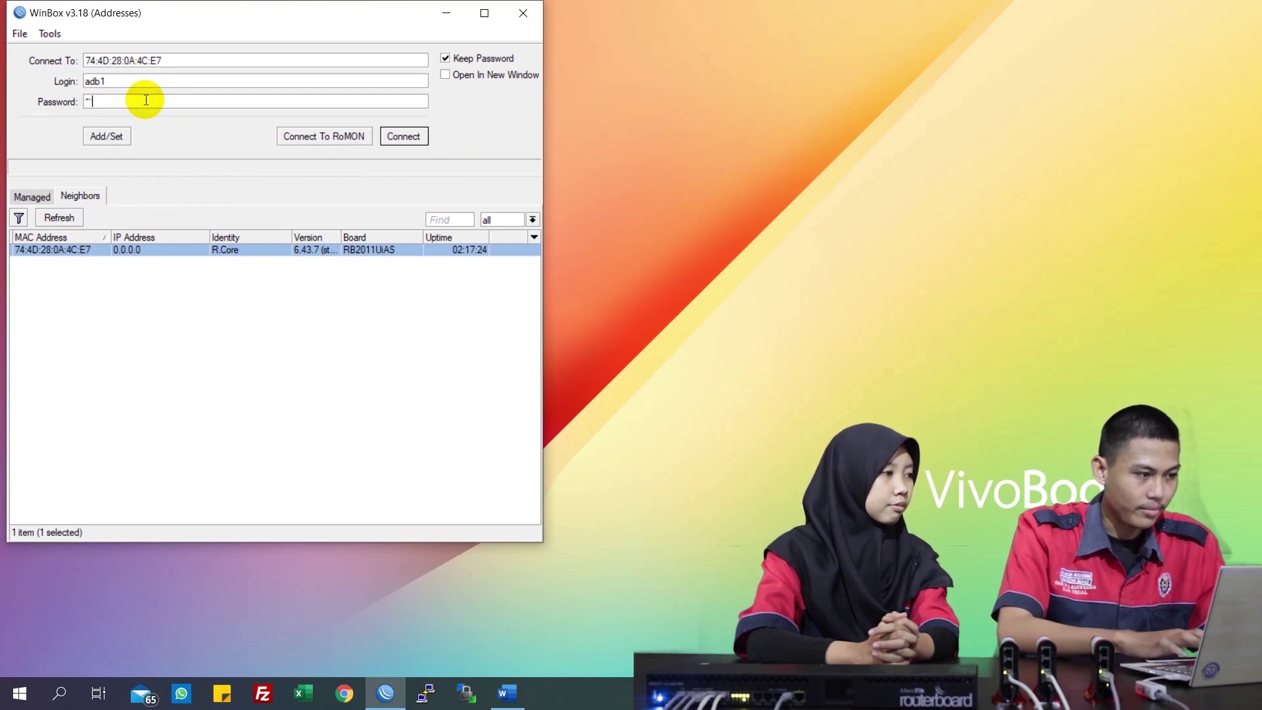
{"action": "left_click", "coordinate": [146, 80]}
{"action": "key", "text": "BackSpace"}
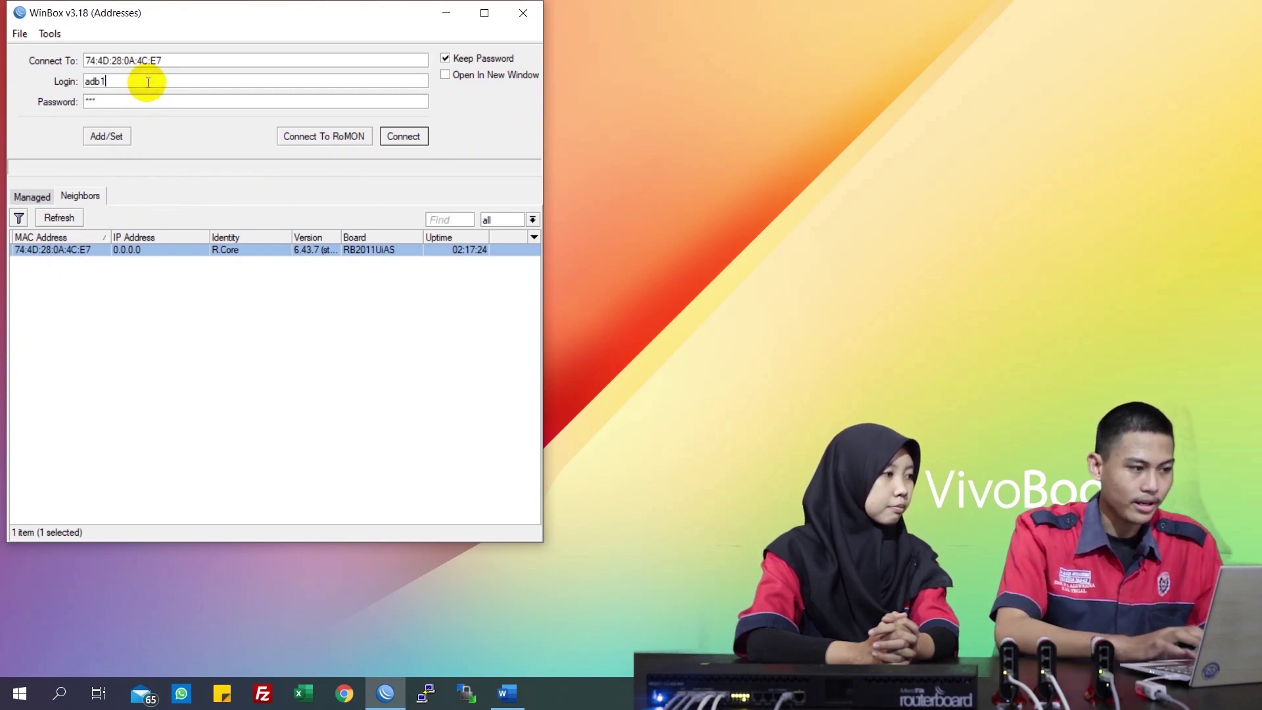
{"action": "left_click", "coordinate": [392, 137]}
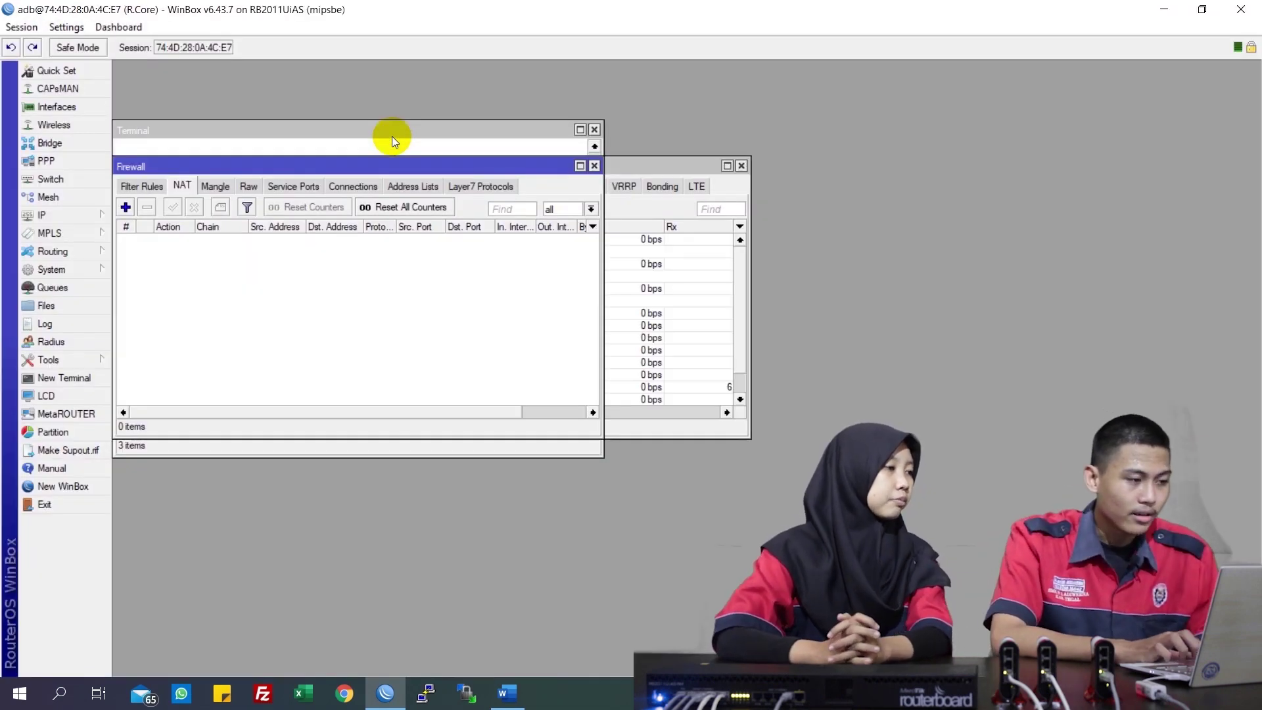
Clear the leftover windows and view R.Core's IP addresses
{"action": "left_click", "coordinate": [583, 155]}
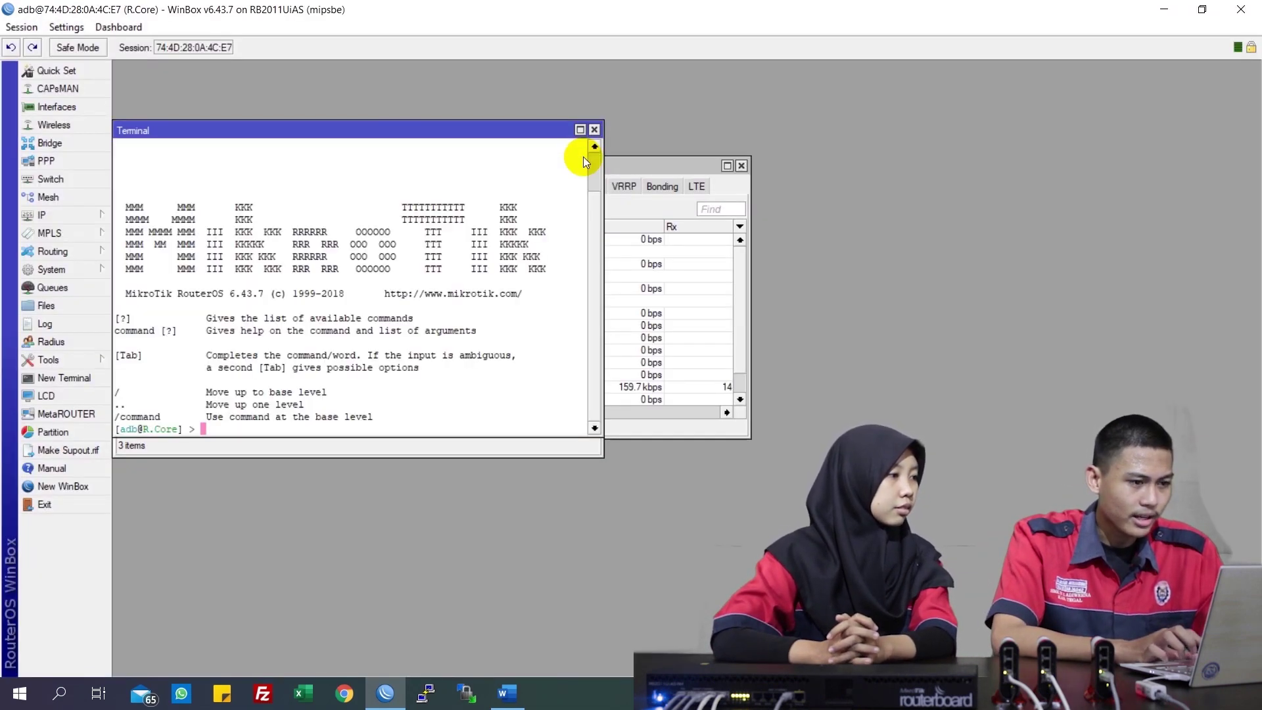
{"action": "left_click", "coordinate": [595, 131], "text": "shift"}
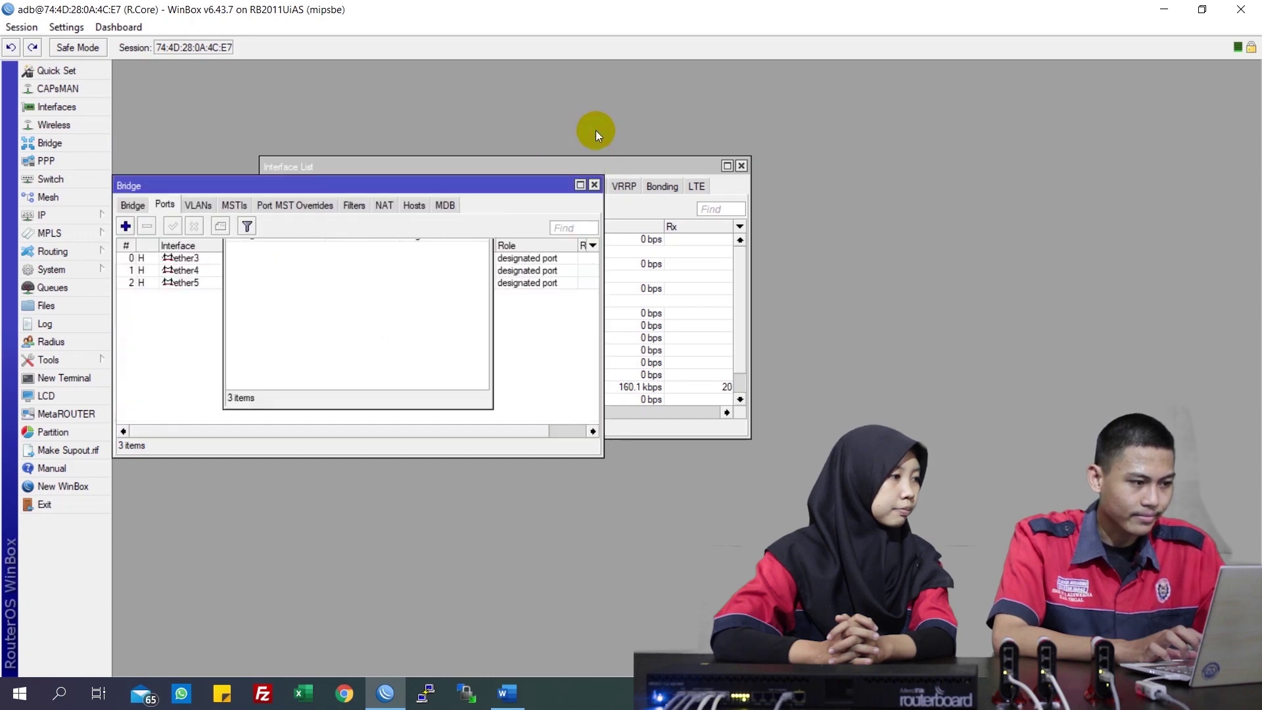
{"action": "left_click", "coordinate": [91, 219]}
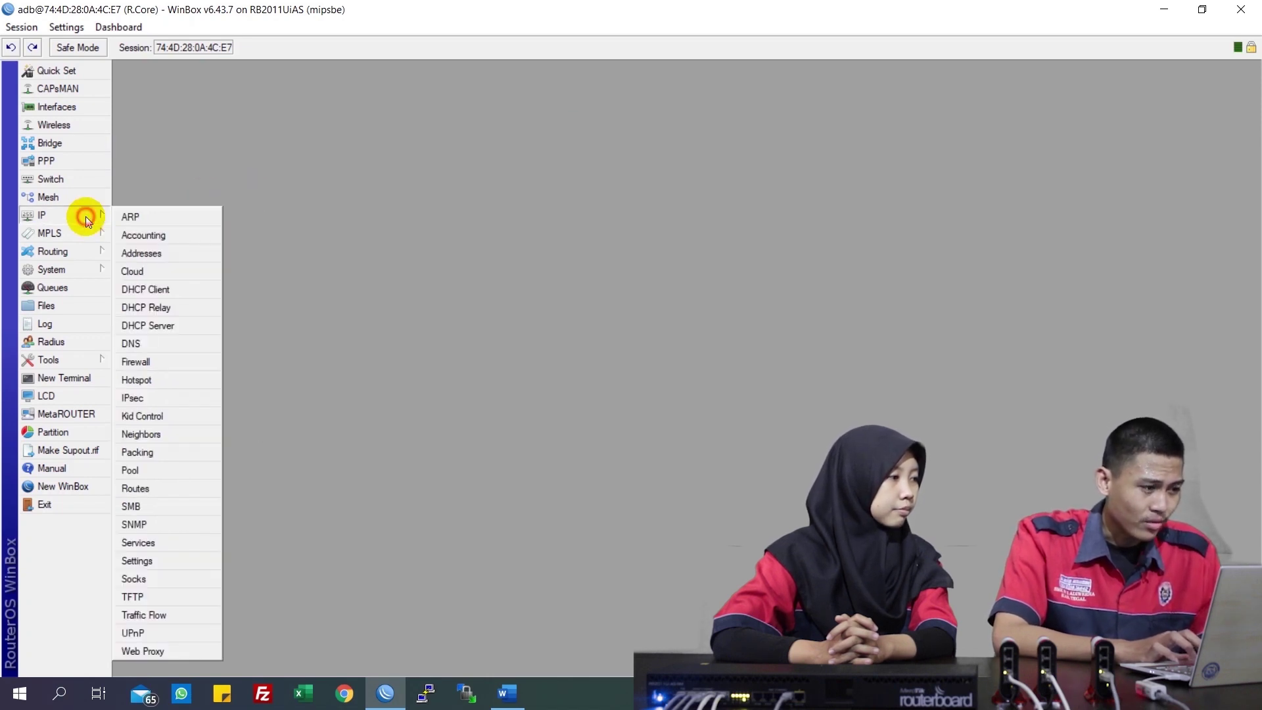
{"action": "left_click", "coordinate": [144, 259]}
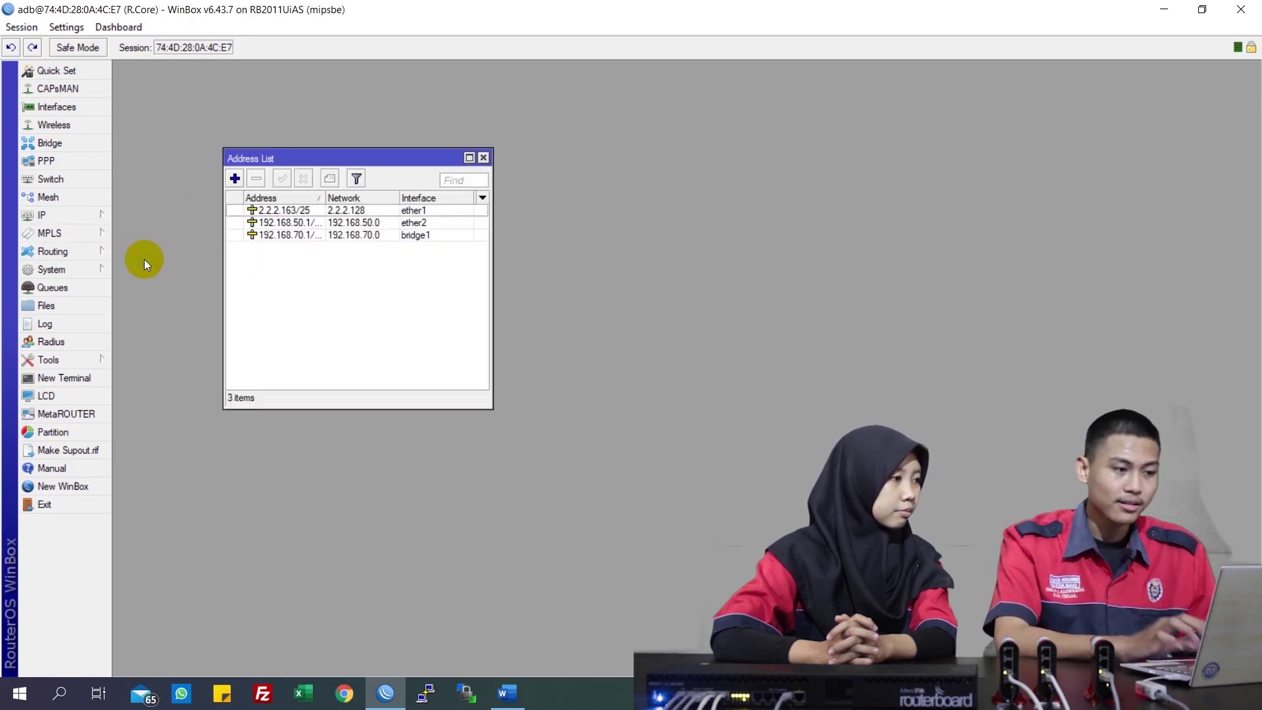
Open R.Core's DNS settings, routing table and firewall NAT list
{"action": "left_click", "coordinate": [82, 214]}
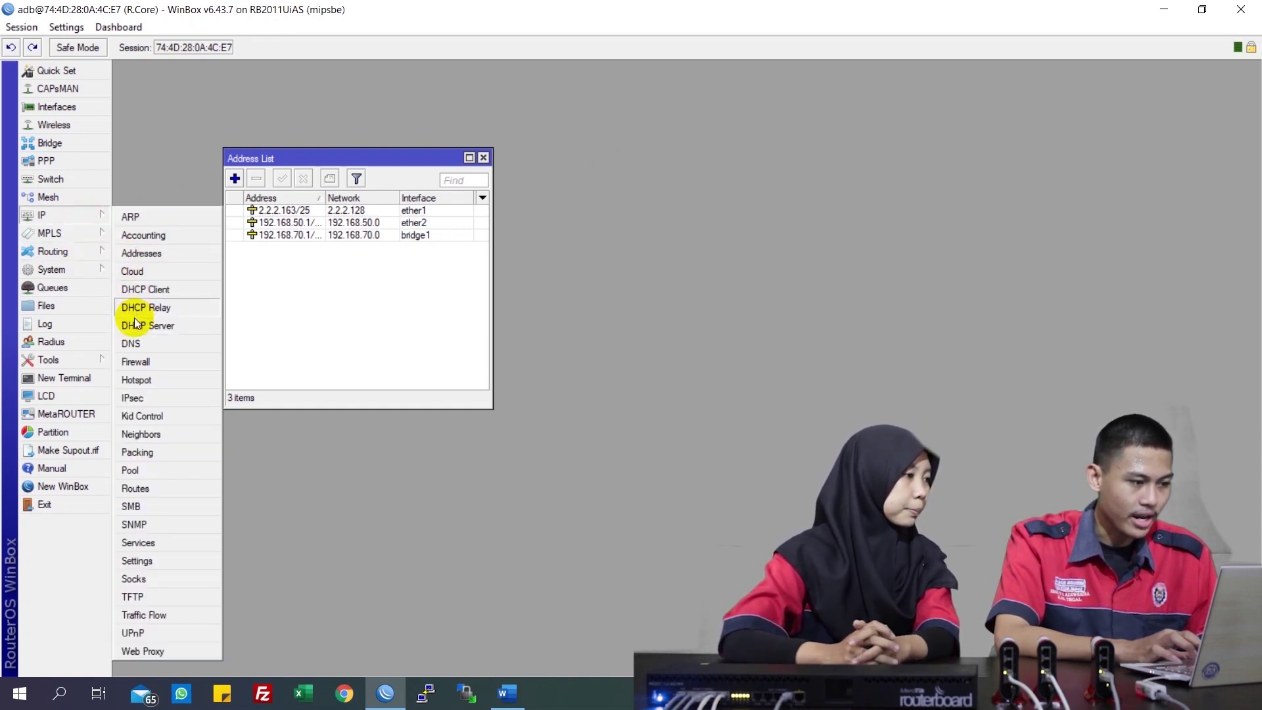
{"action": "left_click", "coordinate": [135, 343]}
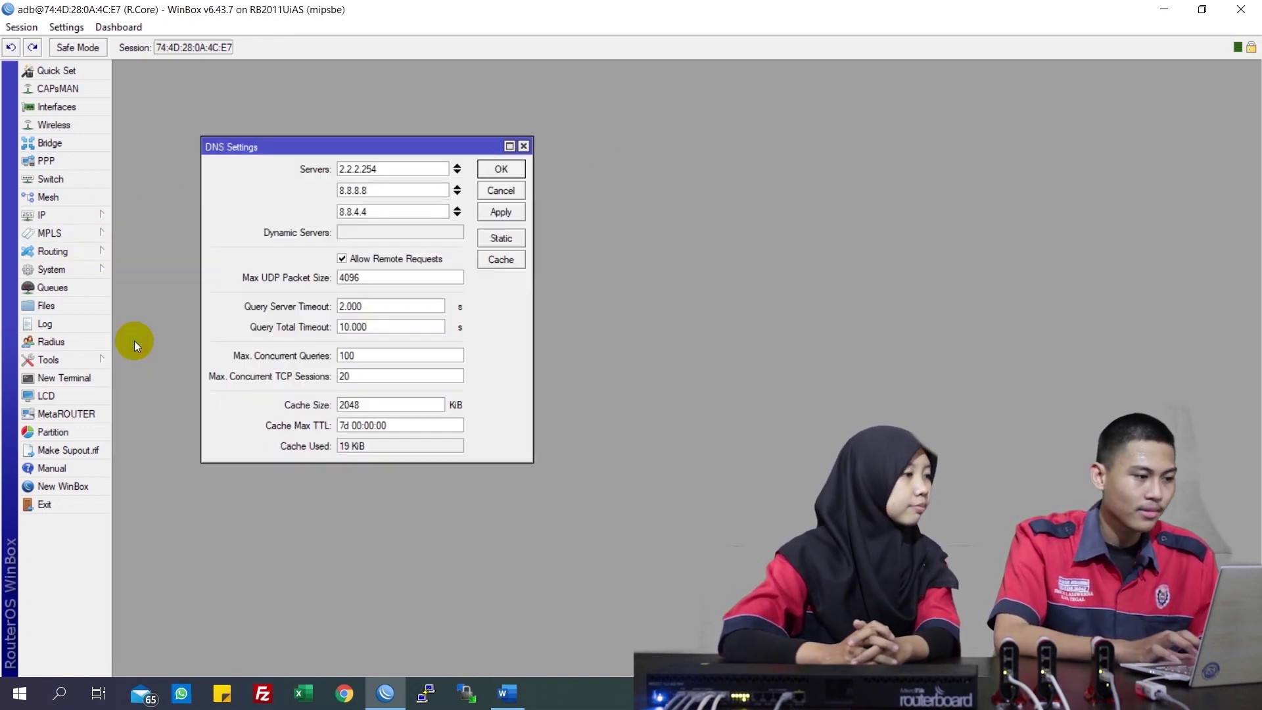
{"action": "left_click", "coordinate": [78, 219]}
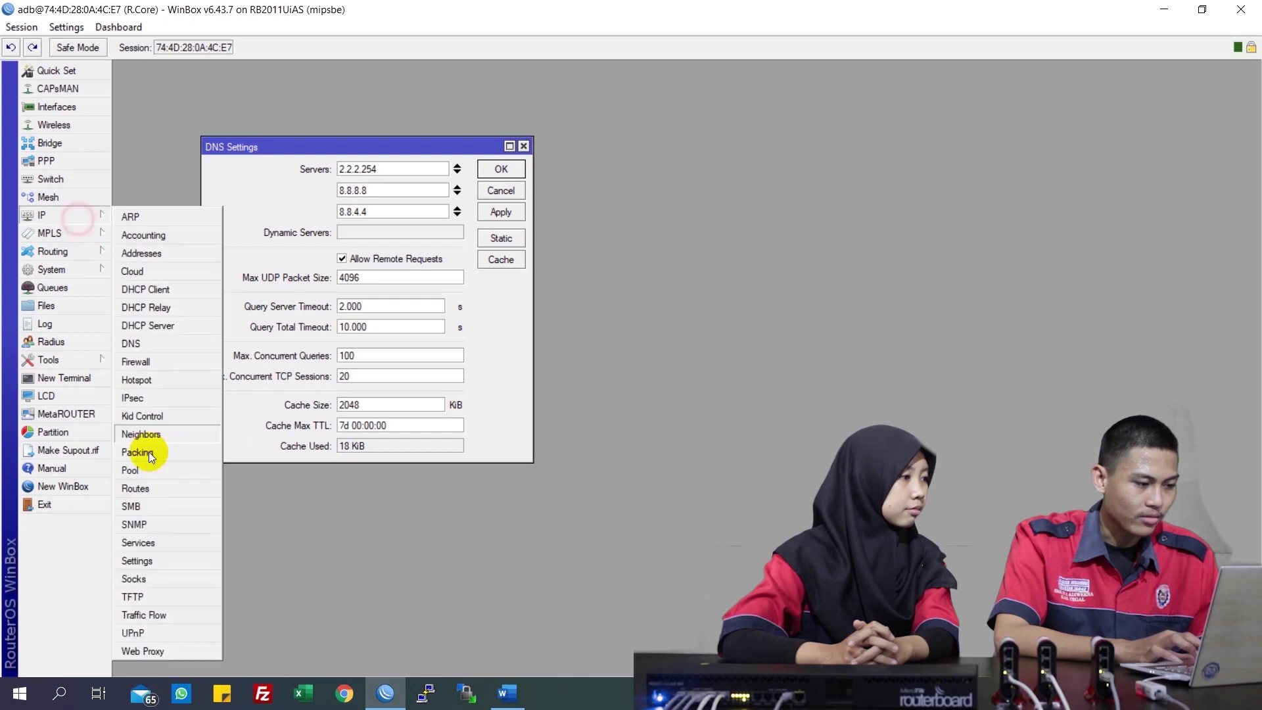
{"action": "left_click", "coordinate": [149, 492]}
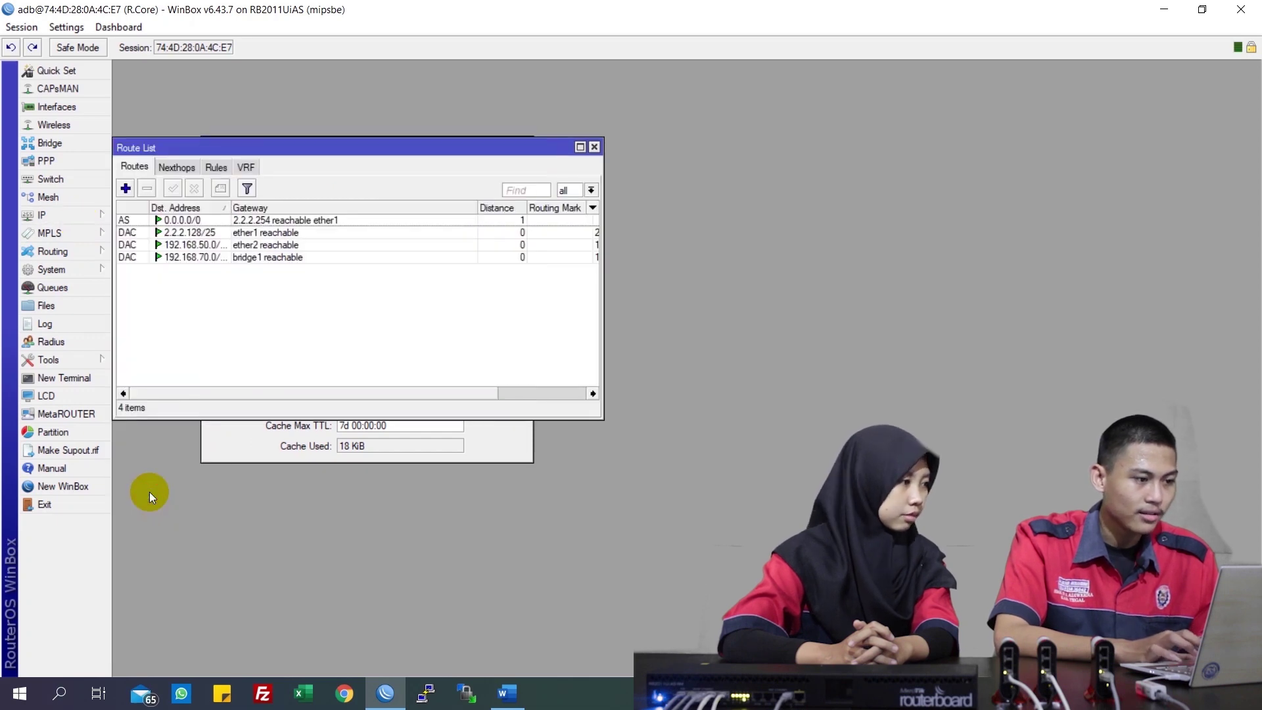
{"action": "left_click", "coordinate": [90, 211]}
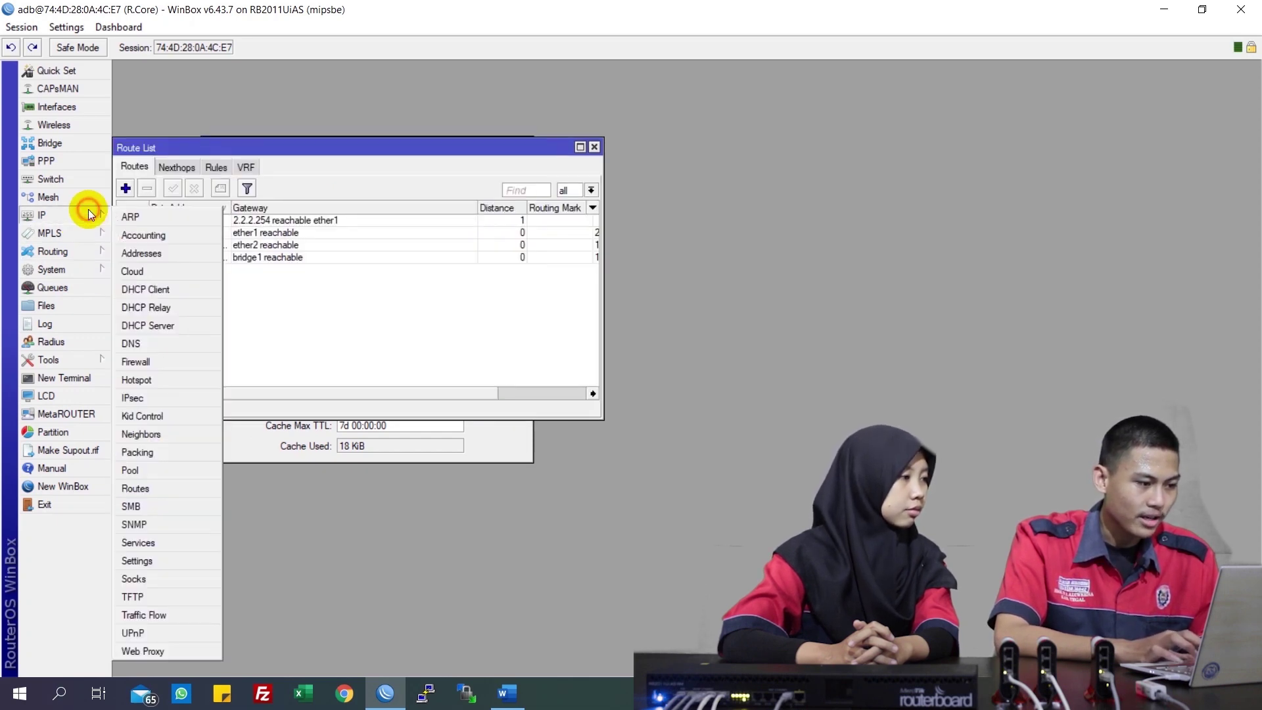
{"action": "left_click", "coordinate": [145, 360]}
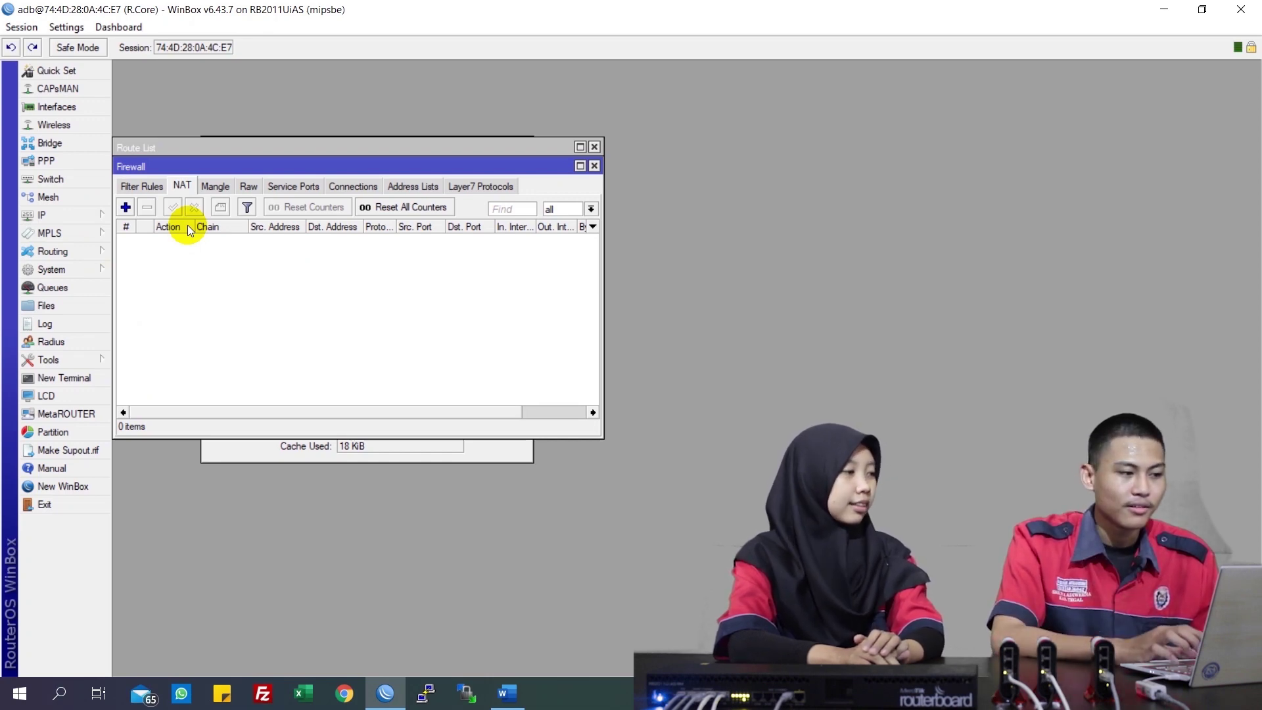
On R.Core, add a srcnat masquerade NAT rule with out-interface ether1
{"action": "left_click", "coordinate": [126, 208]}
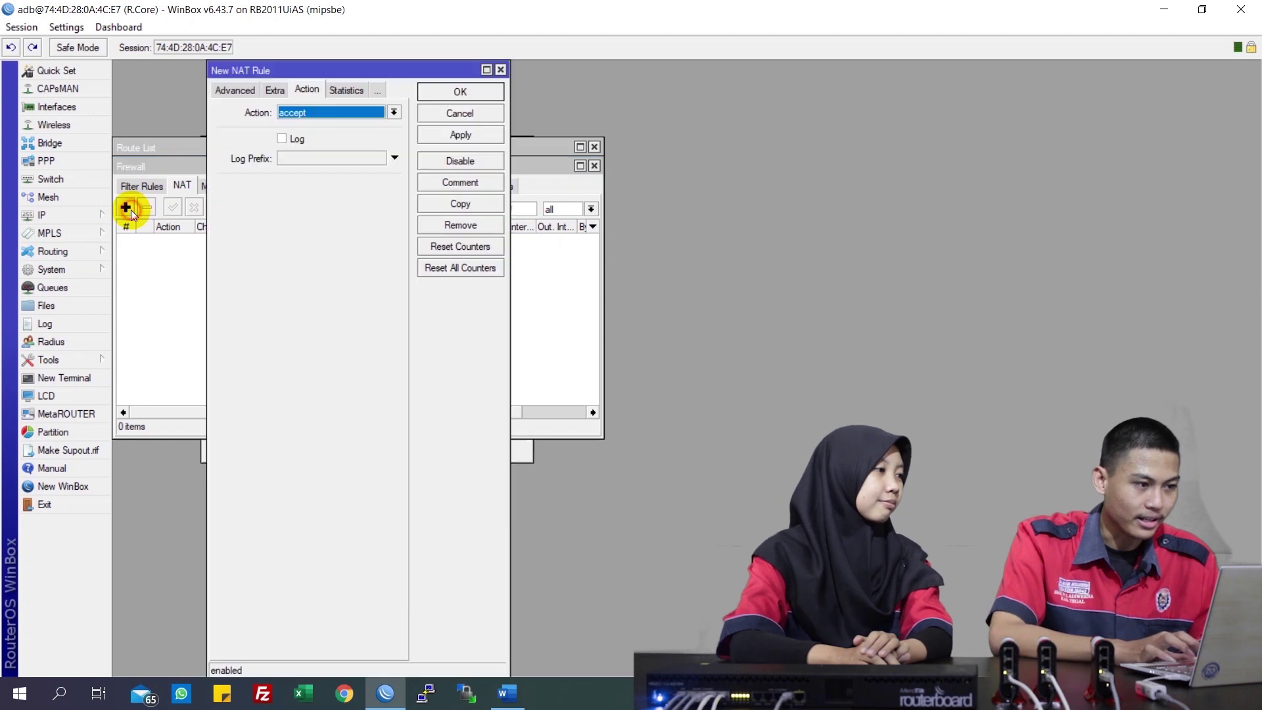
{"action": "left_click", "coordinate": [240, 92]}
{"action": "left_click", "coordinate": [227, 90]}
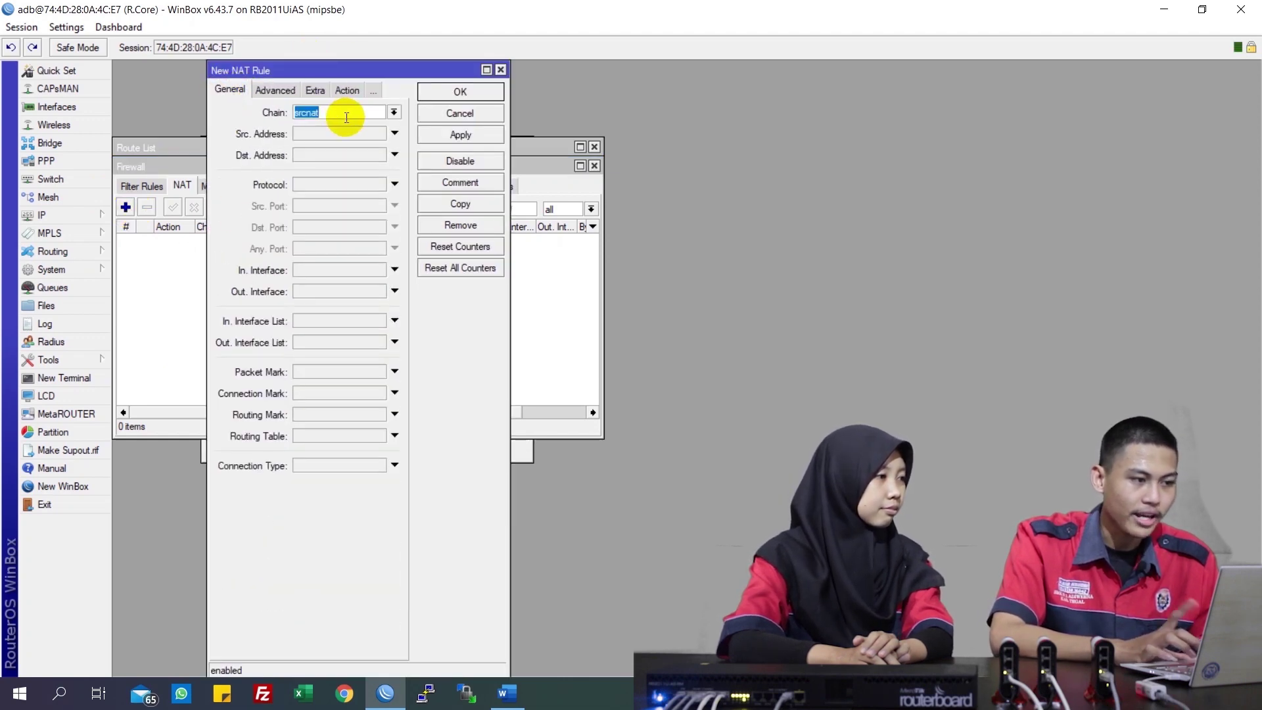
{"action": "left_click", "coordinate": [347, 117]}
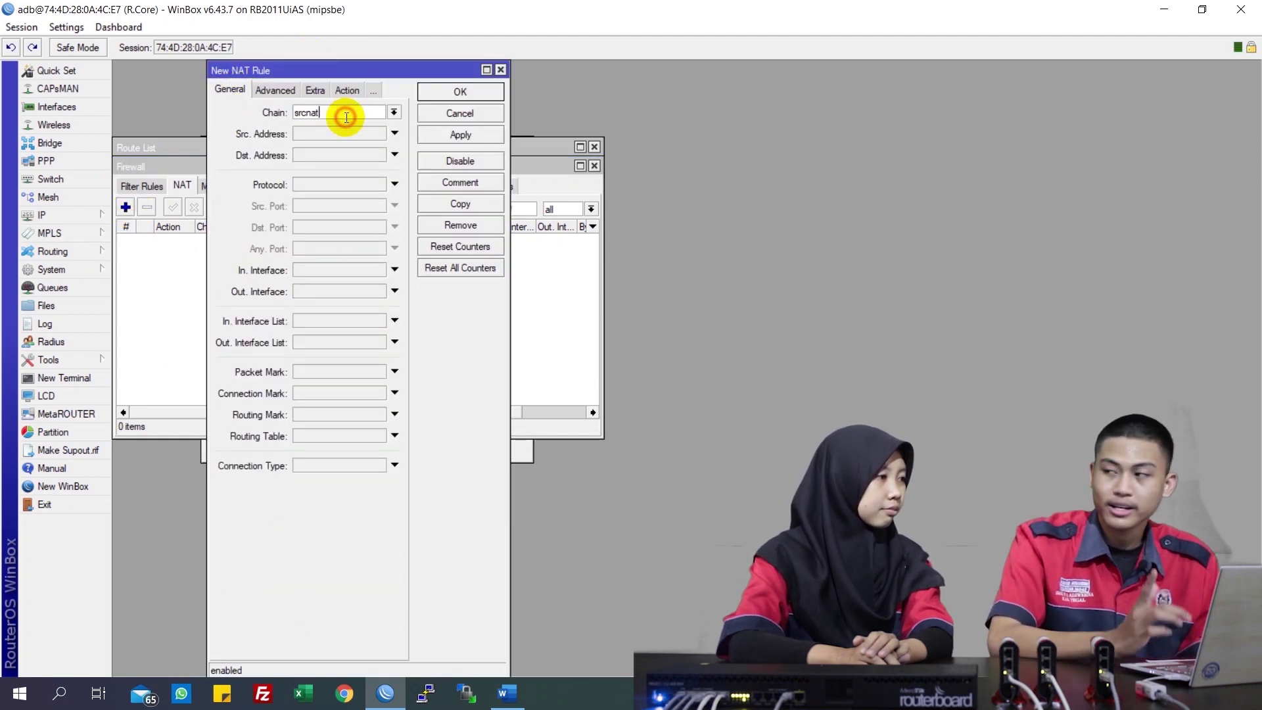
{"action": "left_click", "coordinate": [333, 285]}
{"action": "left_click", "coordinate": [336, 289]}
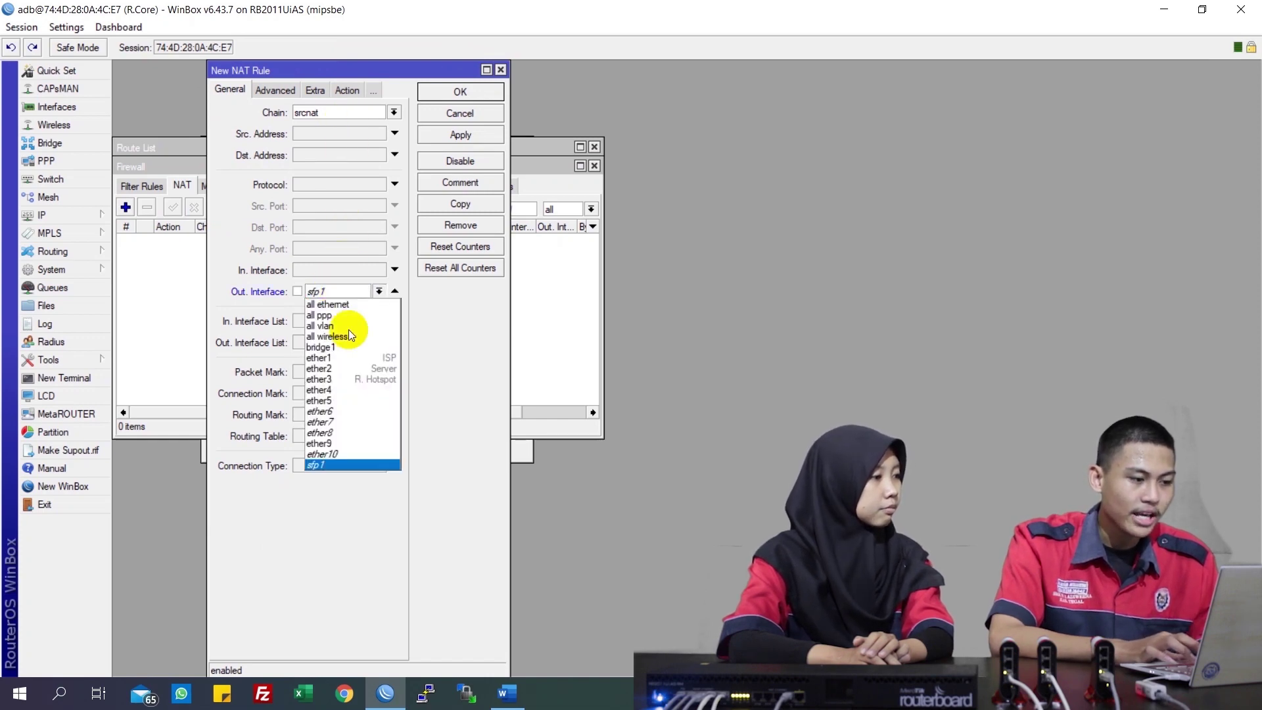
{"action": "left_click", "coordinate": [354, 359]}
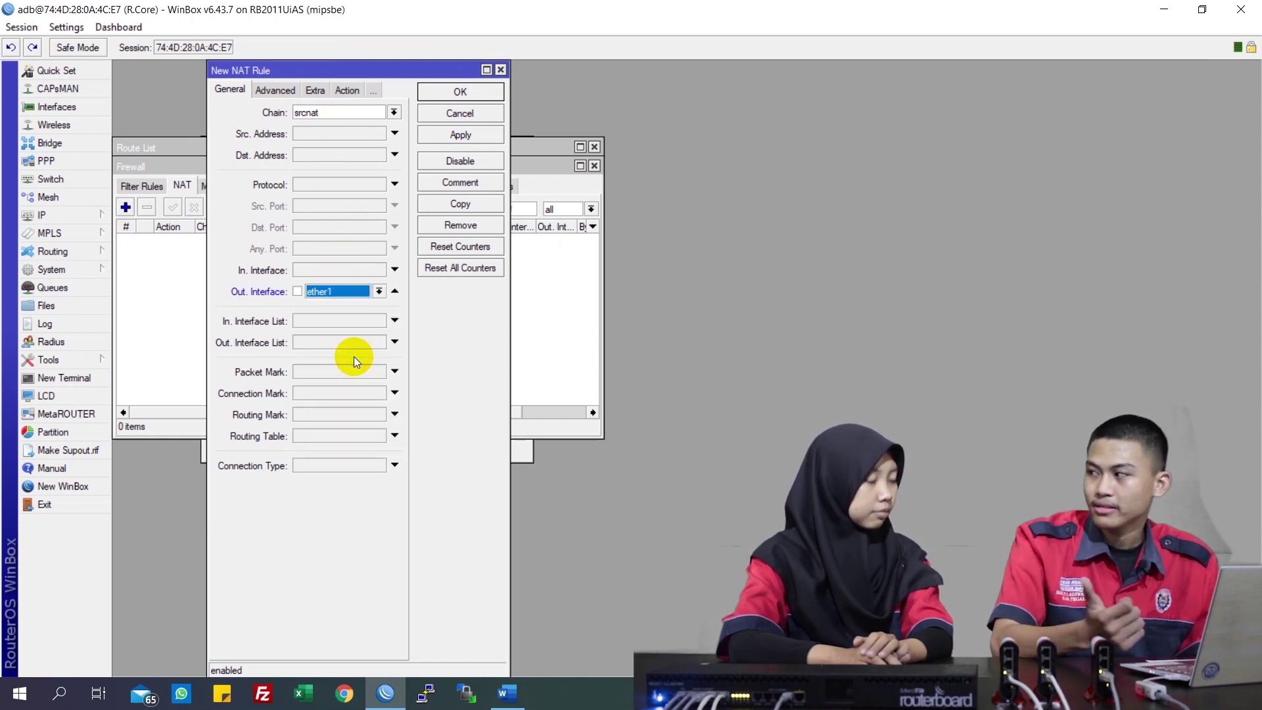
{"action": "left_click", "coordinate": [353, 92]}
{"action": "left_click", "coordinate": [338, 112]}
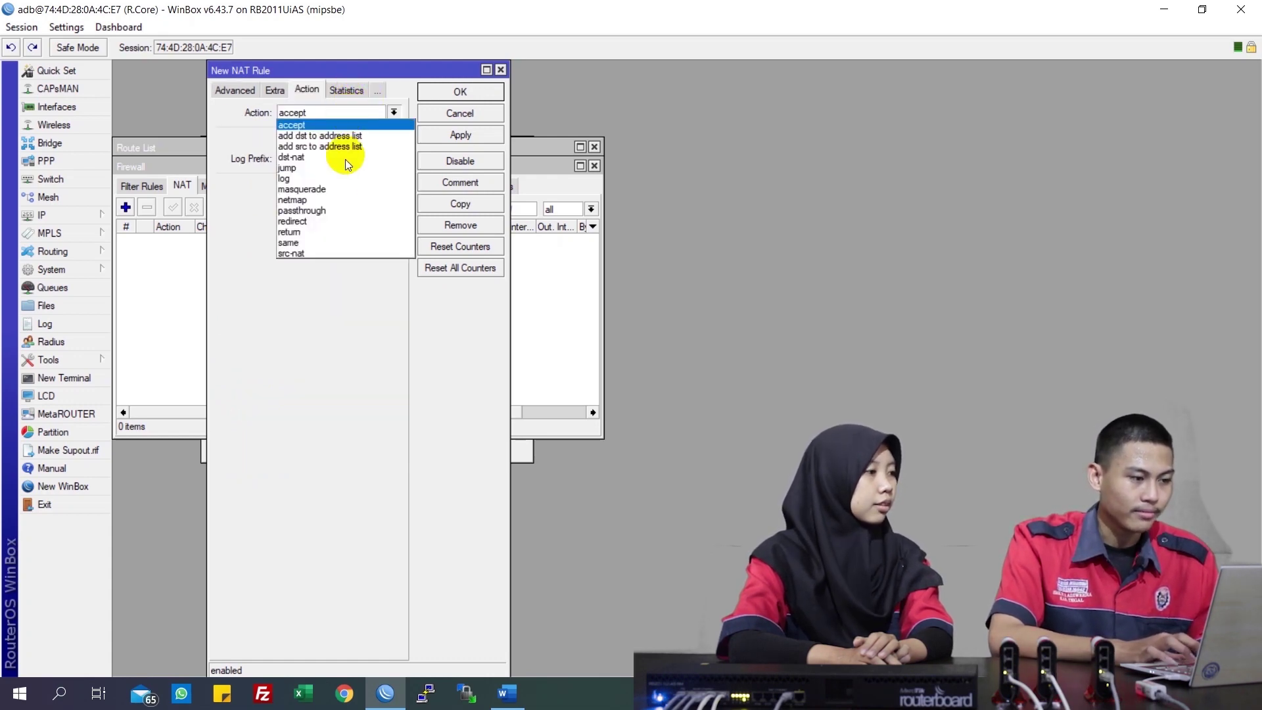
{"action": "left_click", "coordinate": [338, 189]}
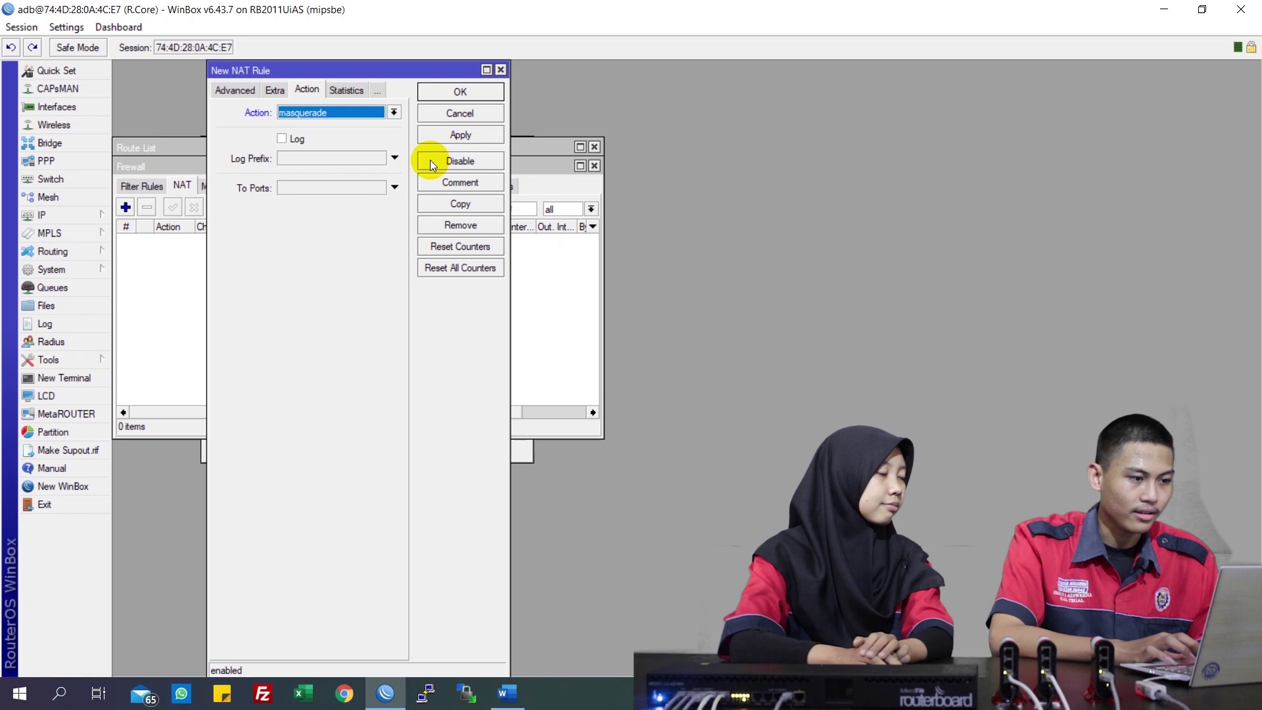
{"action": "left_click", "coordinate": [473, 136]}
{"action": "left_click", "coordinate": [485, 93]}
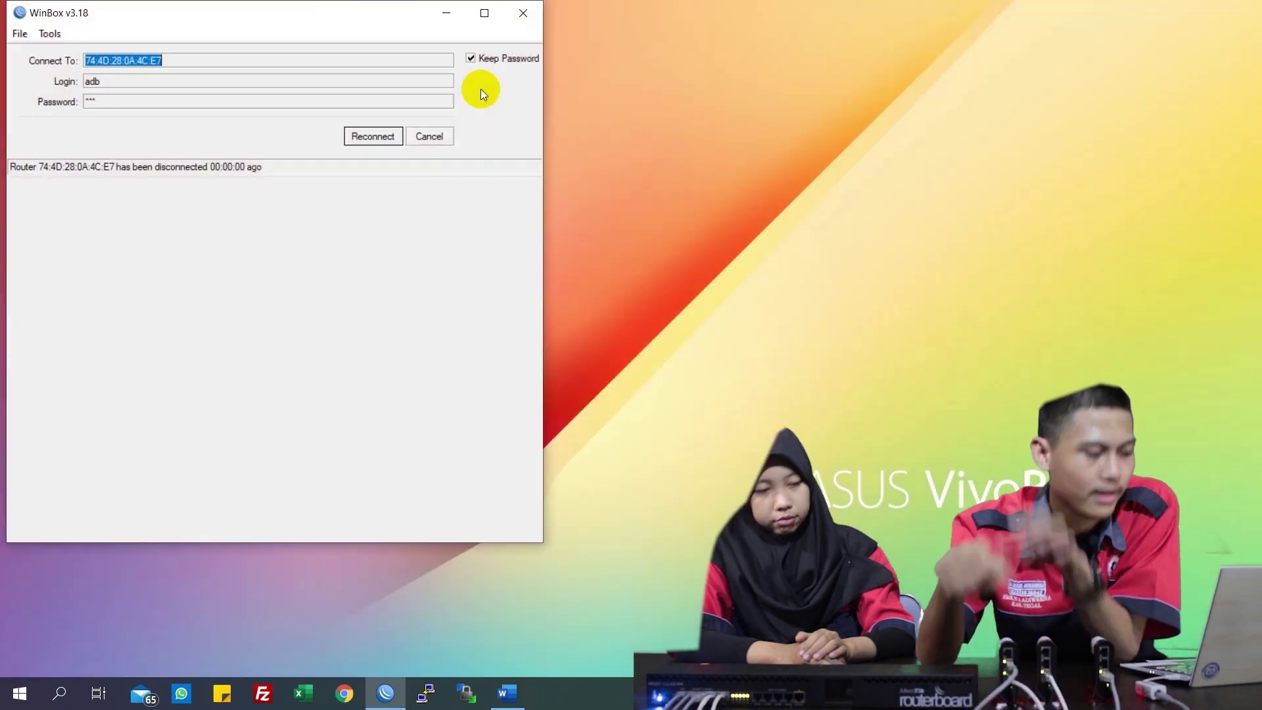
Try logging into neighbour 74:4D:28:BF:79:CC with an edited login and password, then re-enter the password
{"action": "left_click", "coordinate": [433, 135]}
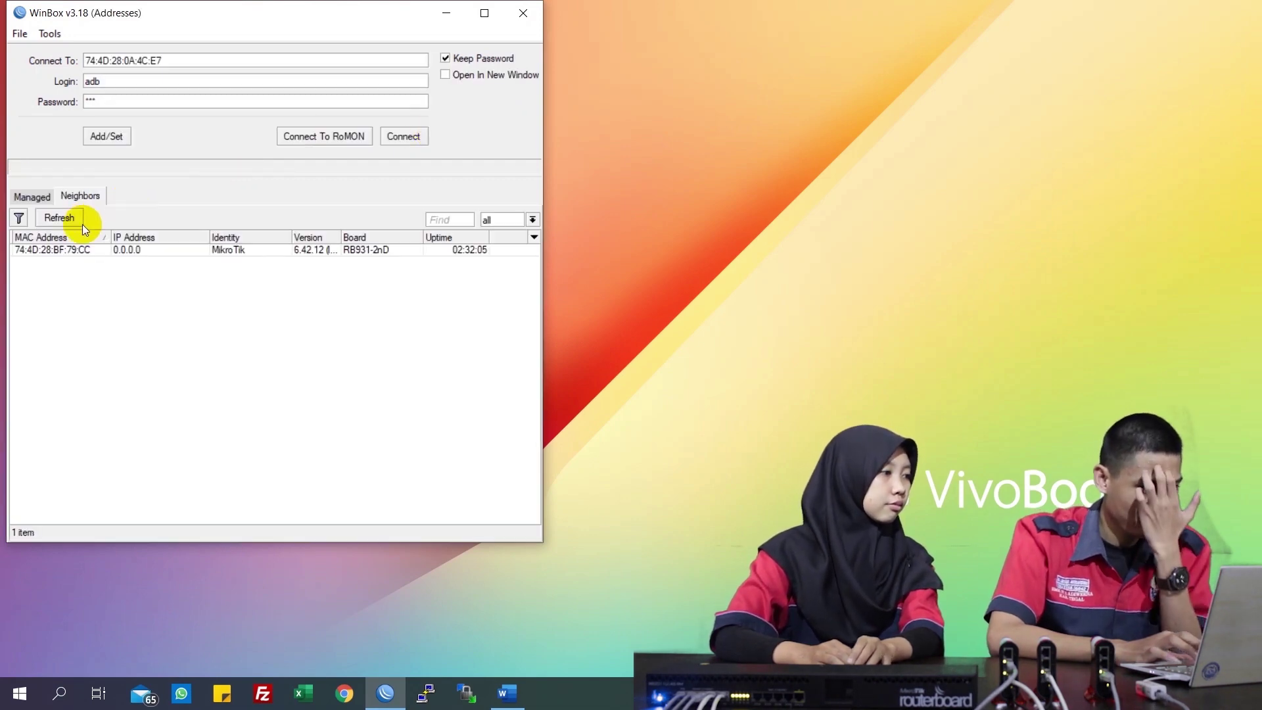
{"action": "left_click", "coordinate": [80, 253]}
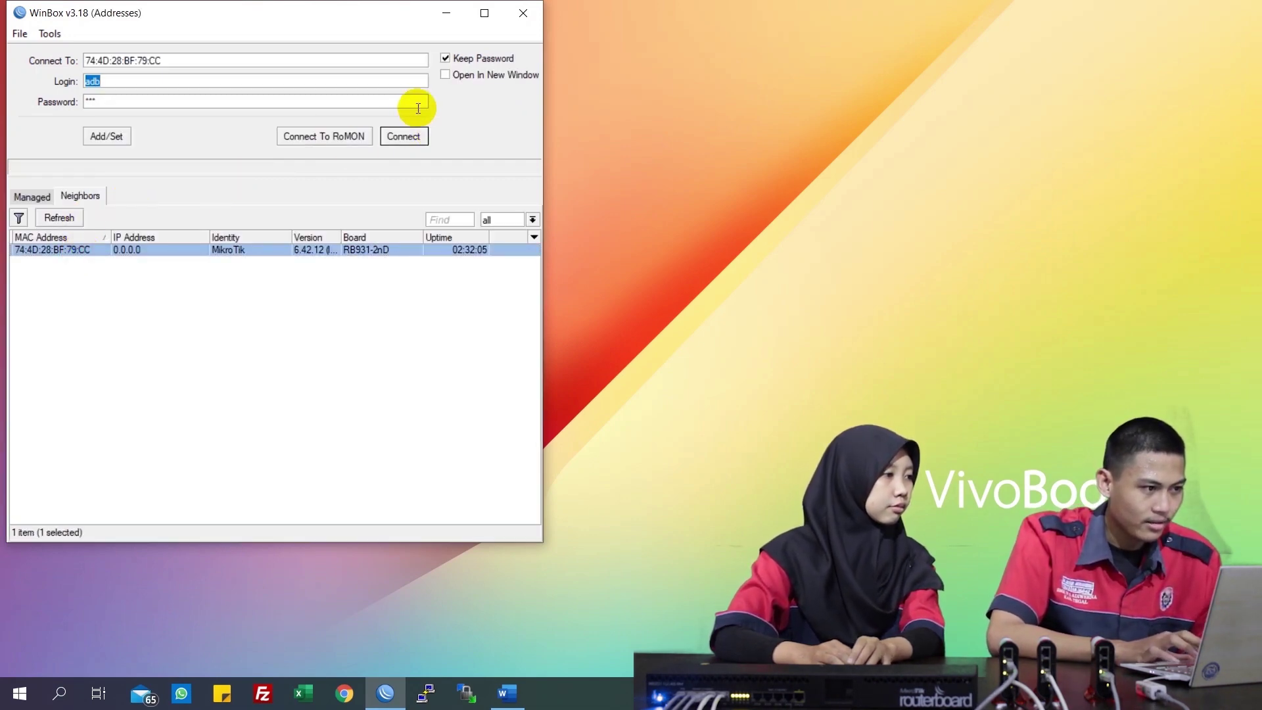
{"action": "left_click", "coordinate": [256, 81]}
{"action": "type", "text": "1"}
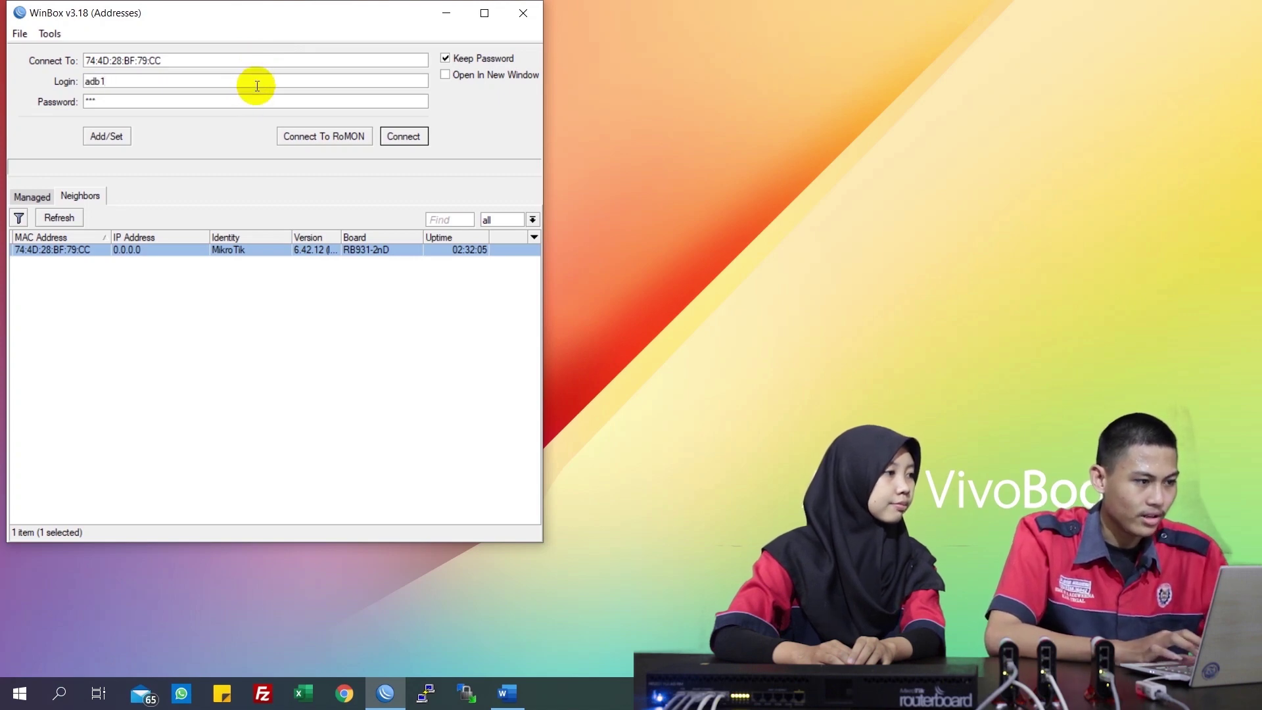
{"action": "left_click", "coordinate": [249, 100]}
{"action": "type", "text": "1"}
{"action": "left_click", "coordinate": [414, 136]}
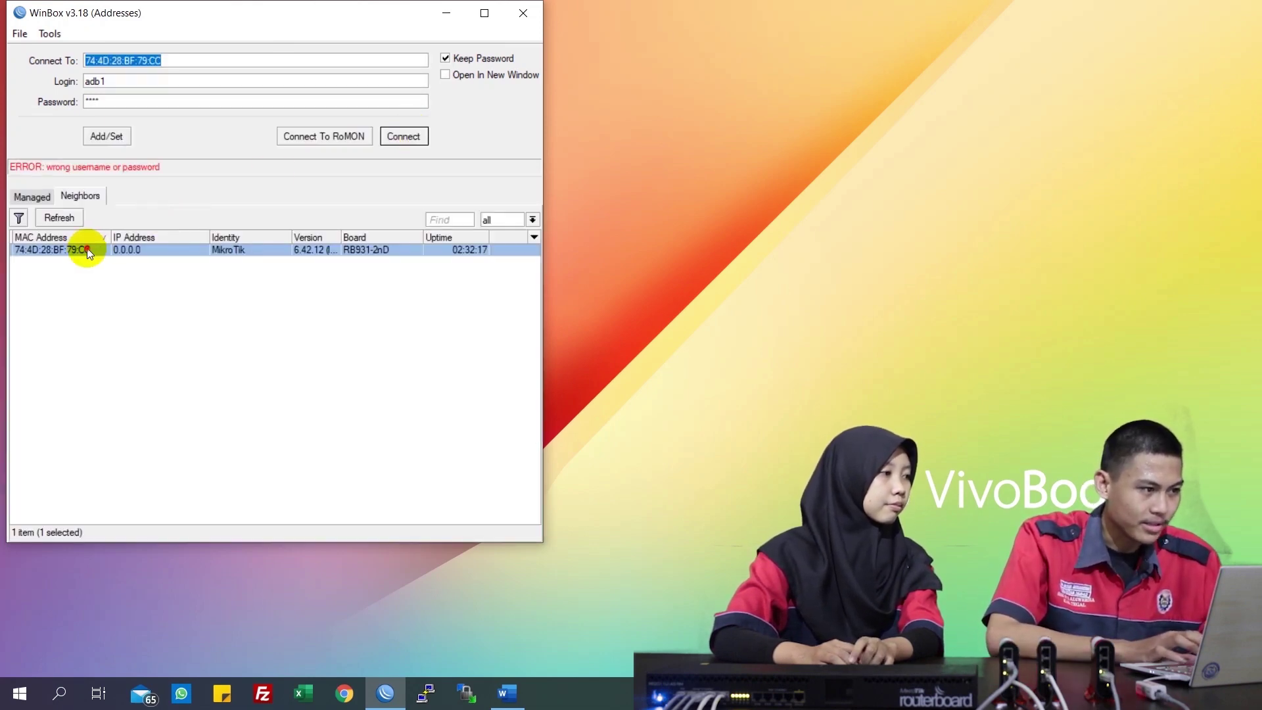
{"action": "left_click", "coordinate": [88, 250]}
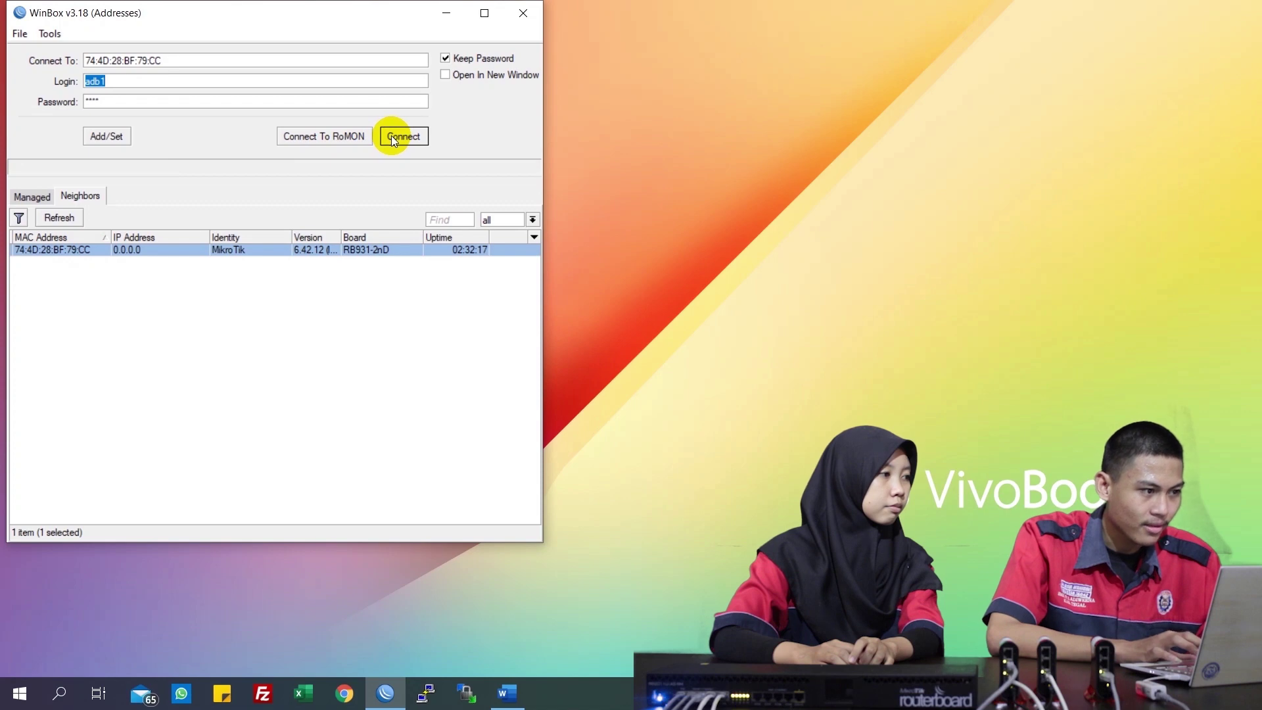
{"action": "left_click", "coordinate": [304, 101]}
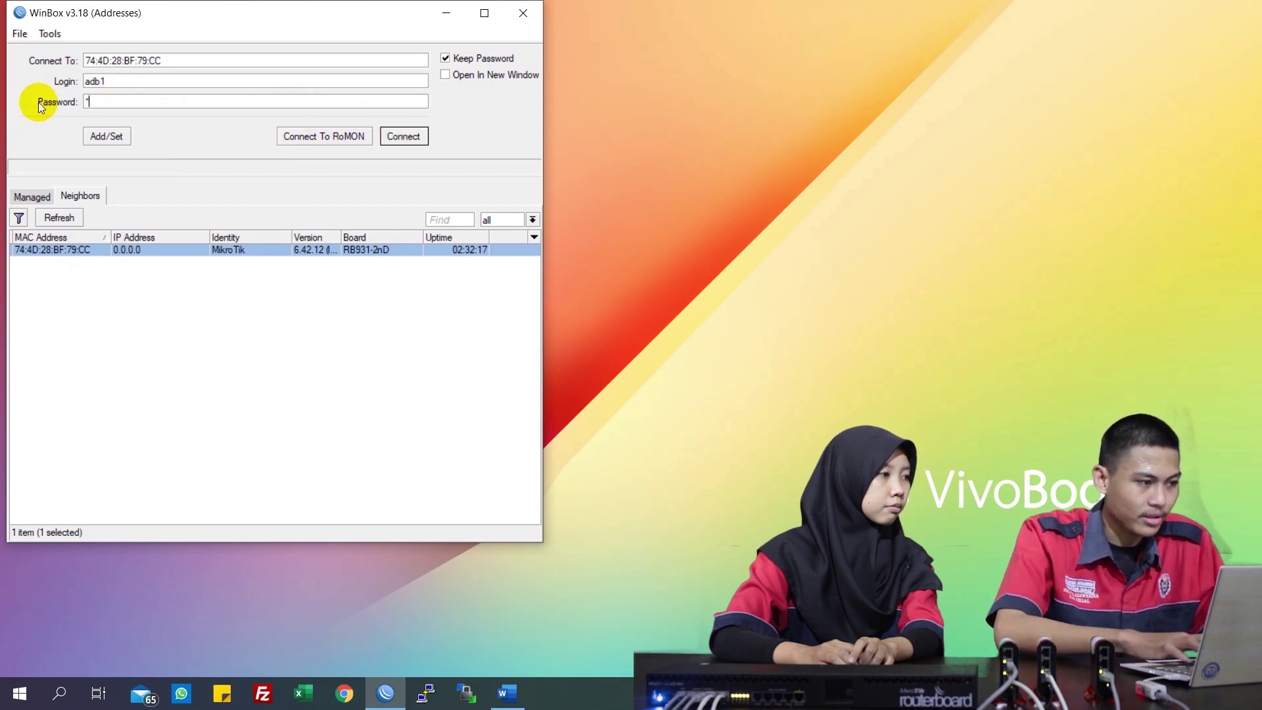
Connect to the hAP mini, ping google.com after fixing the typo, then close the terminal
{"action": "left_click", "coordinate": [397, 136]}
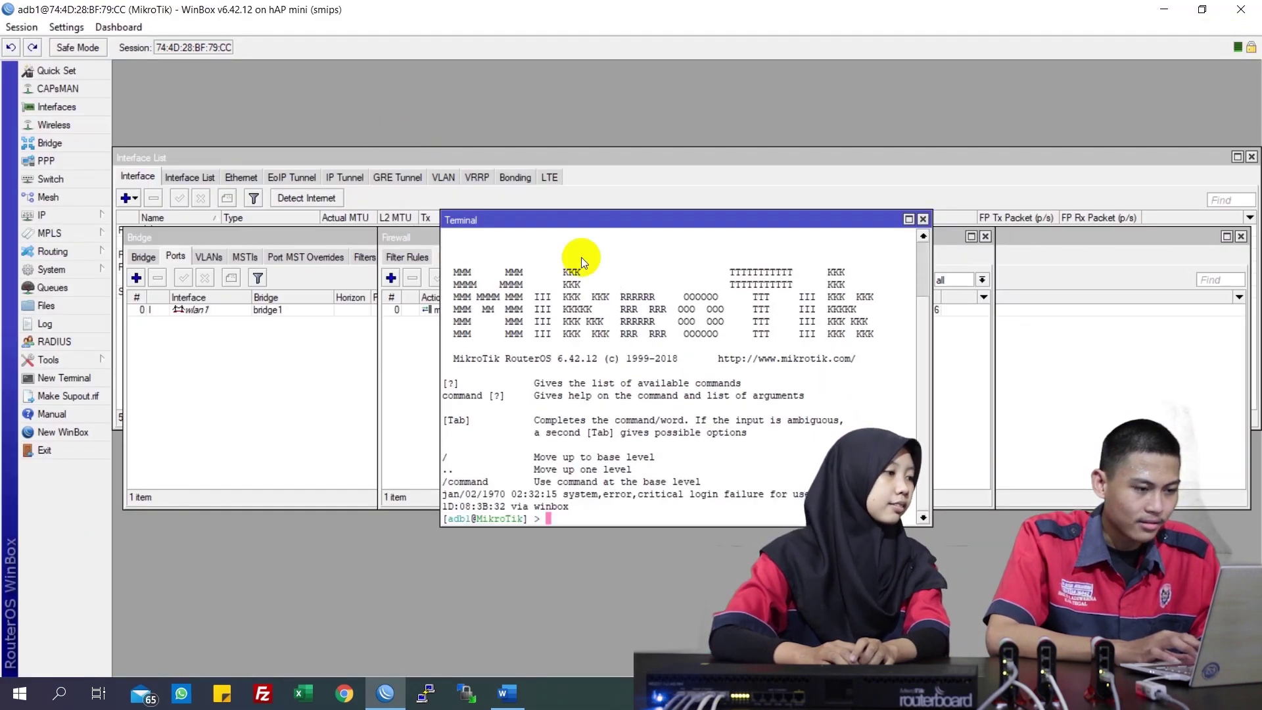
{"action": "type", "text": "ping g"}
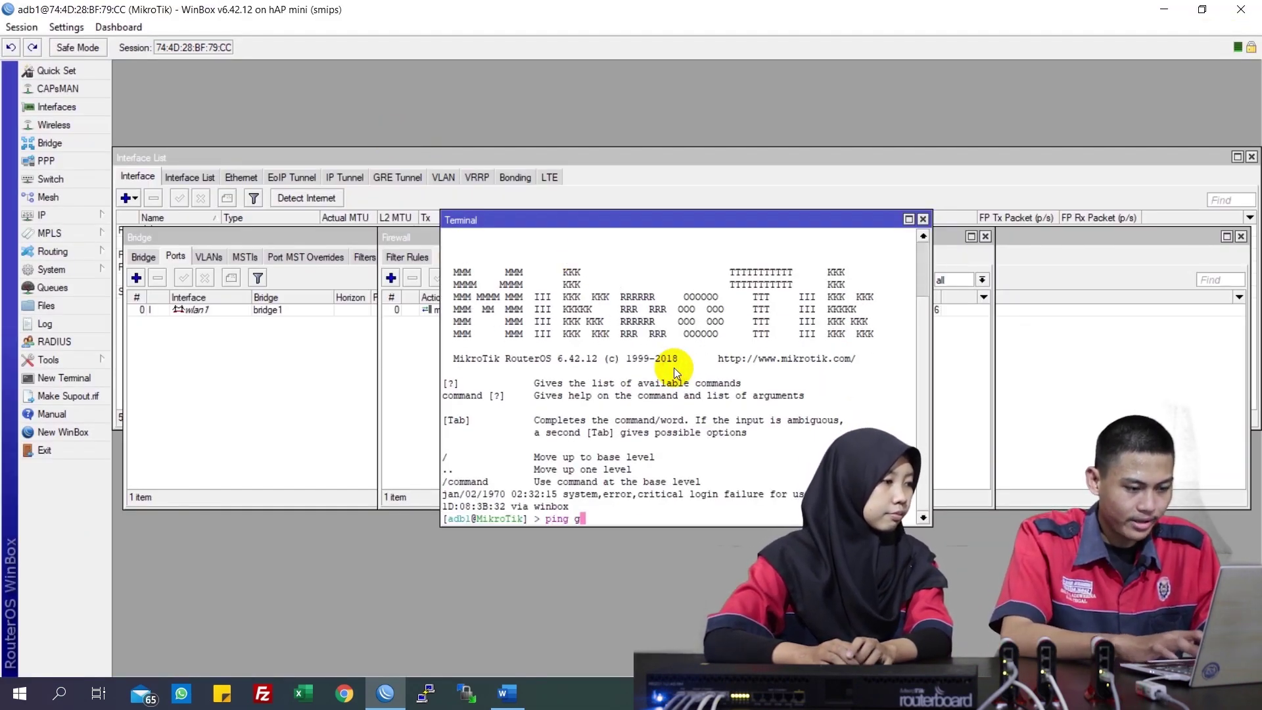
{"action": "type", "text": "ooglec.om"}
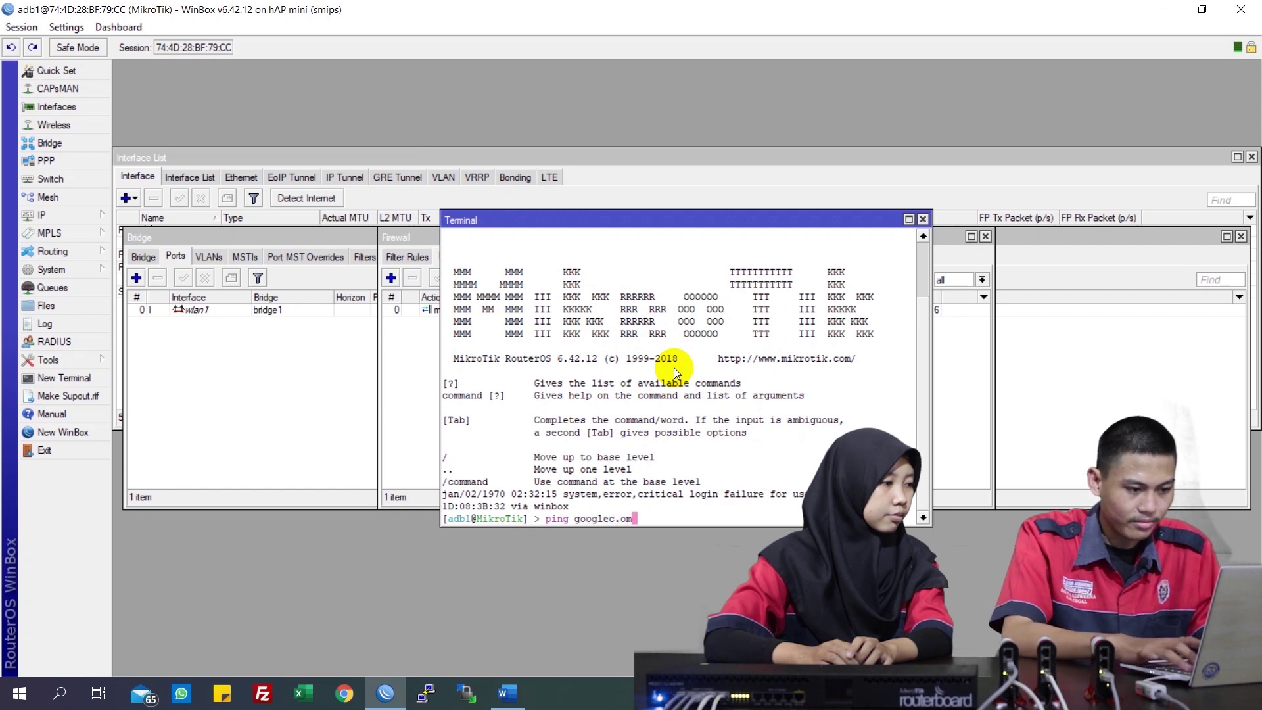
{"action": "key", "text": "Left"}
{"action": "key", "text": "Left"}
{"action": "key", "text": "BackSpace"}
{"action": "key", "text": "Left"}
{"action": "type", "text": "."}
{"action": "key", "text": "Right"}
{"action": "key", "text": "Right"}
{"action": "key", "text": "Right"}
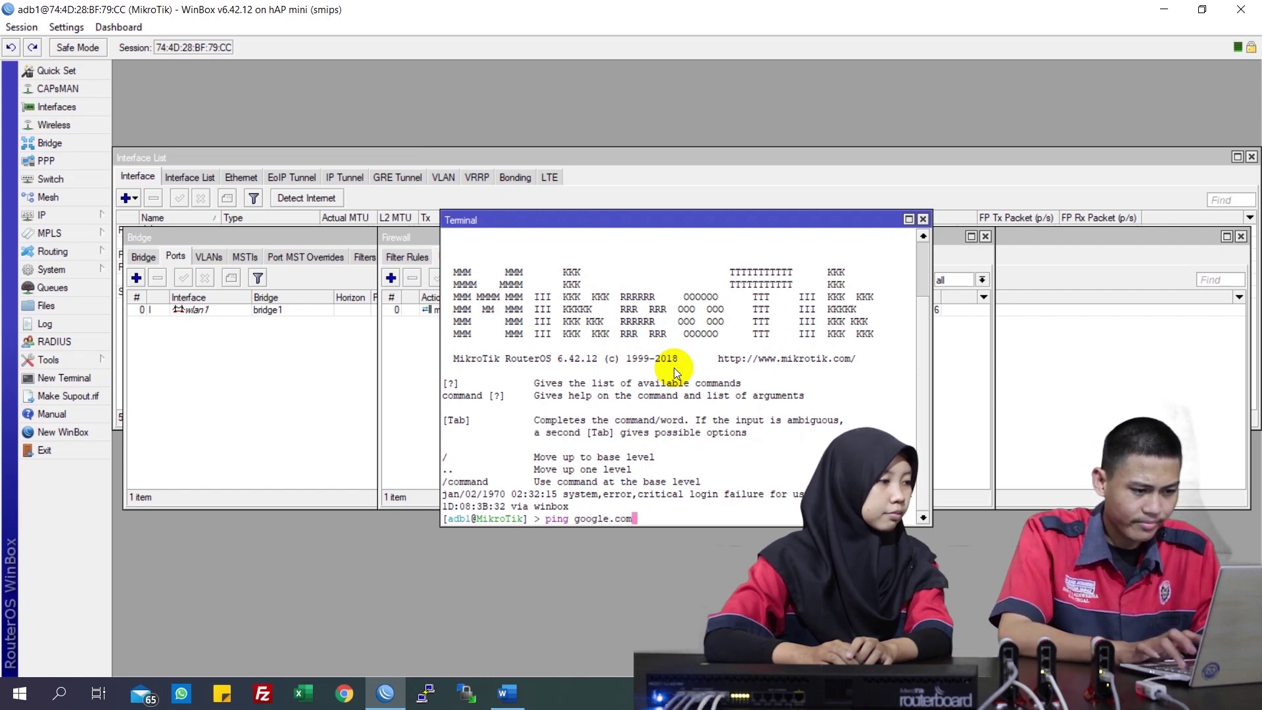
{"action": "key", "text": "Return"}
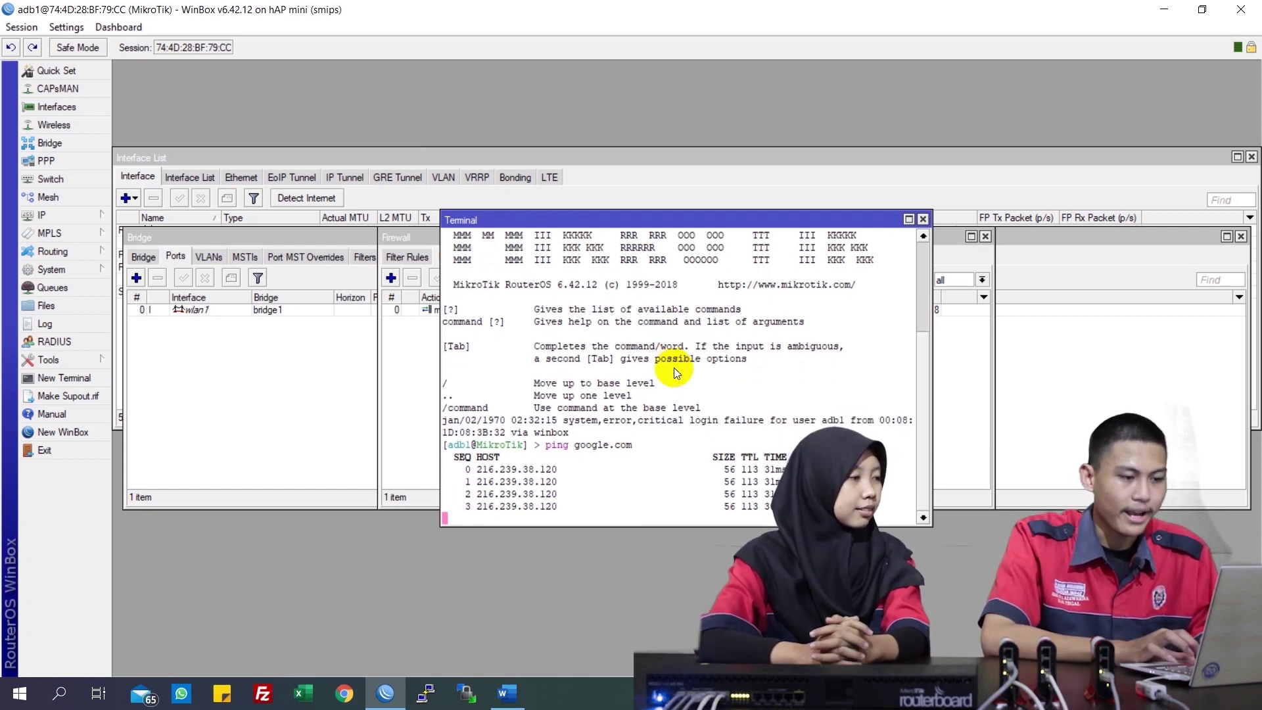
{"action": "left_click", "coordinate": [923, 219]}
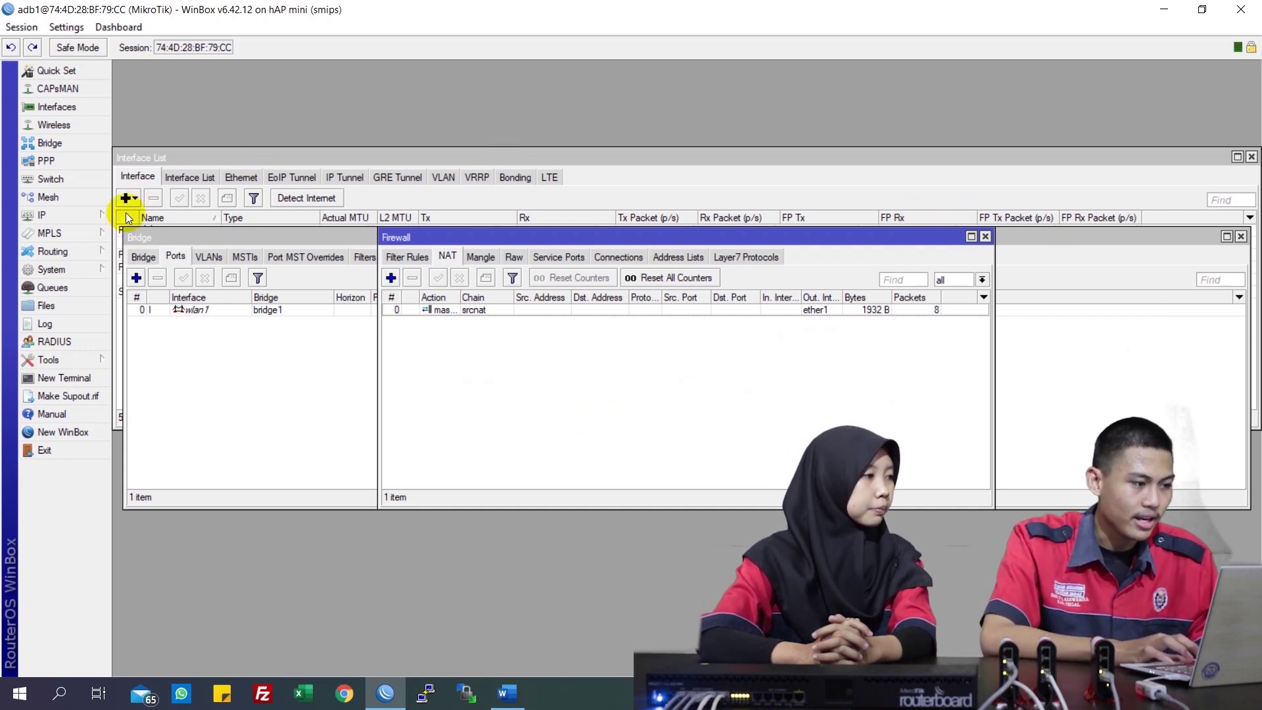
Run DHCP Setup on bridge1, accepting 192.168.90.0/24, gateway, pool and DNS 192.168.70.1, 8.8.8.8
{"action": "left_click", "coordinate": [90, 213]}
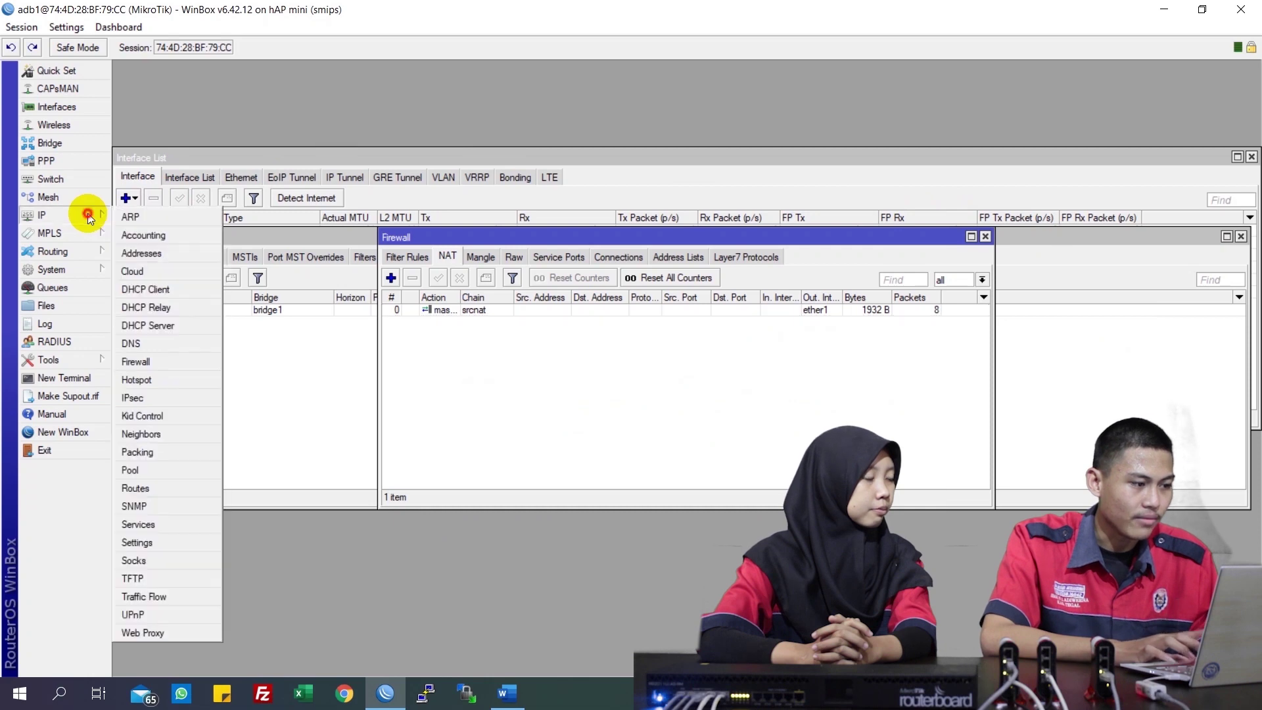
{"action": "left_click", "coordinate": [151, 326]}
{"action": "left_click", "coordinate": [551, 279]}
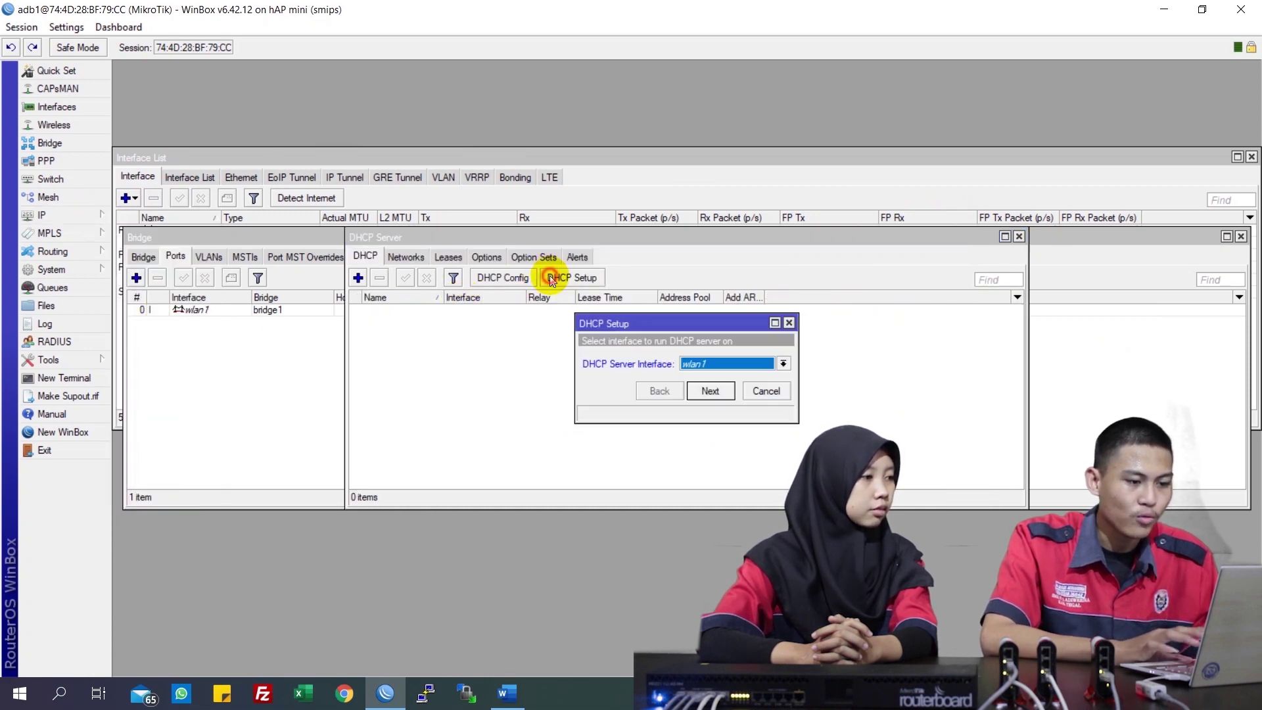
{"action": "left_click", "coordinate": [721, 367]}
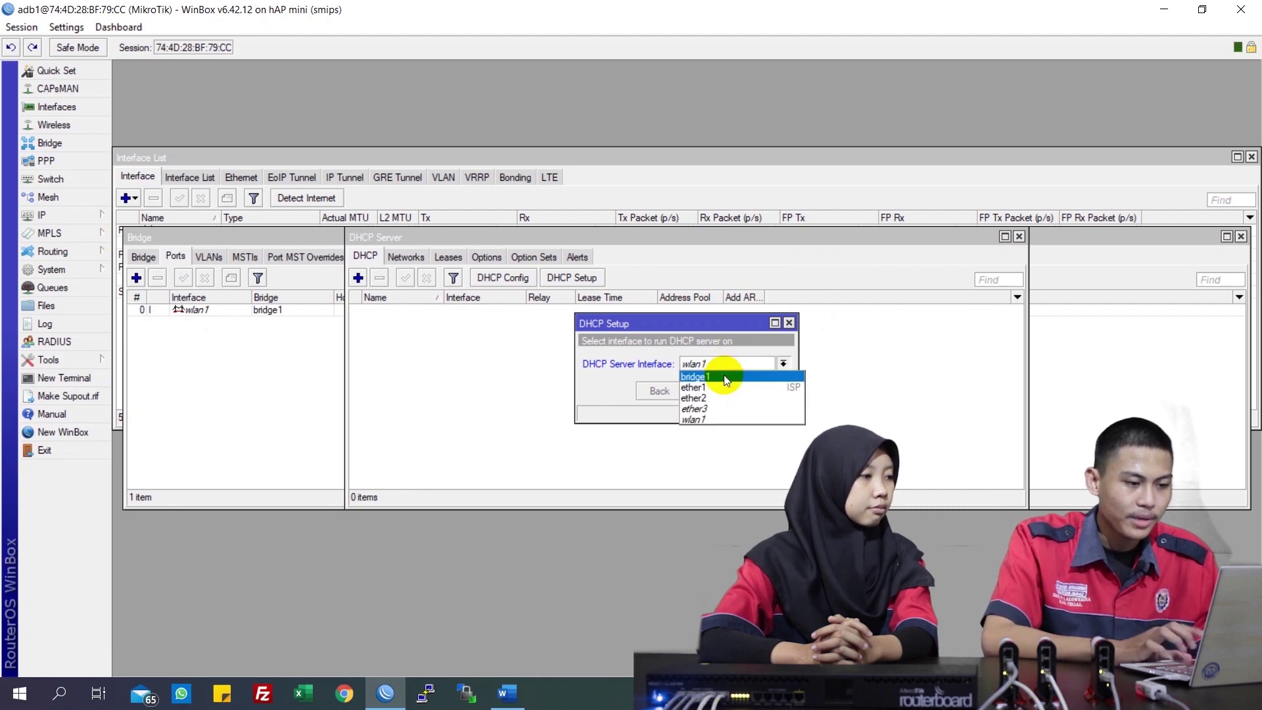
{"action": "left_click", "coordinate": [724, 374]}
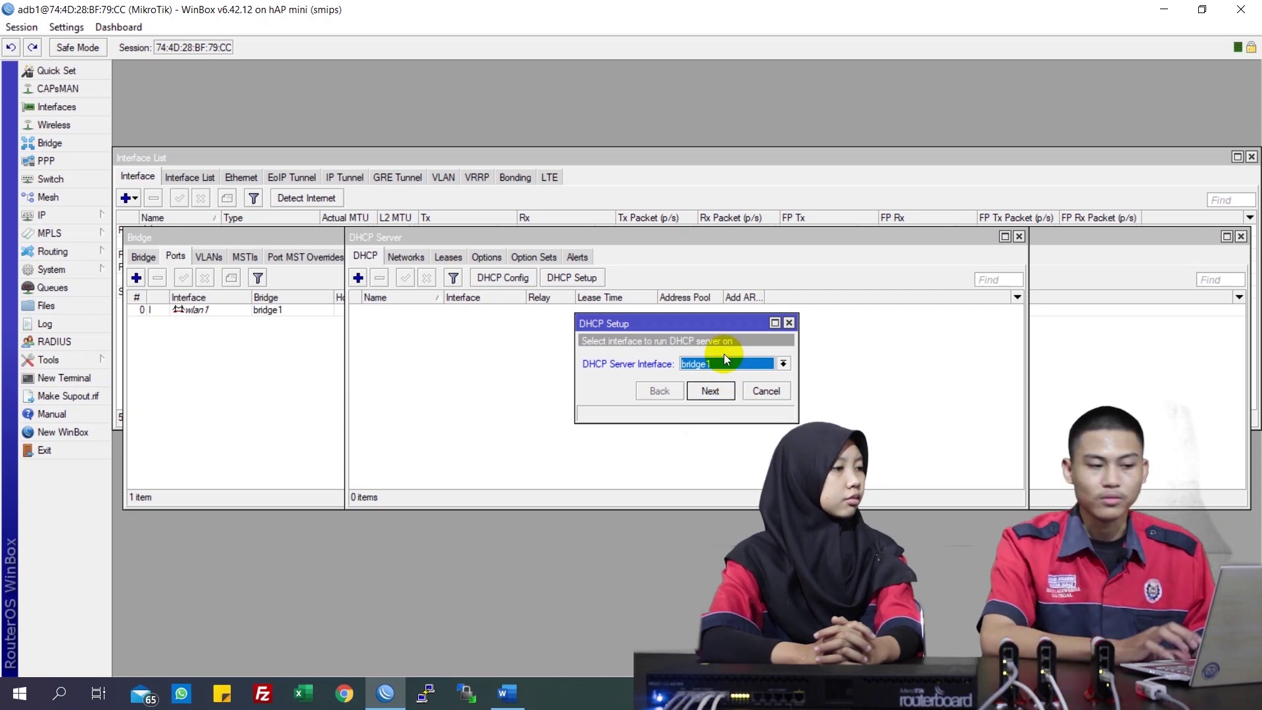
{"action": "left_click", "coordinate": [716, 392]}
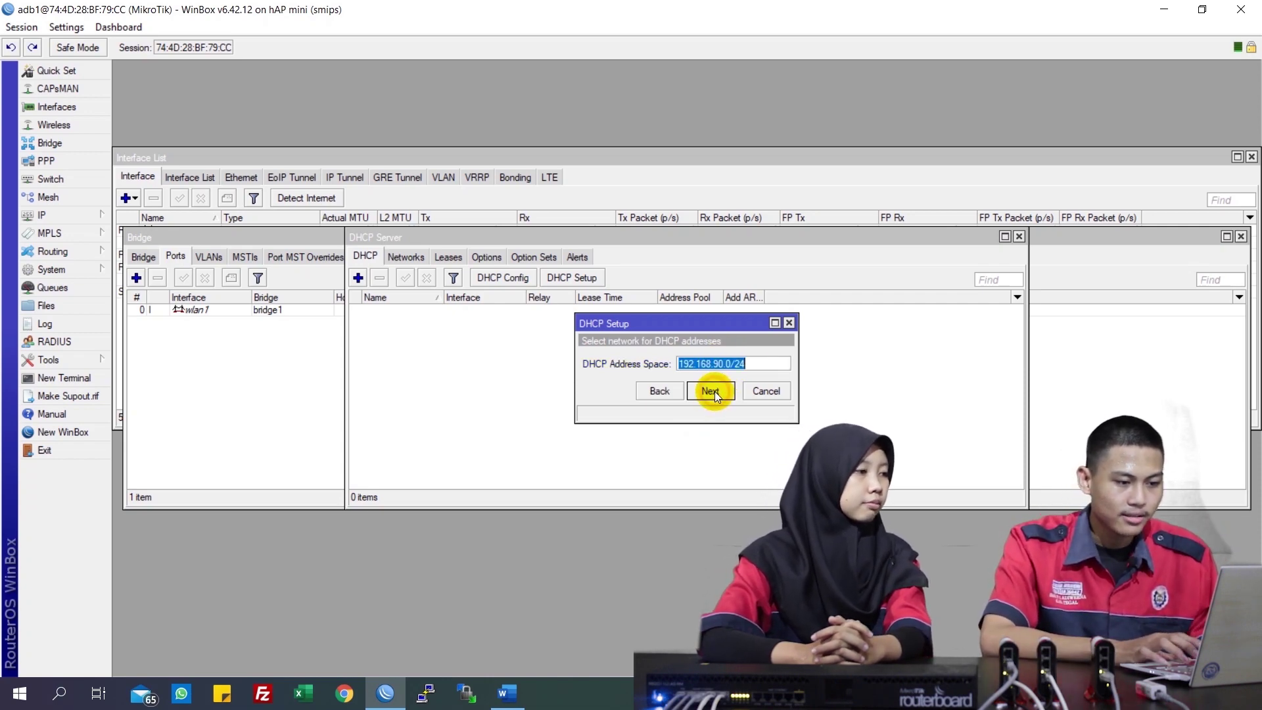
{"action": "left_click", "coordinate": [711, 391]}
{"action": "left_click", "coordinate": [711, 392]}
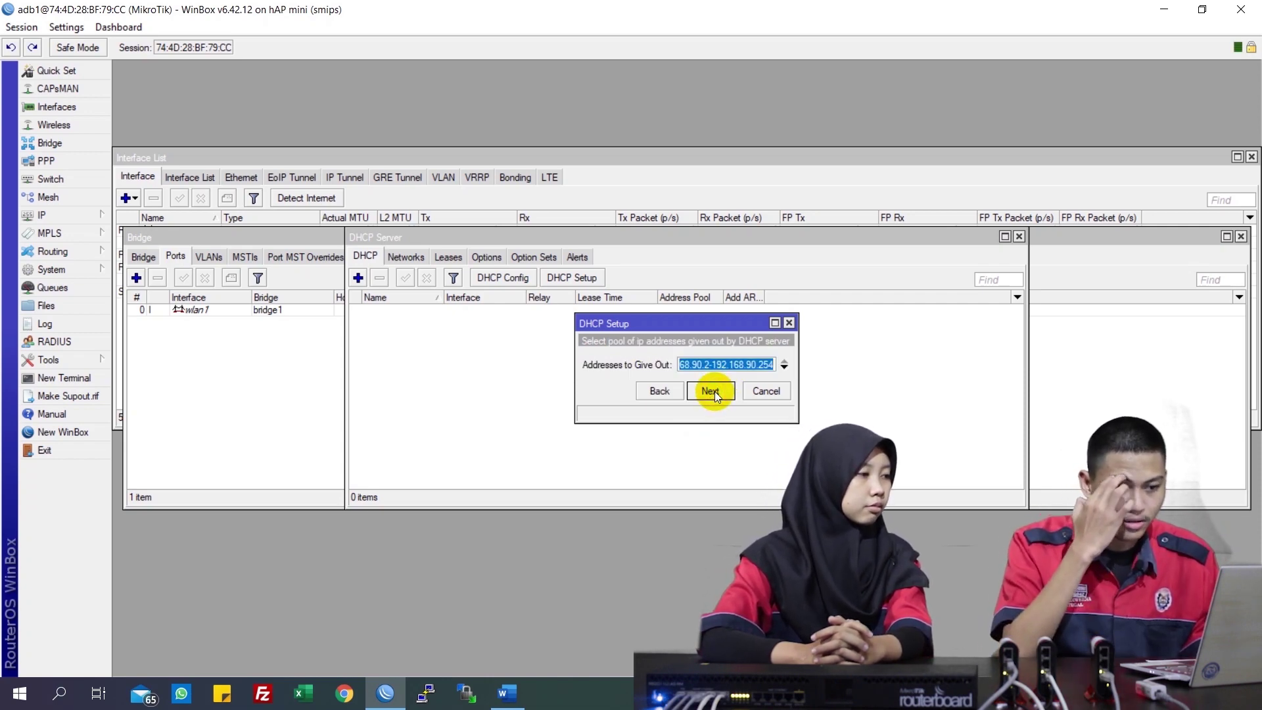
{"action": "left_click", "coordinate": [715, 392]}
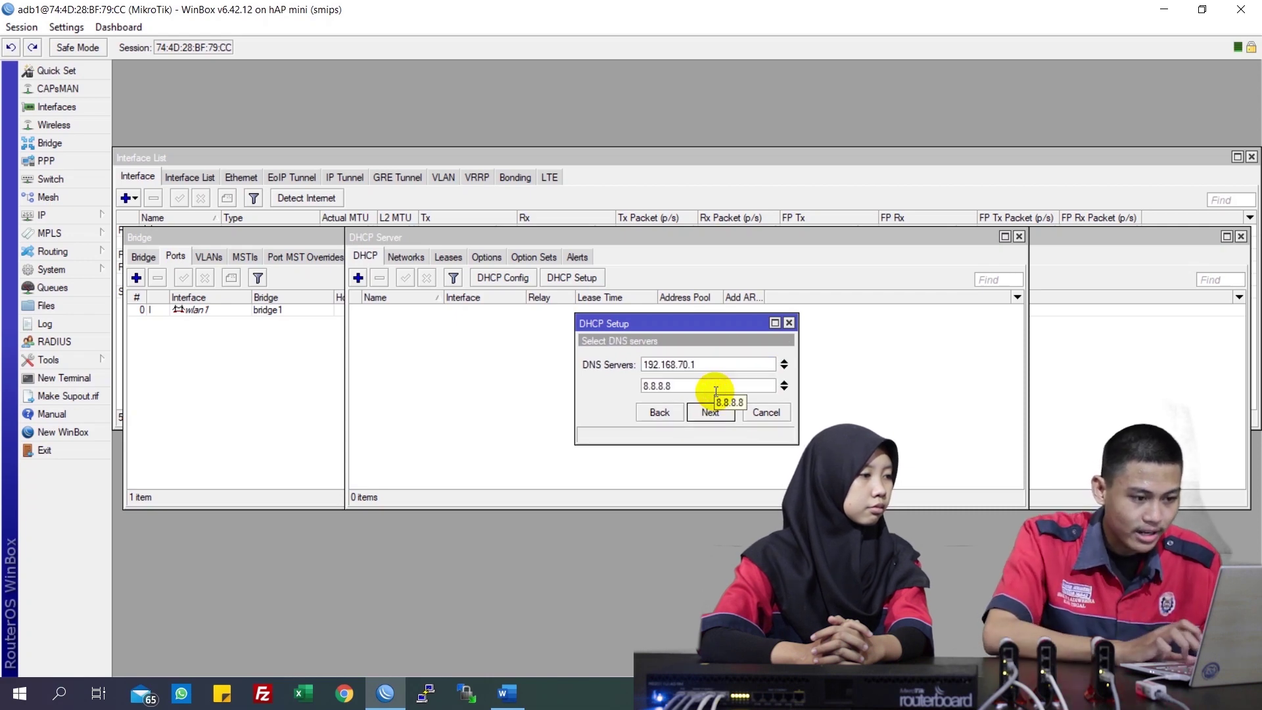
{"action": "left_click", "coordinate": [711, 412]}
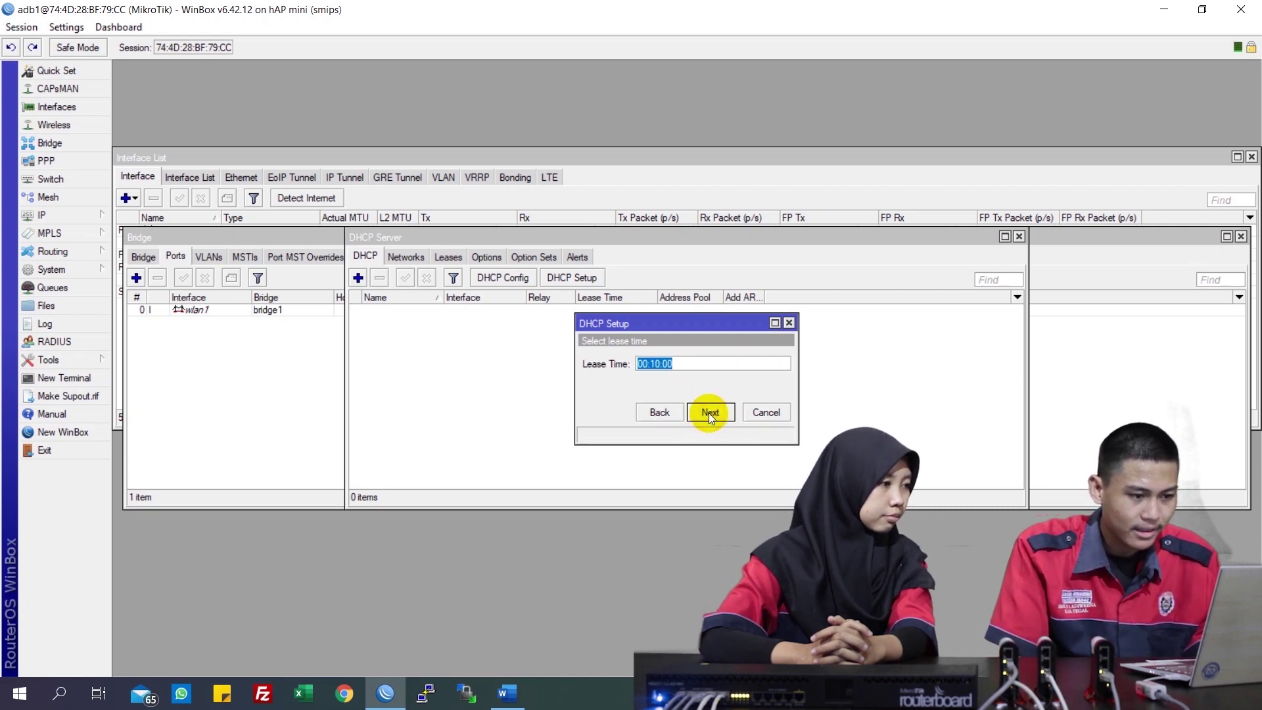
{"action": "left_click", "coordinate": [710, 412]}
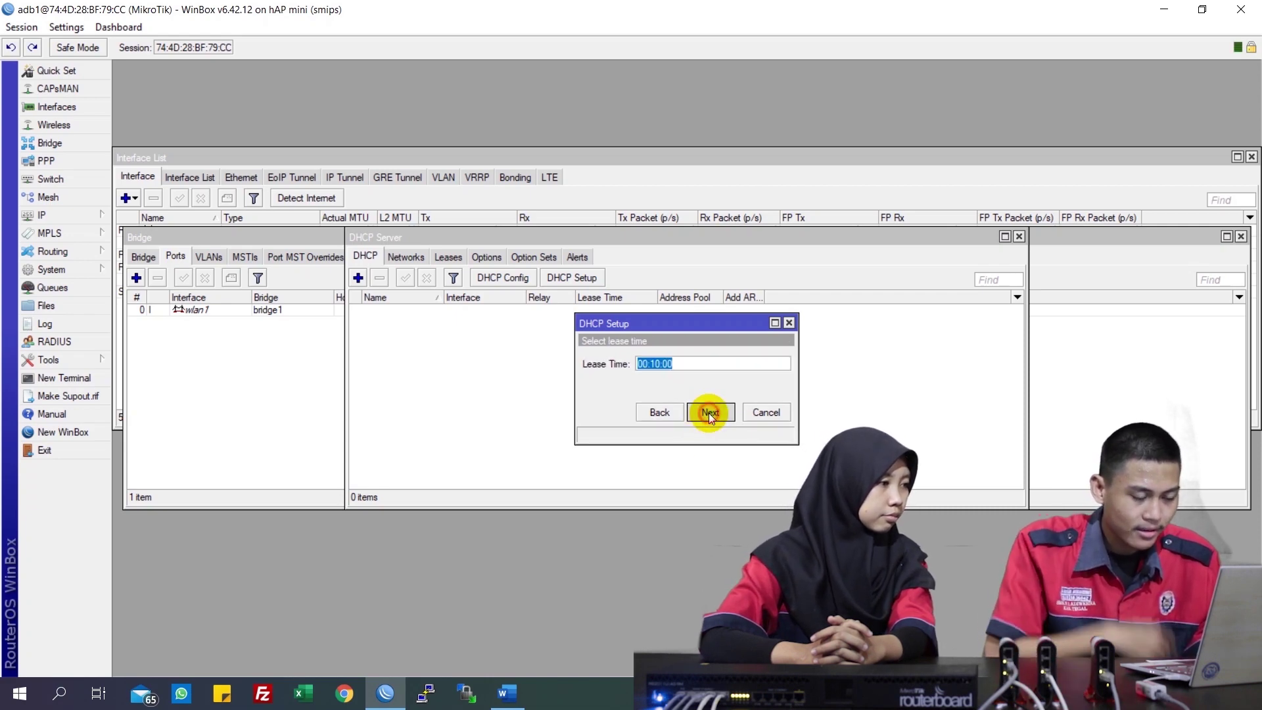
Set the DHCP lease time to 10:00:00 and finish the setup
{"action": "left_click", "coordinate": [658, 364]}
{"action": "key", "text": "BackSpace"}
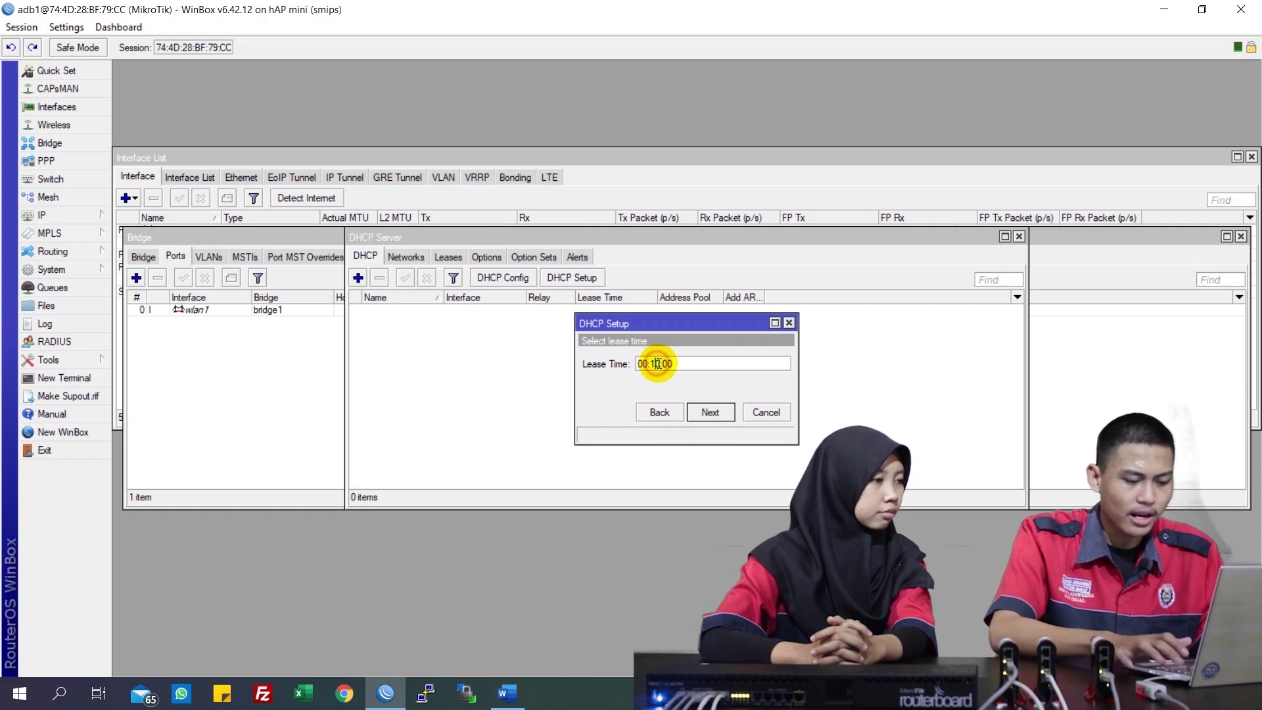
{"action": "type", "text": "00"}
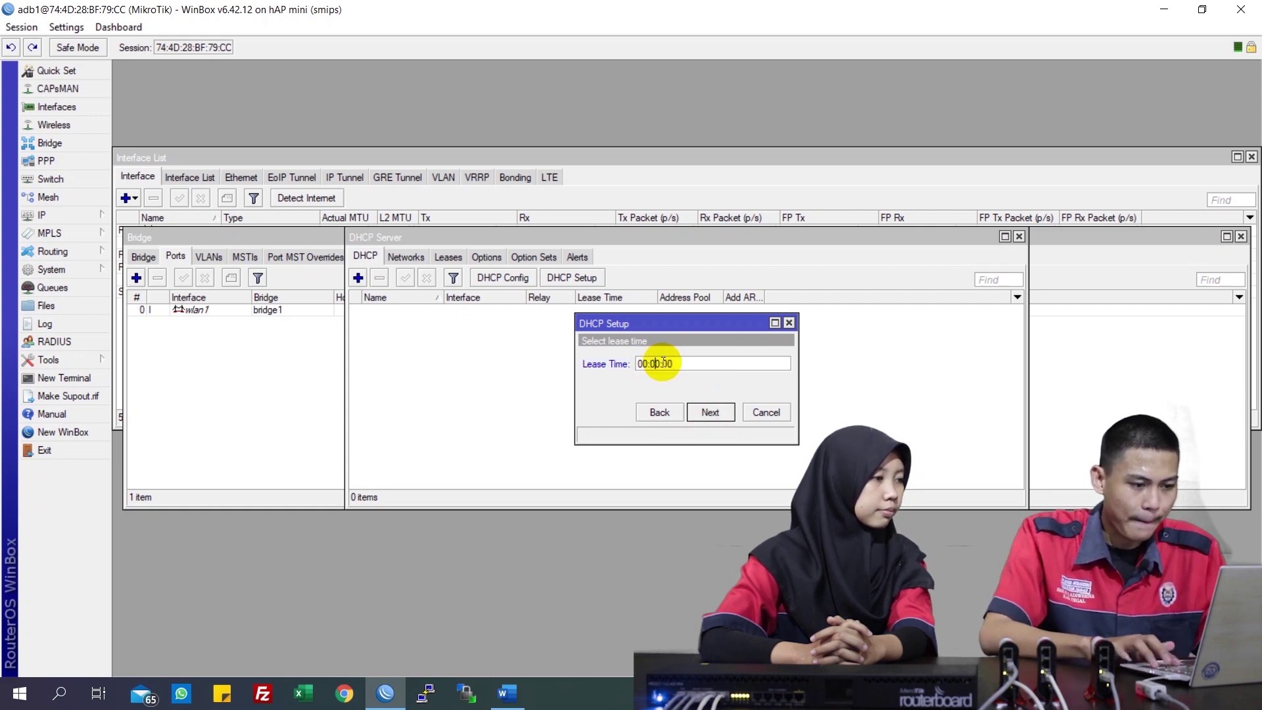
{"action": "key", "text": "Right"}
{"action": "key", "text": "BackSpace"}
{"action": "type", "text": "1"}
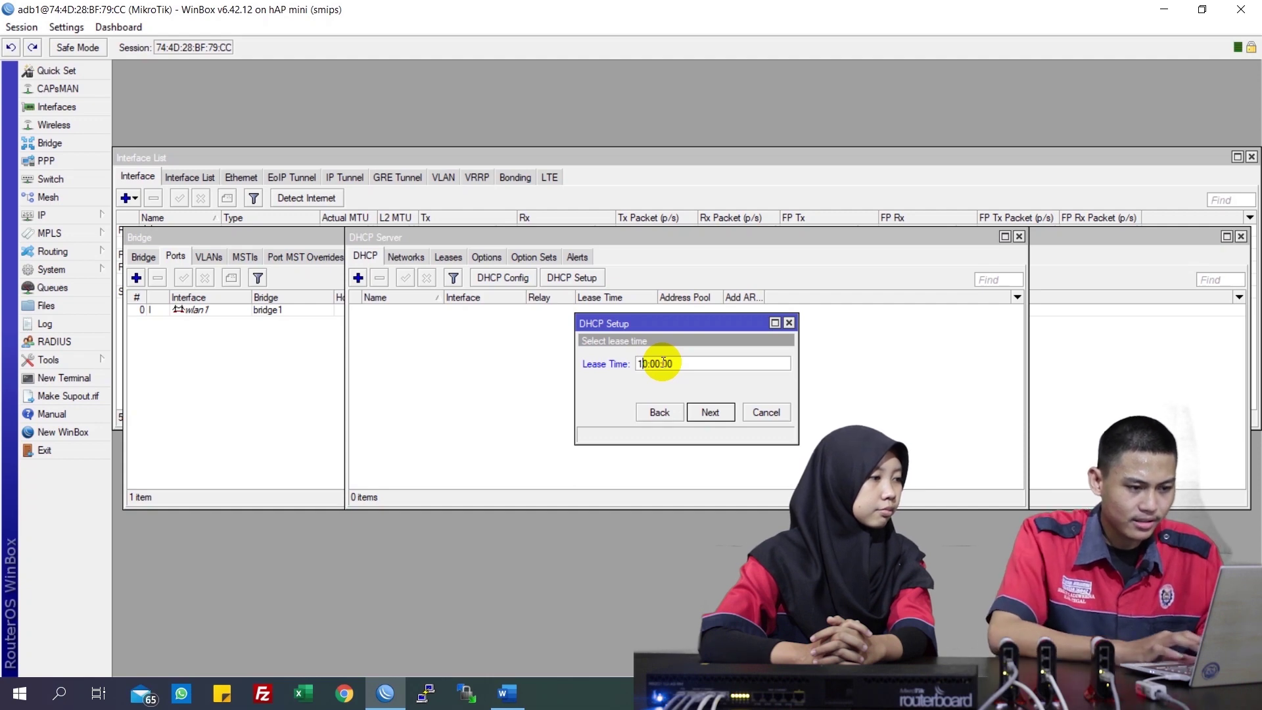
{"action": "left_click", "coordinate": [706, 410]}
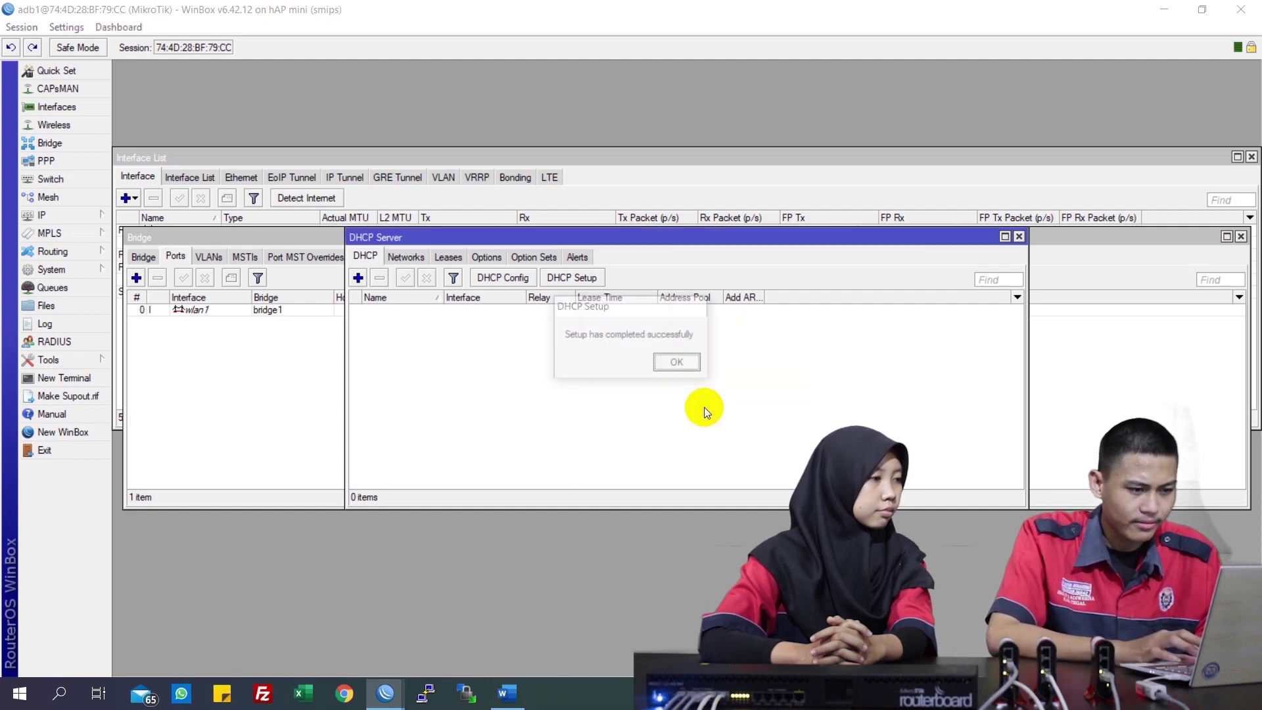
{"action": "left_click", "coordinate": [679, 366]}
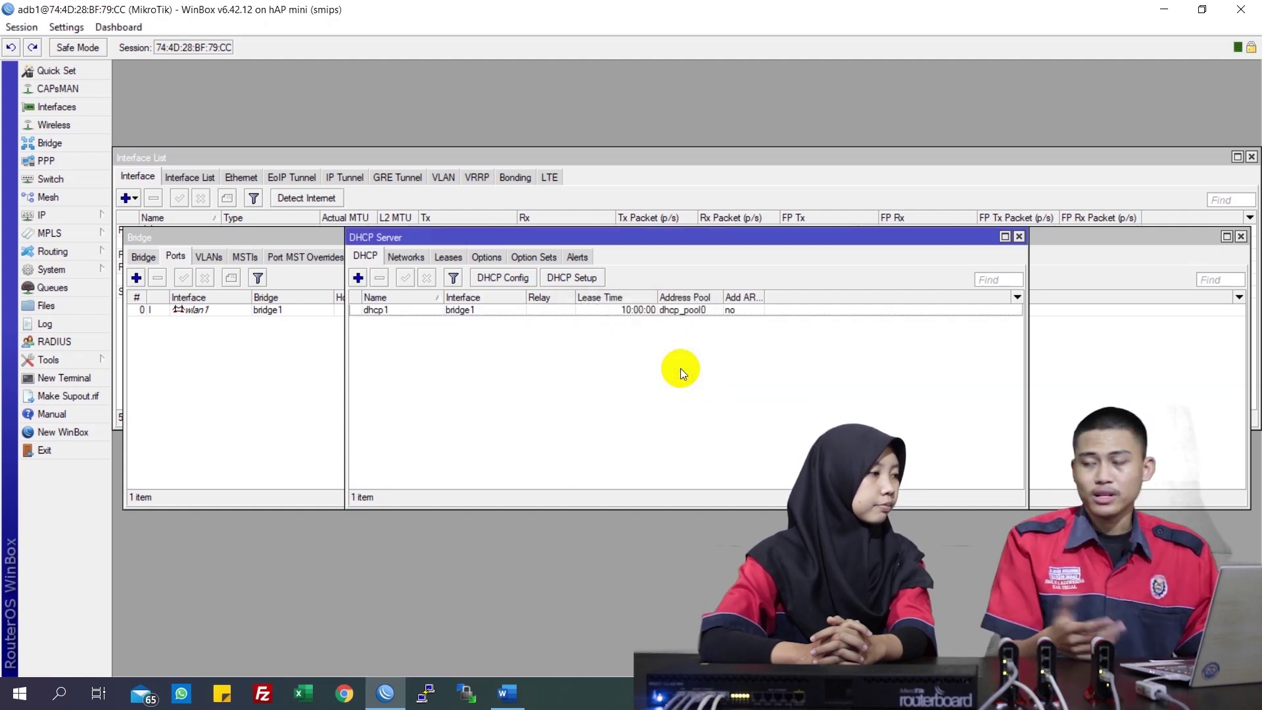
Start the Hotspot Setup wizard and choose bridge1 as the hotspot interface
{"action": "left_click", "coordinate": [89, 215]}
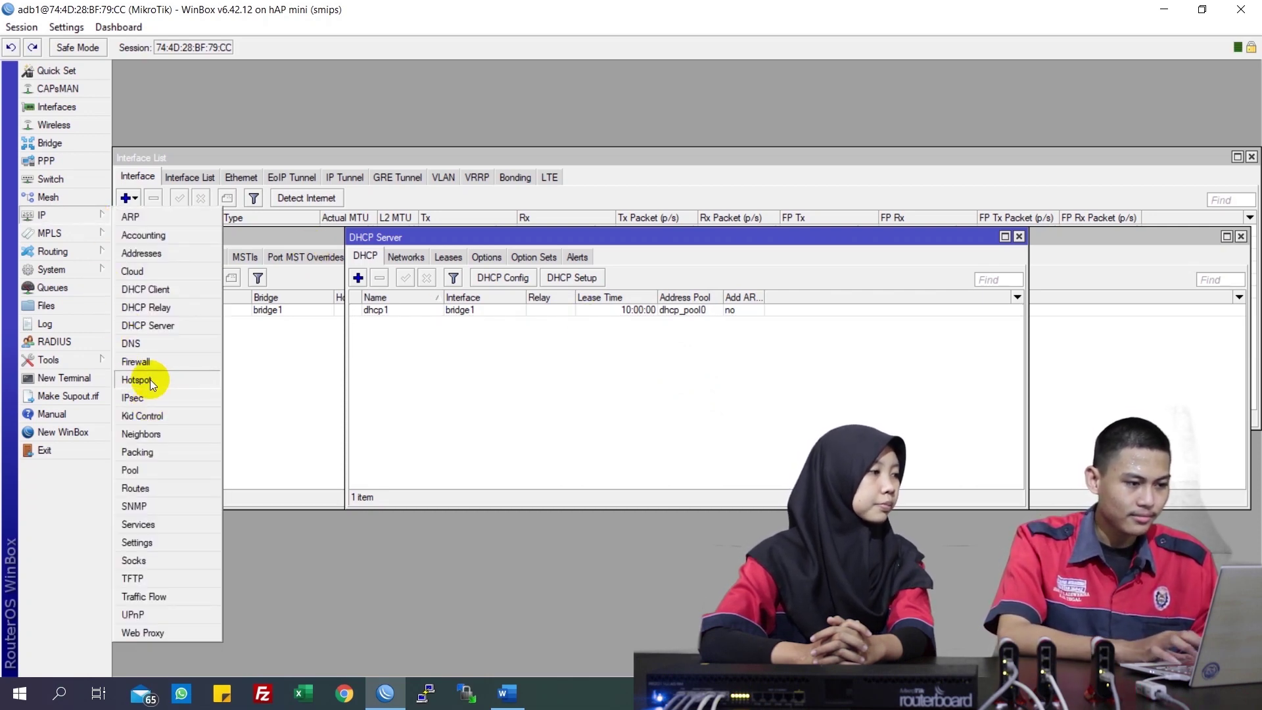
{"action": "left_click", "coordinate": [149, 380]}
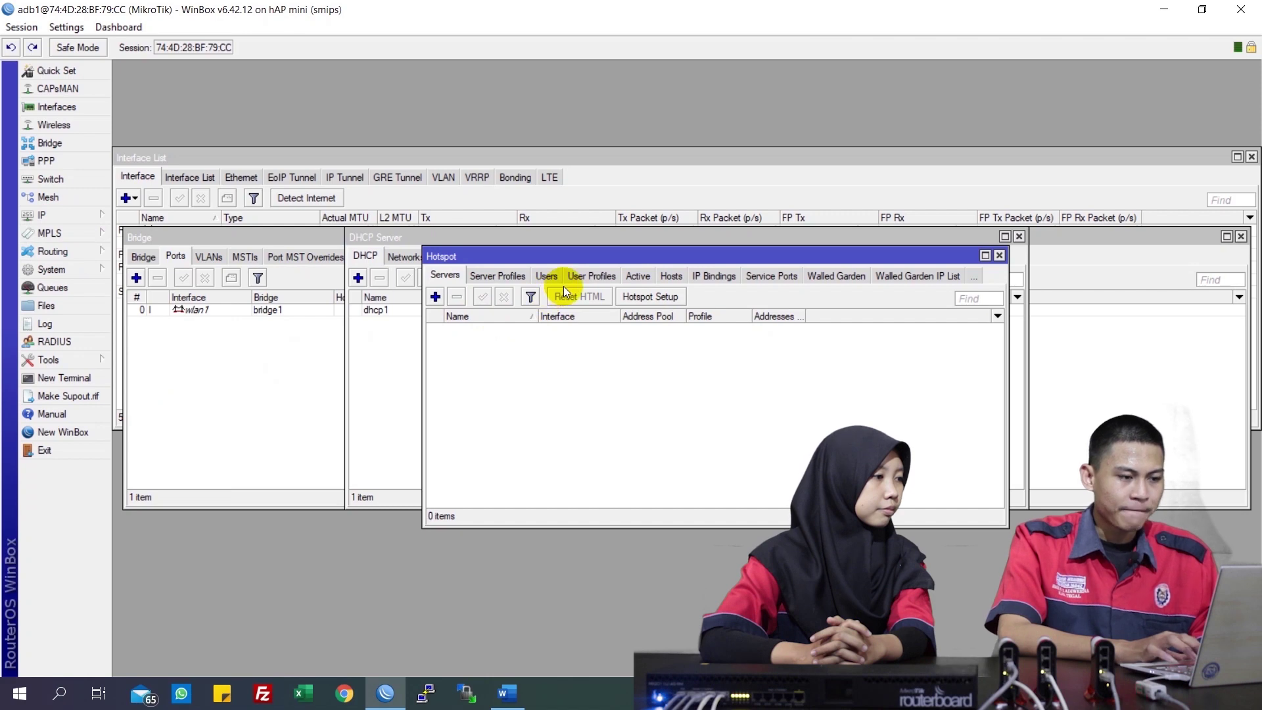
{"action": "left_click", "coordinate": [493, 276]}
{"action": "left_click", "coordinate": [454, 277]}
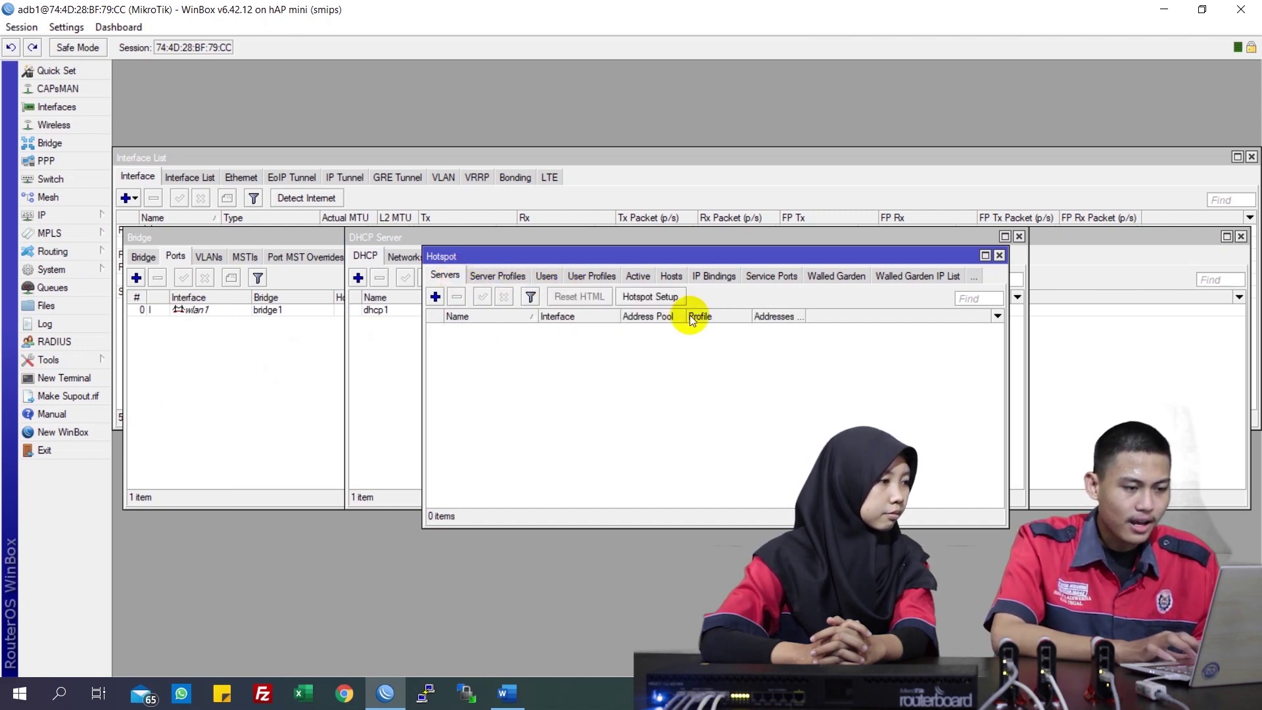
{"action": "left_click", "coordinate": [678, 296]}
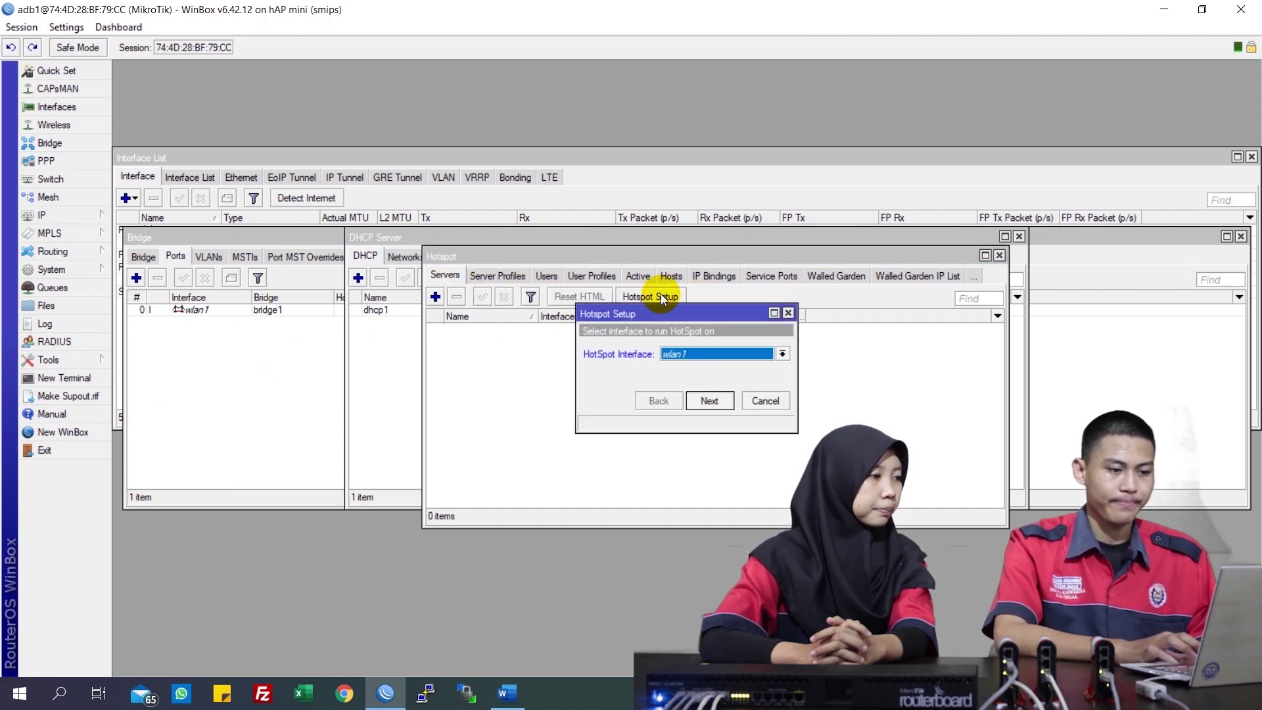
{"action": "left_click", "coordinate": [715, 356]}
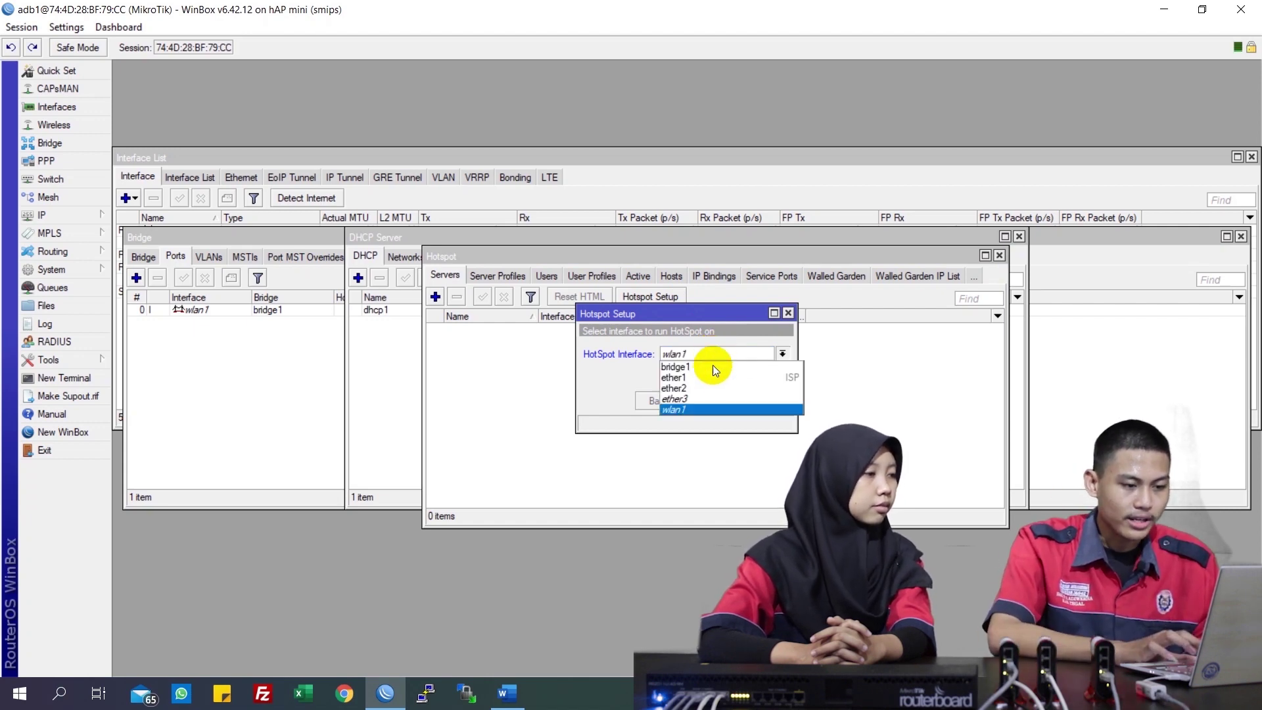
{"action": "left_click", "coordinate": [711, 367]}
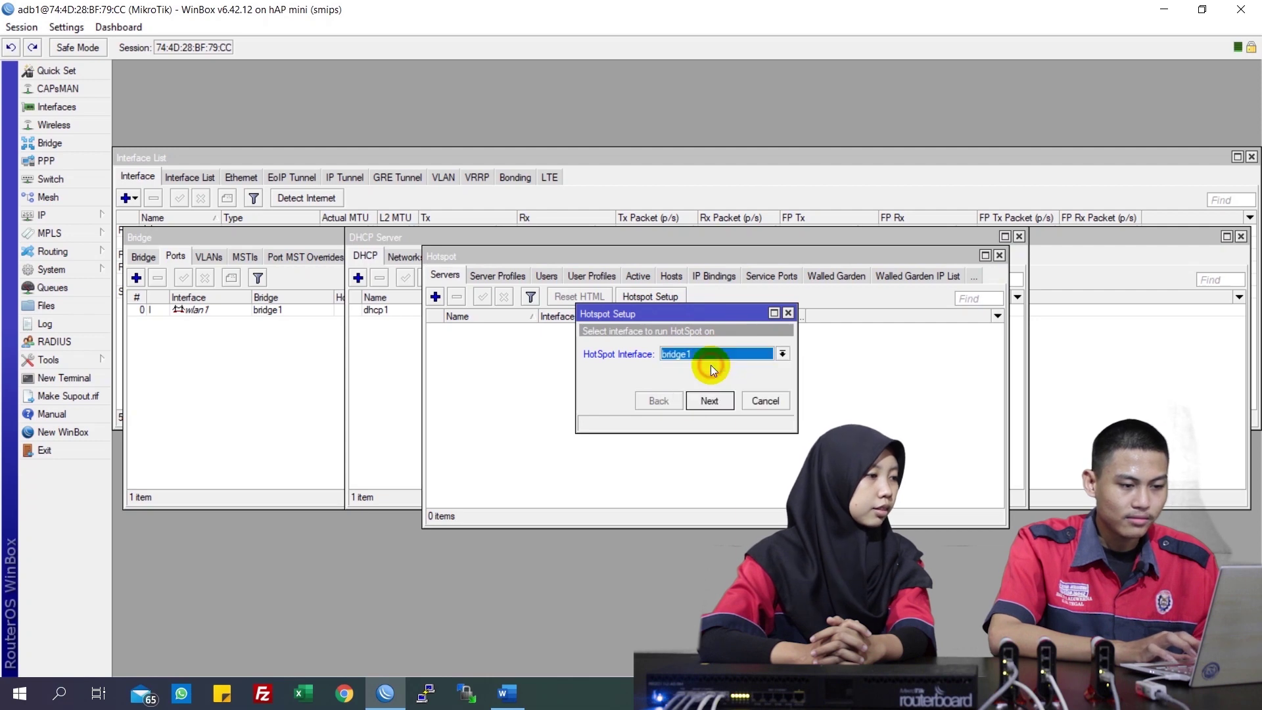
Accept network 192.168.90.1/24, the suggested address pool, no certificate and no SMTP server
{"action": "left_click", "coordinate": [710, 398]}
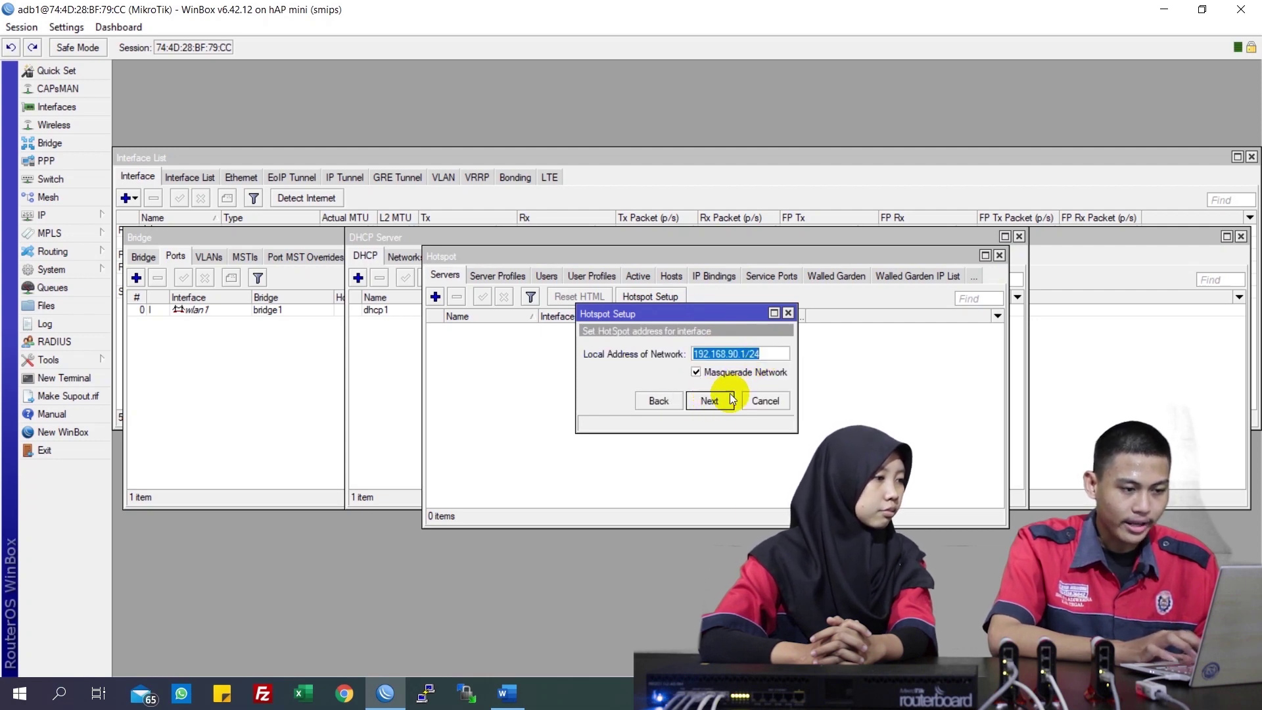
{"action": "left_click", "coordinate": [711, 401]}
{"action": "left_click", "coordinate": [724, 400]}
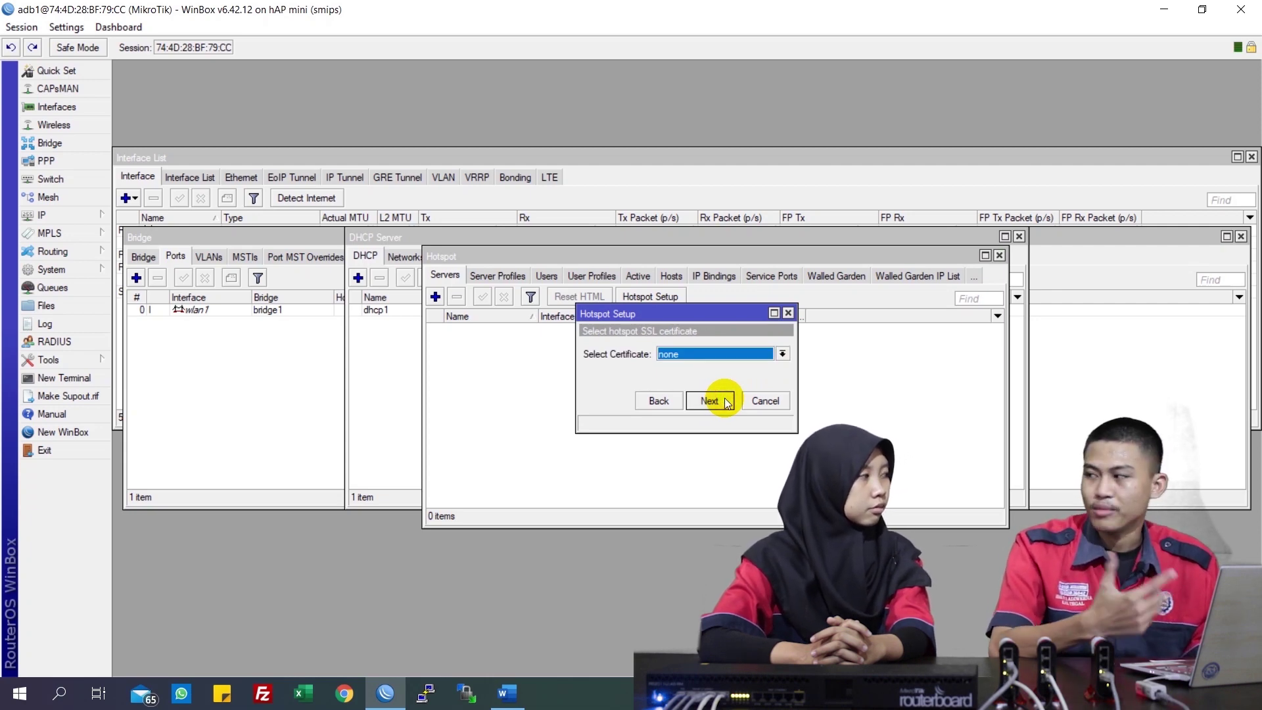
{"action": "left_click", "coordinate": [726, 401]}
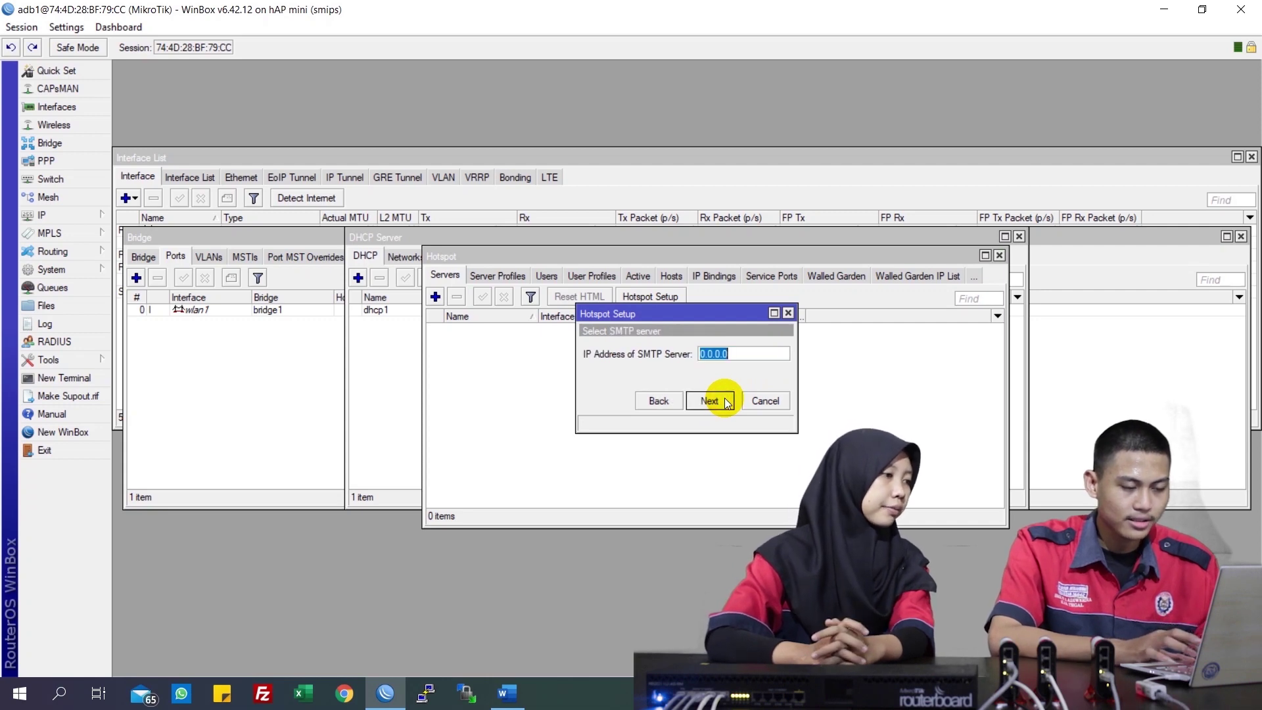
{"action": "left_click", "coordinate": [725, 401]}
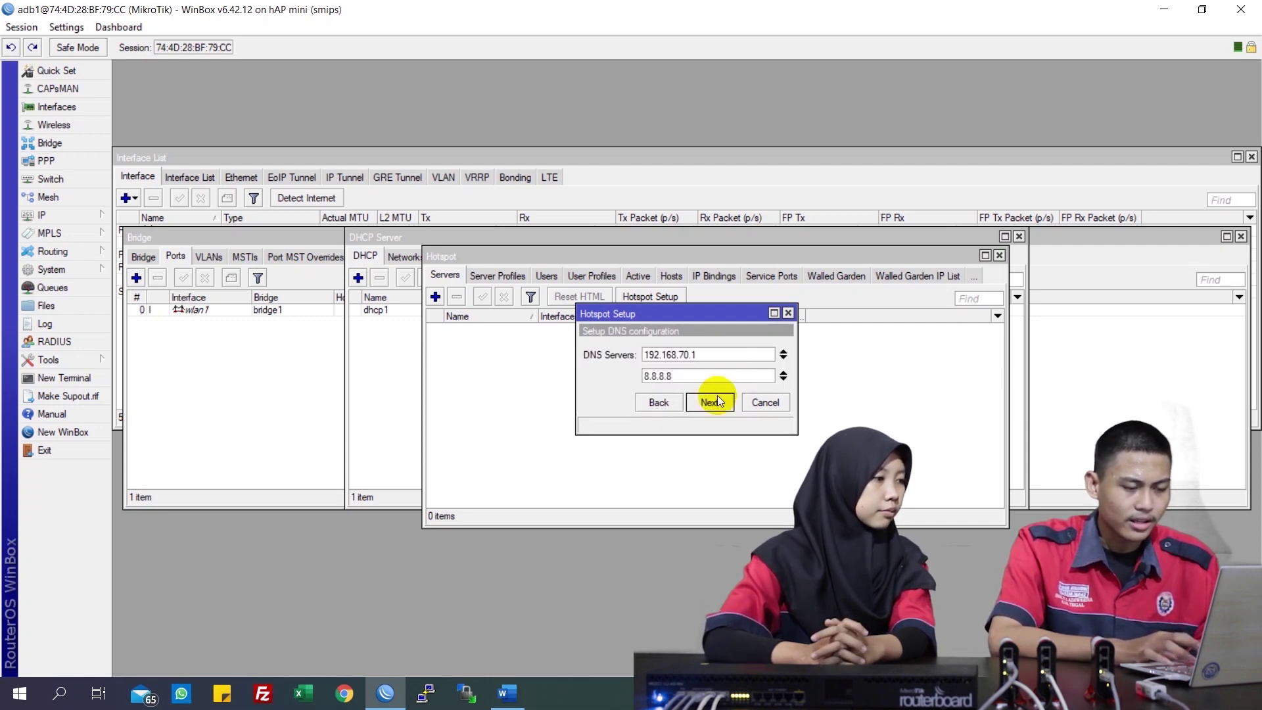
Accept the DNS servers and set the hotspot DNS name to login.smkn1adw.sch.id
{"action": "left_click", "coordinate": [710, 403]}
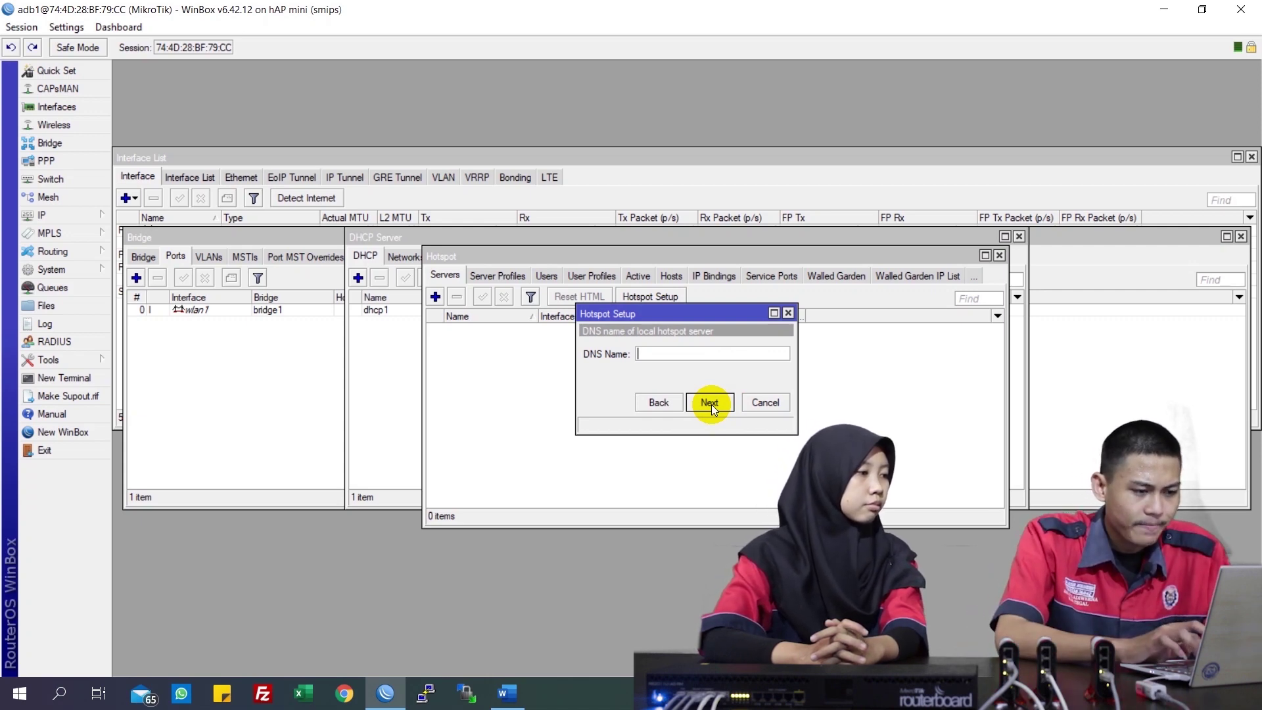
{"action": "type", "text": "login.sm"}
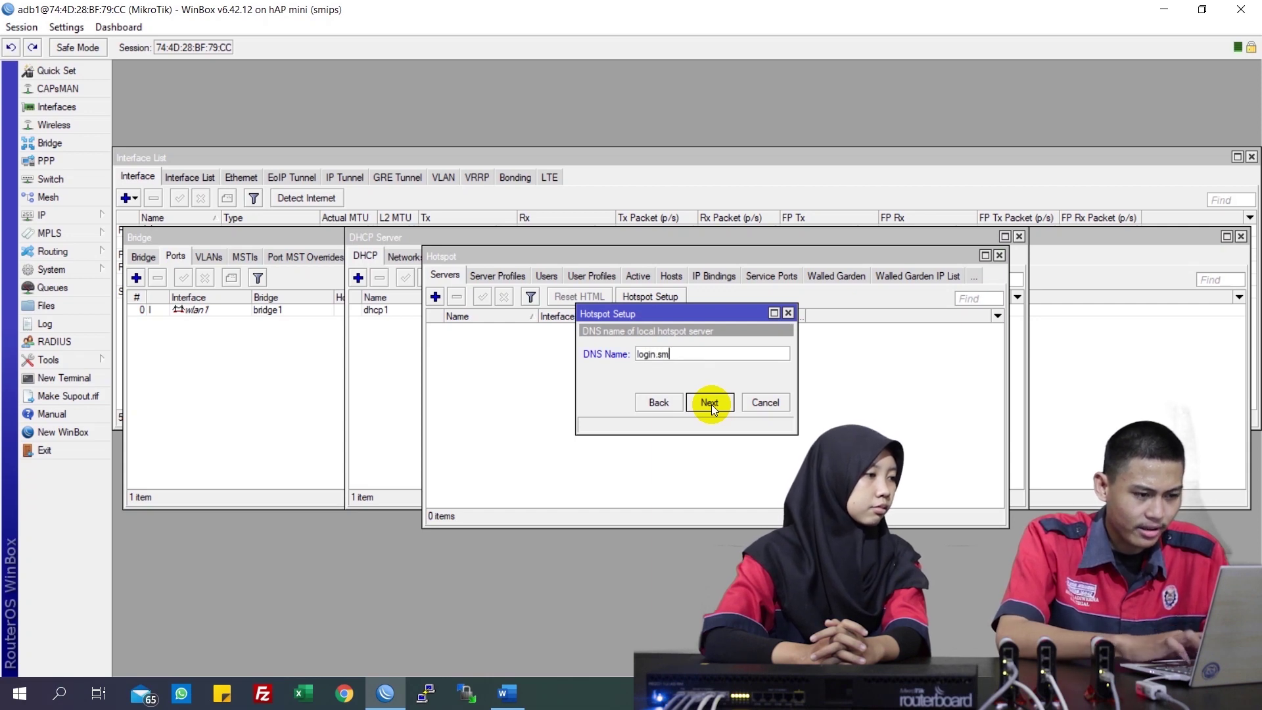
{"action": "type", "text": "kn1adw."}
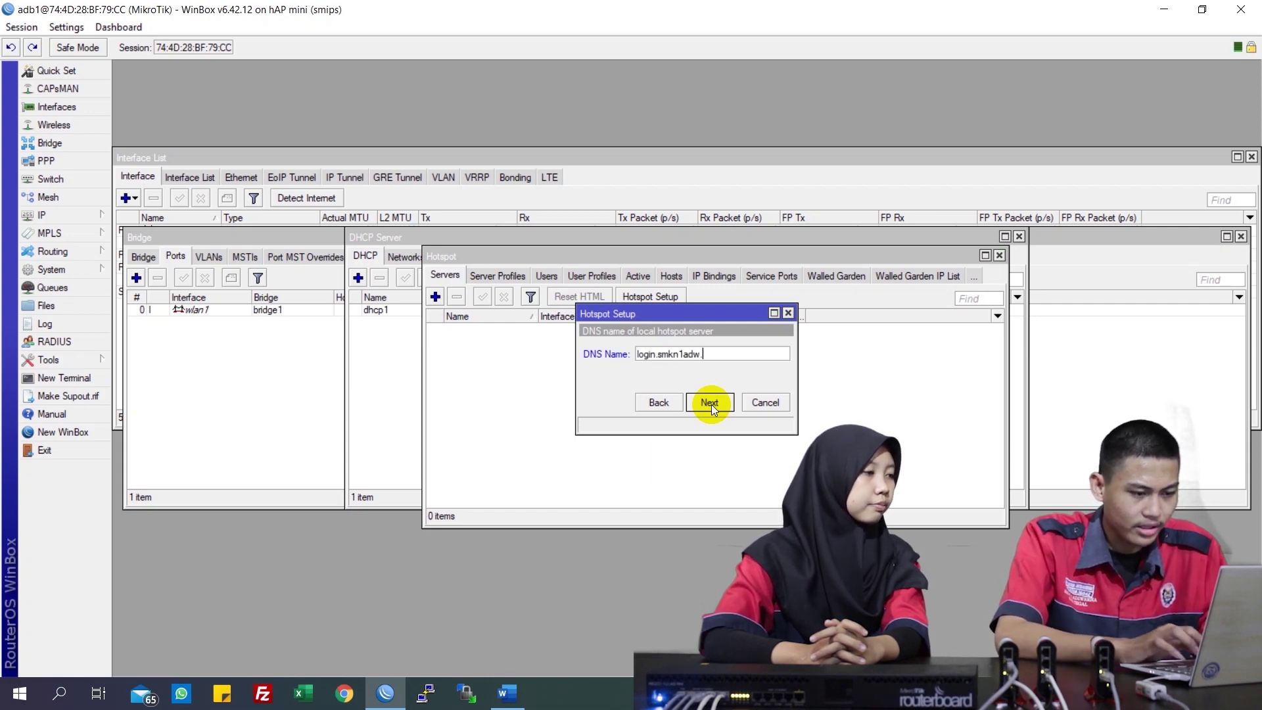
{"action": "type", "text": "sch.id"}
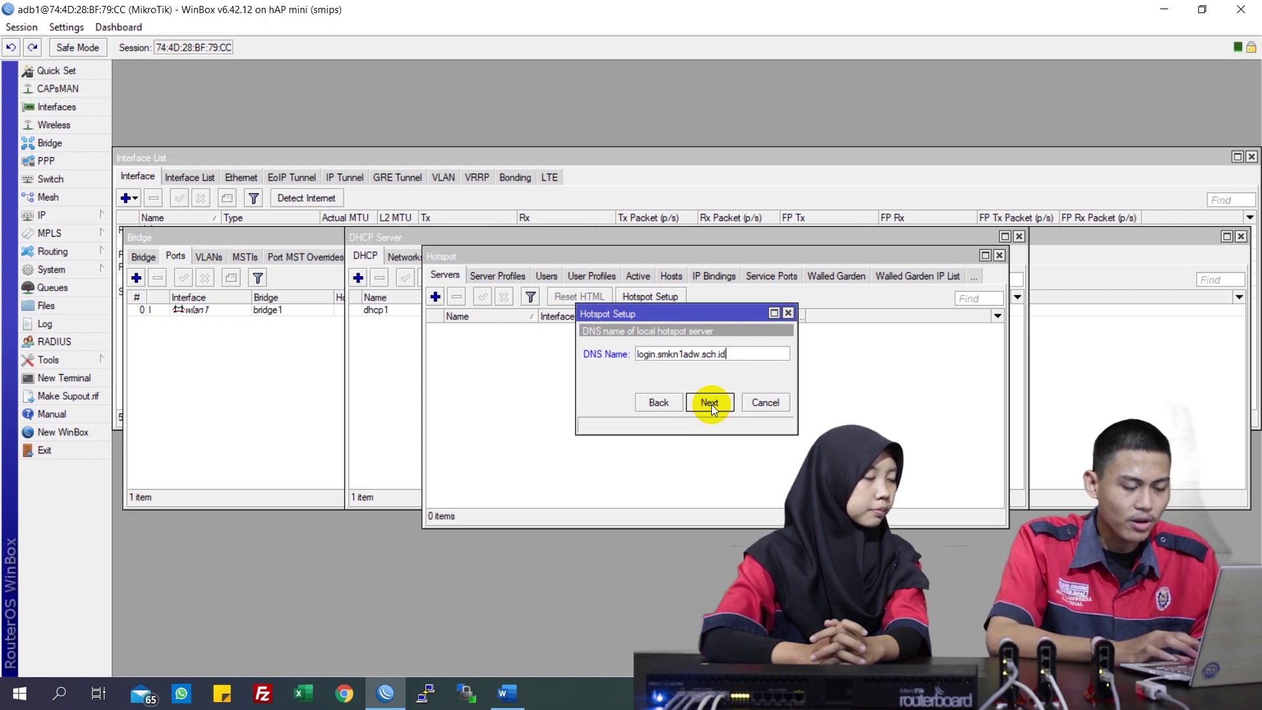
{"action": "left_click", "coordinate": [710, 402]}
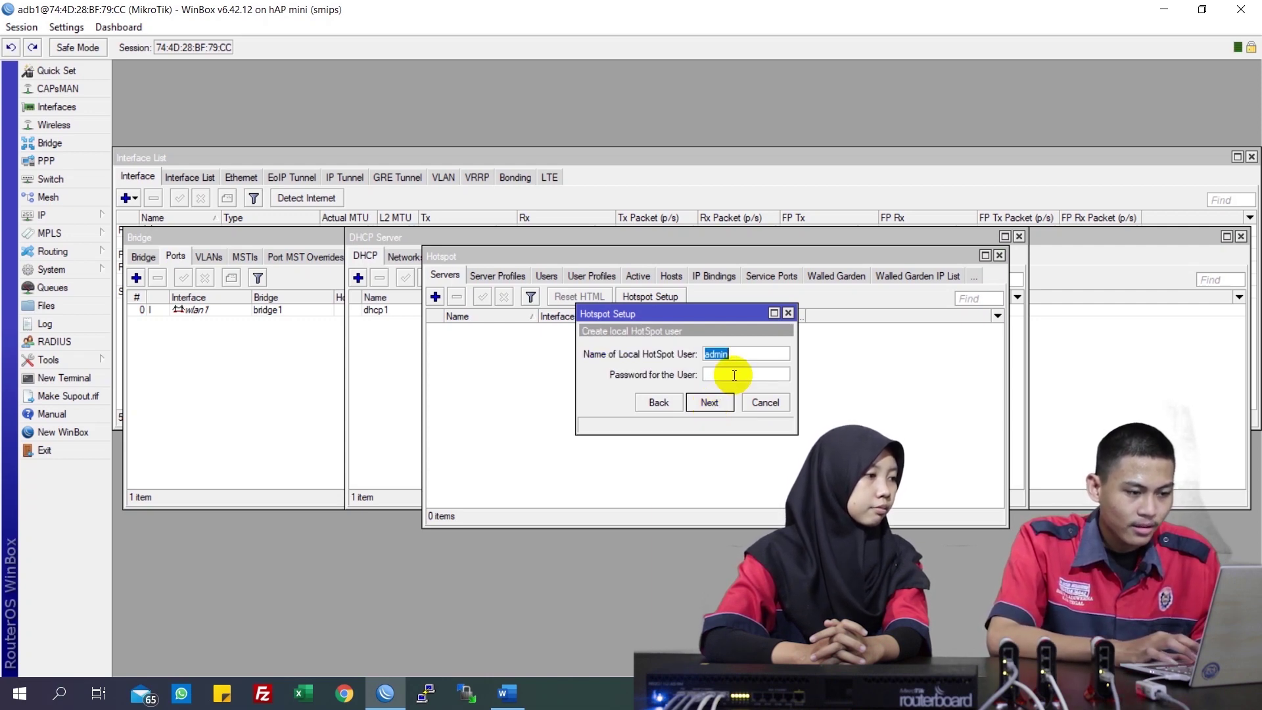
Give the local hotspot admin user a password and complete the hotspot setup
{"action": "left_click", "coordinate": [734, 374]}
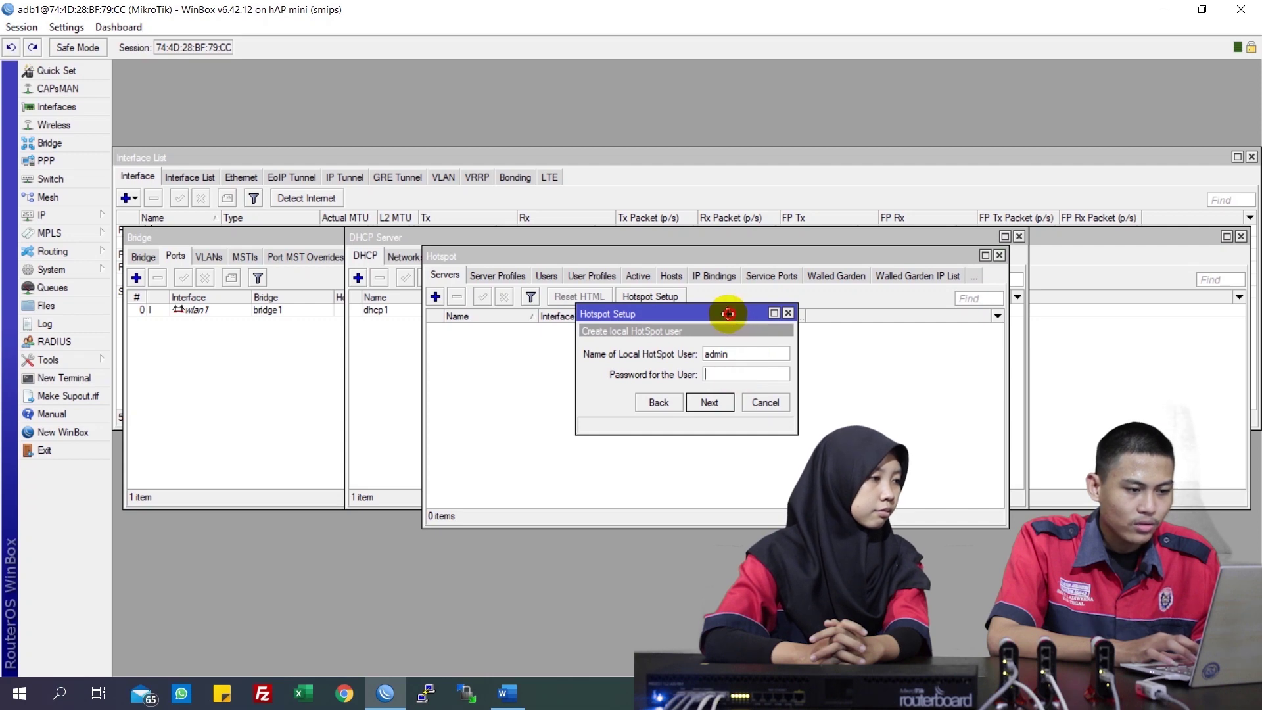
{"action": "left_click_drag", "start_coordinate": [732, 315], "coordinate": [703, 324]}
{"action": "left_click", "coordinate": [702, 376]}
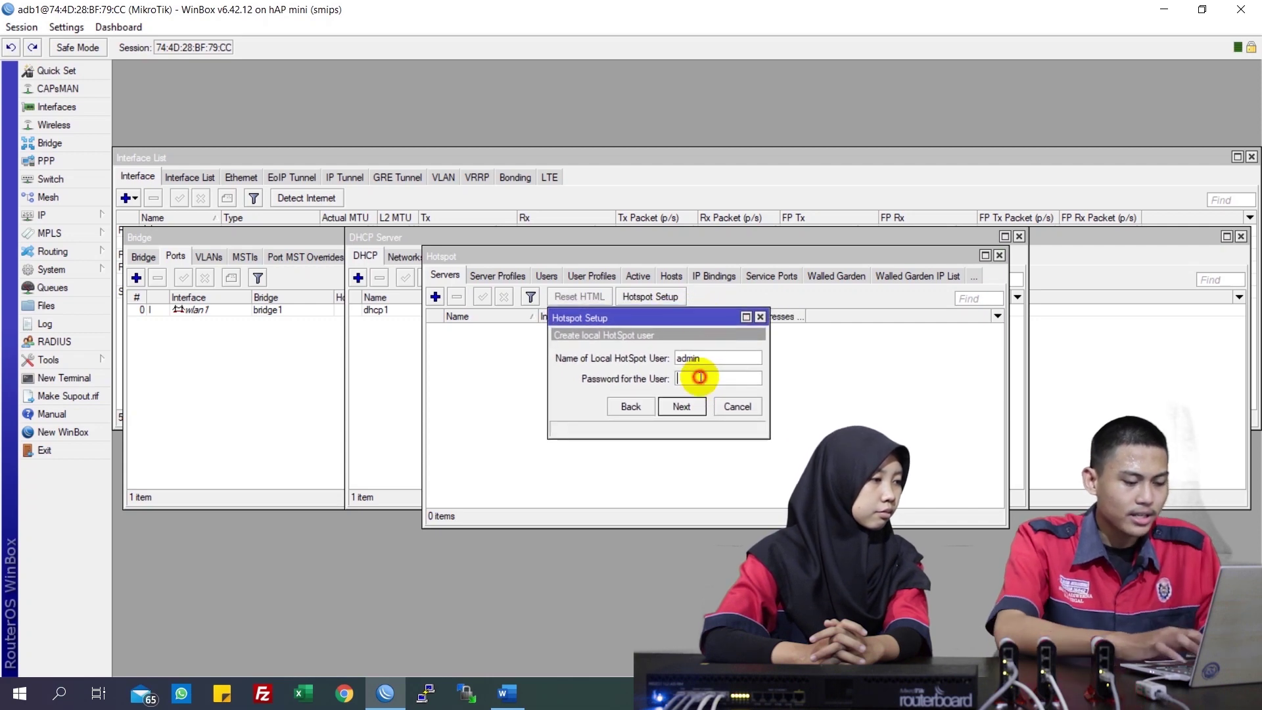
{"action": "type", "text": "admin"}
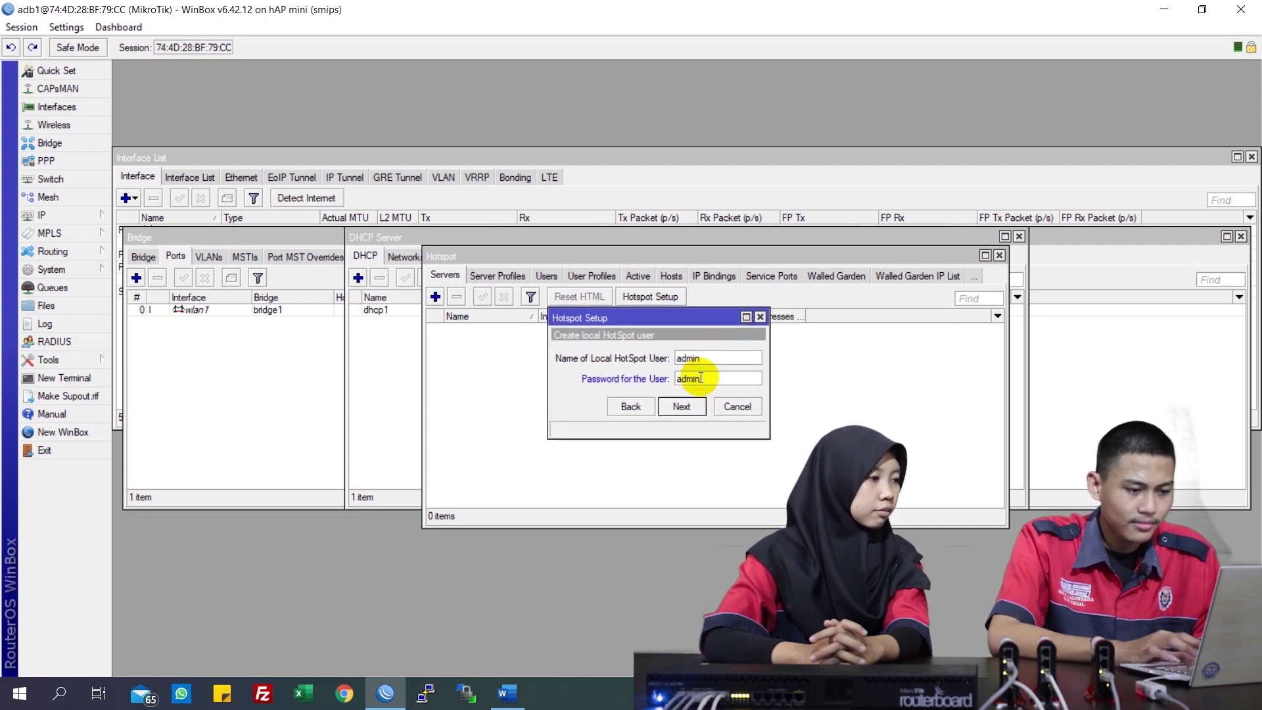
{"action": "left_click", "coordinate": [683, 408]}
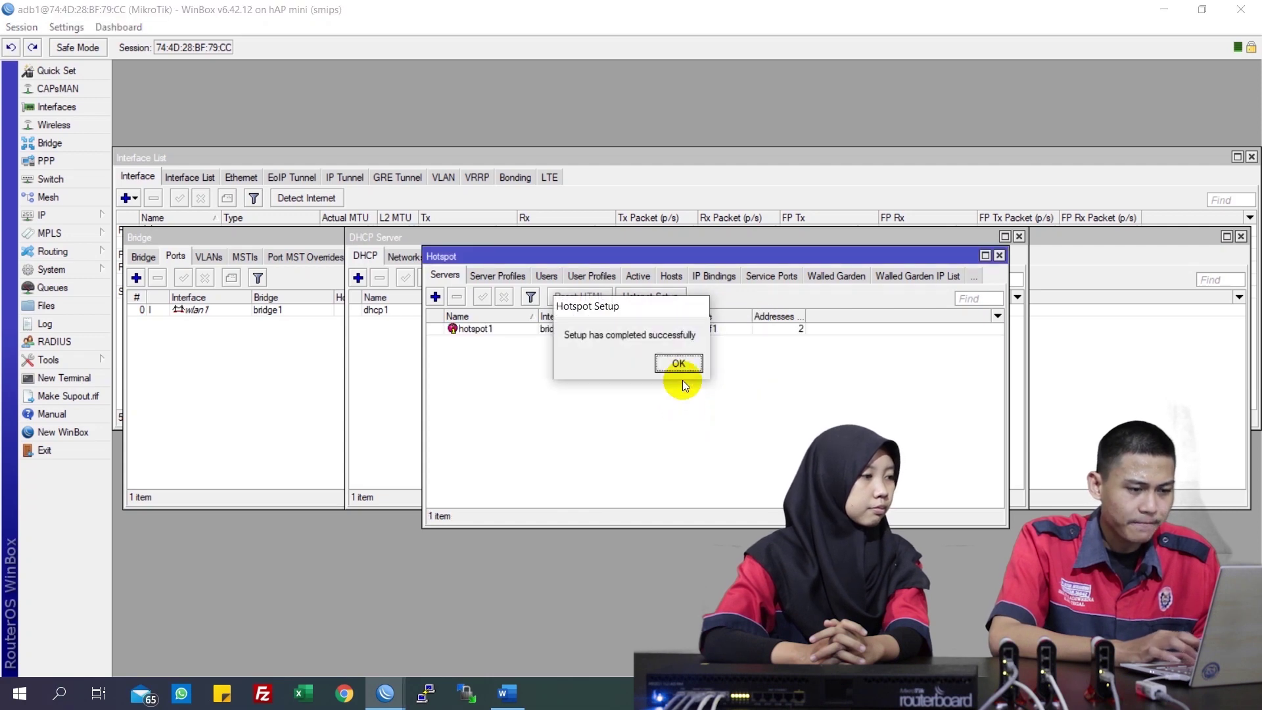
{"action": "left_click", "coordinate": [680, 368]}
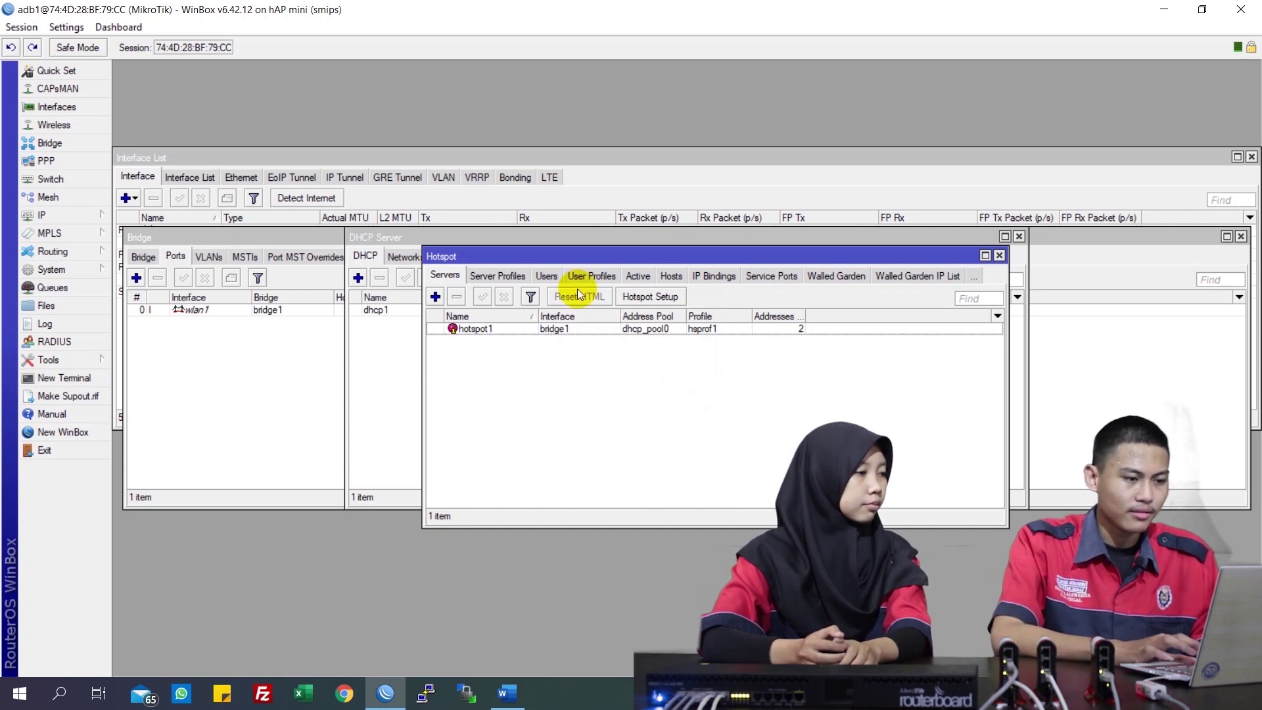
Check the admin entry in the hotspot Users list
{"action": "left_click", "coordinate": [546, 276]}
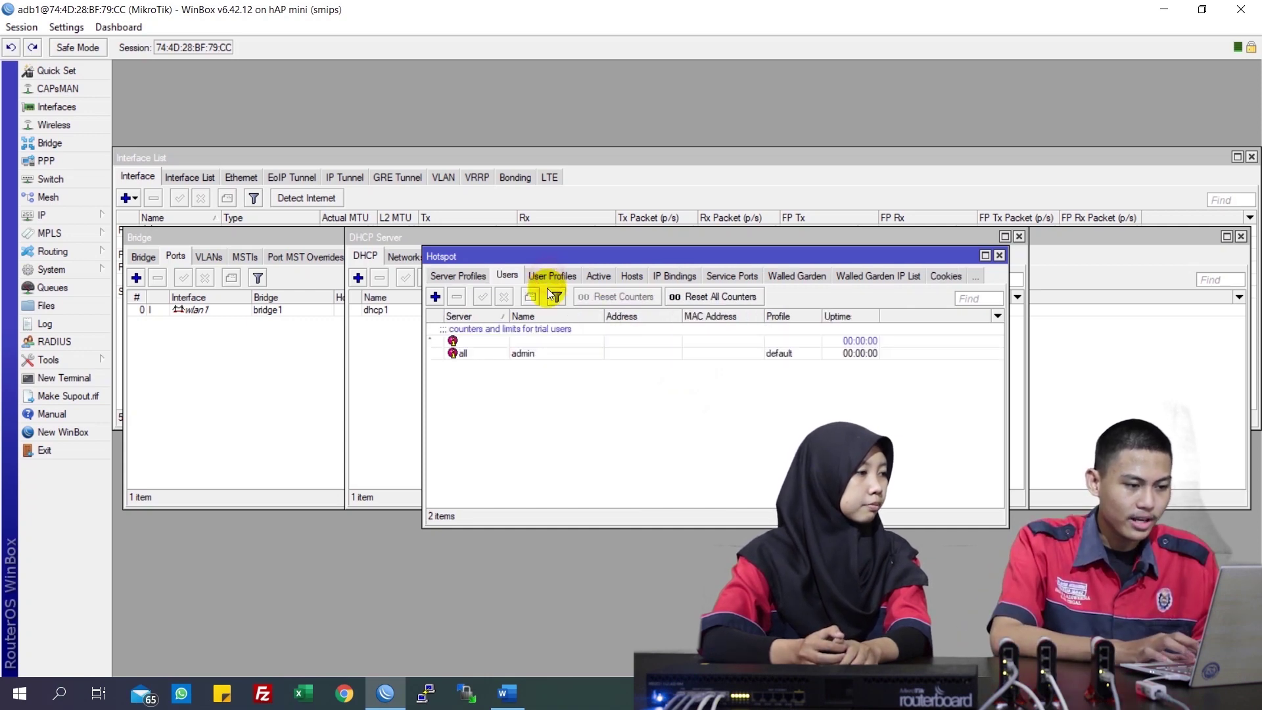
{"action": "left_click", "coordinate": [531, 353]}
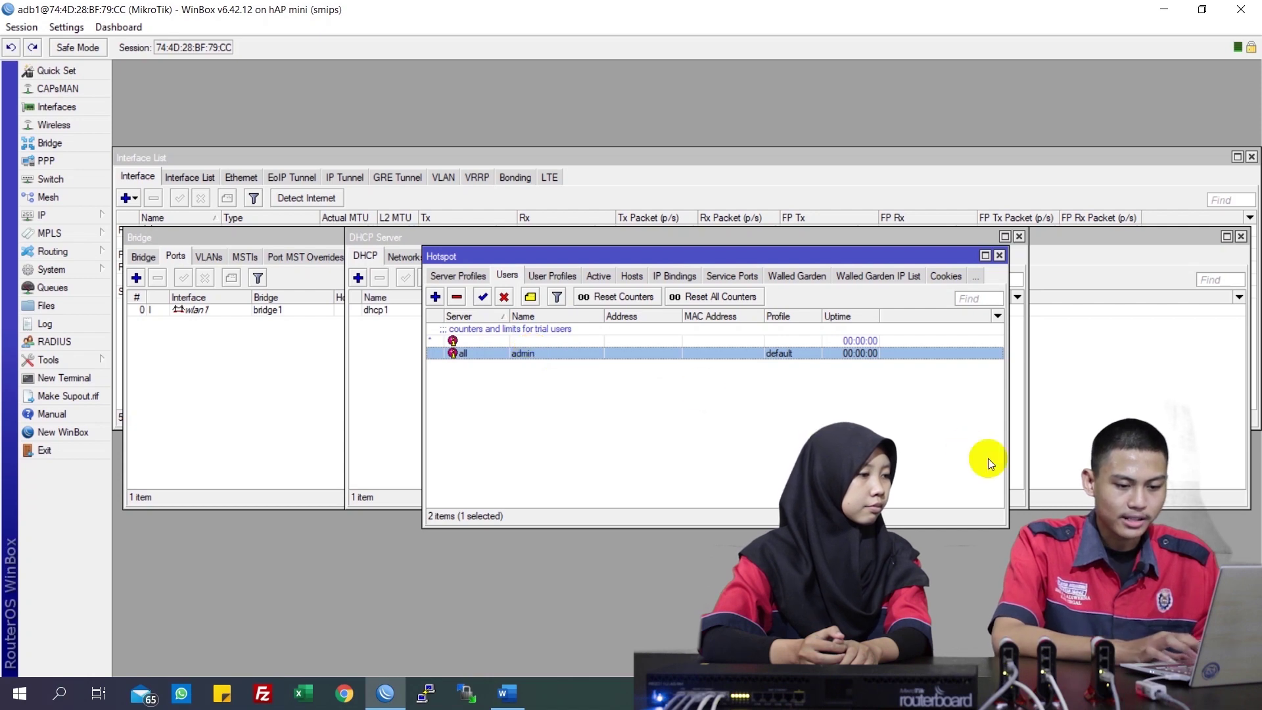
{"action": "left_click", "coordinate": [1165, 693]}
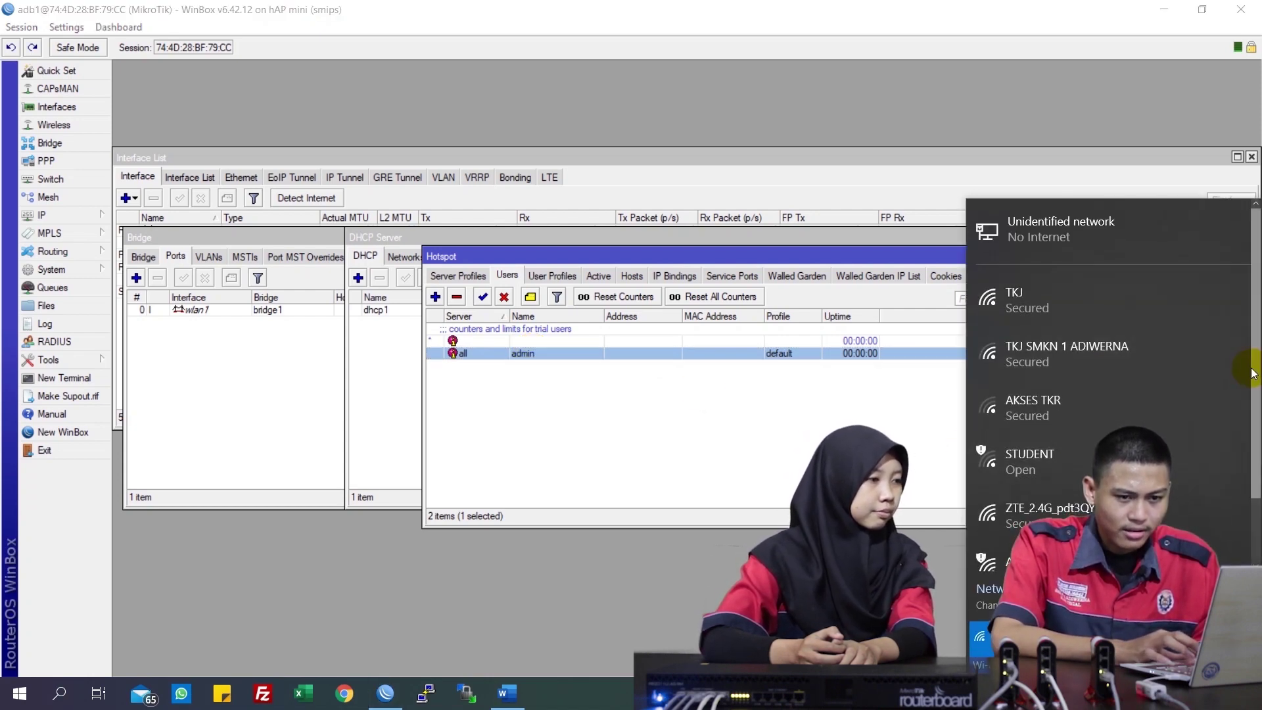
Connect the laptop to the open ADB1 Wi-Fi network
{"action": "scroll", "coordinate": [1254, 368], "scroll_direction": "down", "scroll_amount": 1}
{"action": "left_click", "coordinate": [1006, 546]}
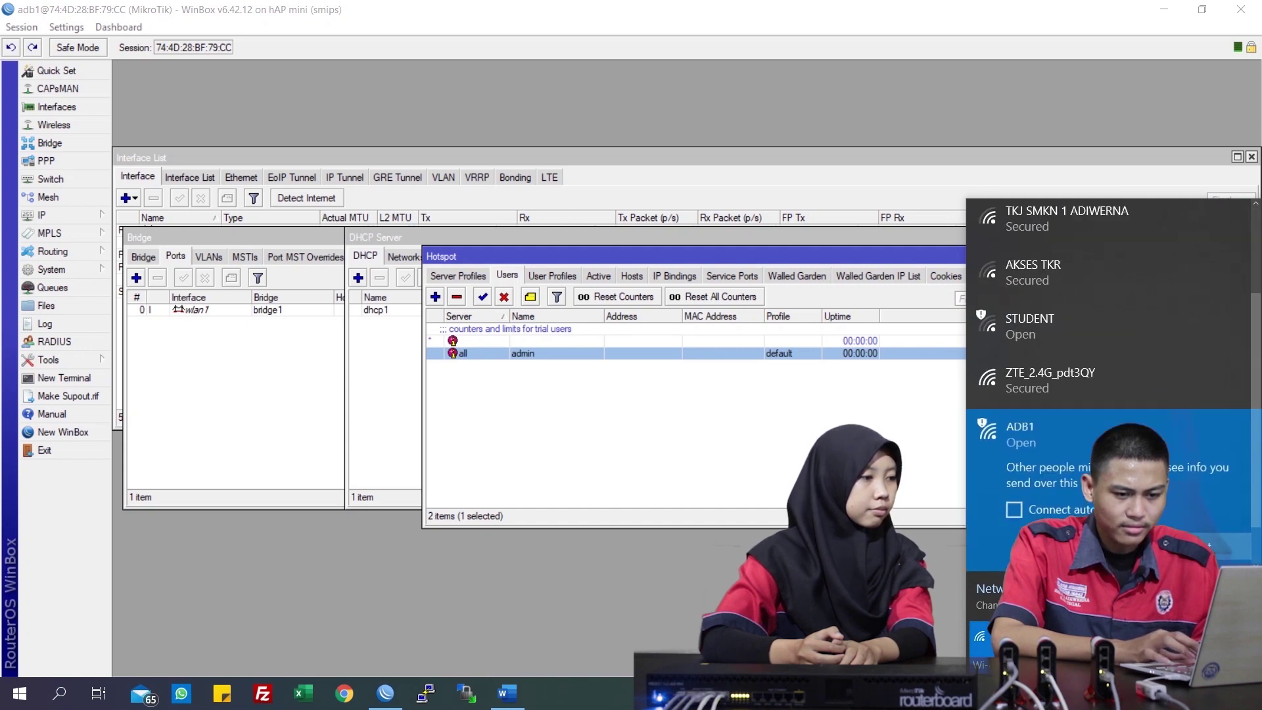
{"action": "left_click", "coordinate": [1190, 506]}
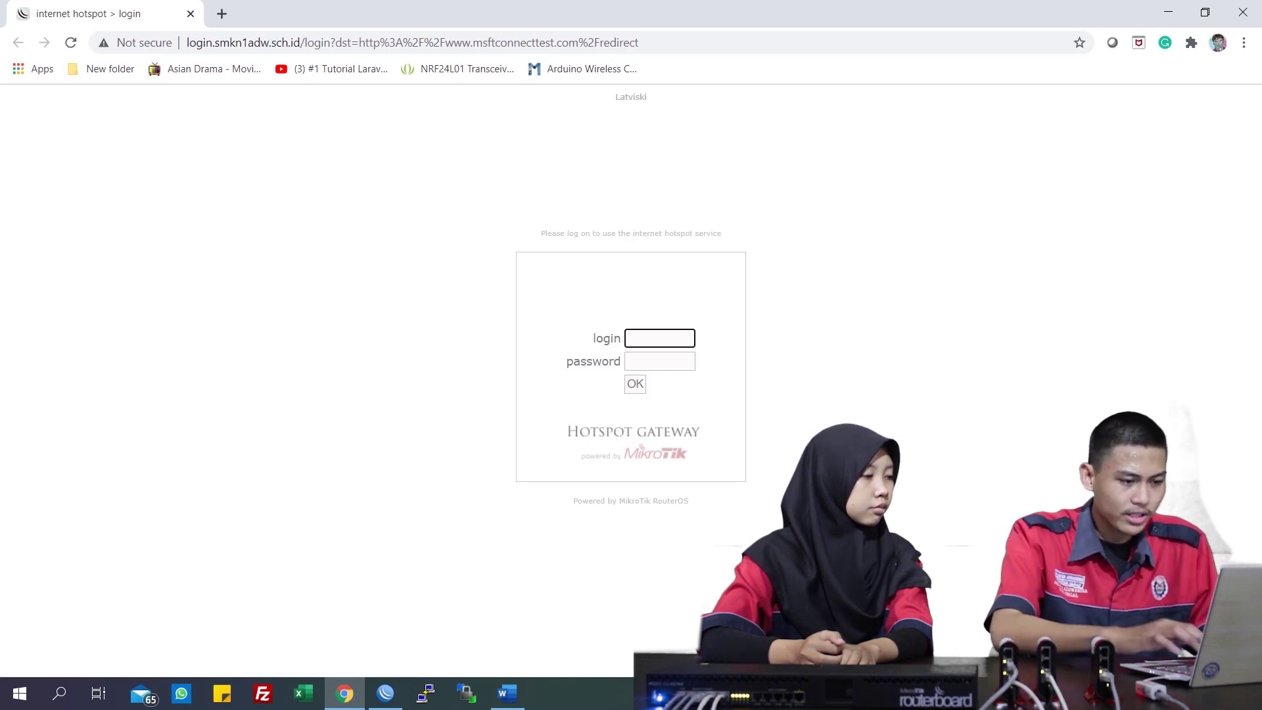
Log in to the hotspot as user admin with its password and dismiss Chrome's password warning
{"action": "type", "text": "admin"}
{"action": "key", "text": "Tab"}
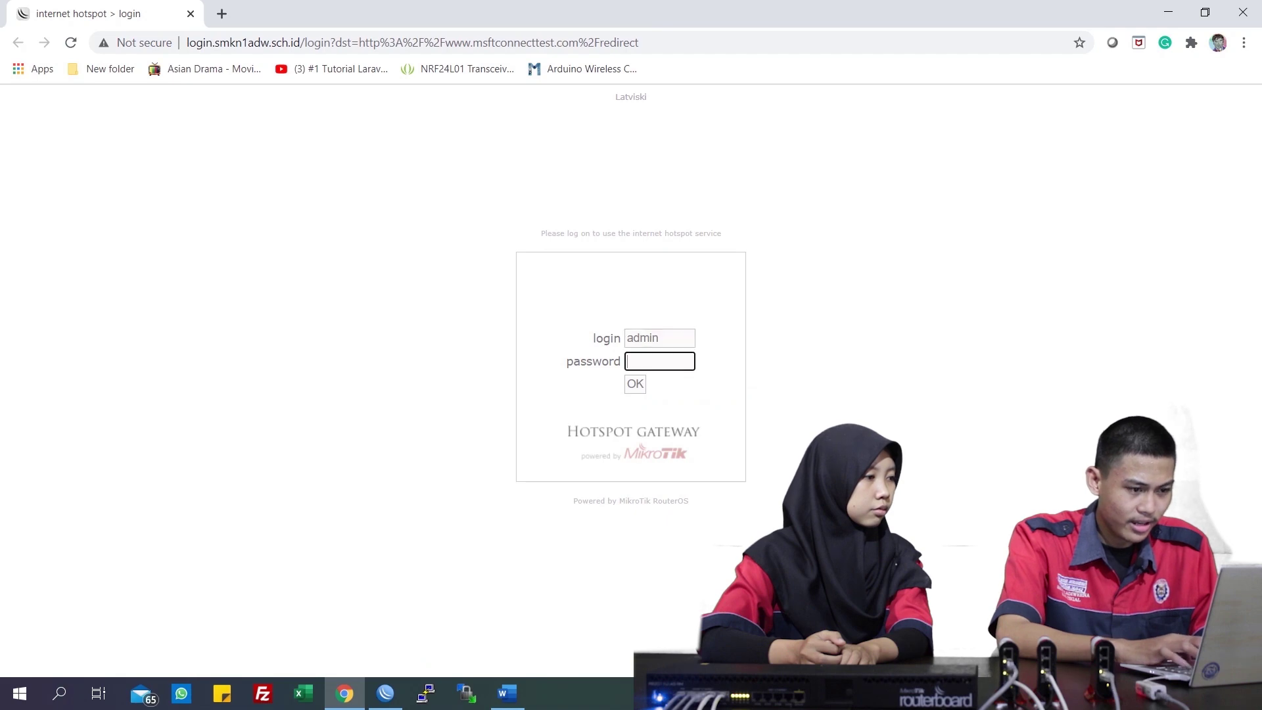
{"action": "type", "text": "123"}
{"action": "key", "text": "Return"}
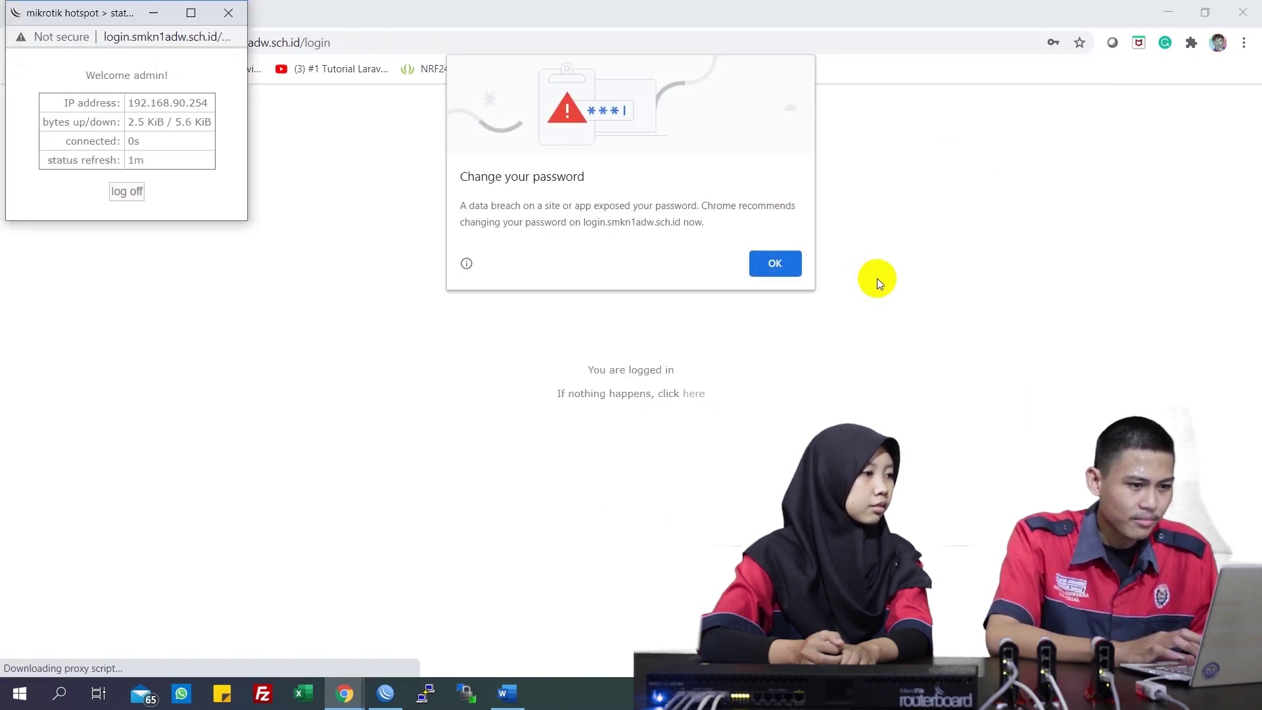
{"action": "left_click", "coordinate": [770, 263]}
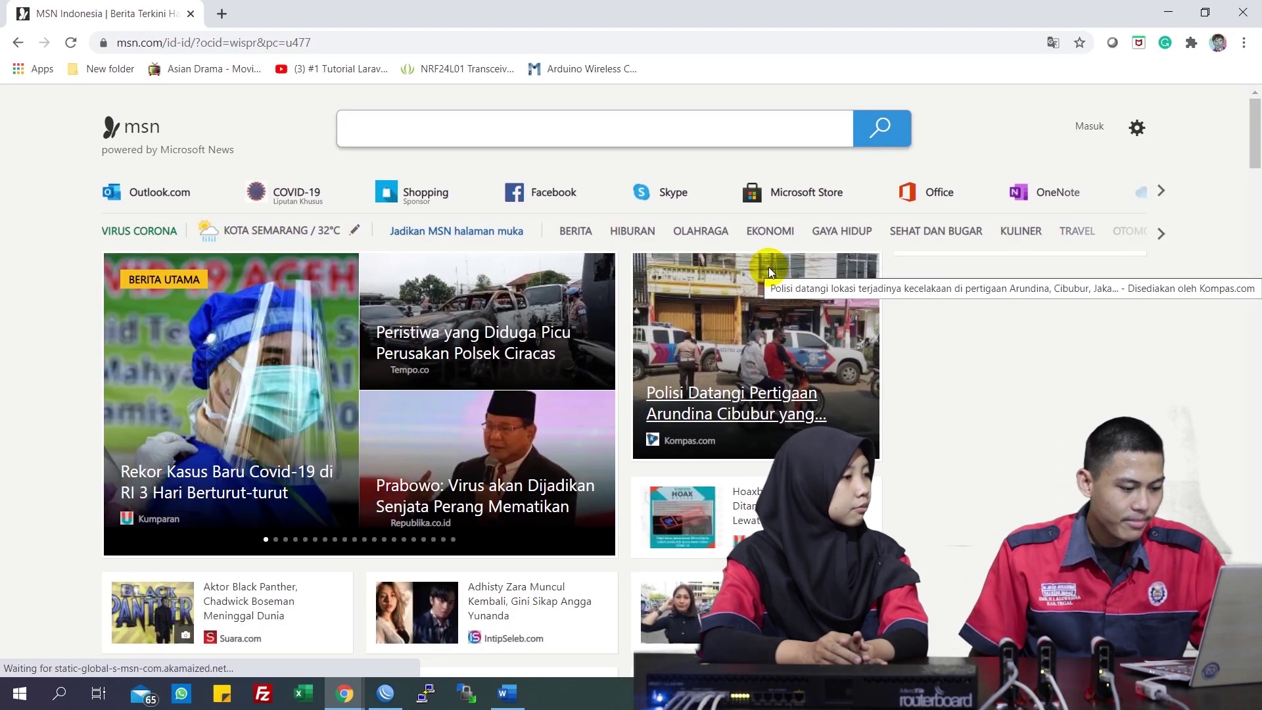
Open Command Prompt via Win+R and run ping google.com
{"action": "key", "text": "super+r"}
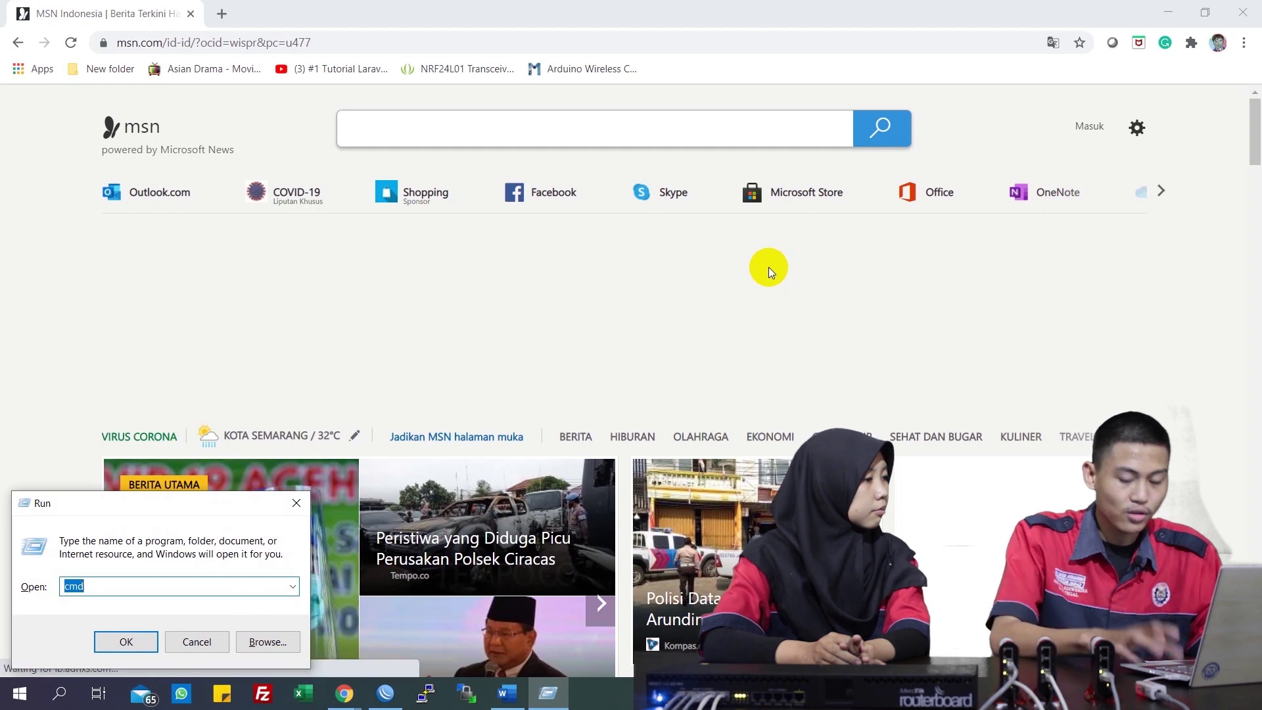
{"action": "key", "text": "Return"}
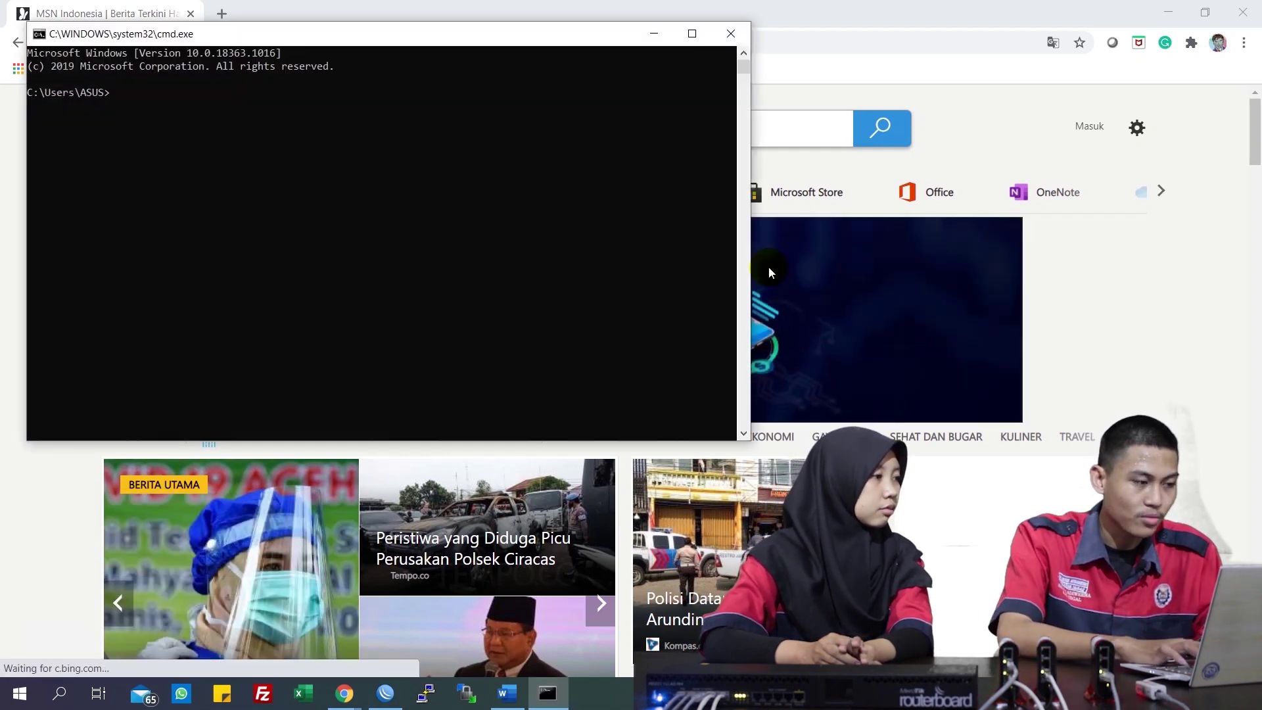
{"action": "type", "text": "ping google.com"}
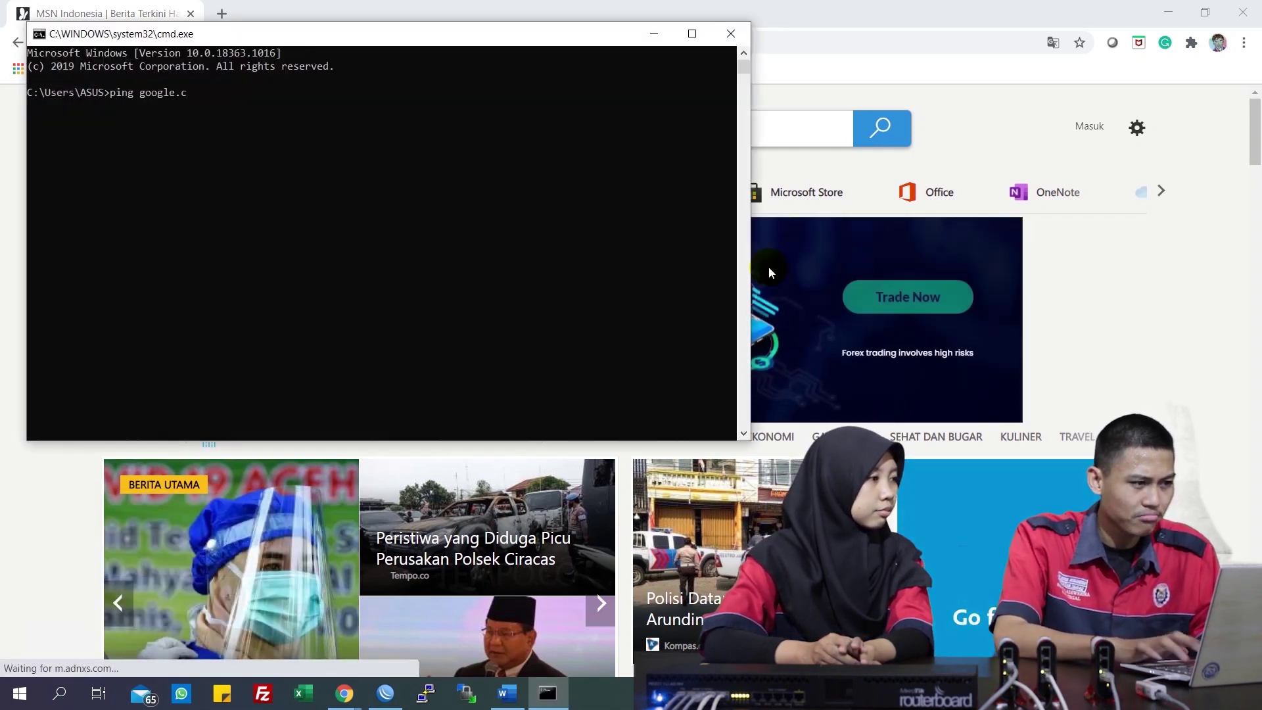
{"action": "key", "text": "Return"}
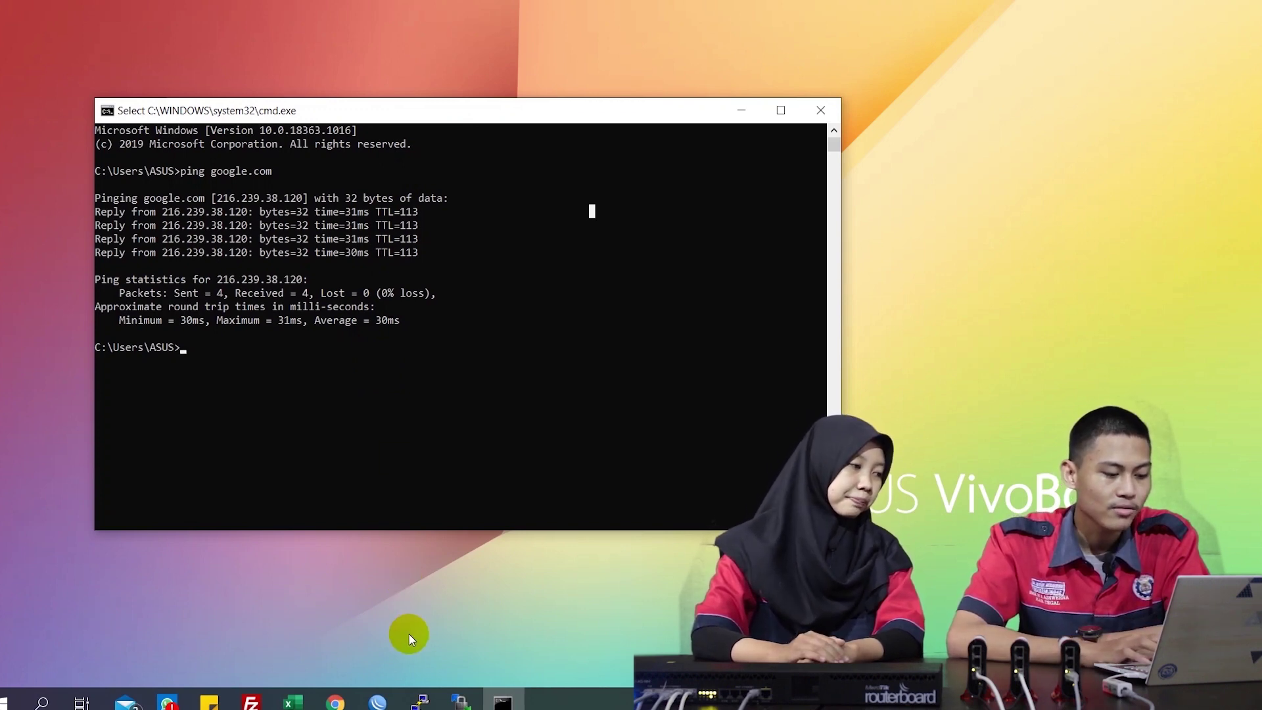
Open a PuTTY SSH session to 192.168.50.50 and log in as root
{"action": "left_click", "coordinate": [420, 702]}
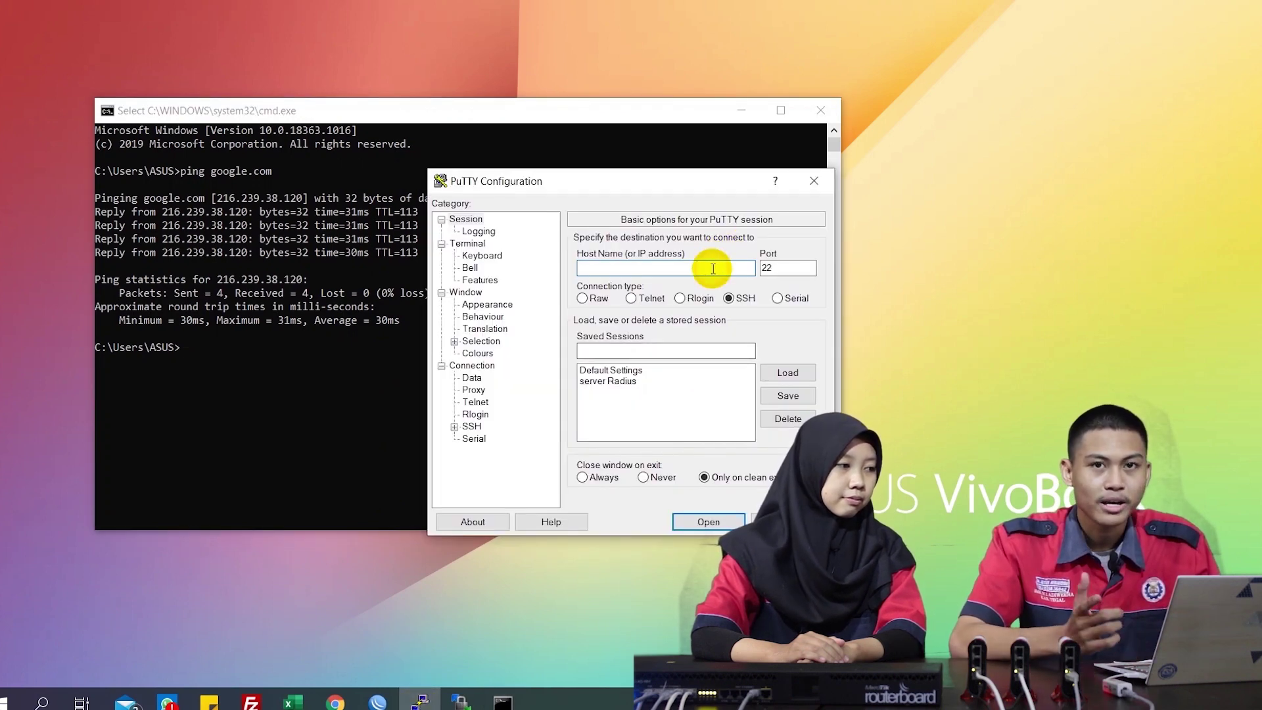
{"action": "type", "text": "192."}
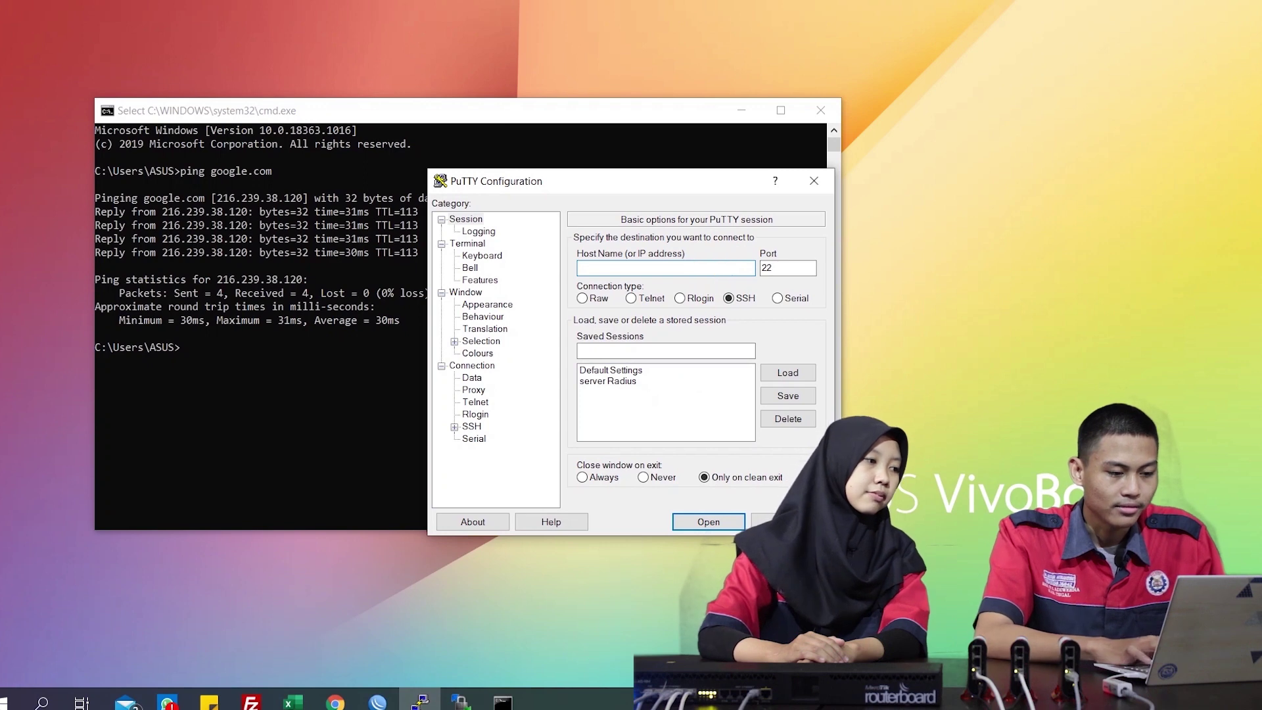
{"action": "type", "text": "1"}
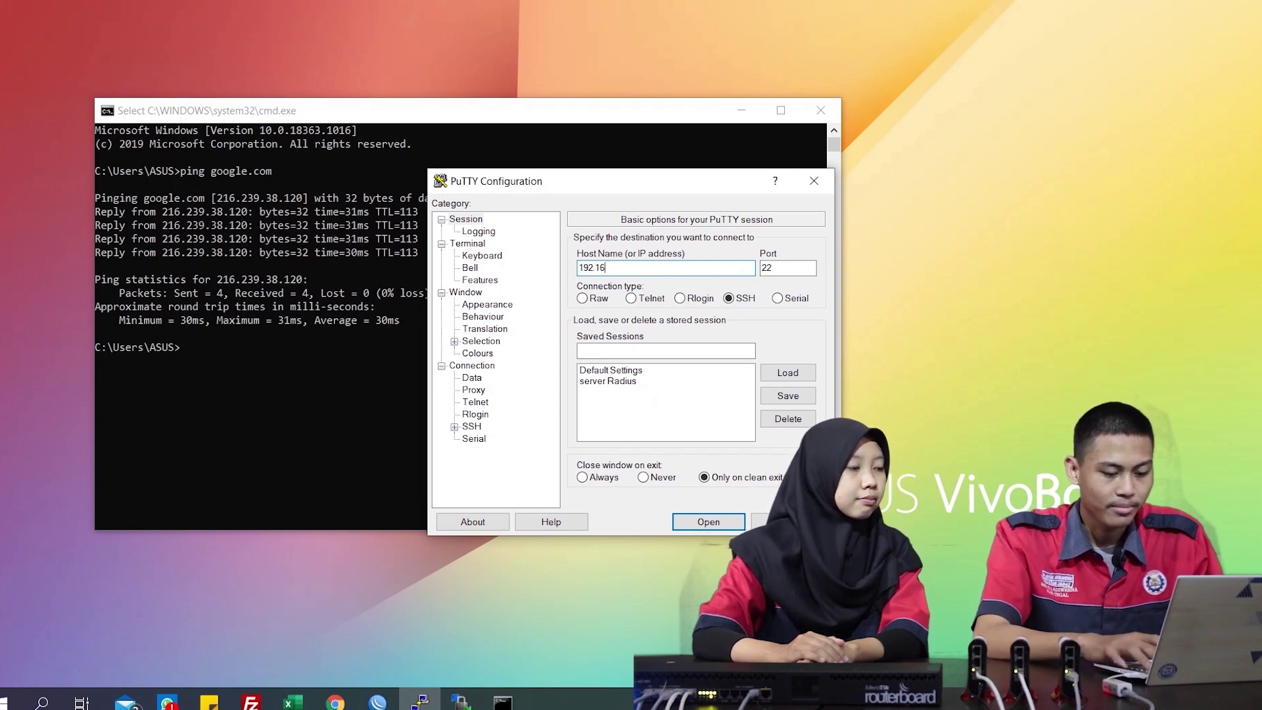
{"action": "type", "text": "68.50.50"}
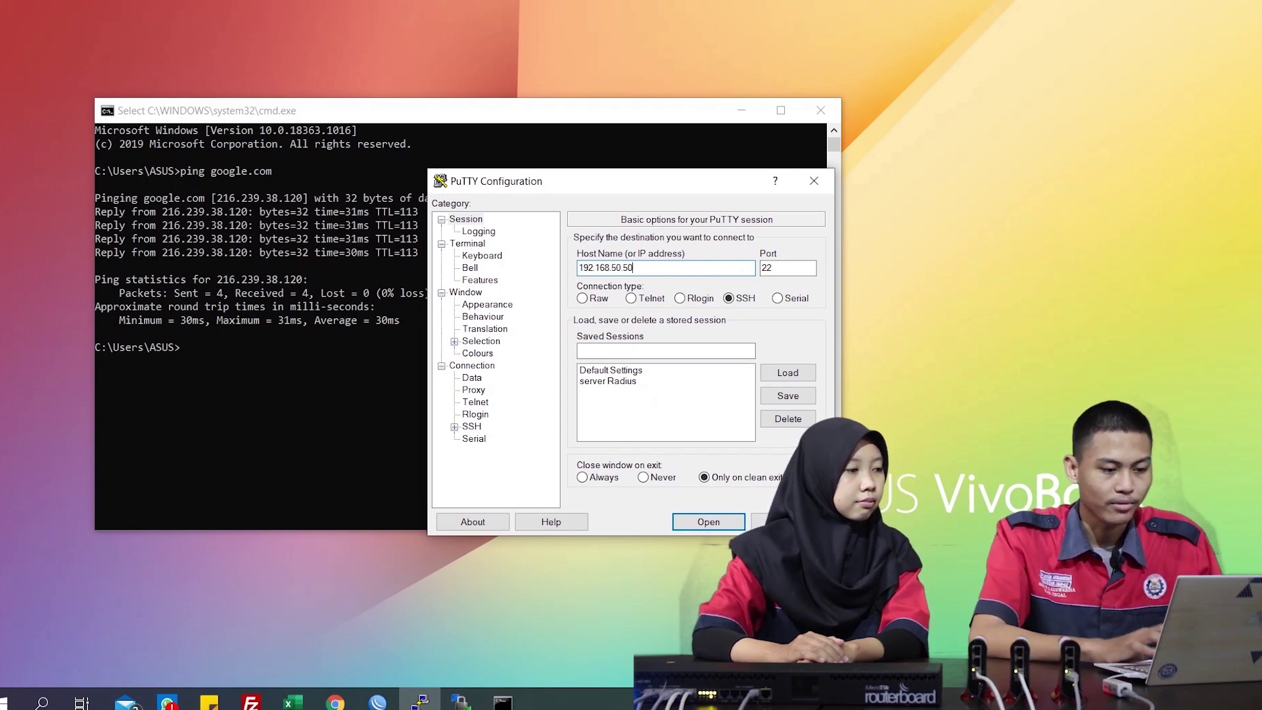
{"action": "left_click", "coordinate": [710, 521]}
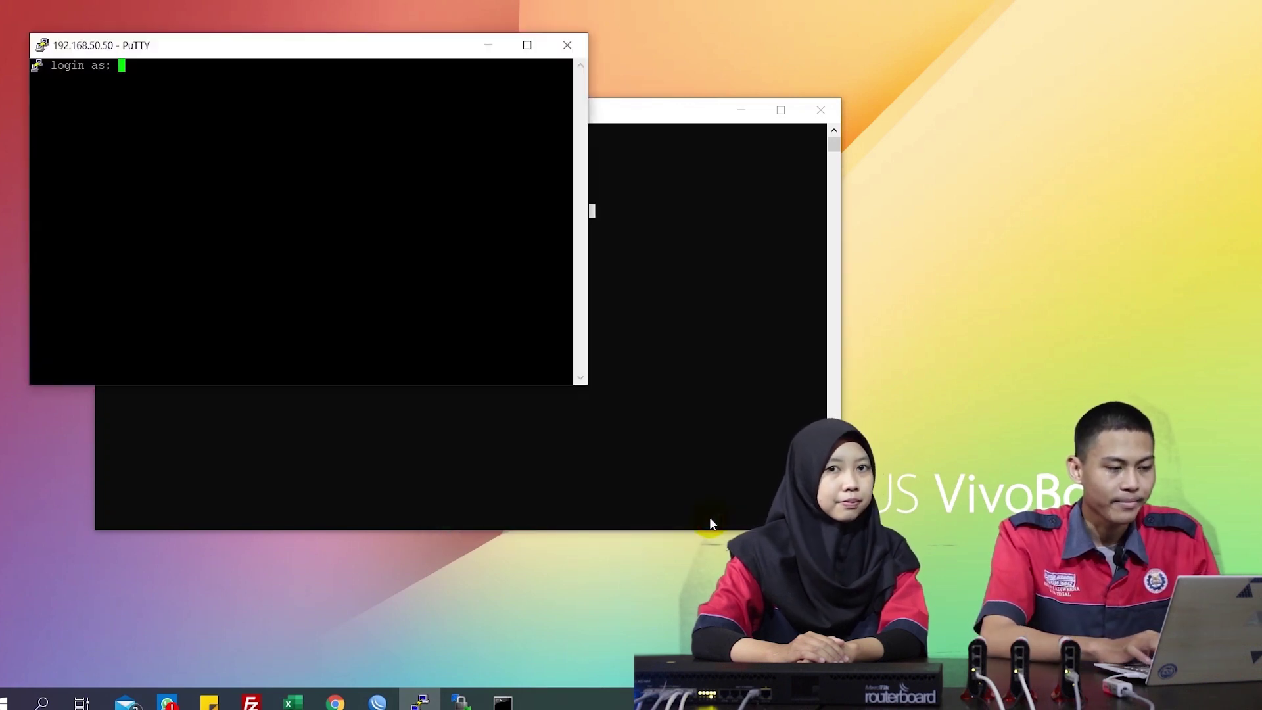
{"action": "type", "text": "root"}
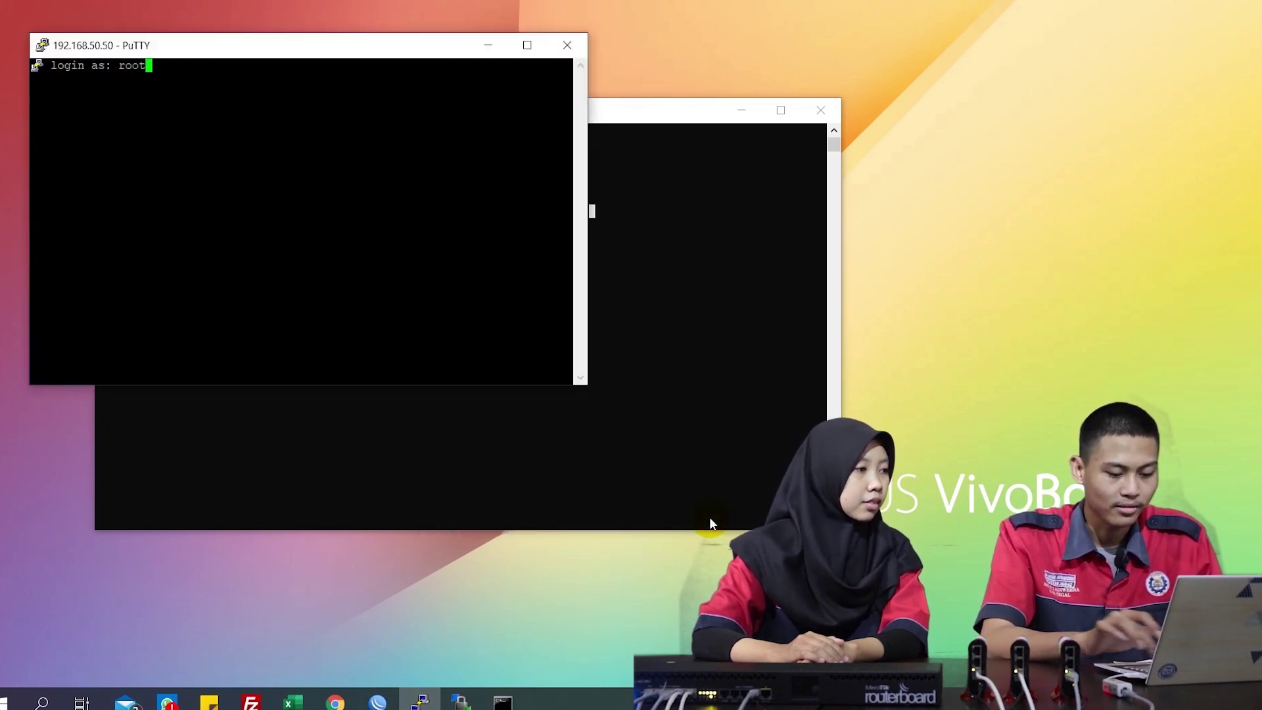
{"action": "key", "text": "Return"}
{"action": "key", "text": "Return"}
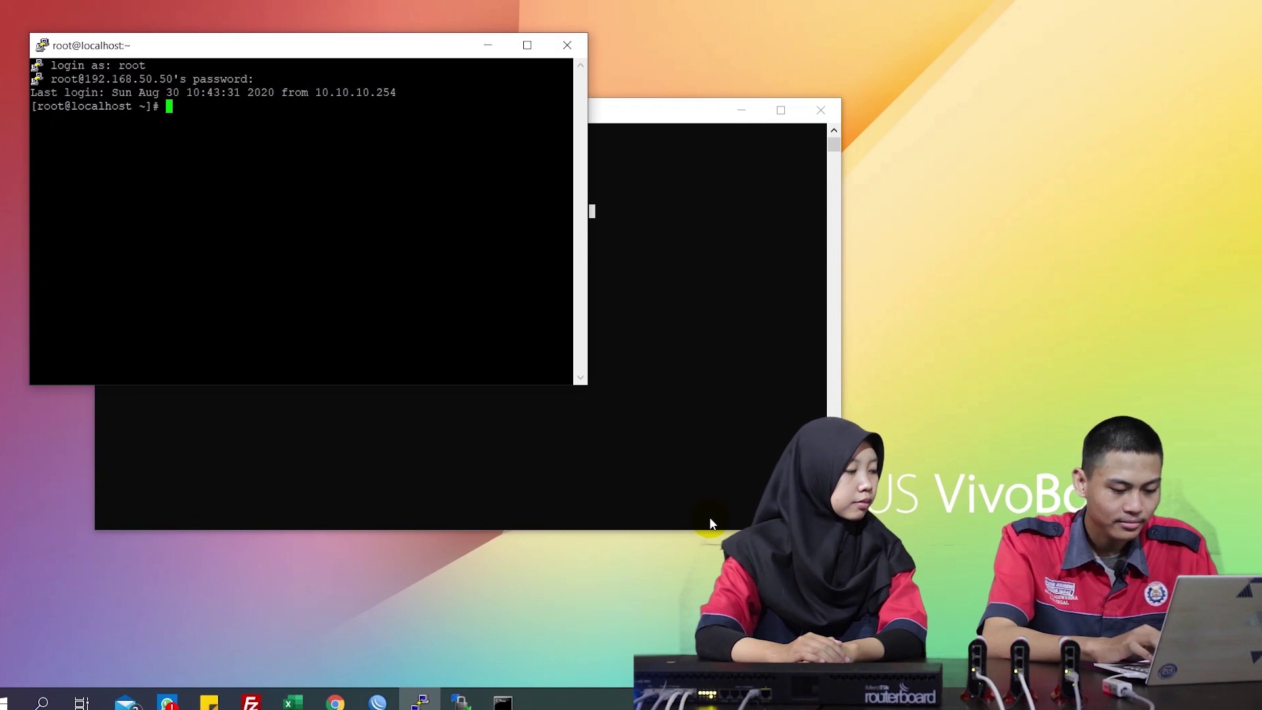
Import /etc/raddb/mods-config/sql/main/mysql/schema.sql into the radius database with mysql -u root -p
{"action": "type", "text": "mysql -"}
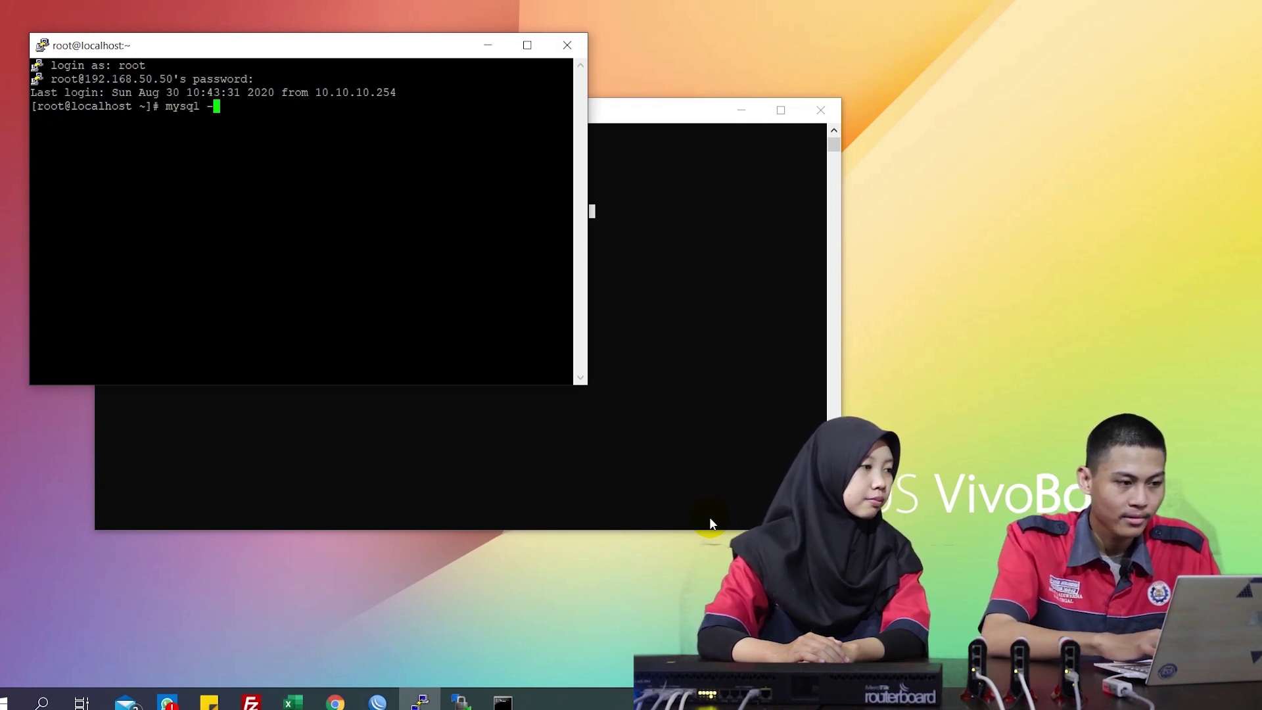
{"action": "type", "text": "u root -p radiu"}
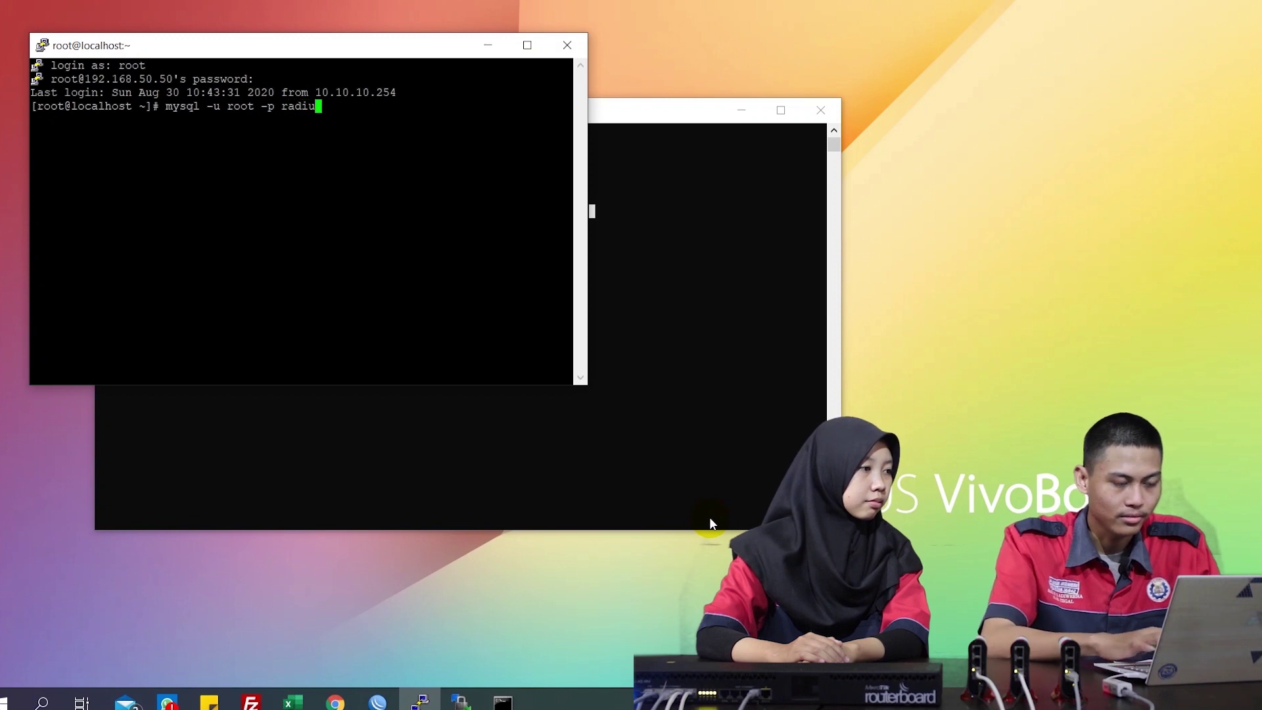
{"action": "type", "text": "s < /etc/"}
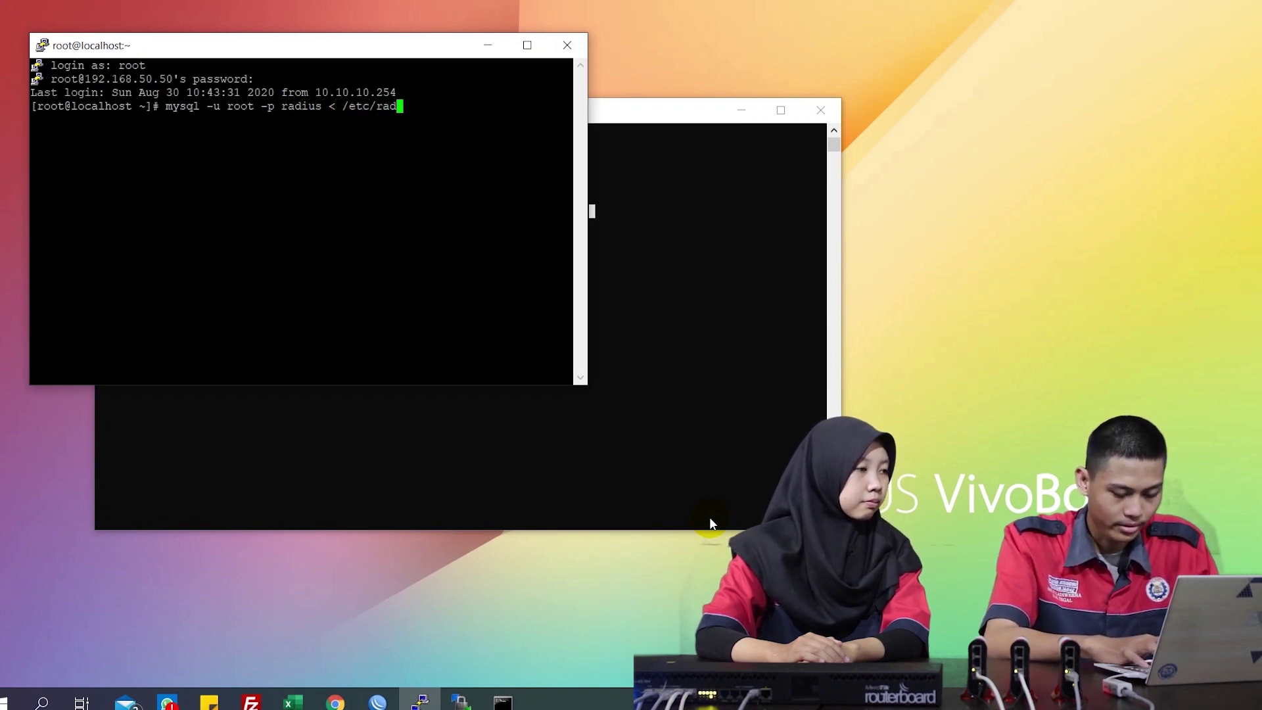
{"action": "type", "text": "rad"}
{"action": "key", "text": "Tab"}
{"action": "type", "text": "mods-c"}
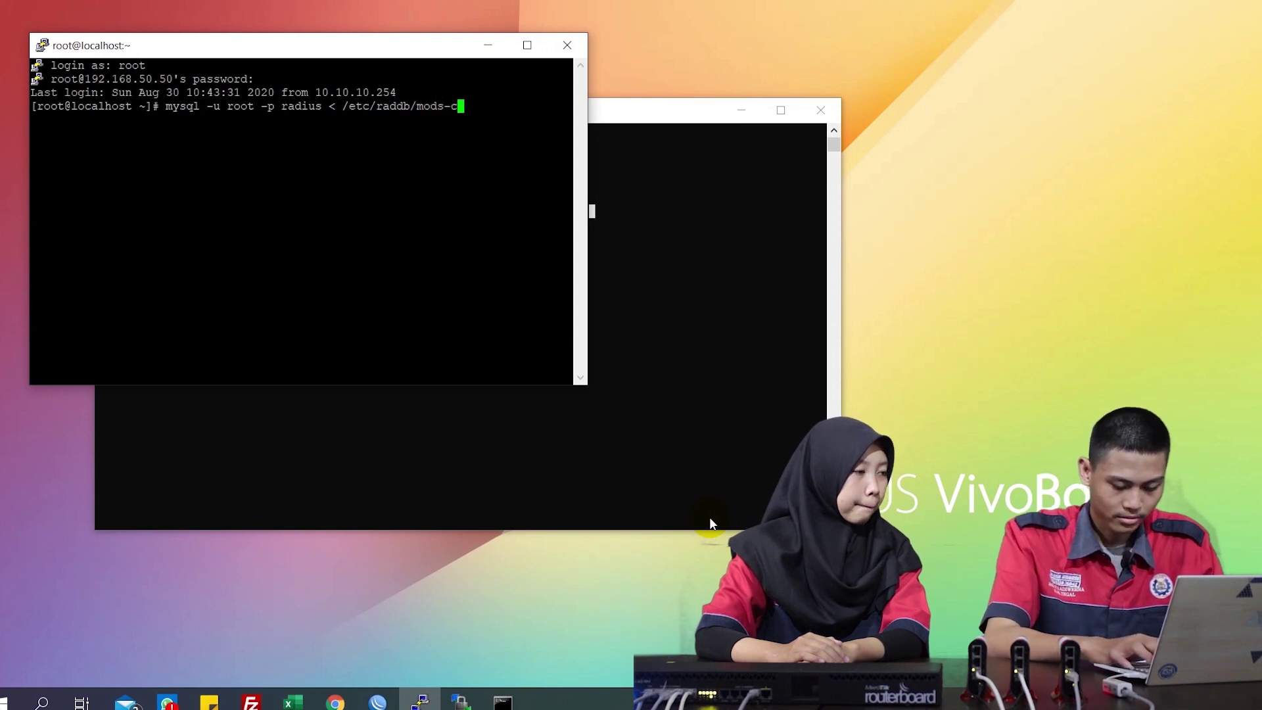
{"action": "key", "text": "Tab"}
{"action": "type", "text": "s"}
{"action": "key", "text": "Tab"}
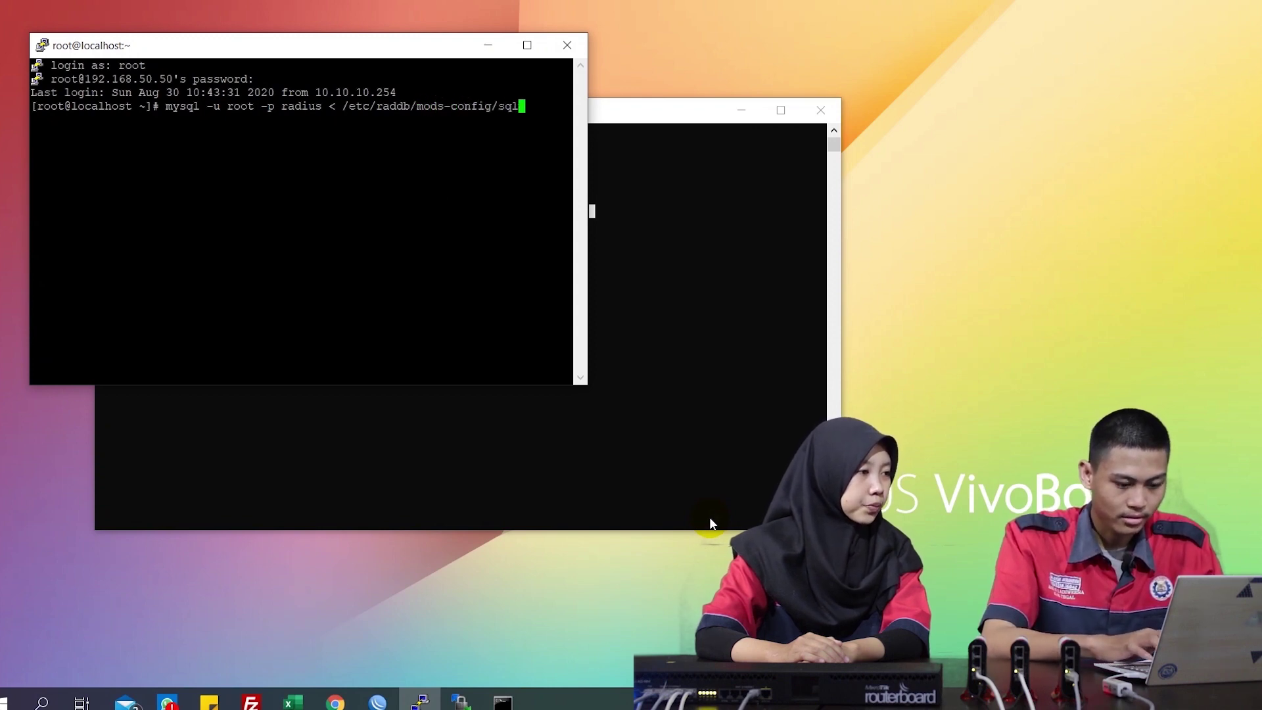
{"action": "type", "text": "main/mysq"}
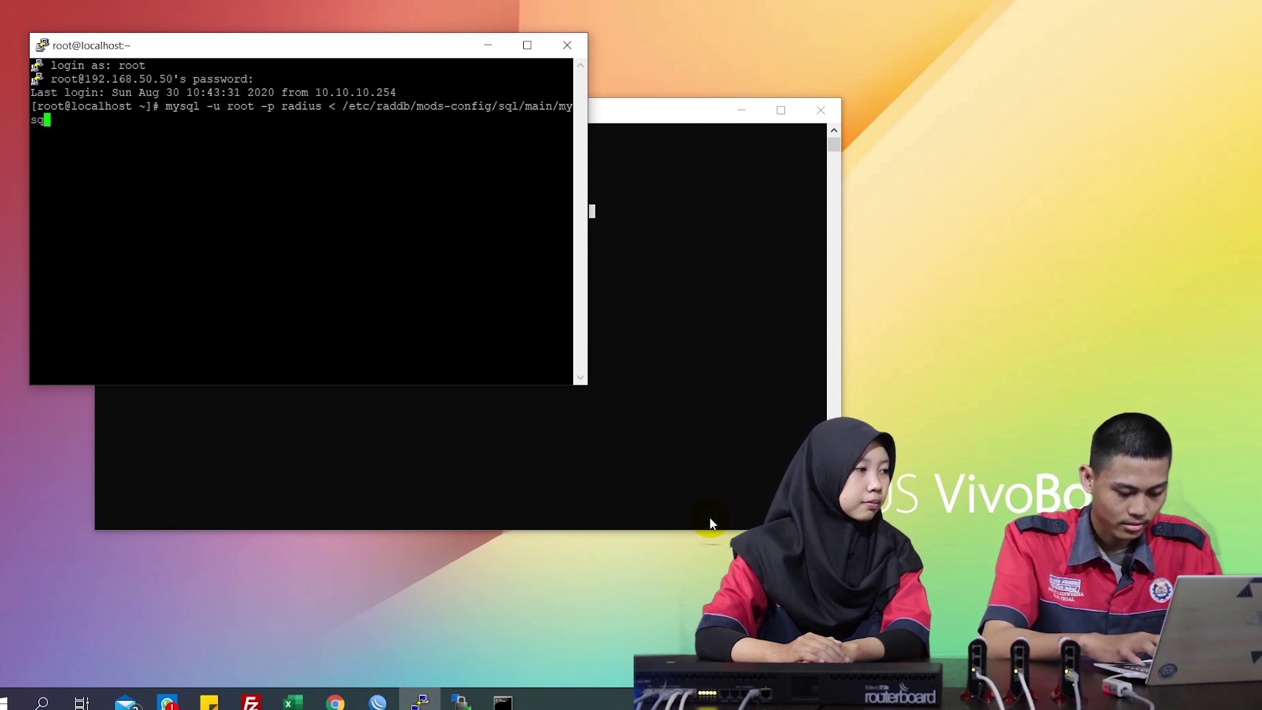
{"action": "key", "text": "Tab"}
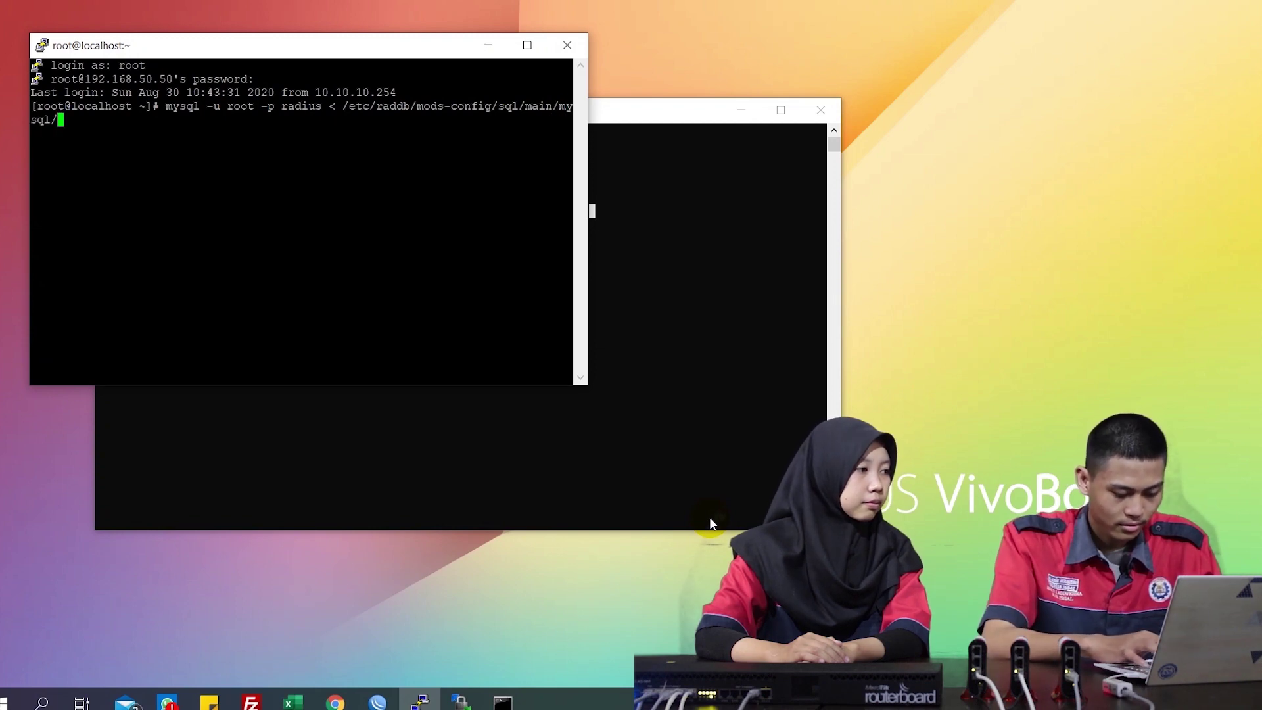
{"action": "type", "text": "sche"}
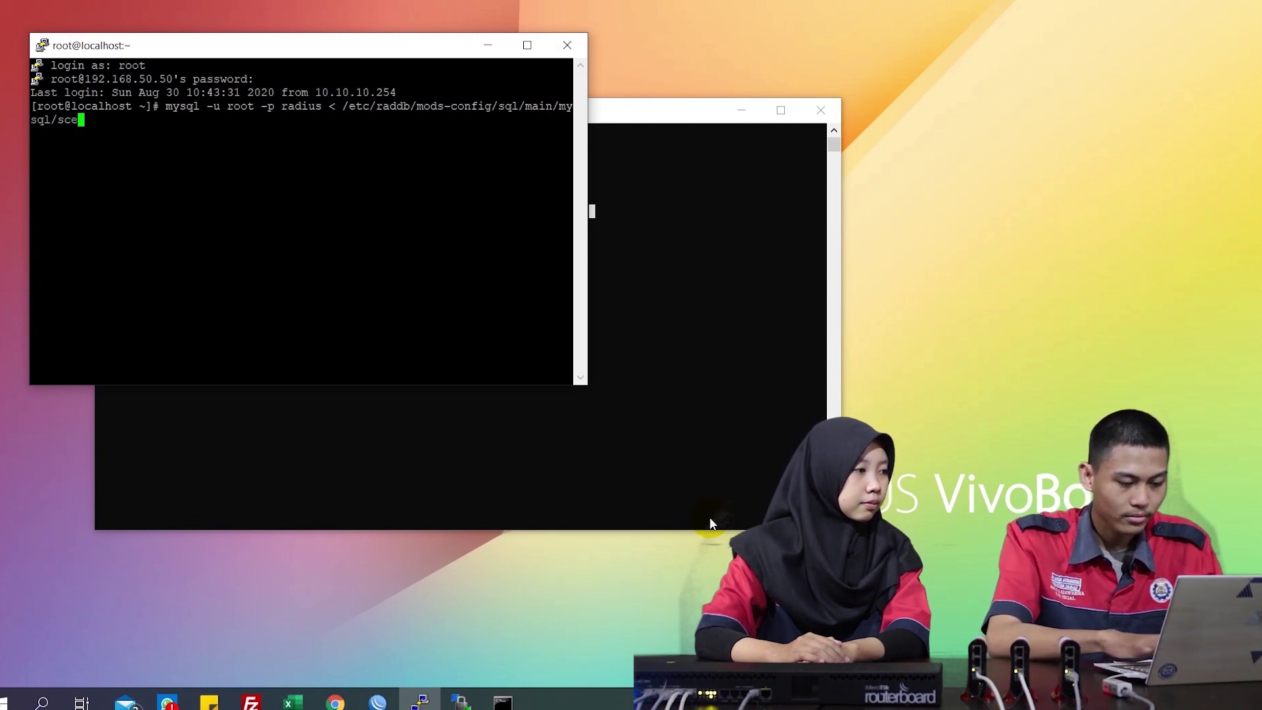
{"action": "key", "text": "BackSpace"}
{"action": "type", "text": "h"}
{"action": "key", "text": "Tab"}
{"action": "key", "text": "Return"}
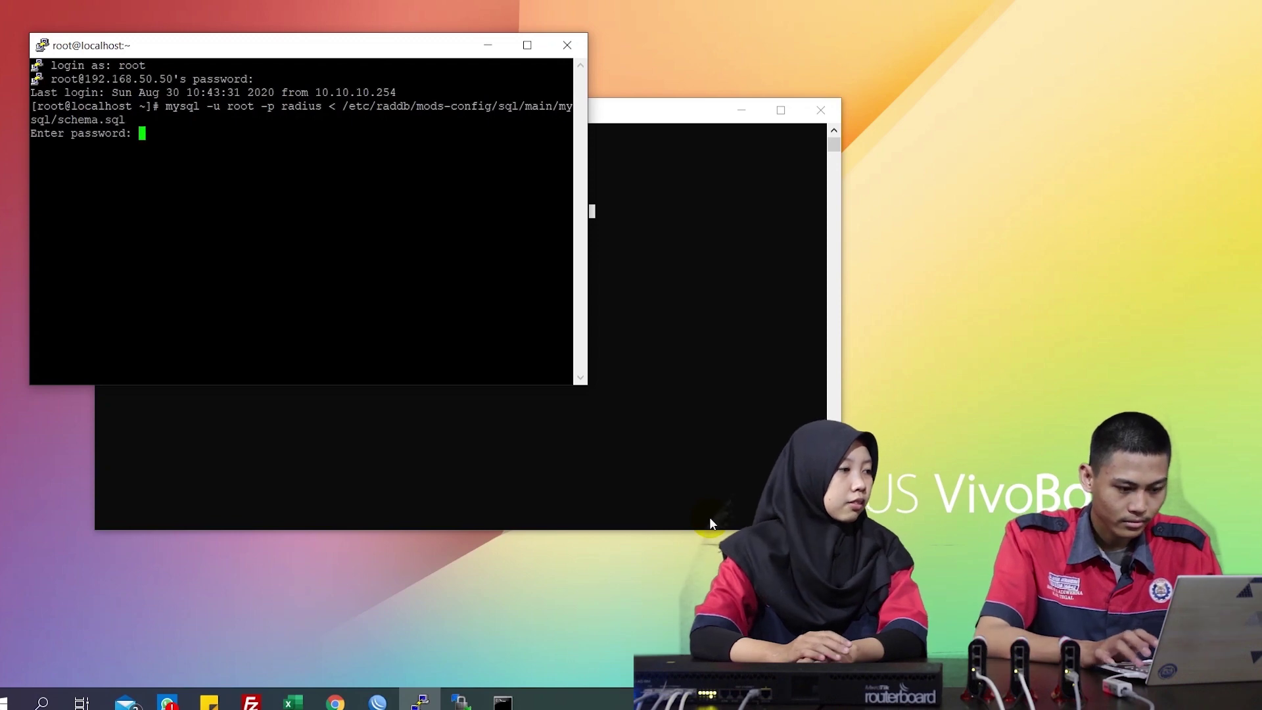
{"action": "key", "text": "Return"}
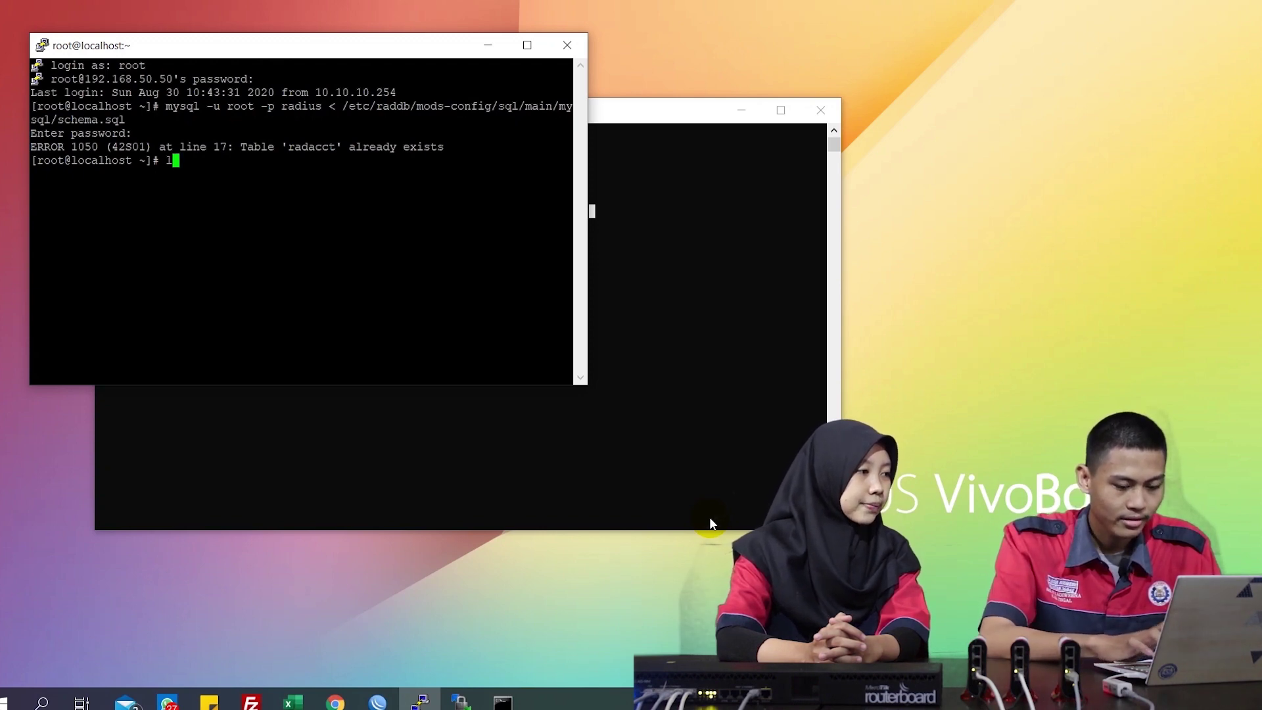
Symlink /etc/raddb/mods-available/sql into /etc/raddb/mods-enabled/ with ln -s
{"action": "type", "text": "-s /et"}
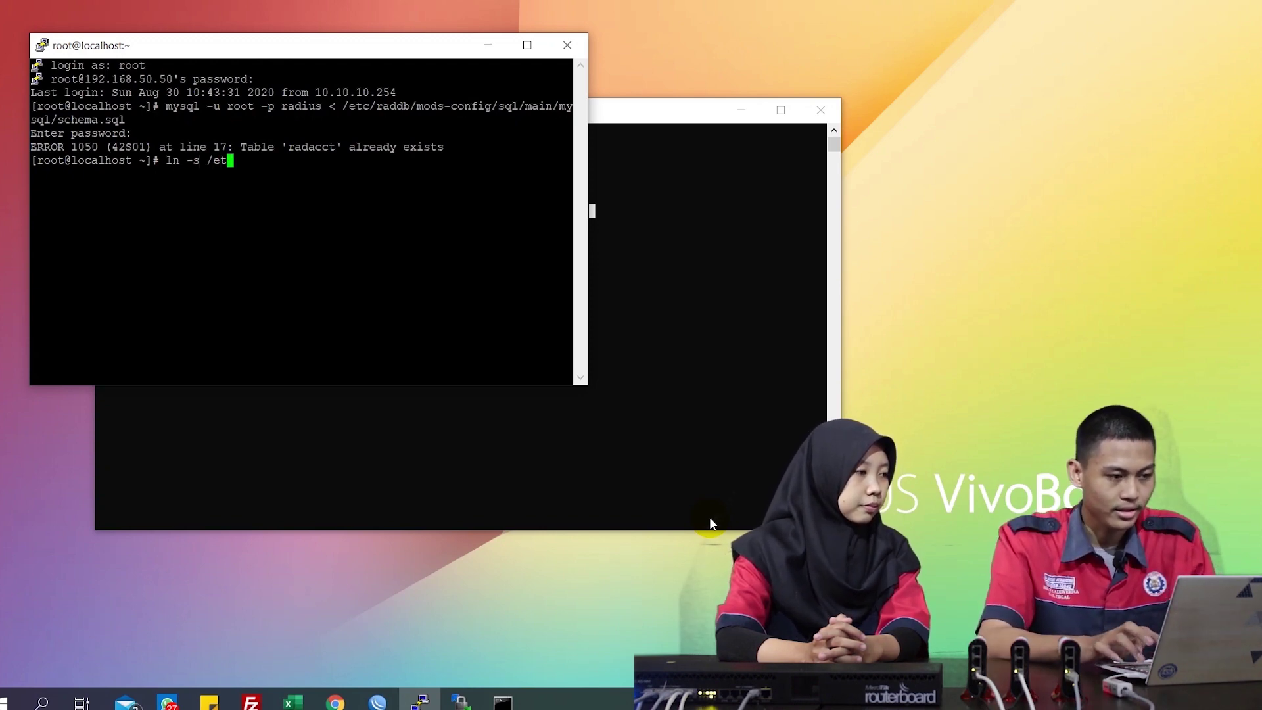
{"action": "type", "text": "c/r"}
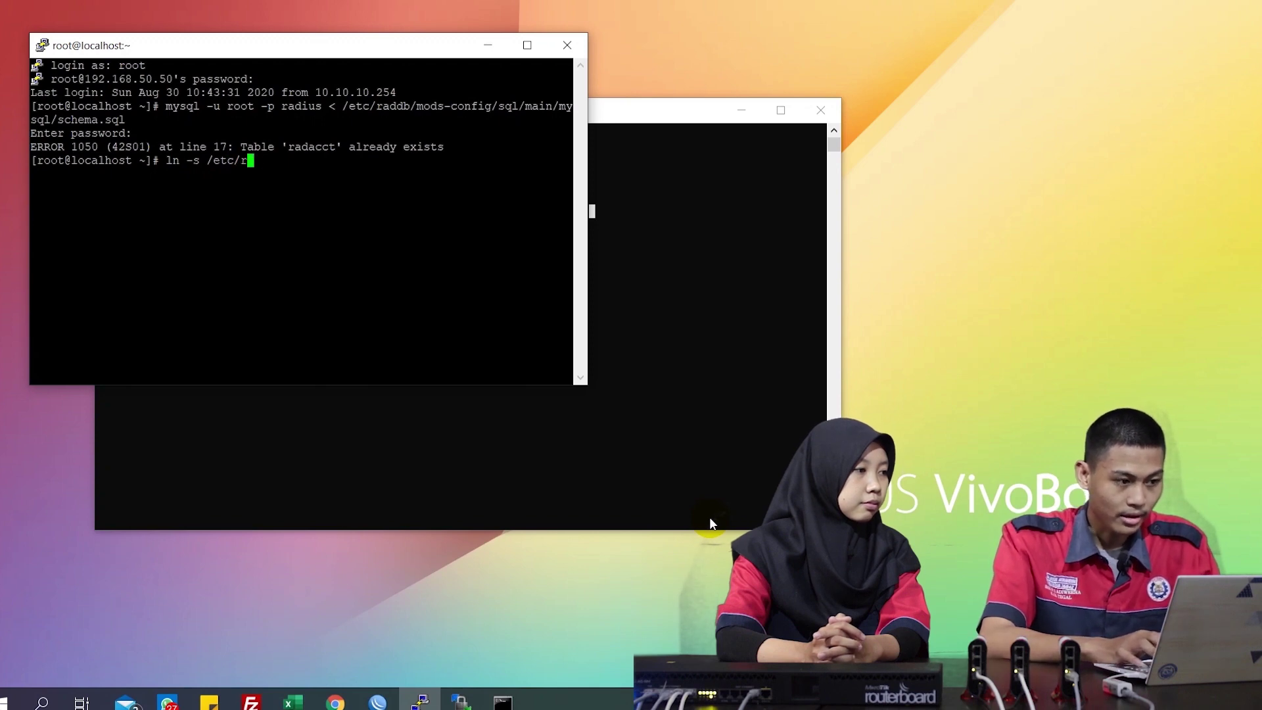
{"action": "type", "text": "addb/mod"}
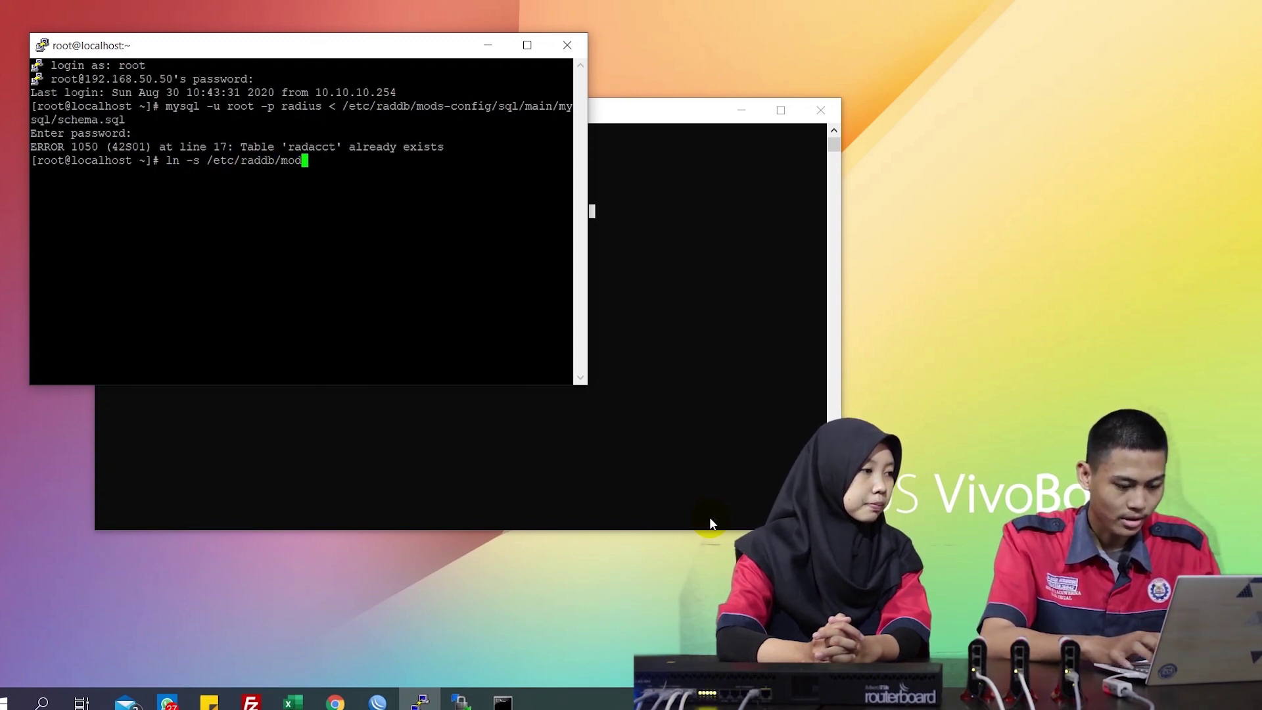
{"action": "type", "text": "s-av"}
{"action": "key", "text": "Tab"}
{"action": "type", "text": "sql"}
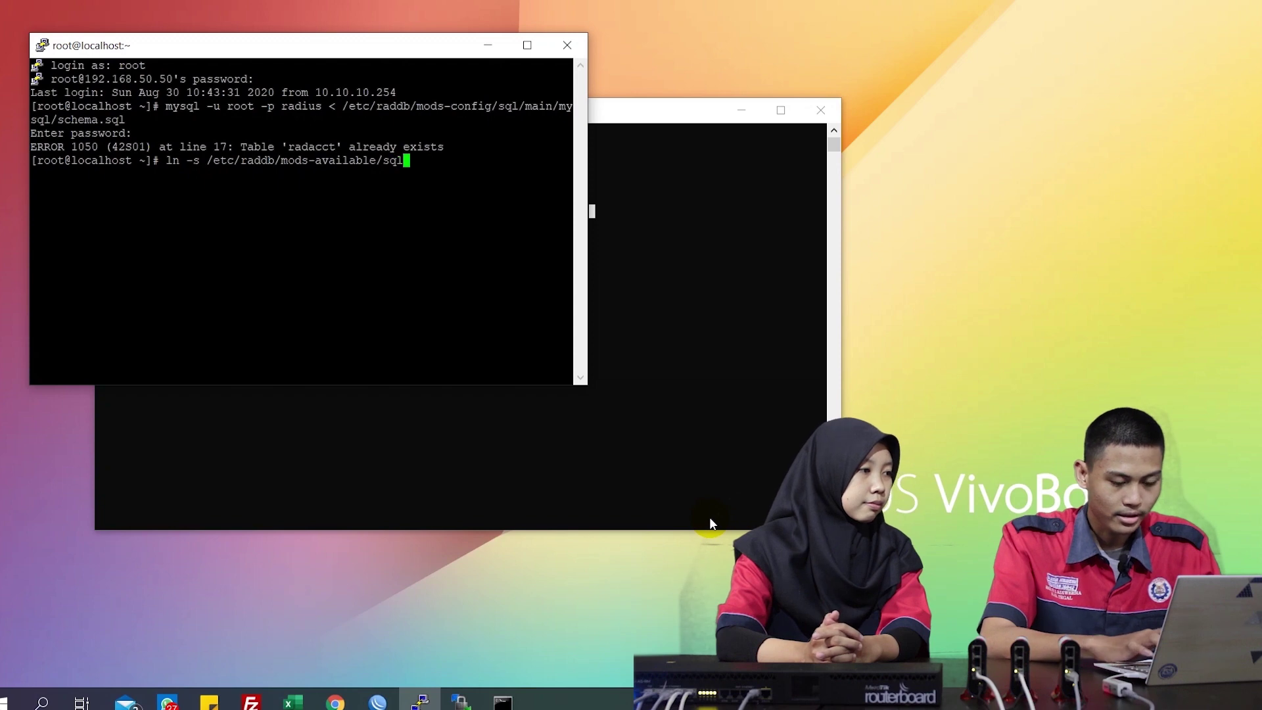
{"action": "type", "text": " /etc/"}
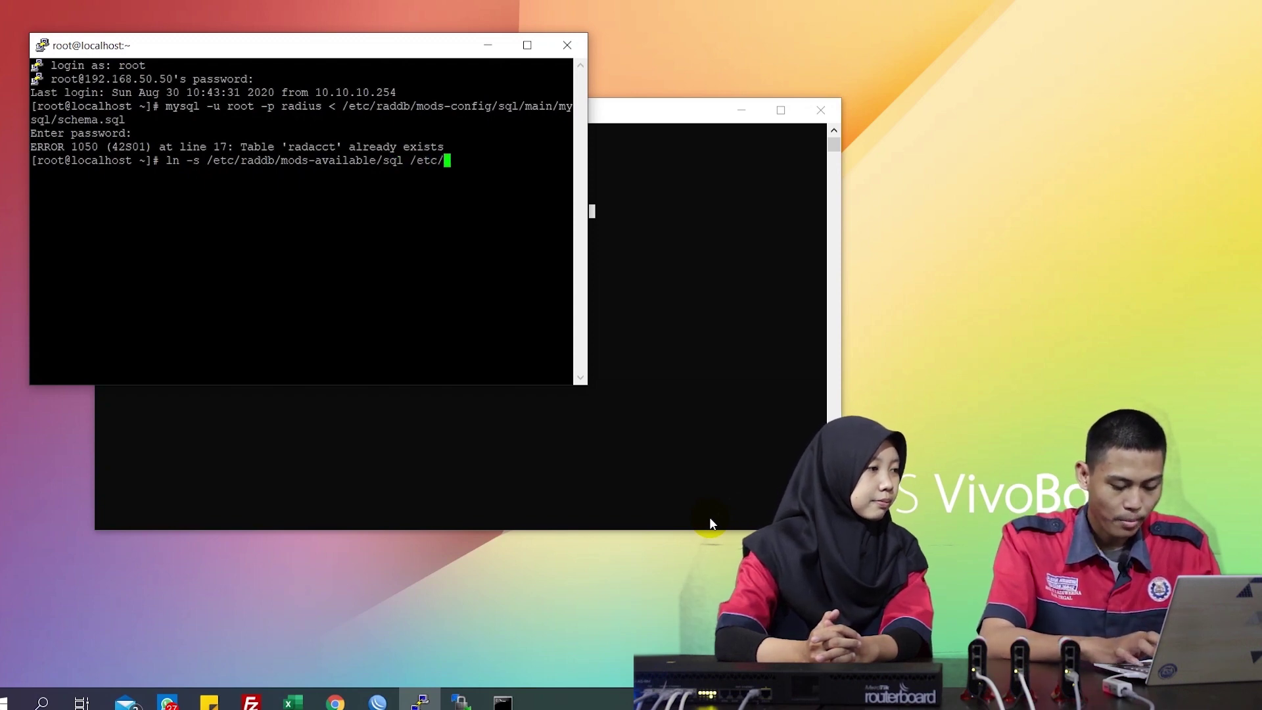
{"action": "type", "text": "aad"}
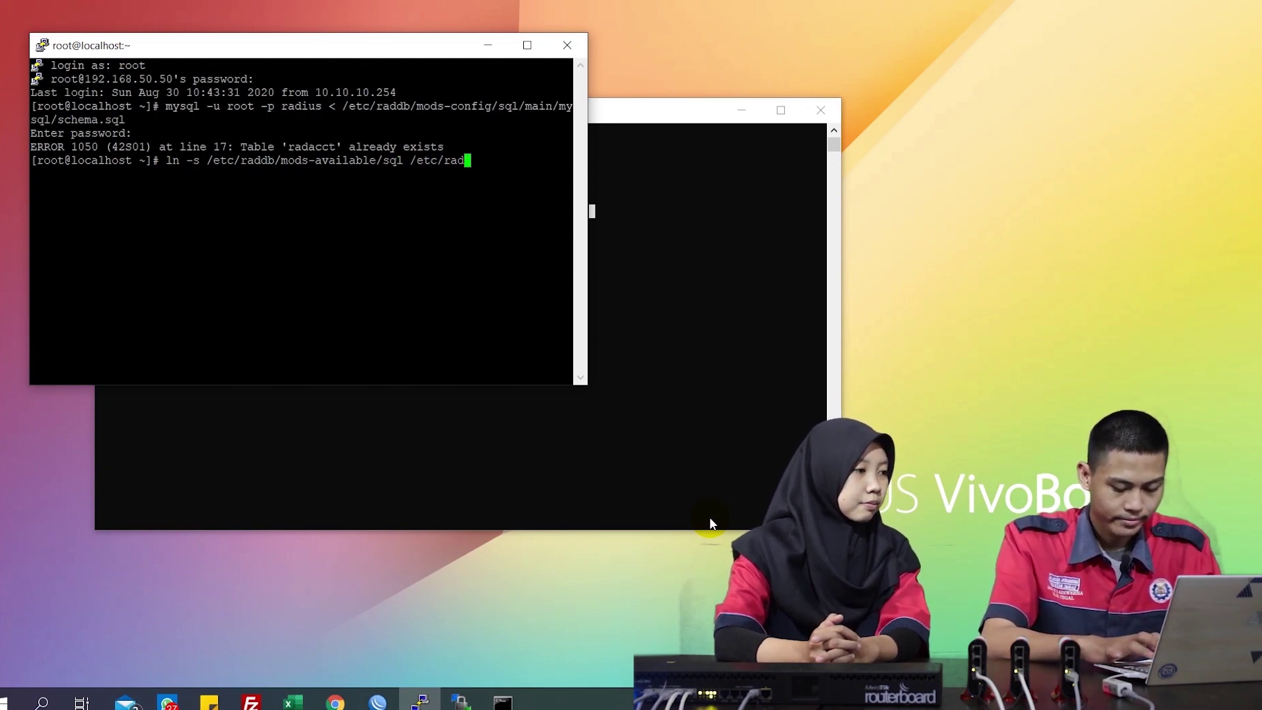
{"action": "key", "text": "Tab"}
{"action": "type", "text": "mods-a"}
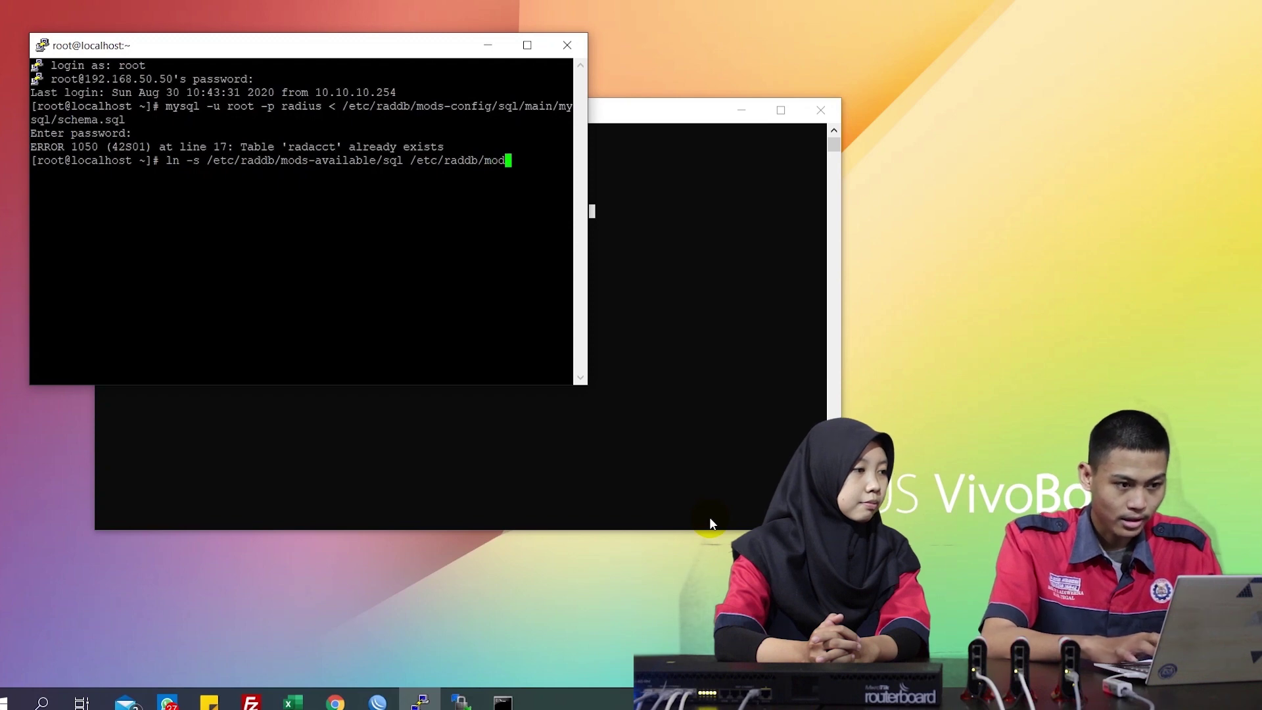
{"action": "key", "text": "Tab"}
{"action": "key", "text": "BackSpace"}
{"action": "key", "text": "BackSpace"}
{"action": "key", "text": "BackSpace"}
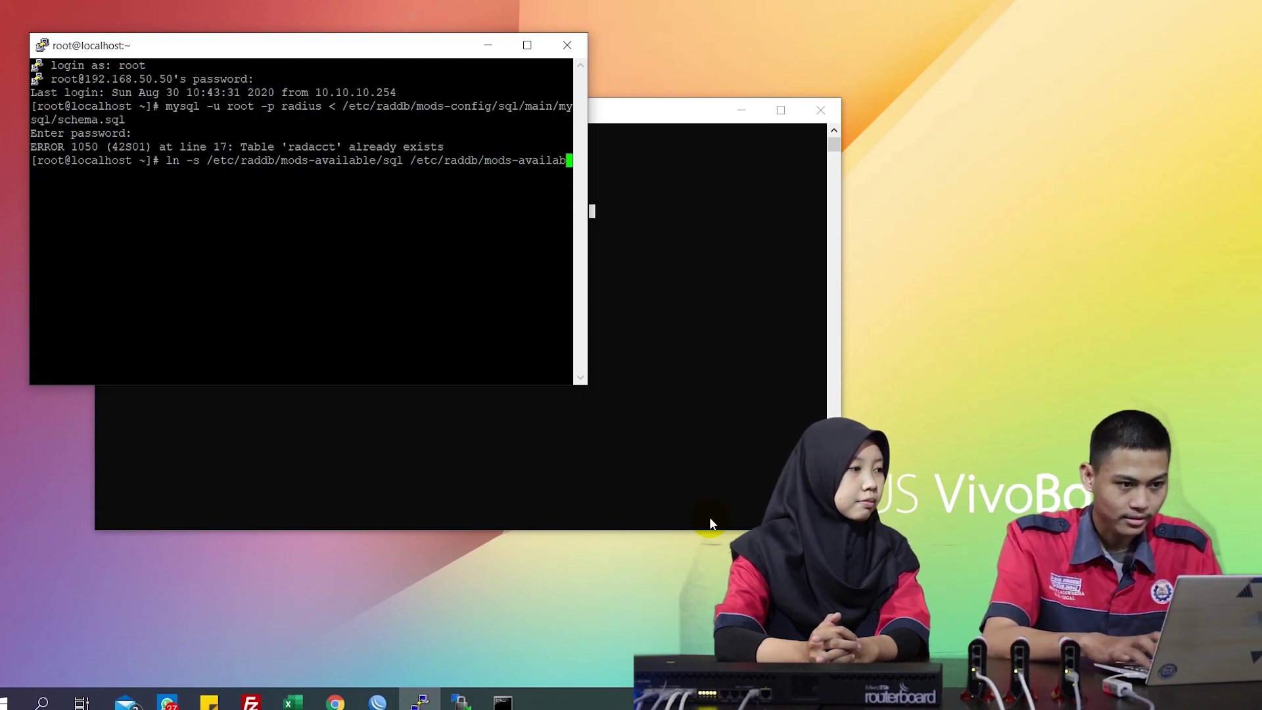
{"action": "key", "text": "BackSpace"}
{"action": "key", "text": "BackSpace"}
{"action": "key", "text": "BackSpace"}
{"action": "type", "text": "ena"}
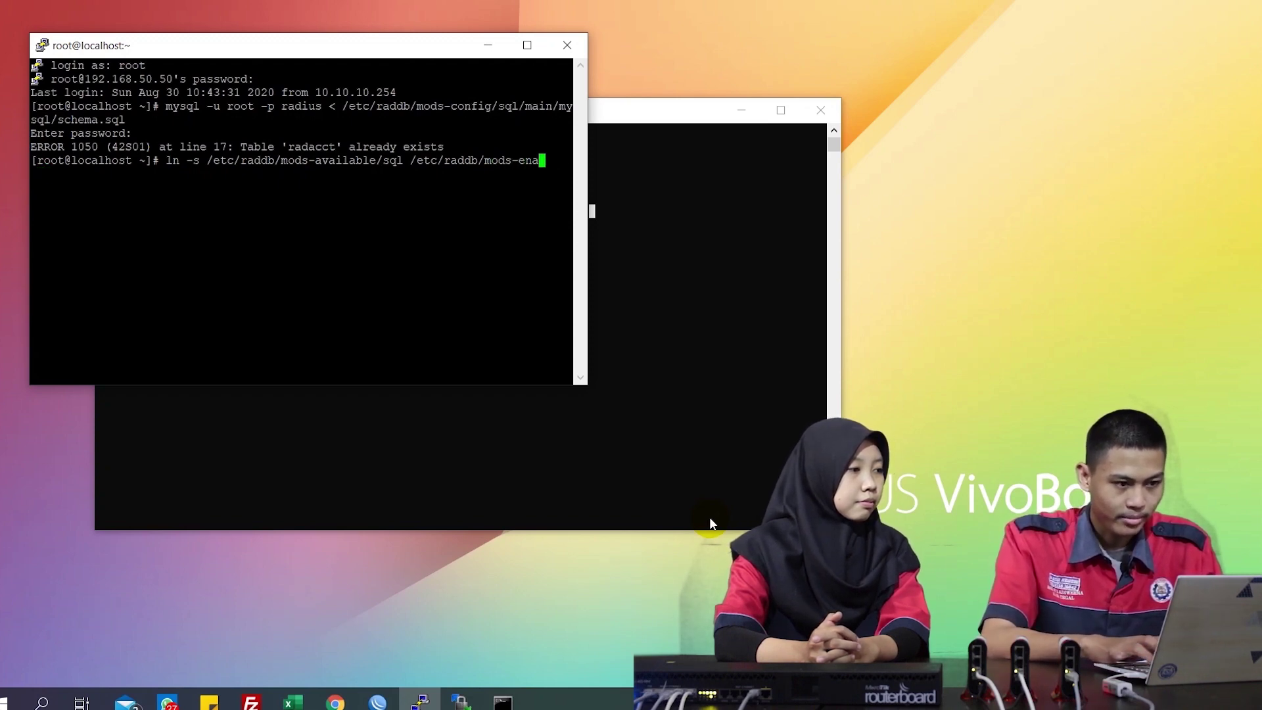
{"action": "key", "text": "Tab"}
{"action": "key", "text": "Return"}
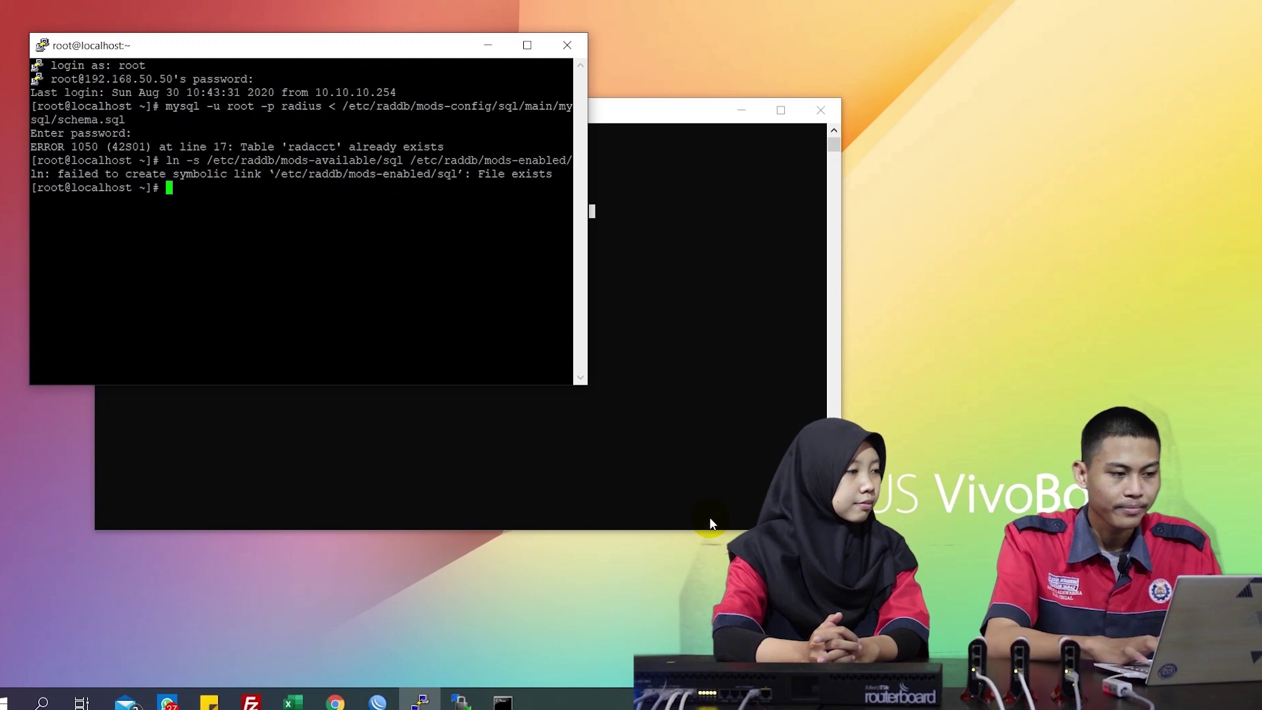
{"action": "type", "text": "nano /e"}
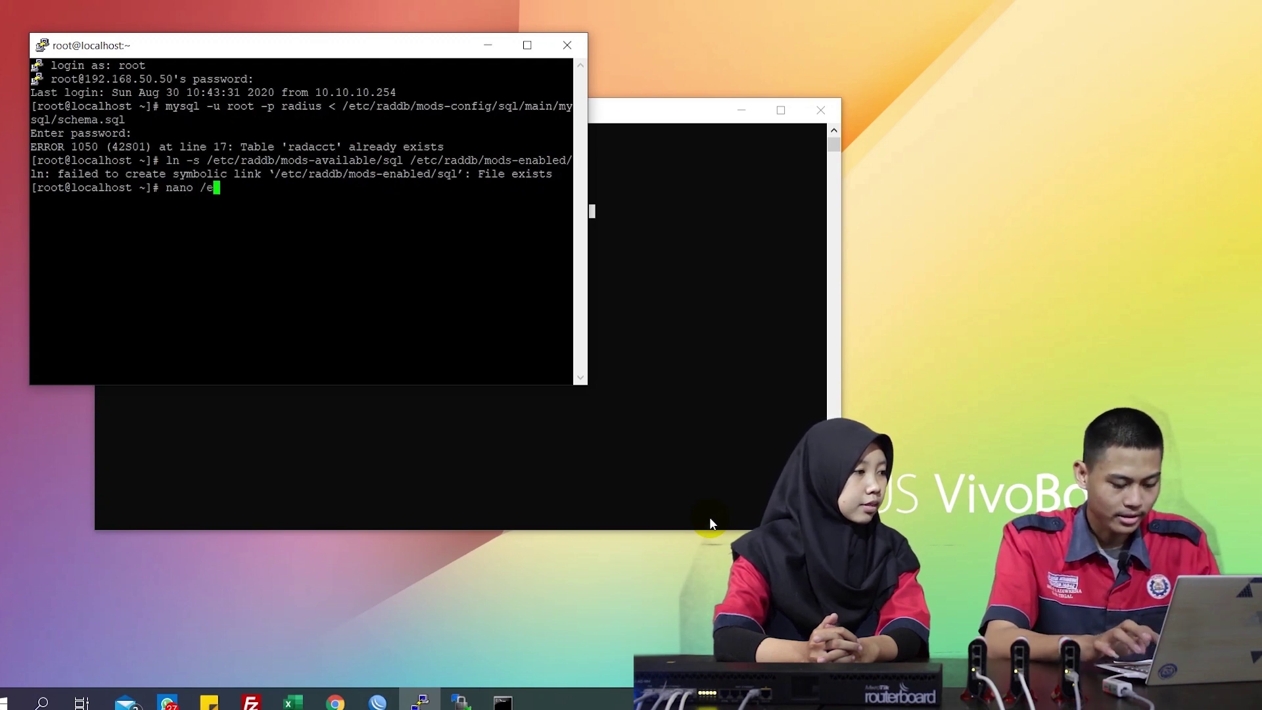
{"action": "type", "text": "tc/raddb/"}
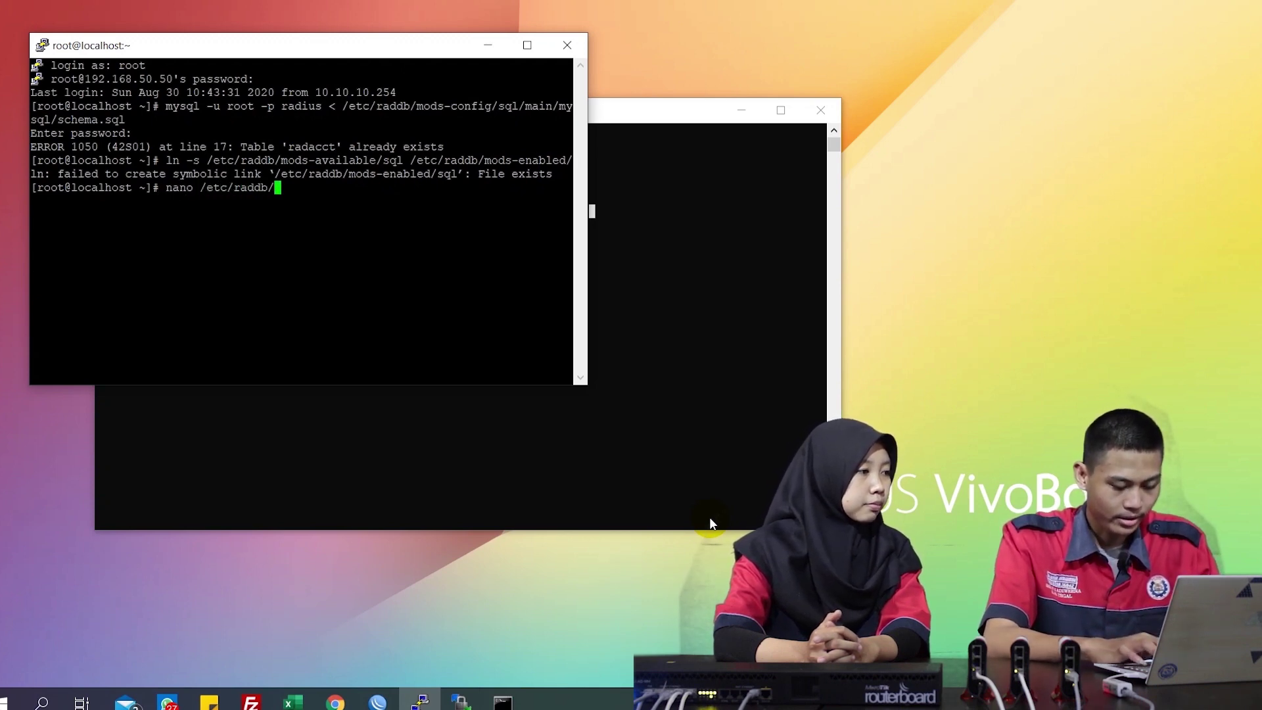
{"action": "type", "text": "mods-av"}
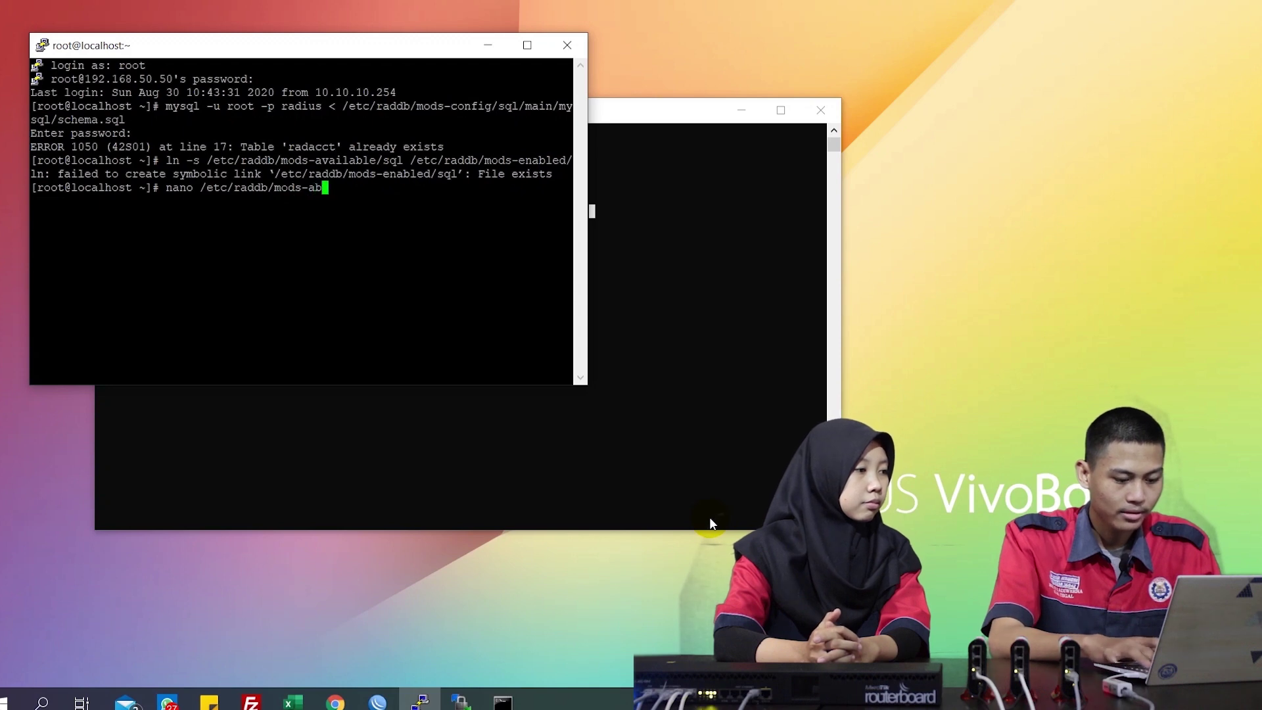
Open /etc/raddb/mods-available/sql in nano
{"action": "key", "text": "Tab"}
{"action": "type", "text": "sql"}
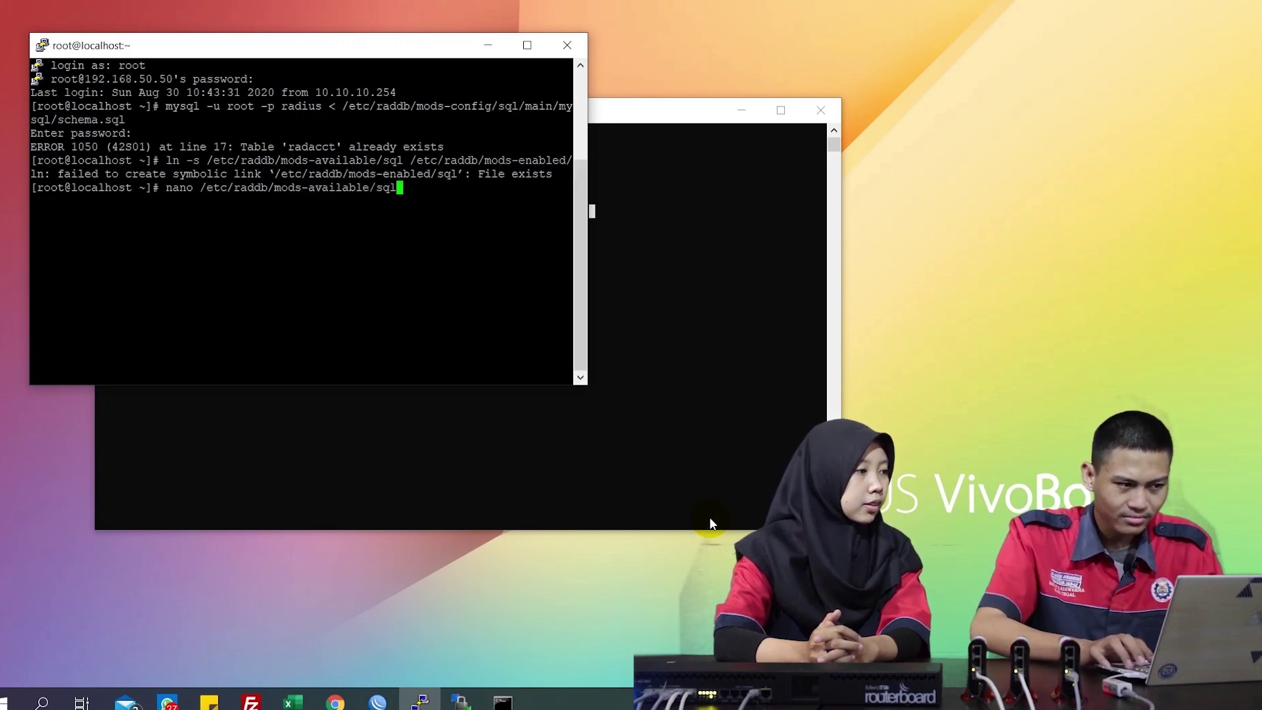
{"action": "key", "text": "Return"}
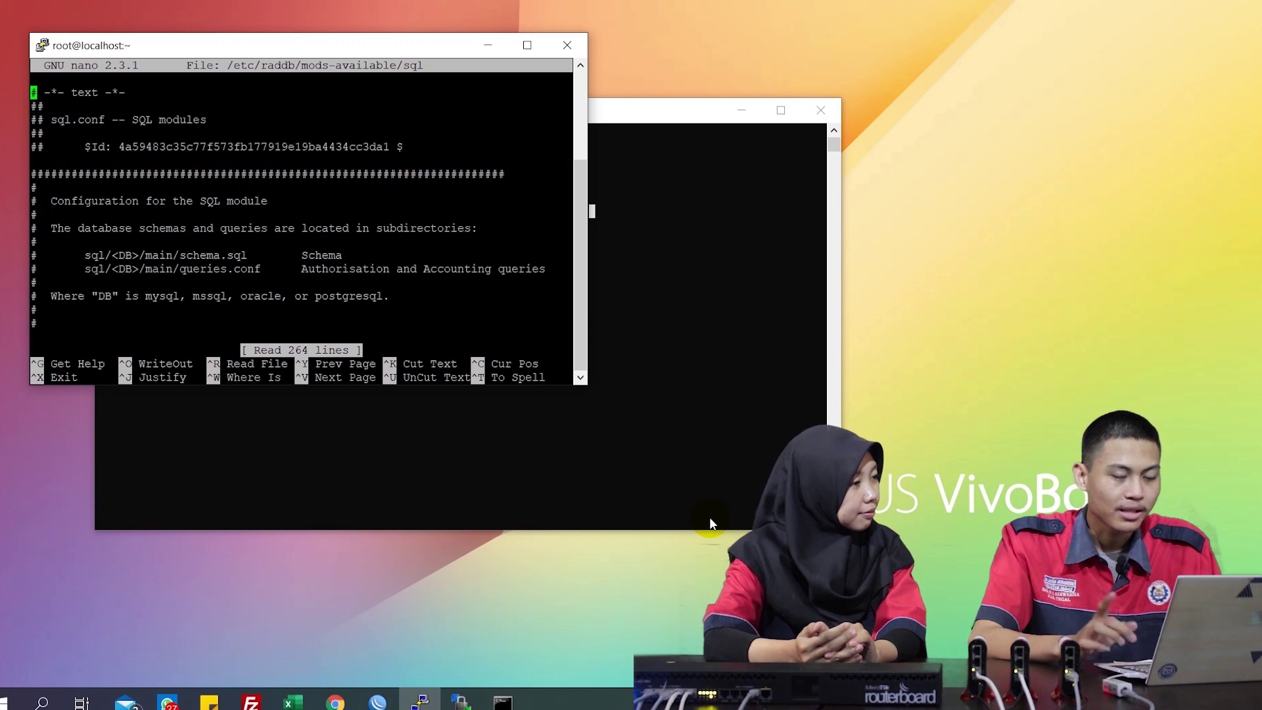
Change the sql module driver from rlm_sql_null to rlm_sql_mysql
{"action": "key", "text": "ctrl+w"}
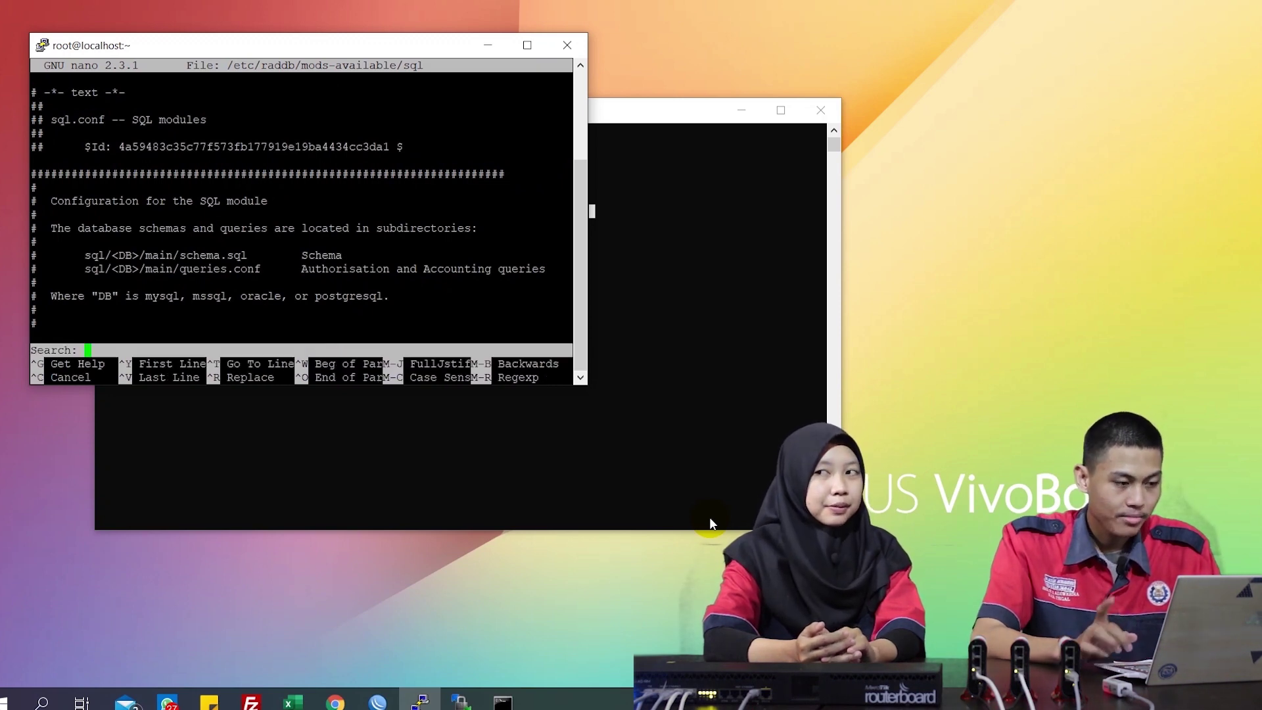
{"action": "type", "text": "driver"}
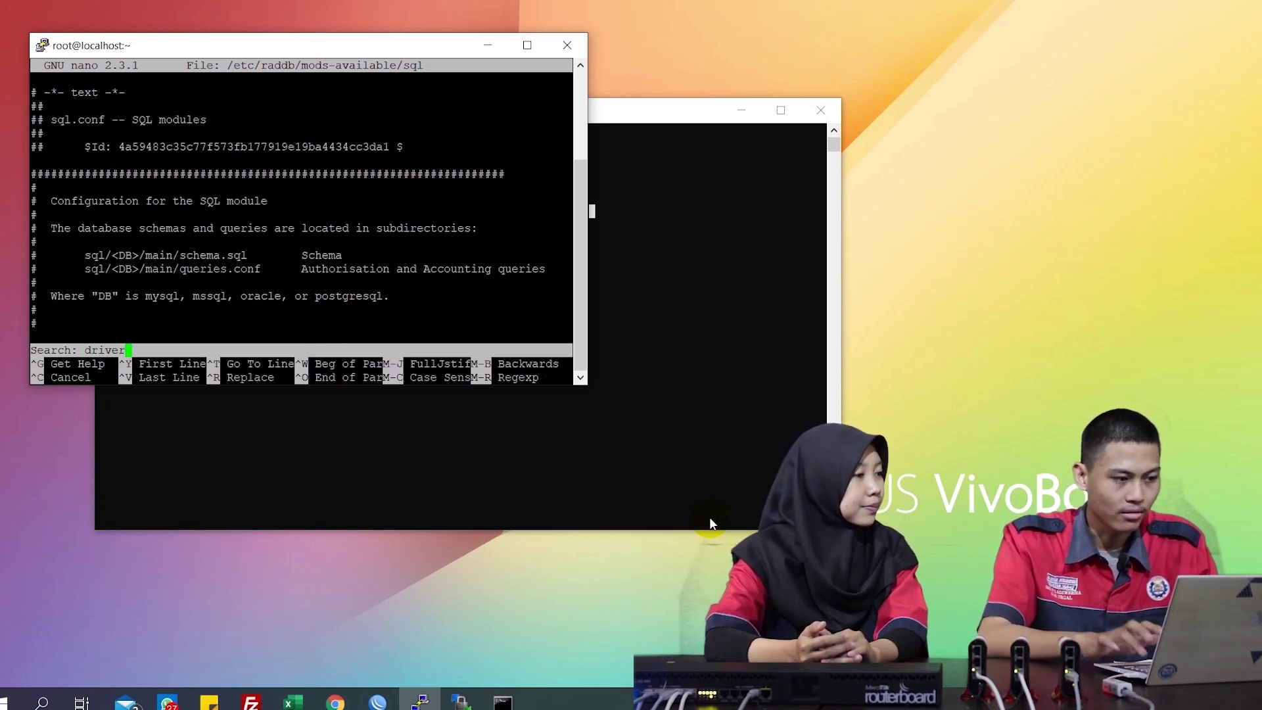
{"action": "key", "text": "Return"}
{"action": "key", "text": "Down"}
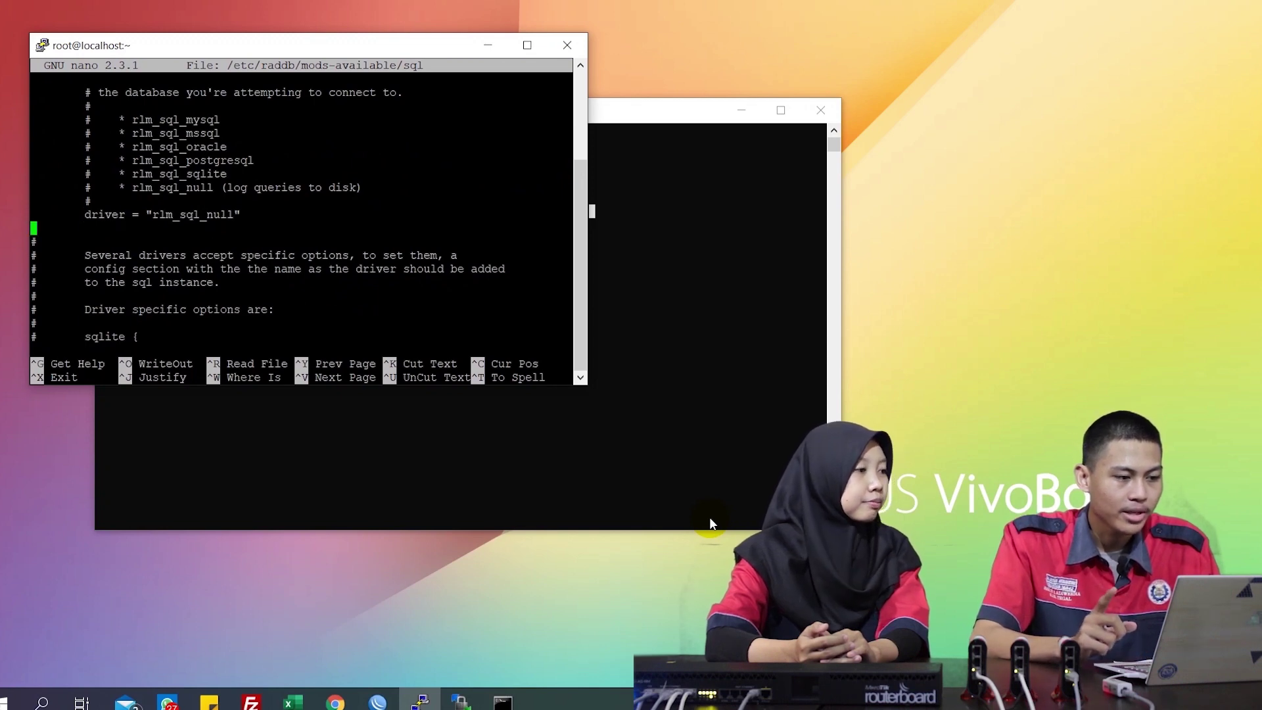
{"action": "key", "text": "BackSpace"}
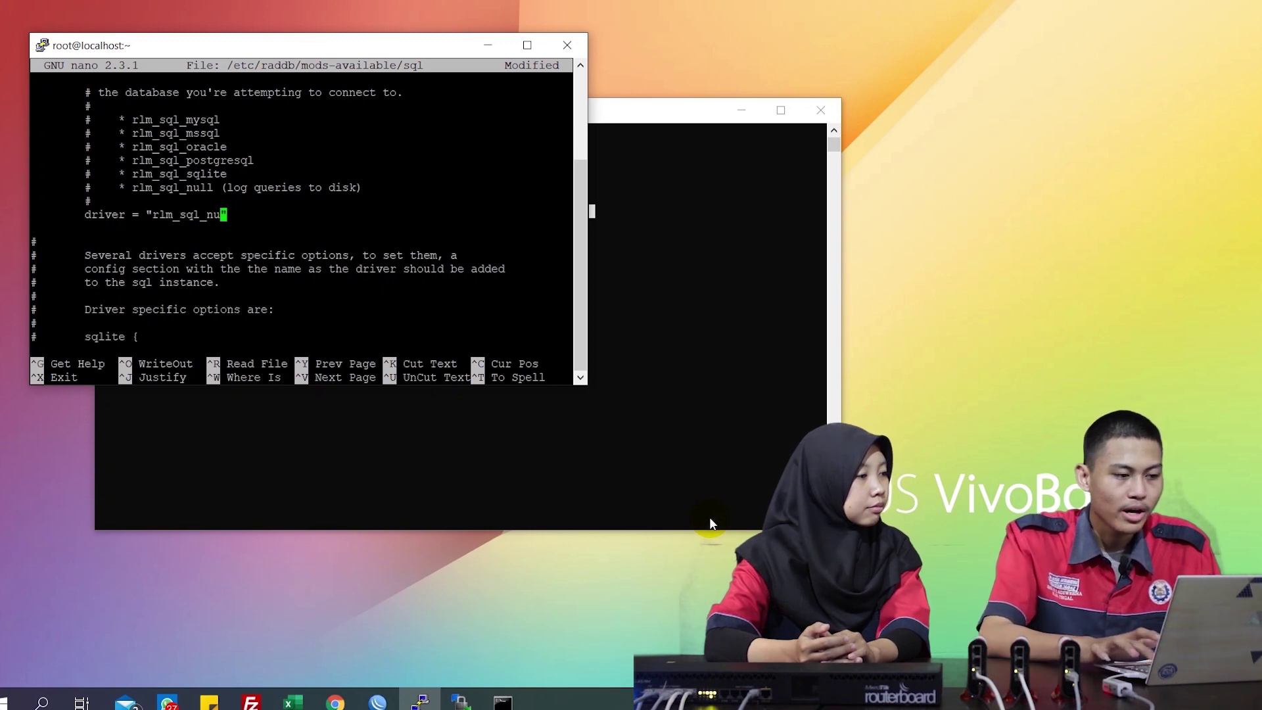
{"action": "key", "text": "BackSpace"}
{"action": "key", "text": "BackSpace"}
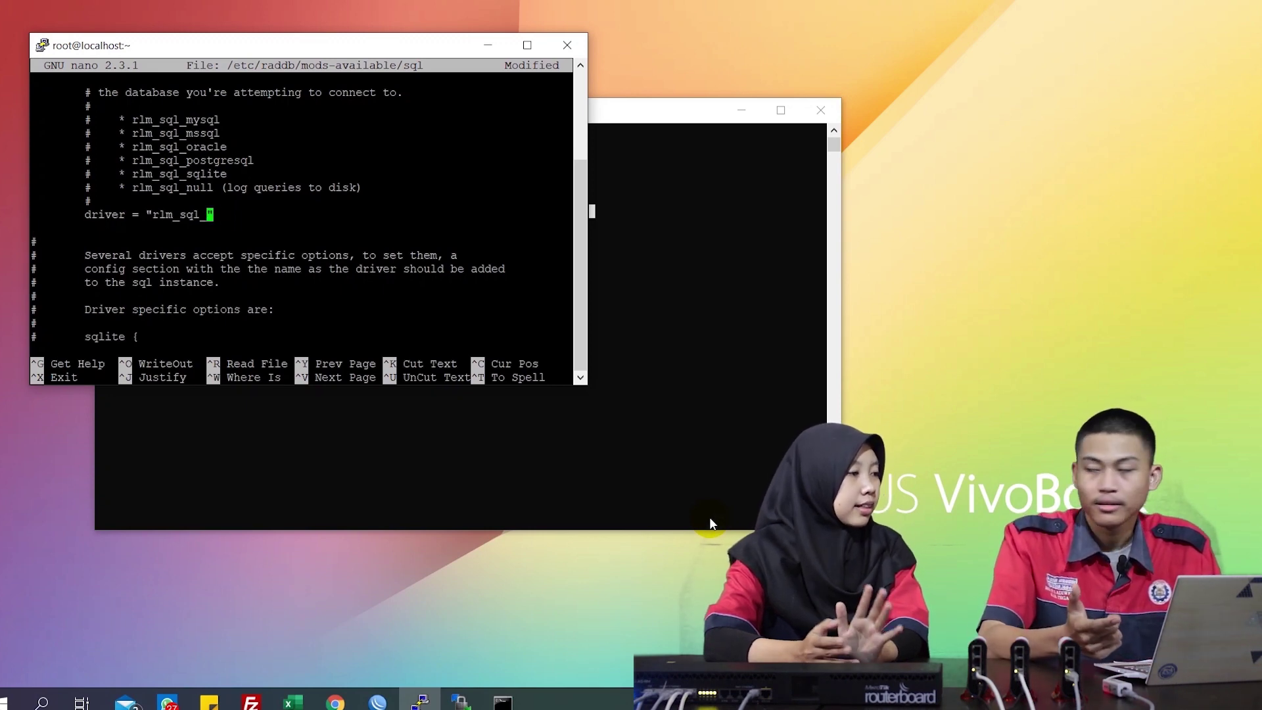
{"action": "type", "text": "my"}
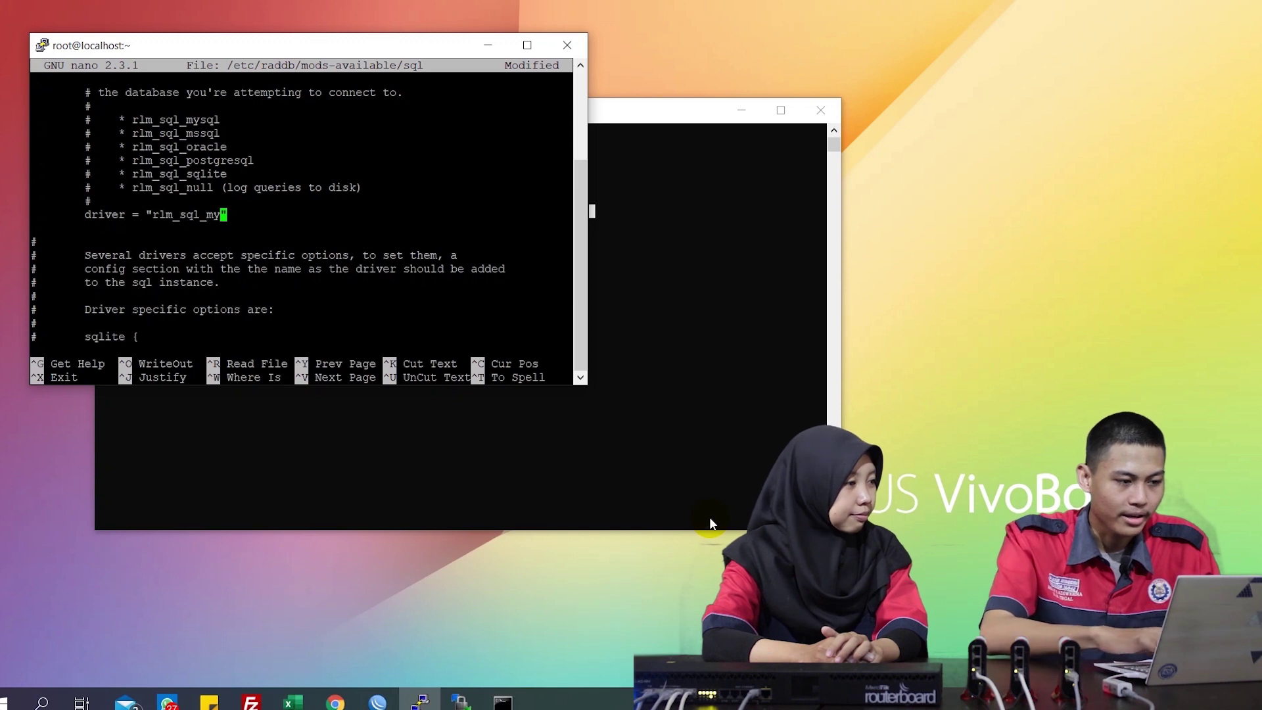
{"action": "type", "text": "sql"}
{"action": "key", "text": "ctrl+w"}
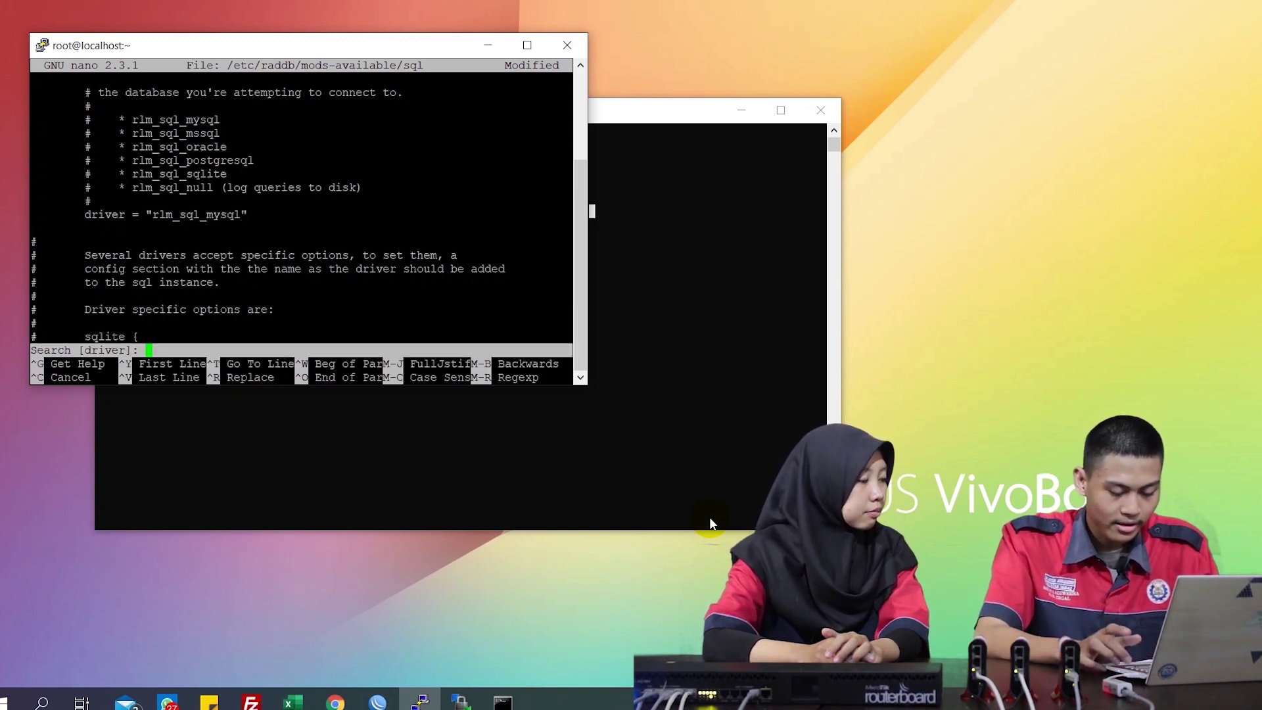
Review the mysql dialect, server, port, login and radius_db connection settings
{"action": "type", "text": "dialect"}
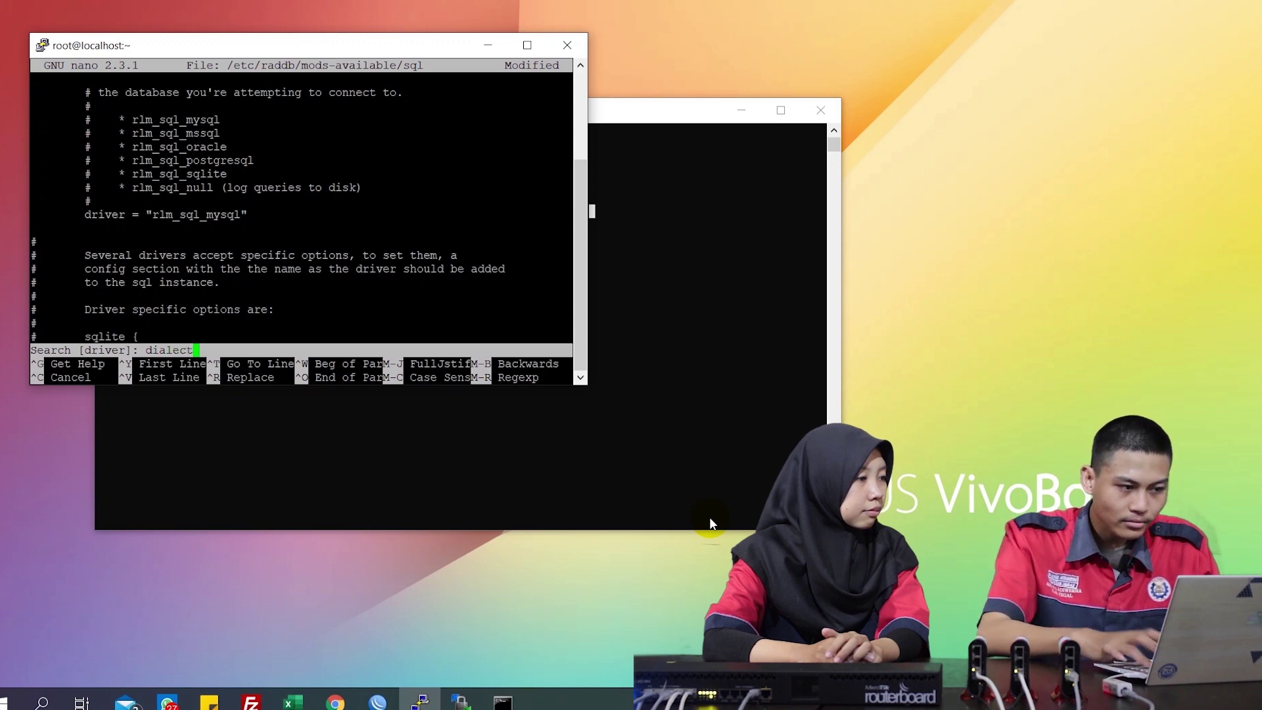
{"action": "key", "text": "Return"}
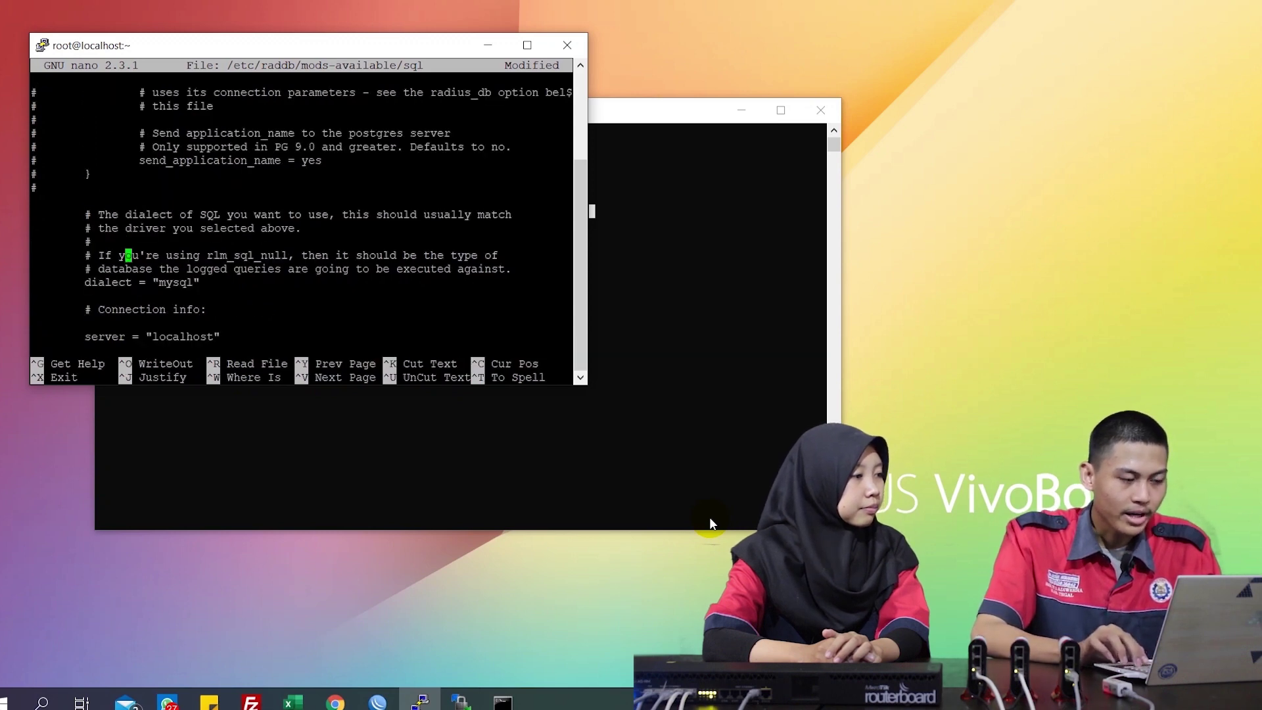
{"action": "key", "text": "Left"}
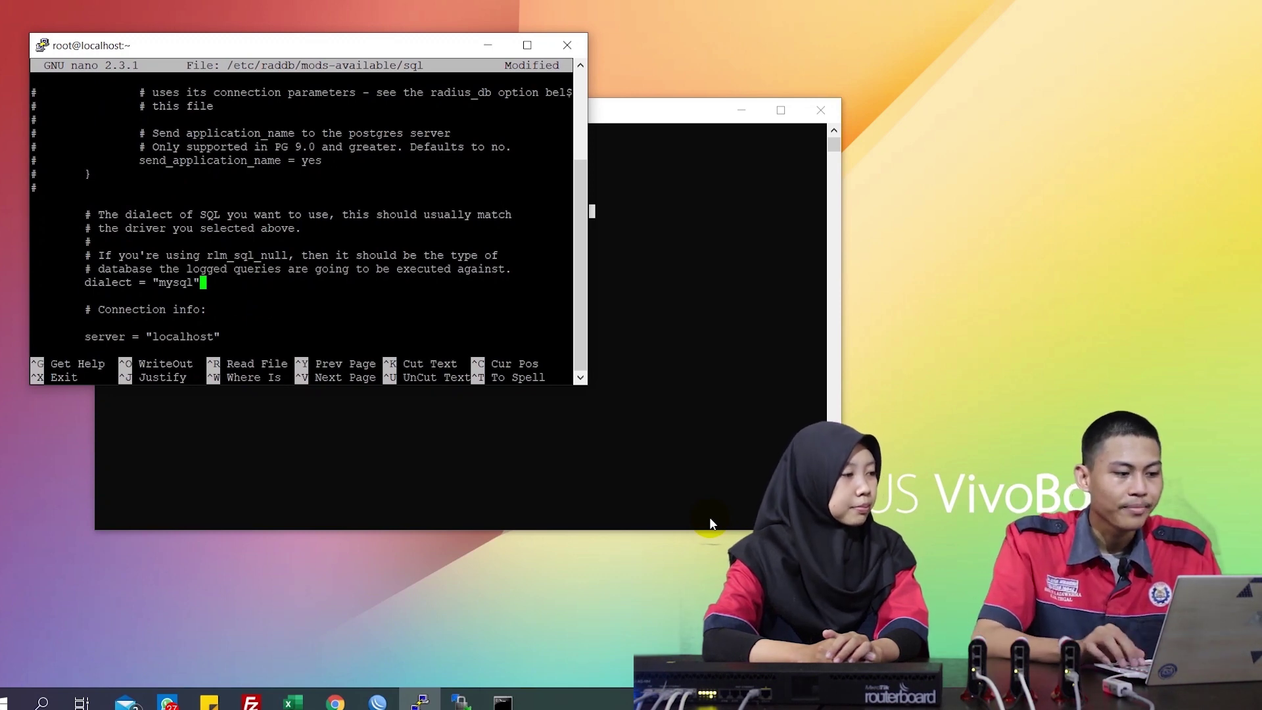
{"action": "key", "text": "Down"}
{"action": "key", "text": "Down"}
{"action": "key", "text": "Down"}
{"action": "key", "text": "Down"}
{"action": "key", "text": "Down"}
{"action": "key", "text": "Down"}
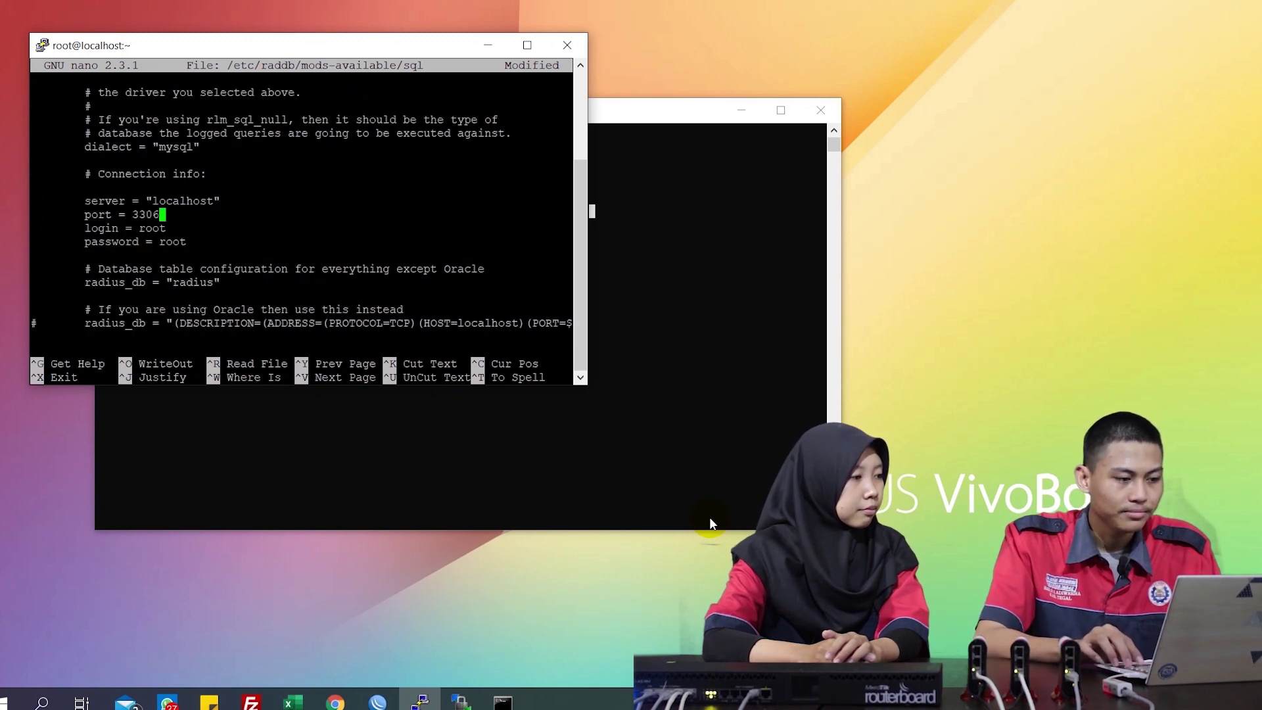
{"action": "key", "text": "Up"}
{"action": "key", "text": "Up"}
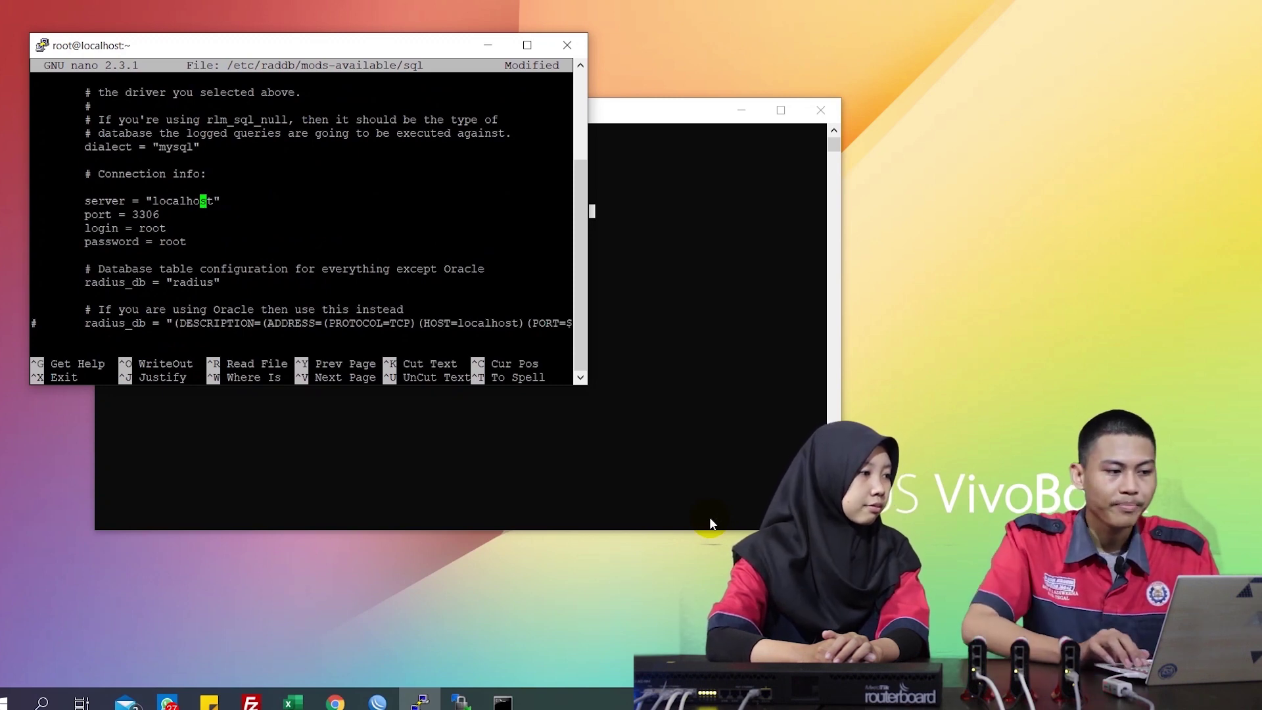
{"action": "key", "text": "Down"}
{"action": "key", "text": "Down"}
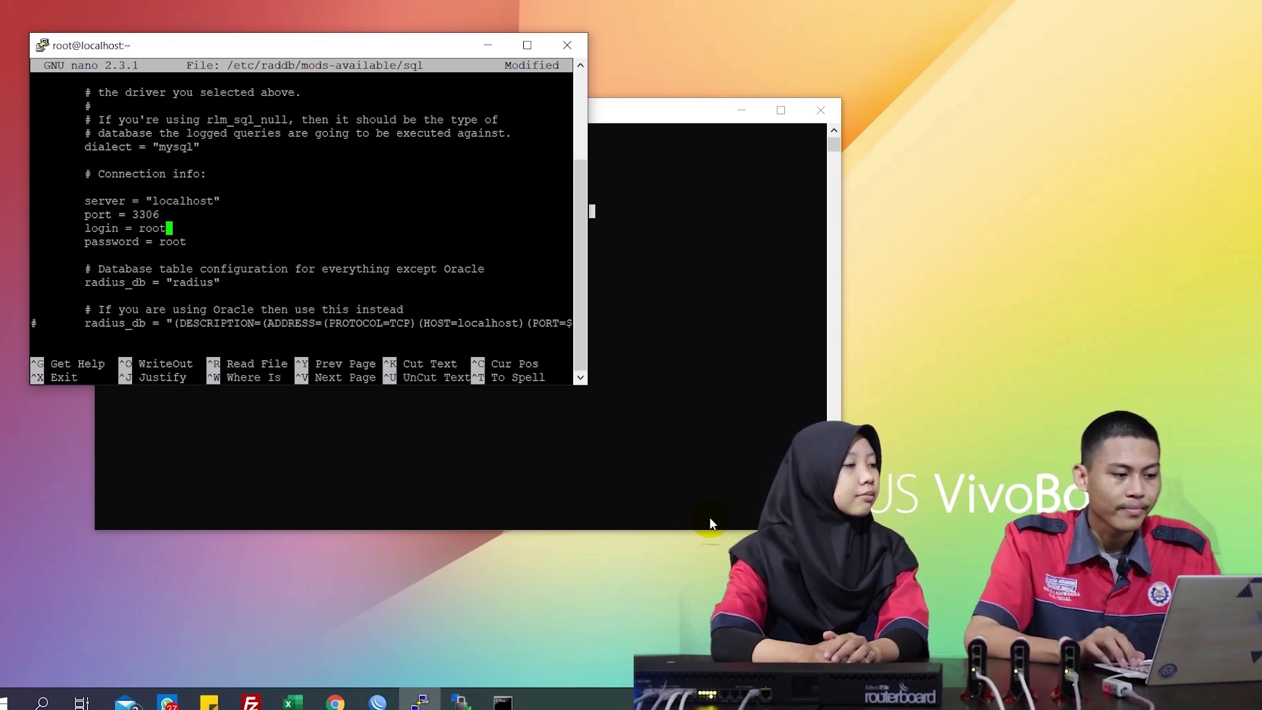
{"action": "key", "text": "Down"}
{"action": "key", "text": "Down"}
{"action": "key", "text": "Down"}
{"action": "key", "text": "Down"}
{"action": "key", "text": "Down"}
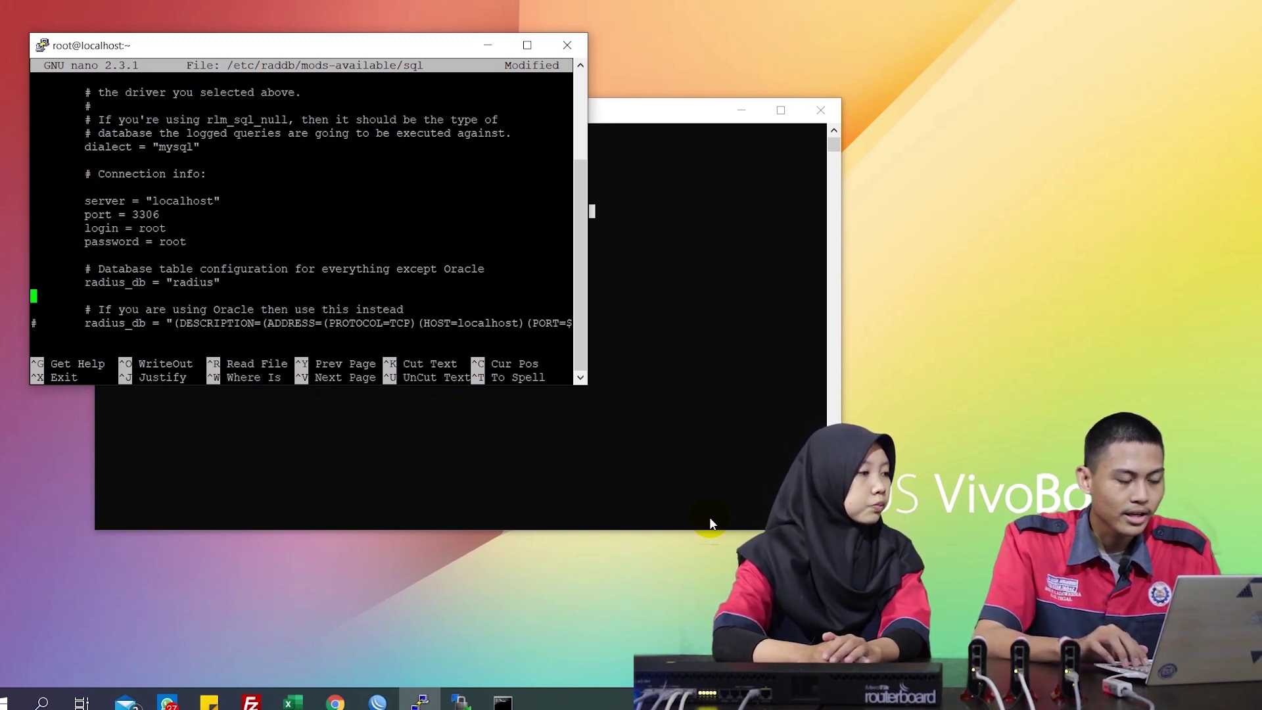
{"action": "key", "text": "Up"}
{"action": "key", "text": "Right"}
{"action": "key", "text": "Right"}
{"action": "key", "text": "Right"}
{"action": "key", "text": "Right"}
{"action": "key", "text": "Right"}
{"action": "key", "text": "Right"}
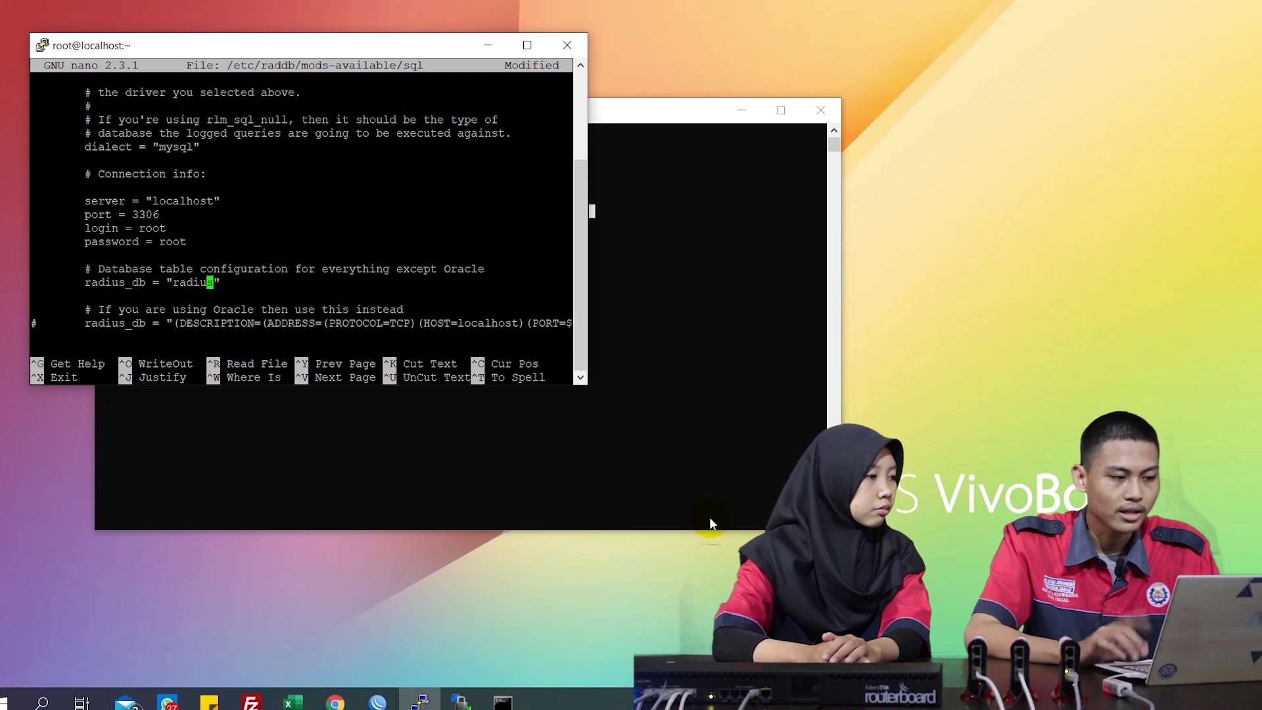
{"action": "key", "text": "Right"}
{"action": "key", "text": "Down"}
{"action": "key", "text": "Down"}
{"action": "key", "text": "Down"}
{"action": "key", "text": "Down"}
{"action": "key", "text": "Down"}
{"action": "key", "text": "Down"}
{"action": "key", "text": "Down"}
{"action": "key", "text": "Down"}
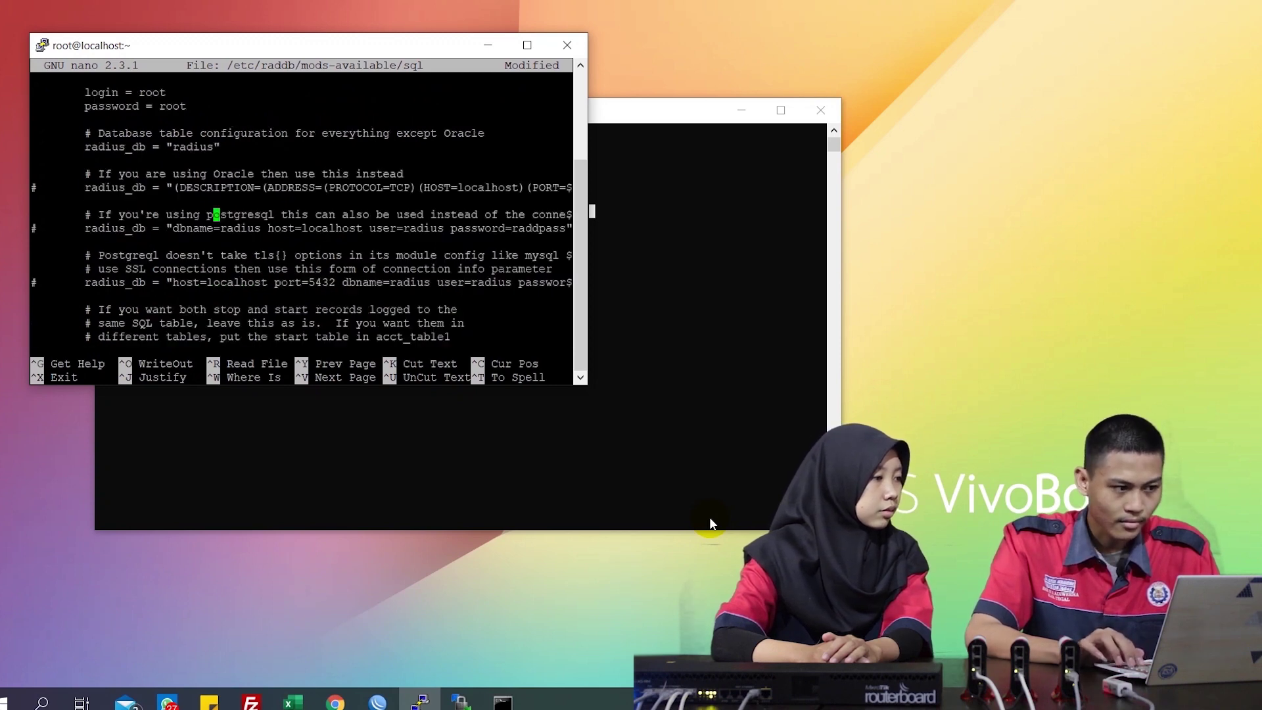
{"action": "key", "text": "Down"}
{"action": "key", "text": "Down"}
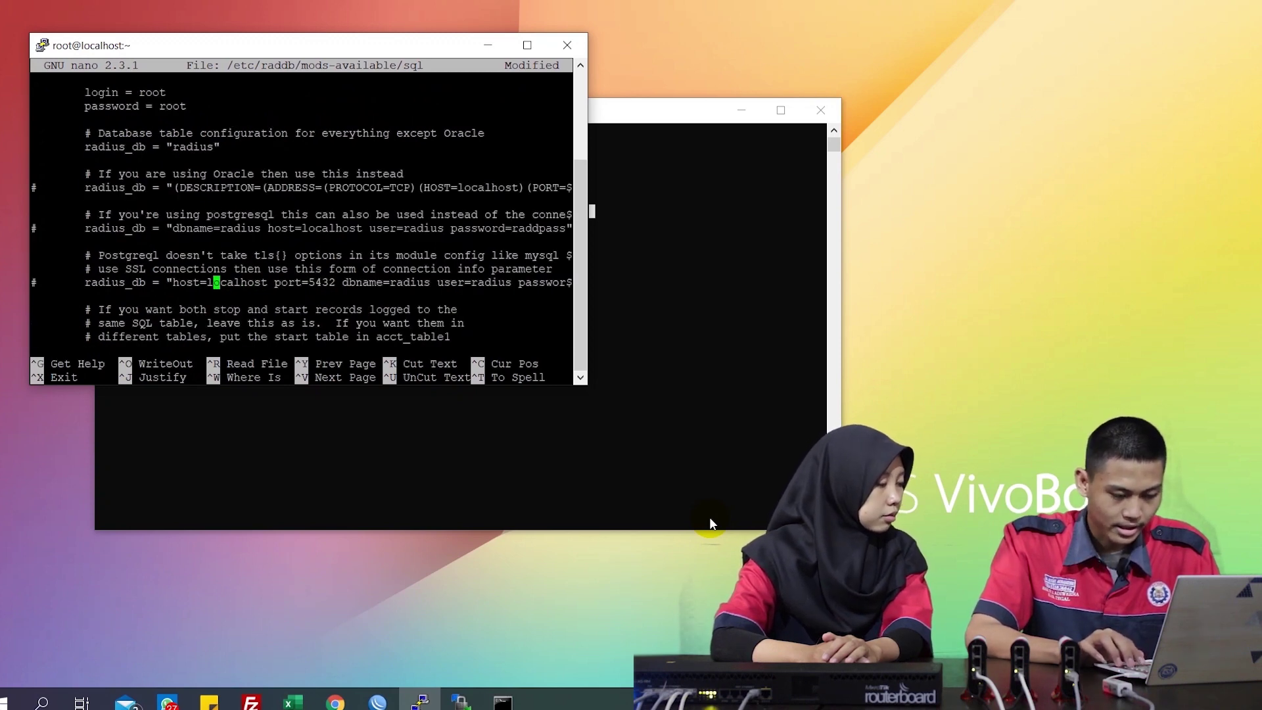
Confirm read_clients = yes, then save the sql module file and exit nano
{"action": "key", "text": "ctrl+w"}
{"action": "type", "text": "rea"}
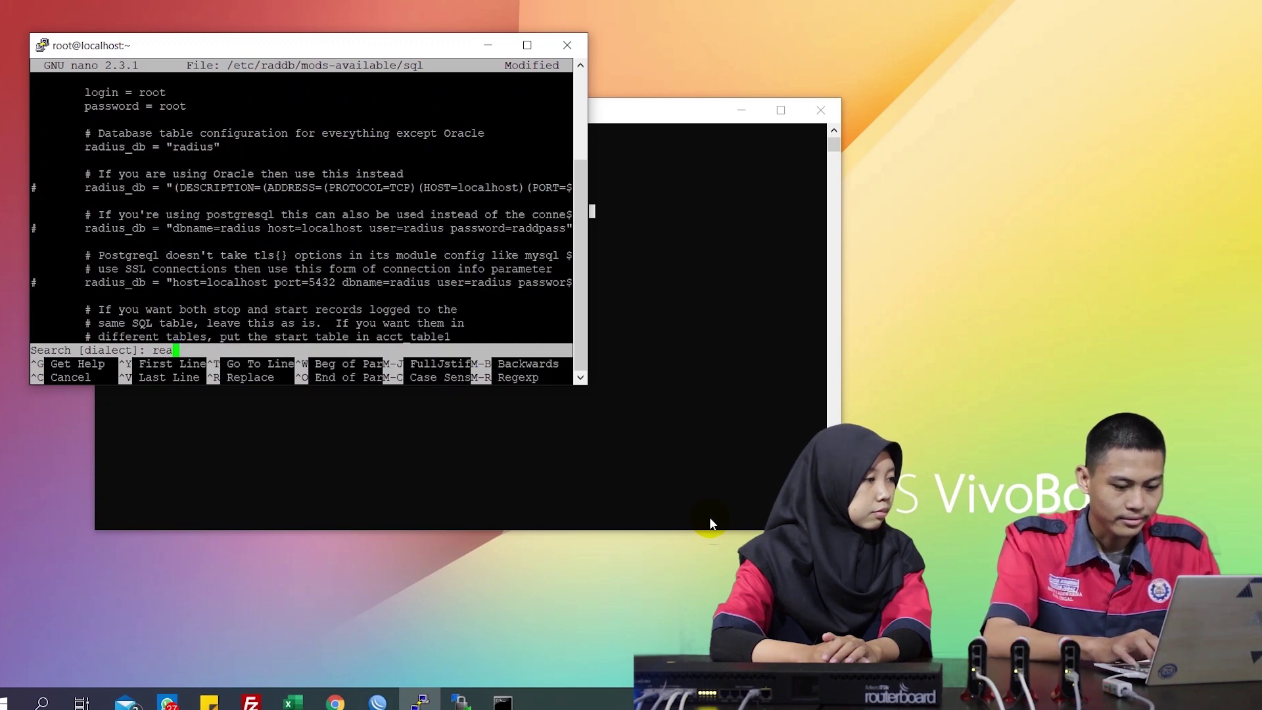
{"action": "type", "text": "d_client"}
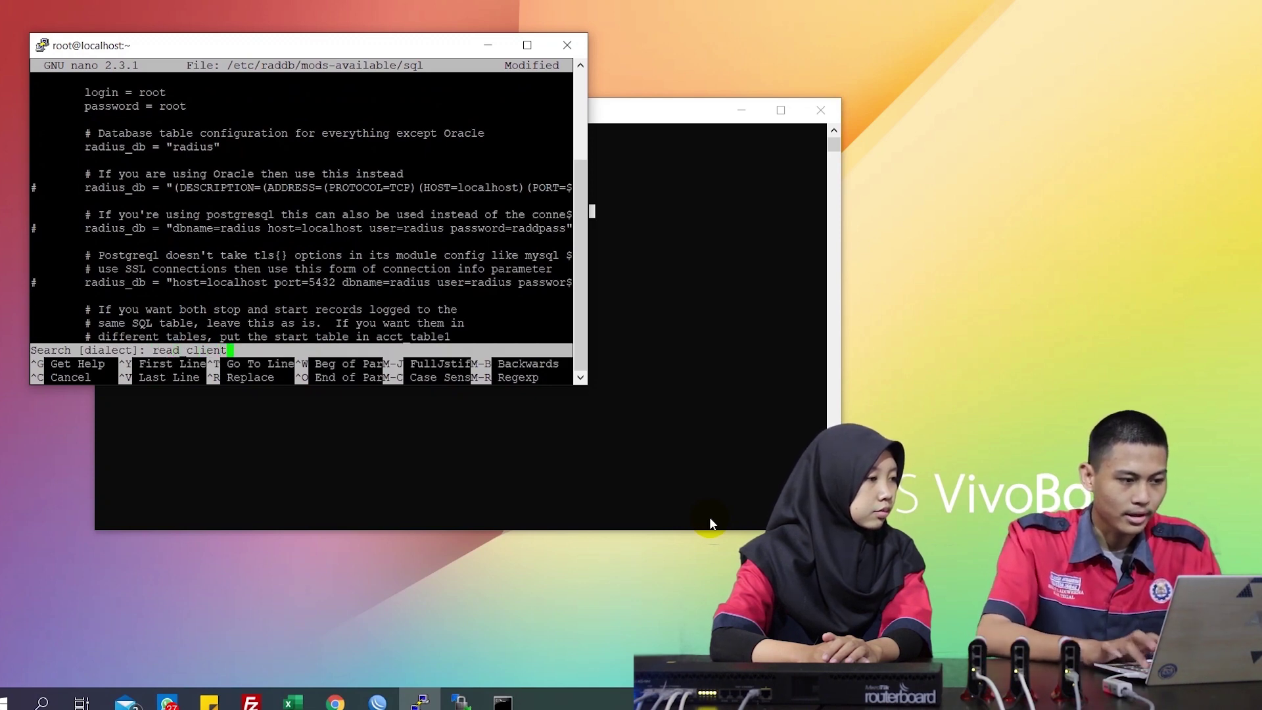
{"action": "key", "text": "Return"}
{"action": "key", "text": "Down"}
{"action": "key", "text": "Down"}
{"action": "key", "text": "Down"}
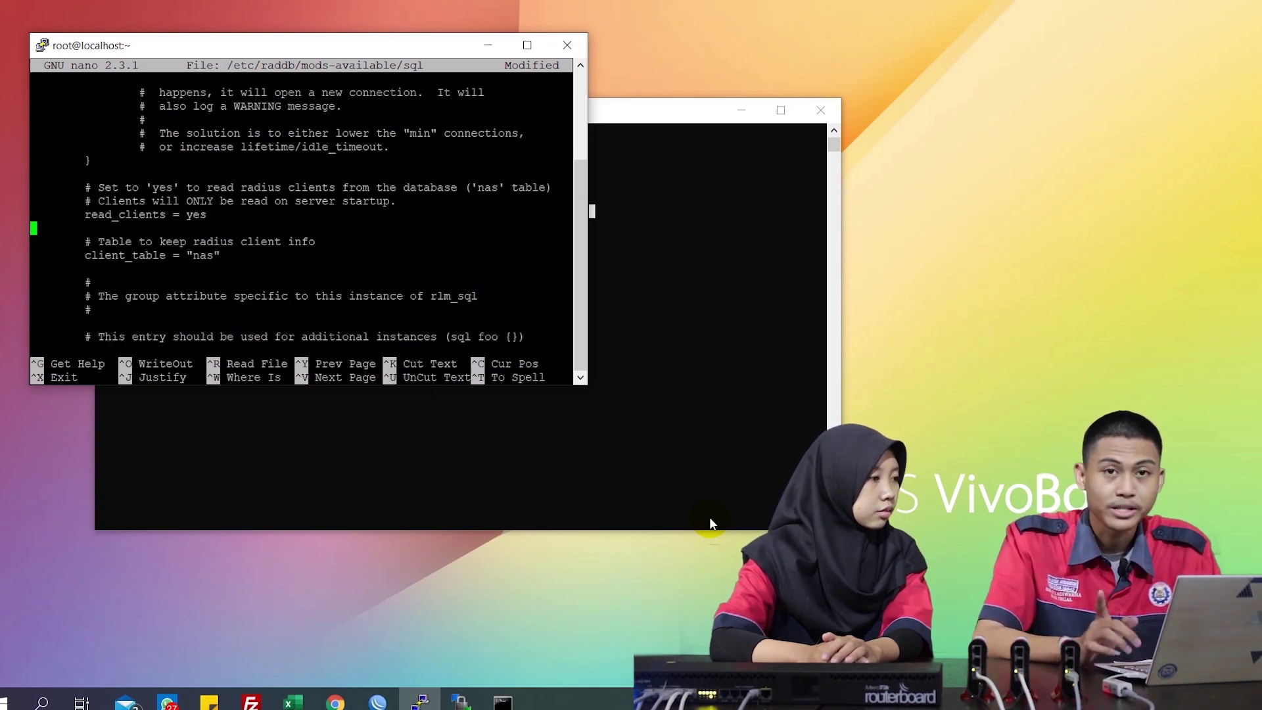
{"action": "key", "text": "Down"}
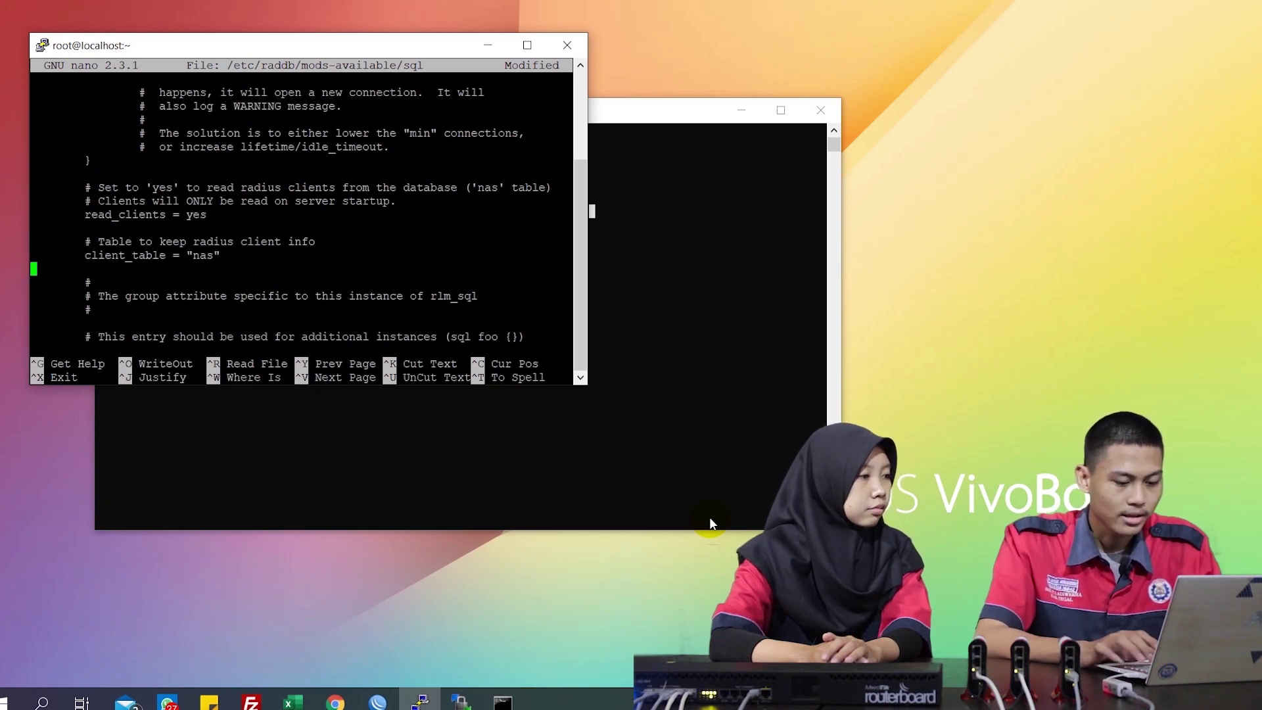
{"action": "key", "text": "ctrl+x"}
{"action": "key", "text": "y"}
{"action": "key", "text": "Return"}
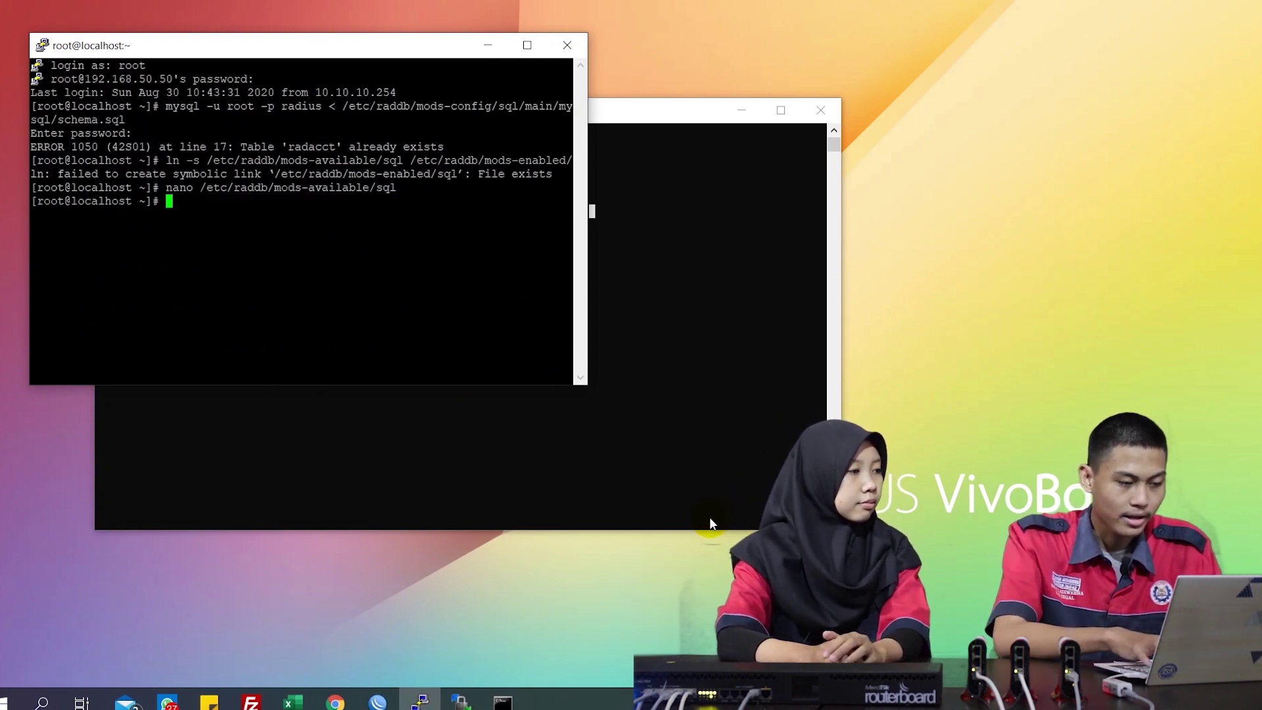
Attempt chgrp radiusd on /etc/raddb/mods-enabled/sql, then begin typing nano /etc/raddb/cli
{"action": "type", "text": "chg"}
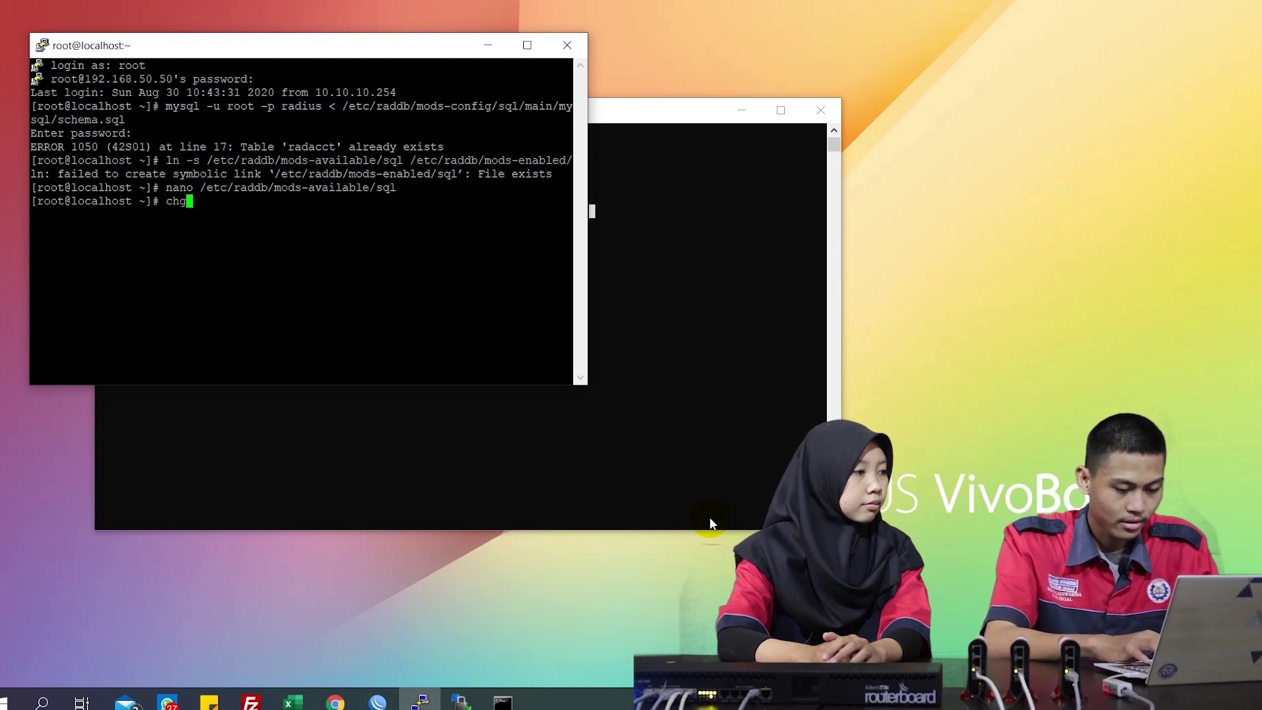
{"action": "type", "text": "rp "}
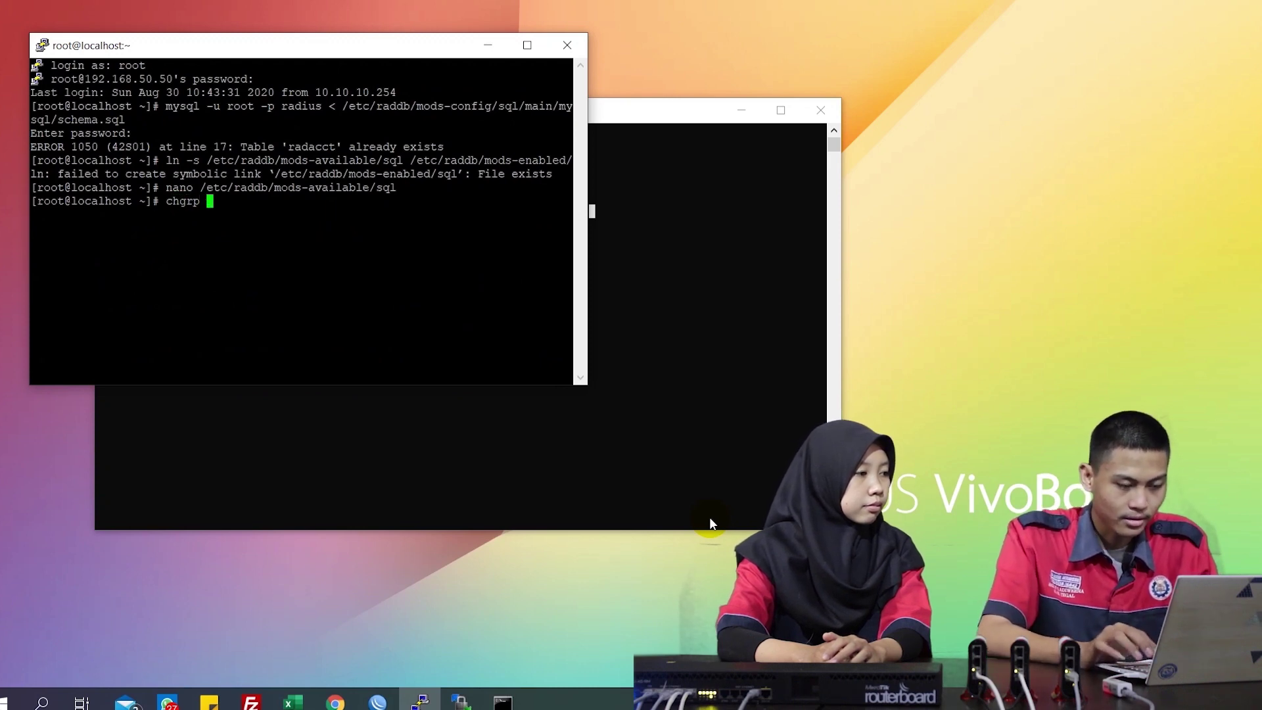
{"action": "type", "text": "/et"}
{"action": "key", "text": "Tab"}
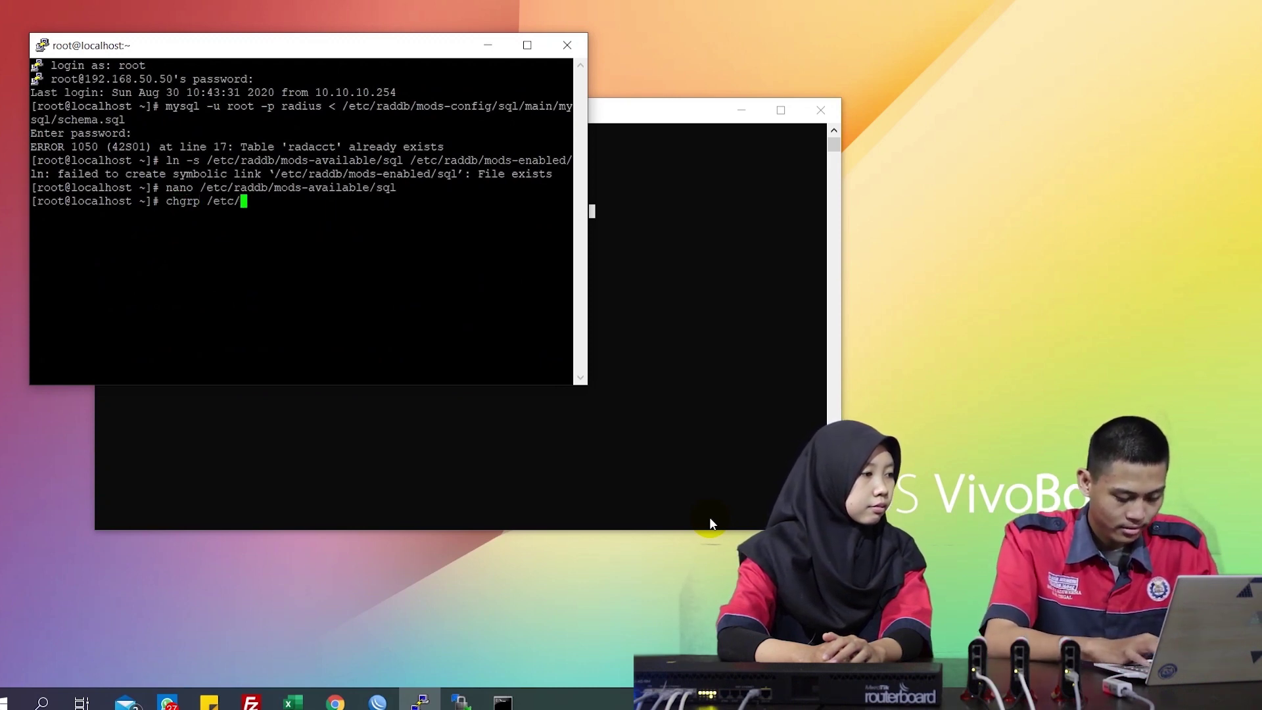
{"action": "type", "text": "rad"}
{"action": "key", "text": "Tab"}
{"action": "key", "text": "BackSpace"}
{"action": "key", "text": "BackSpace"}
{"action": "key", "text": "BackSpace"}
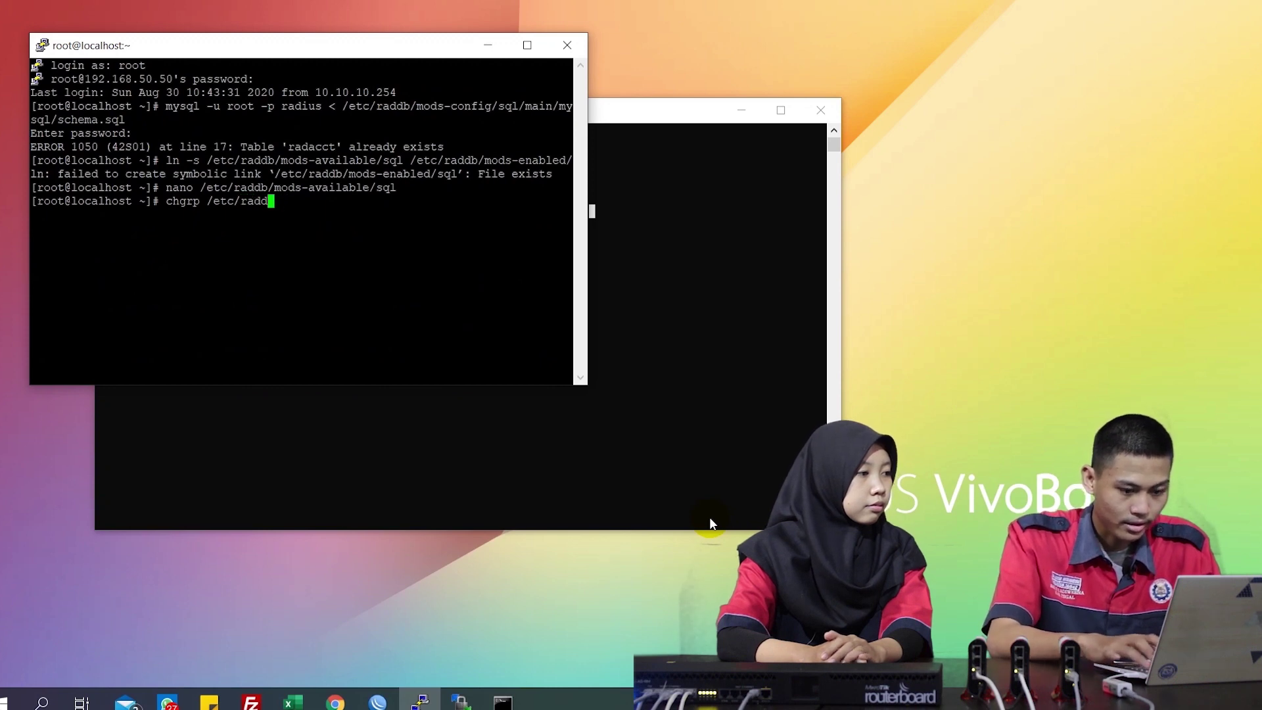
{"action": "type", "text": "iusd"}
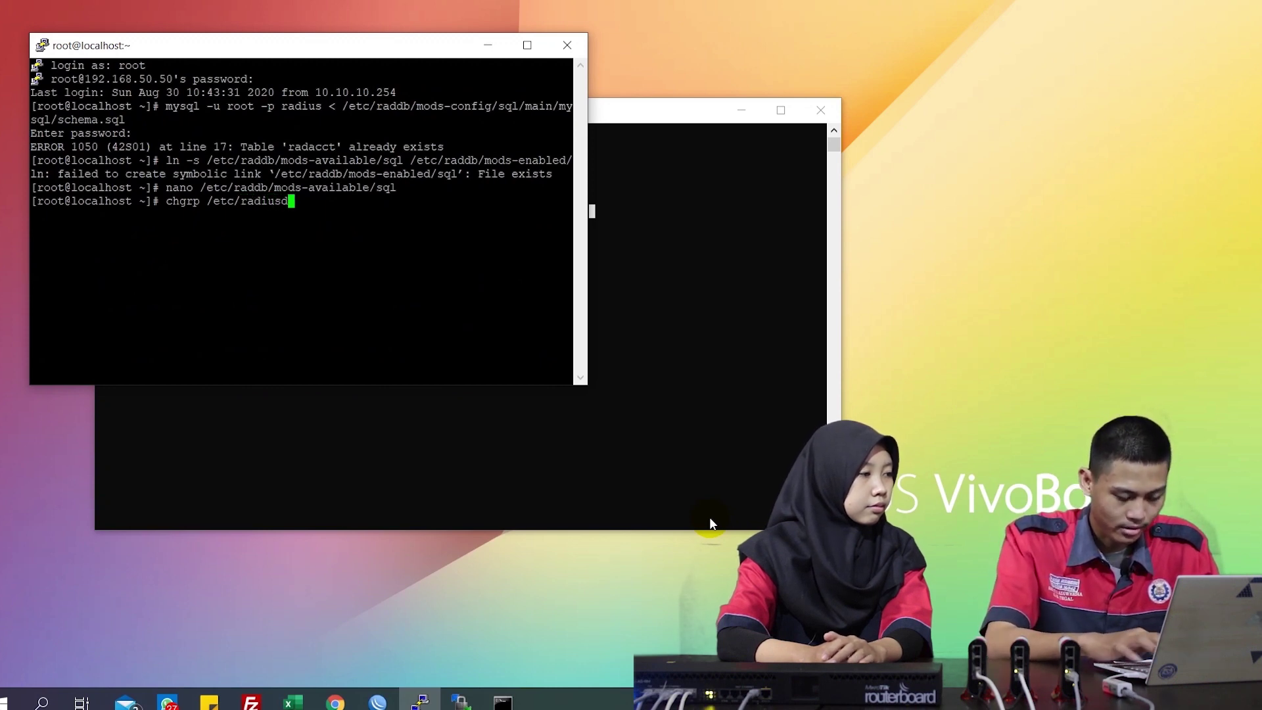
{"action": "type", "text": " /e"}
{"action": "key", "text": "Tab"}
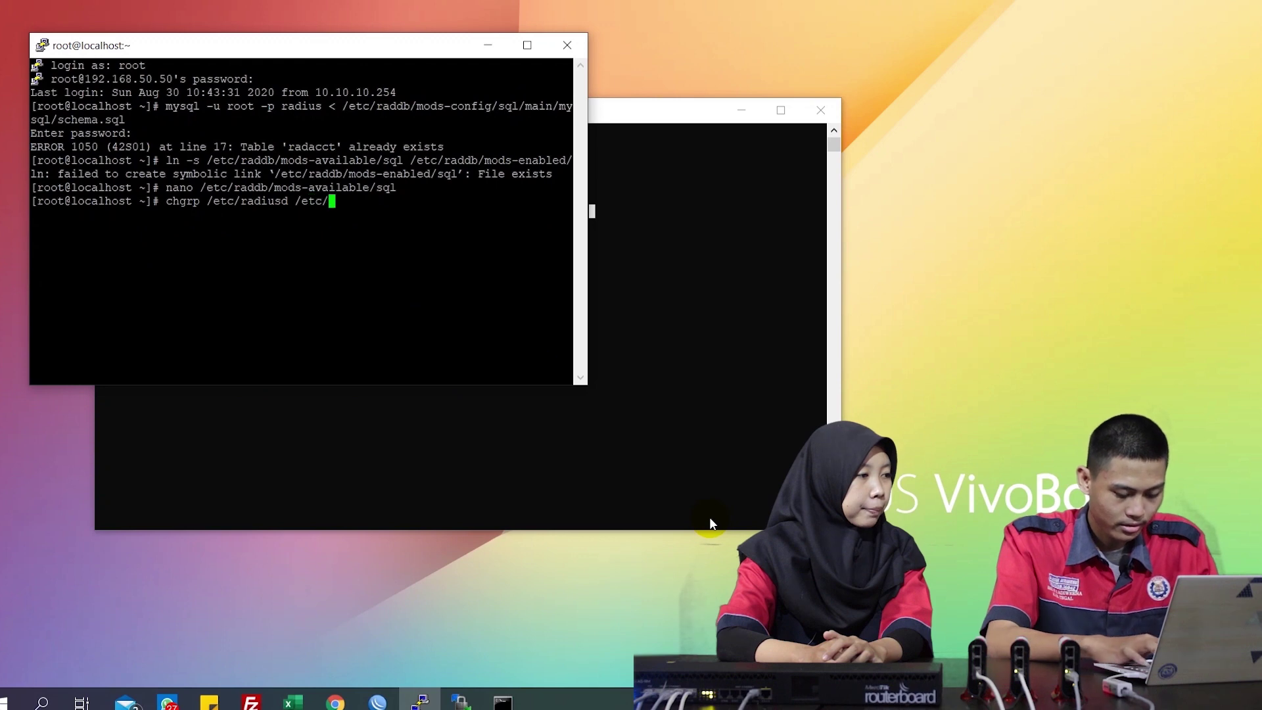
{"action": "type", "text": "rad"}
{"action": "key", "text": "Tab"}
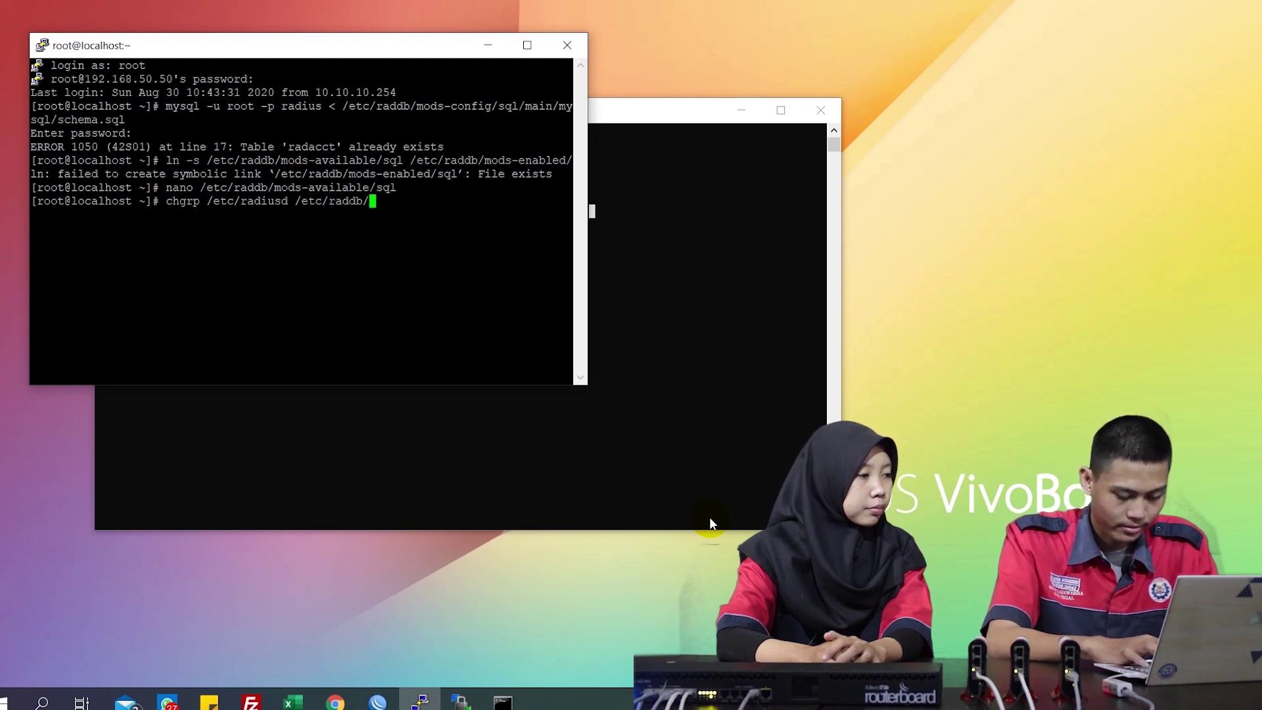
{"action": "type", "text": "mods-en"}
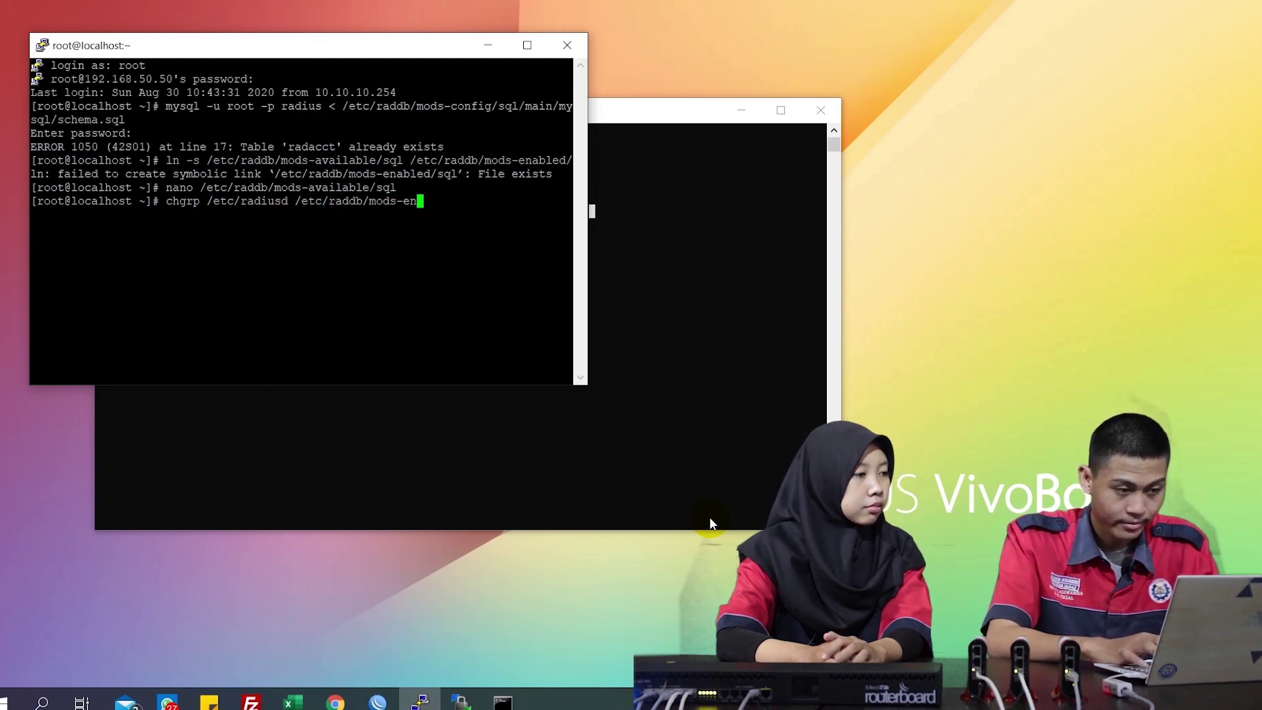
{"action": "key", "text": "Tab"}
{"action": "type", "text": "sq"}
{"action": "key", "text": "Return"}
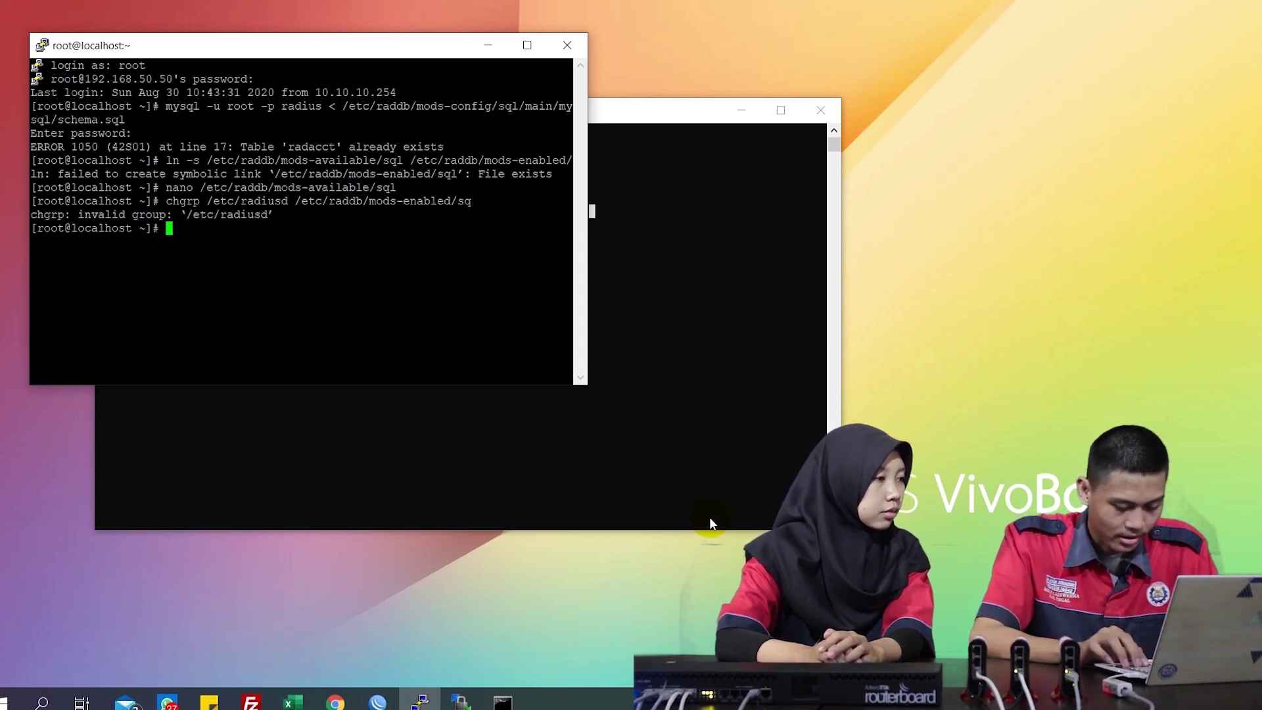
{"action": "type", "text": "nano"}
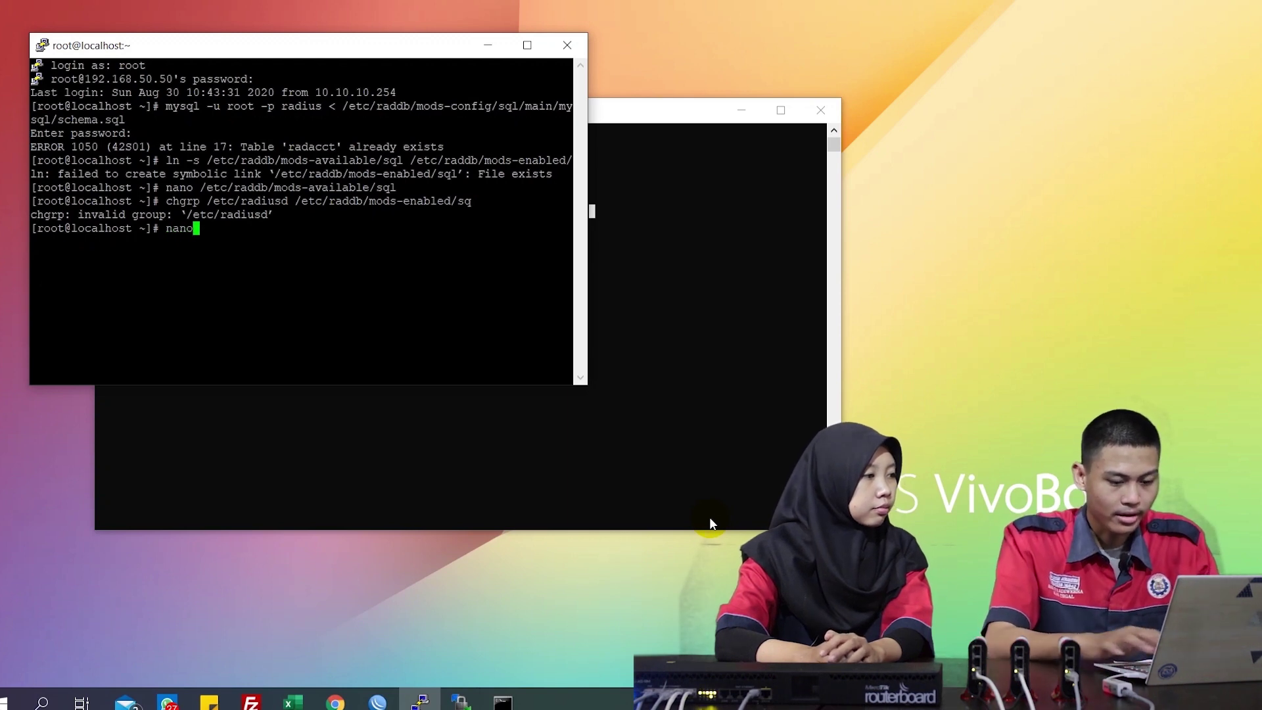
{"action": "type", "text": " /etc/"}
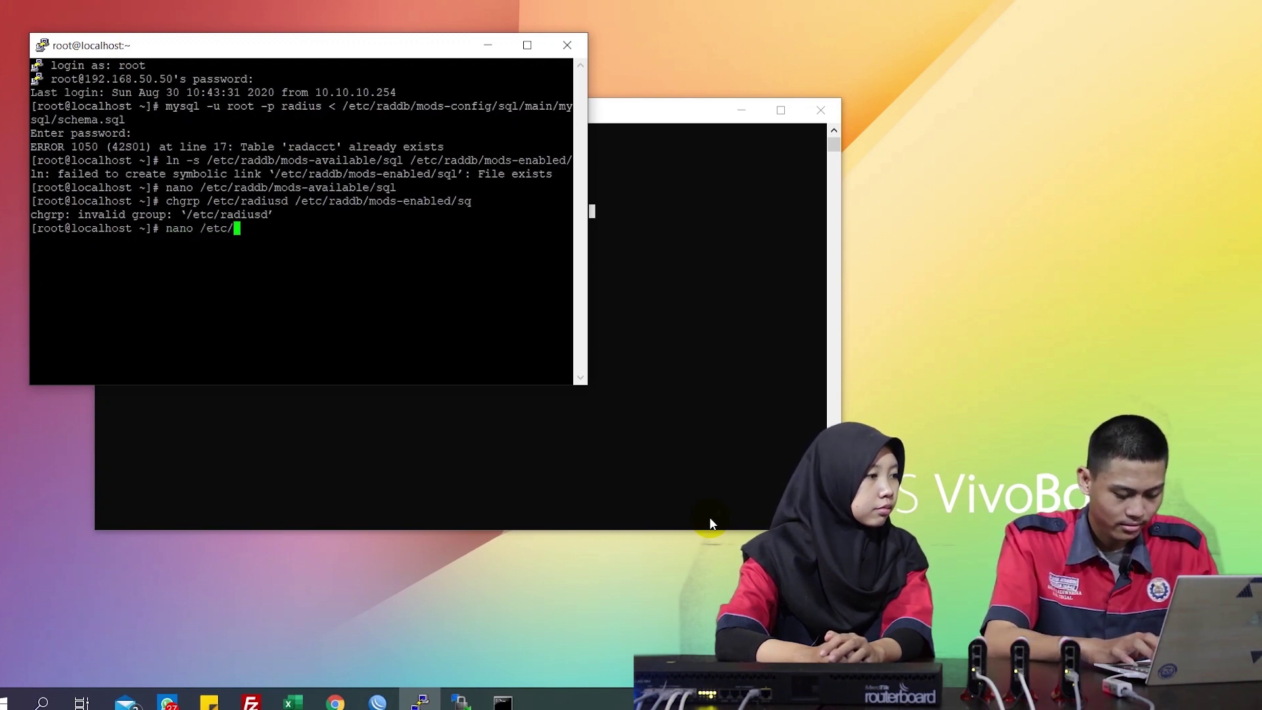
{"action": "type", "text": "raddb/cli"}
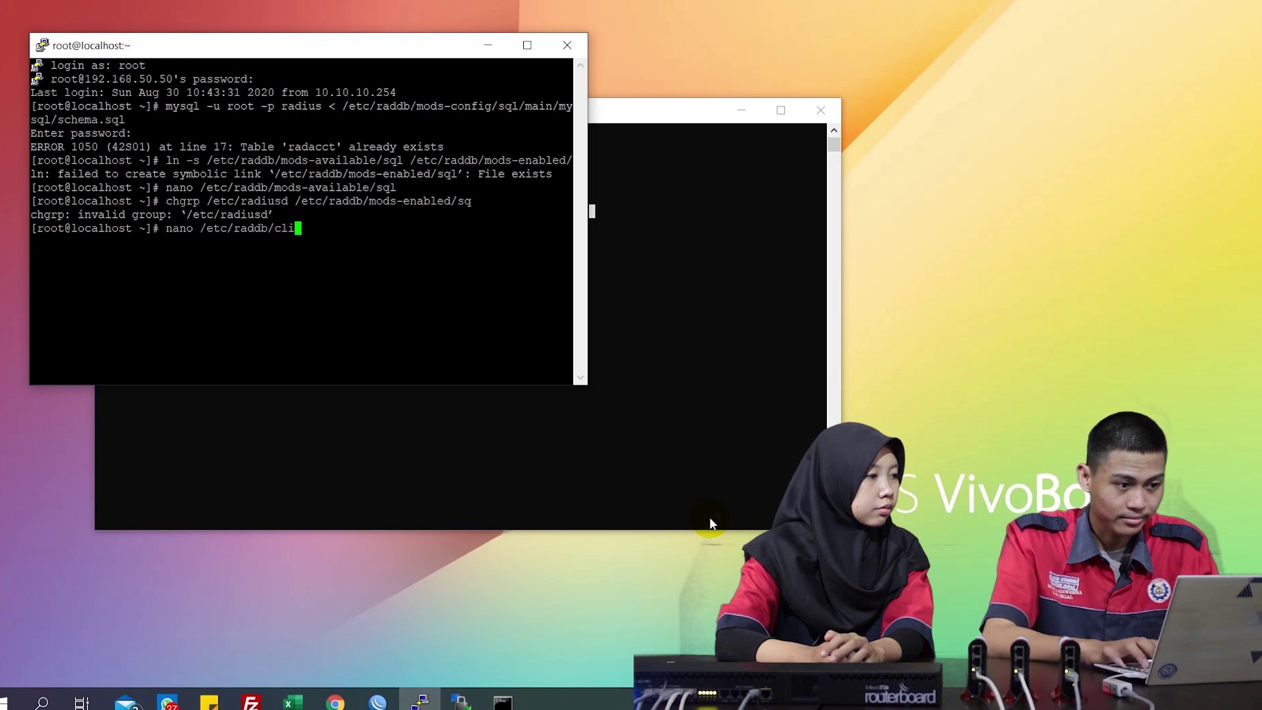
Open clients.conf in nano and start a client 192.168.70.2 block above the localhost entry
{"action": "key", "text": "Tab"}
{"action": "key", "text": "Return"}
{"action": "key", "text": "Down"}
{"action": "key", "text": "Down"}
{"action": "key", "text": "Down"}
{"action": "key", "text": "Down"}
{"action": "key", "text": "Down"}
{"action": "key", "text": "Down"}
{"action": "key", "text": "Down"}
{"action": "key", "text": "Down"}
{"action": "key", "text": "Down"}
{"action": "key", "text": "Down"}
{"action": "key", "text": "Down"}
{"action": "key", "text": "Down"}
{"action": "key", "text": "Down"}
{"action": "key", "text": "Down"}
{"action": "key", "text": "Down"}
{"action": "key", "text": "Down"}
{"action": "key", "text": "Down"}
{"action": "key", "text": "Down"}
{"action": "key", "text": "Down"}
{"action": "key", "text": "Down"}
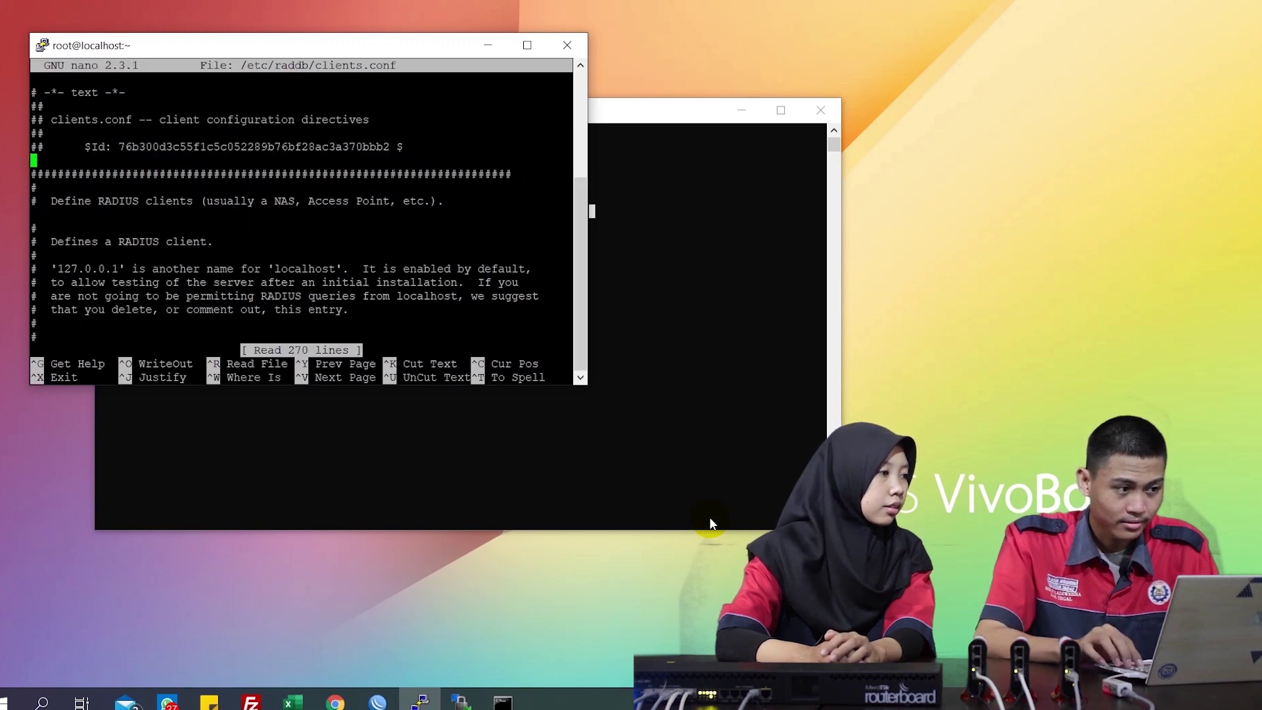
{"action": "key", "text": "Down"}
{"action": "key", "text": "Down"}
{"action": "key", "text": "Down"}
{"action": "key", "text": "Down"}
{"action": "key", "text": "Down"}
{"action": "key", "text": "Down"}
{"action": "key", "text": "Down"}
{"action": "key", "text": "Down"}
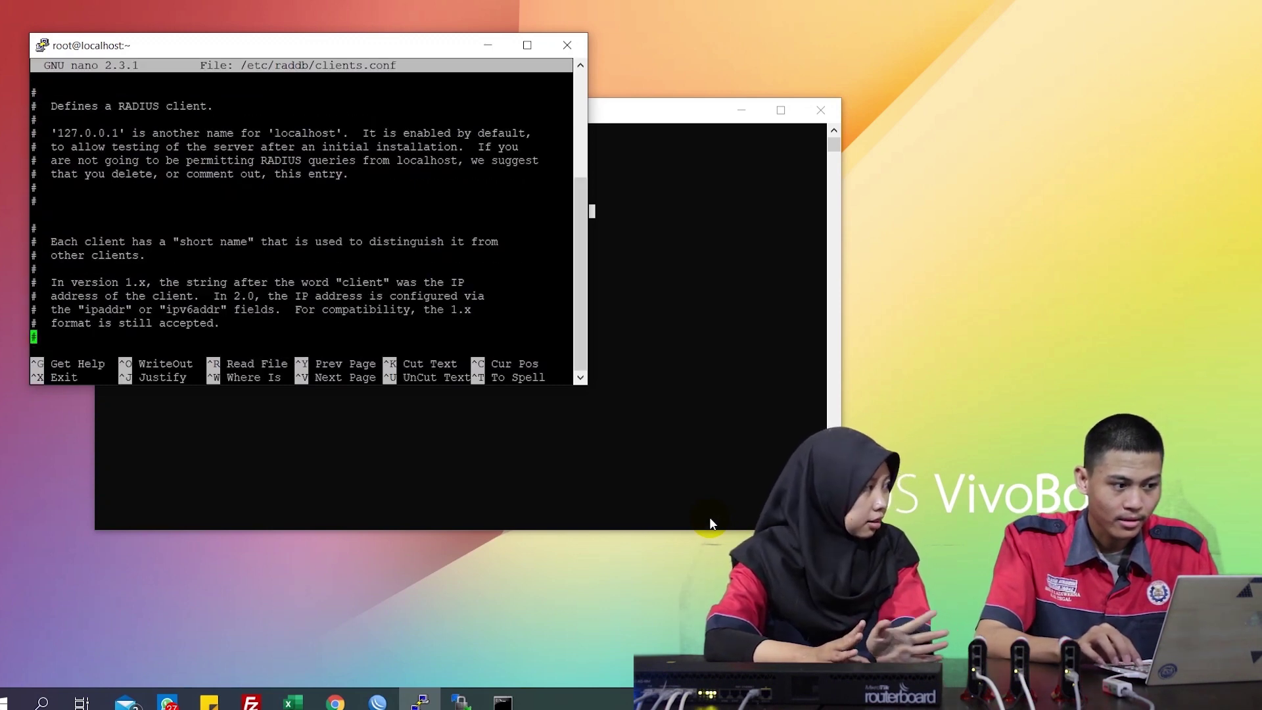
{"action": "key", "text": "Up"}
{"action": "key", "text": "Up"}
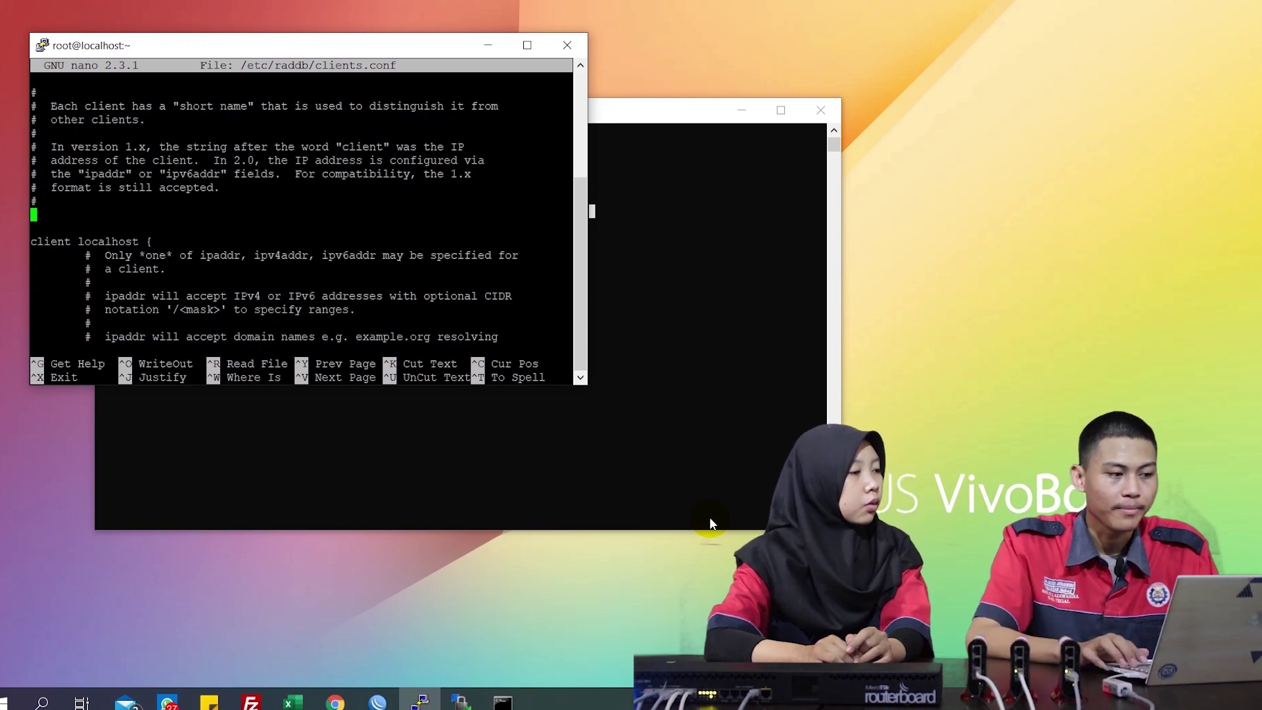
{"action": "type", "text": "clin"}
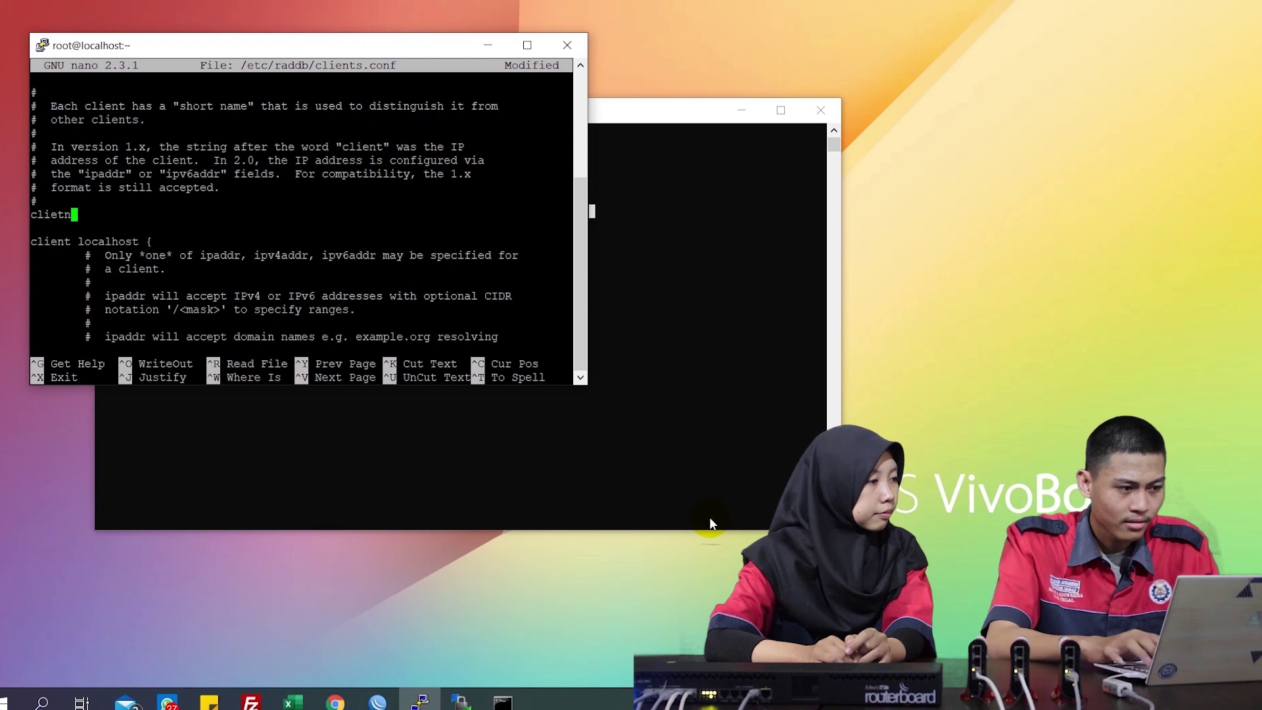
{"action": "type", "text": "nt"}
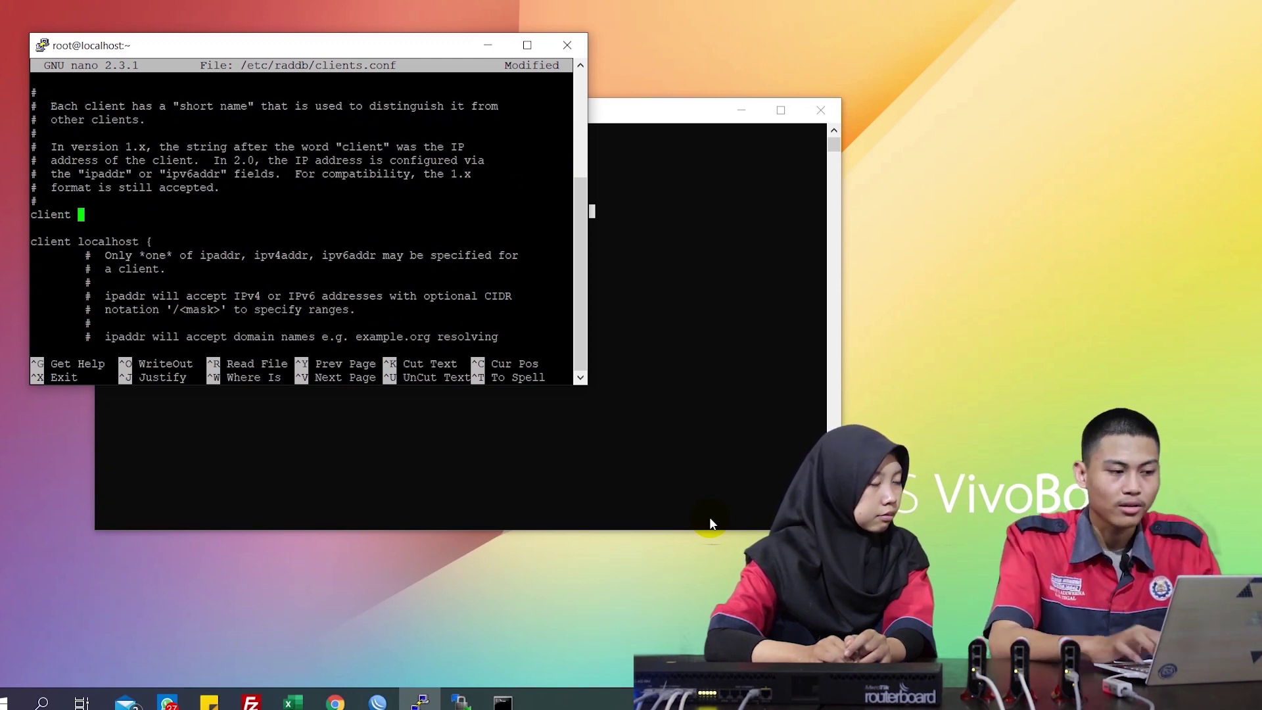
{"action": "type", "text": " 192"}
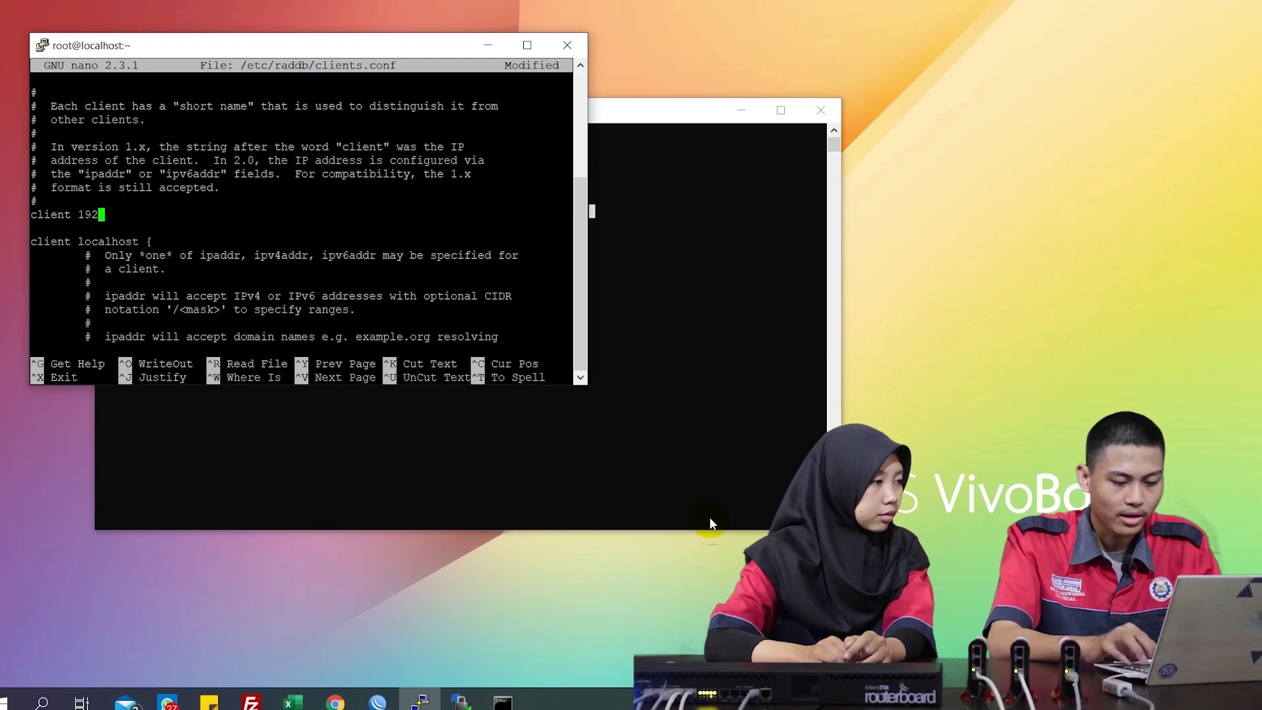
{"action": "type", "text": ".168"}
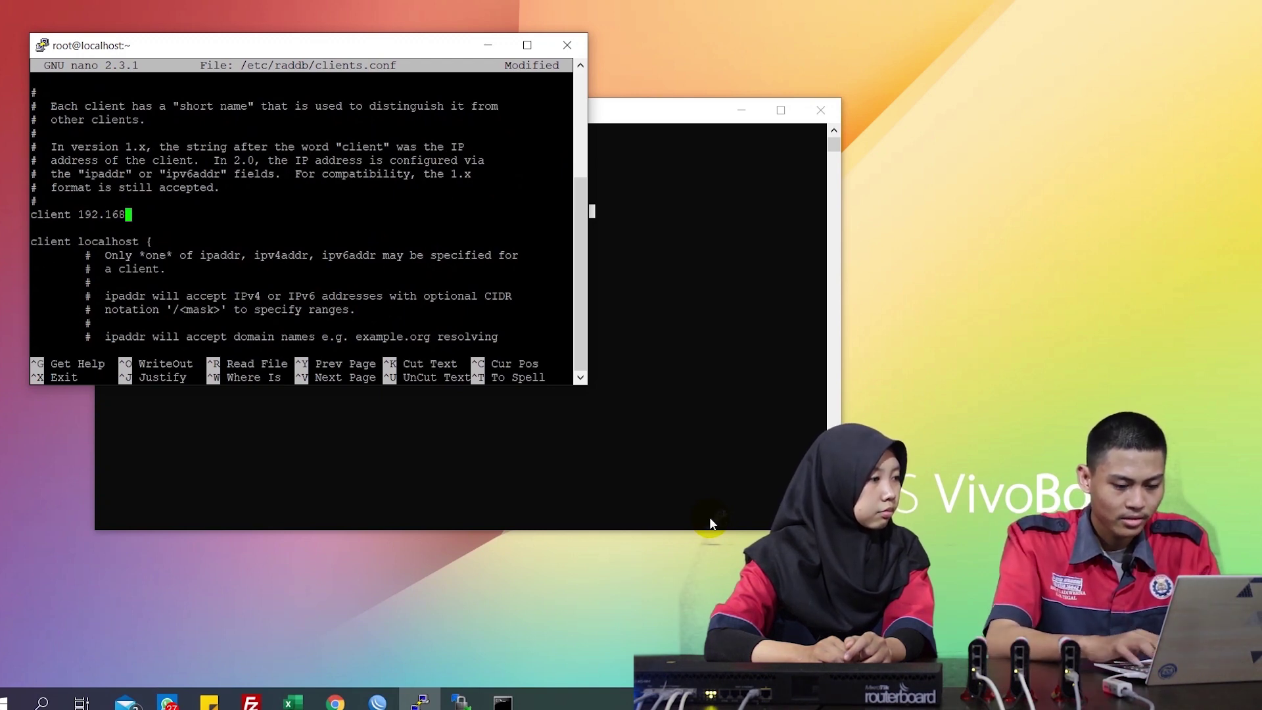
{"action": "type", "text": ".70.2"}
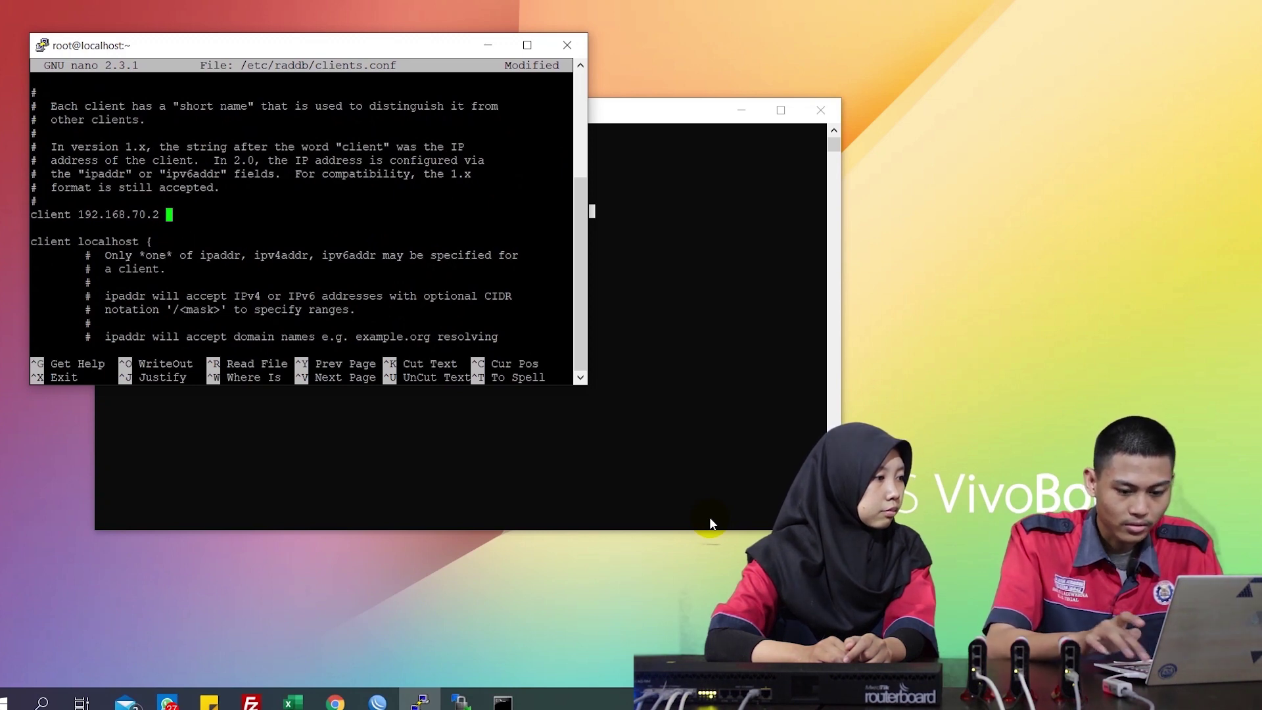
{"action": "type", "text": " {"}
{"action": "key", "text": "Return"}
{"action": "key", "text": "Return"}
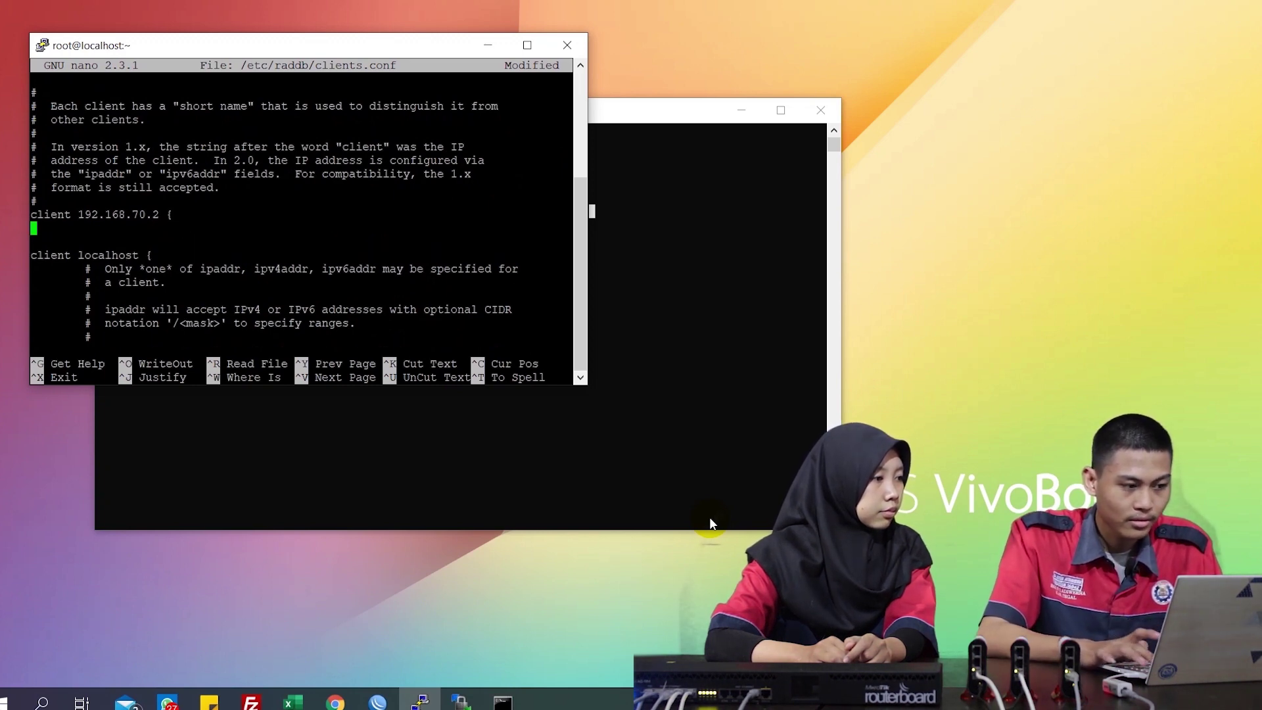
Give the block a shared secret and shortname R.Hotspot1, then save clients.conf
{"action": "key", "text": "Up"}
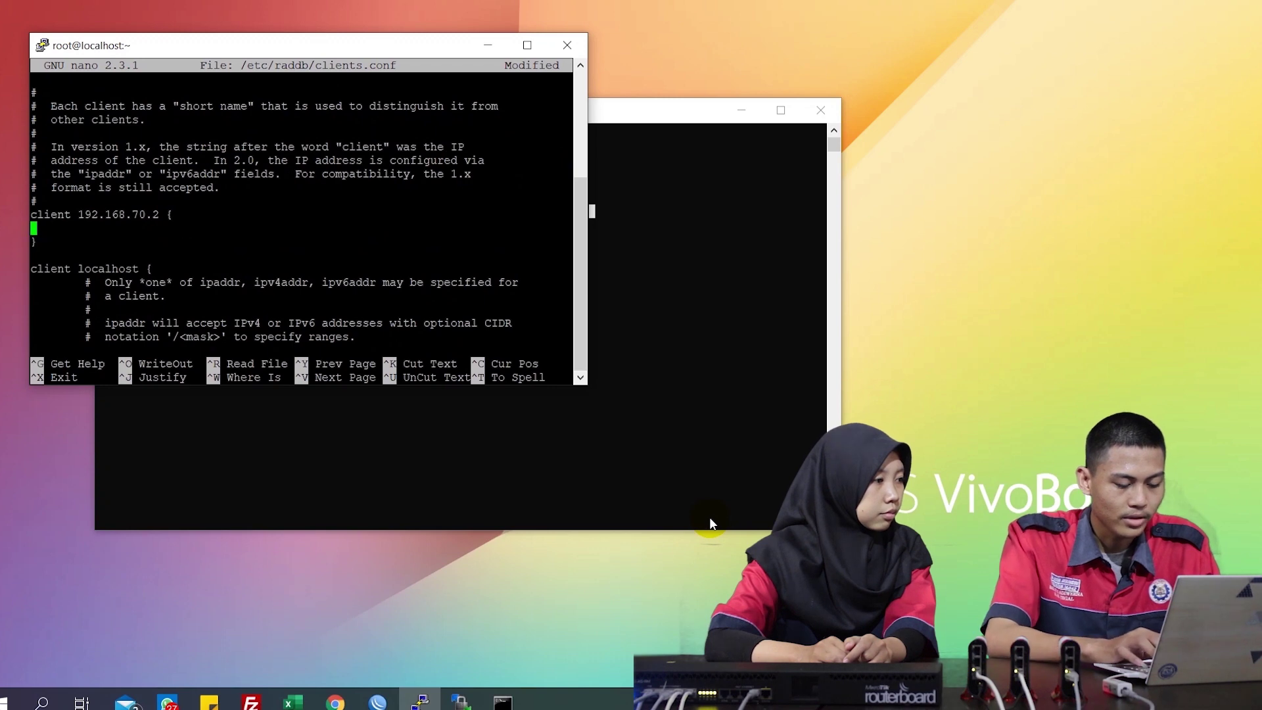
{"action": "type", "text": "sec"}
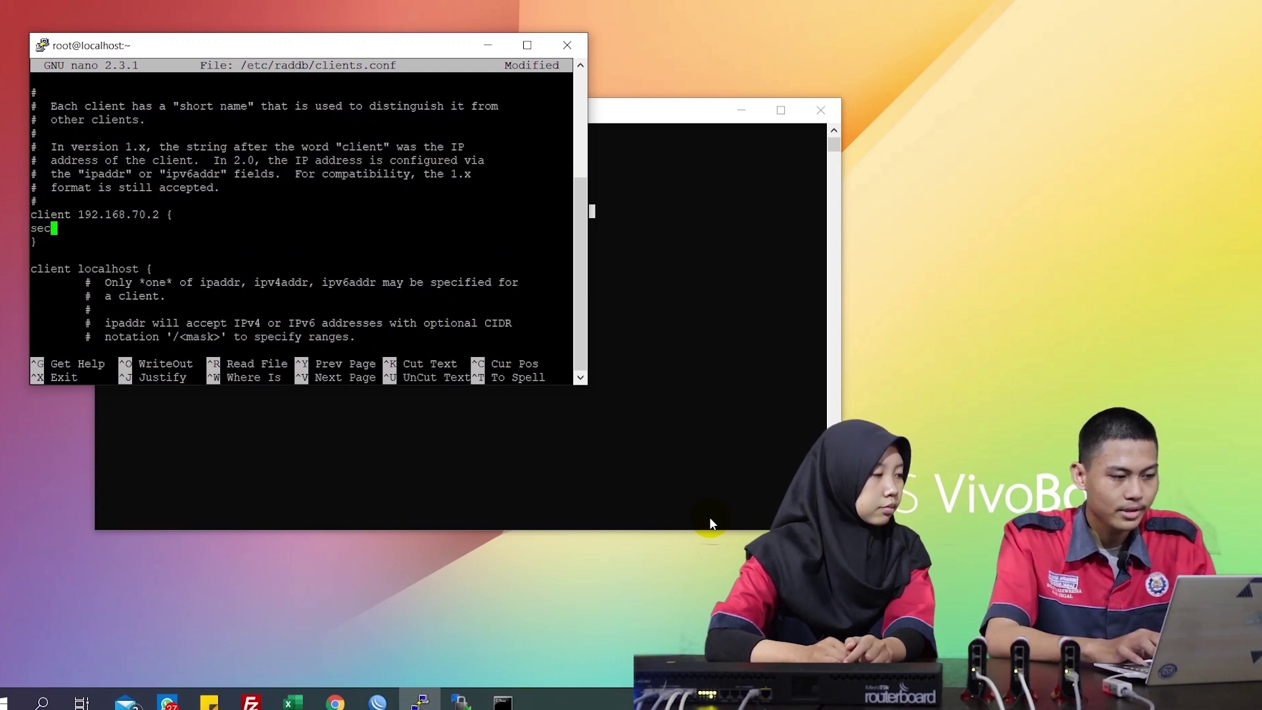
{"action": "type", "text": "ret"}
{"action": "key", "text": "Tab"}
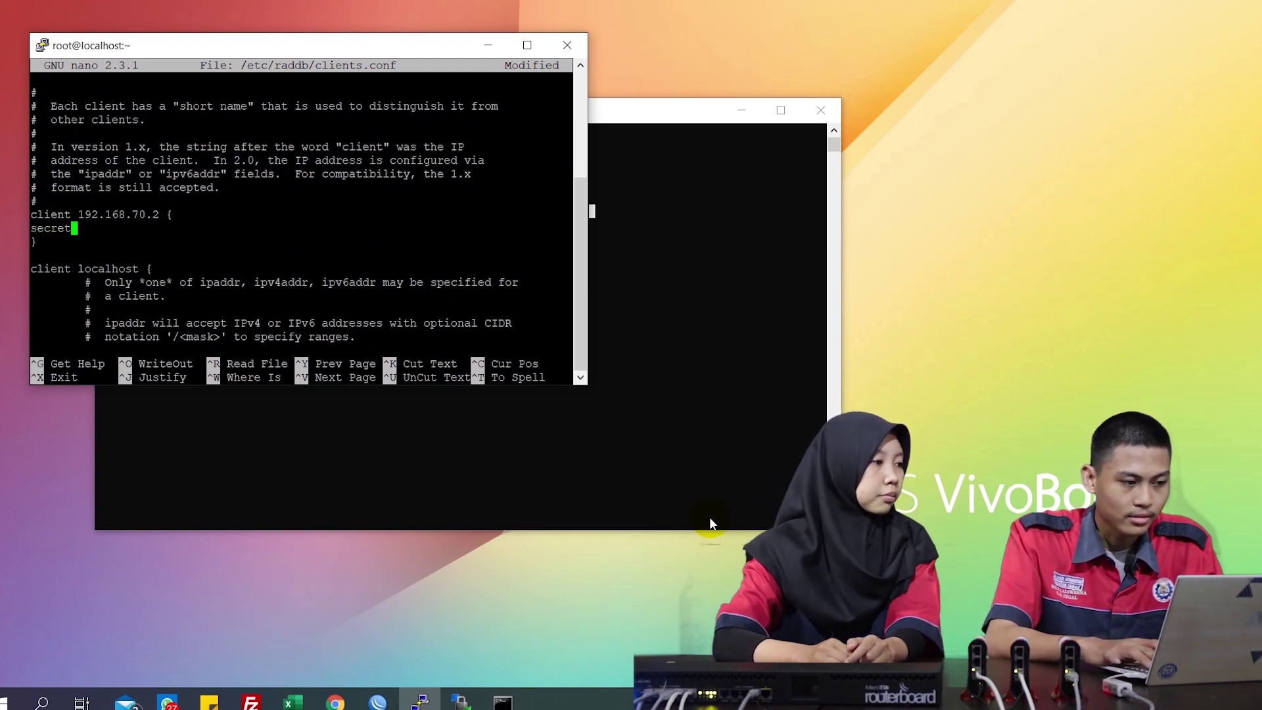
{"action": "type", "text": "= "}
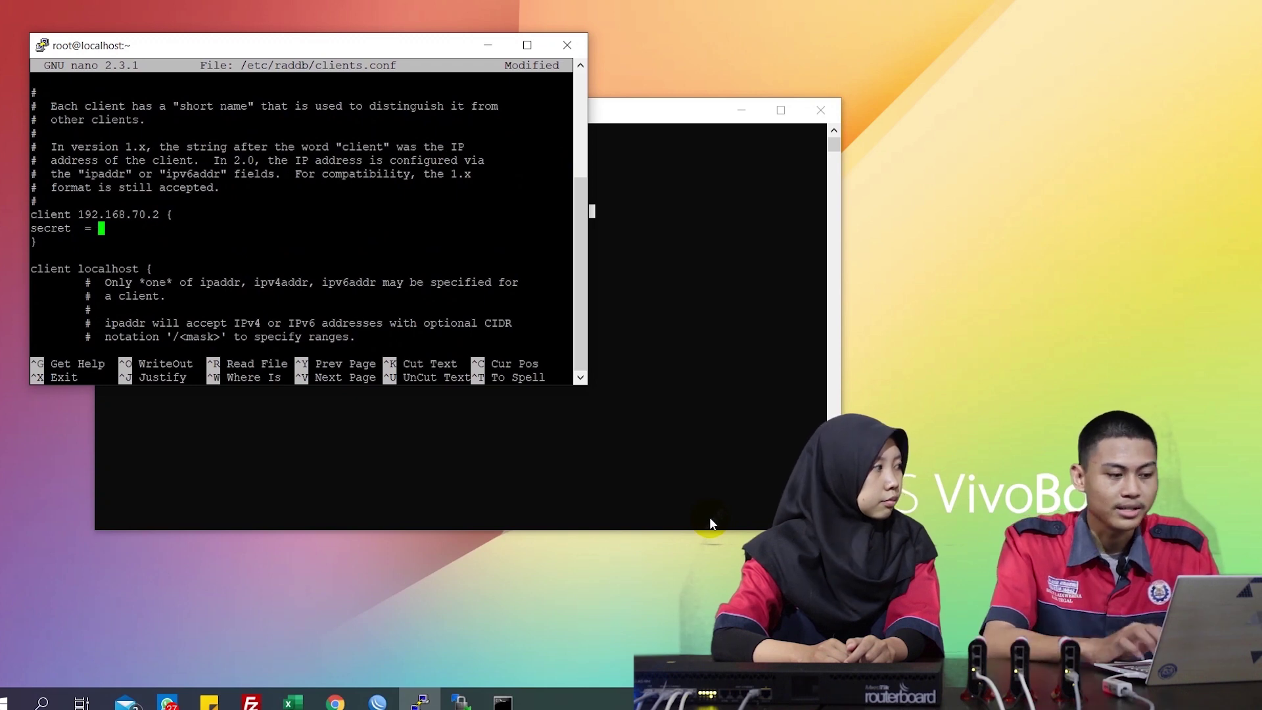
{"action": "type", "text": "adb"}
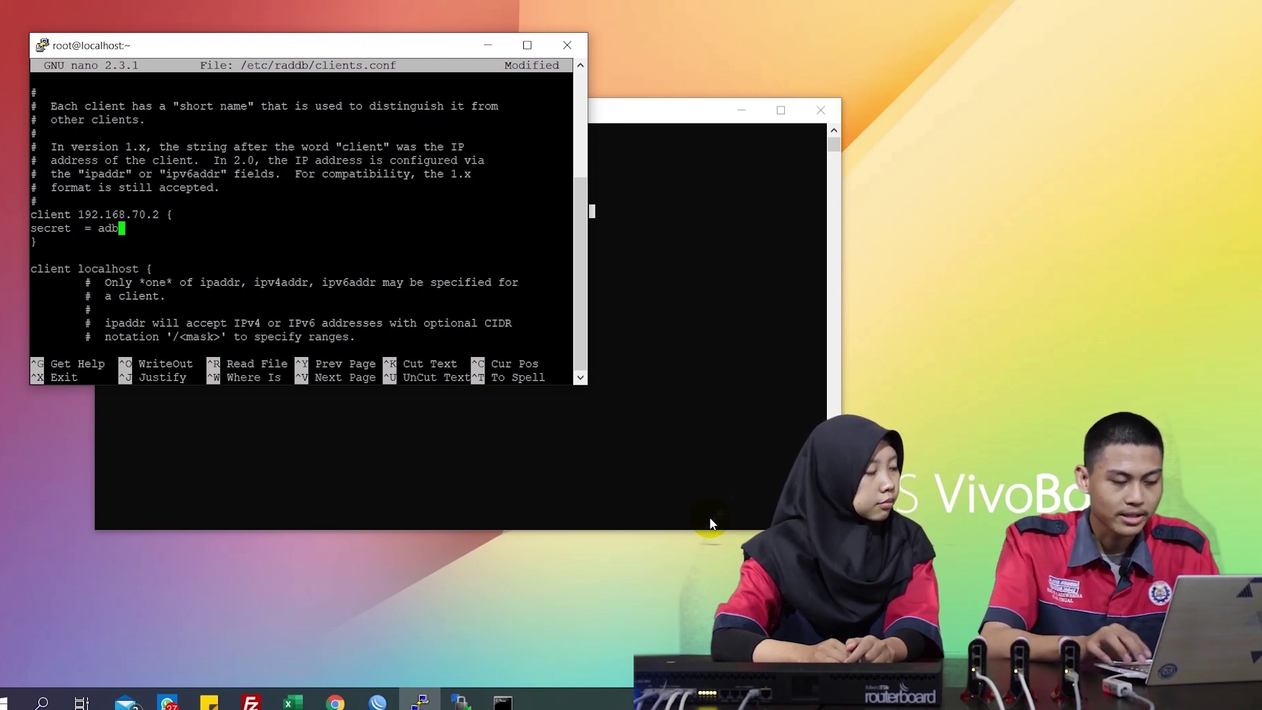
{"action": "key", "text": "Return"}
{"action": "type", "text": "sh"}
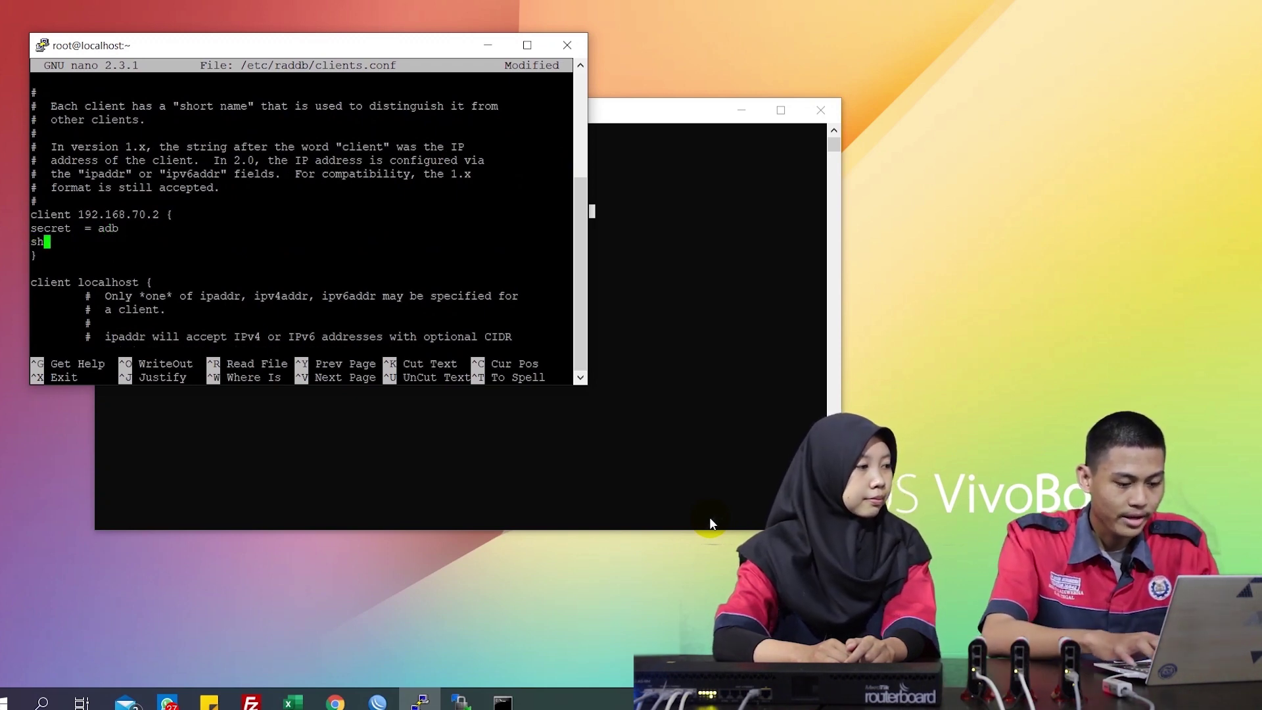
{"action": "type", "text": "ortname\t"}
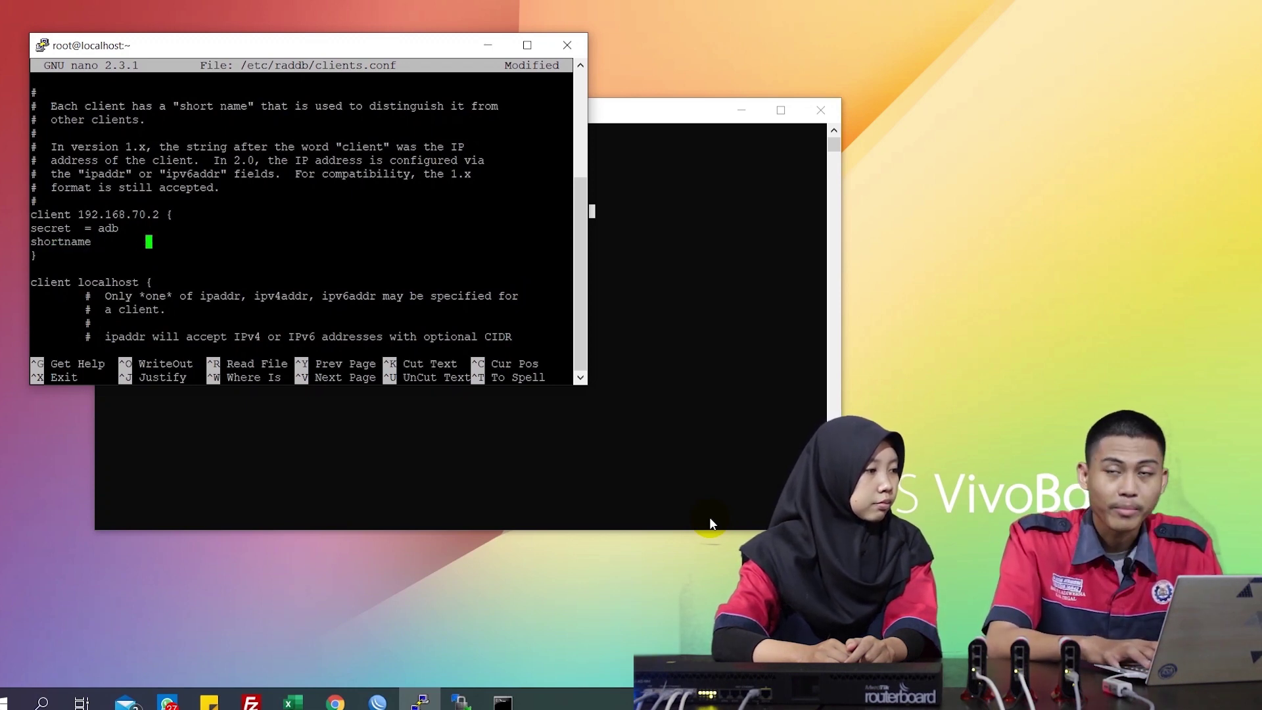
{"action": "type", "text": " ="}
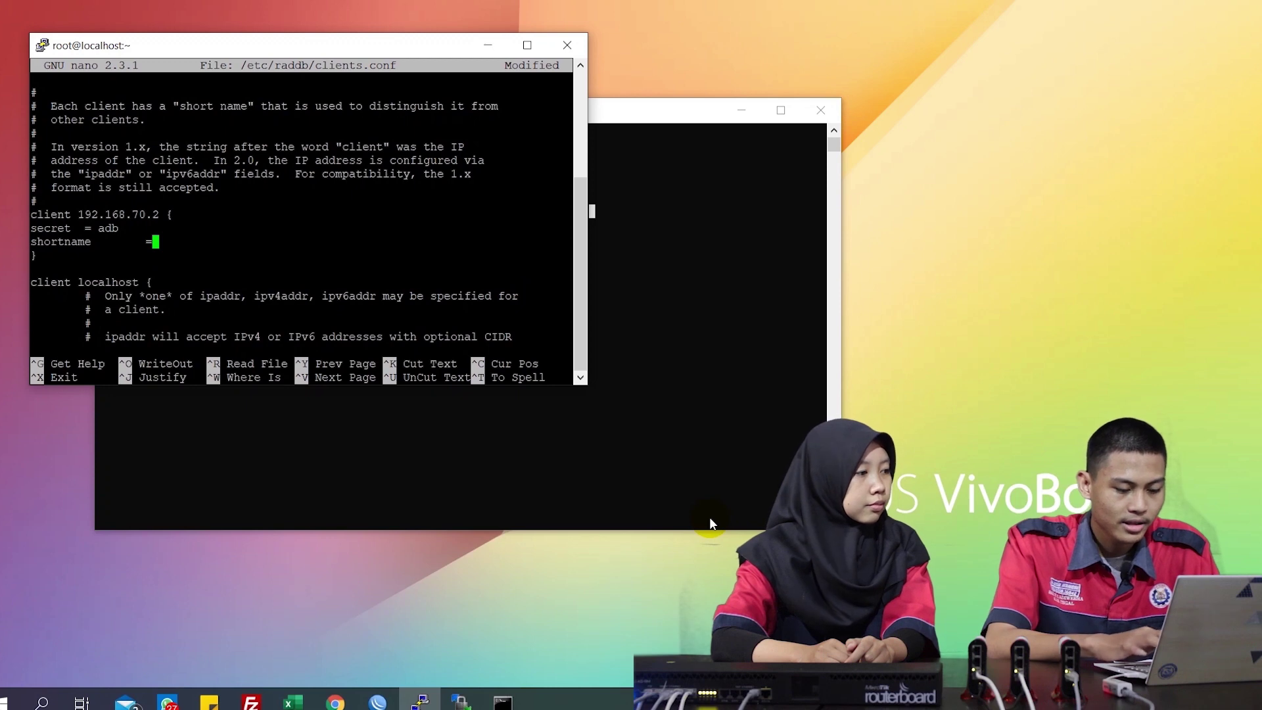
{"action": "key", "text": "BackSpace"}
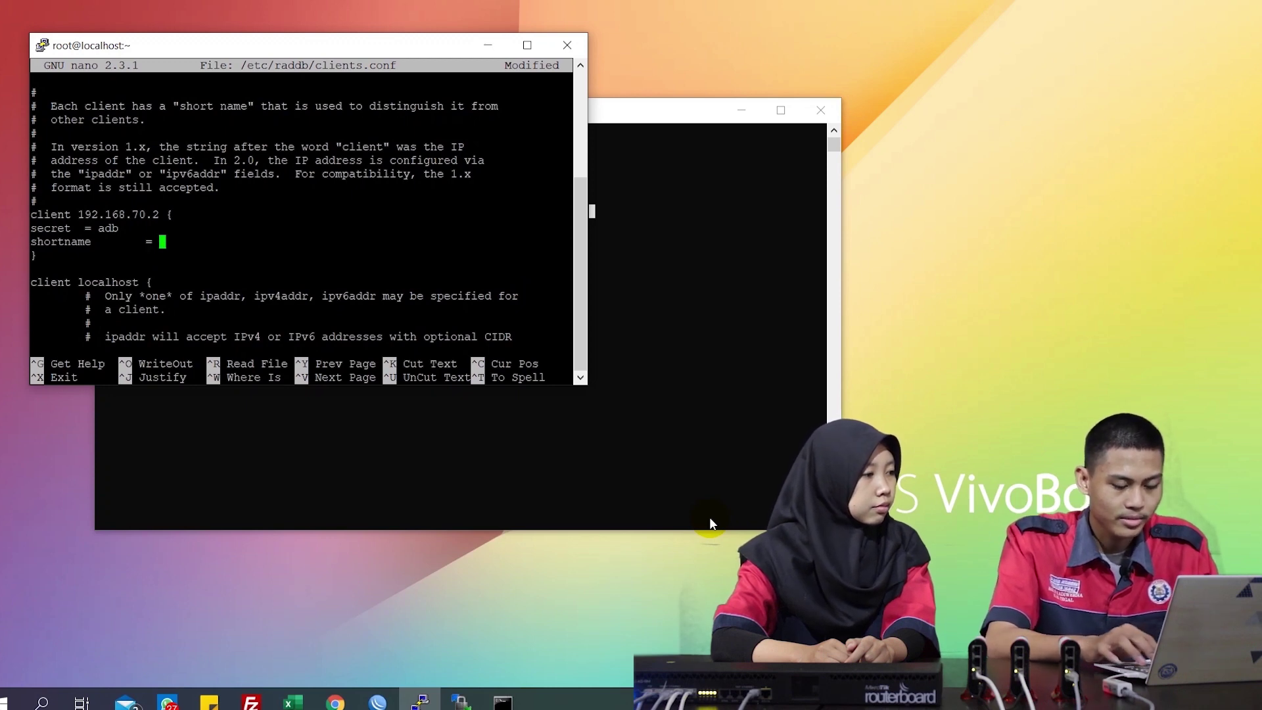
{"action": "type", "text": "R.Ho"}
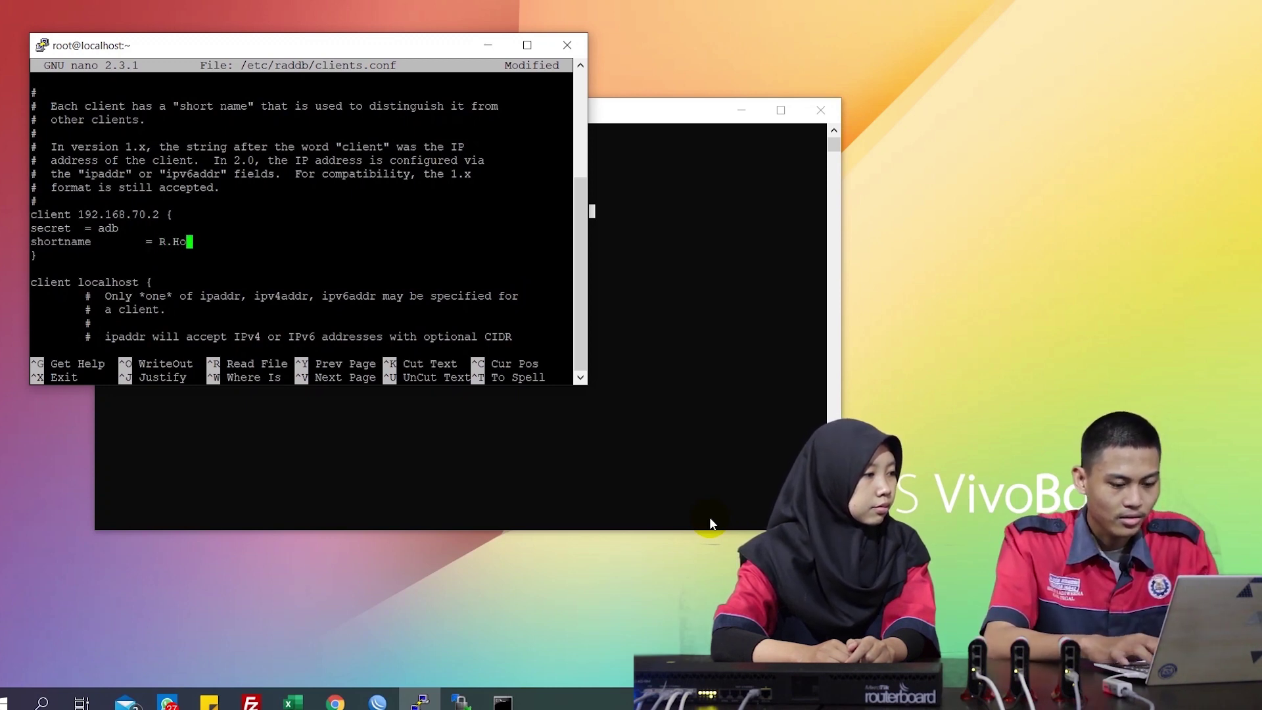
{"action": "type", "text": "tspot1"}
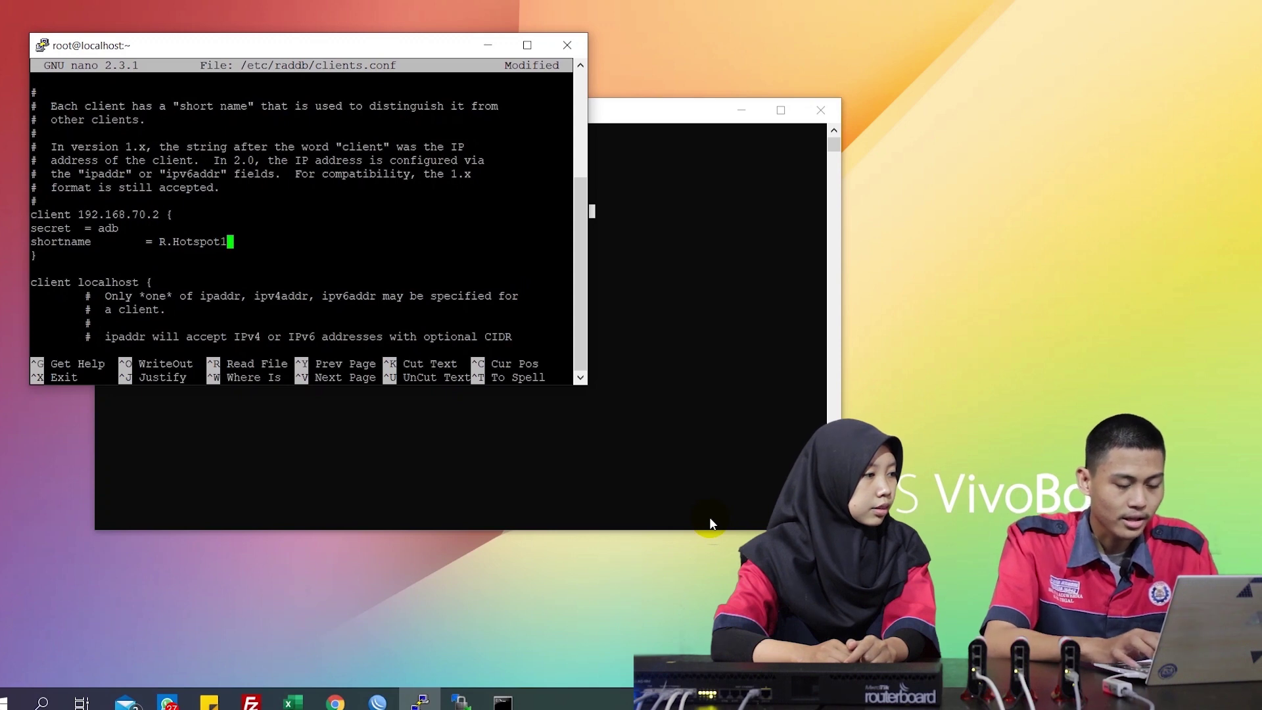
{"action": "key", "text": "ctrl+x"}
{"action": "key", "text": "y"}
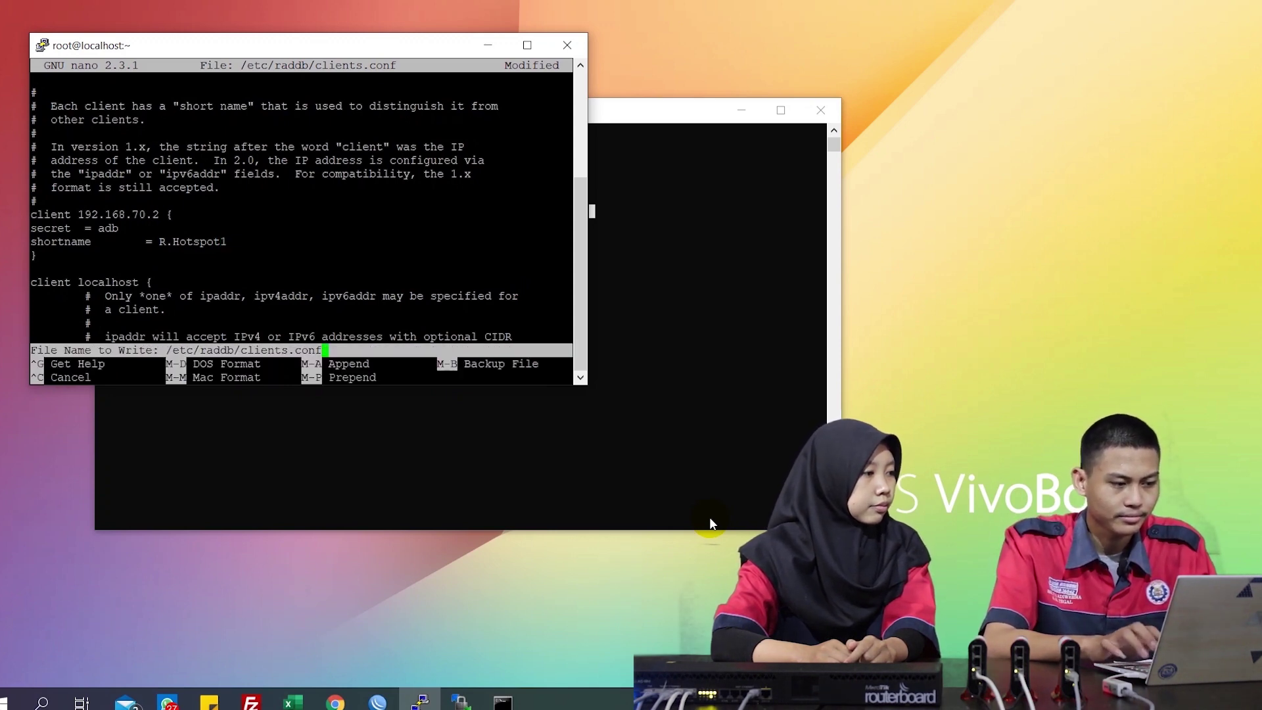
{"action": "key", "text": "Return"}
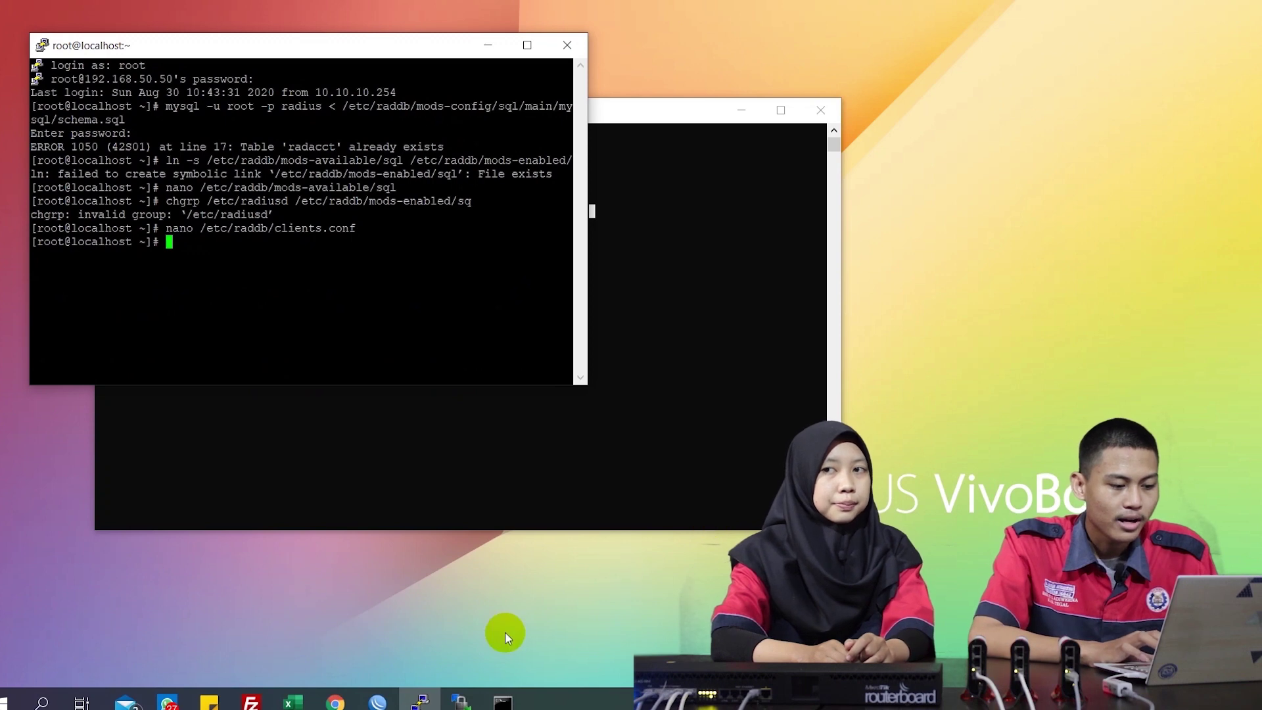
Load the Insert User page at 192.168.50.50/iuser in Chrome
{"action": "left_click", "coordinate": [343, 703]}
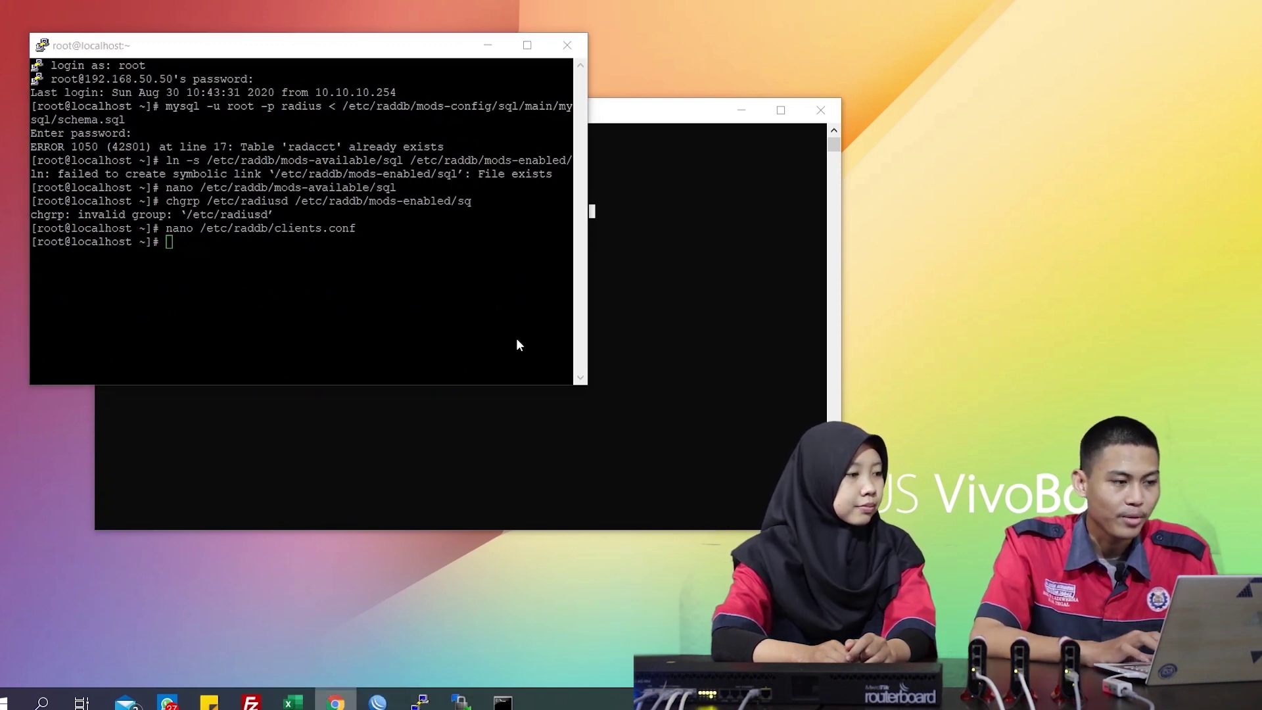
{"action": "type", "text": "192"}
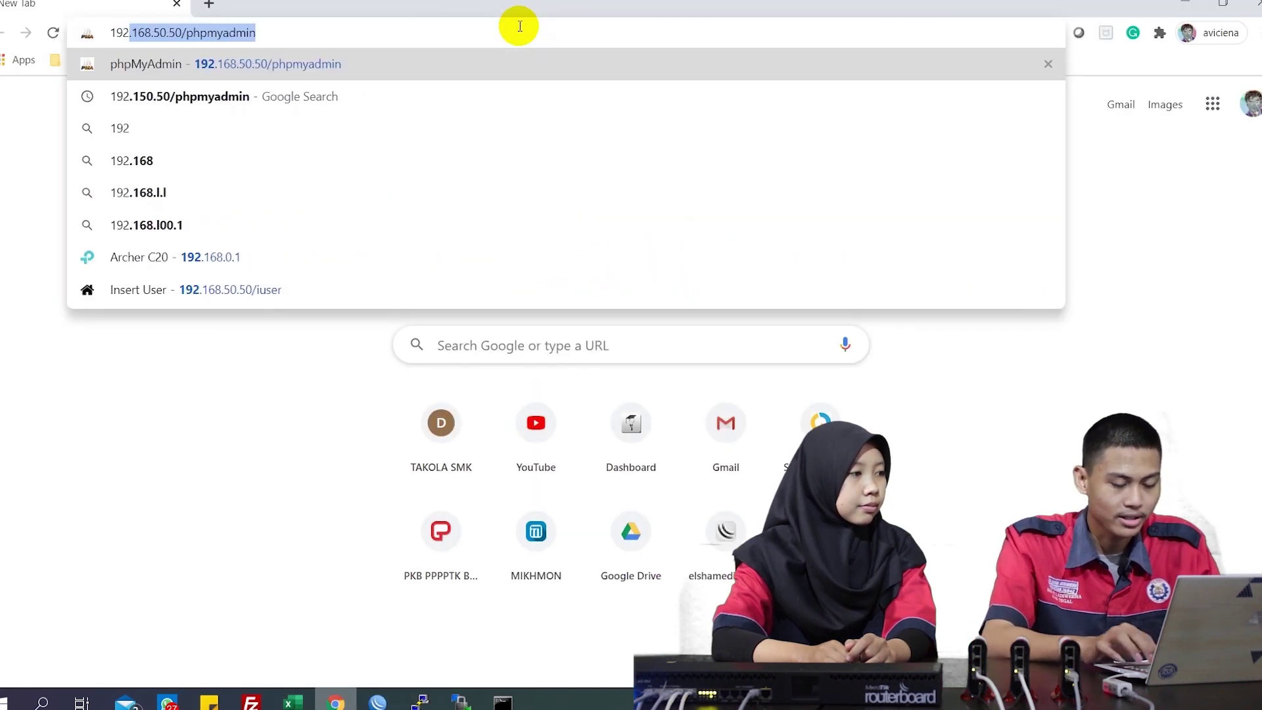
{"action": "type", "text": ".11"}
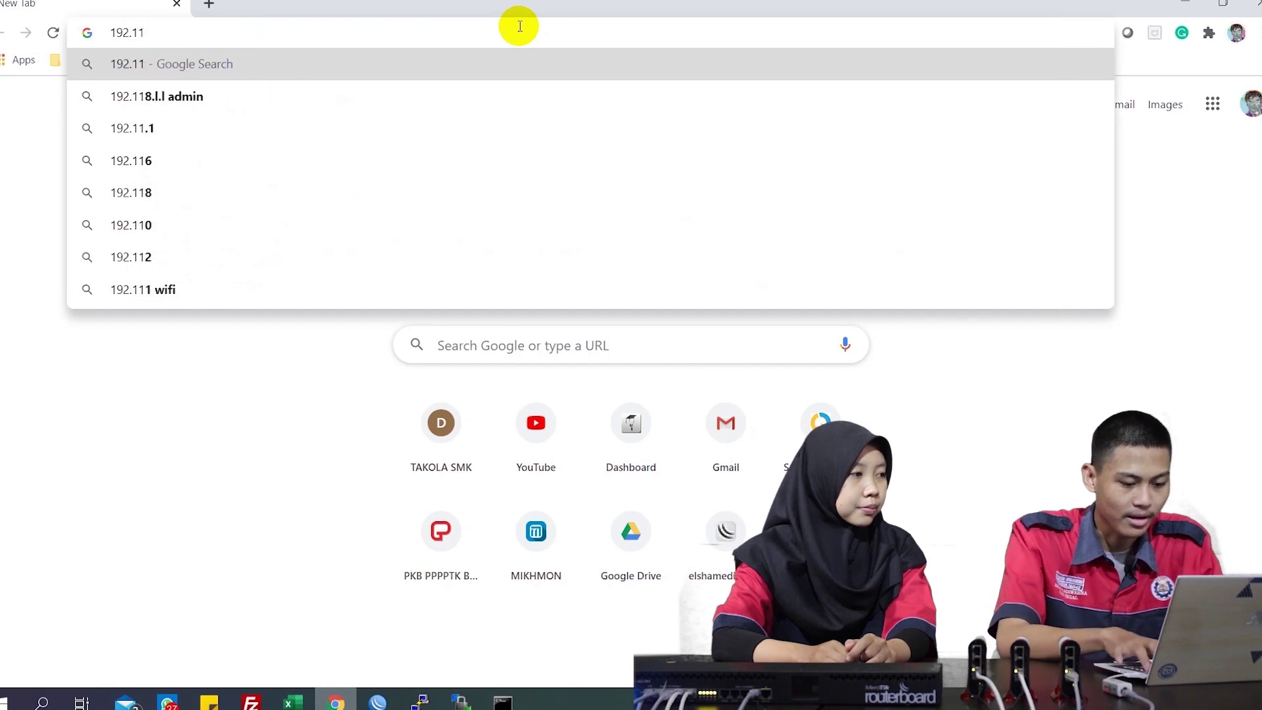
{"action": "key", "text": "BackSpace"}
{"action": "type", "text": "68.50.50"}
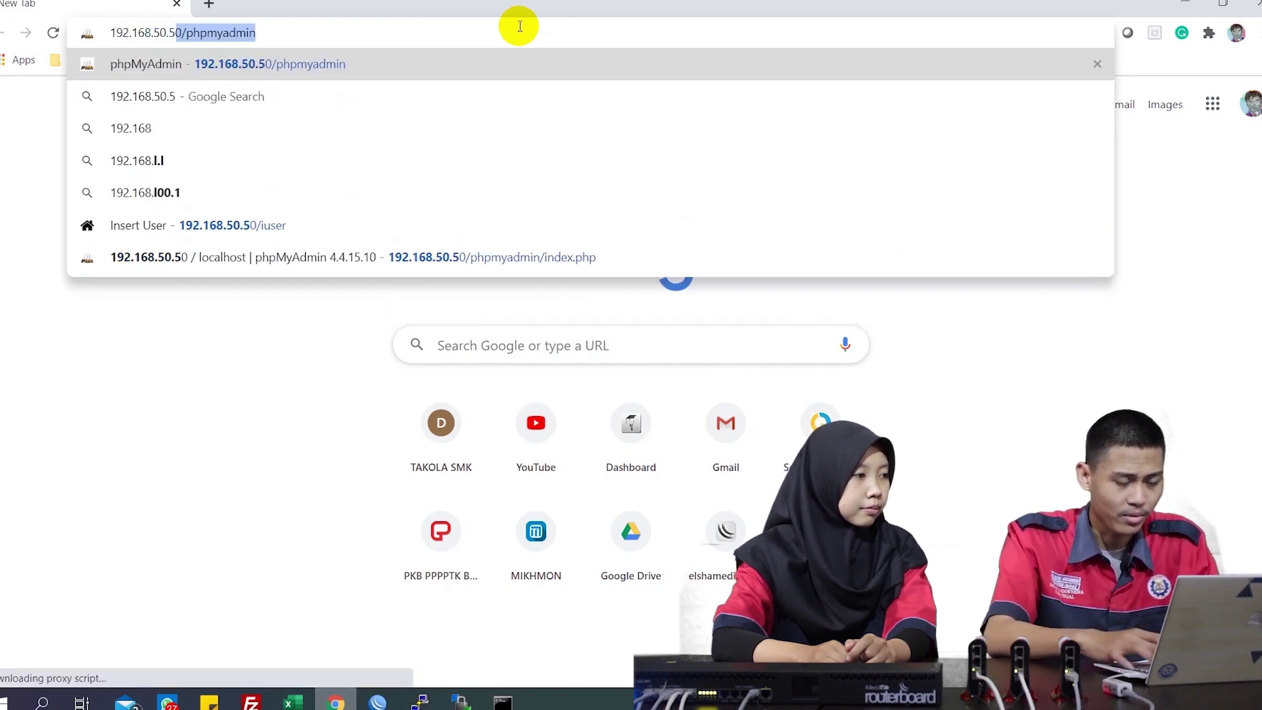
{"action": "type", "text": "/iuser"}
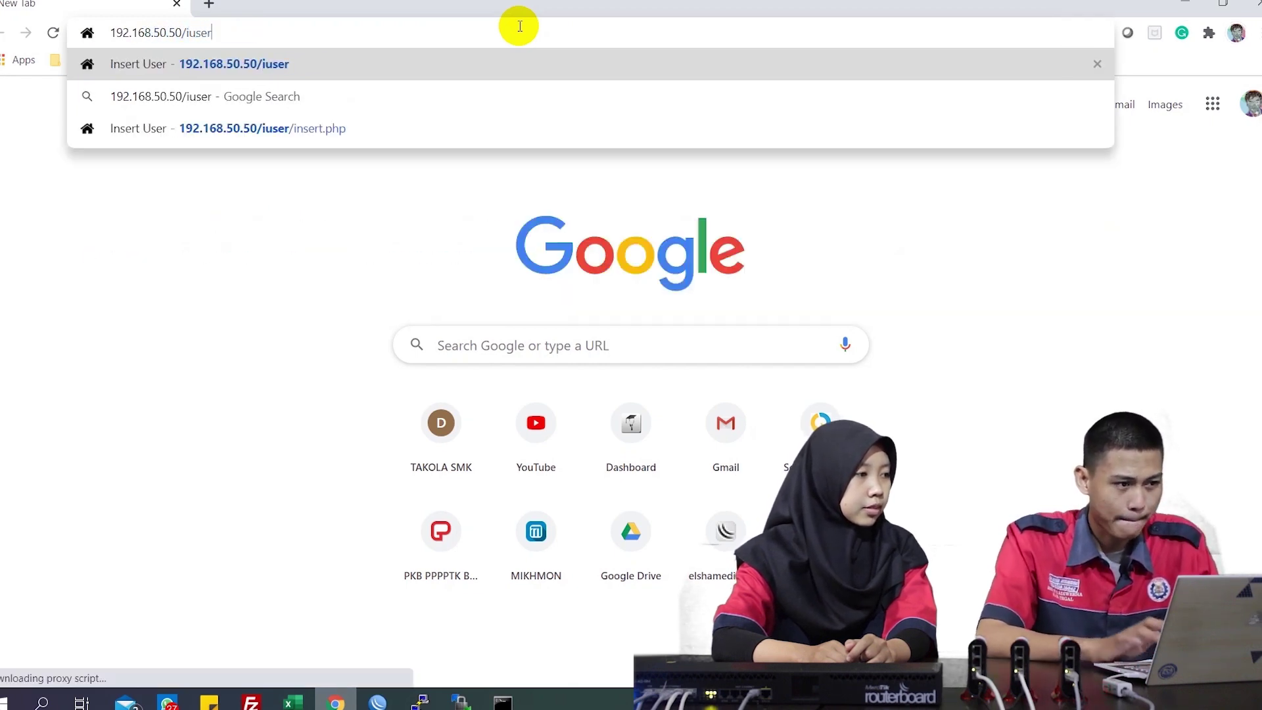
{"action": "key", "text": "Return"}
Register user adb with its password through the Insert User form
{"action": "left_click", "coordinate": [544, 306]}
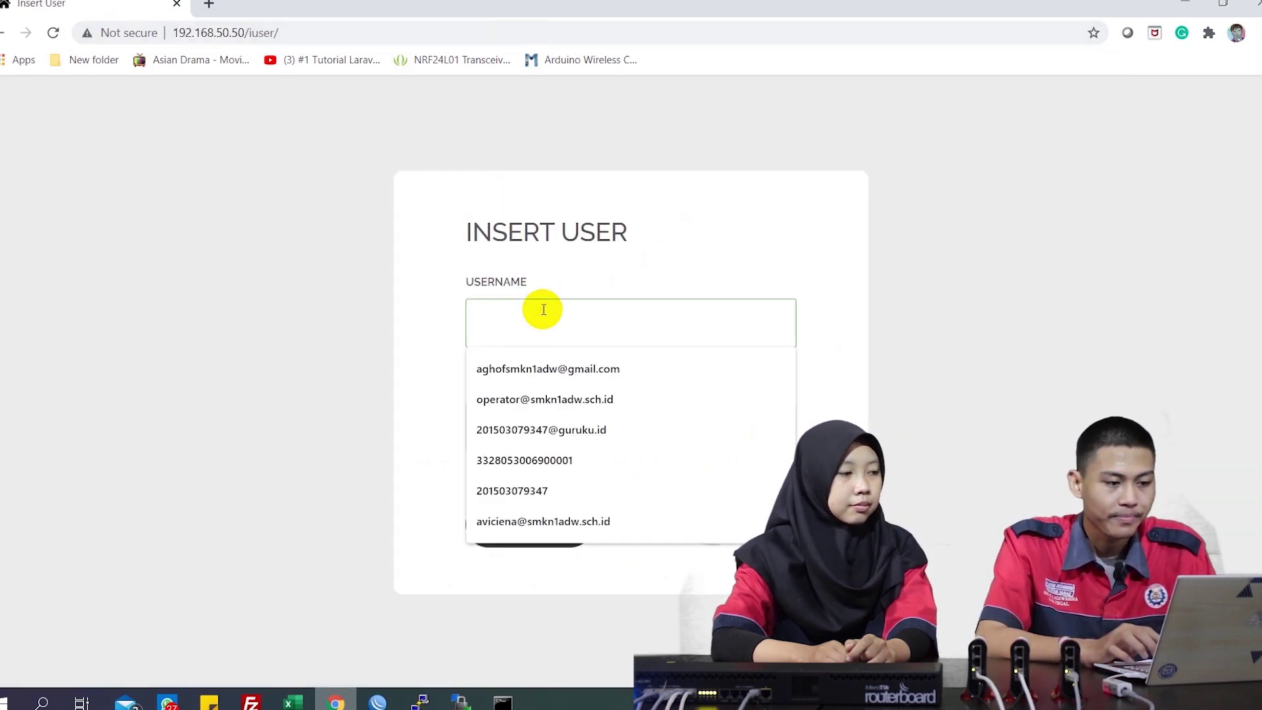
{"action": "type", "text": "adb"}
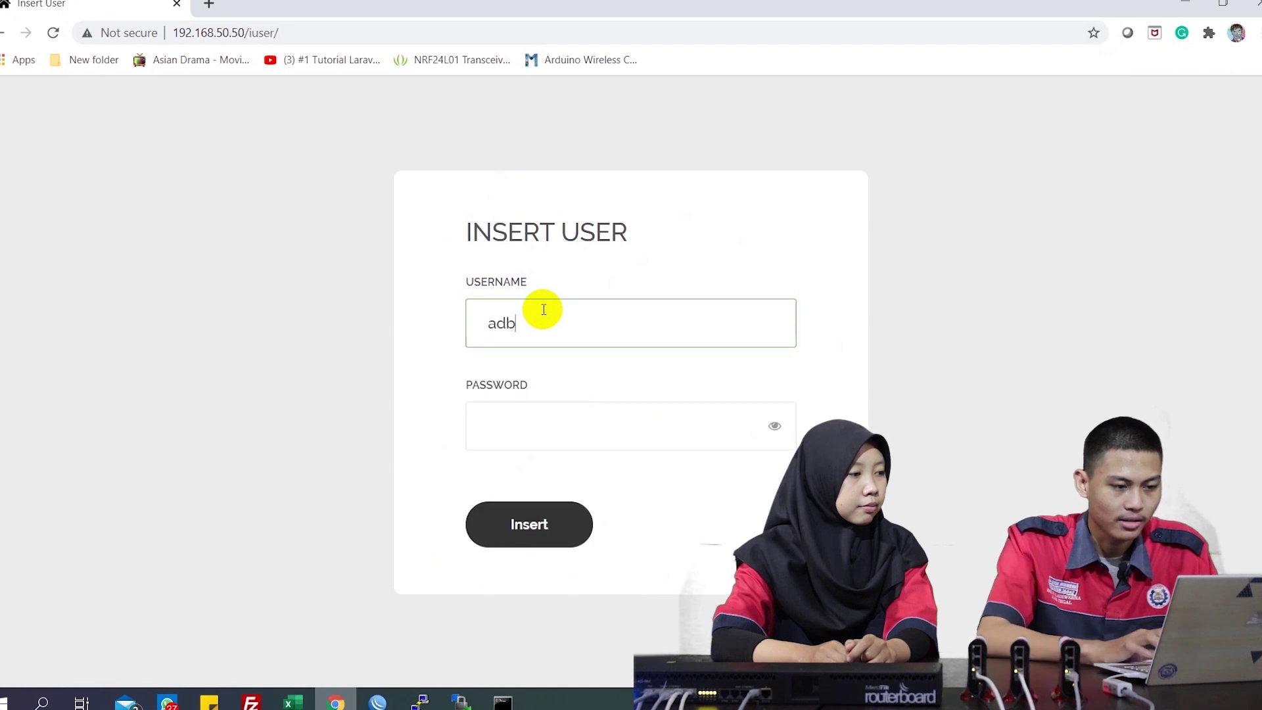
{"action": "left_click", "coordinate": [525, 426]}
{"action": "type", "text": "adb"}
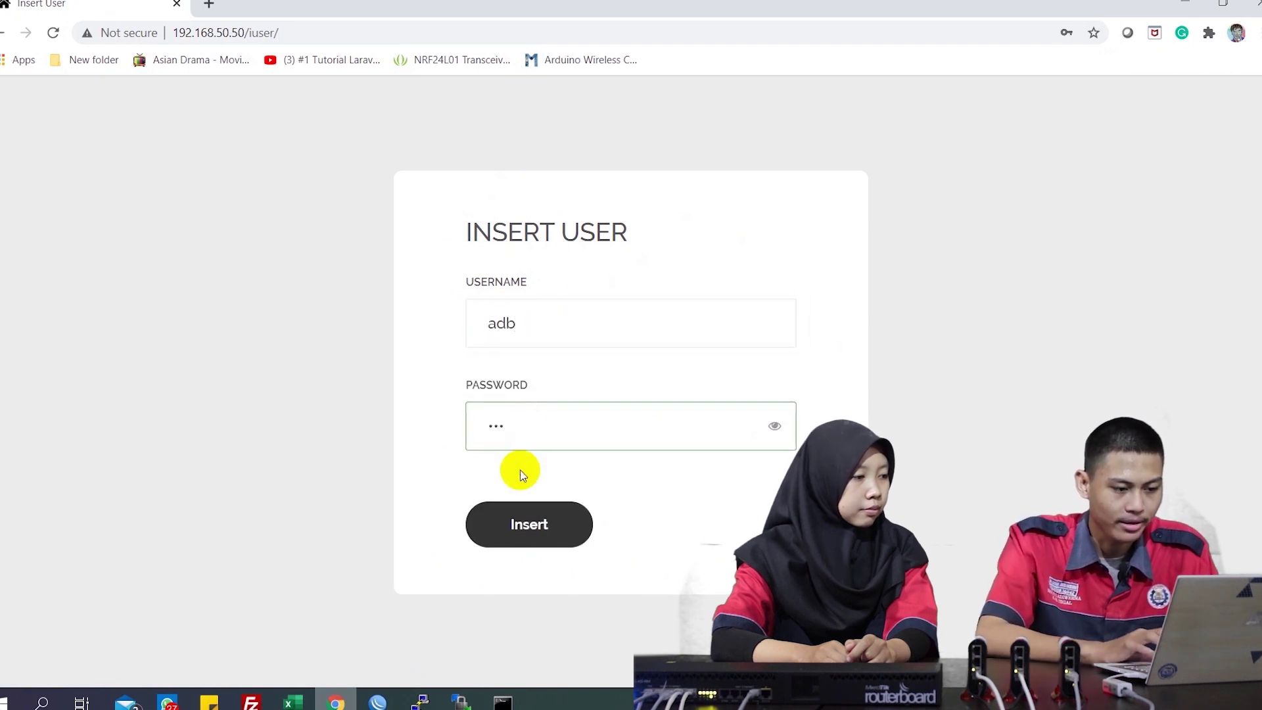
{"action": "left_click", "coordinate": [515, 506]}
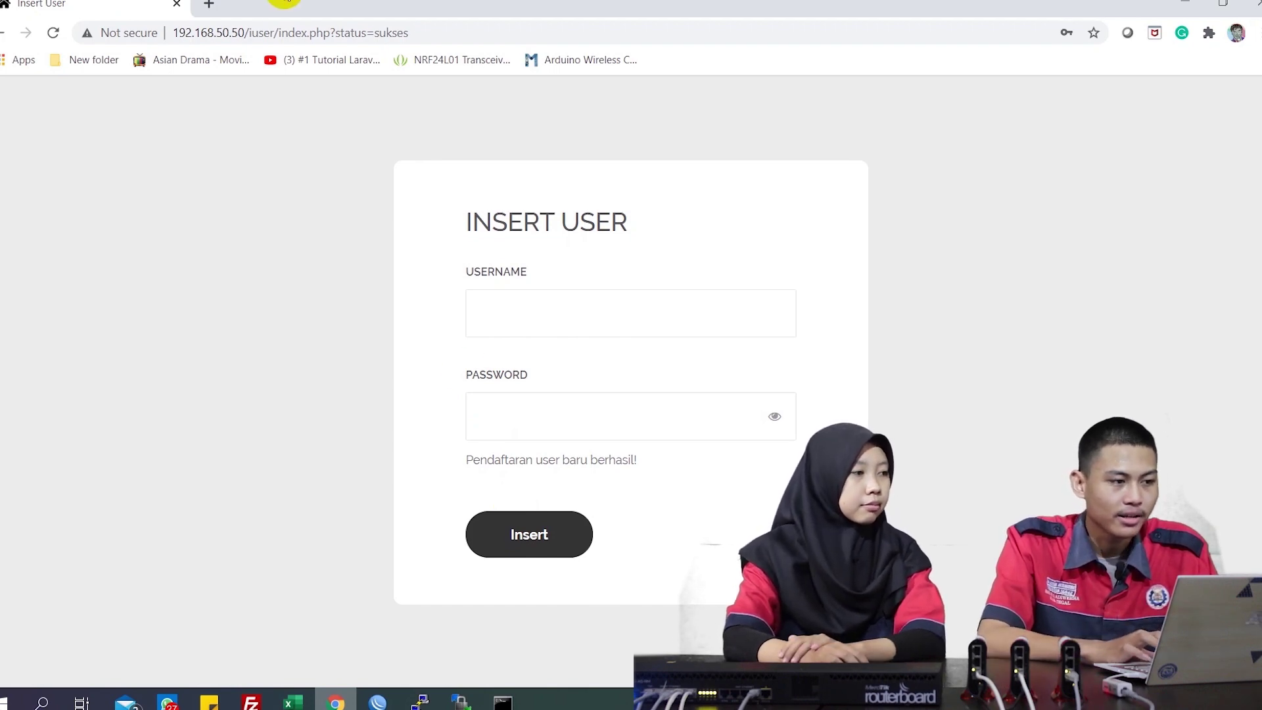
{"action": "left_click", "coordinate": [209, 4]}
Log in to phpMyAdmin at 192.168.50.50 and view the radius database's radcheck table
{"action": "type", "text": "192"}
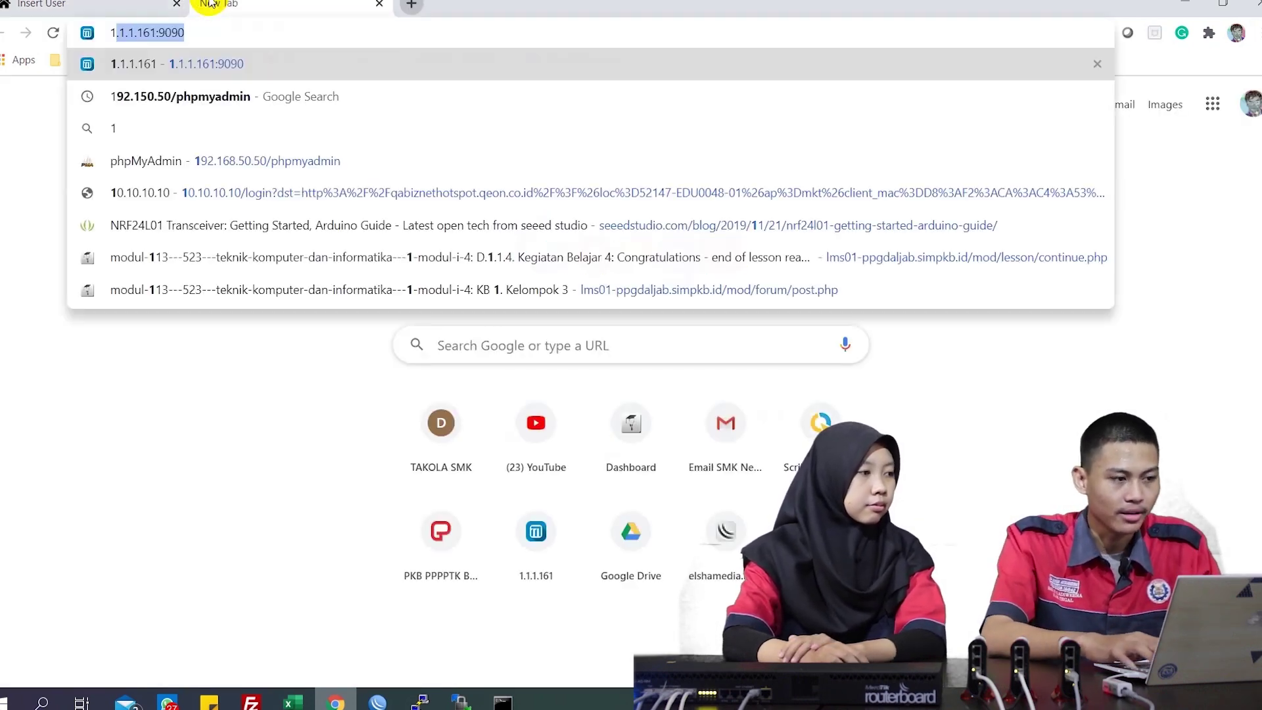
{"action": "type", "text": ".168.5"}
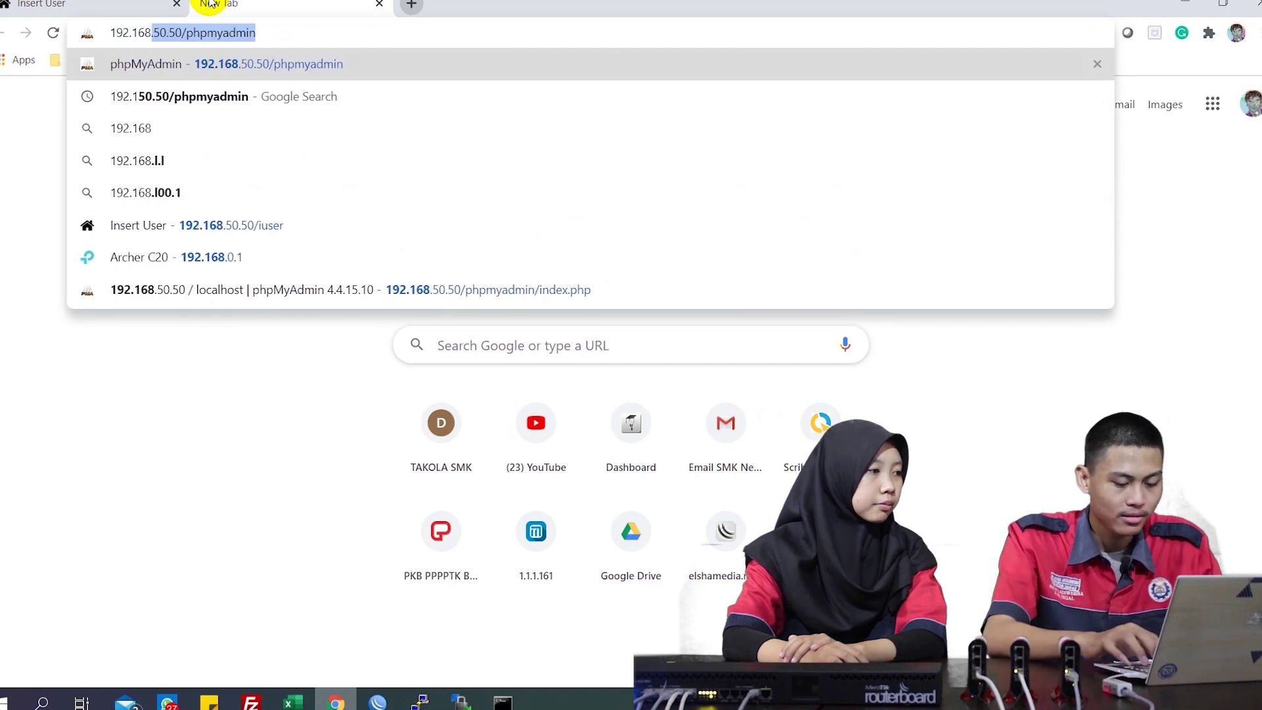
{"action": "type", "text": "0.50"}
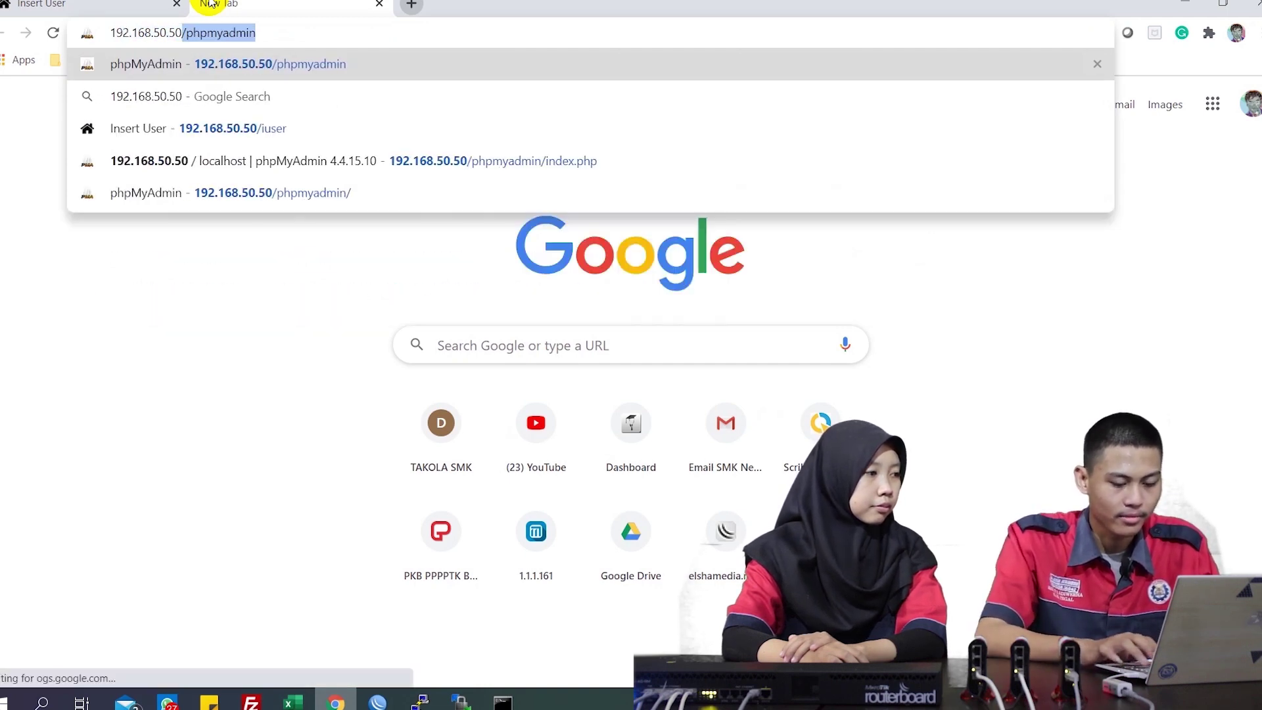
{"action": "type", "text": "/phpmyadmin"}
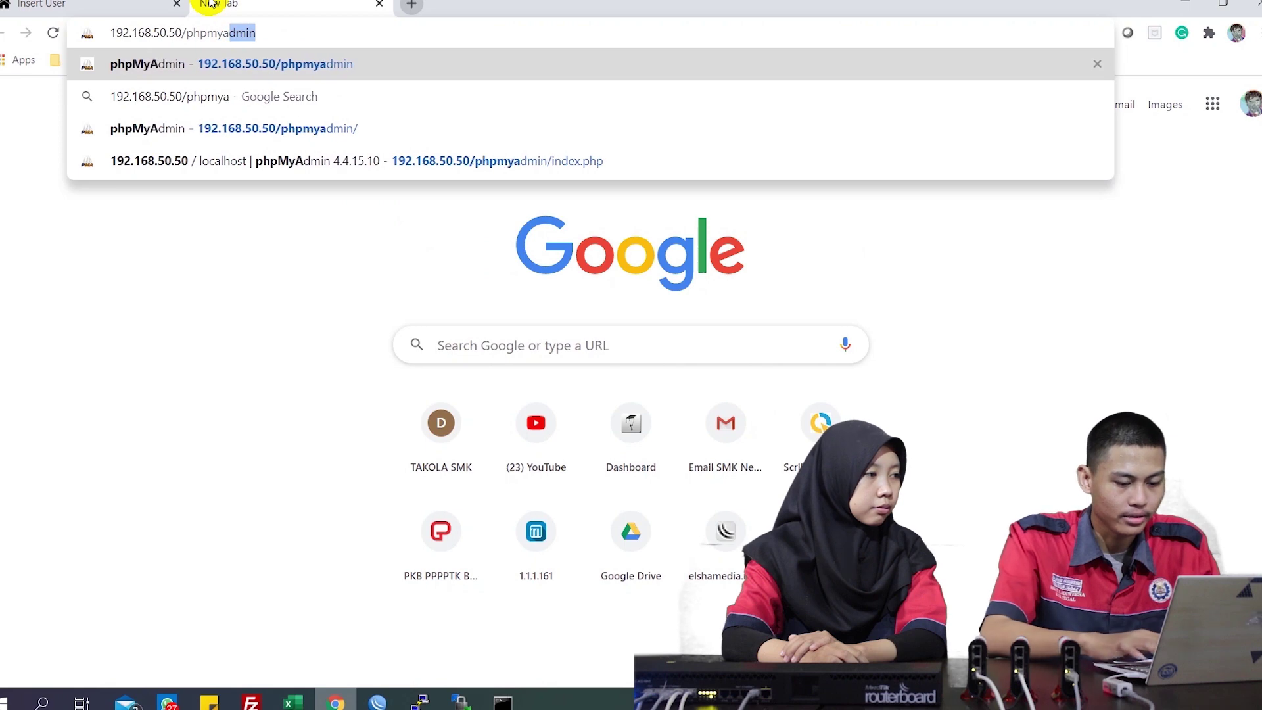
{"action": "key", "text": "Return"}
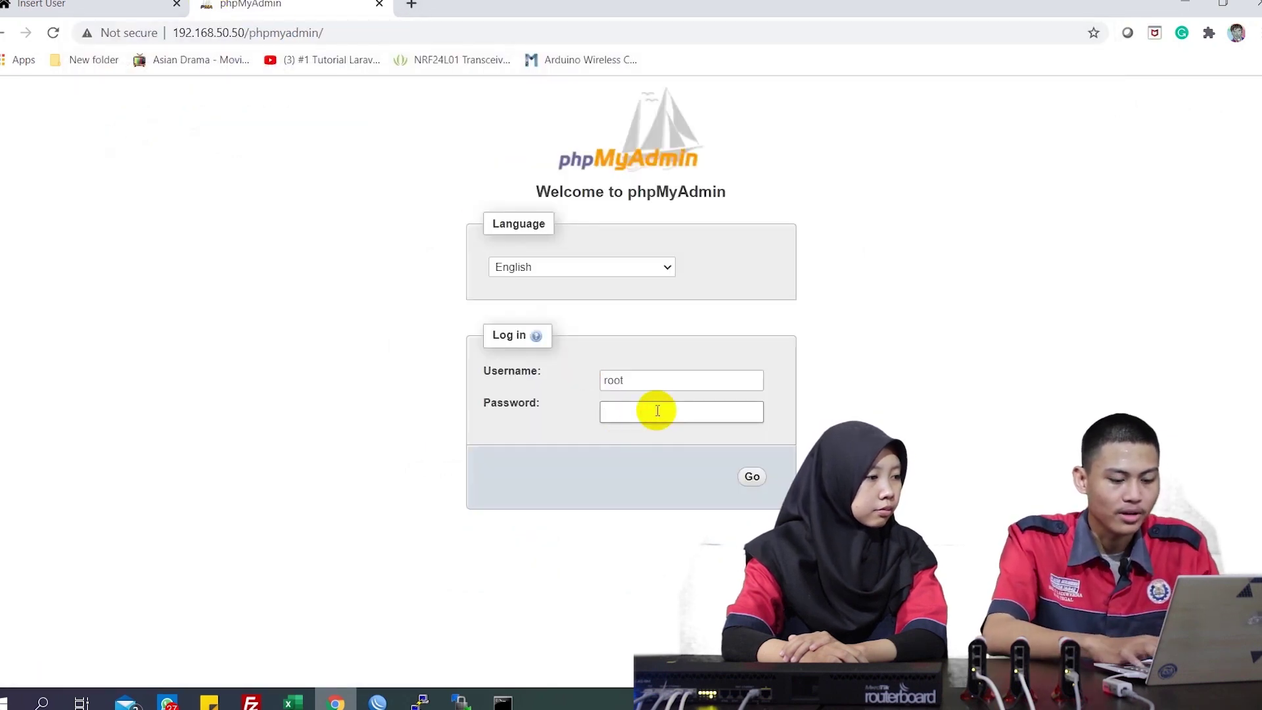
{"action": "key", "text": "Return"}
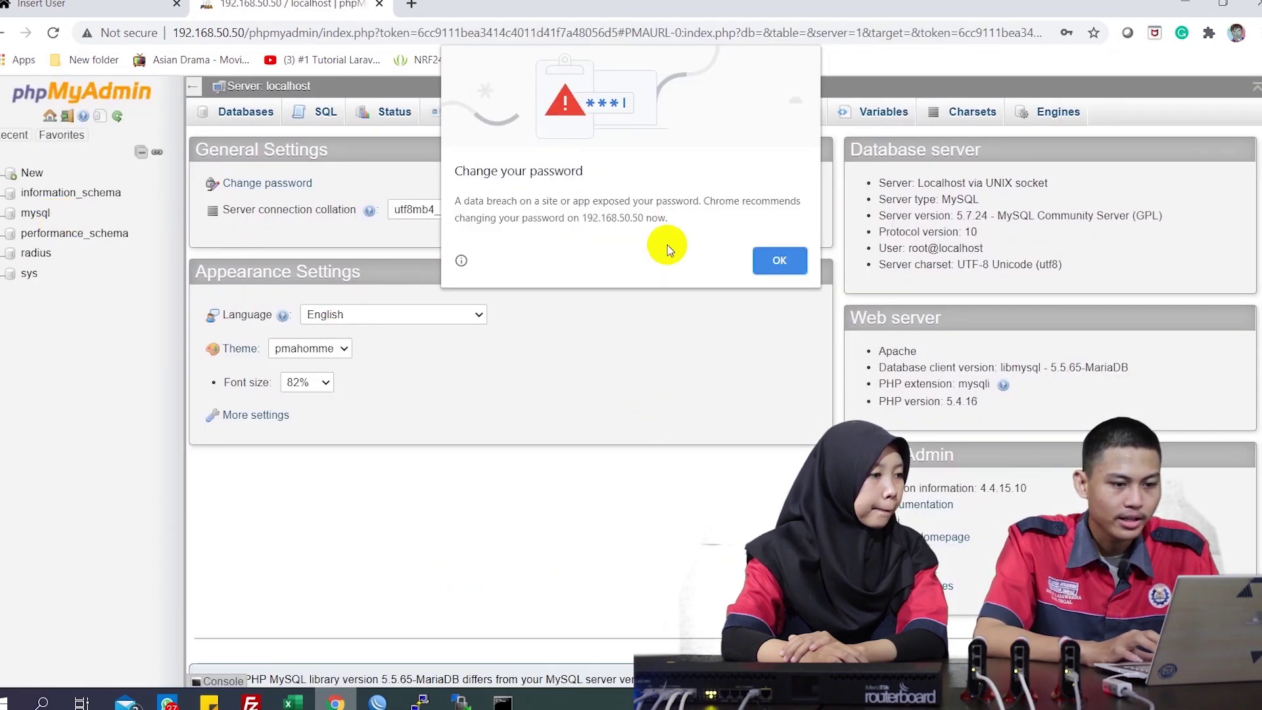
{"action": "left_click", "coordinate": [783, 260]}
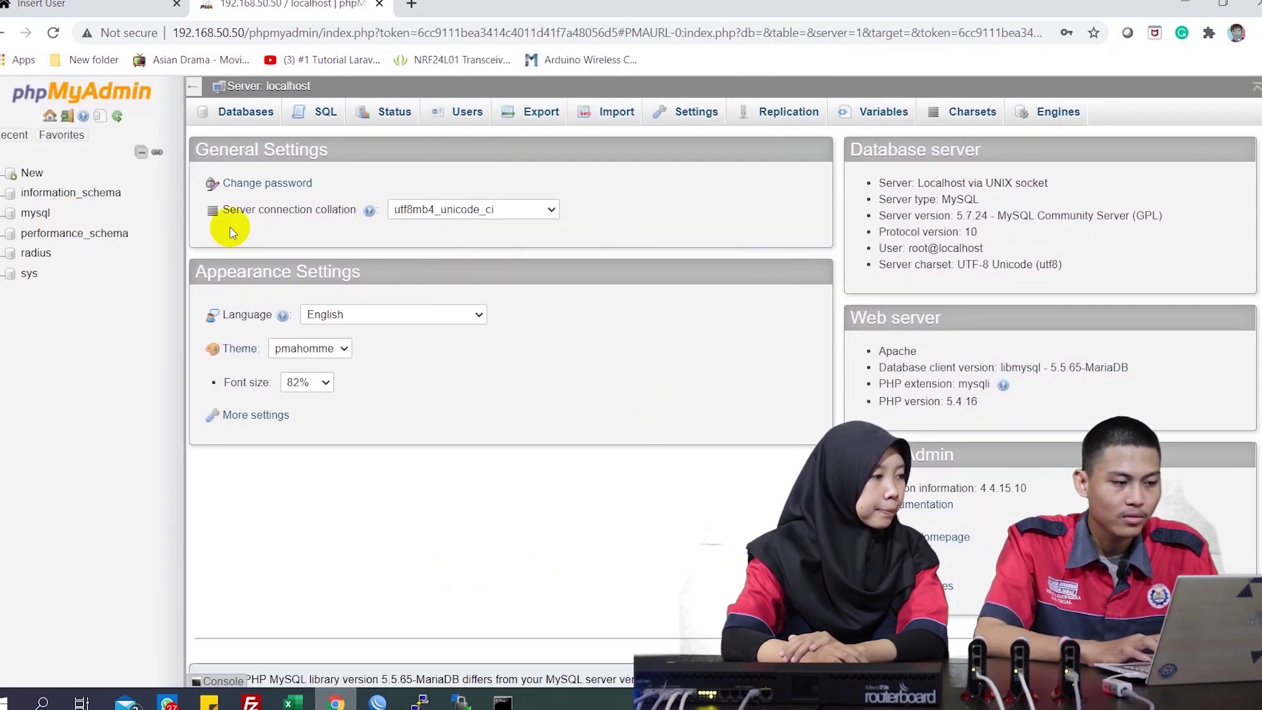
{"action": "left_click", "coordinate": [36, 253]}
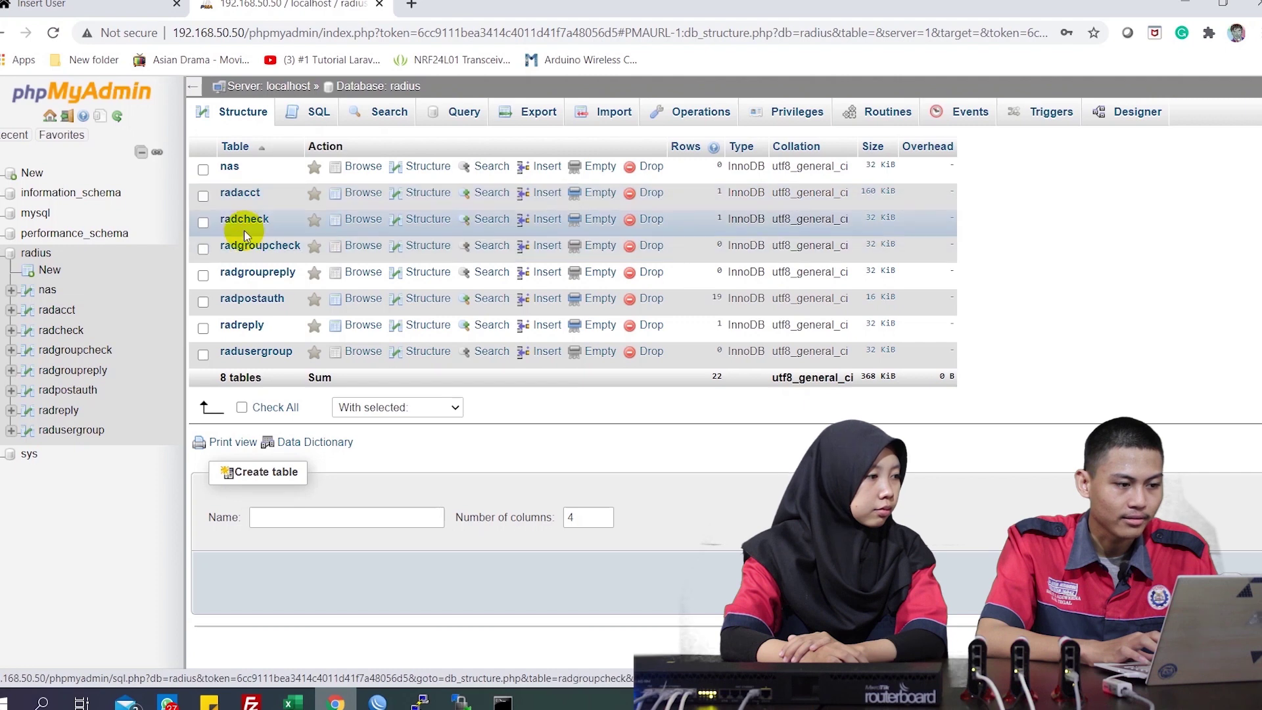
{"action": "left_click", "coordinate": [245, 227]}
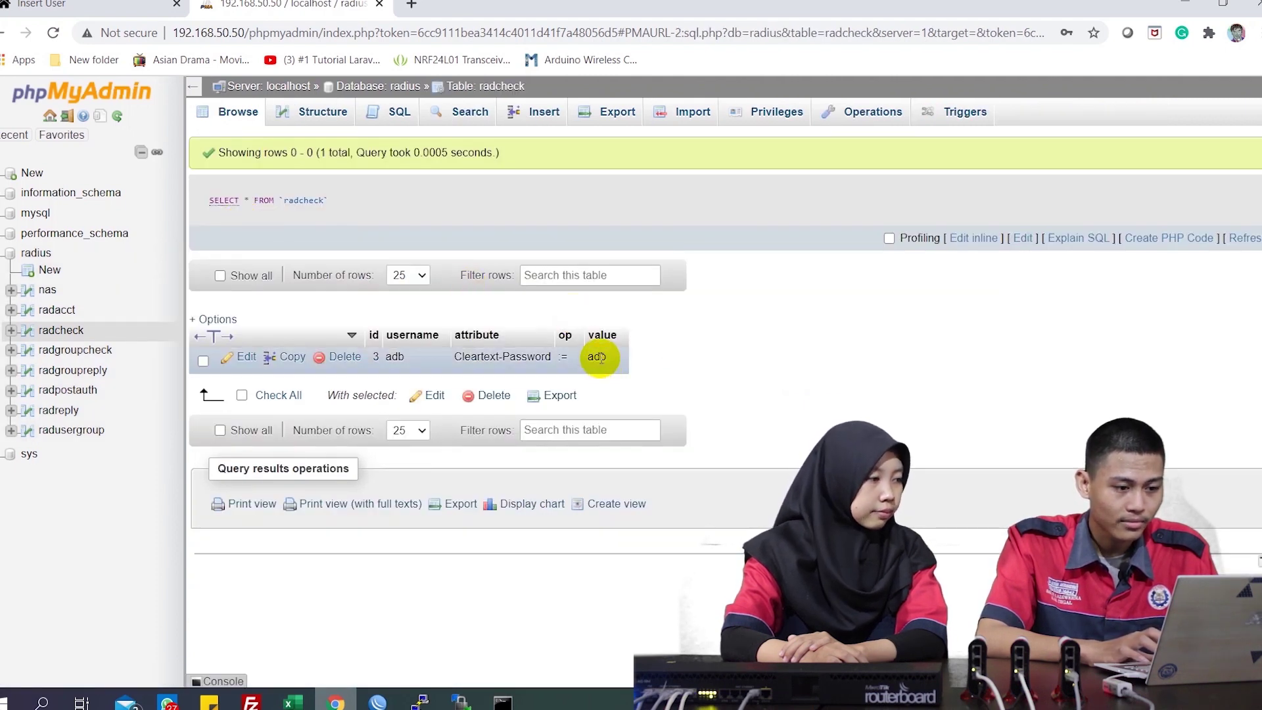
{"action": "left_click", "coordinate": [424, 703]}
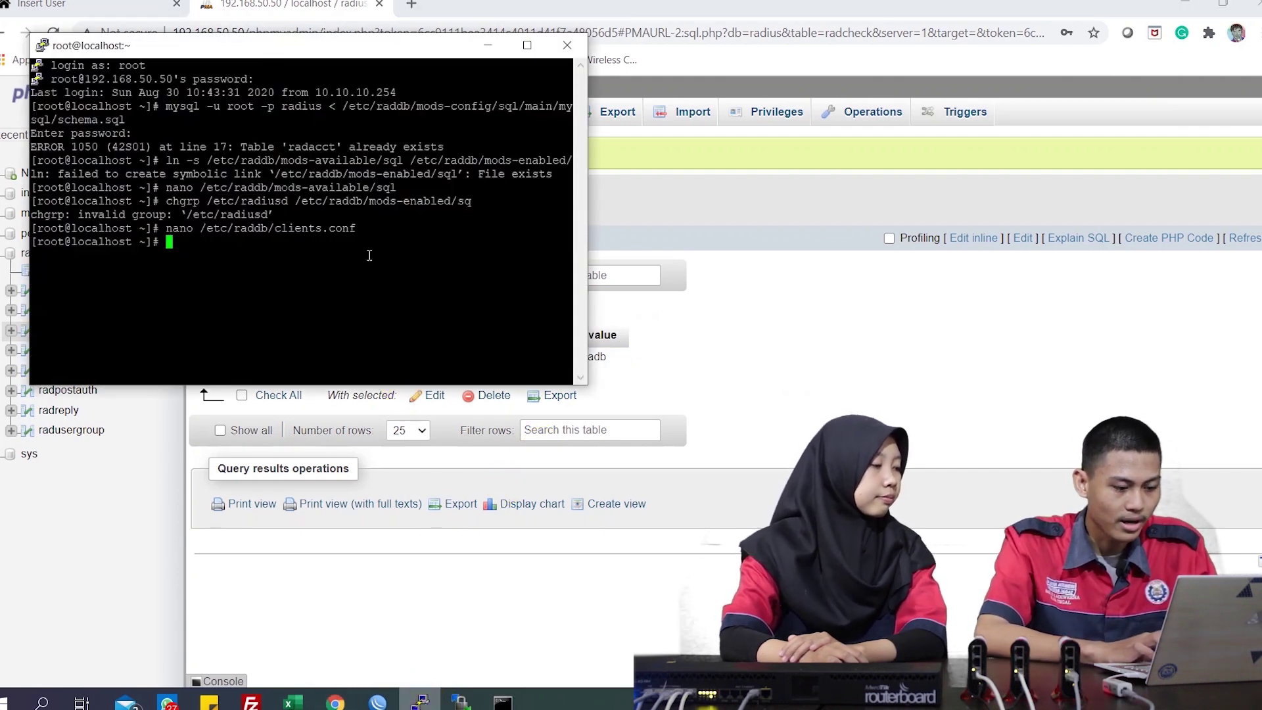
Run radtest for user adb against localhost port 1812 with the RADIUS test secret
{"action": "type", "text": "radtest "}
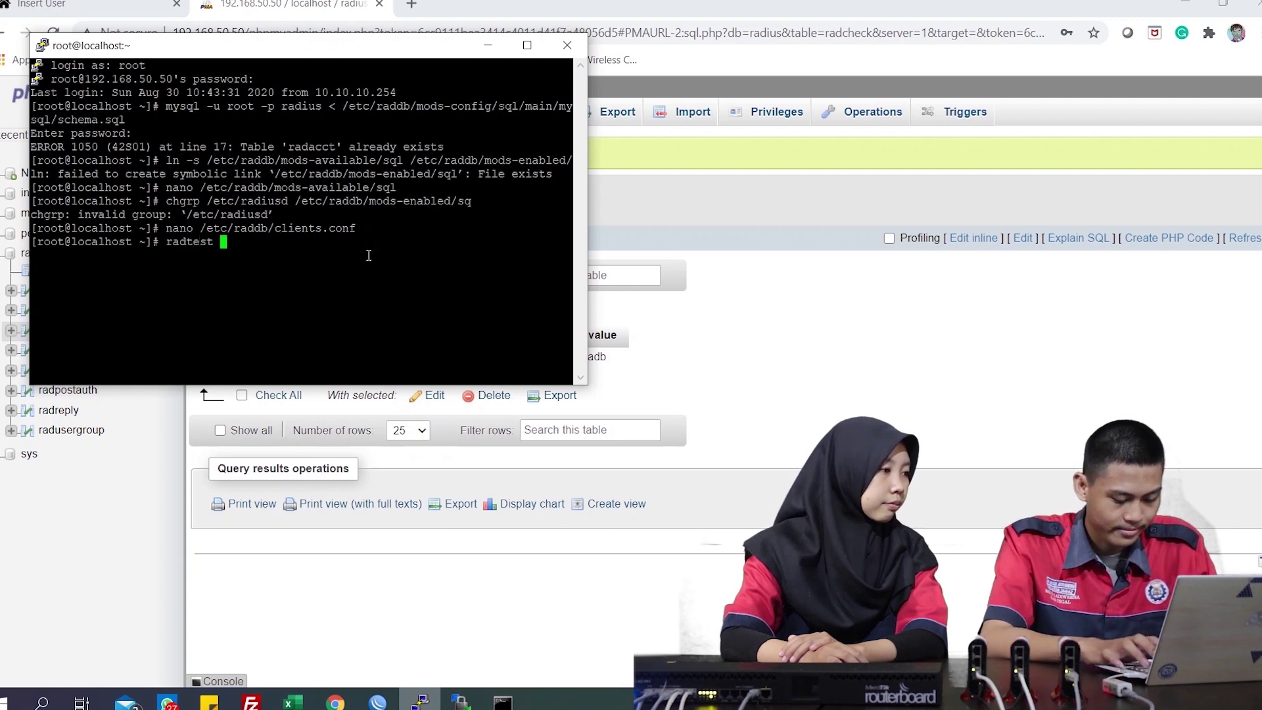
{"action": "type", "text": "ad"}
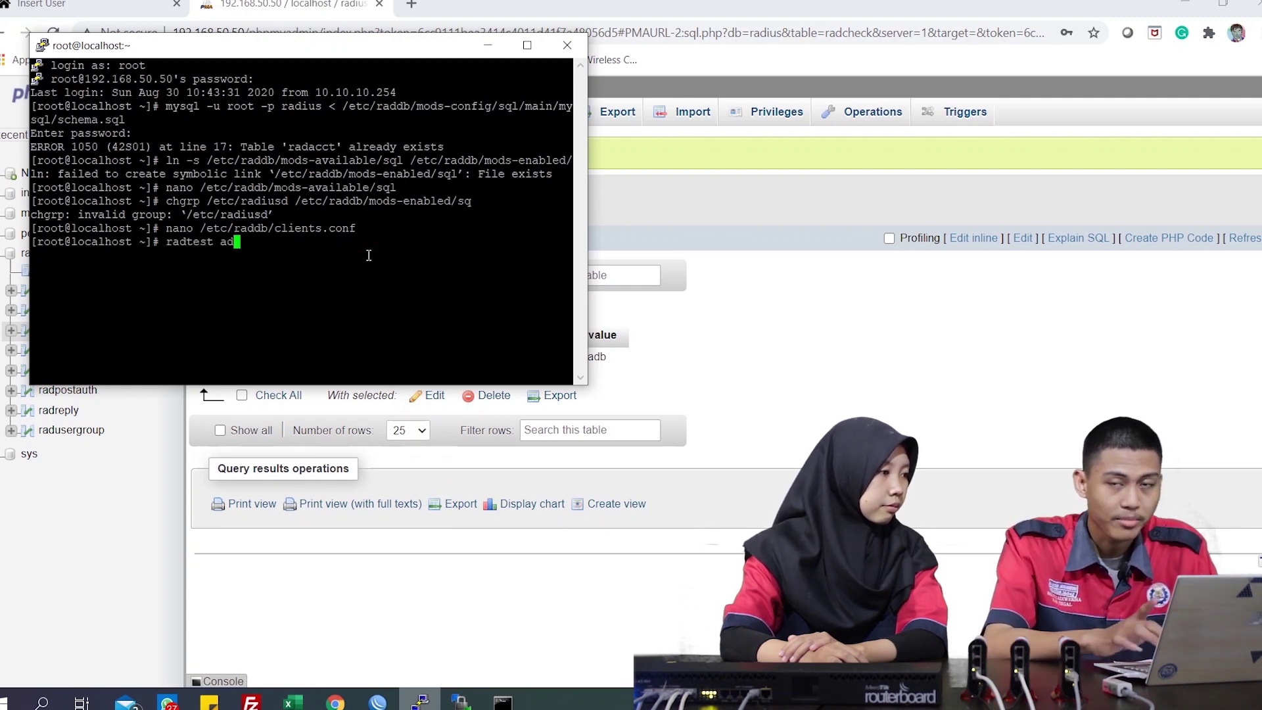
{"action": "type", "text": "b "}
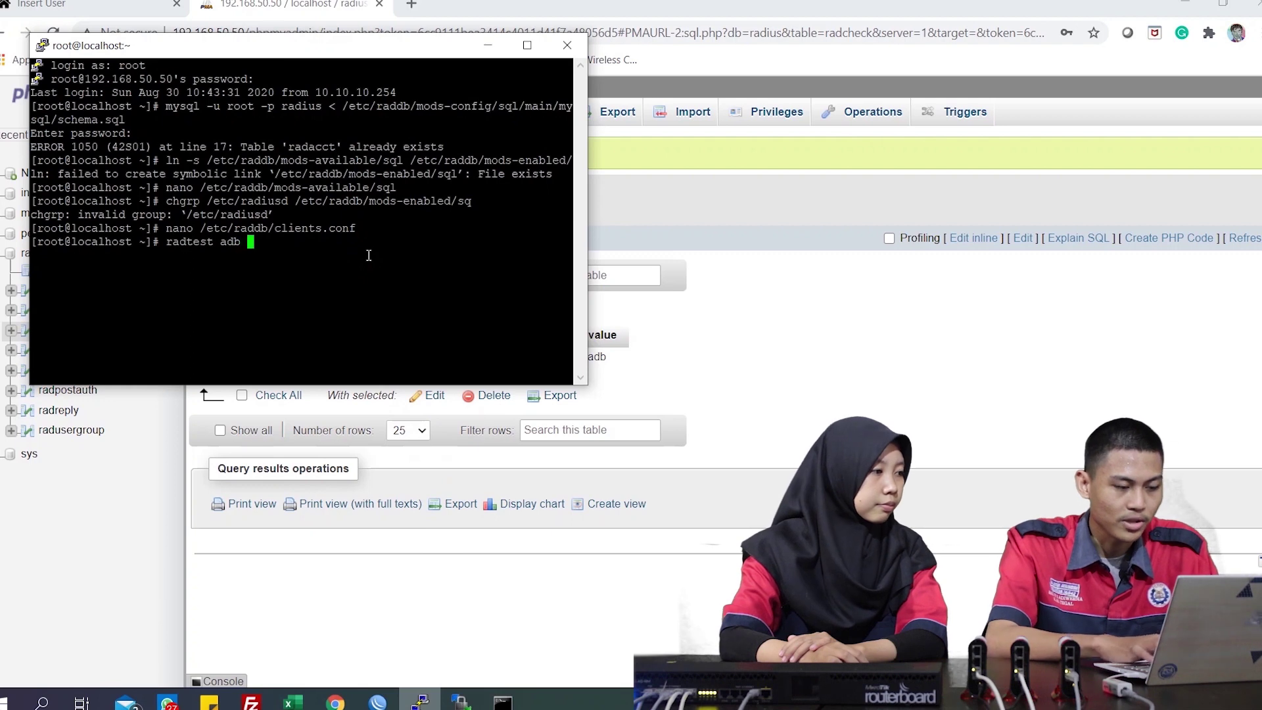
{"action": "type", "text": "adb l"}
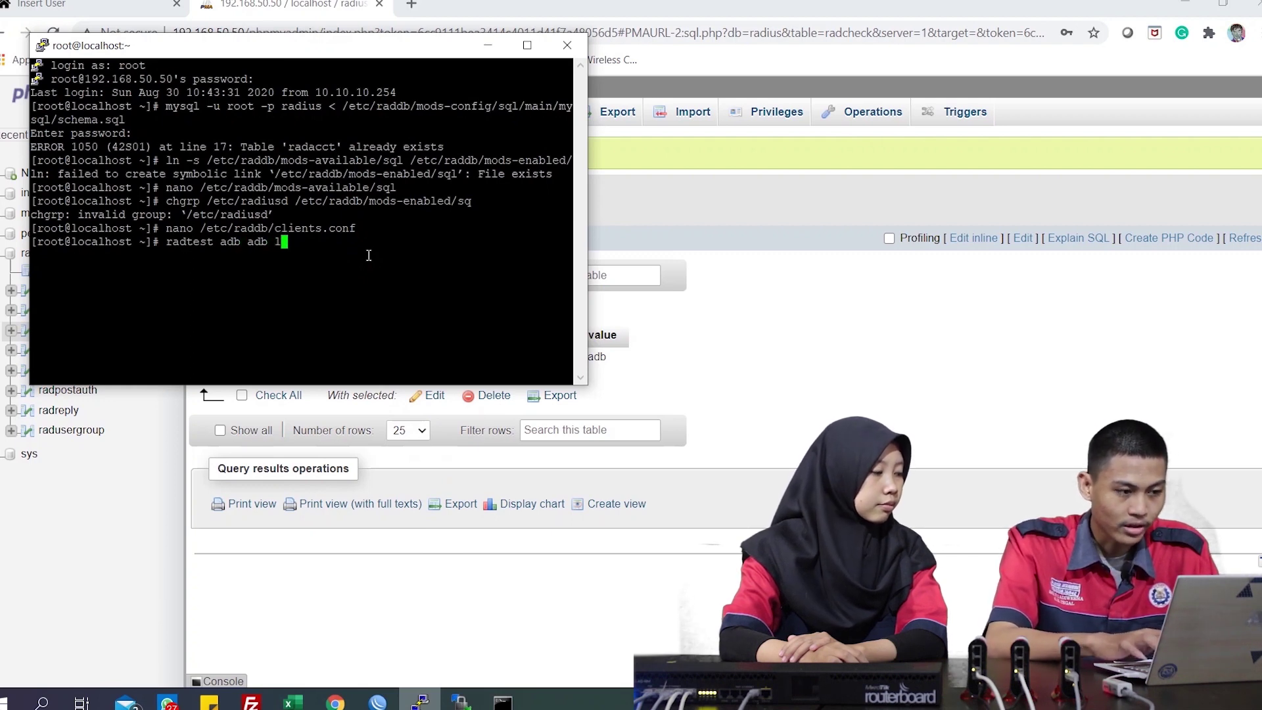
{"action": "type", "text": "ocalhost"}
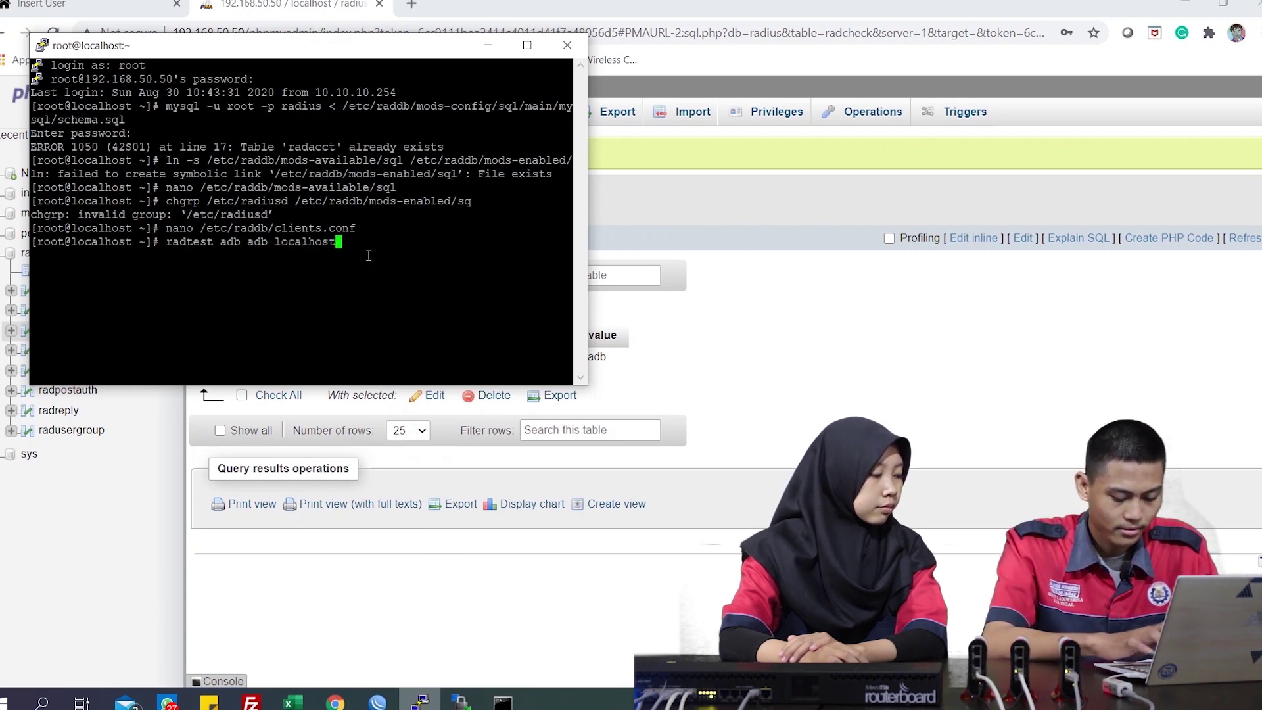
{"action": "type", "text": " 1812"}
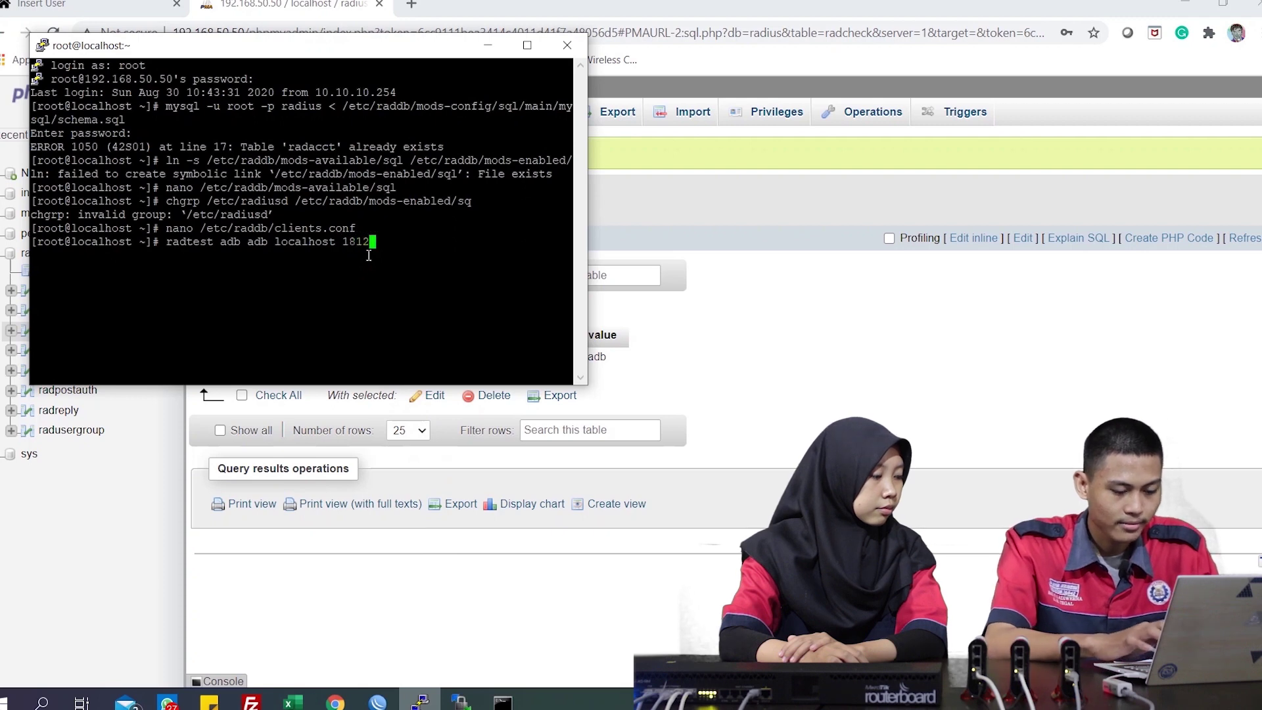
{"action": "type", "text": " test"}
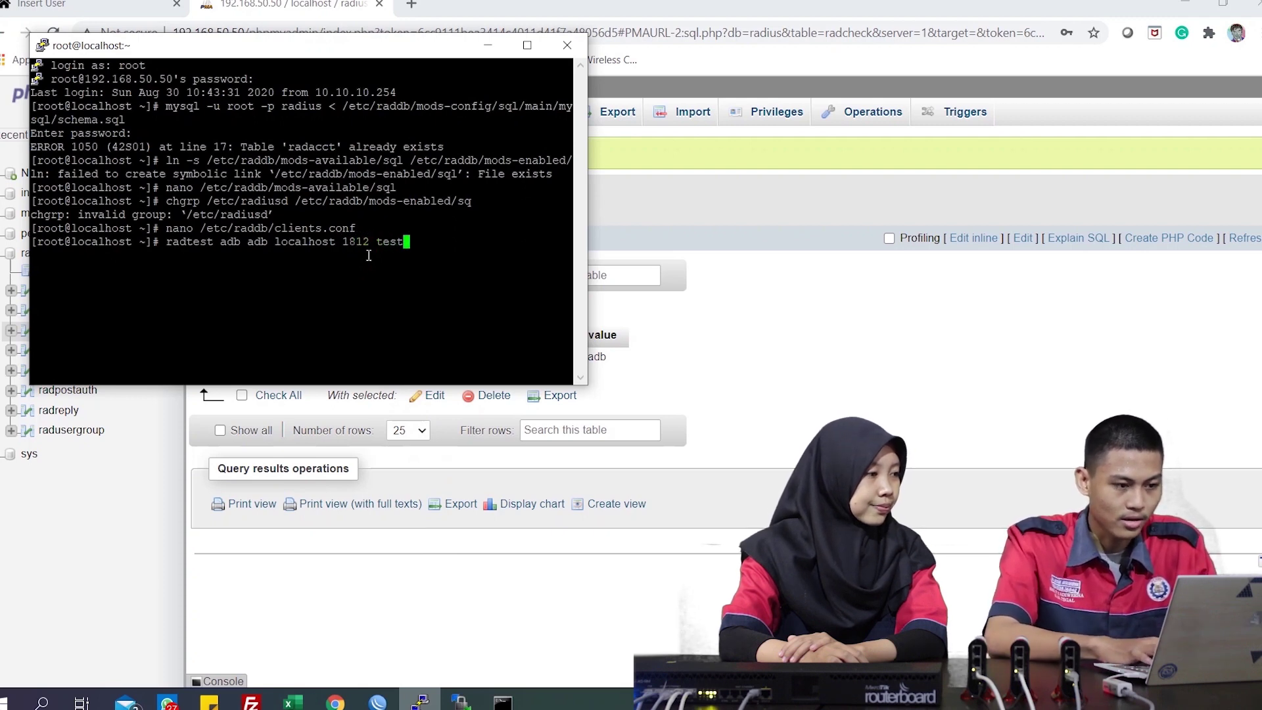
{"action": "type", "text": "ing123"}
{"action": "key", "text": "Return"}
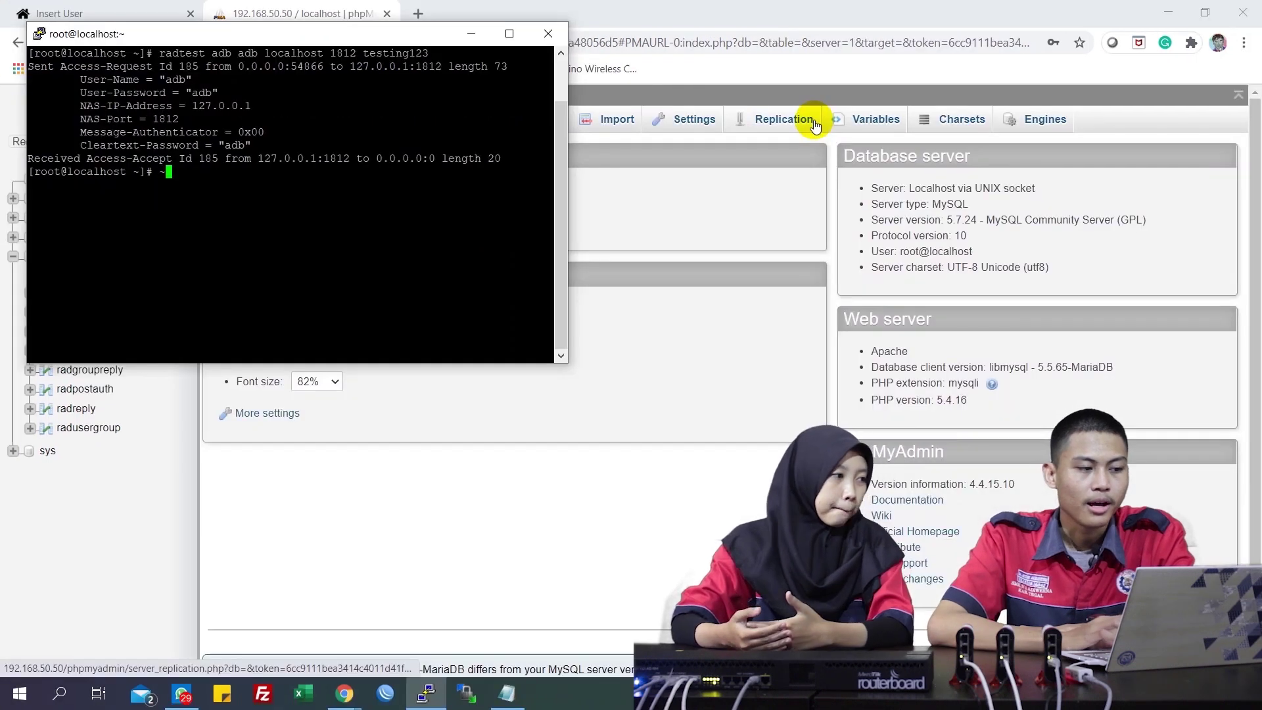
Minimize Chrome, dismiss PuTTY's connection error, and bring the WinBox login window forward
{"action": "left_click", "coordinate": [1166, 10]}
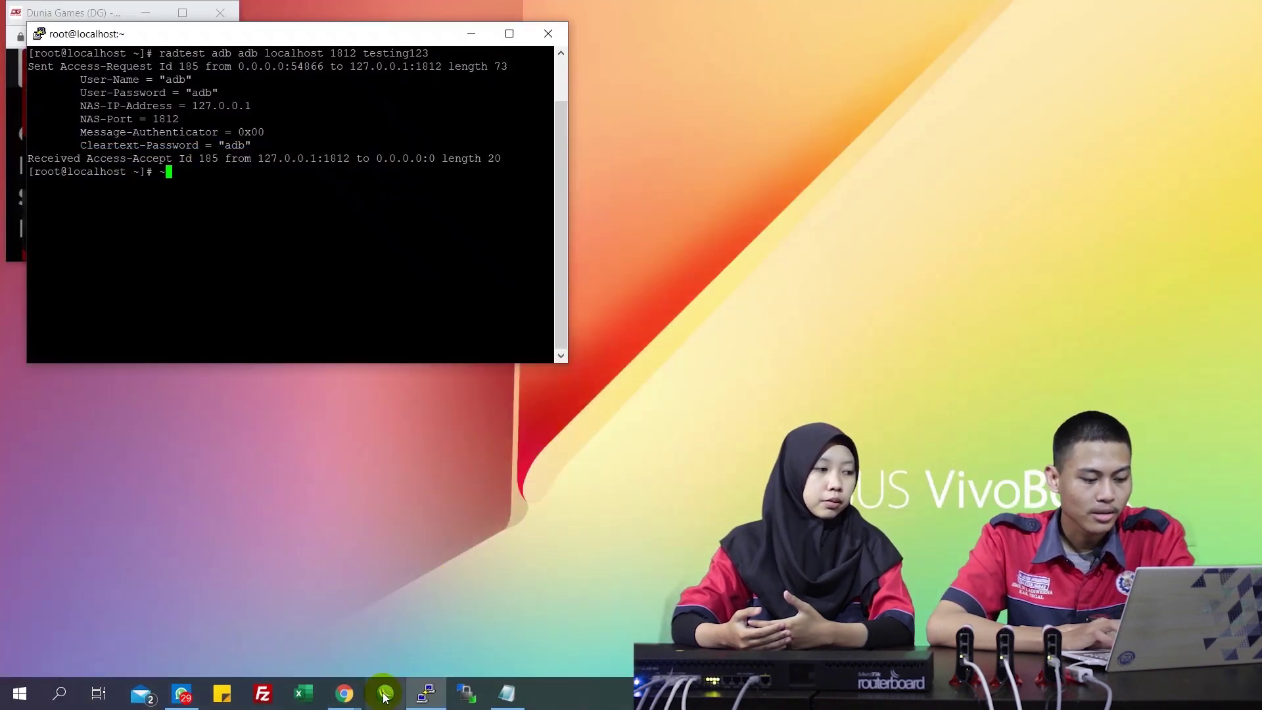
{"action": "left_click", "coordinate": [385, 694]}
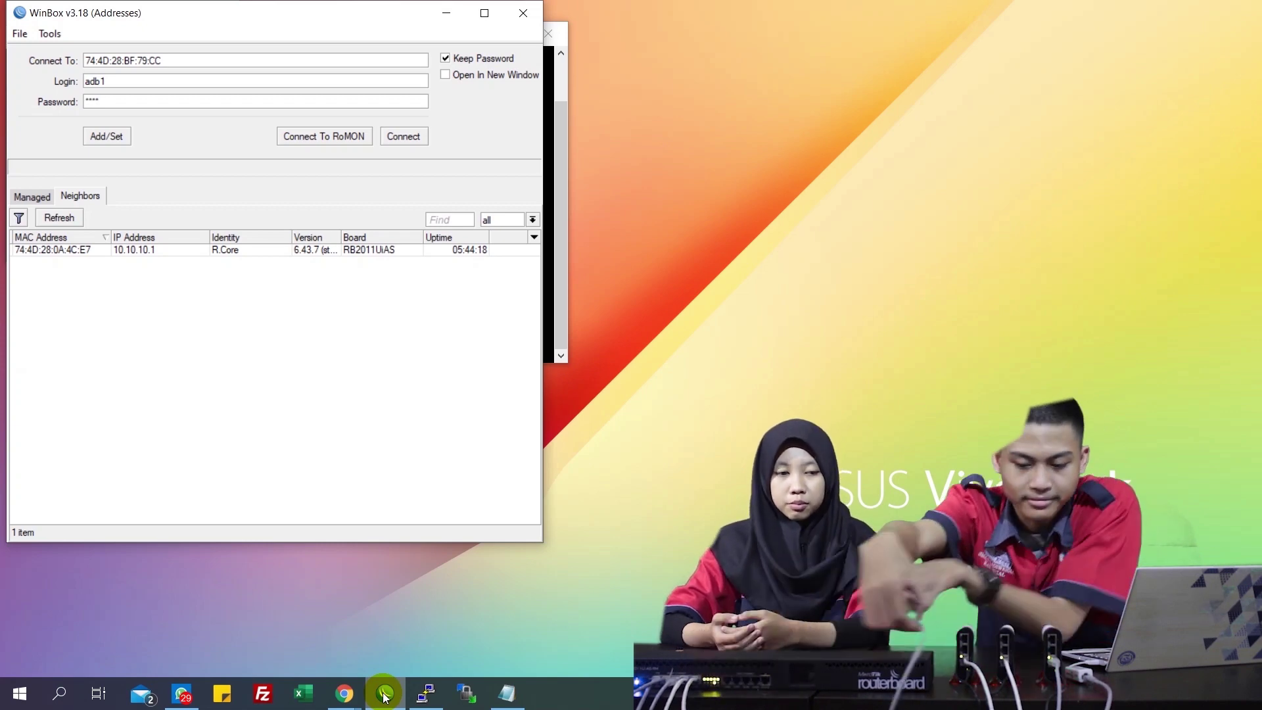
{"action": "left_click", "coordinate": [385, 695]}
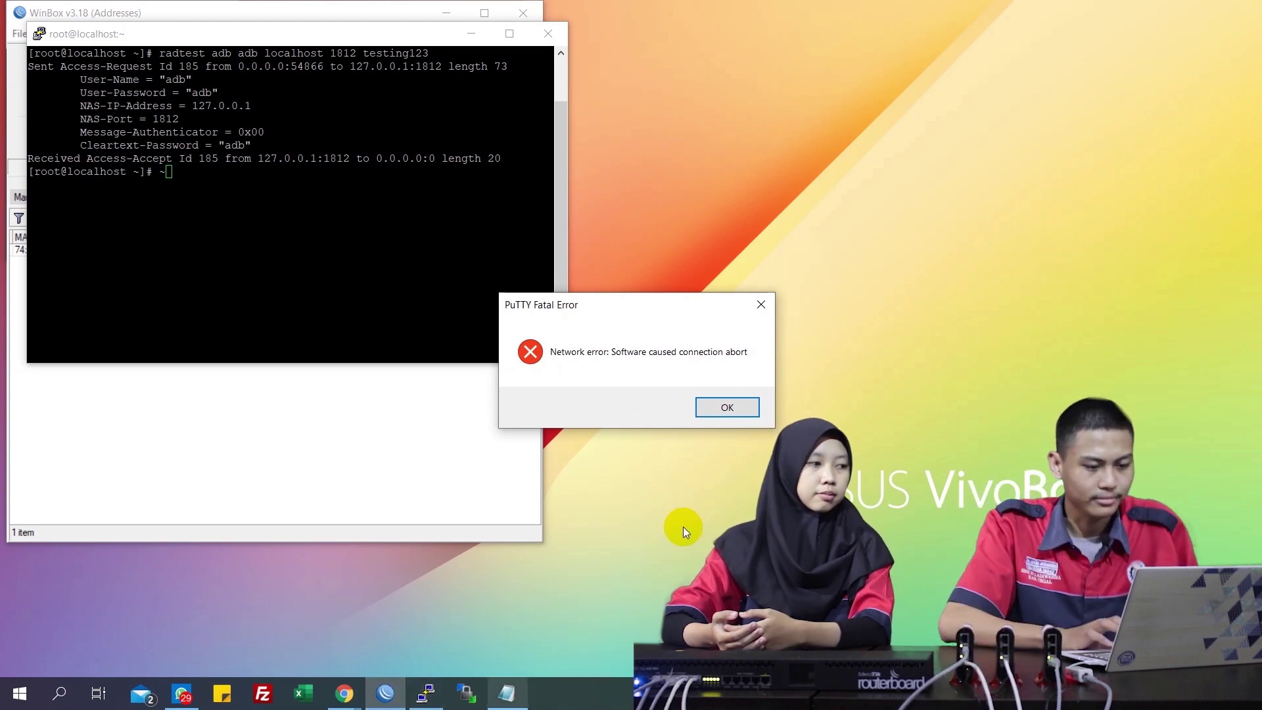
{"action": "left_click", "coordinate": [728, 407]}
{"action": "left_click", "coordinate": [474, 443]}
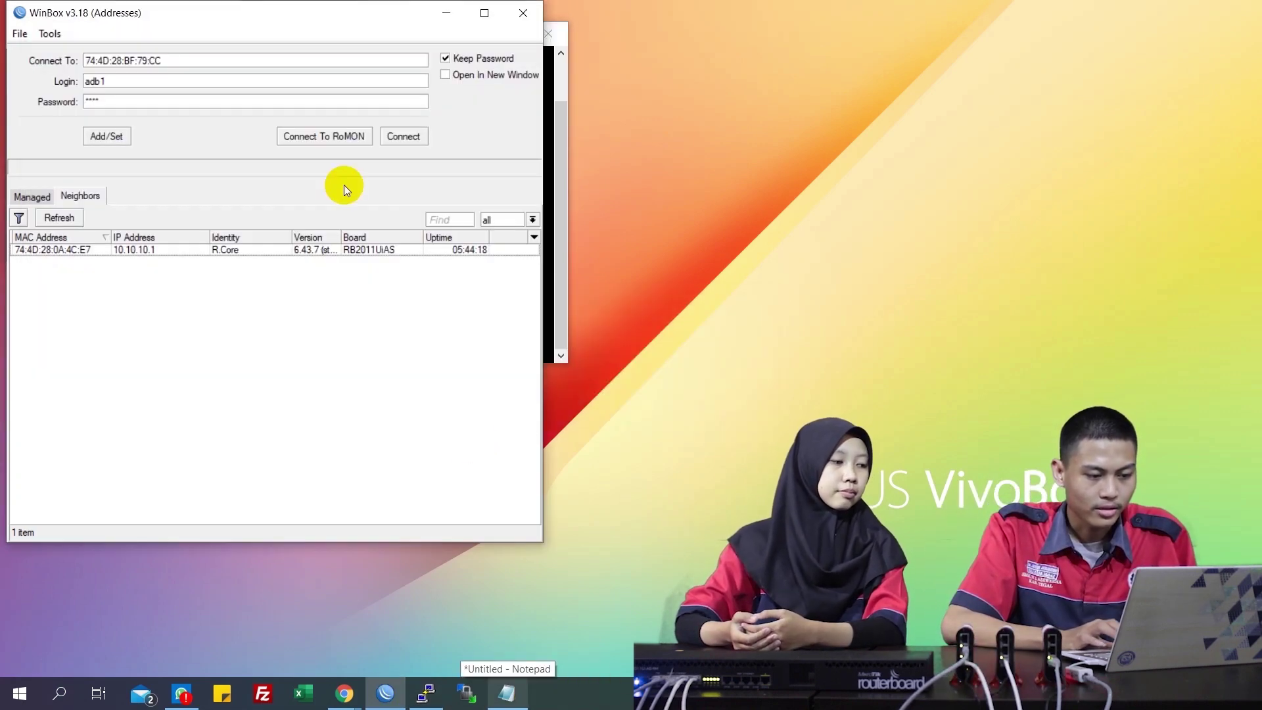
Connect to neighbour router R.Hotspot1 and show its RADIUS server list
{"action": "left_click", "coordinate": [59, 218]}
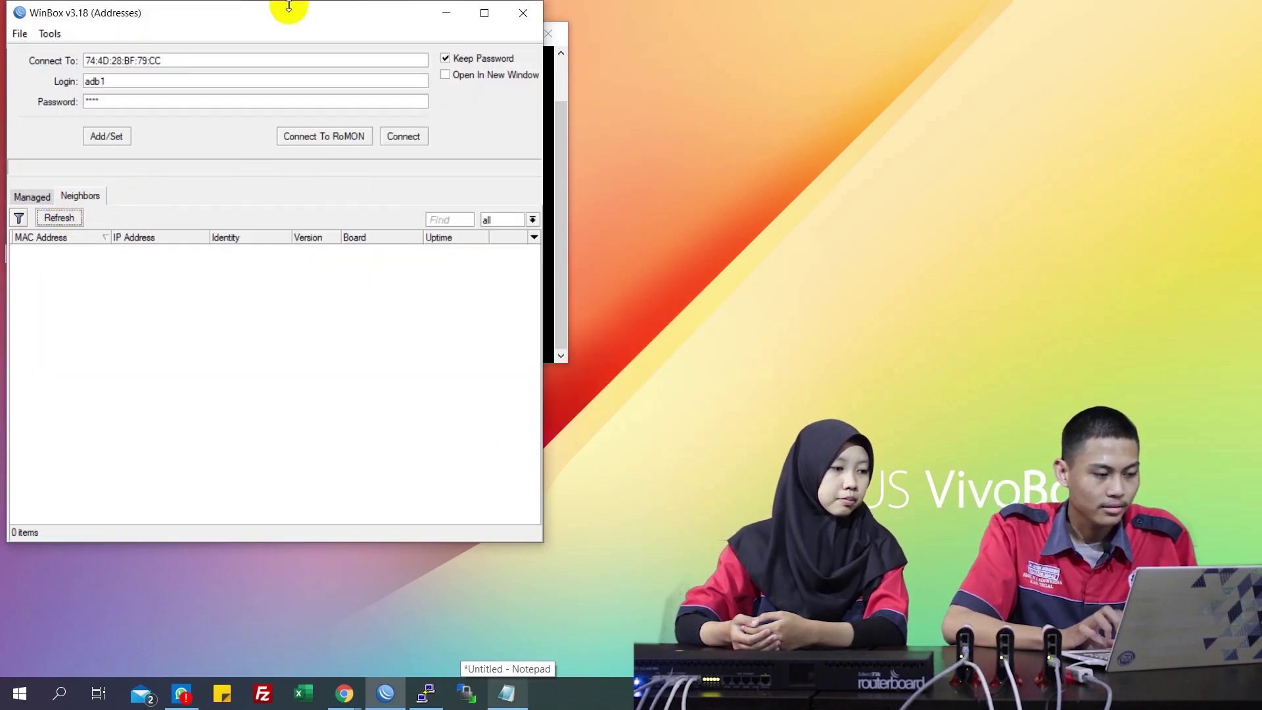
{"action": "left_click_drag", "start_coordinate": [278, 9], "coordinate": [688, 31]}
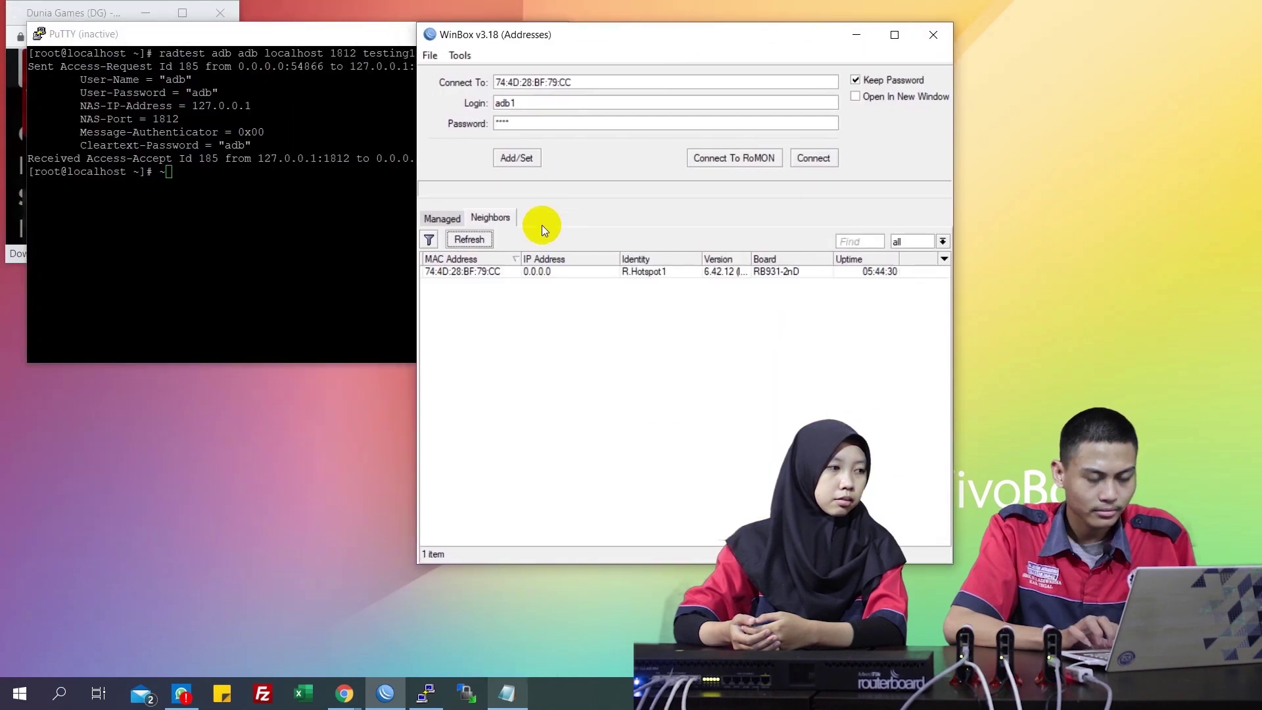
{"action": "left_click", "coordinate": [472, 278]}
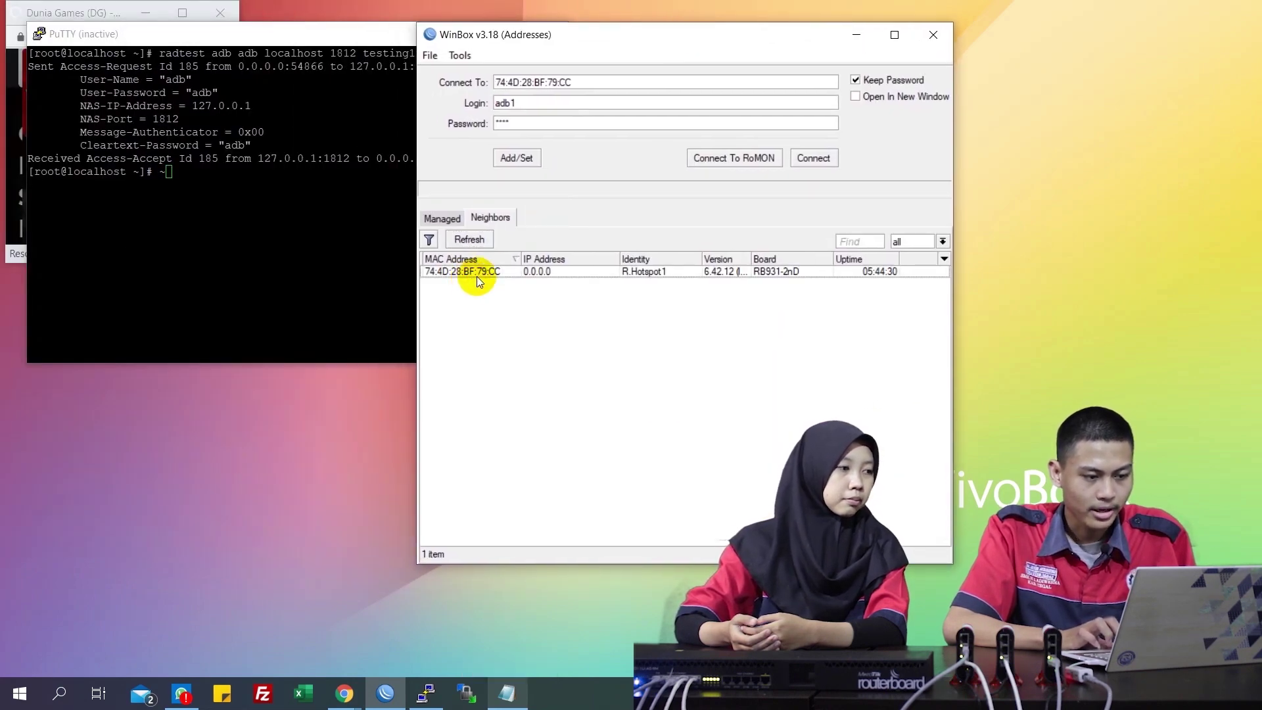
{"action": "double_click", "coordinate": [480, 277]}
{"action": "left_click", "coordinate": [804, 166]}
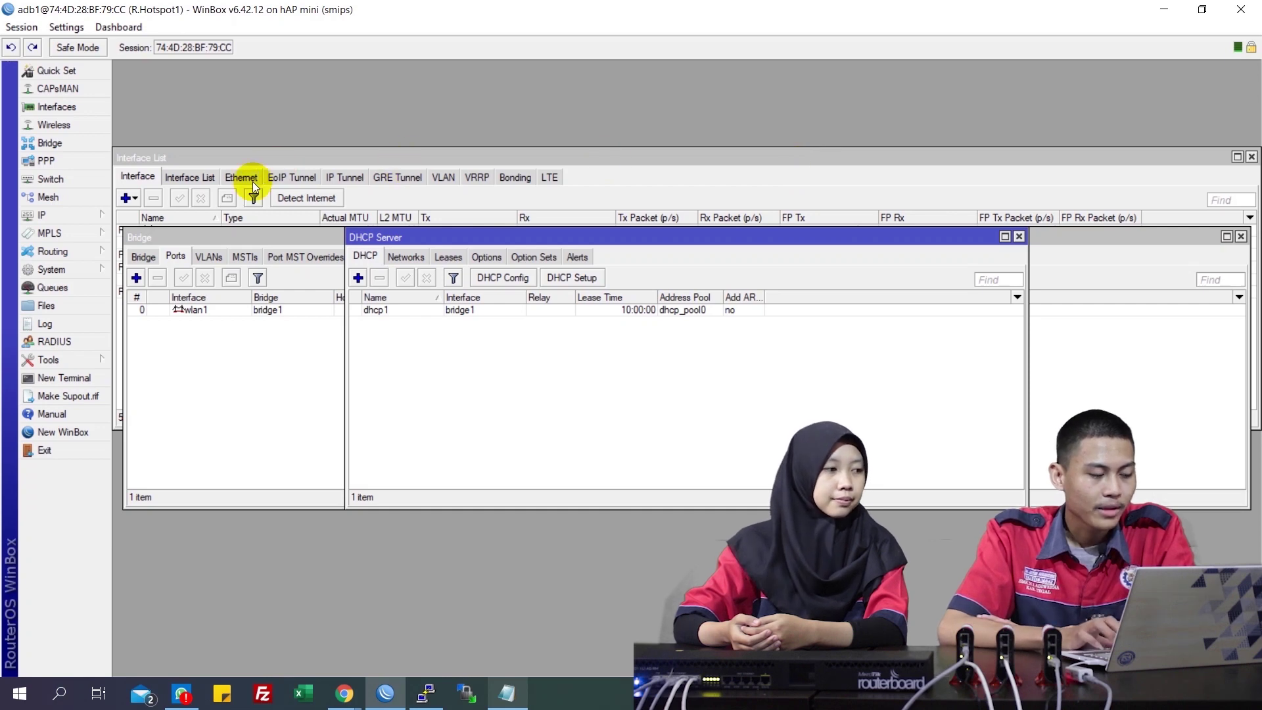
{"action": "left_click", "coordinate": [84, 340]}
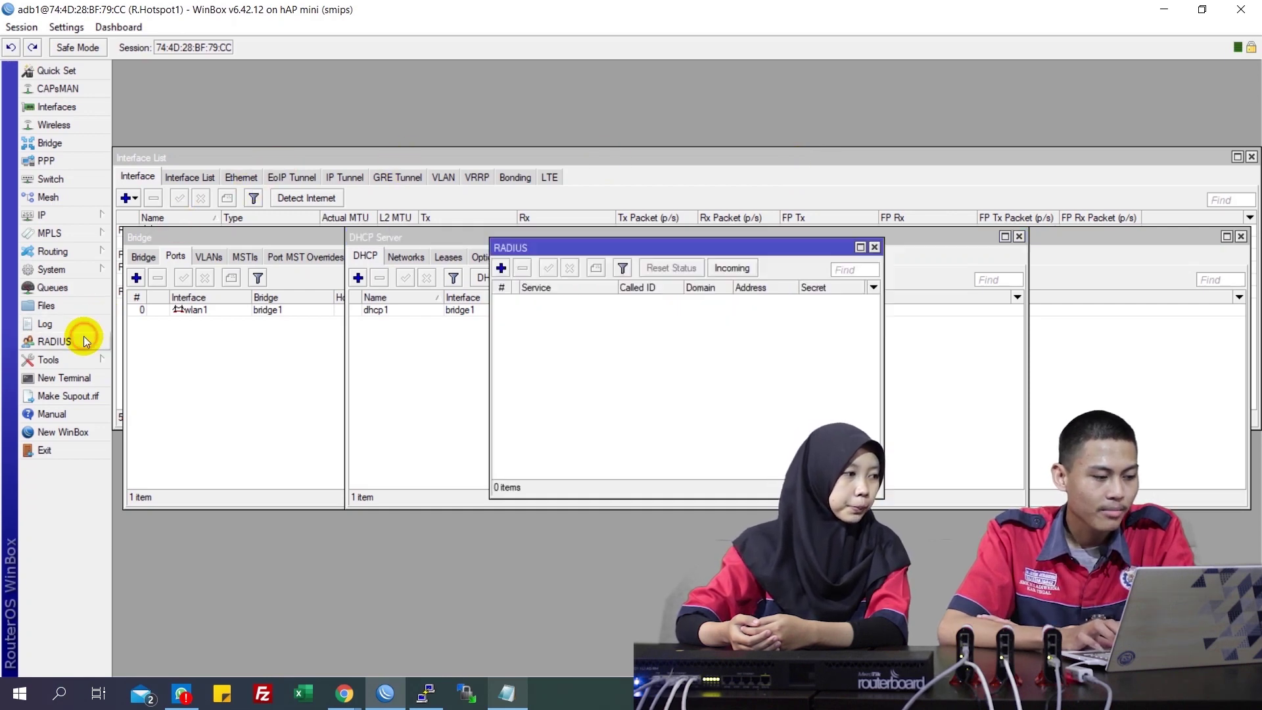
Start a hotspot RADIUS entry, then reconnect to the router after the session drops
{"action": "left_click", "coordinate": [501, 268]}
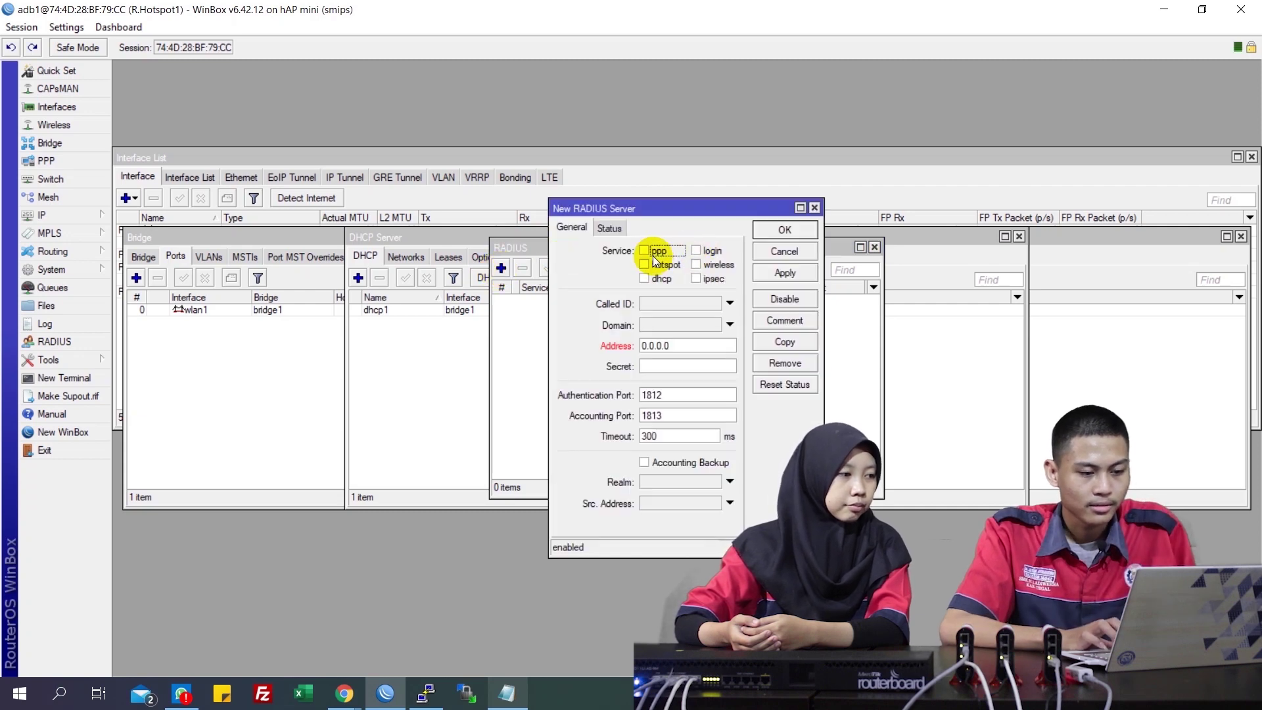
{"action": "left_click", "coordinate": [649, 266]}
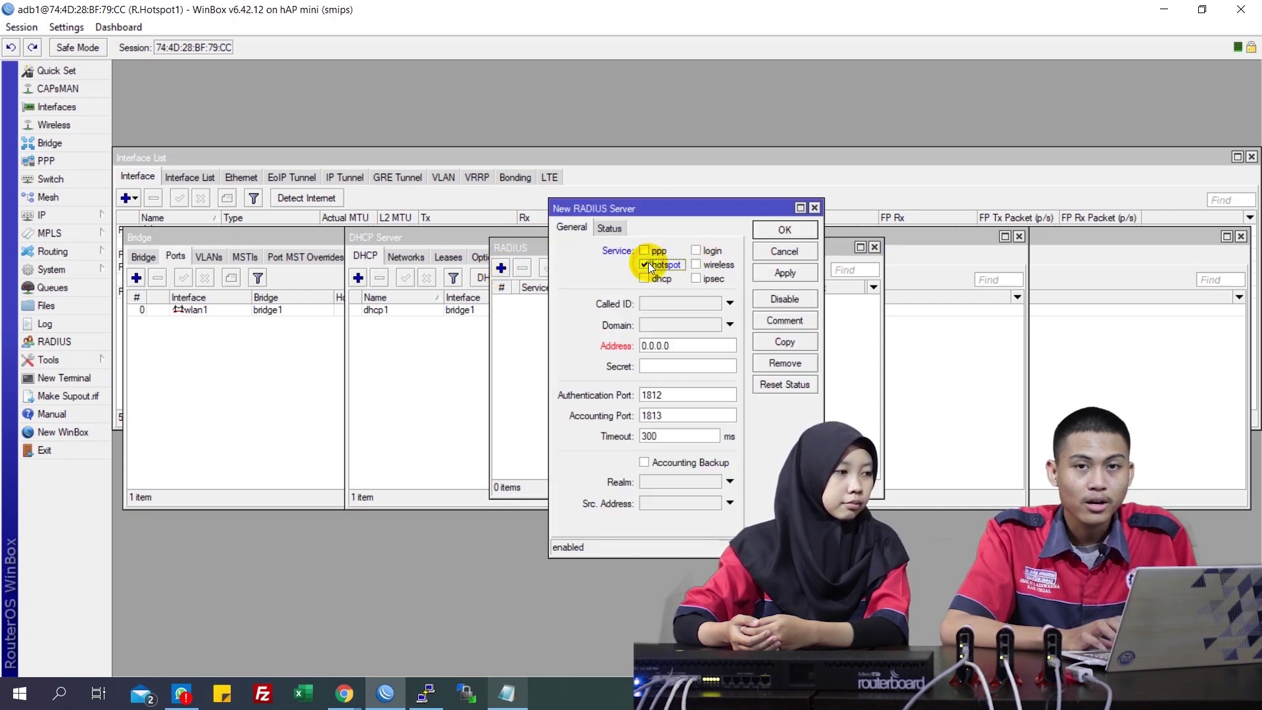
{"action": "double_click", "coordinate": [699, 346]}
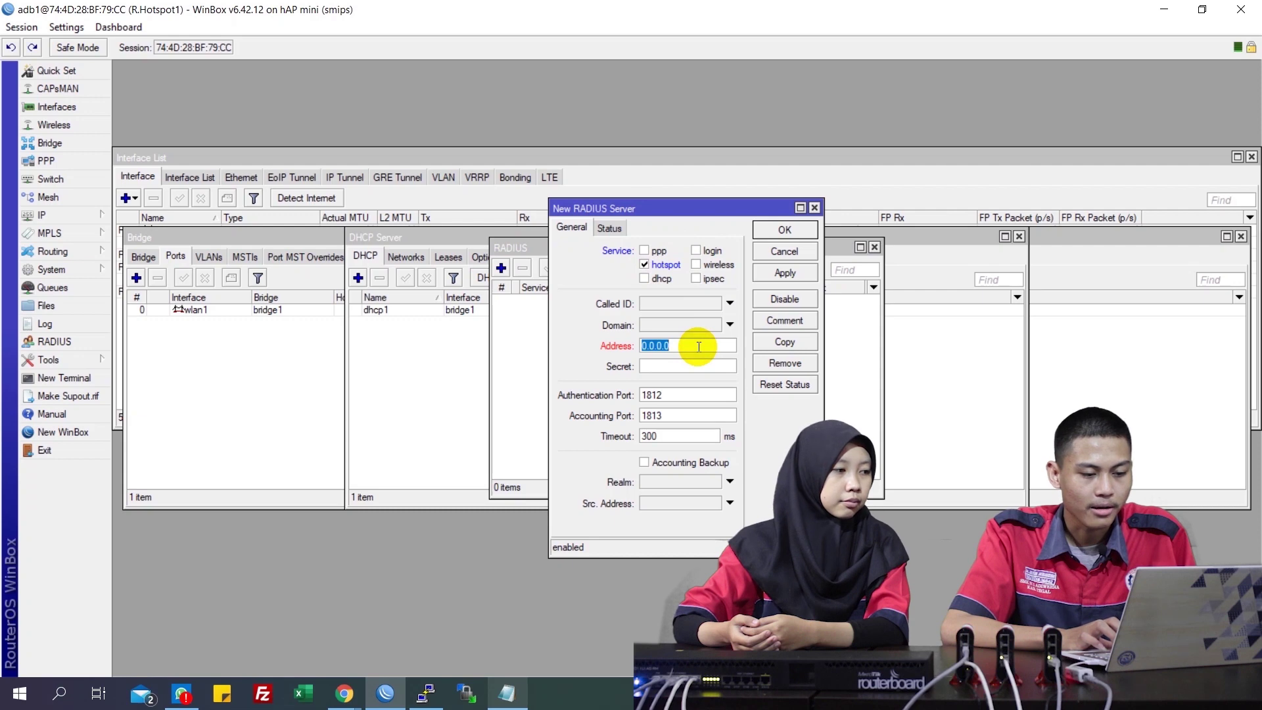
{"action": "type", "text": "192.168.50.50"}
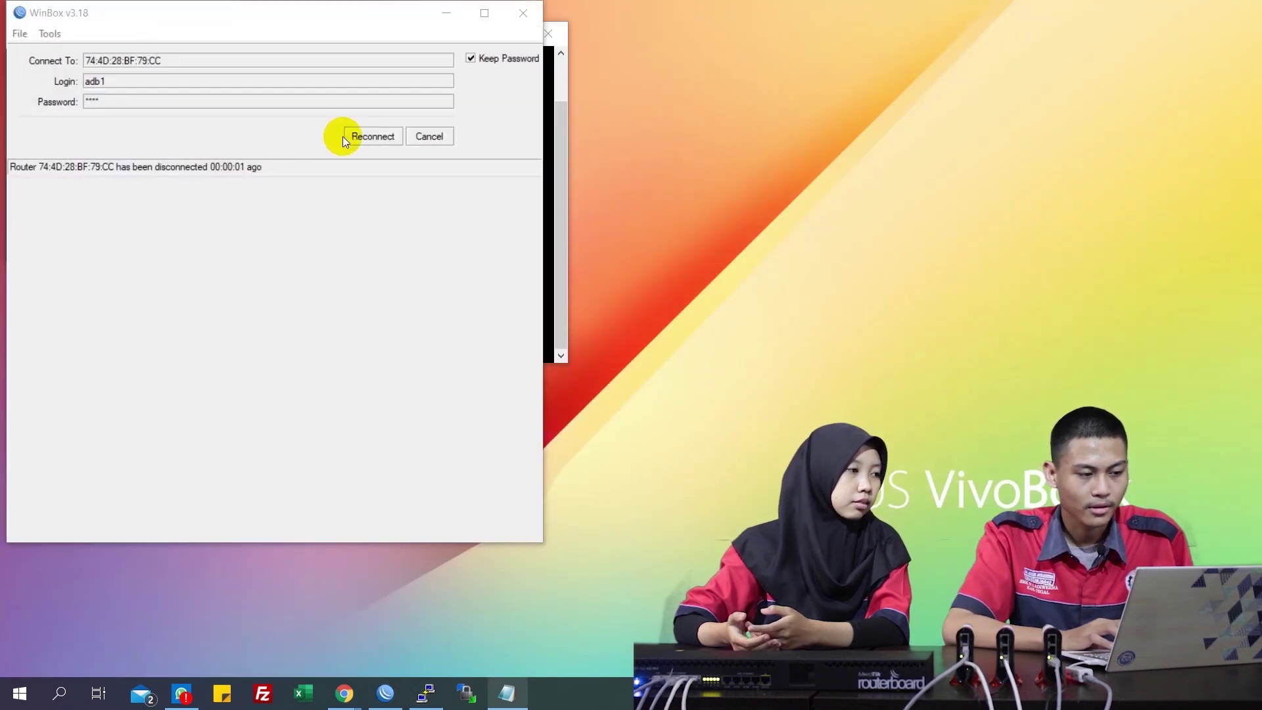
{"action": "left_click", "coordinate": [361, 137]}
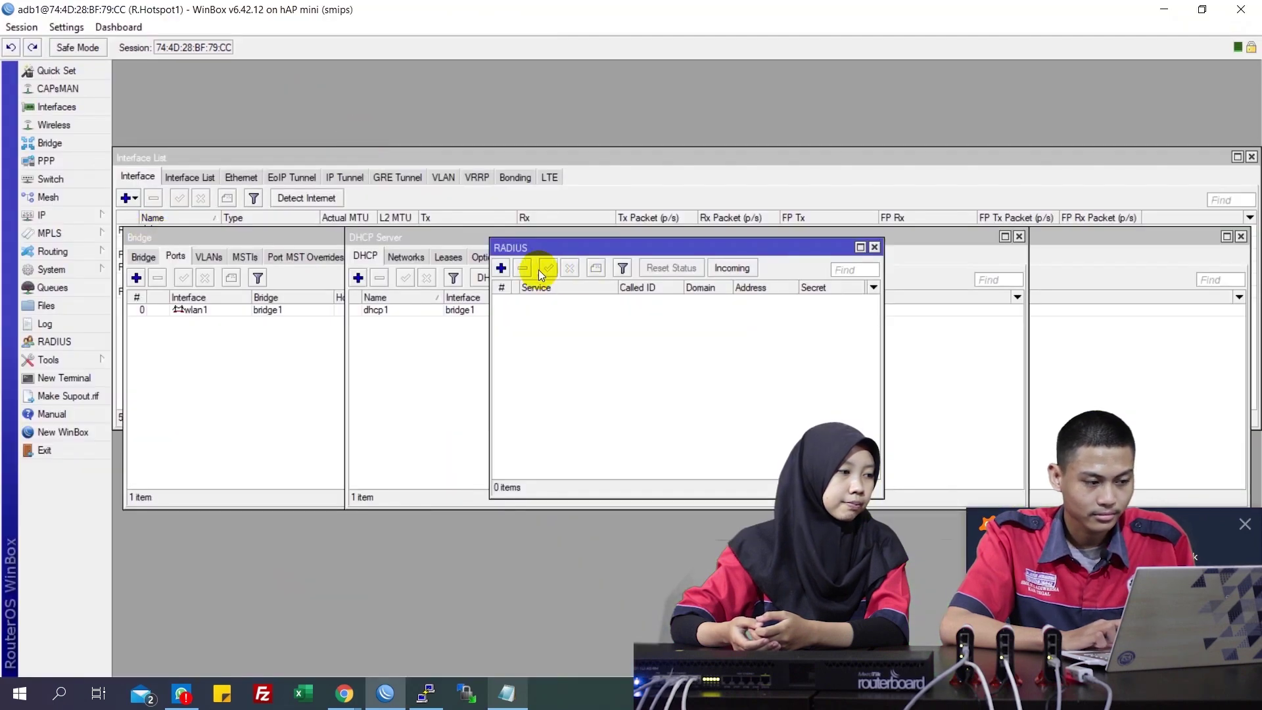
Add a hotspot RADIUS server at 192.168.50.50 with the shared secret and save it
{"action": "left_click", "coordinate": [501, 268]}
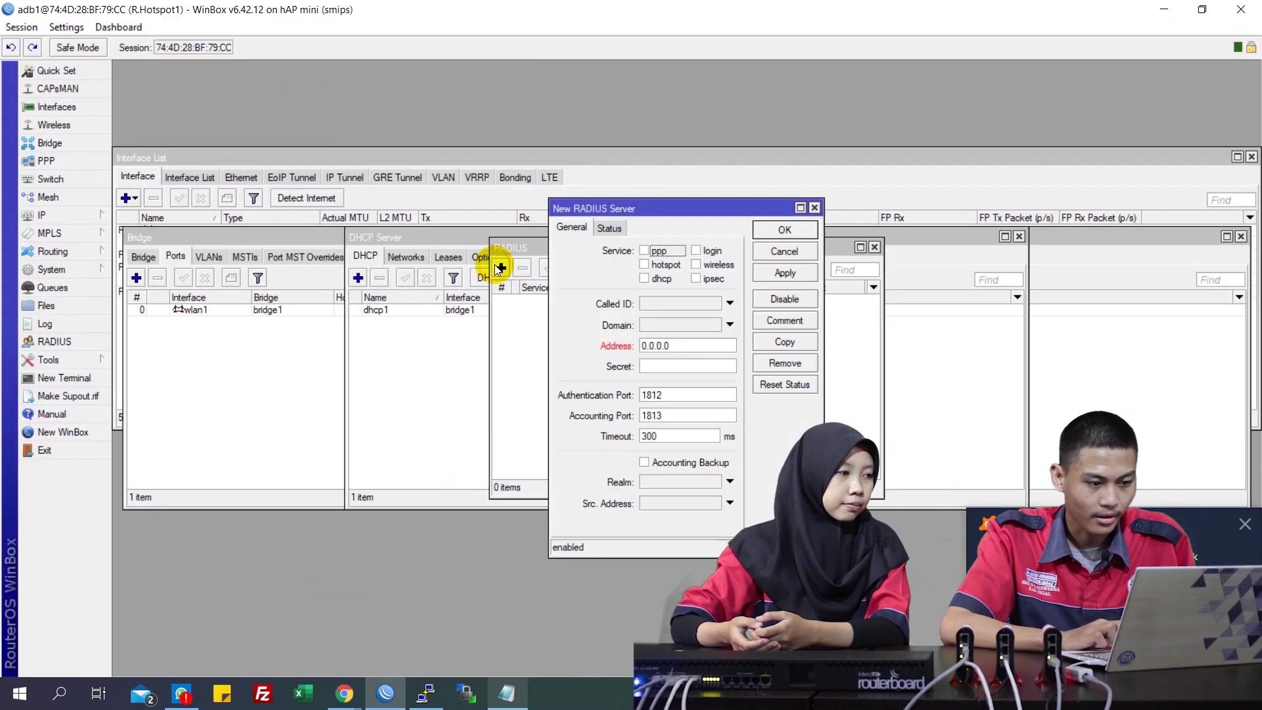
{"action": "left_click", "coordinate": [644, 266]}
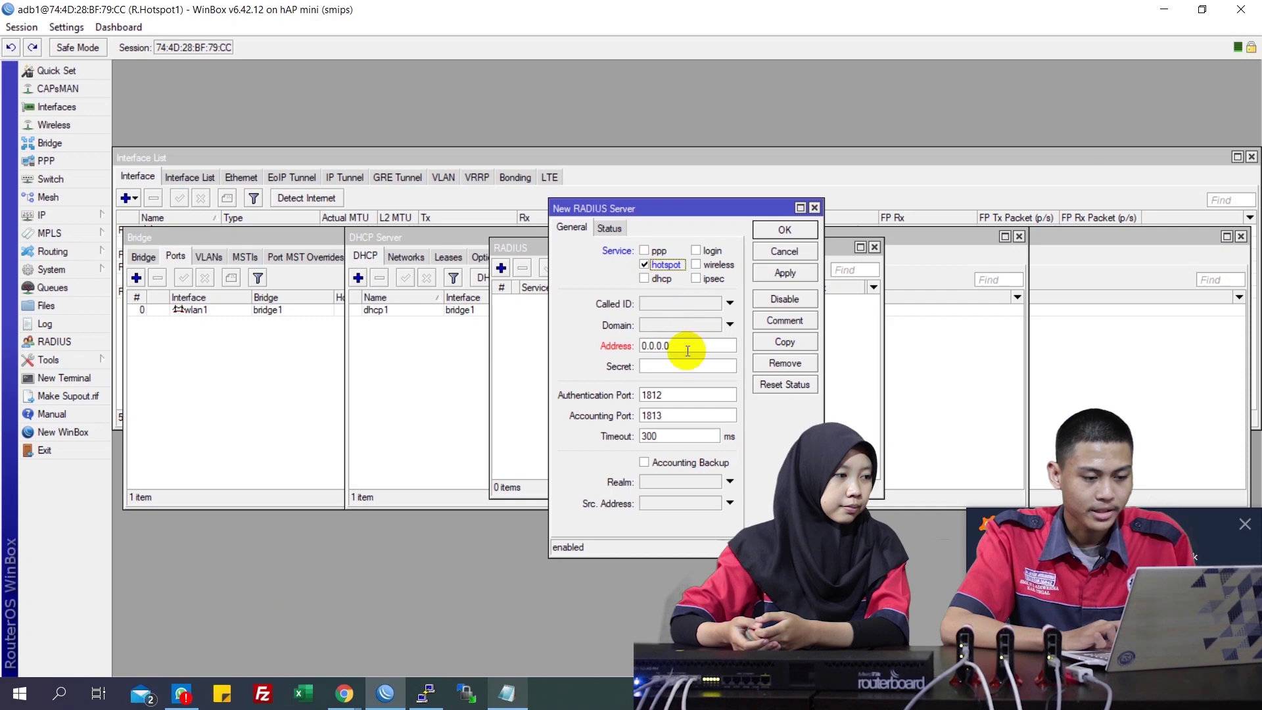
{"action": "double_click", "coordinate": [687, 348]}
{"action": "type", "text": "192"}
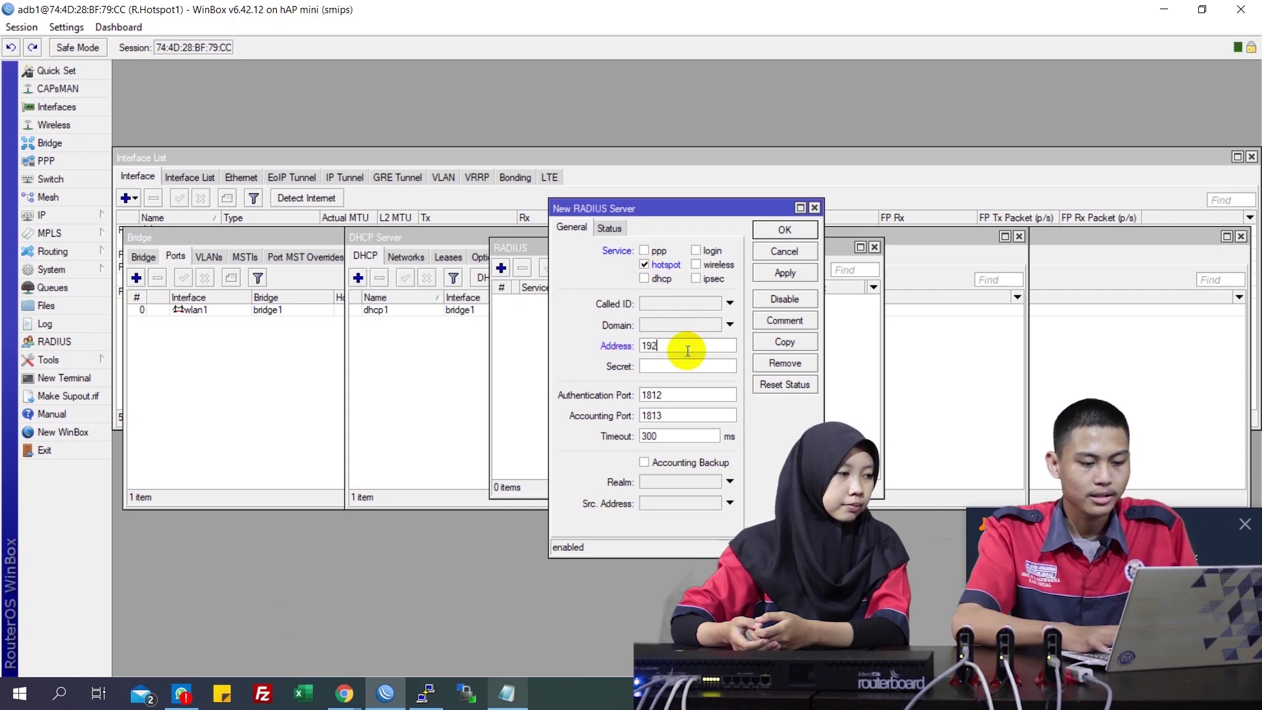
{"action": "type", "text": ".168.50"}
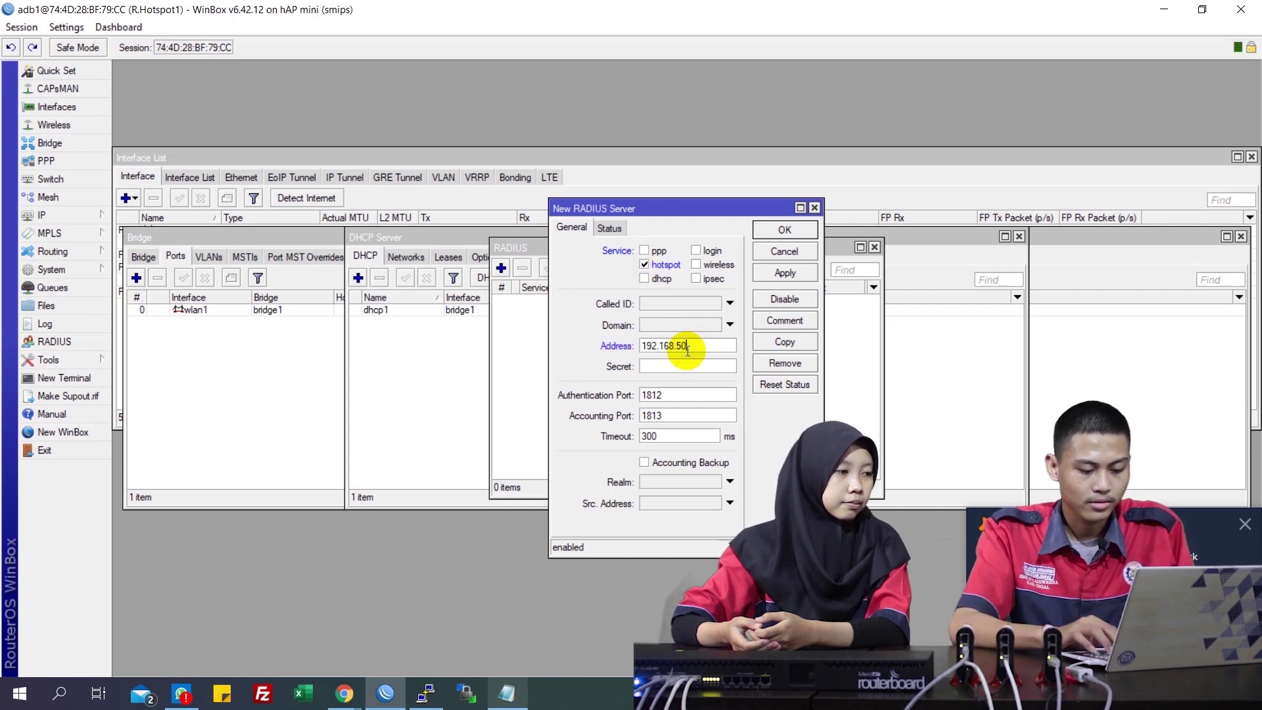
{"action": "type", "text": ".50"}
{"action": "left_click", "coordinate": [691, 366]}
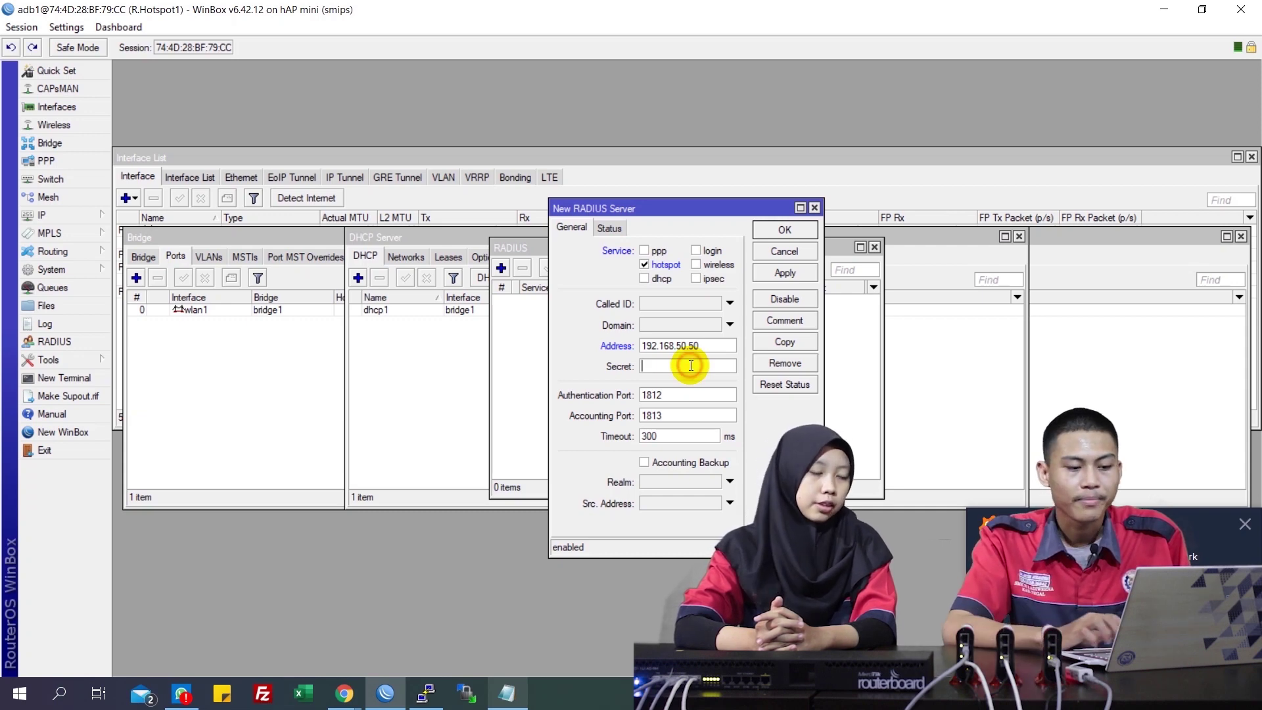
{"action": "left_click", "coordinate": [690, 365]}
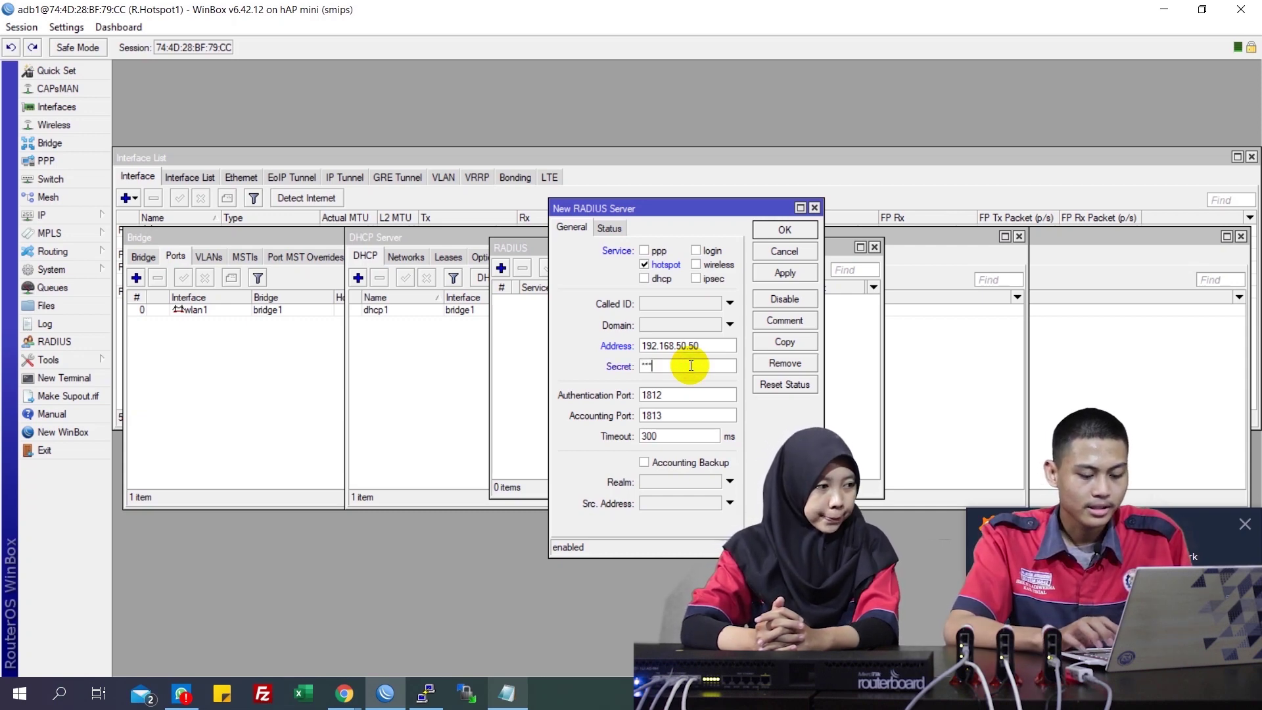
{"action": "left_click", "coordinate": [790, 272]}
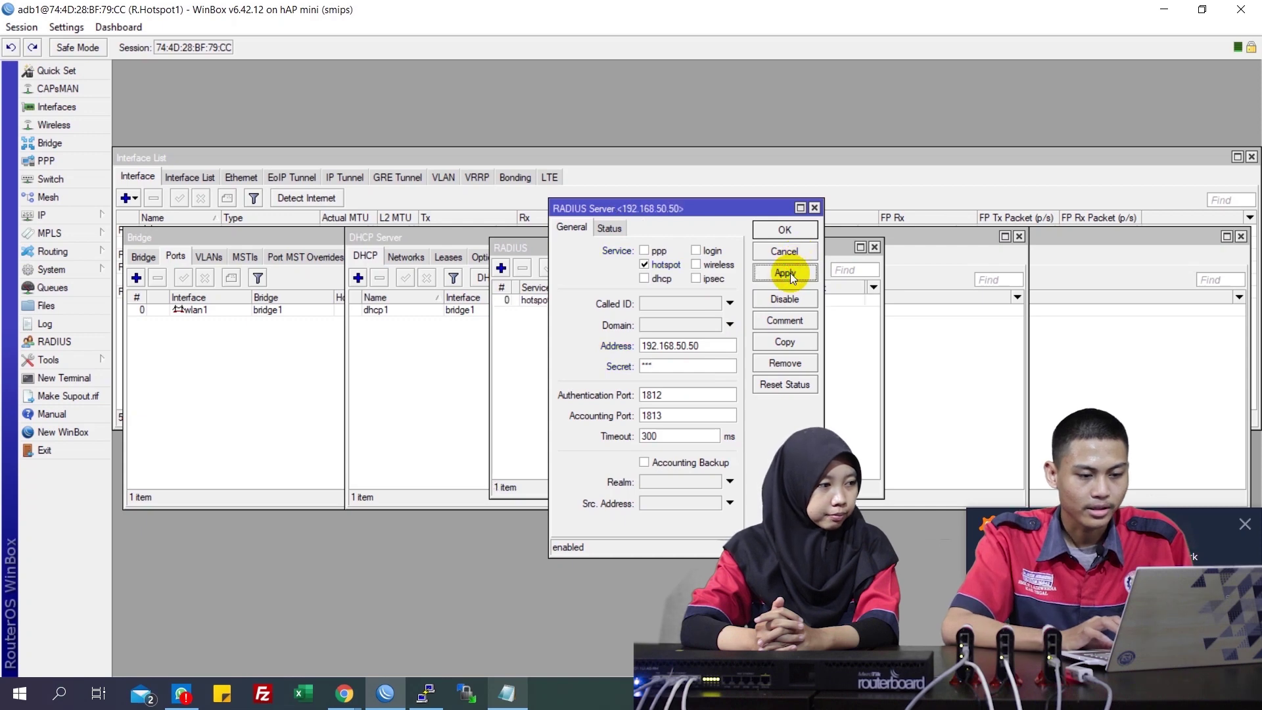
{"action": "left_click", "coordinate": [796, 231]}
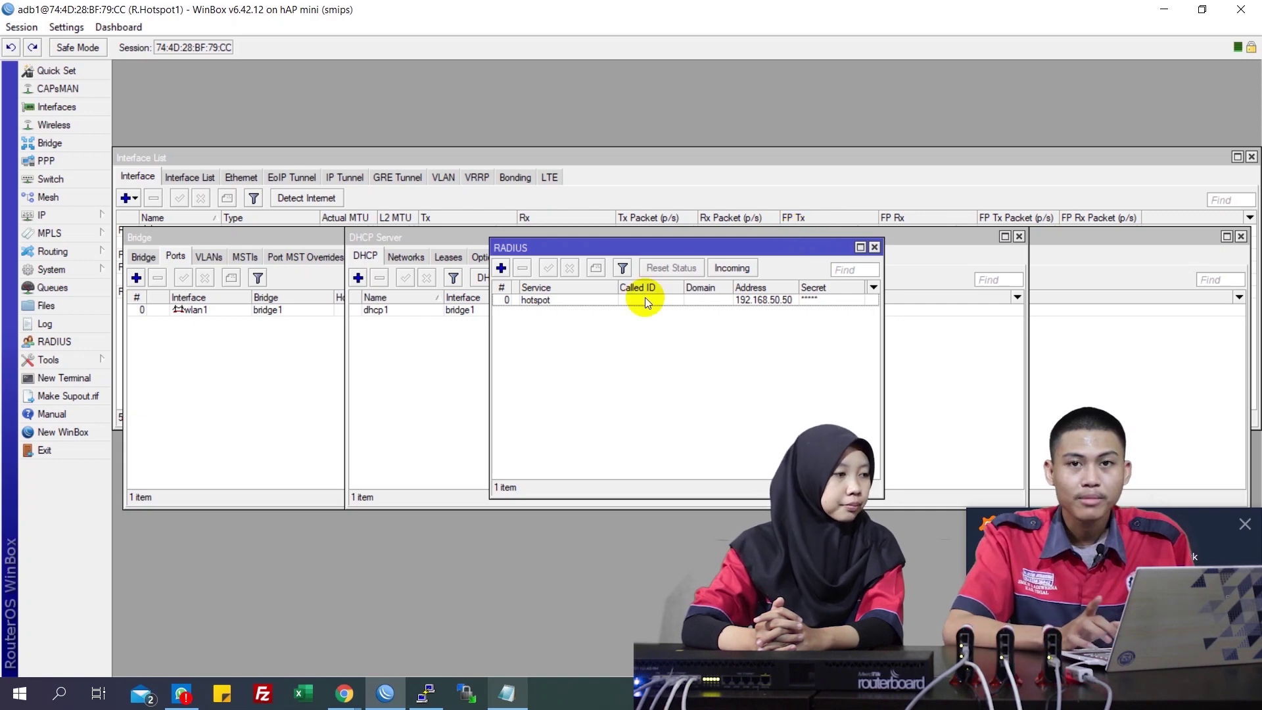
{"action": "left_click", "coordinate": [45, 215]}
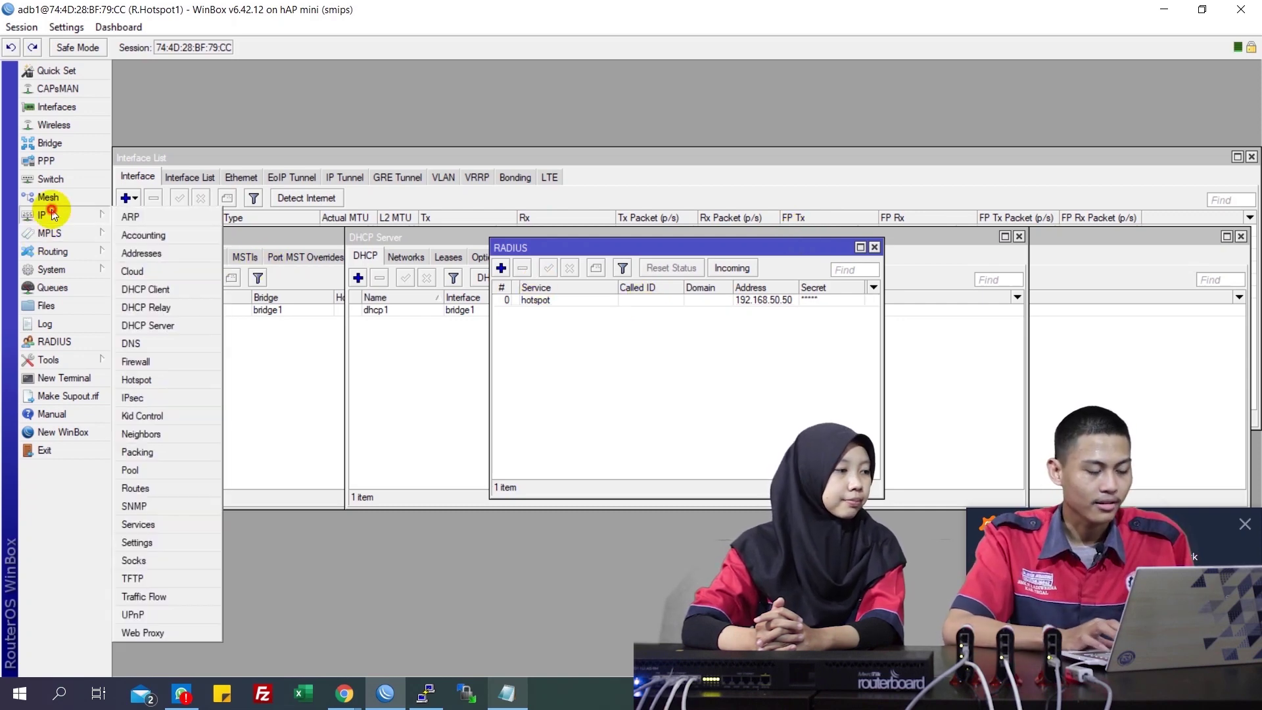
Enable Use RADIUS on hotspot server profile hsprof1 and show the Active users list
{"action": "left_click", "coordinate": [145, 380]}
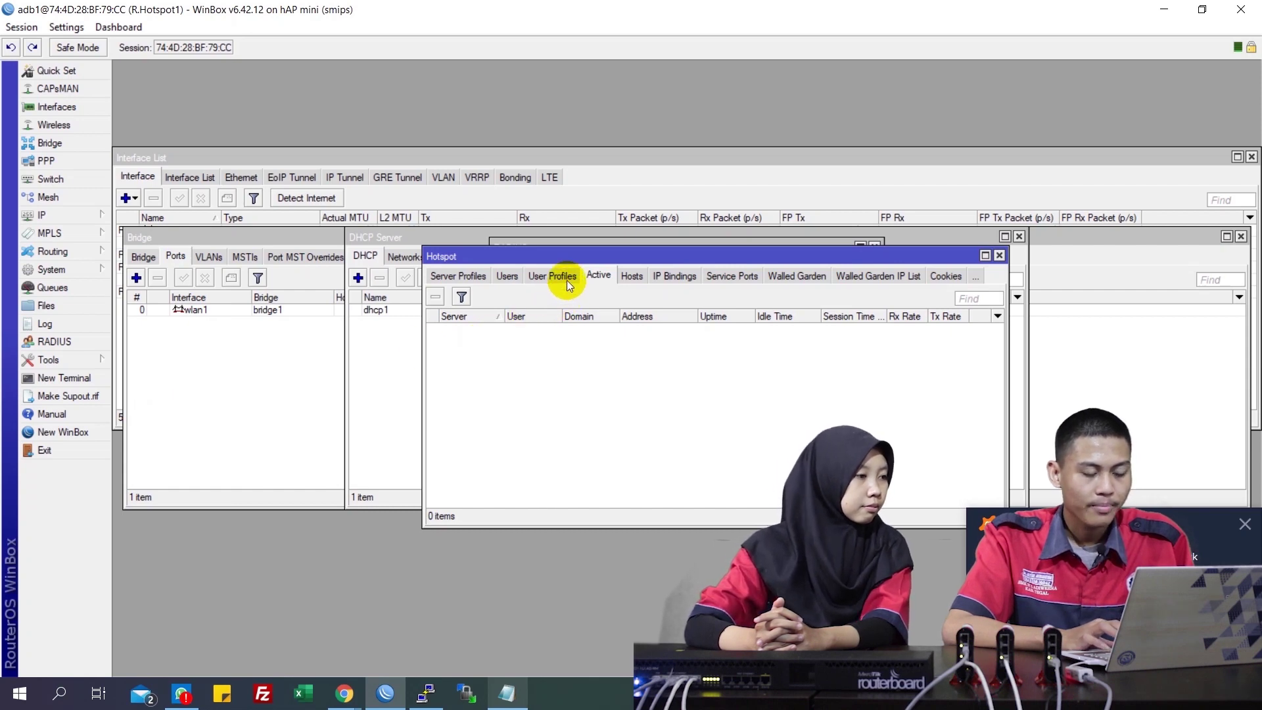
{"action": "left_click", "coordinate": [473, 276]}
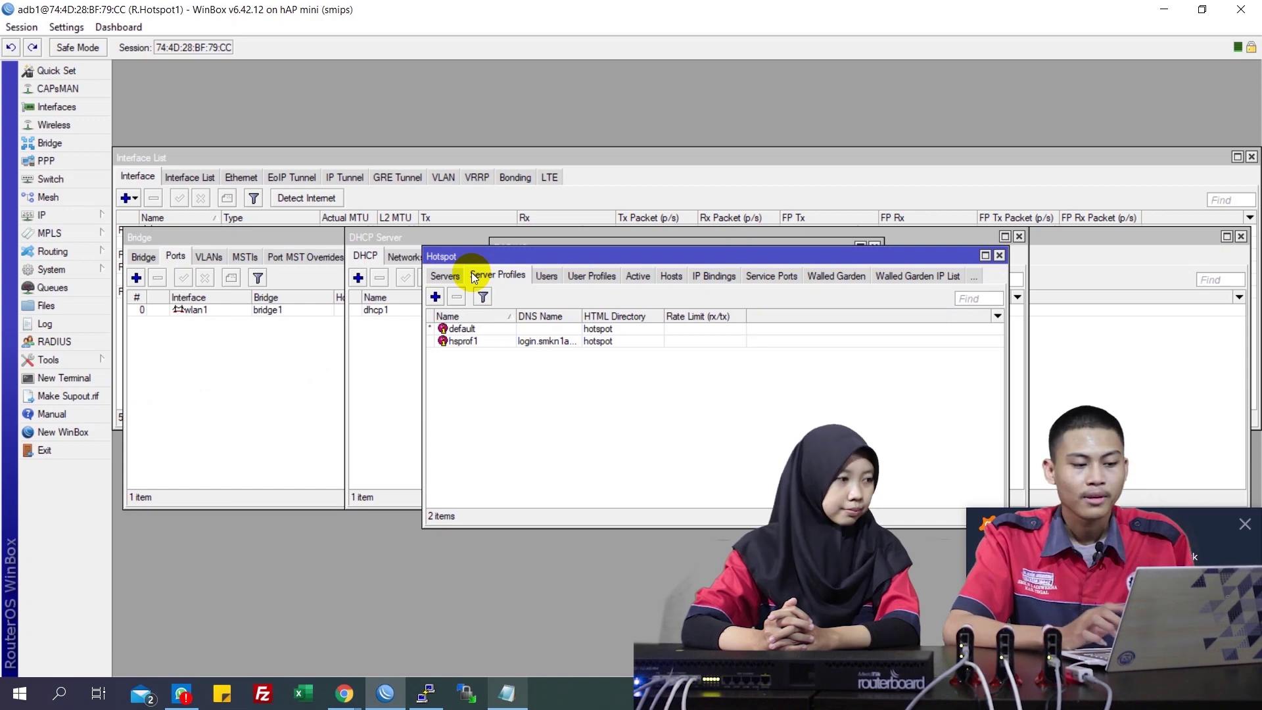
{"action": "double_click", "coordinate": [469, 343]}
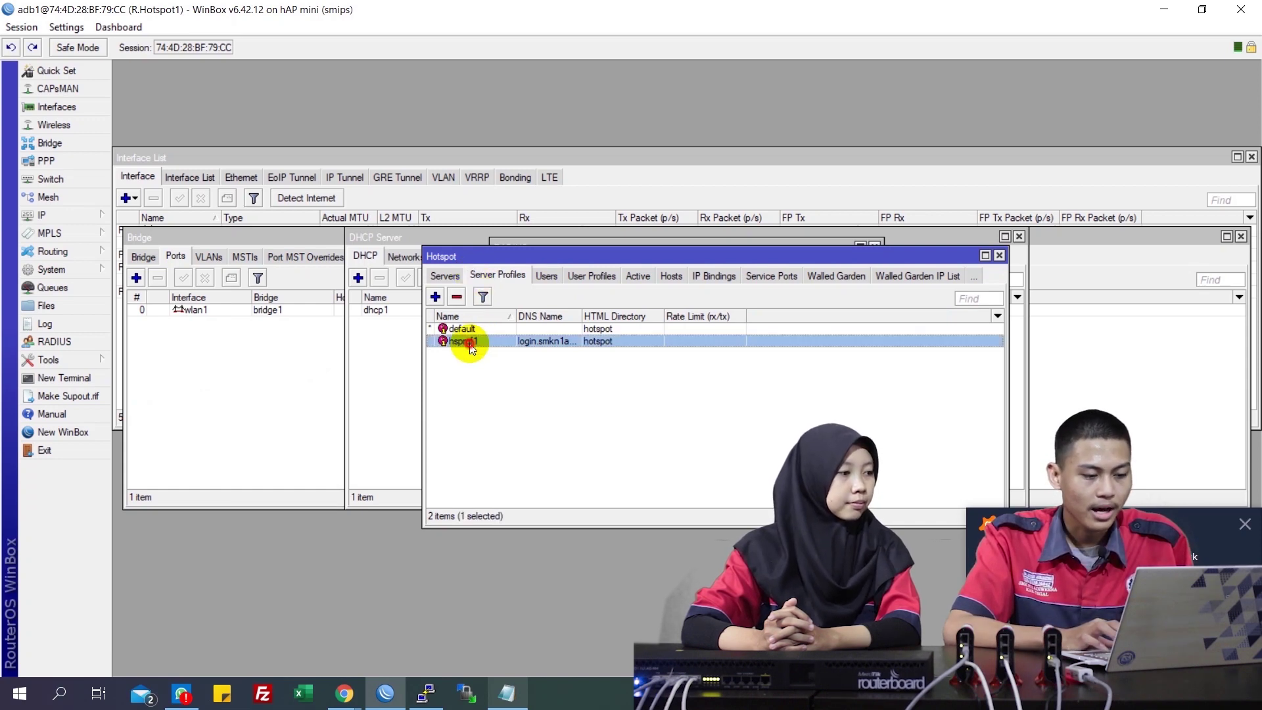
{"action": "left_click", "coordinate": [547, 243]}
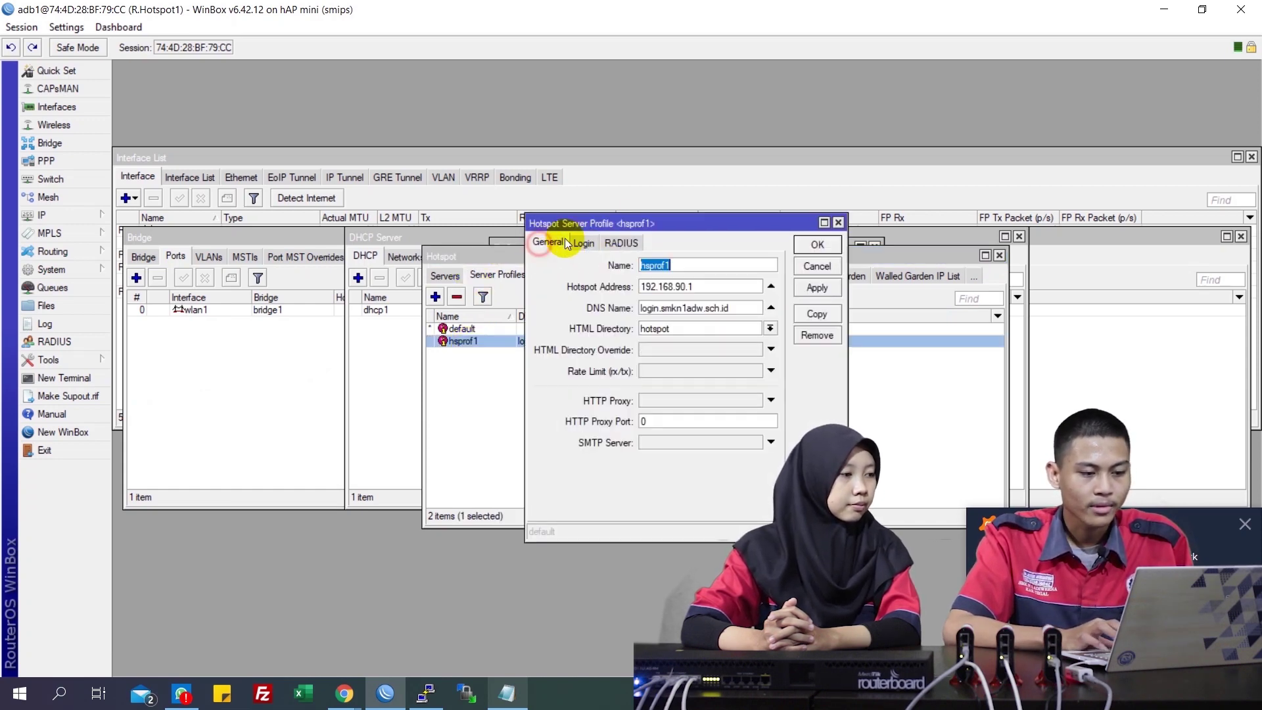
{"action": "left_click", "coordinate": [622, 243]}
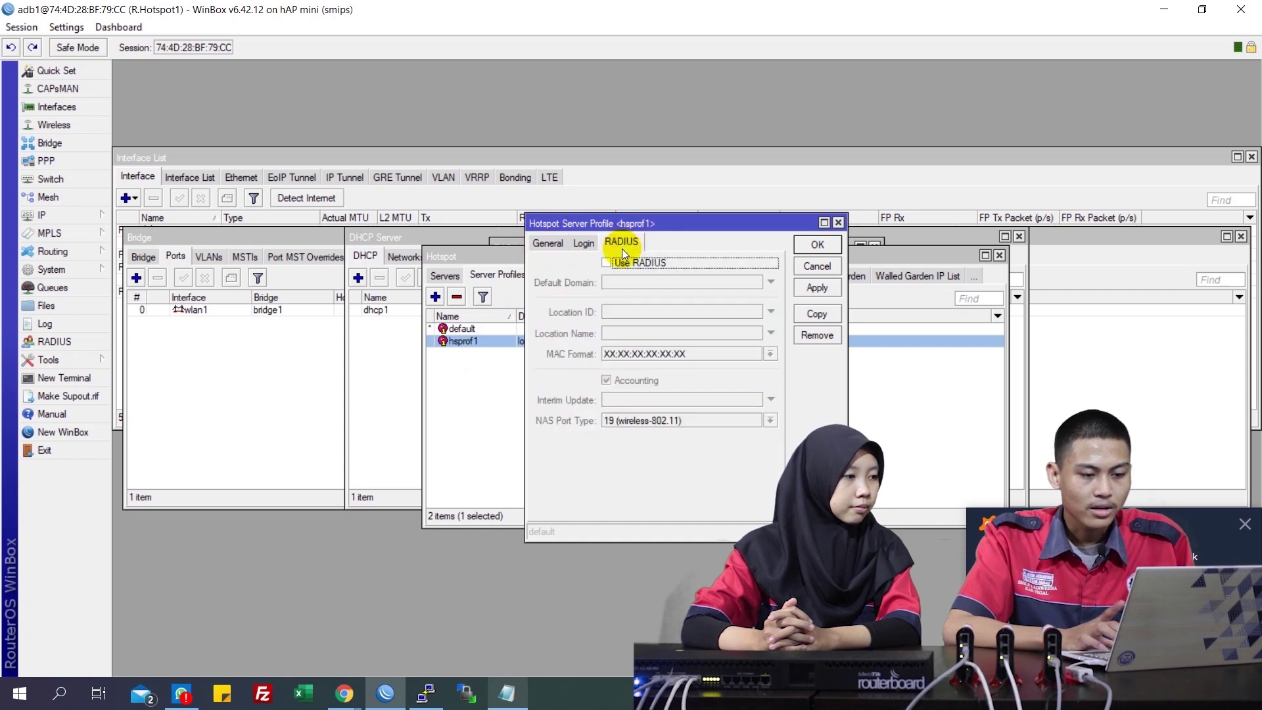
{"action": "left_click", "coordinate": [621, 263]}
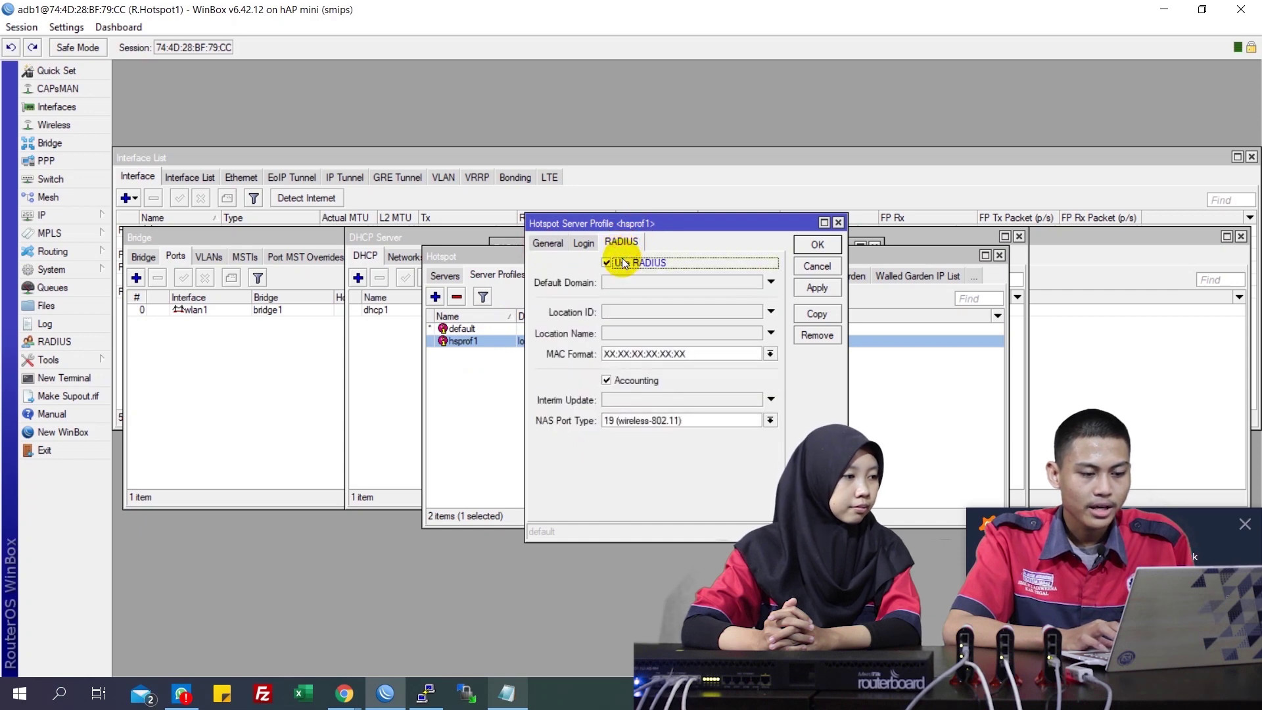
{"action": "left_click", "coordinate": [819, 290]}
{"action": "left_click", "coordinate": [818, 246]}
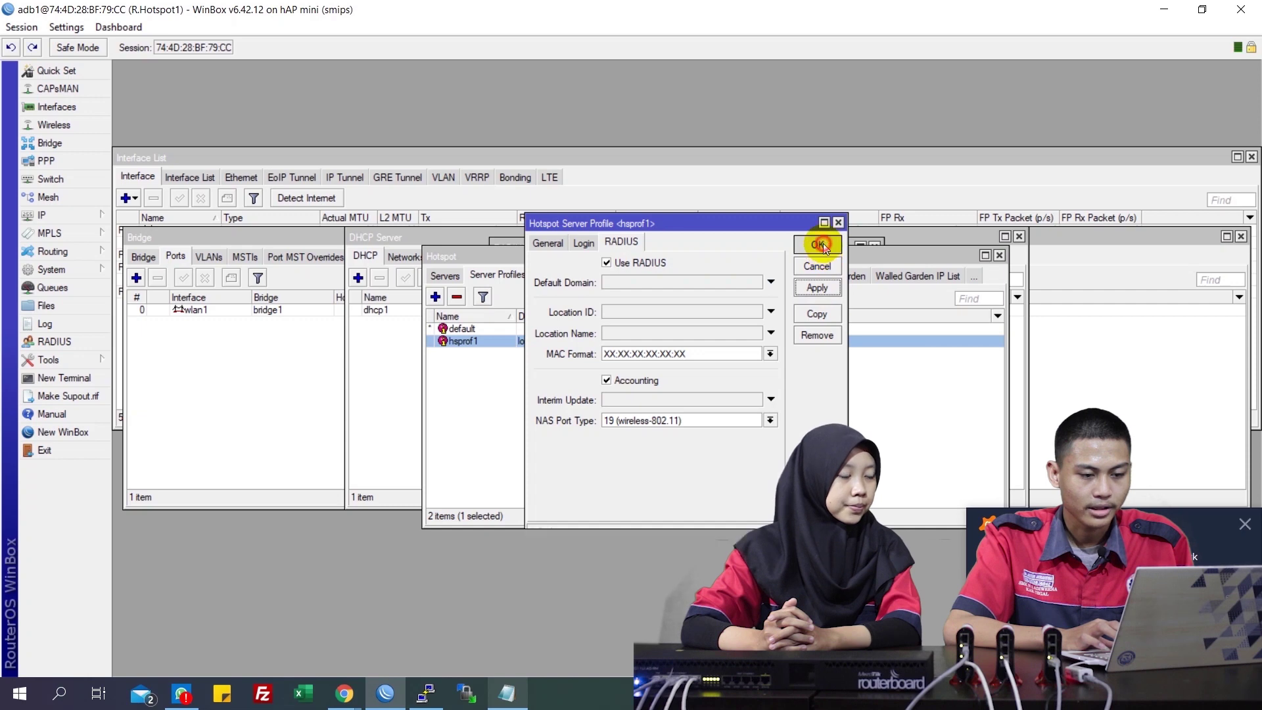
{"action": "left_click", "coordinate": [640, 276]}
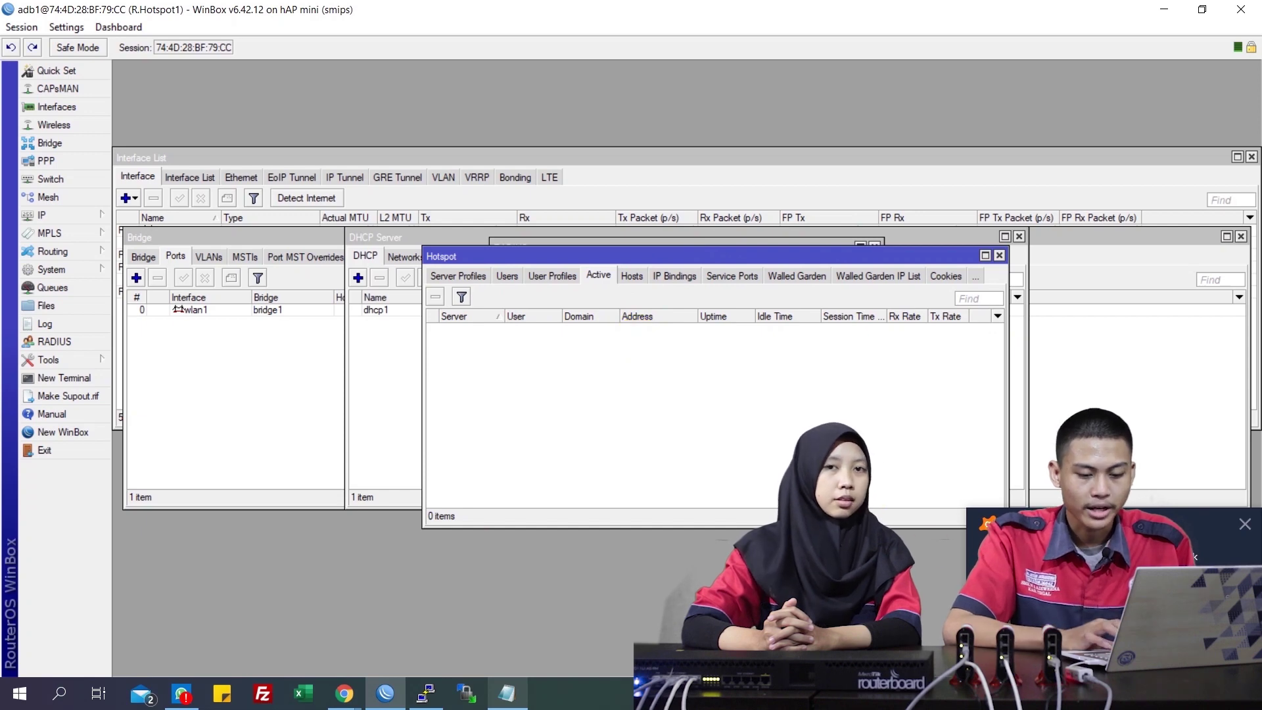
Disconnect from and rejoin the ADB1 Wi-Fi to bring up the hotspot login page
{"action": "left_click", "coordinate": [1111, 693]}
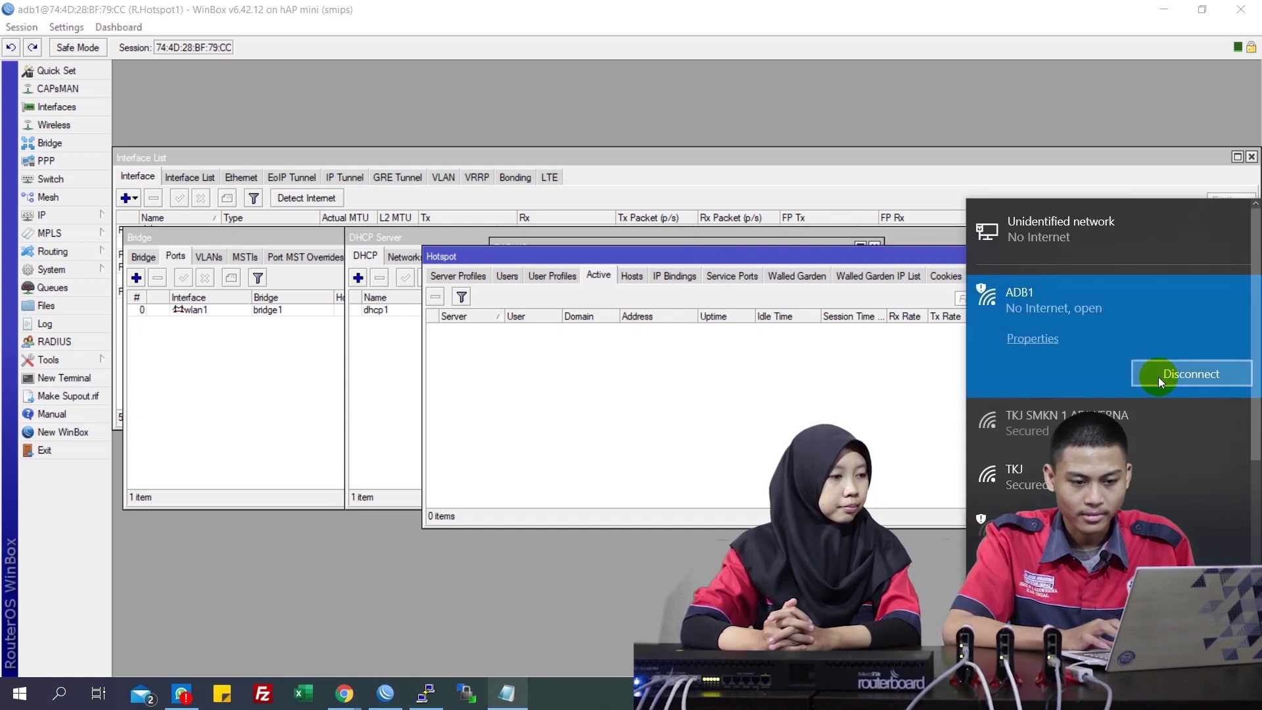
{"action": "left_click", "coordinate": [1159, 376]}
{"action": "left_click", "coordinate": [1204, 406]}
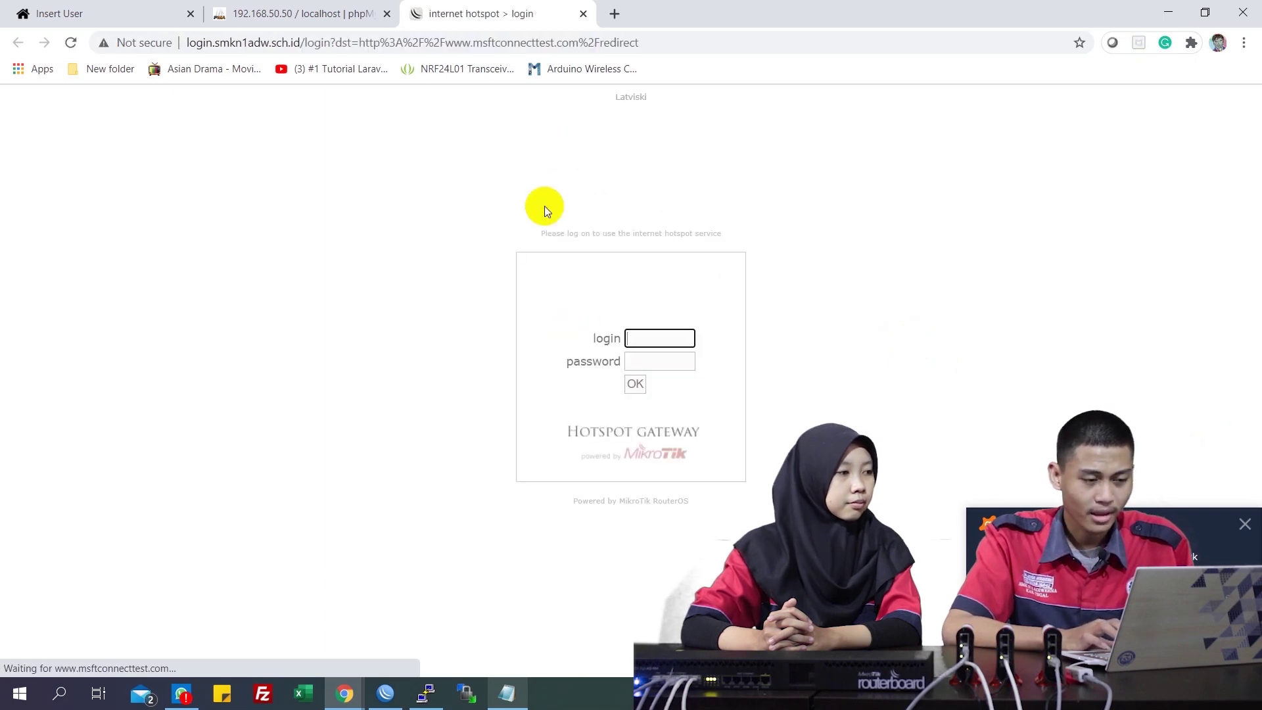
Log in to the hotspot as user adb with its password, then return to WinBox
{"action": "left_click", "coordinate": [682, 340]}
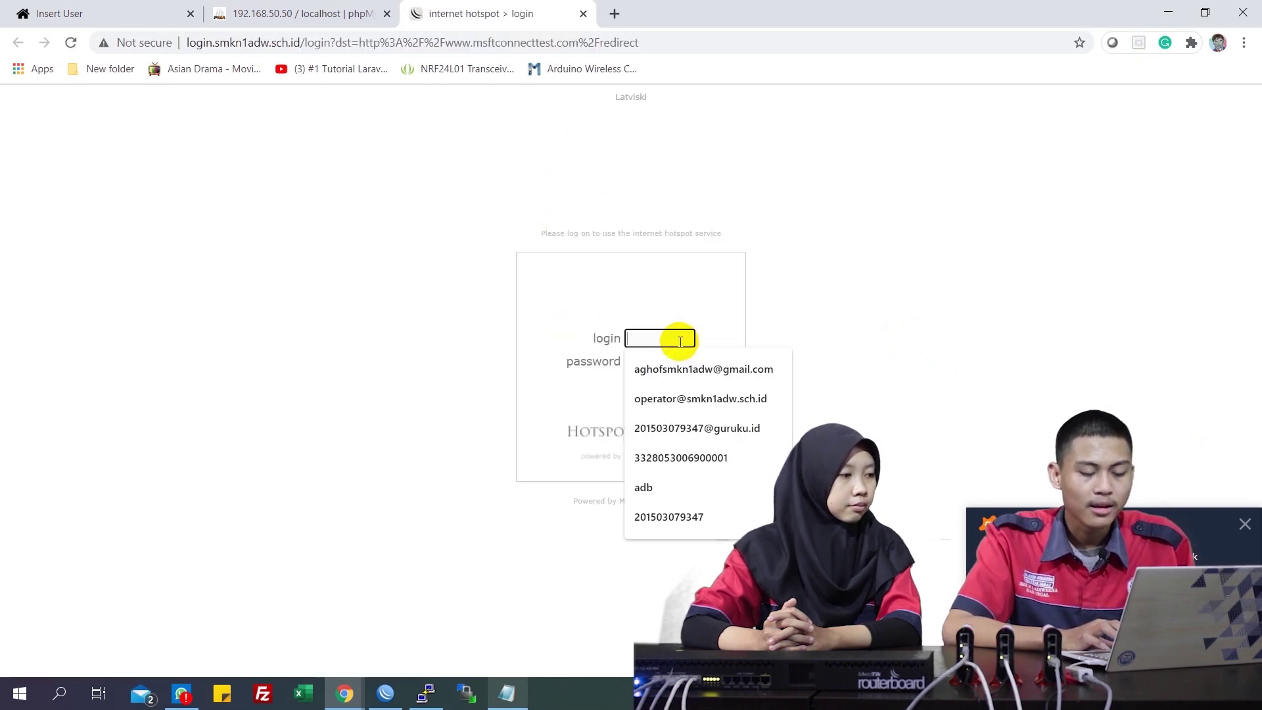
{"action": "left_click", "coordinate": [680, 340]}
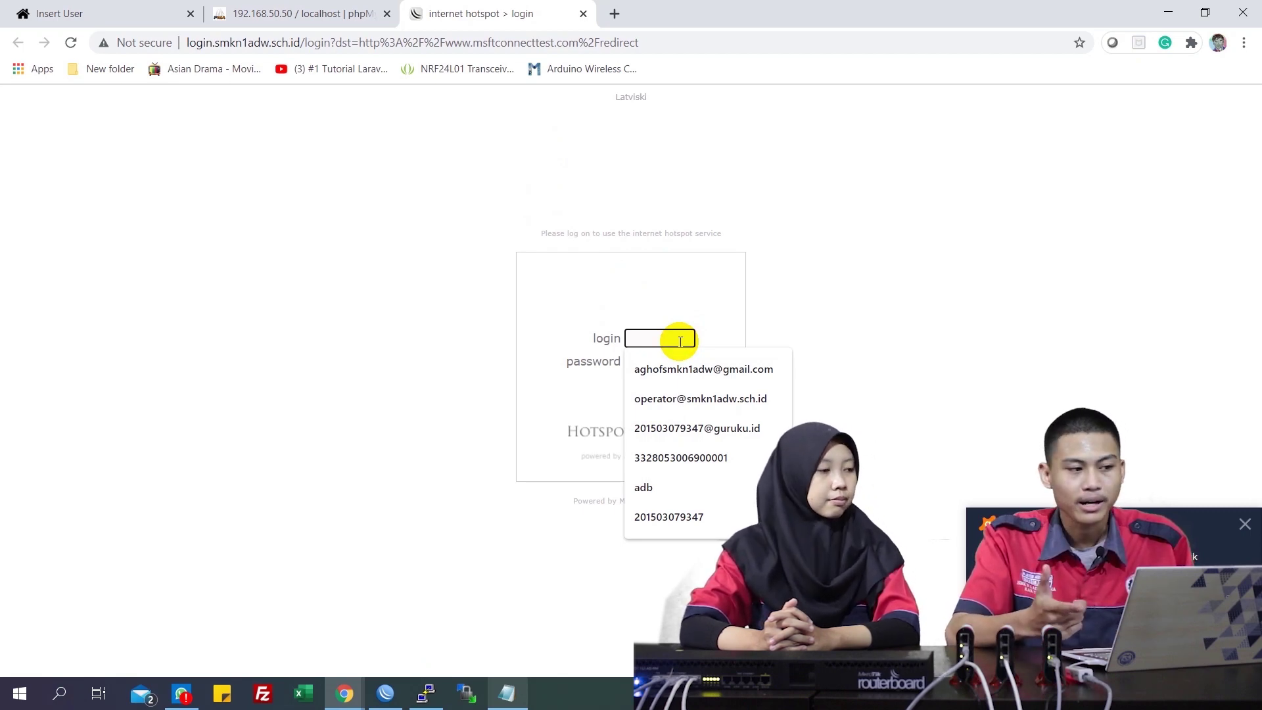
{"action": "left_click", "coordinate": [649, 340]}
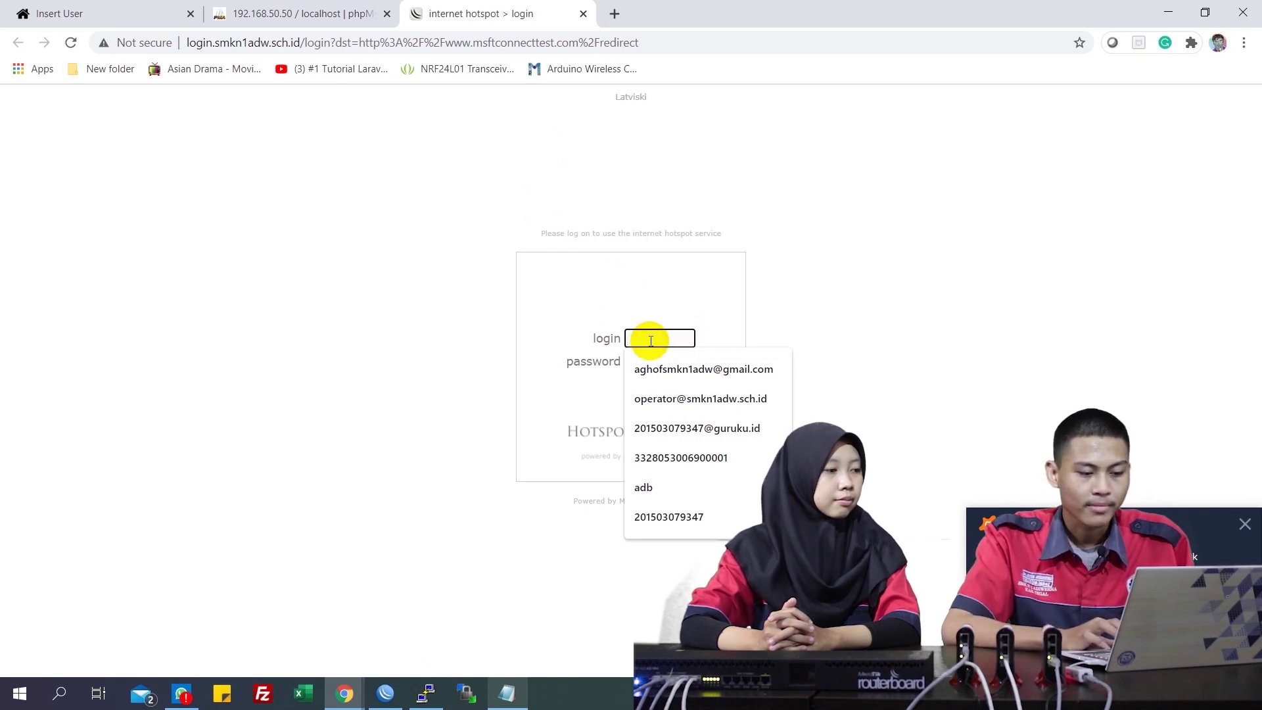
{"action": "type", "text": "adb"}
{"action": "key", "text": "Tab"}
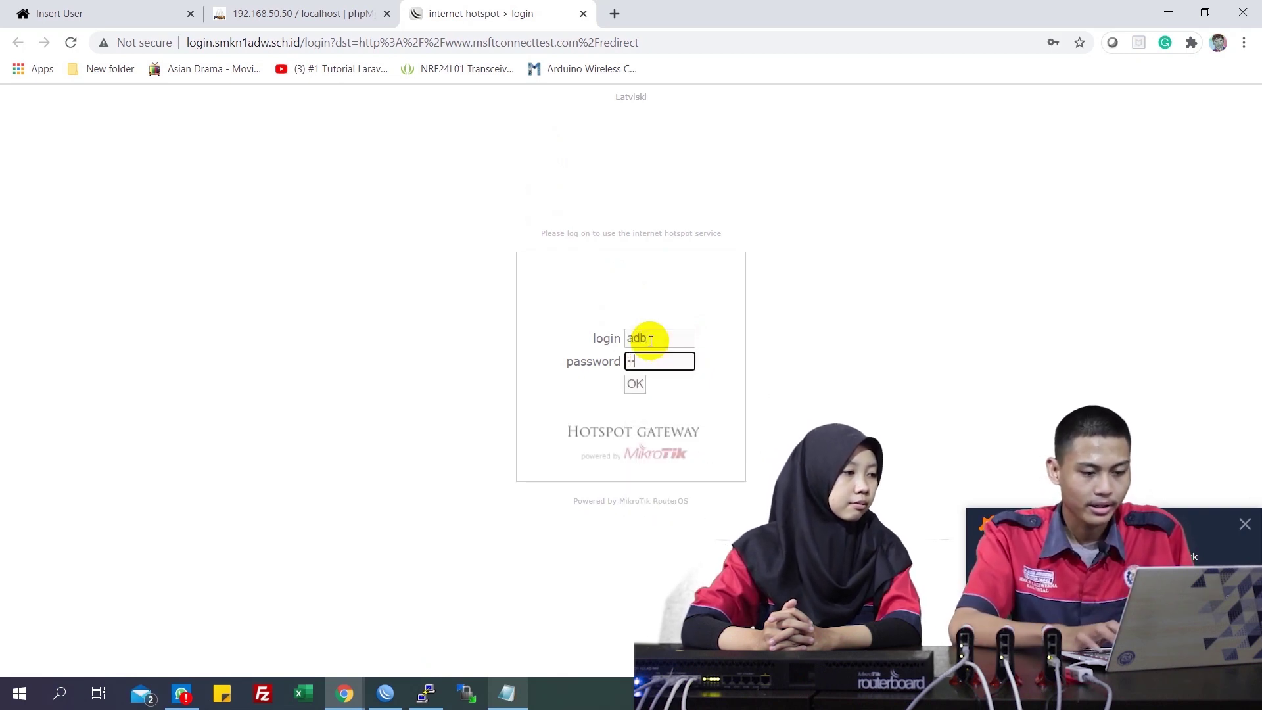
{"action": "left_click", "coordinate": [632, 384]}
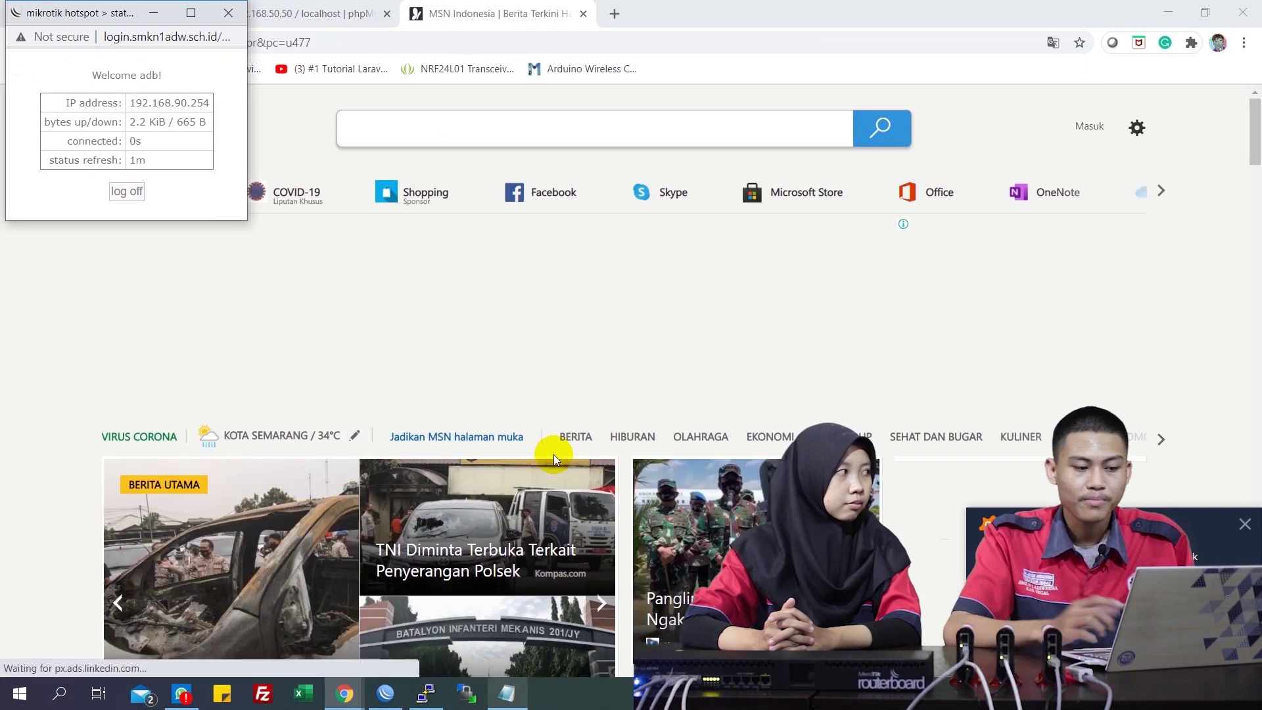
{"action": "left_click", "coordinate": [387, 691]}
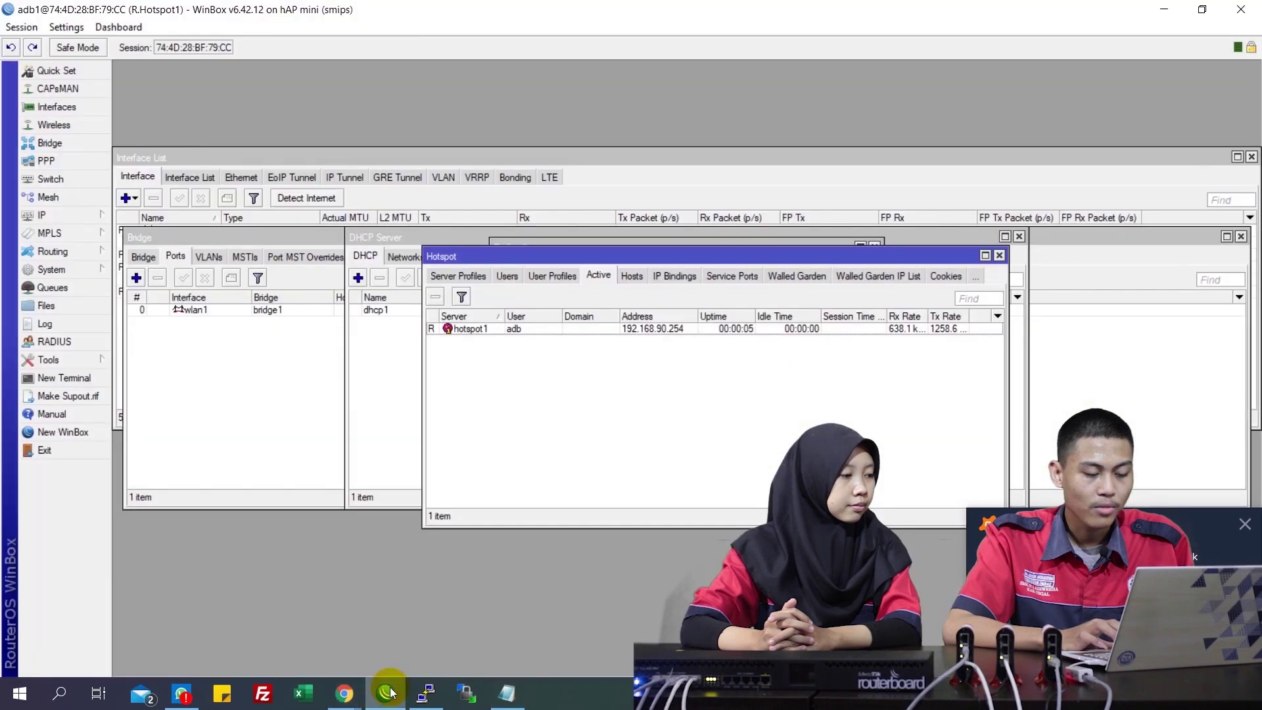
{"action": "left_click", "coordinate": [447, 277]}
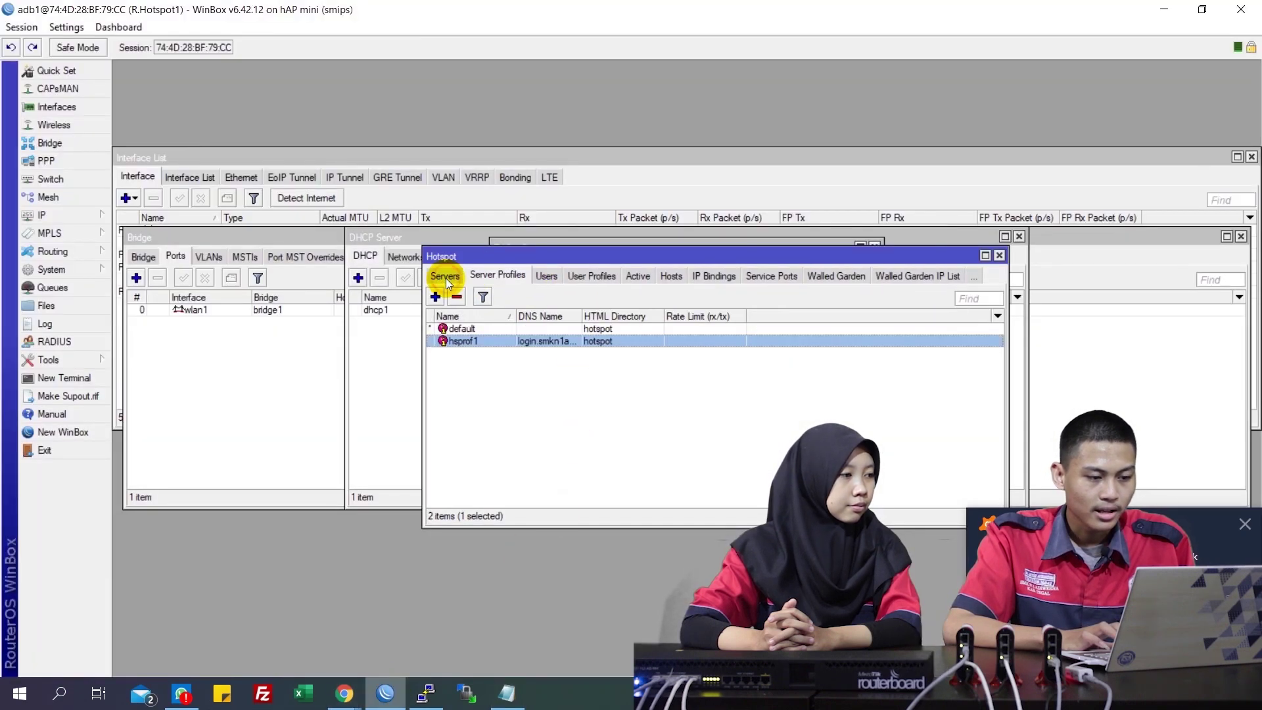
{"action": "left_click", "coordinate": [98, 220]}
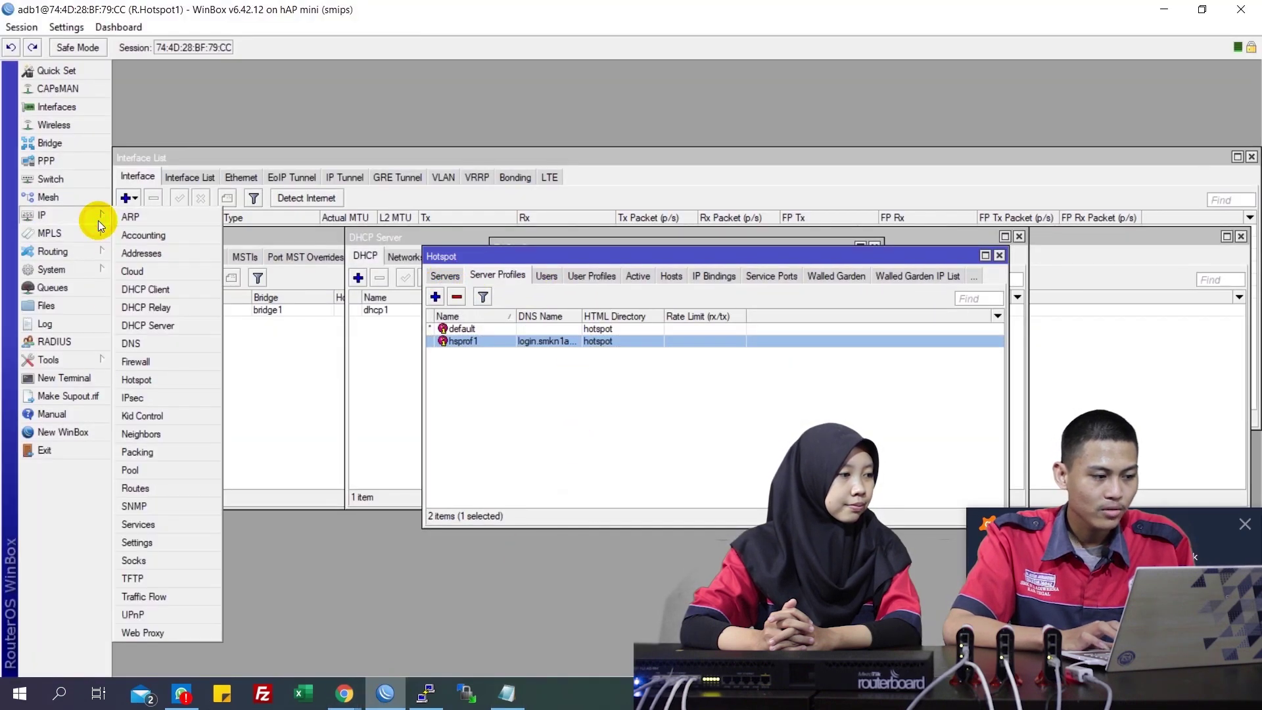
{"action": "left_click", "coordinate": [137, 381]}
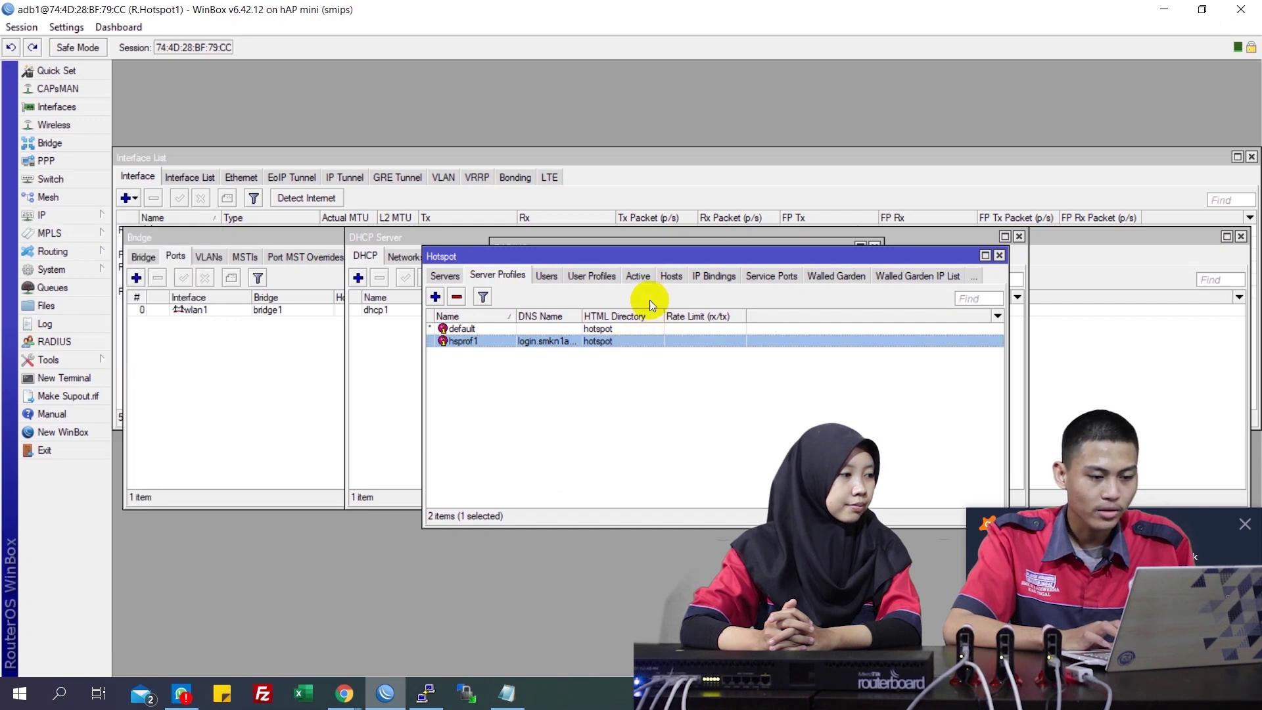
{"action": "left_click", "coordinate": [641, 276]}
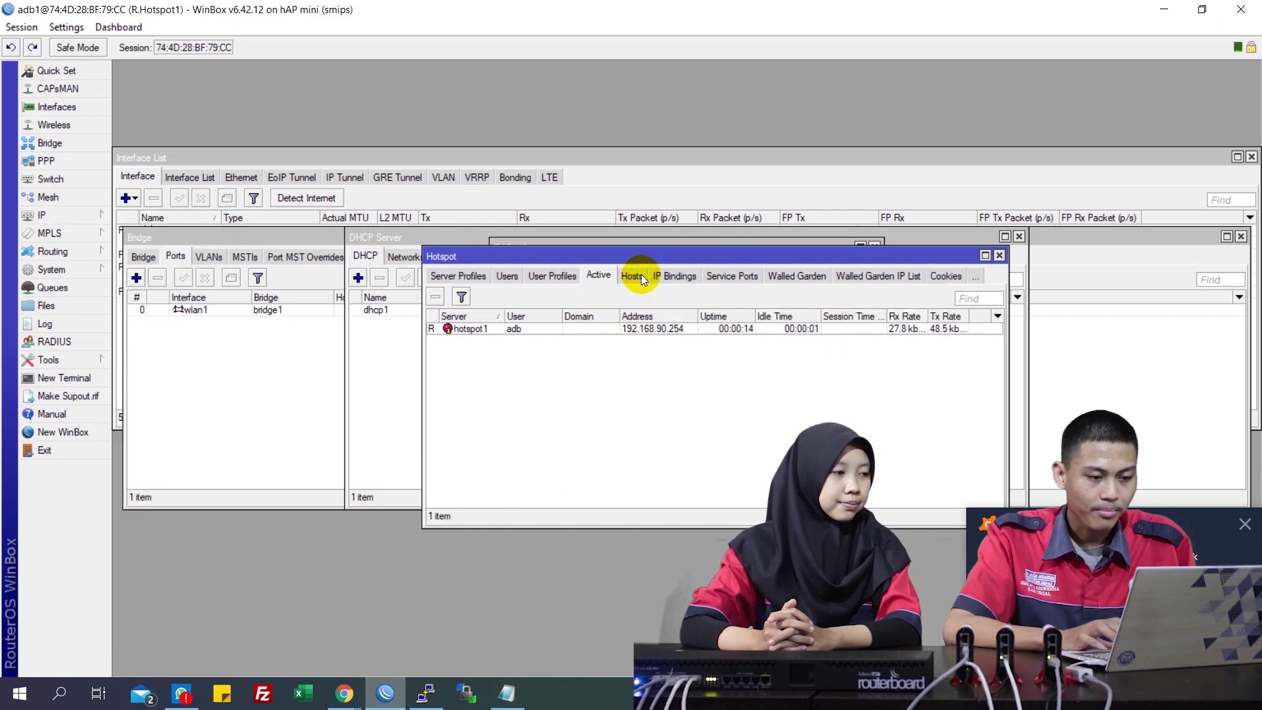
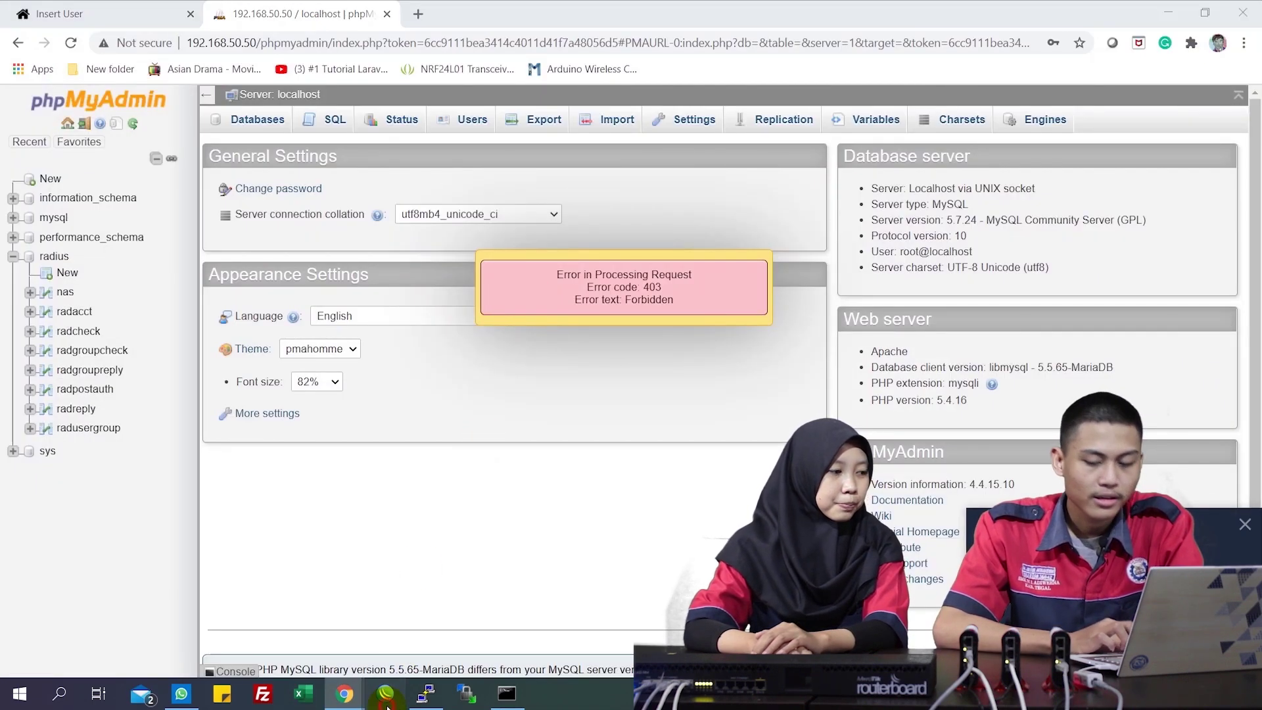
Refresh the neighbour list and choose the R.Core router as the connection target
{"action": "left_click", "coordinate": [386, 696]}
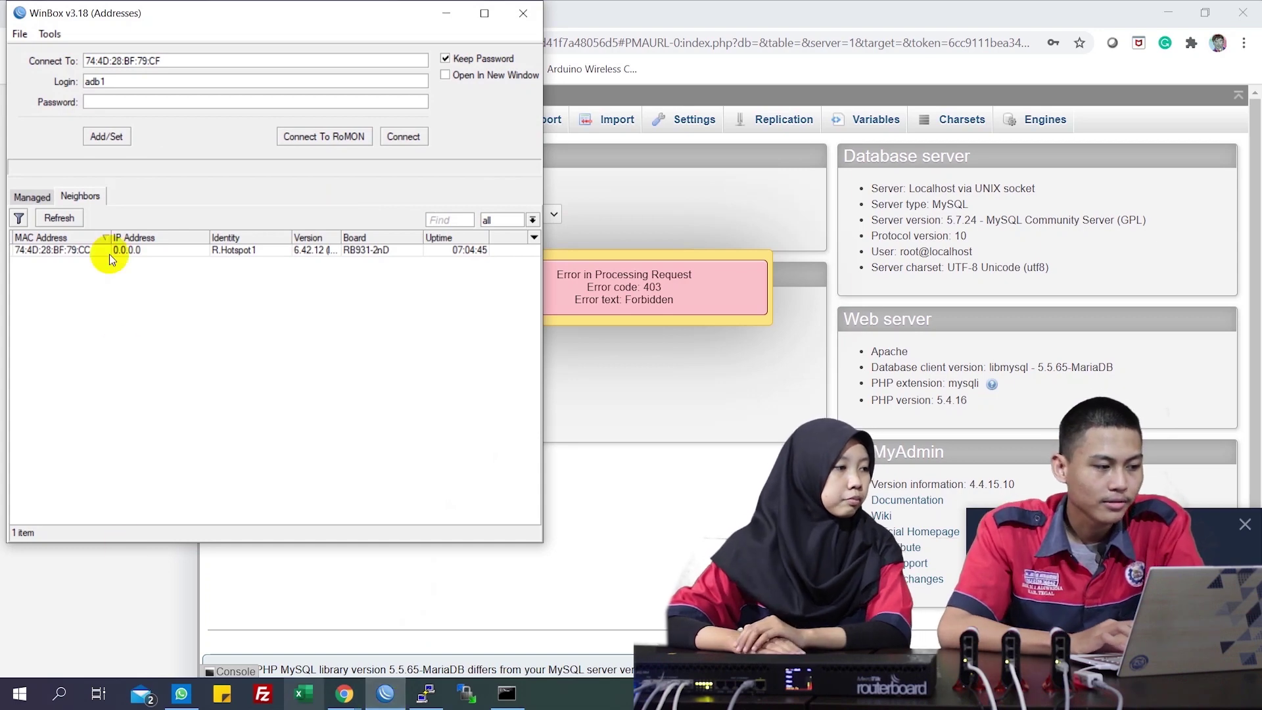
{"action": "left_click", "coordinate": [74, 219]}
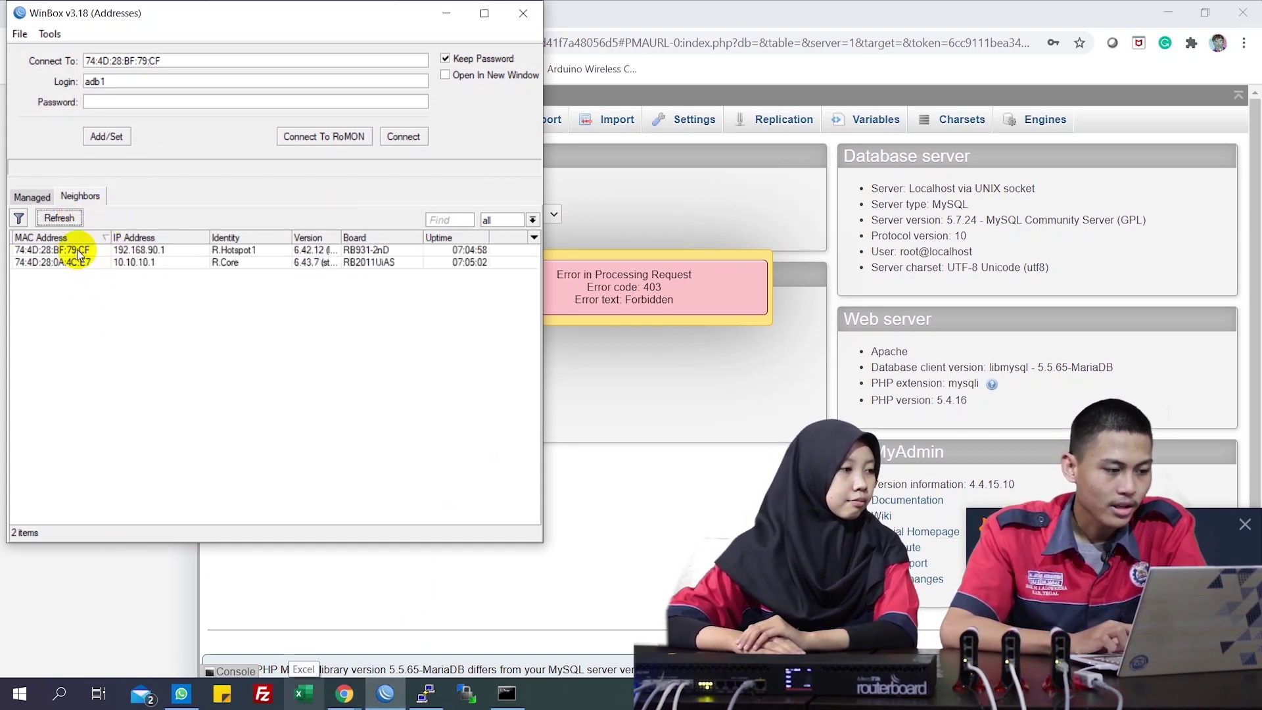
{"action": "left_click", "coordinate": [69, 262]}
{"action": "double_click", "coordinate": [169, 83]}
Correct the login name to admin, enter the password and connect to R.Core
{"action": "left_click", "coordinate": [161, 82]}
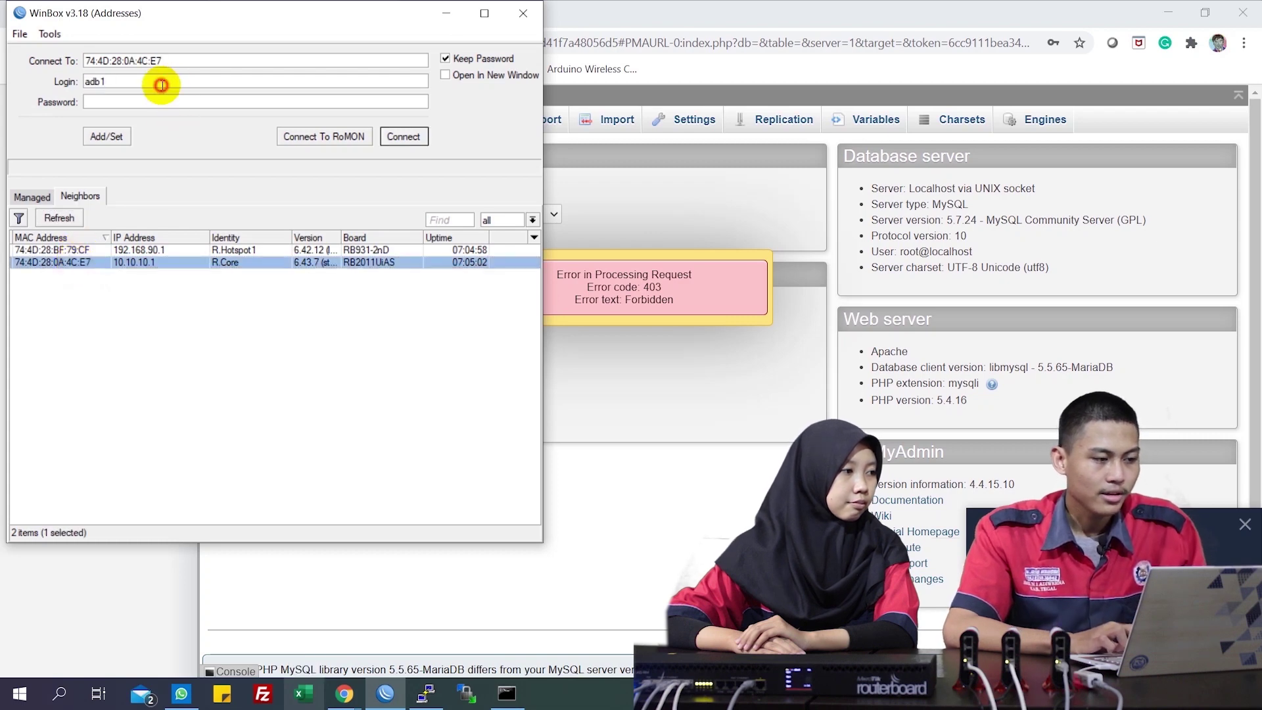
{"action": "key", "text": "BackSpace"}
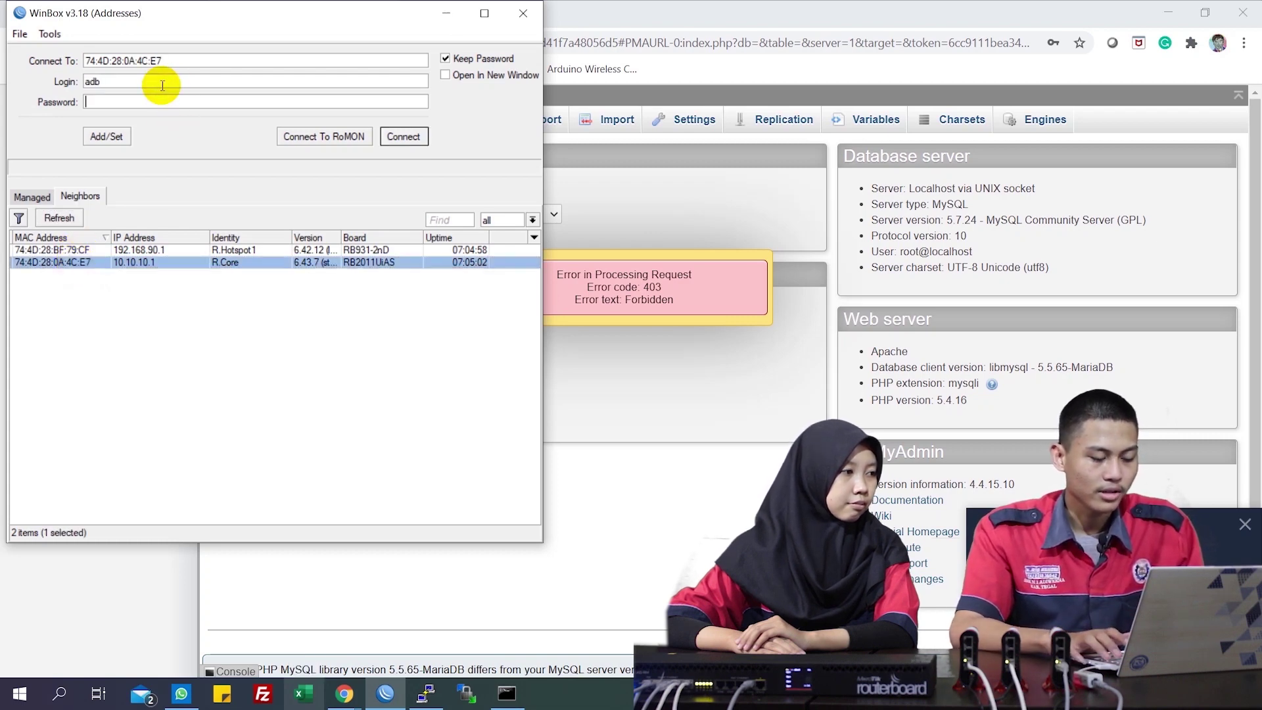
{"action": "type", "text": "123"}
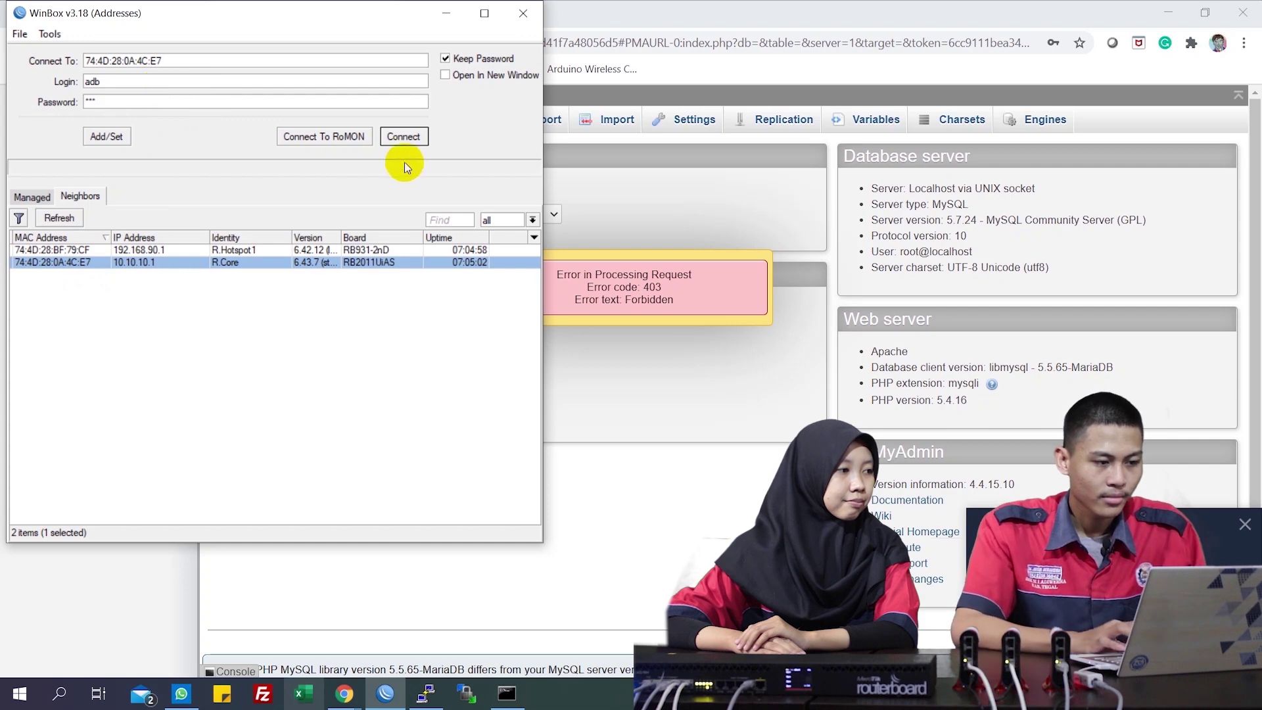
{"action": "left_click", "coordinate": [414, 134]}
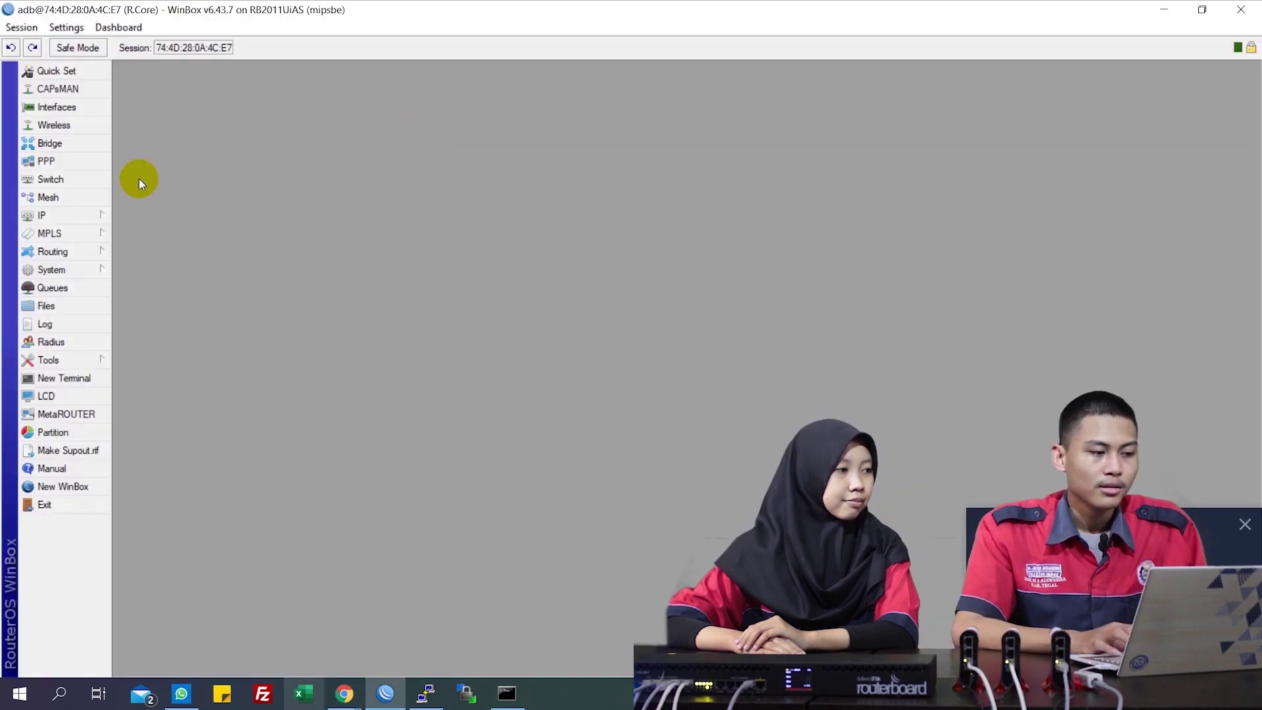
Create a new firewall address-list entry named allow-remote and clear its default 0.0.0.0 address
{"action": "left_click", "coordinate": [91, 215]}
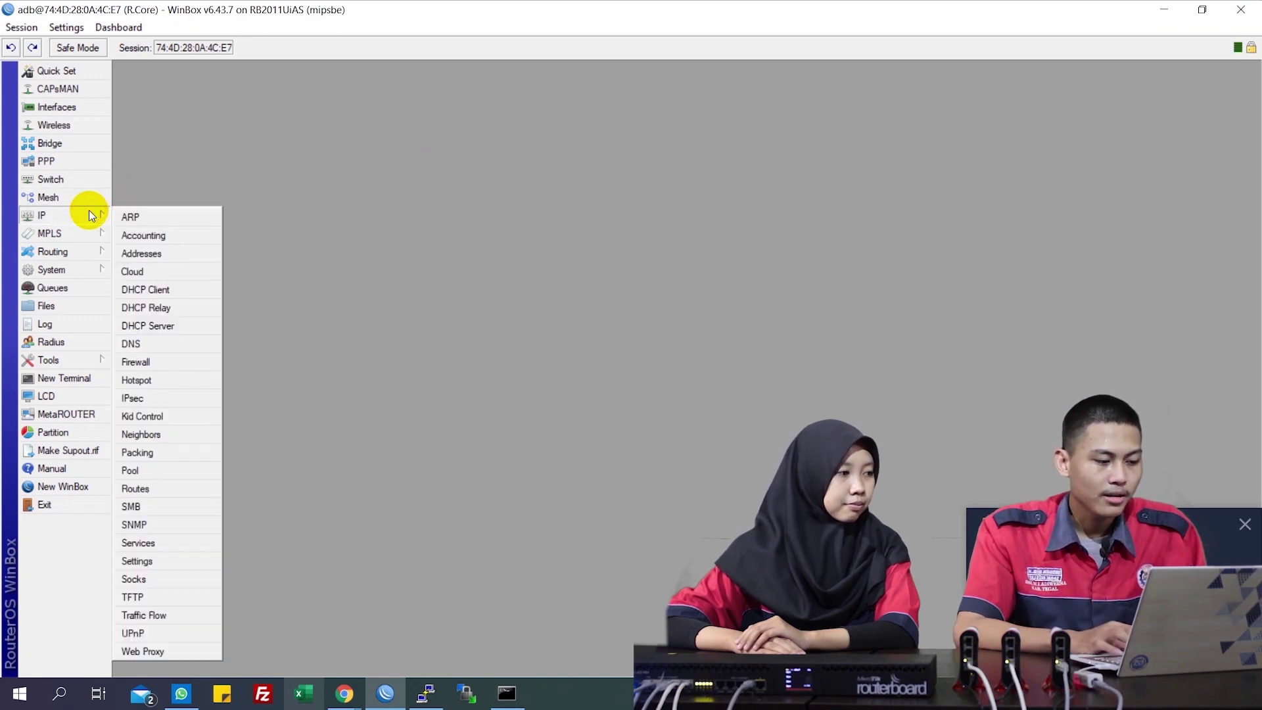
{"action": "left_click", "coordinate": [182, 366]}
{"action": "left_click", "coordinate": [420, 188]}
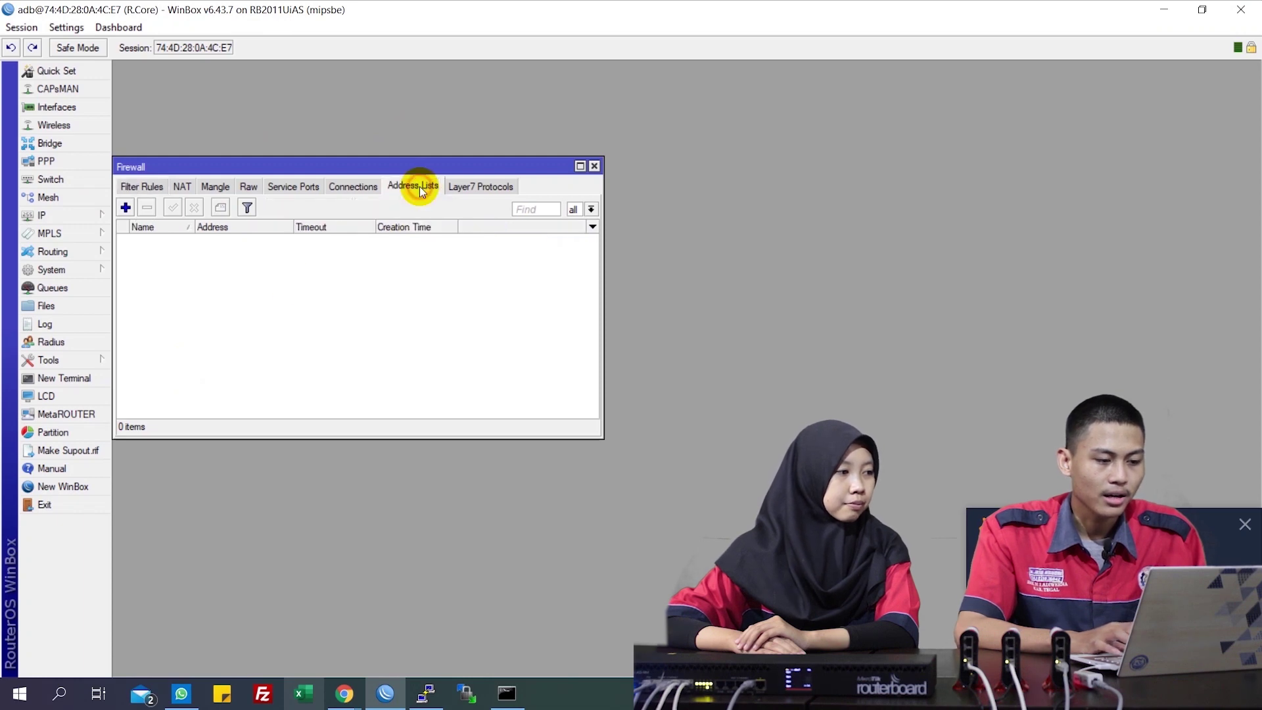
{"action": "left_click", "coordinate": [126, 208]}
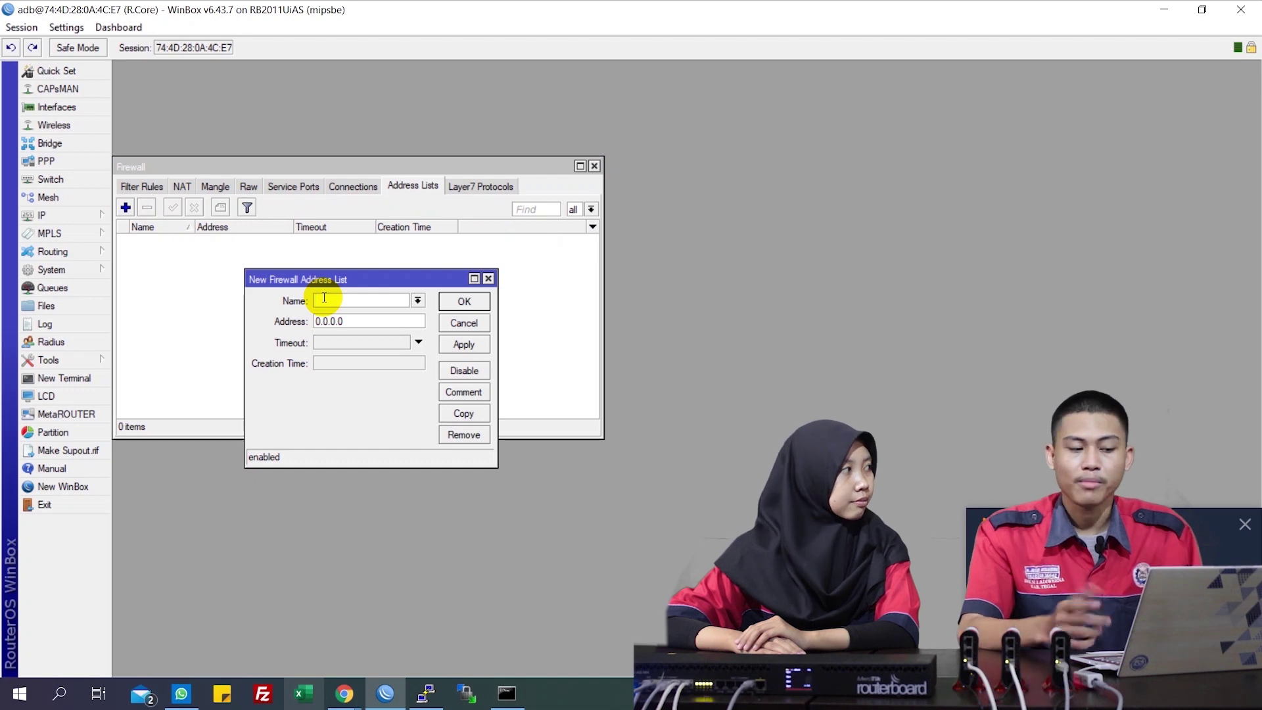
{"action": "type", "text": "a"}
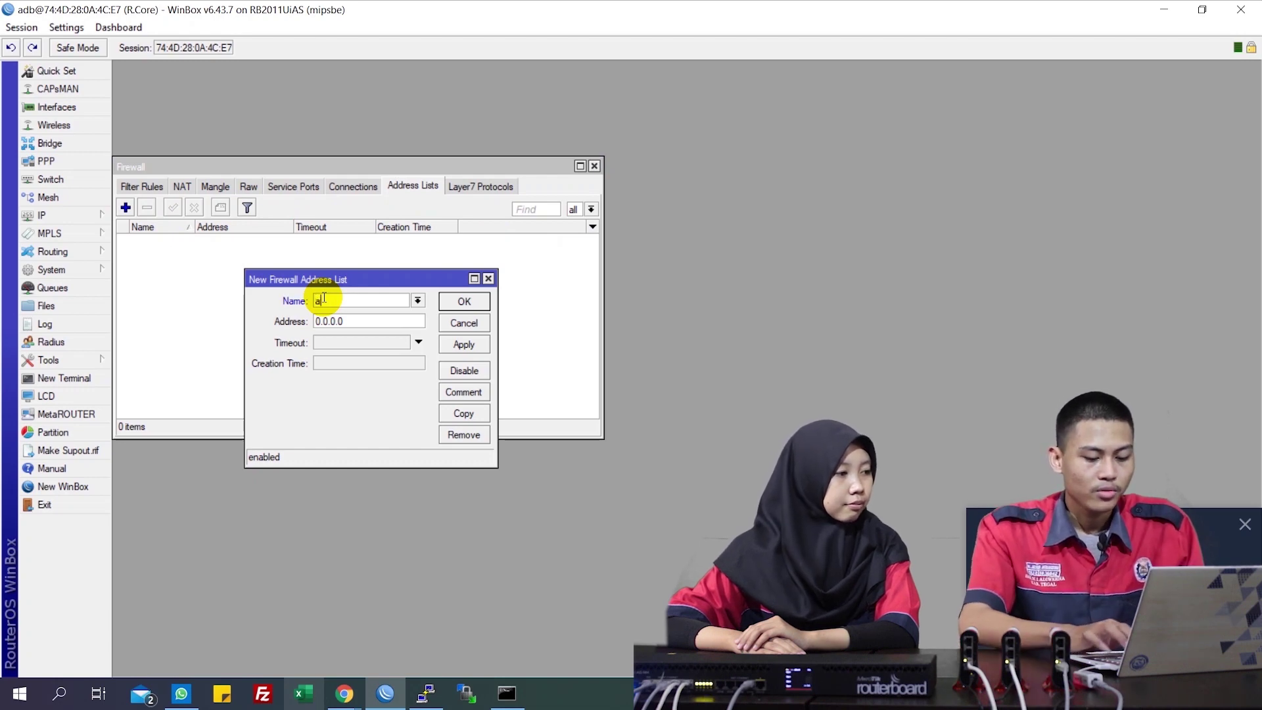
{"action": "type", "text": "llow-remote"}
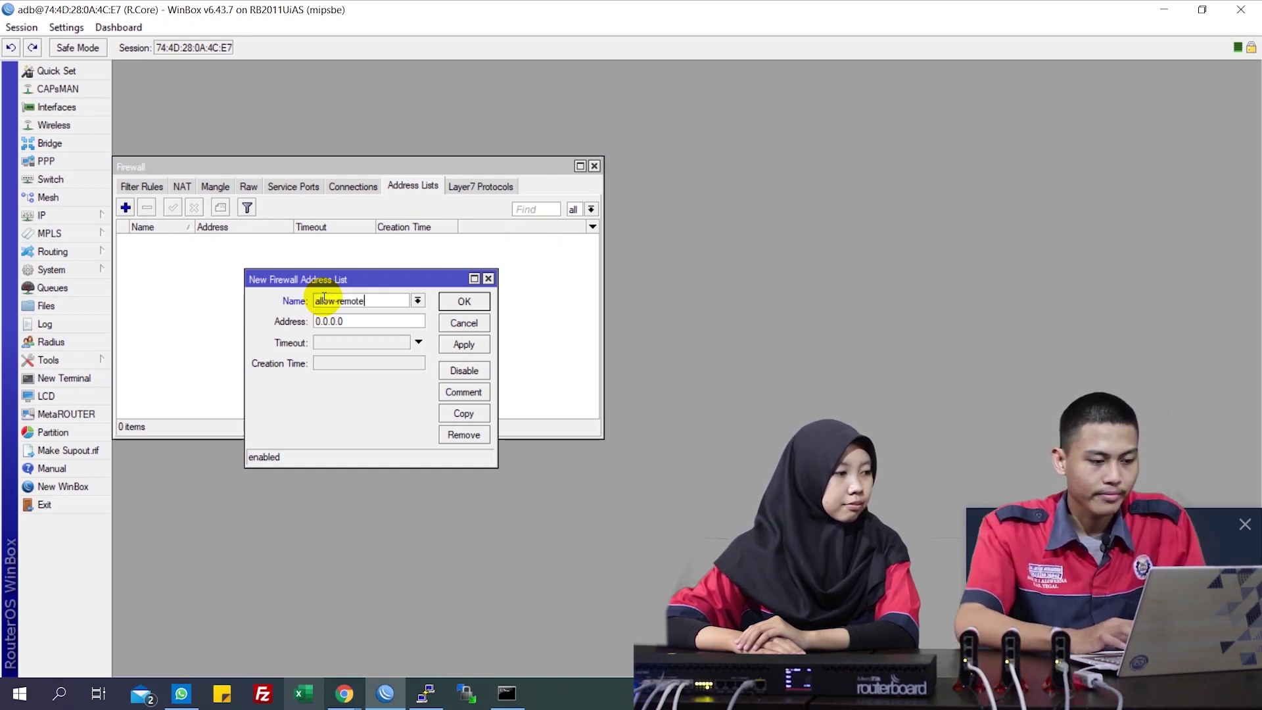
{"action": "left_click", "coordinate": [374, 322]}
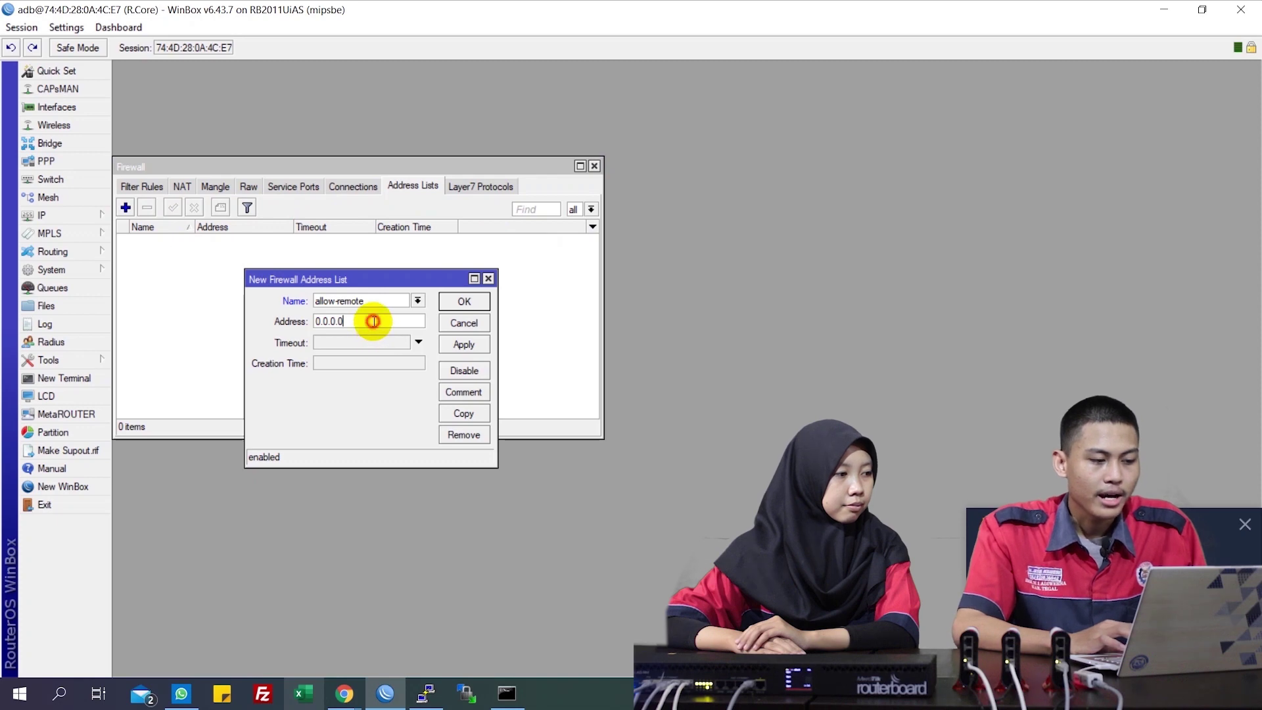
{"action": "key", "text": "BackSpace"}
{"action": "key", "text": "BackSpace"}
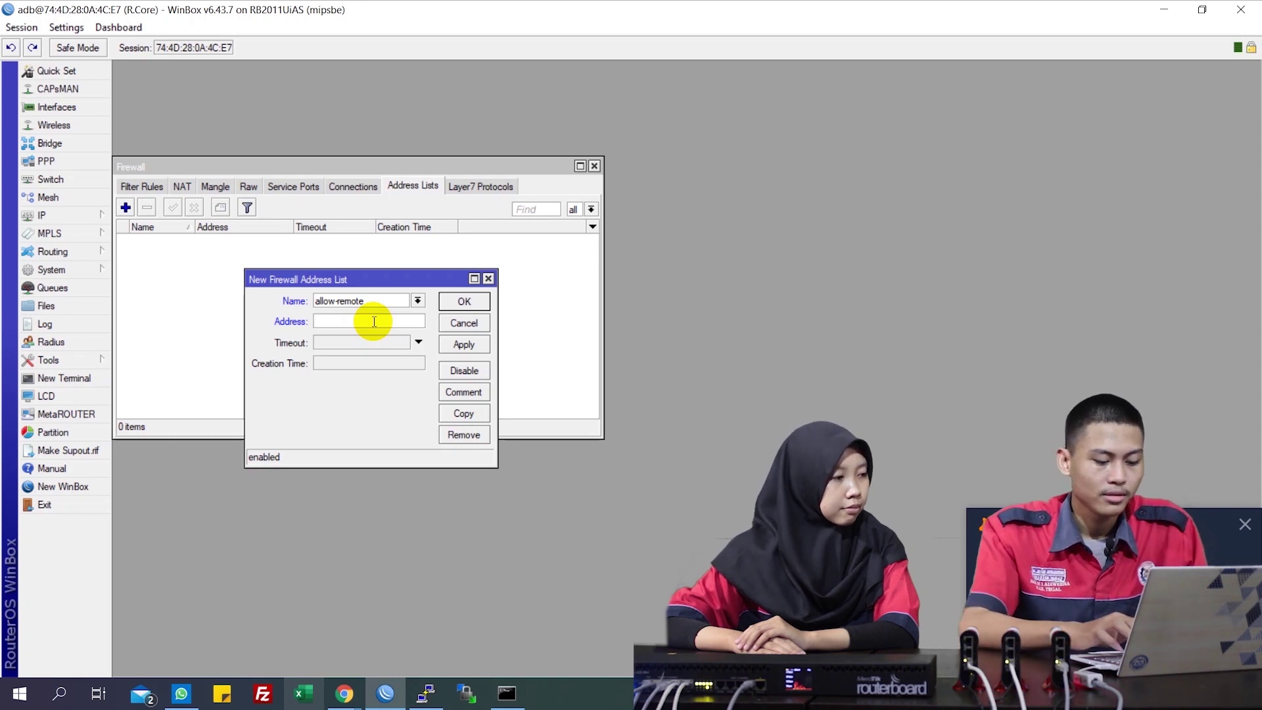
Confirm the laptop's IP in the command prompt, then save allow-remote with address 192.168.90.254
{"action": "left_click", "coordinate": [506, 693]}
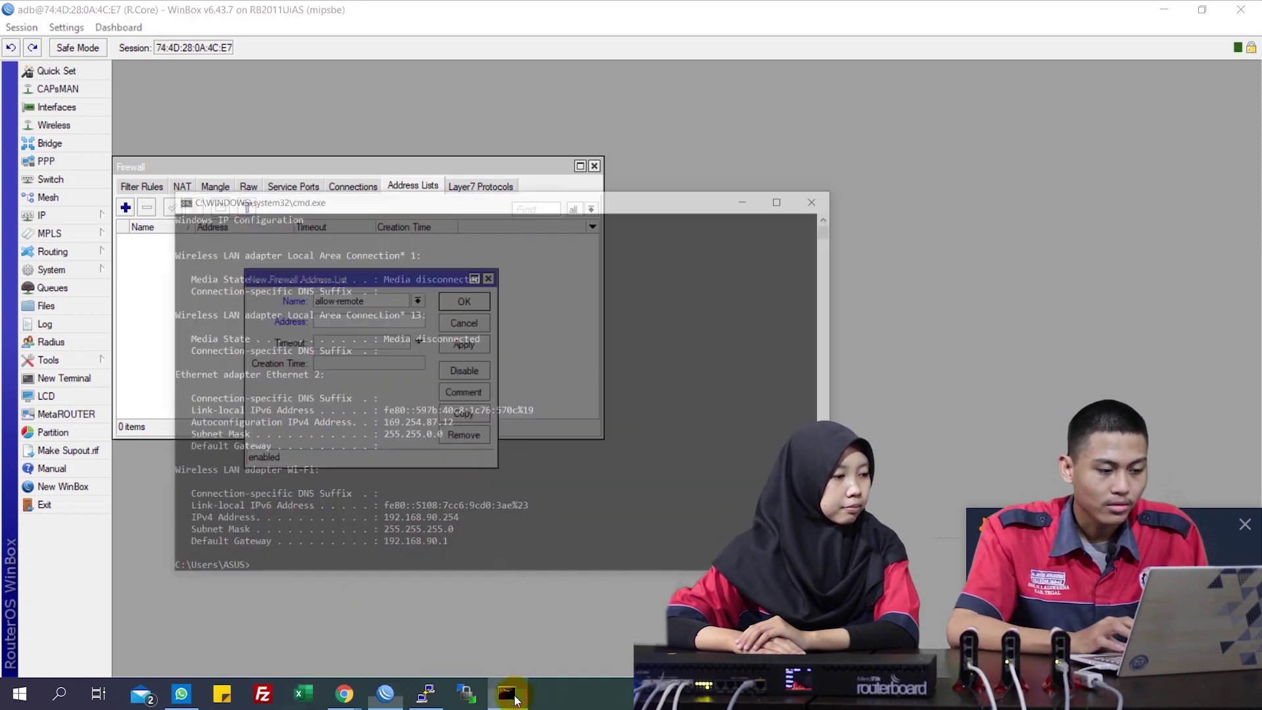
{"action": "key", "text": "Up"}
{"action": "key", "text": "Return"}
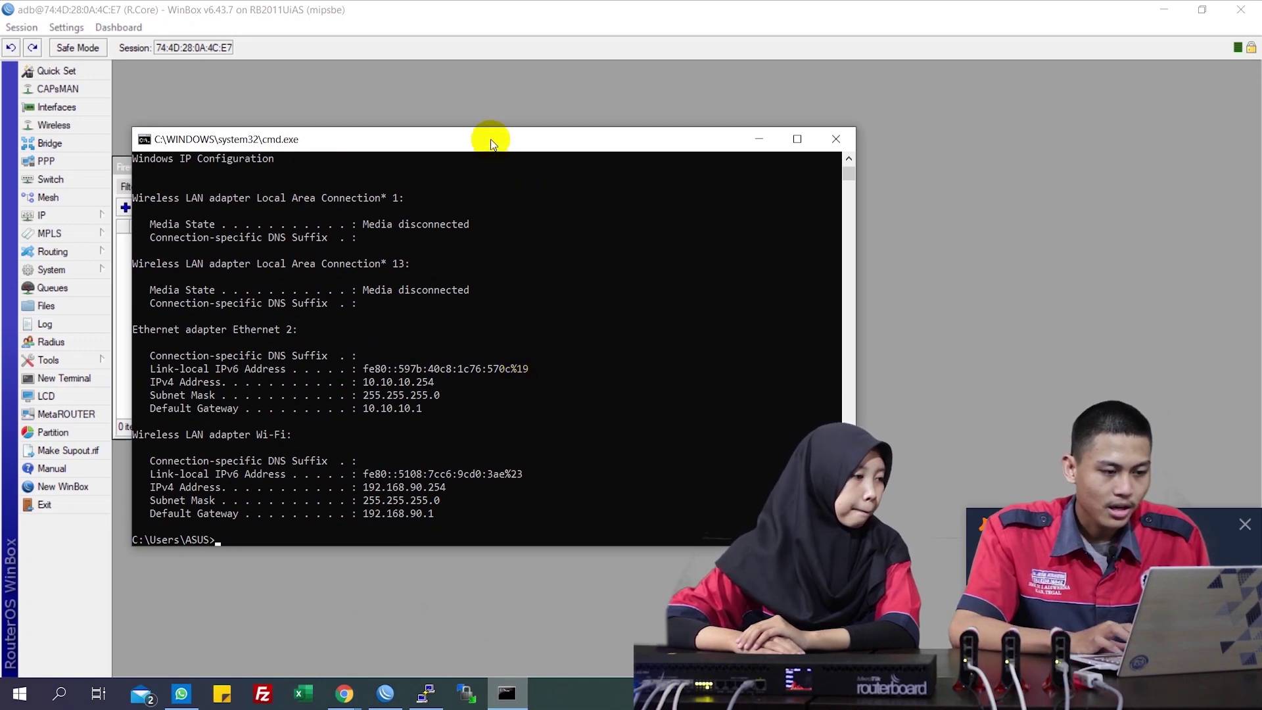
{"action": "left_click_drag", "start_coordinate": [490, 139], "coordinate": [744, 136]}
{"action": "left_click", "coordinate": [349, 320]}
{"action": "type", "text": "192.168"}
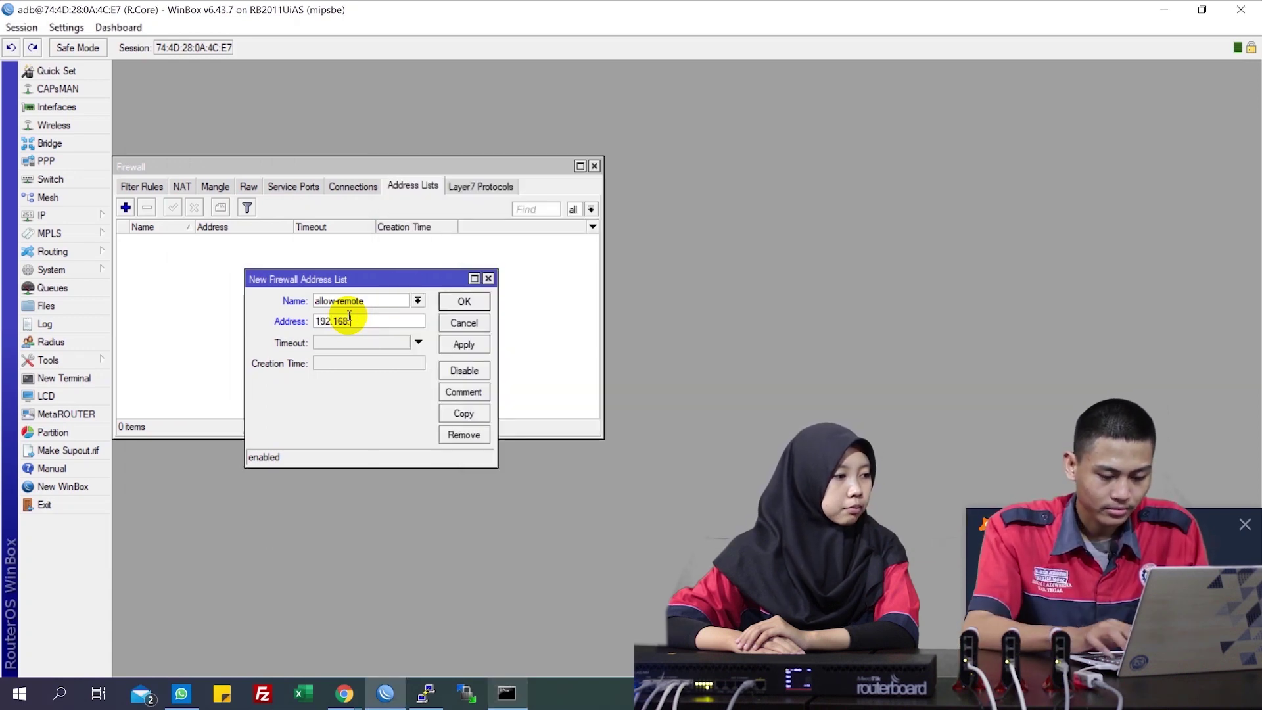
{"action": "type", "text": ".90.254"}
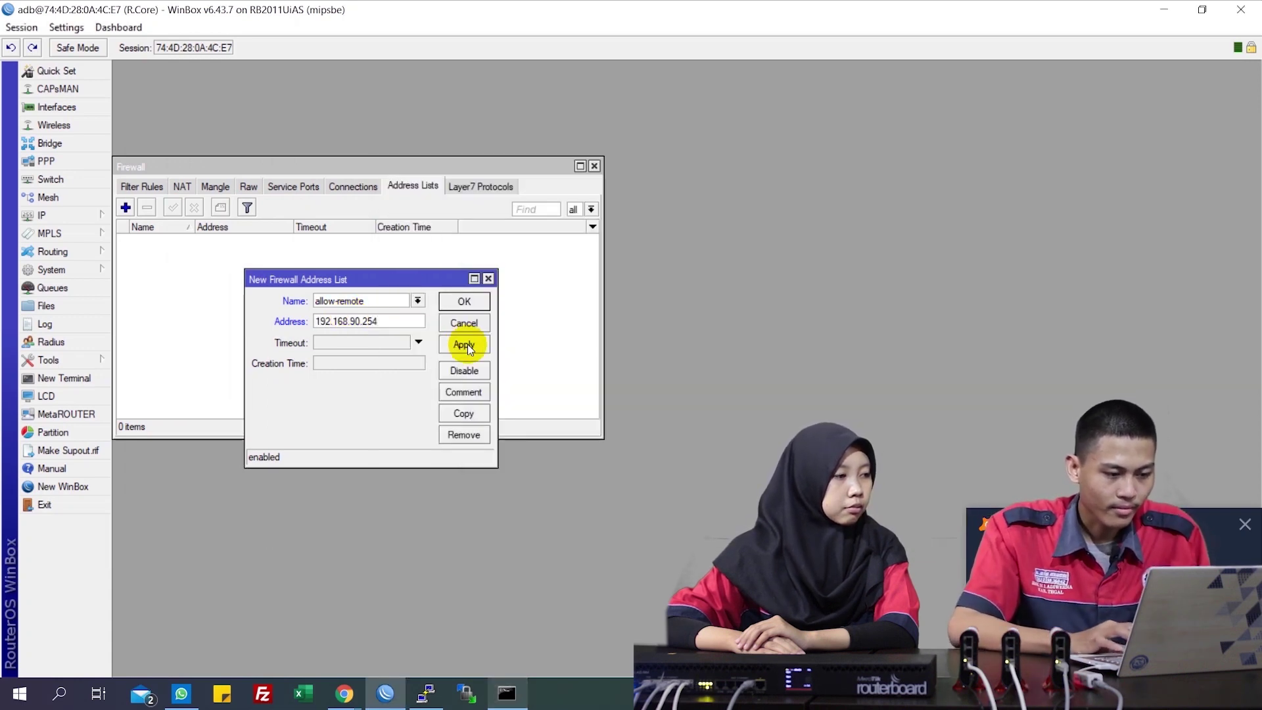
{"action": "left_click", "coordinate": [465, 345]}
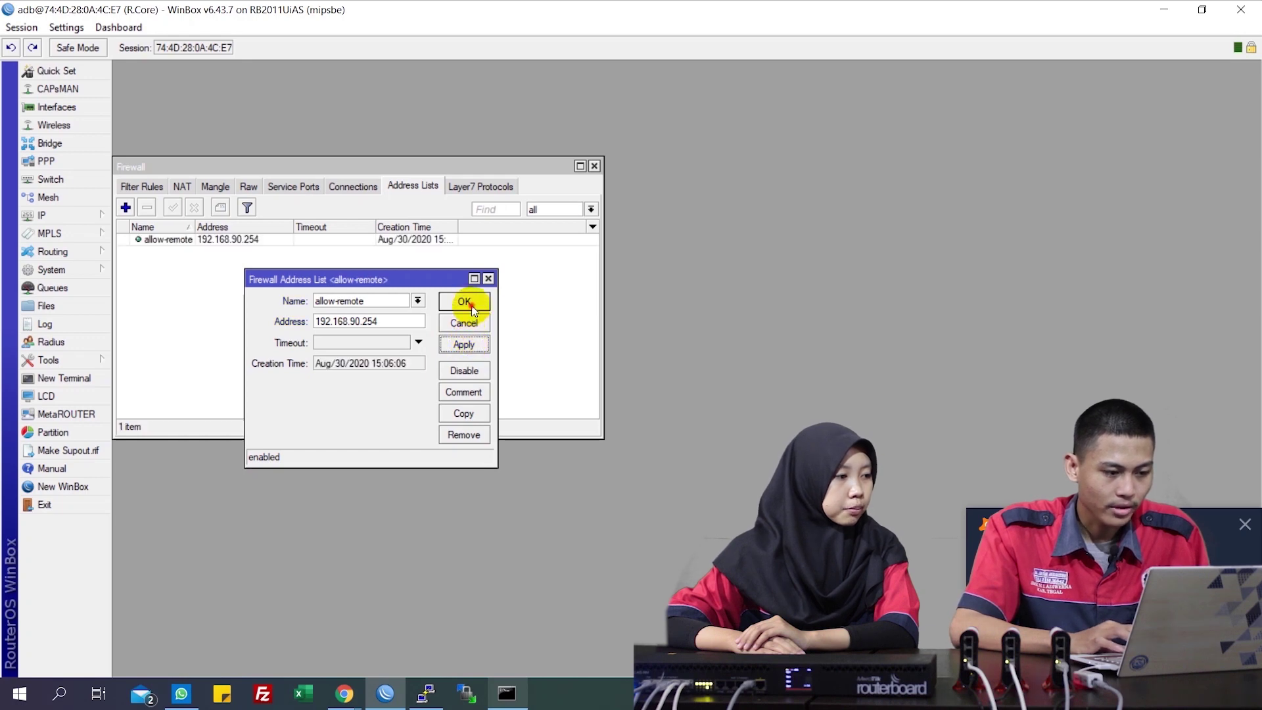
{"action": "left_click", "coordinate": [465, 303]}
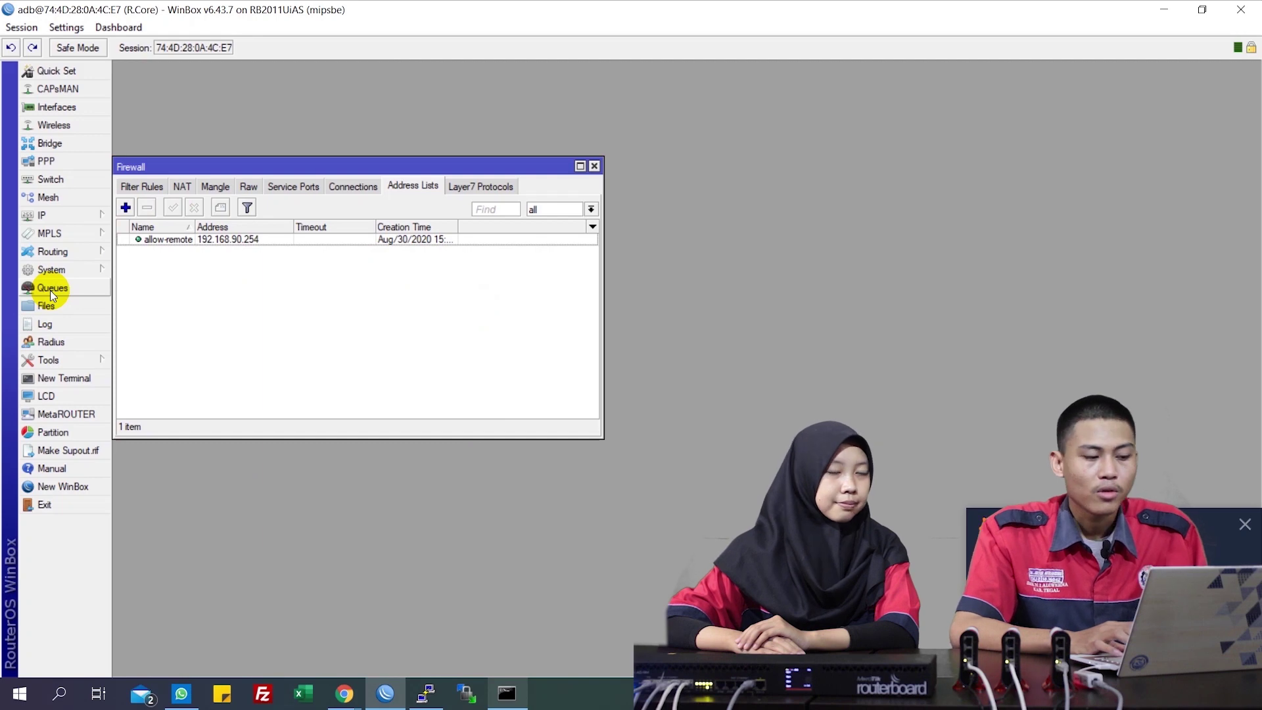
In Terminal, add input rules: ICMP size-796 senders join allow-remote for 6h; accept allow-remote sources
{"action": "left_click", "coordinate": [50, 381]}
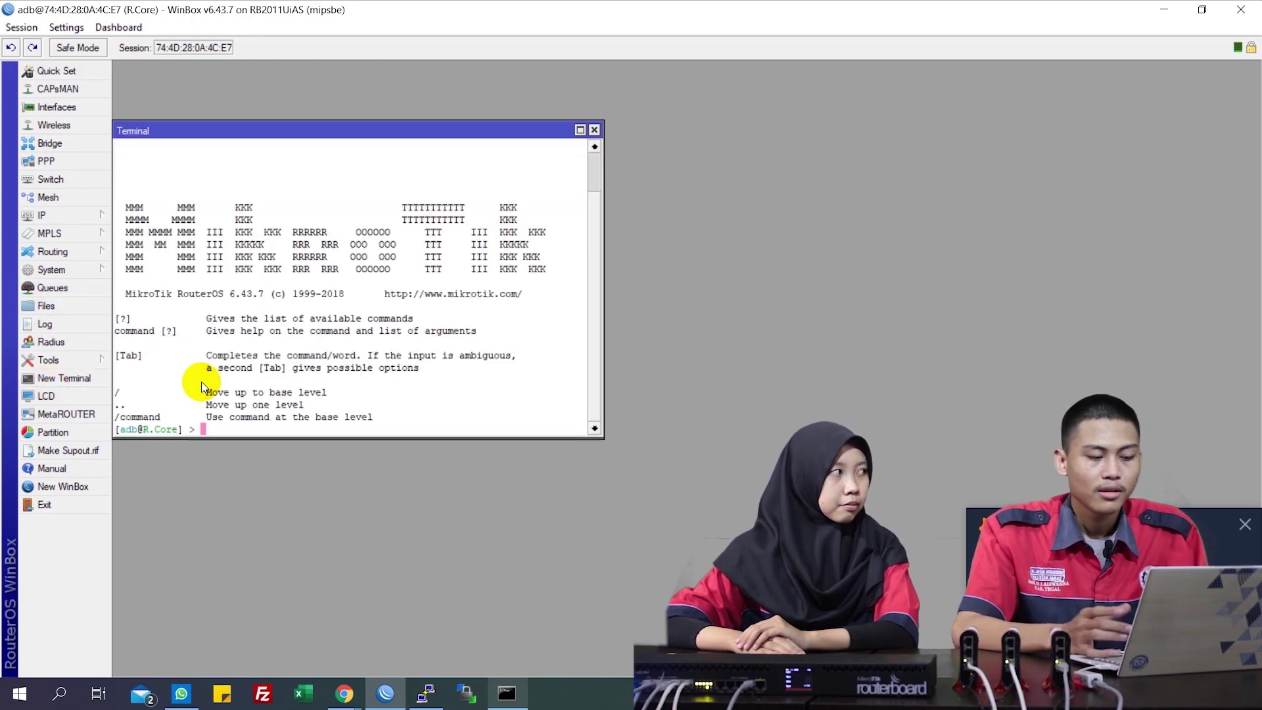
{"action": "type", "text": "ip"}
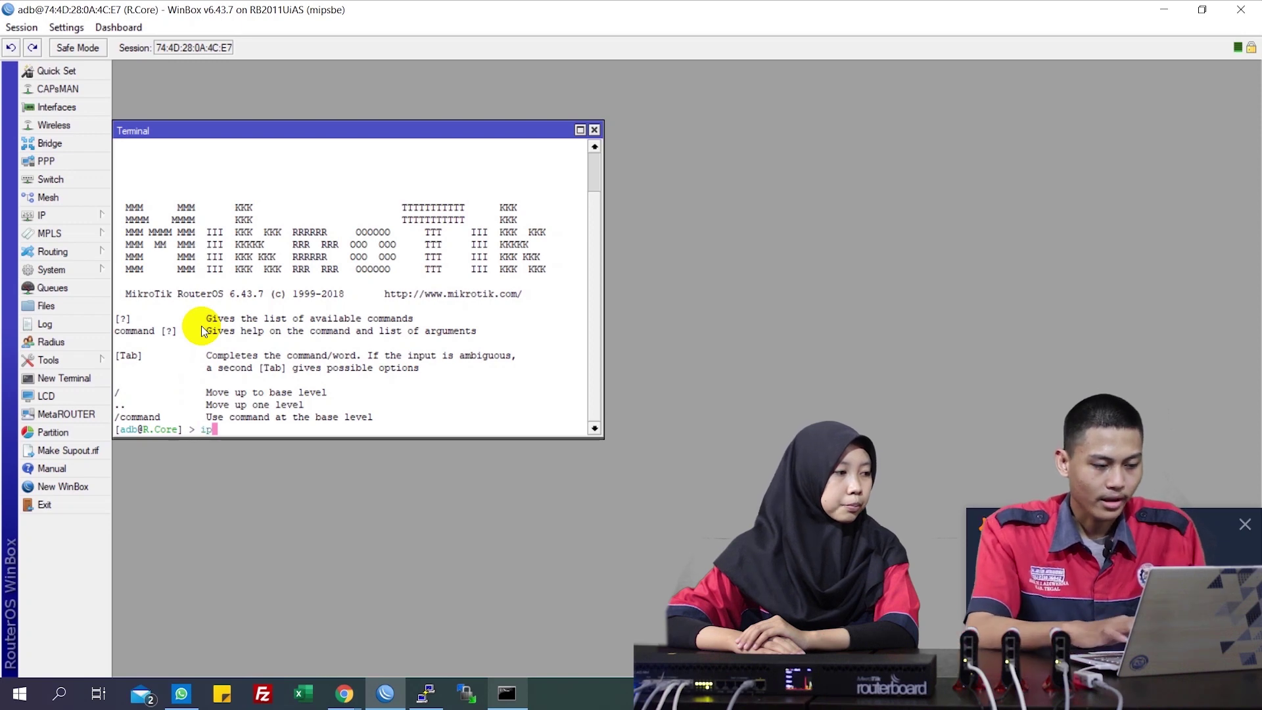
{"action": "type", "text": " firewall "}
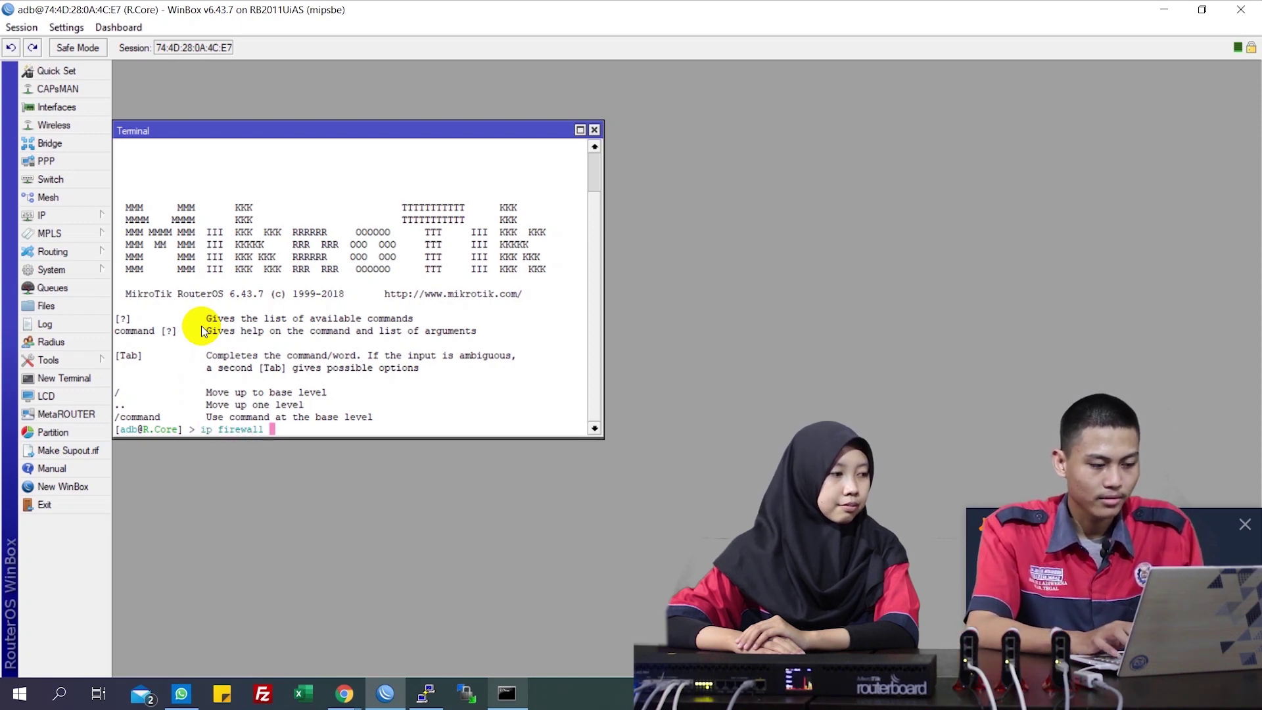
{"action": "type", "text": "filter add a"}
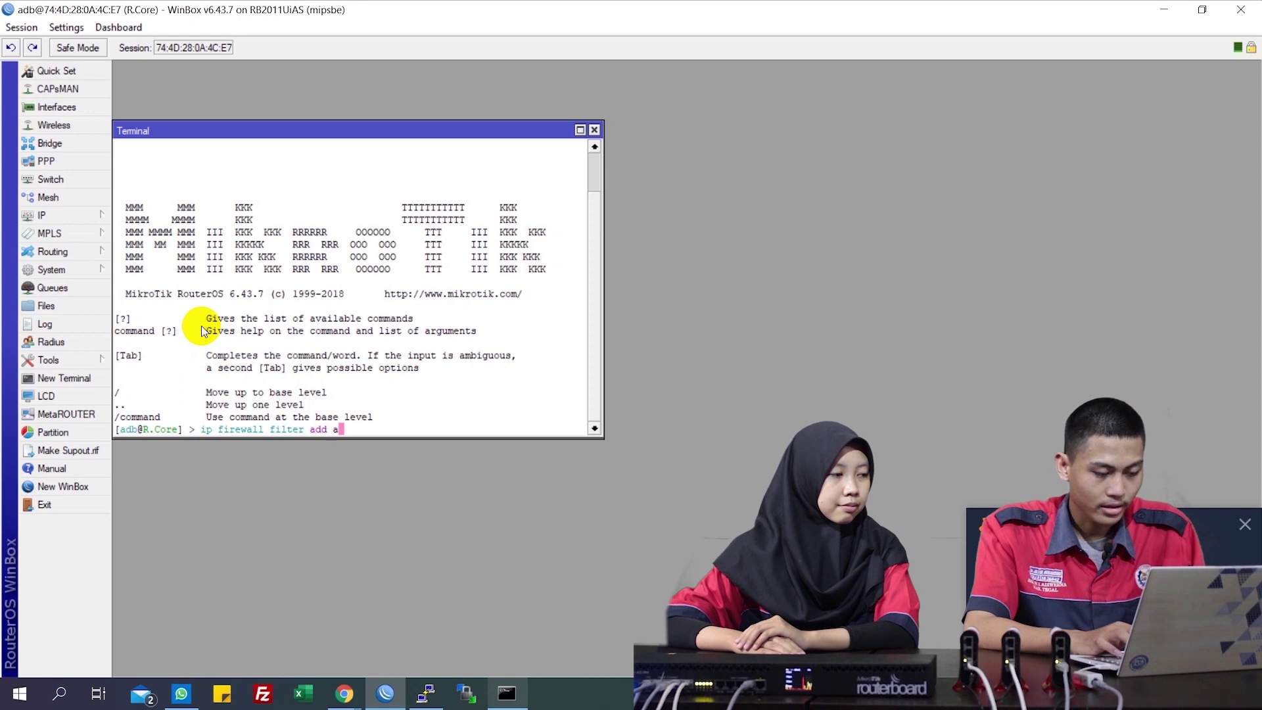
{"action": "key", "text": "Tab"}
{"action": "type", "text": "add-"}
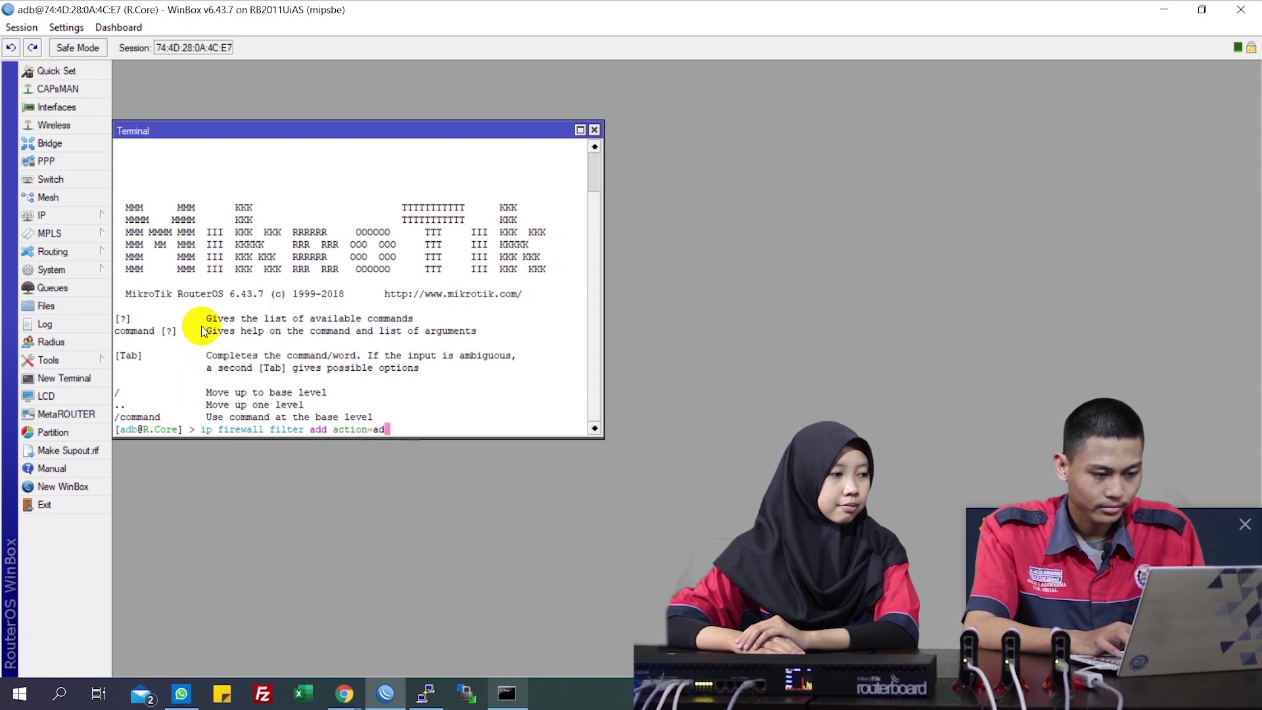
{"action": "type", "text": "s"}
{"action": "key", "text": "Tab"}
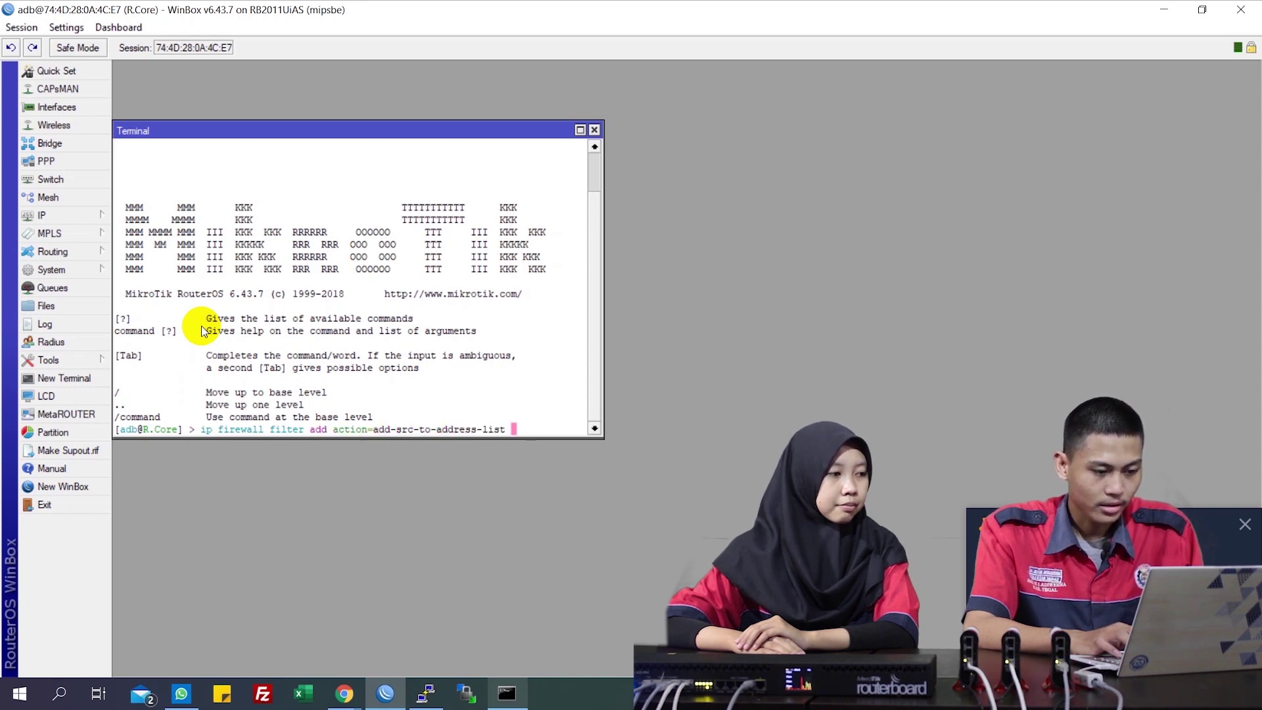
{"action": "type", "text": "address-list"}
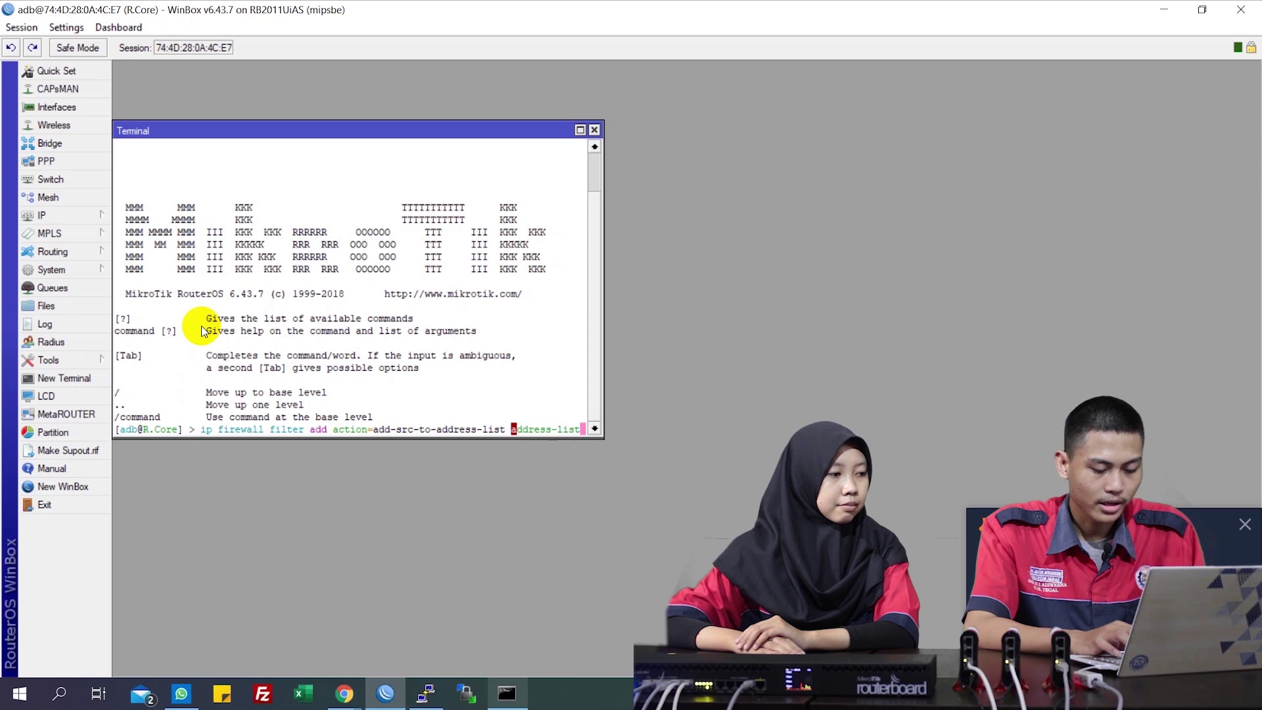
{"action": "type", "text": "=allow-remote "}
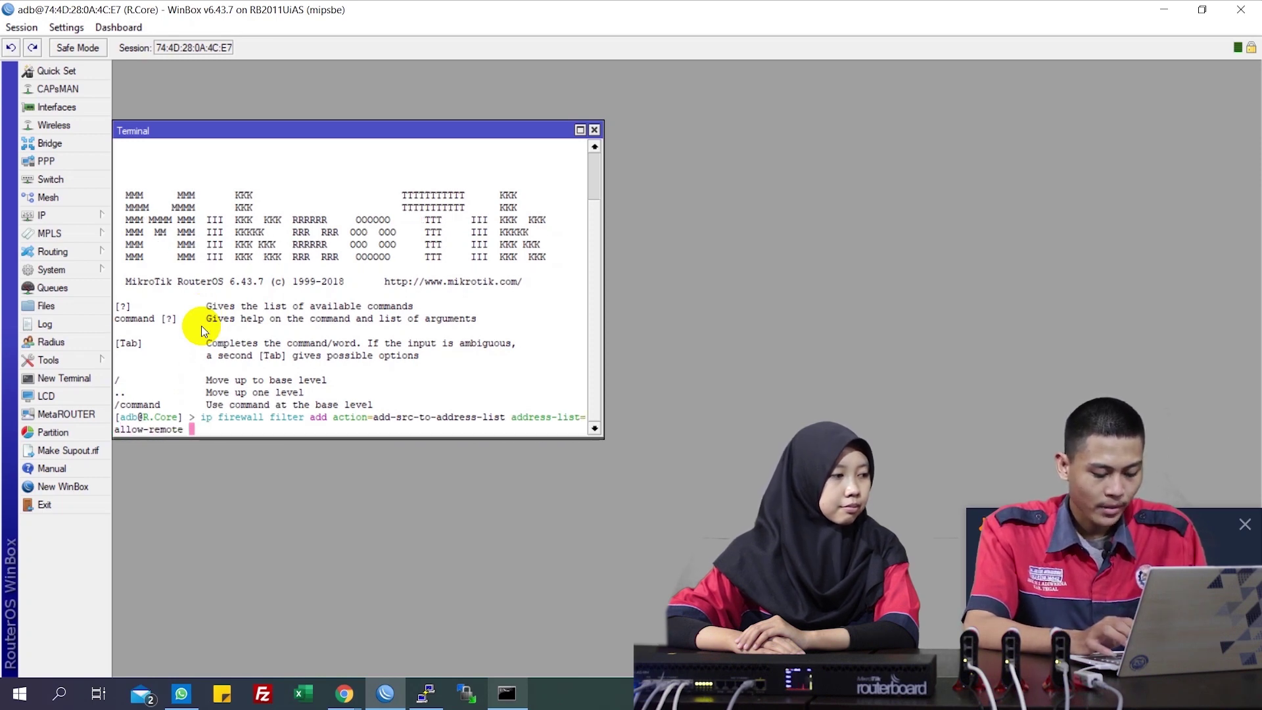
{"action": "type", "text": "add"}
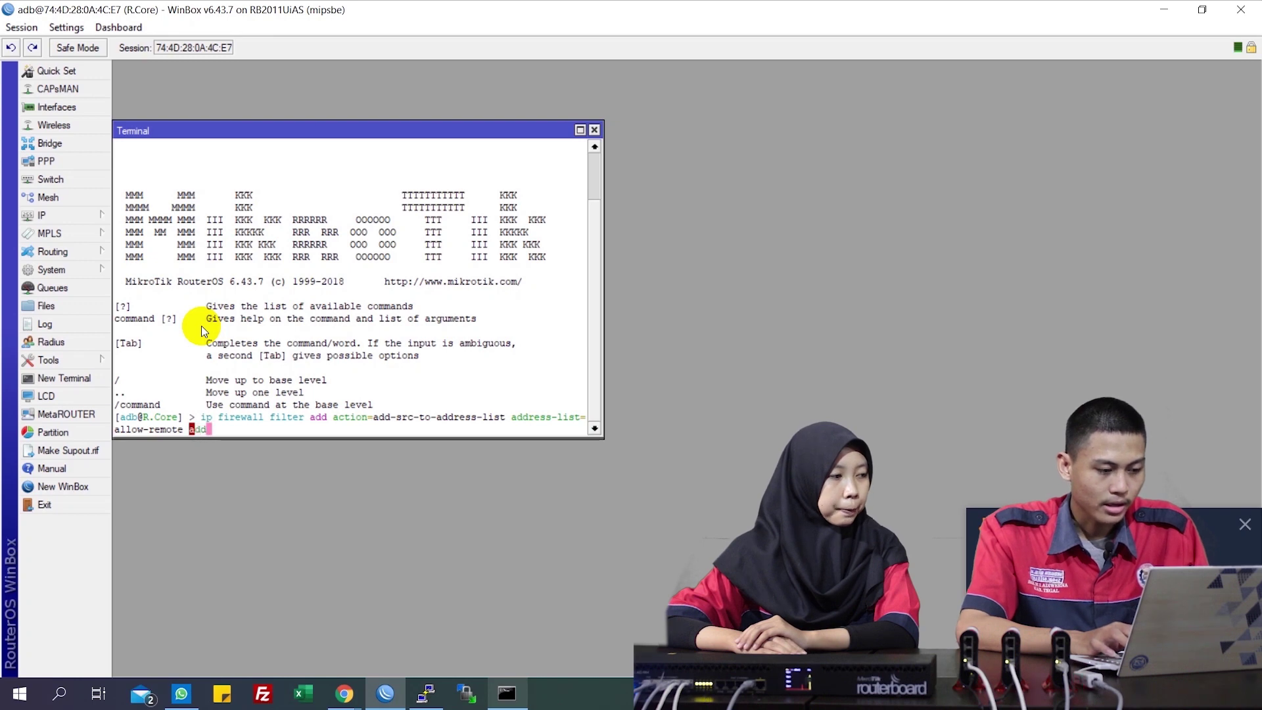
{"action": "key", "text": "Tab"}
{"action": "type", "text": "6"}
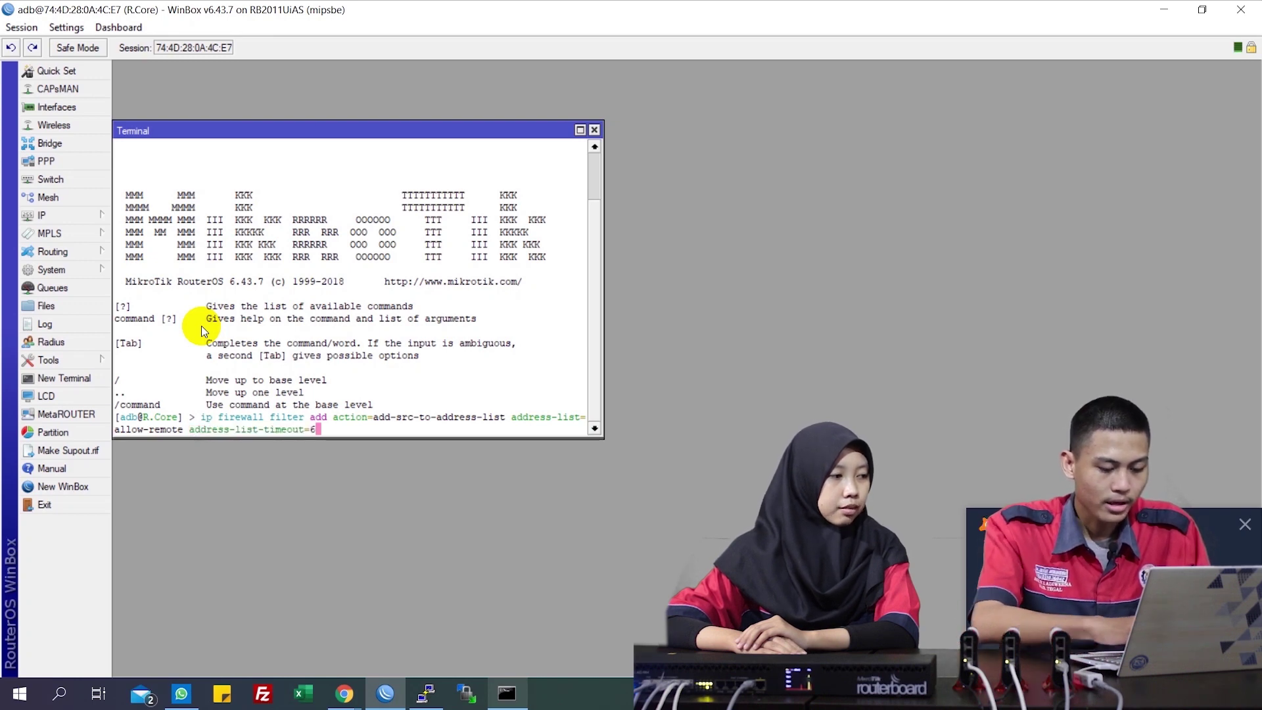
{"action": "type", "text": "h ch"}
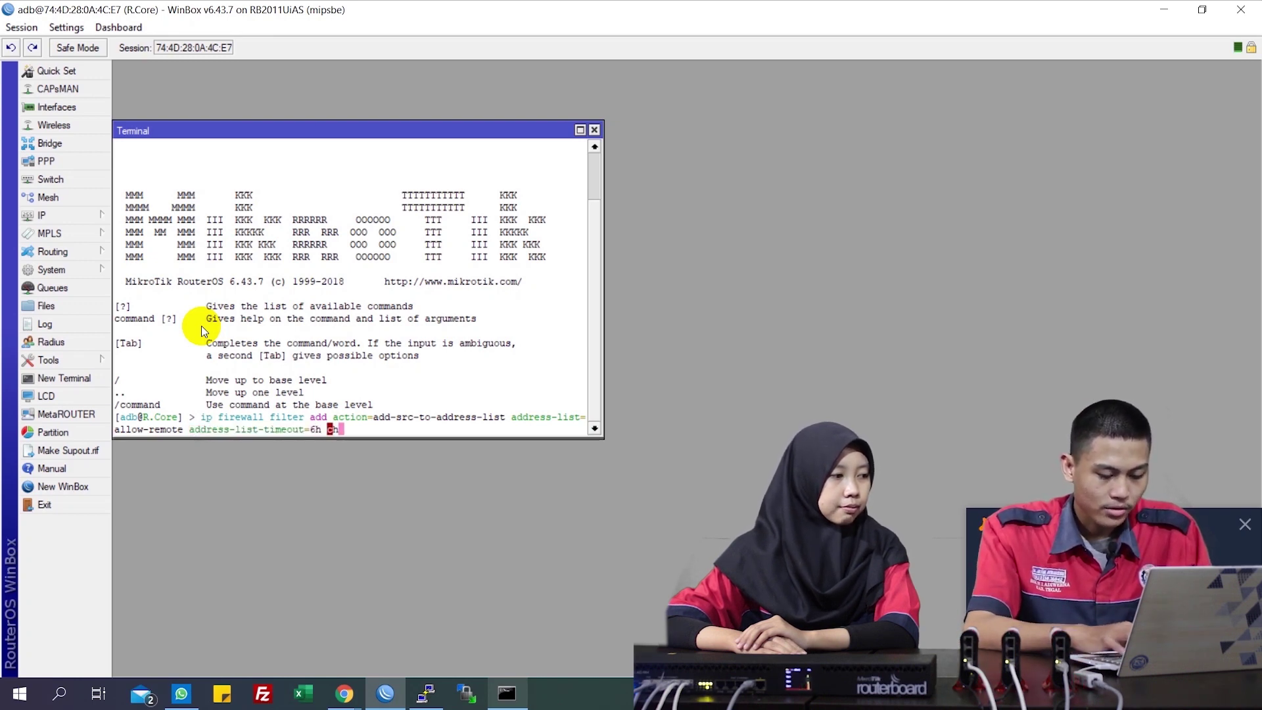
{"action": "type", "text": "ain=input "}
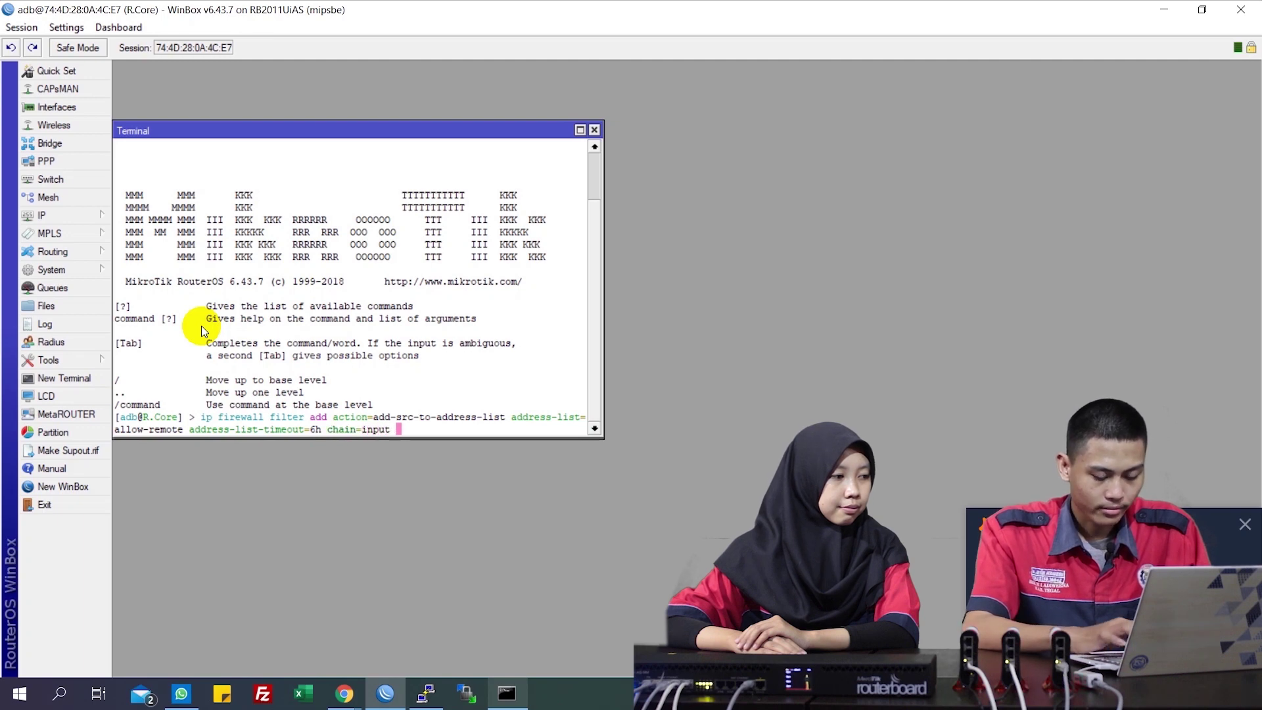
{"action": "type", "text": "packet-"}
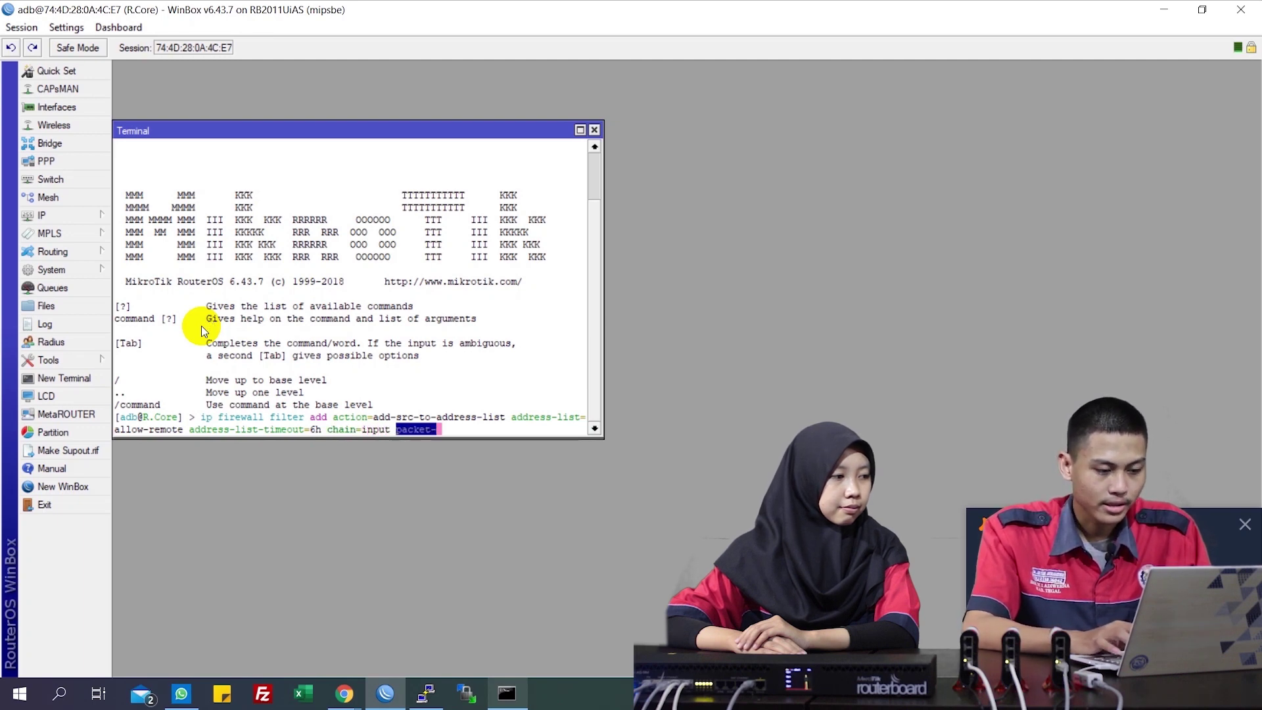
{"action": "type", "text": "size=796 "}
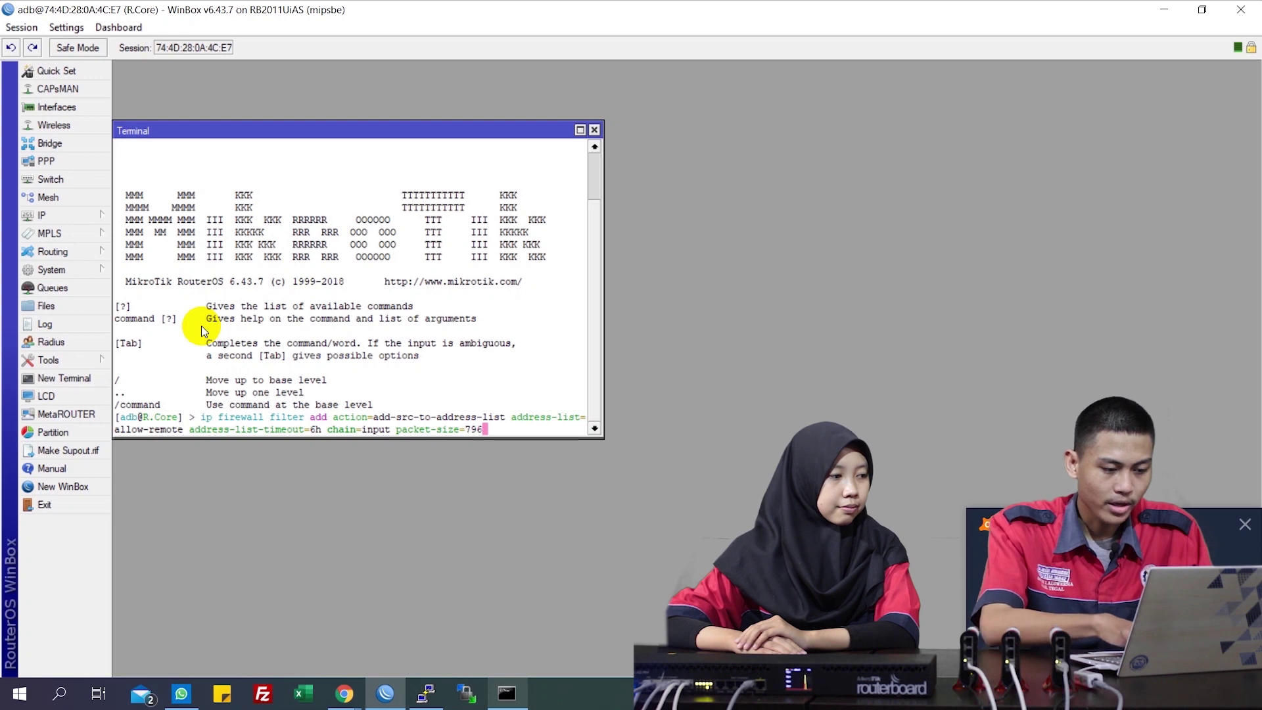
{"action": "type", "text": "proto"}
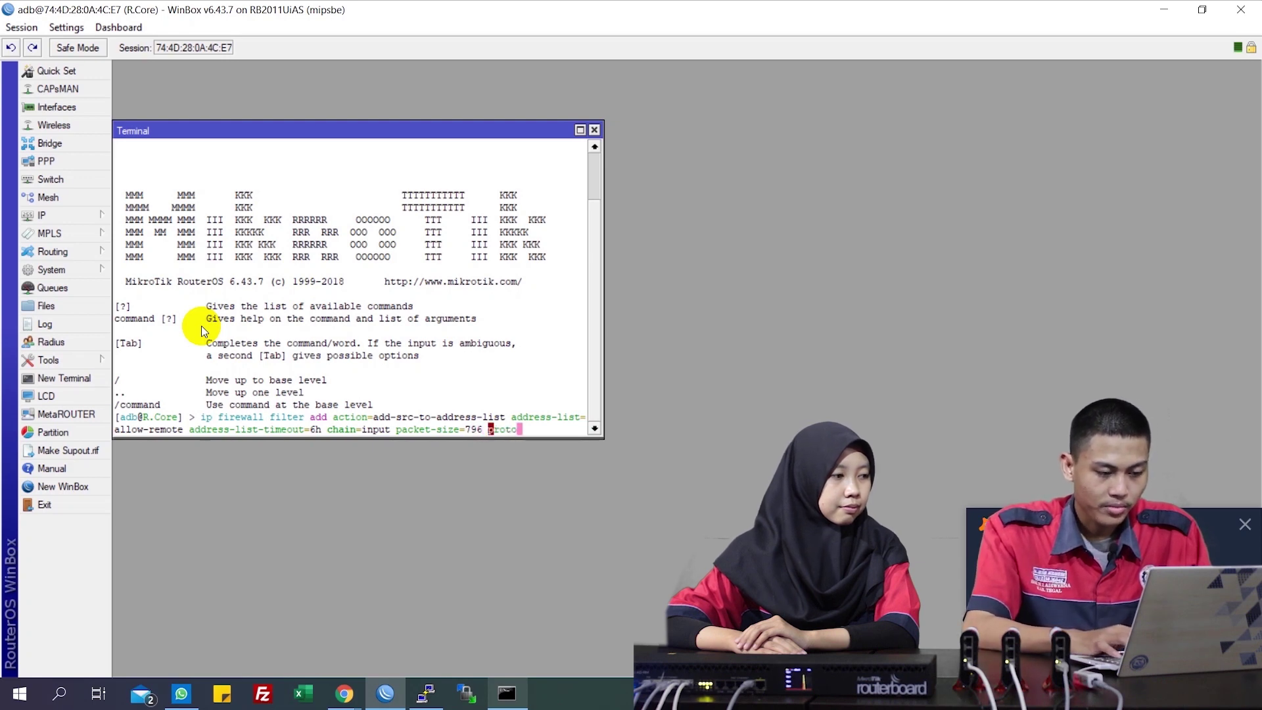
{"action": "type", "text": "col=icmp"}
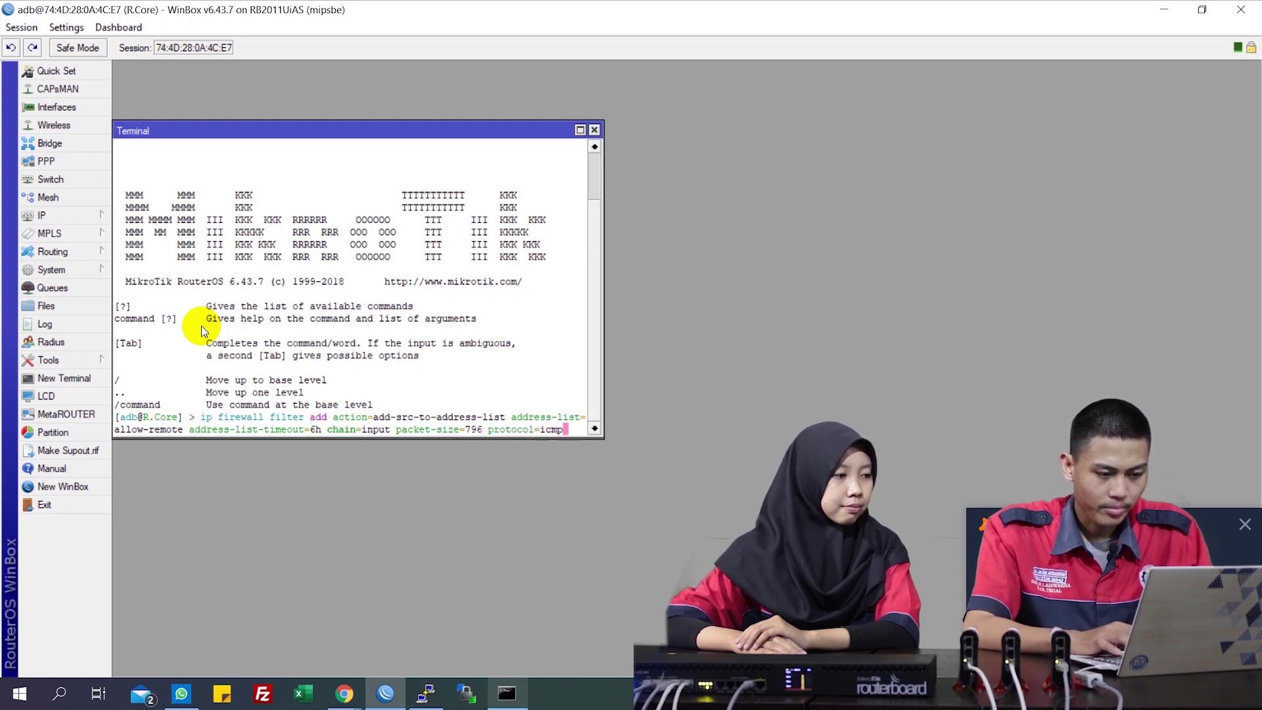
{"action": "key", "text": "Return"}
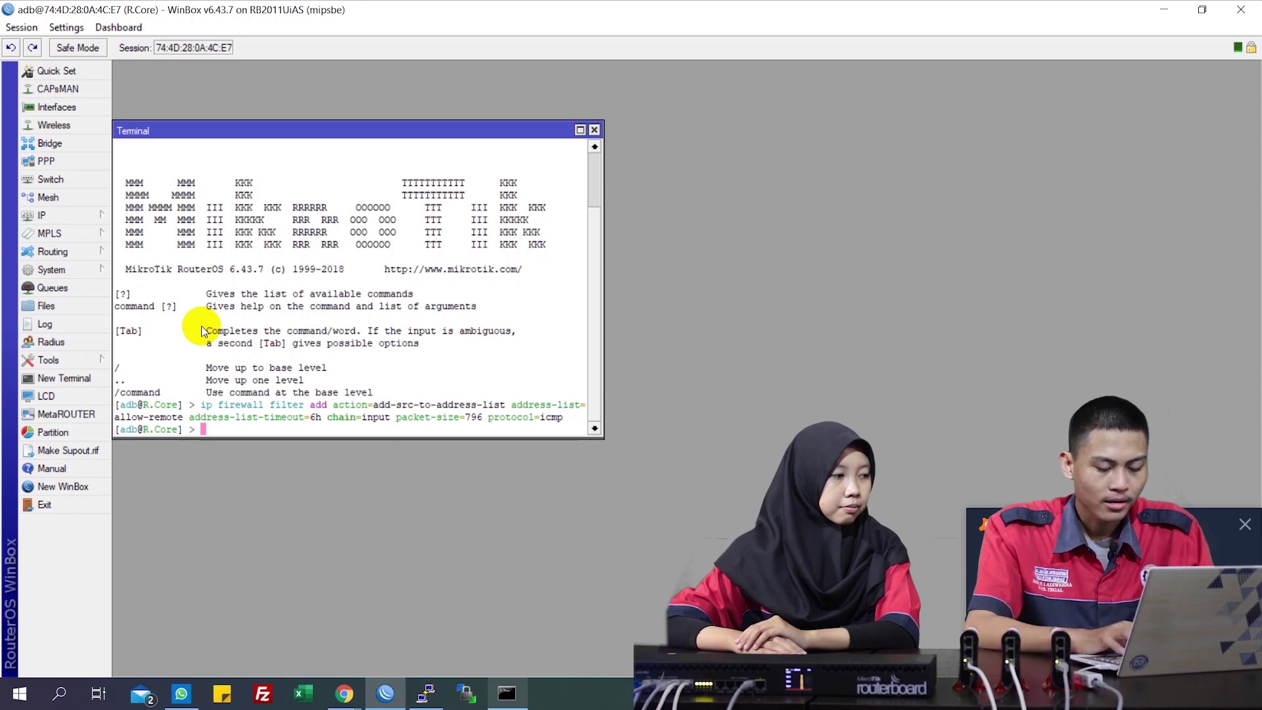
{"action": "type", "text": "ip firew"}
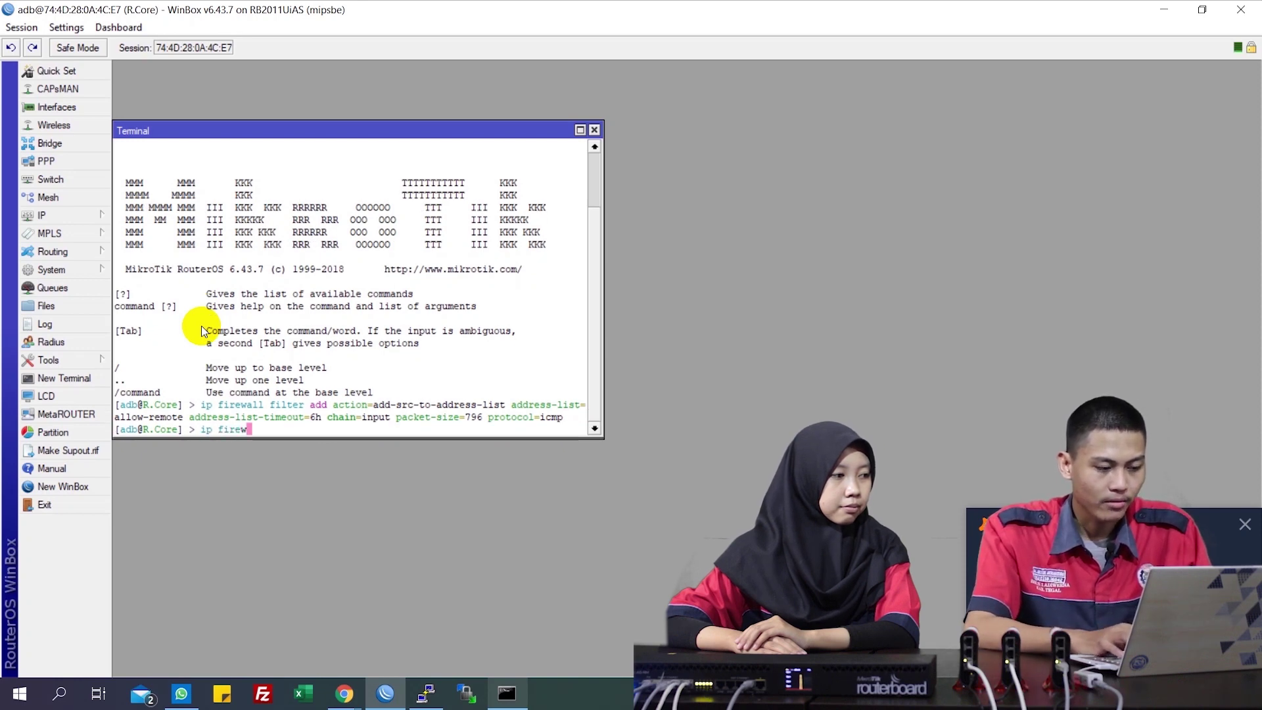
{"action": "type", "text": "all filter "}
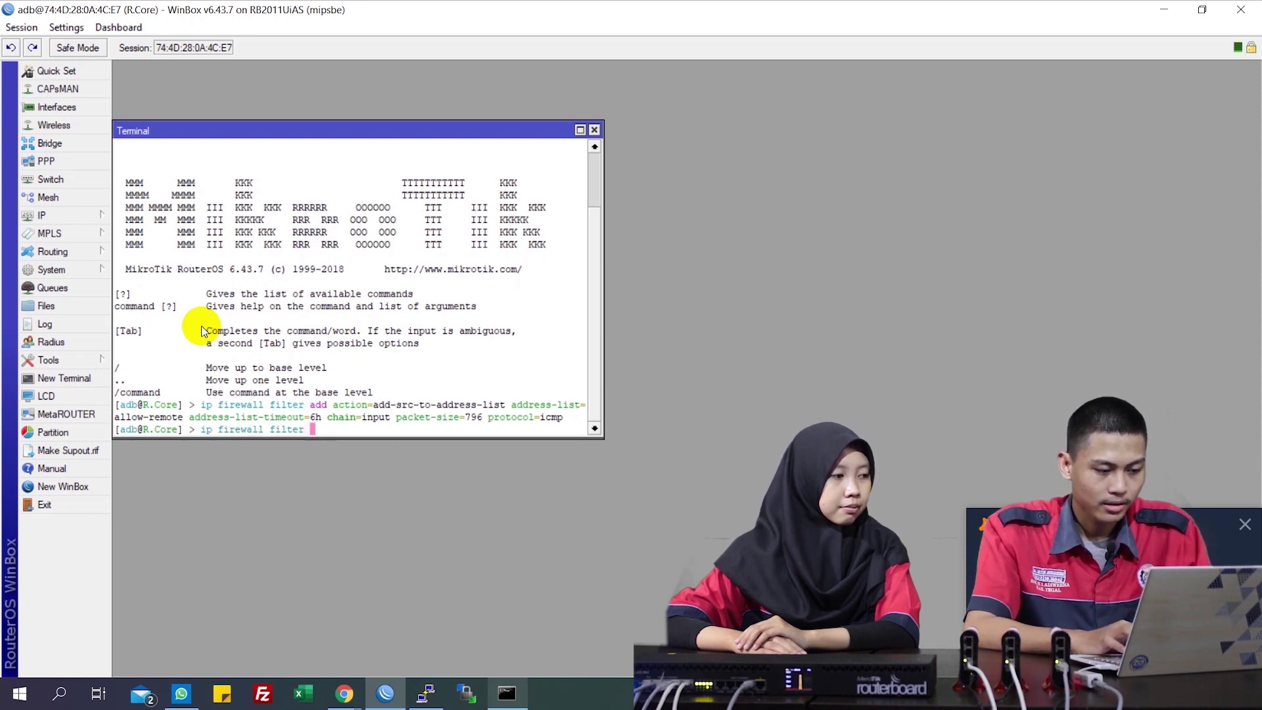
{"action": "type", "text": "add action="}
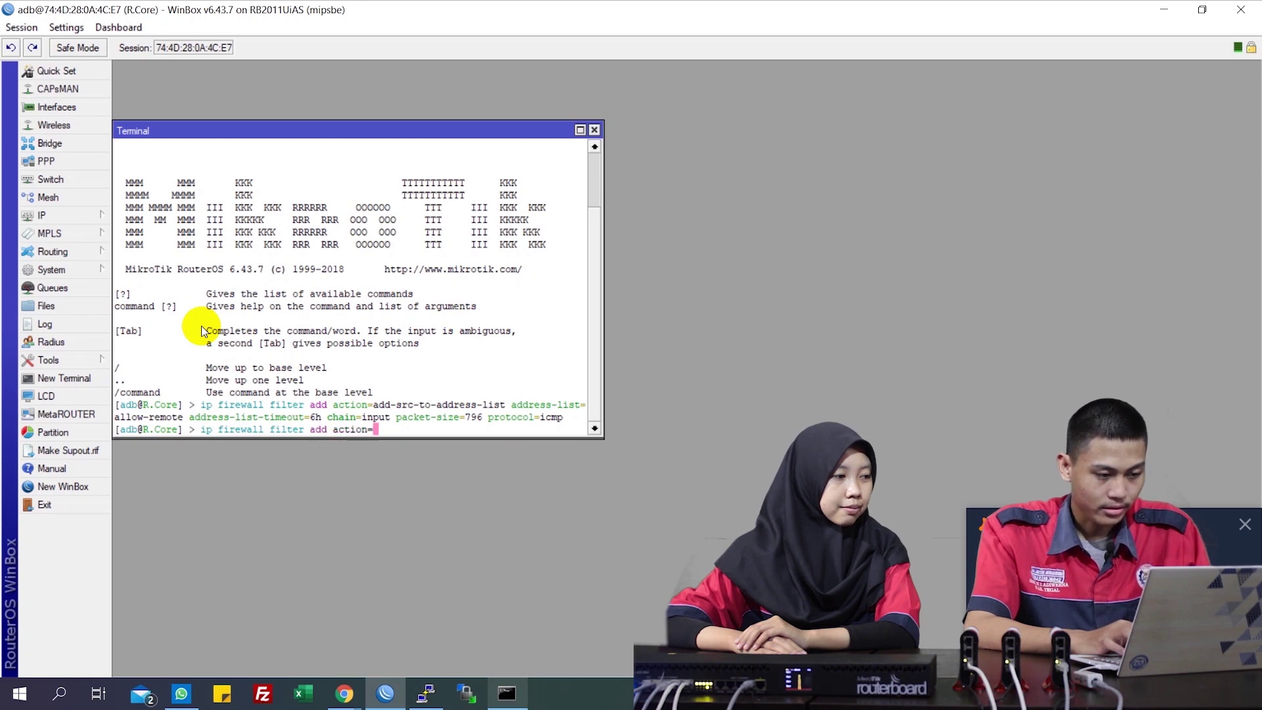
{"action": "type", "text": "accept c"}
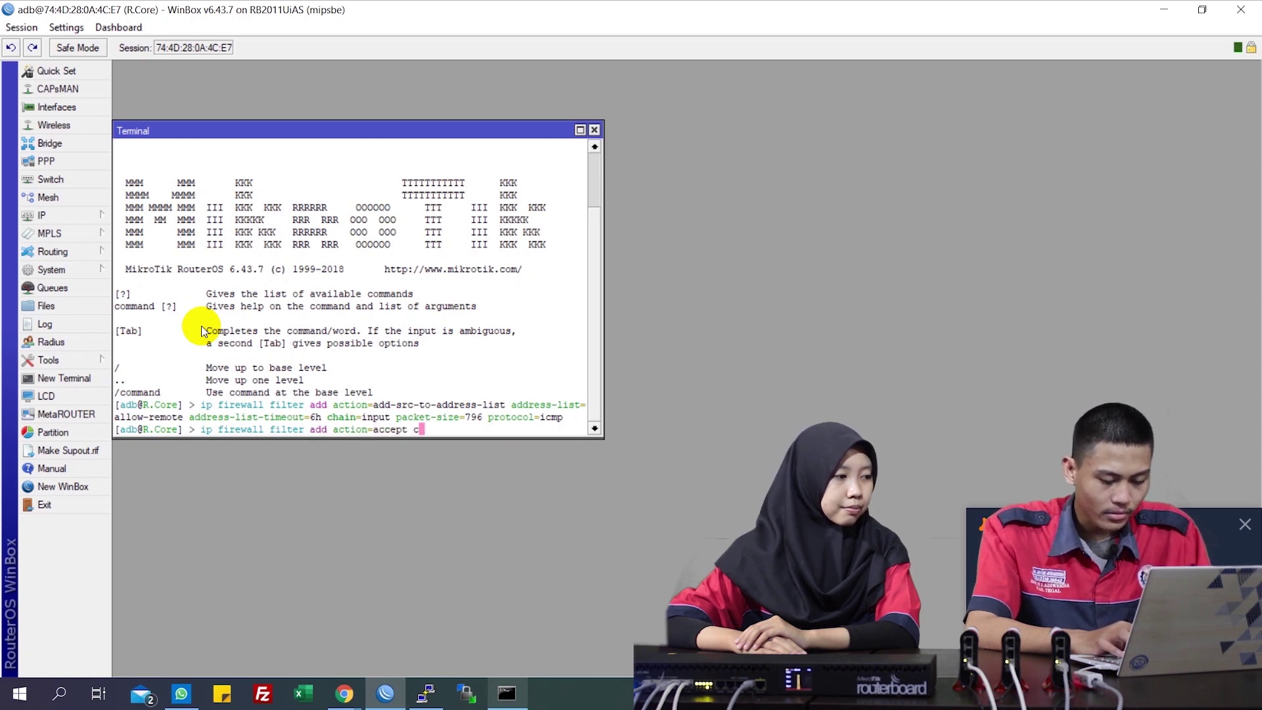
{"action": "type", "text": "hain=input "}
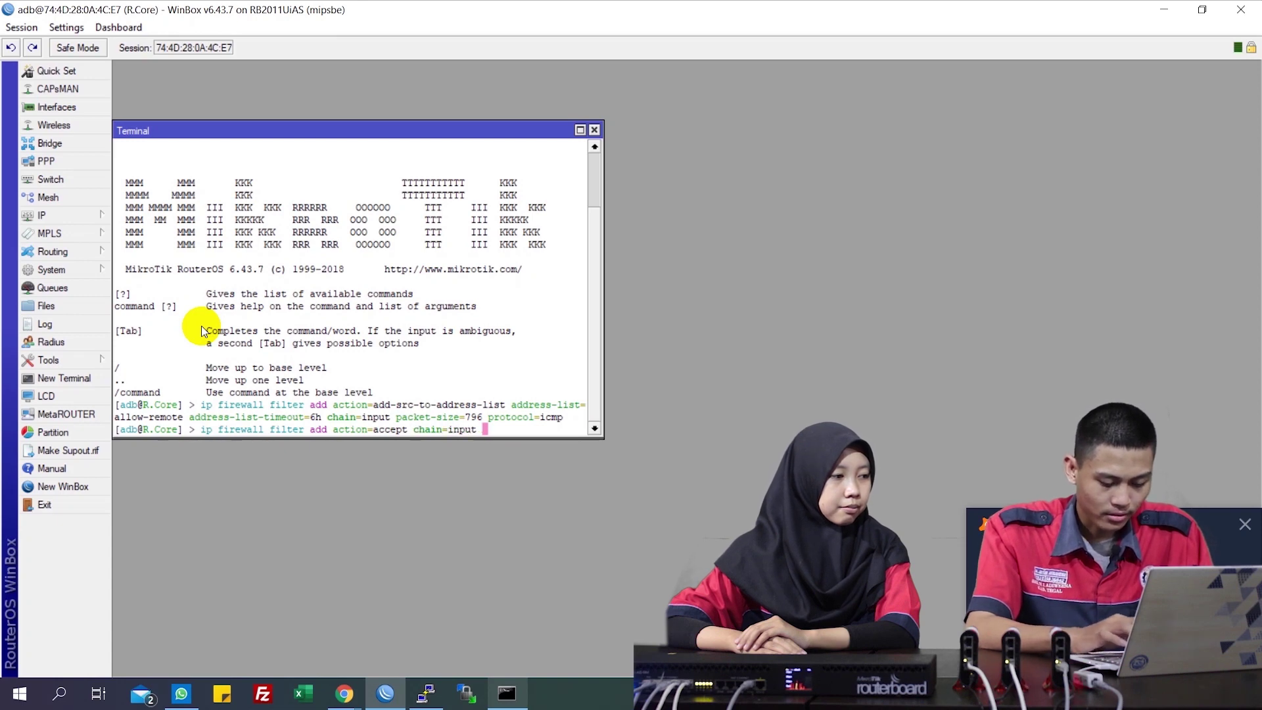
{"action": "type", "text": " src-address"}
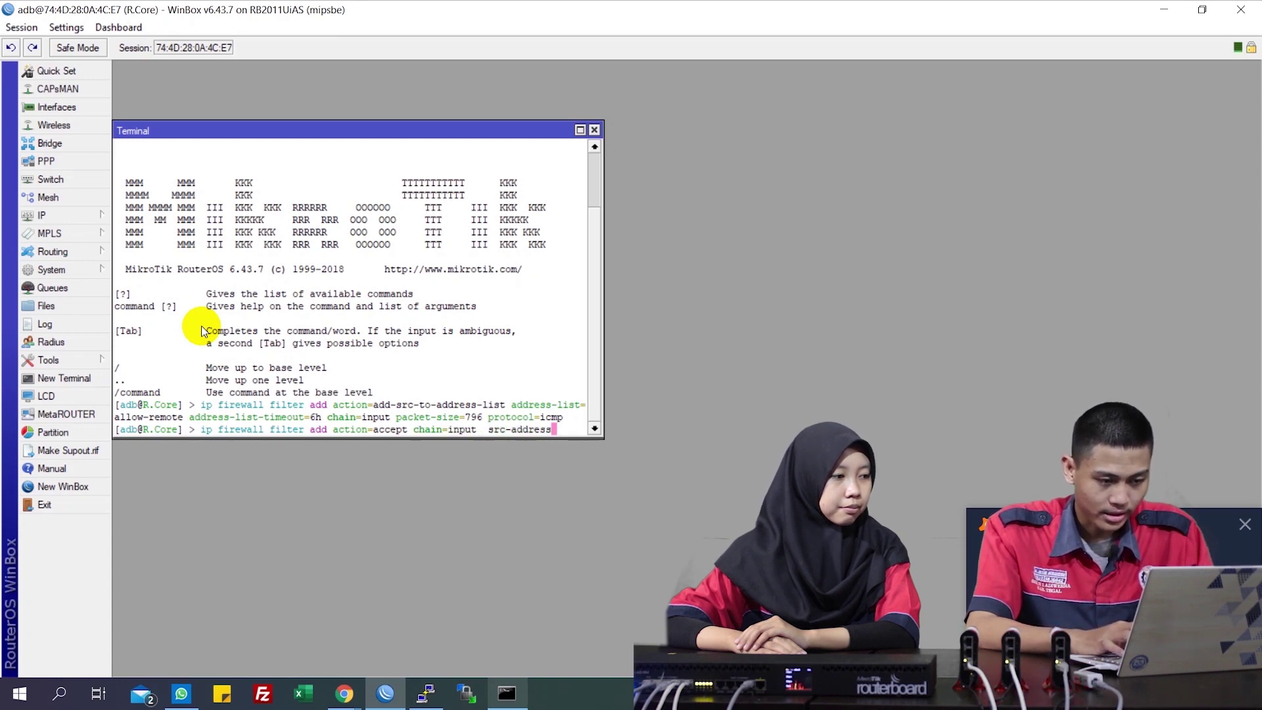
{"action": "type", "text": "-list="}
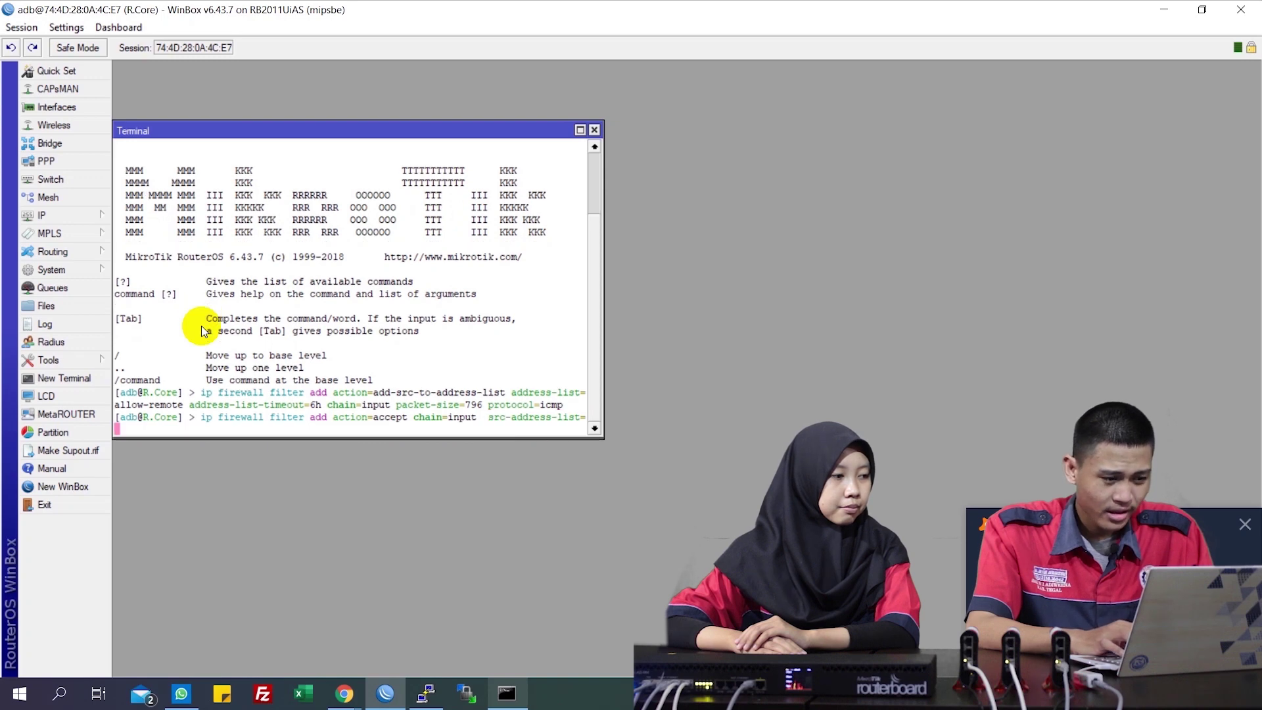
{"action": "type", "text": "allow-remote"}
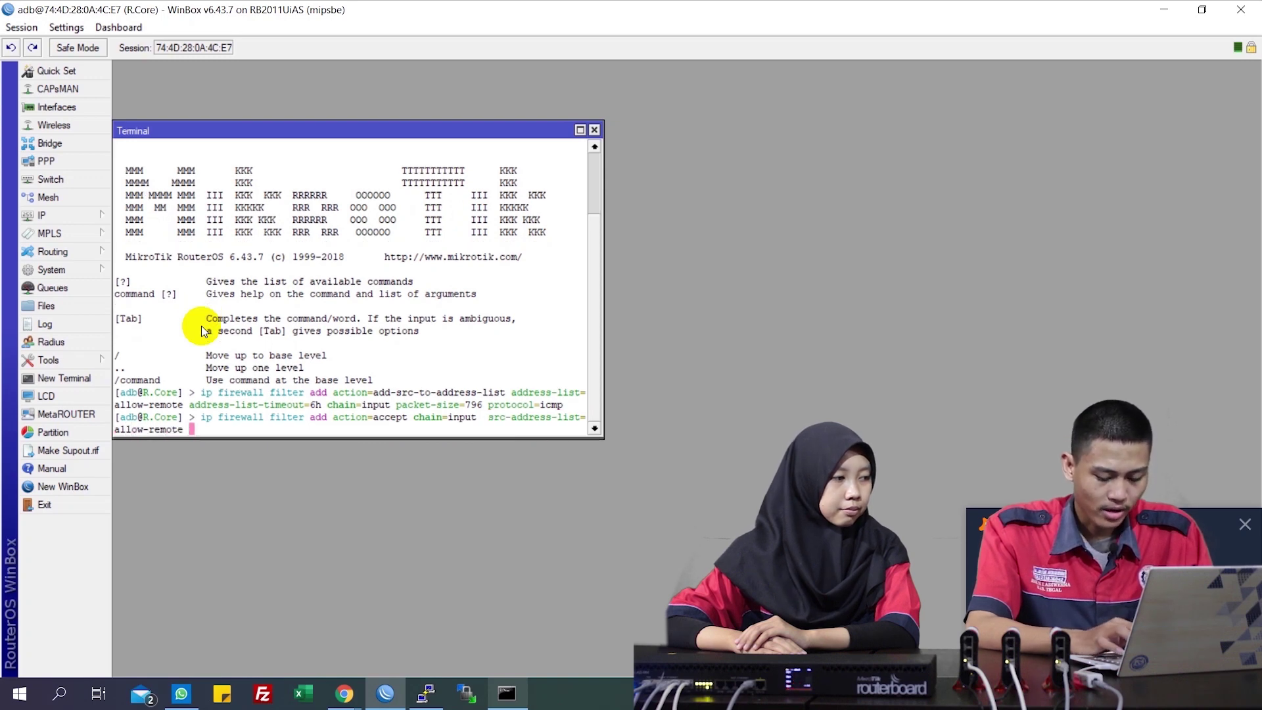
{"action": "key", "text": "Return"}
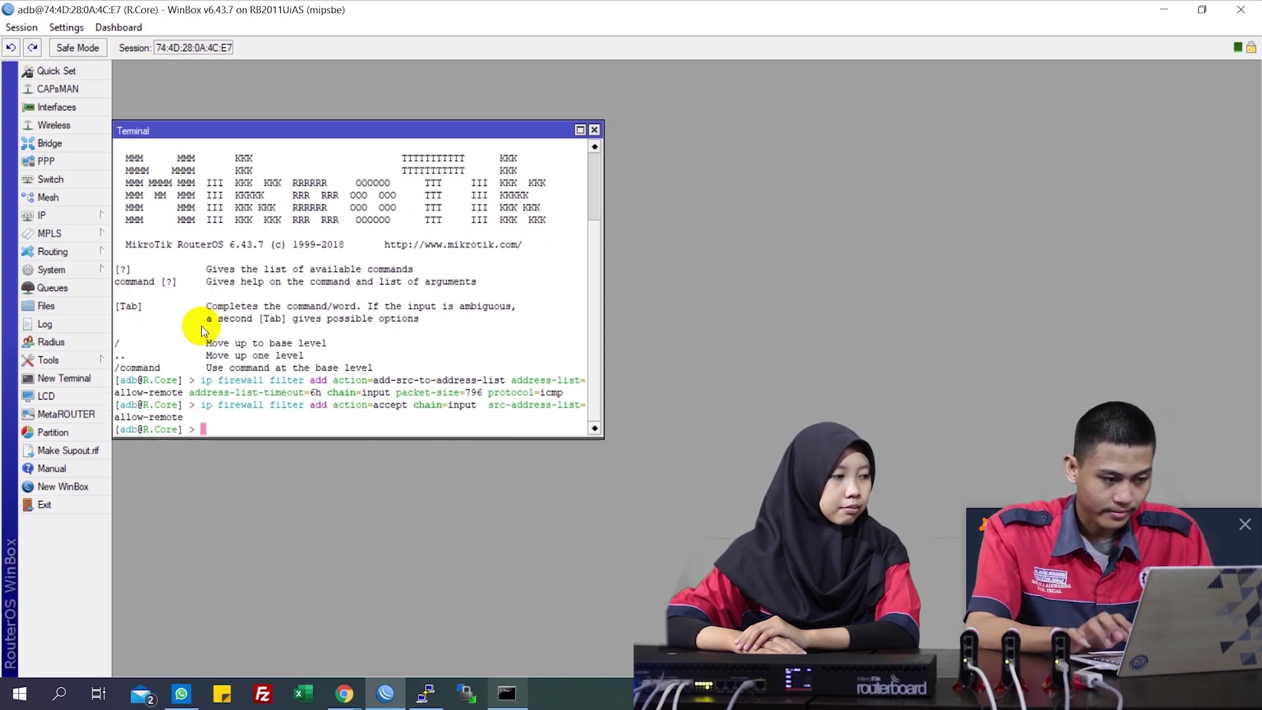
Enter a drop rule for TCP destination ports 8728, 8729, 21, 22, 23, 80, 443 and 8291
{"action": "type", "text": "ip a"}
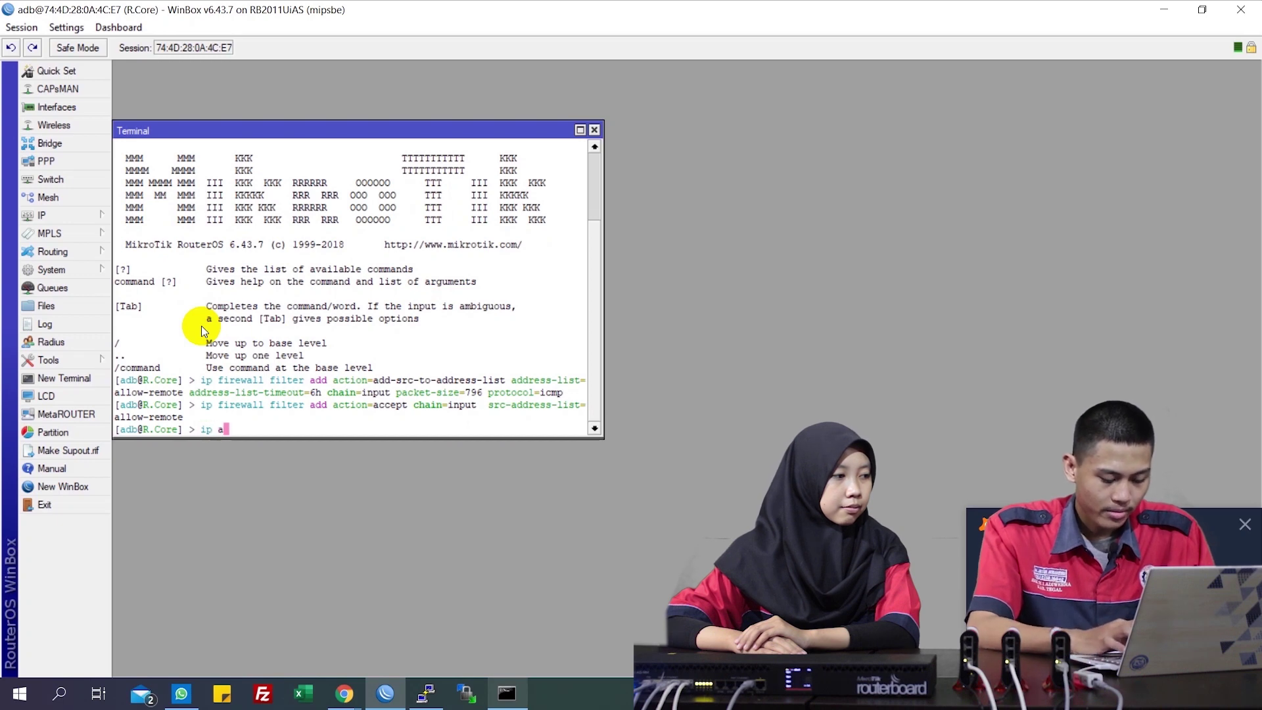
{"action": "key", "text": "BackSpace"}
{"action": "type", "text": "fire"}
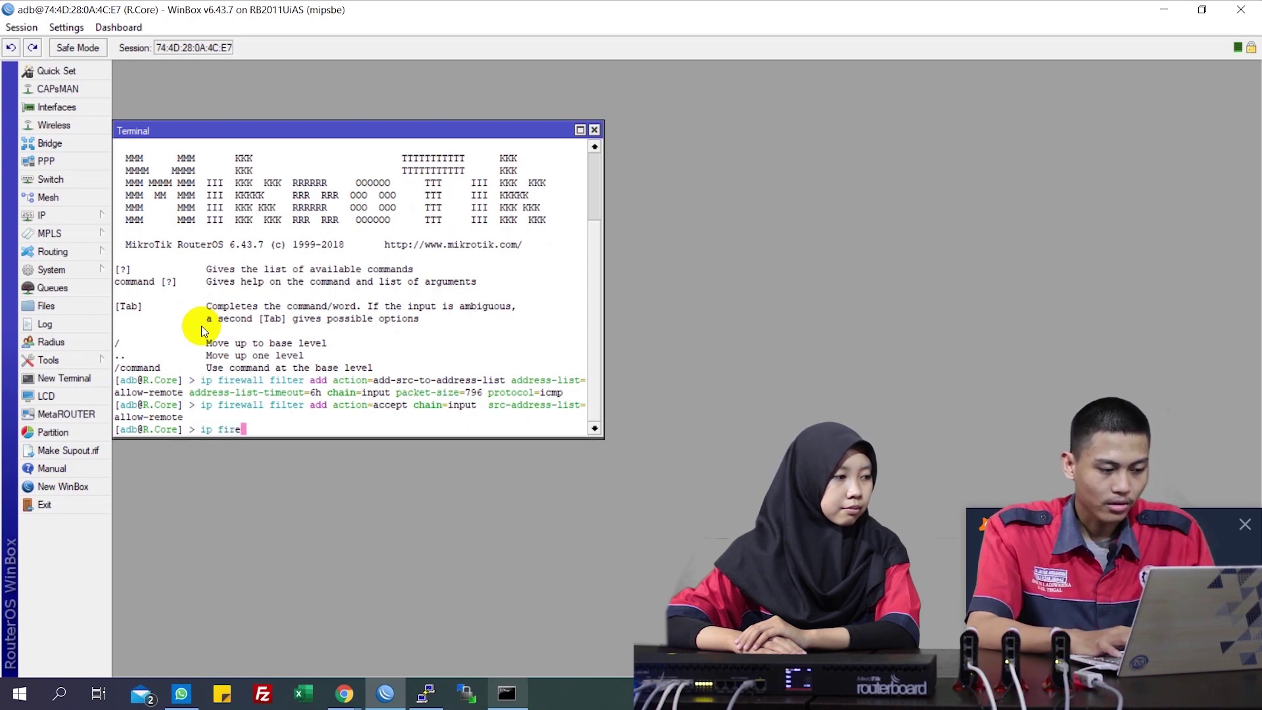
{"action": "key", "text": "Tab"}
{"action": "type", "text": "fil"}
{"action": "key", "text": "Tab"}
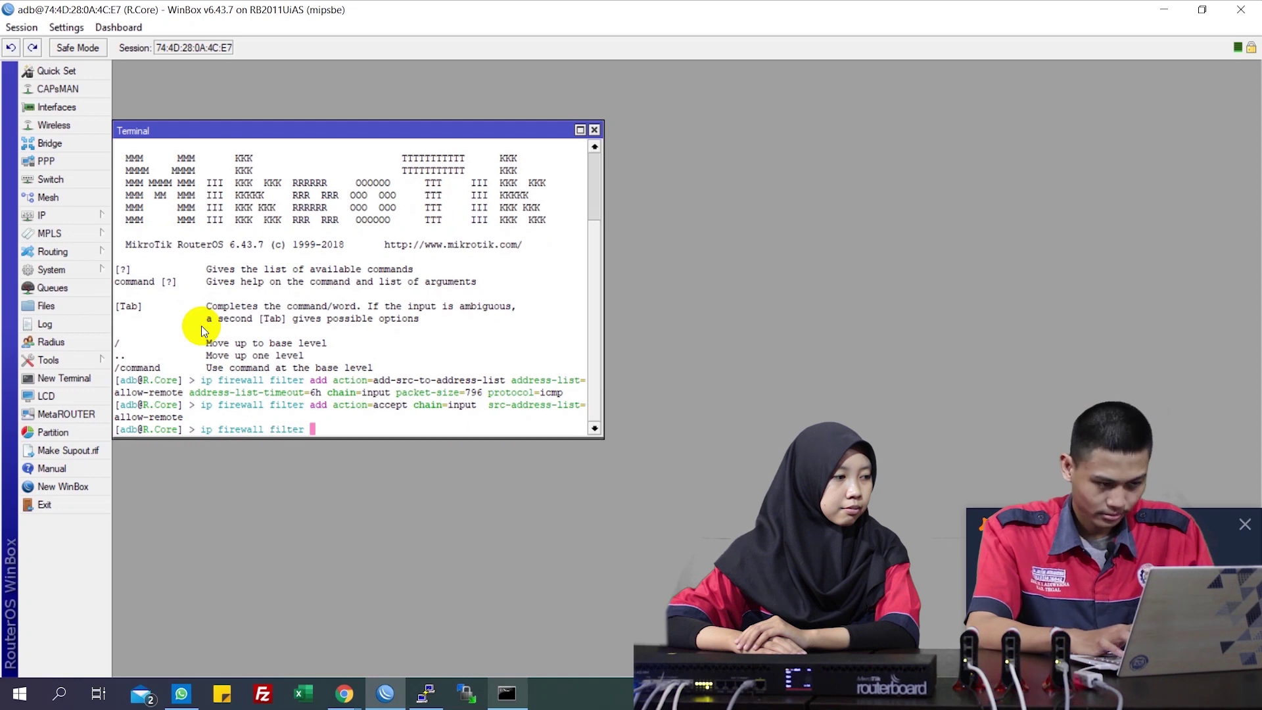
{"action": "type", "text": "a"}
{"action": "key", "text": "Tab"}
{"action": "type", "text": "ac"}
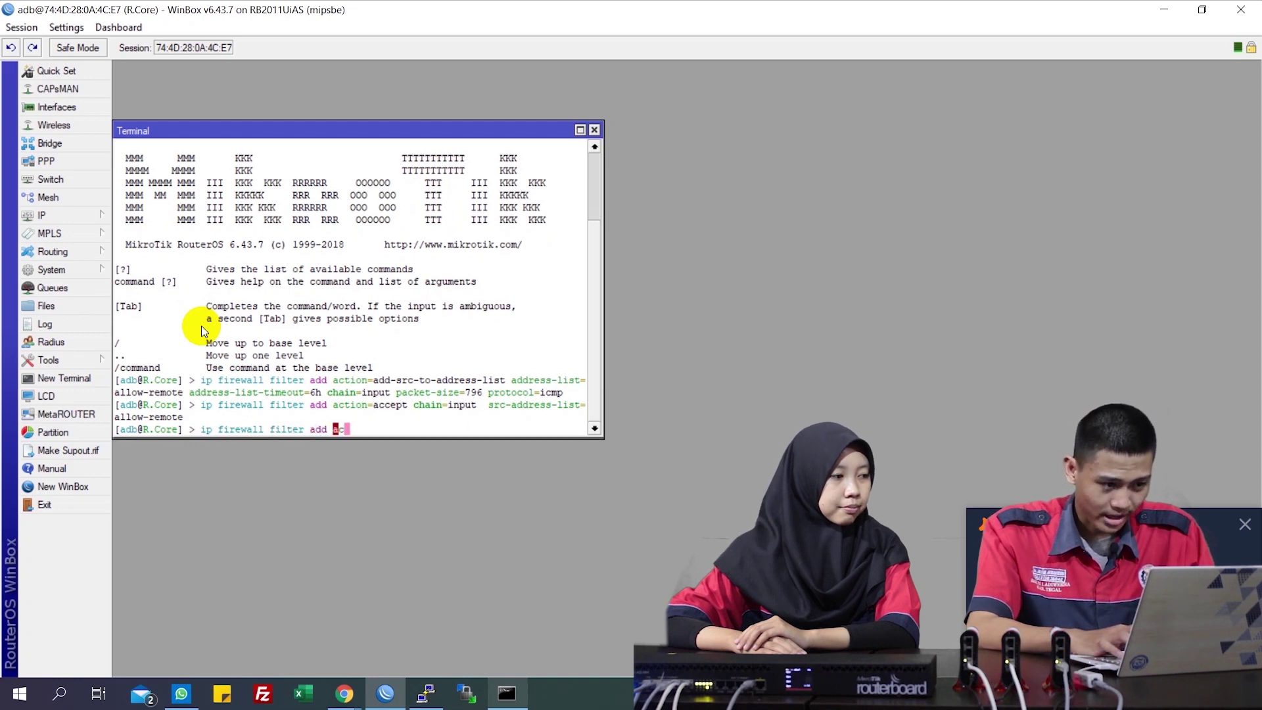
{"action": "key", "text": "Tab"}
{"action": "type", "text": "drop "}
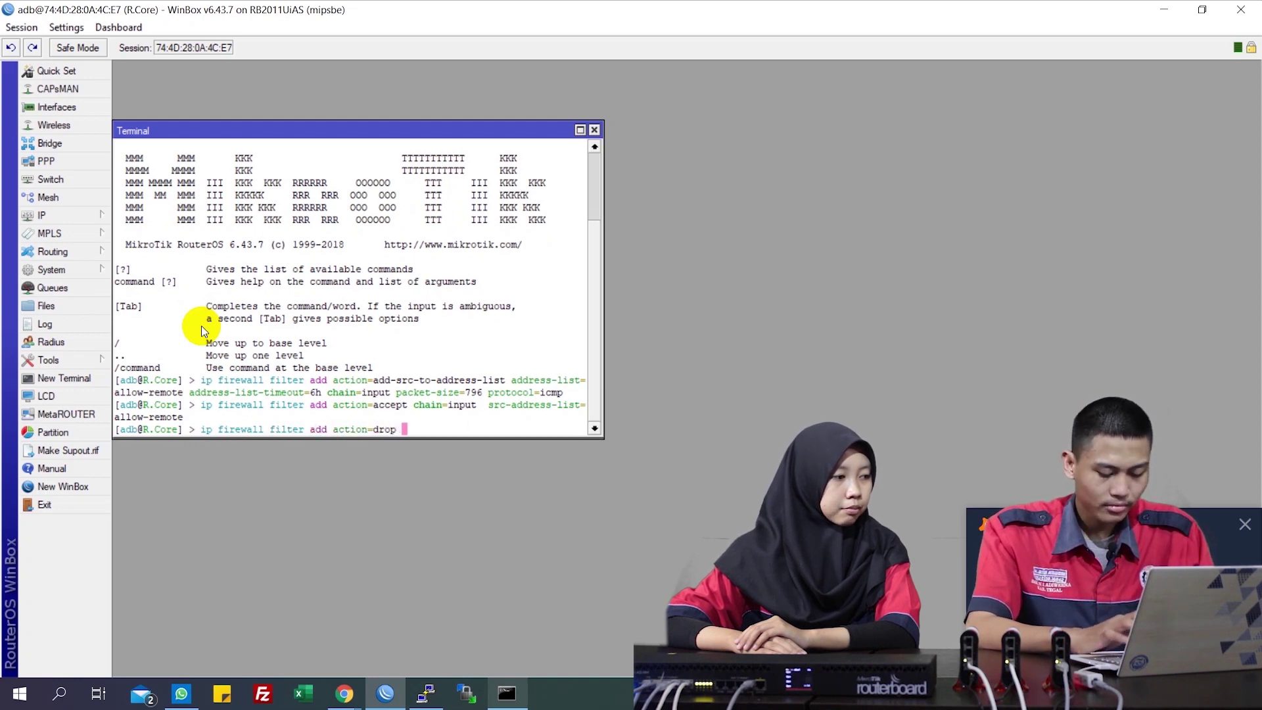
{"action": "type", "text": "ds"}
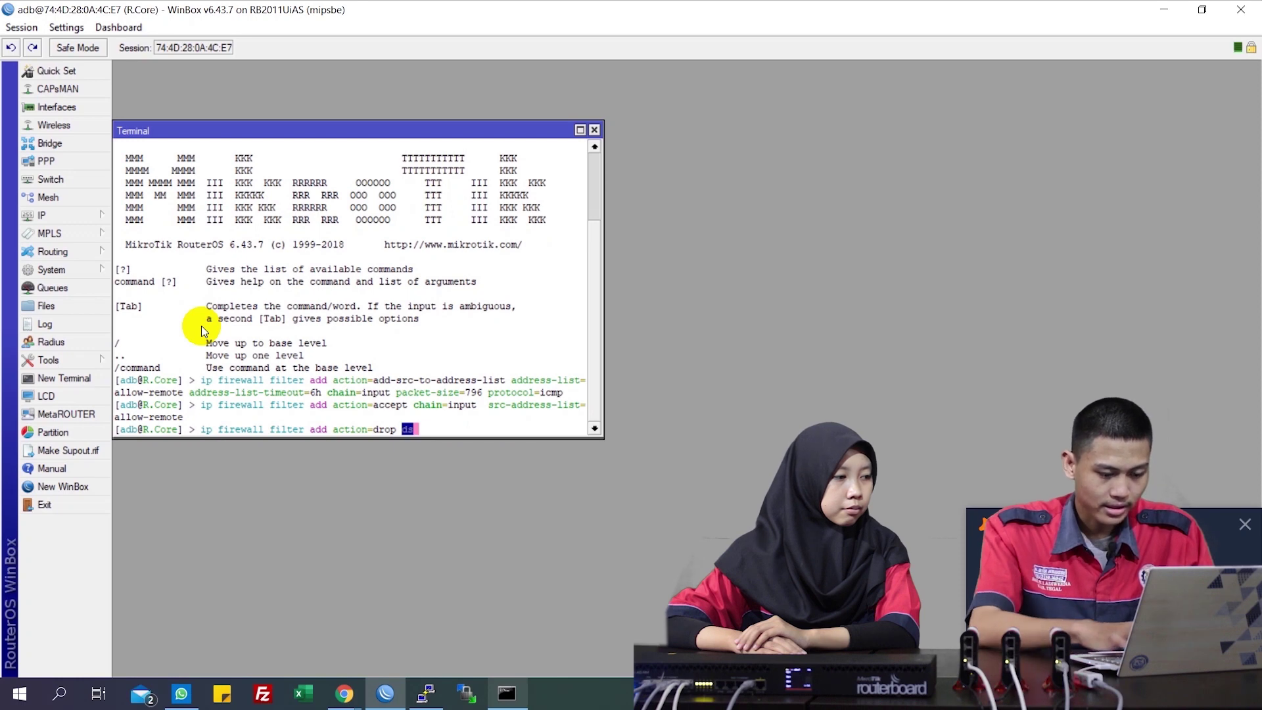
{"action": "key", "text": "Tab"}
{"action": "type", "text": "o"}
{"action": "type", "text": "port="}
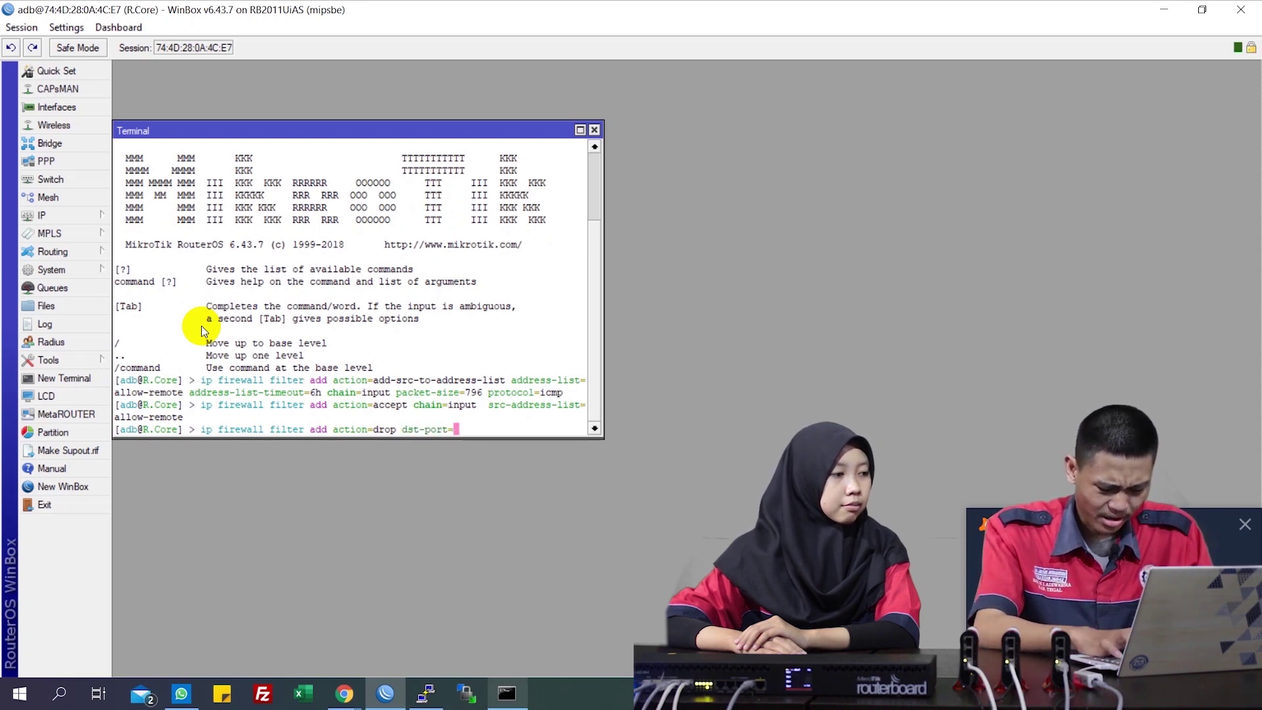
{"action": "type", "text": "872"}
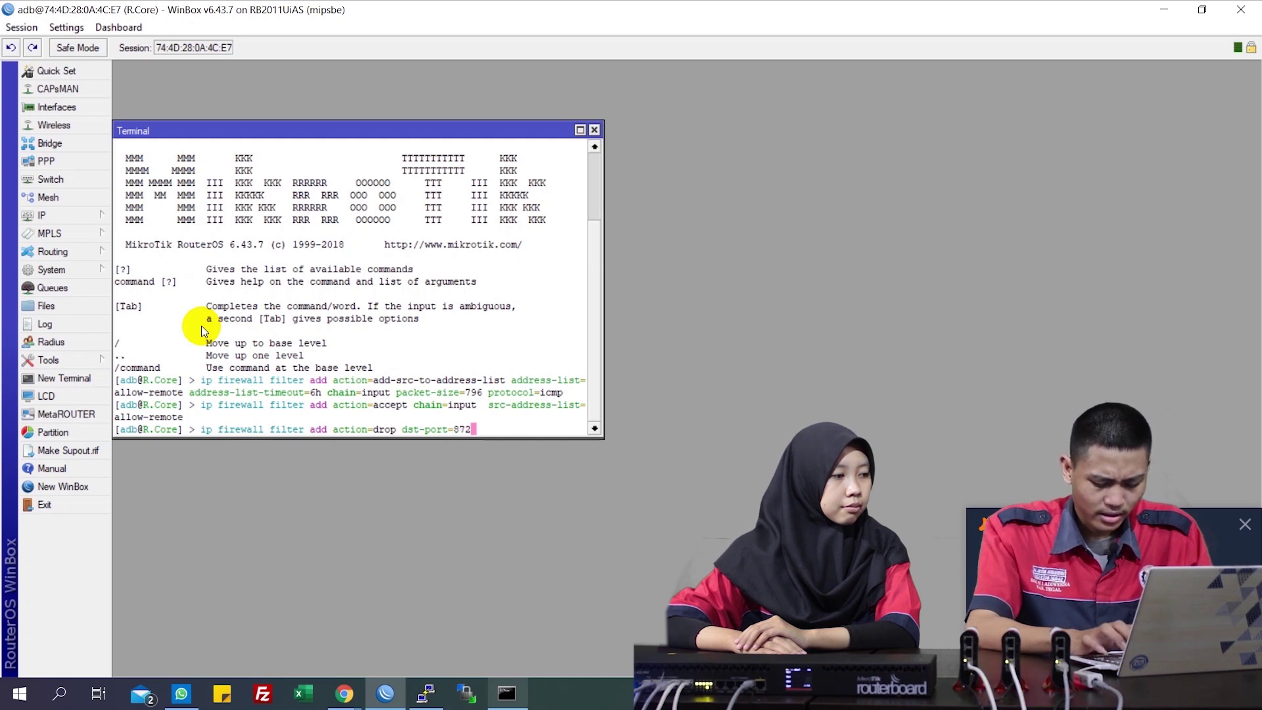
{"action": "type", "text": "8,"}
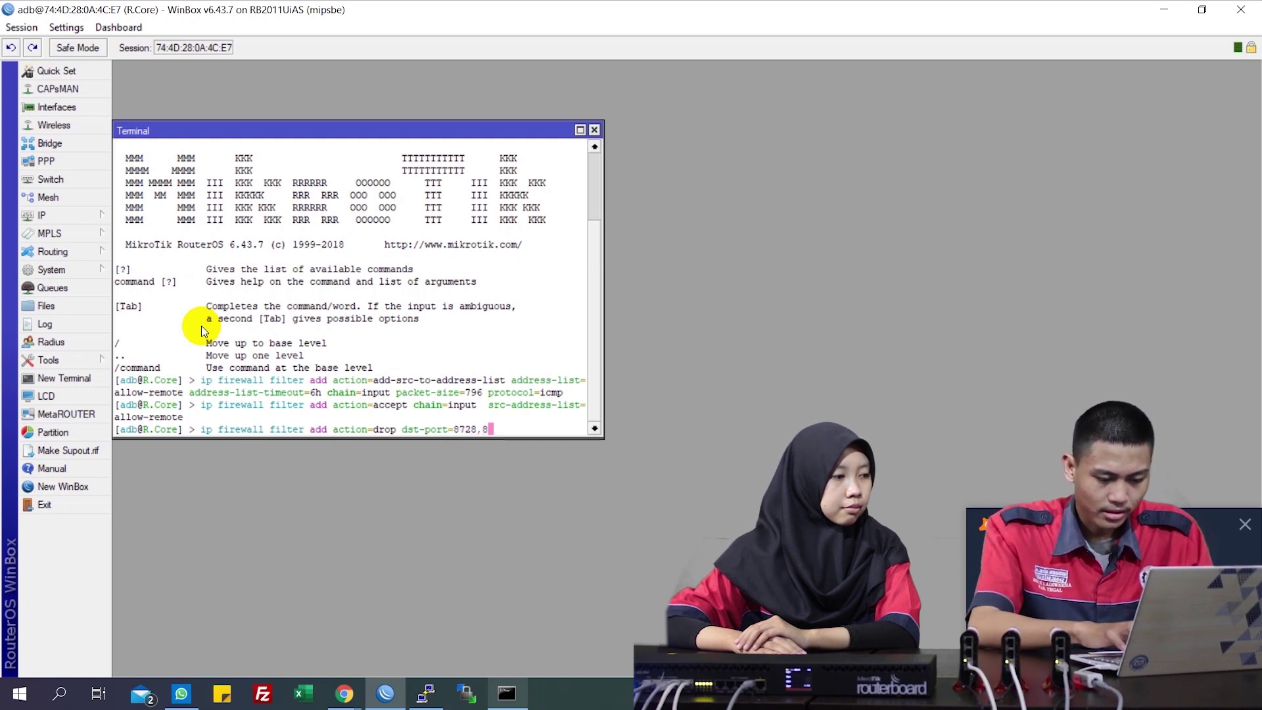
{"action": "type", "text": "8729,2"}
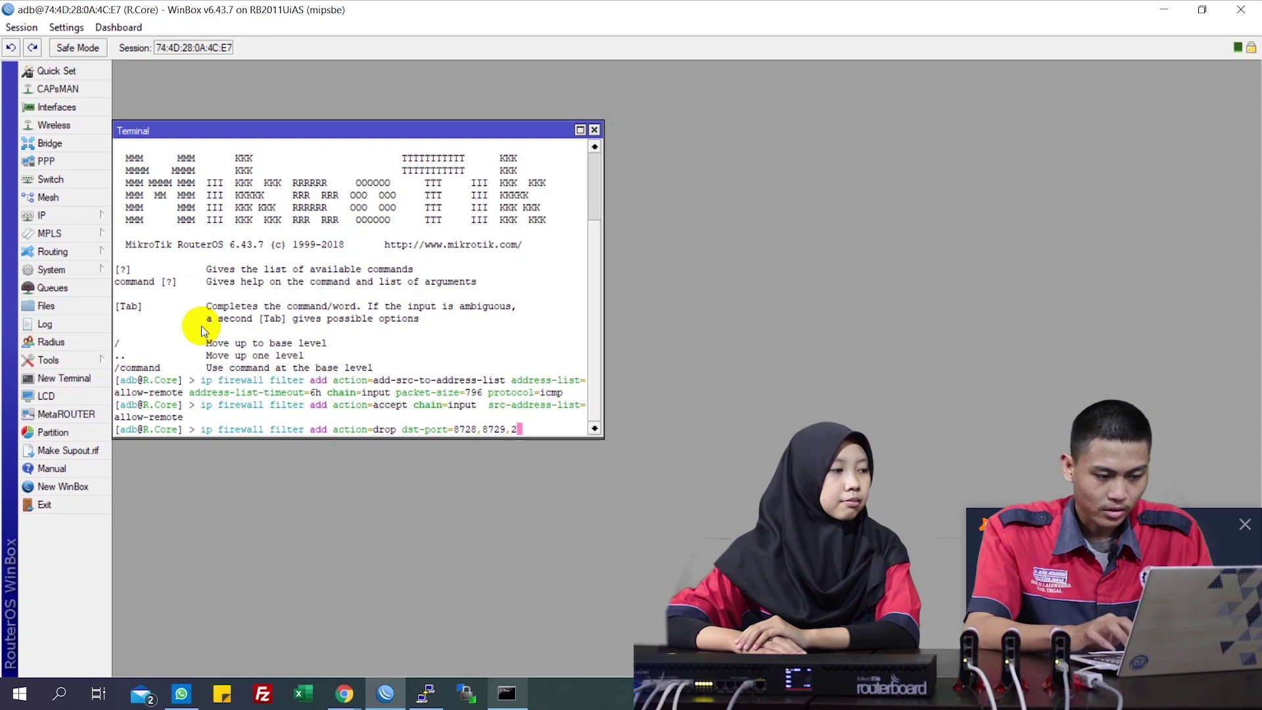
{"action": "type", "text": "1,22,23,"}
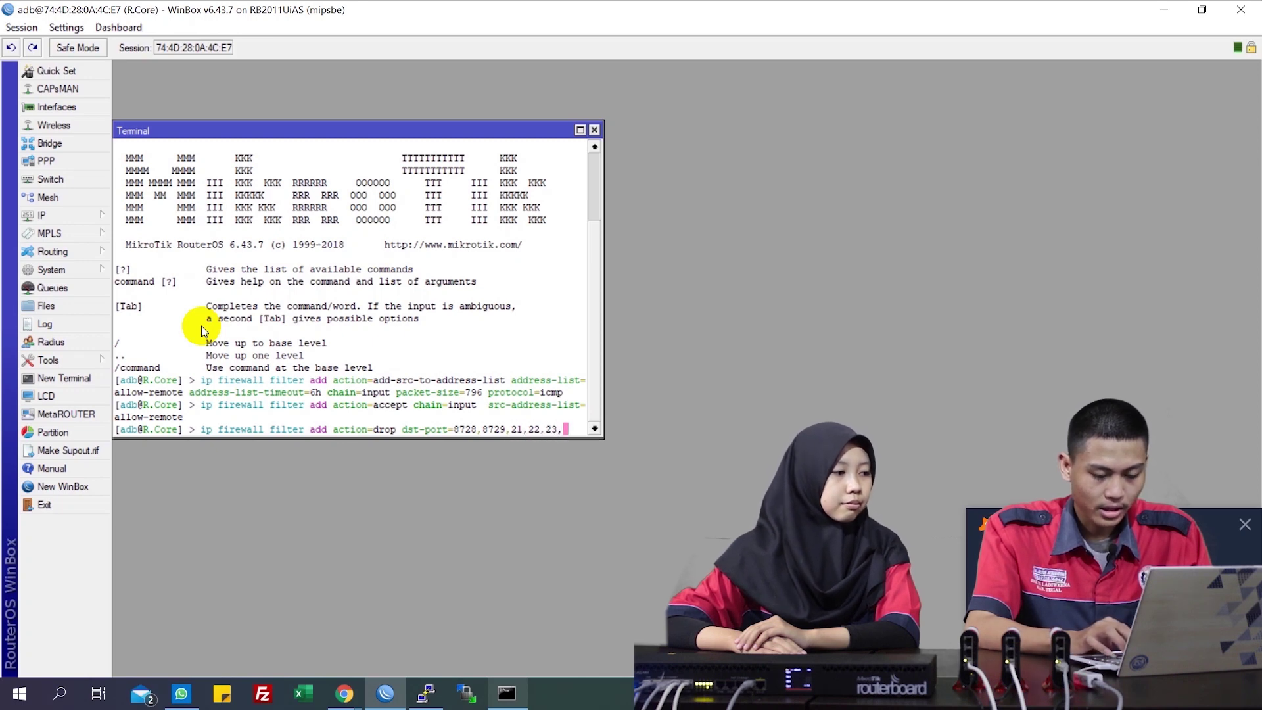
{"action": "type", "text": "80,44"}
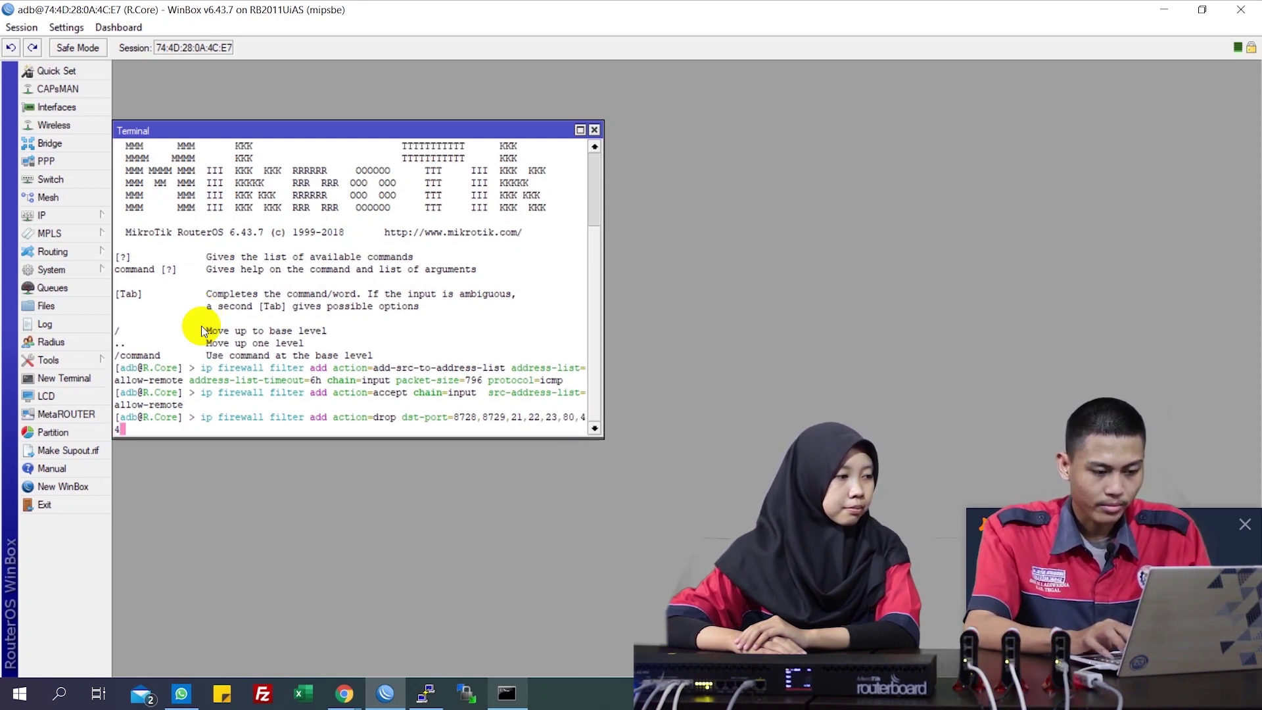
{"action": "type", "text": "3,8"}
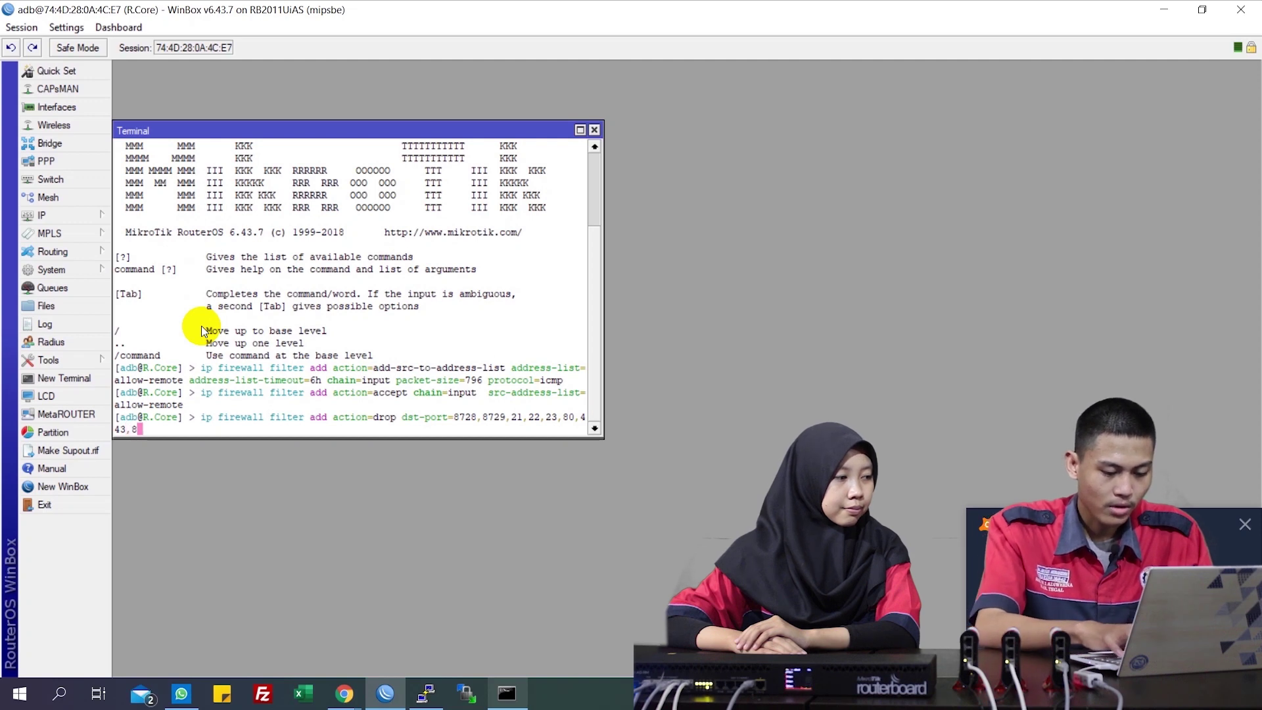
{"action": "type", "text": "211 pro"}
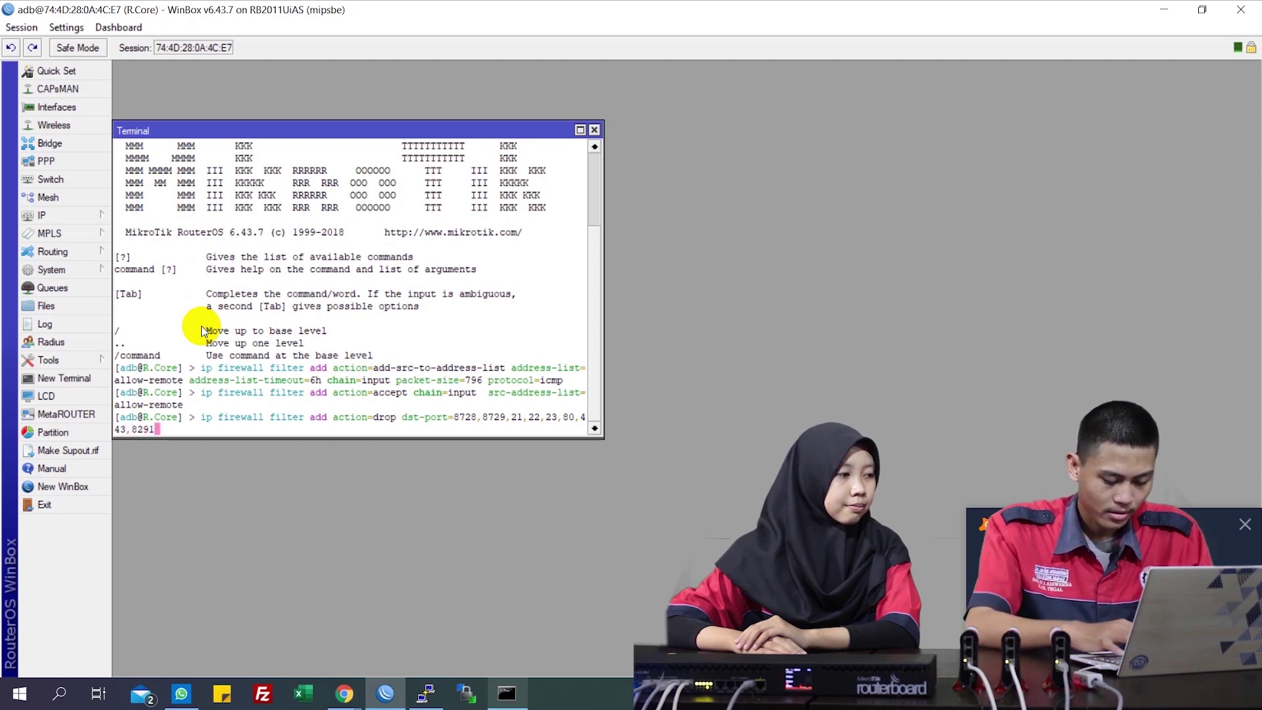
{"action": "key", "text": "Tab"}
{"action": "type", "text": "tcp"}
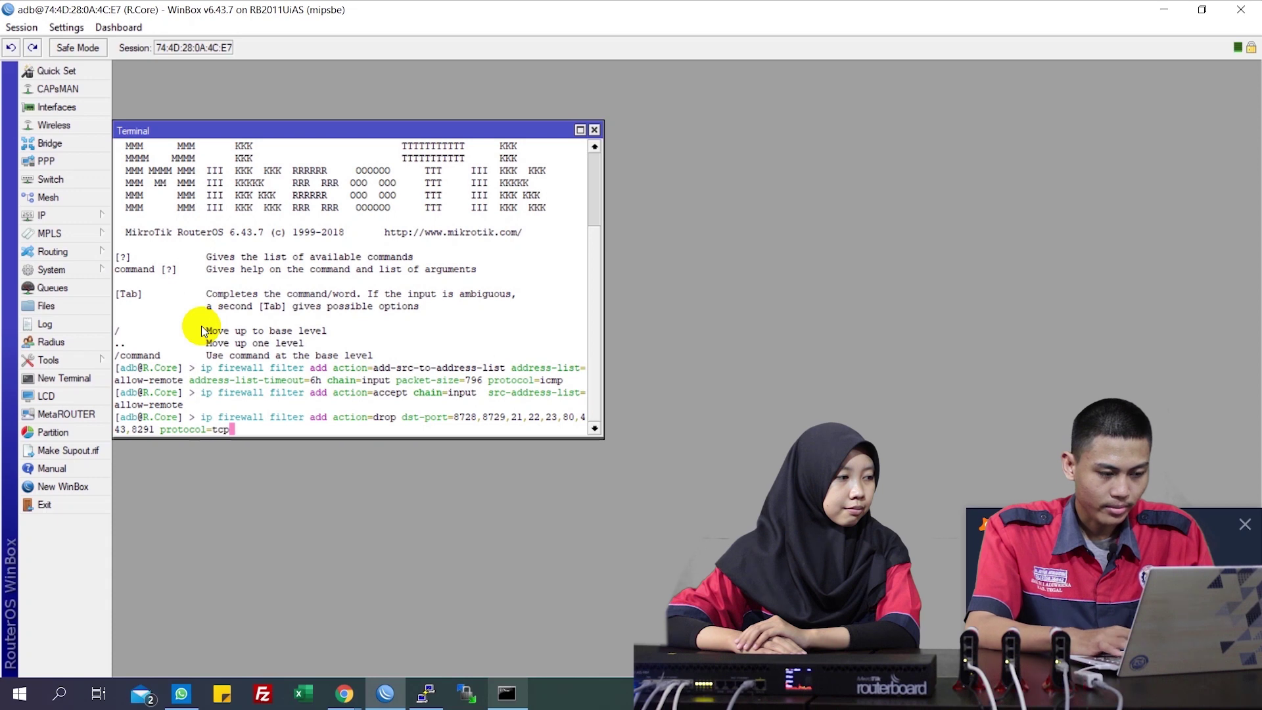
{"action": "key", "text": "Return"}
Answer the chain prompt with input so the drop rule is added
{"action": "type", "text": "s"}
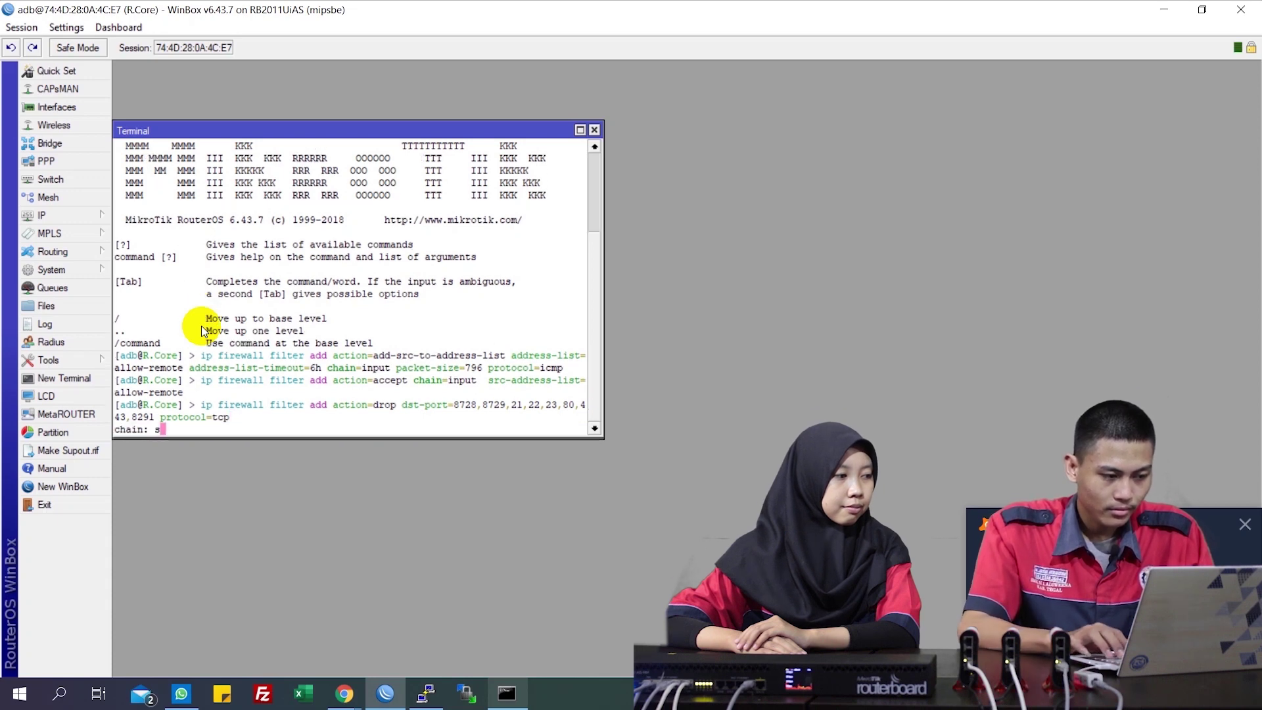
{"action": "key", "text": "BackSpace"}
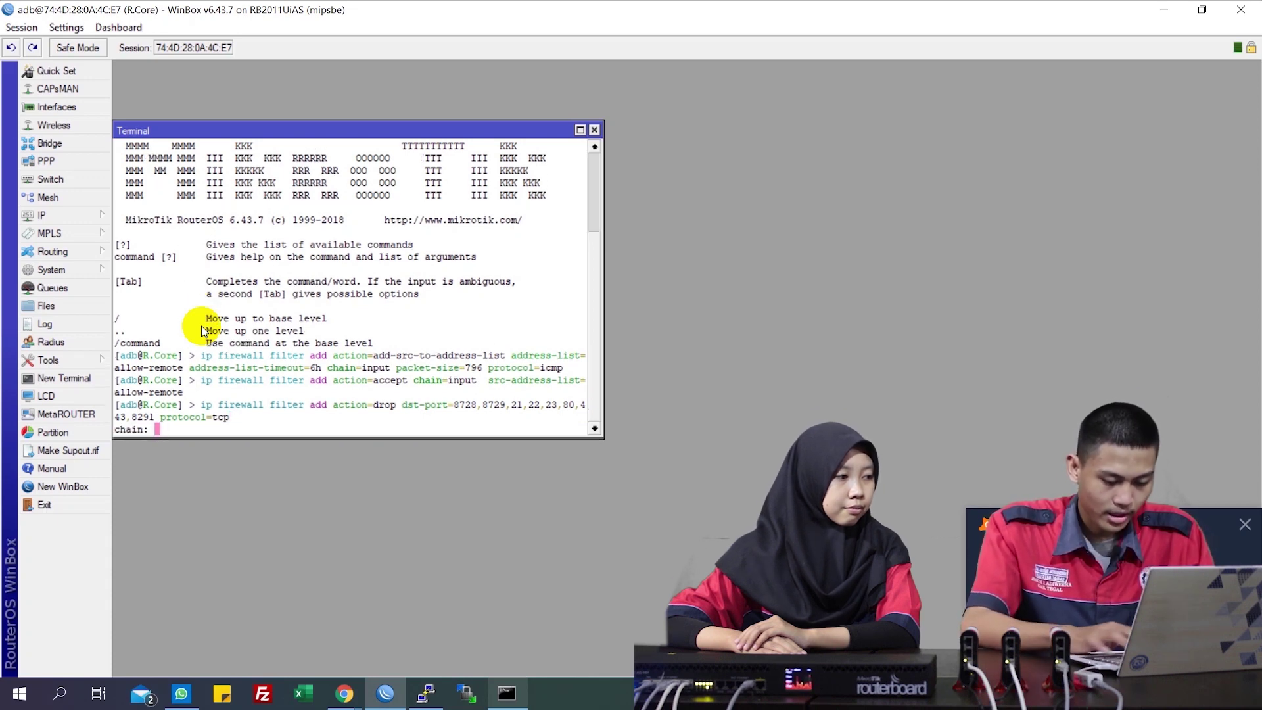
{"action": "type", "text": "input"}
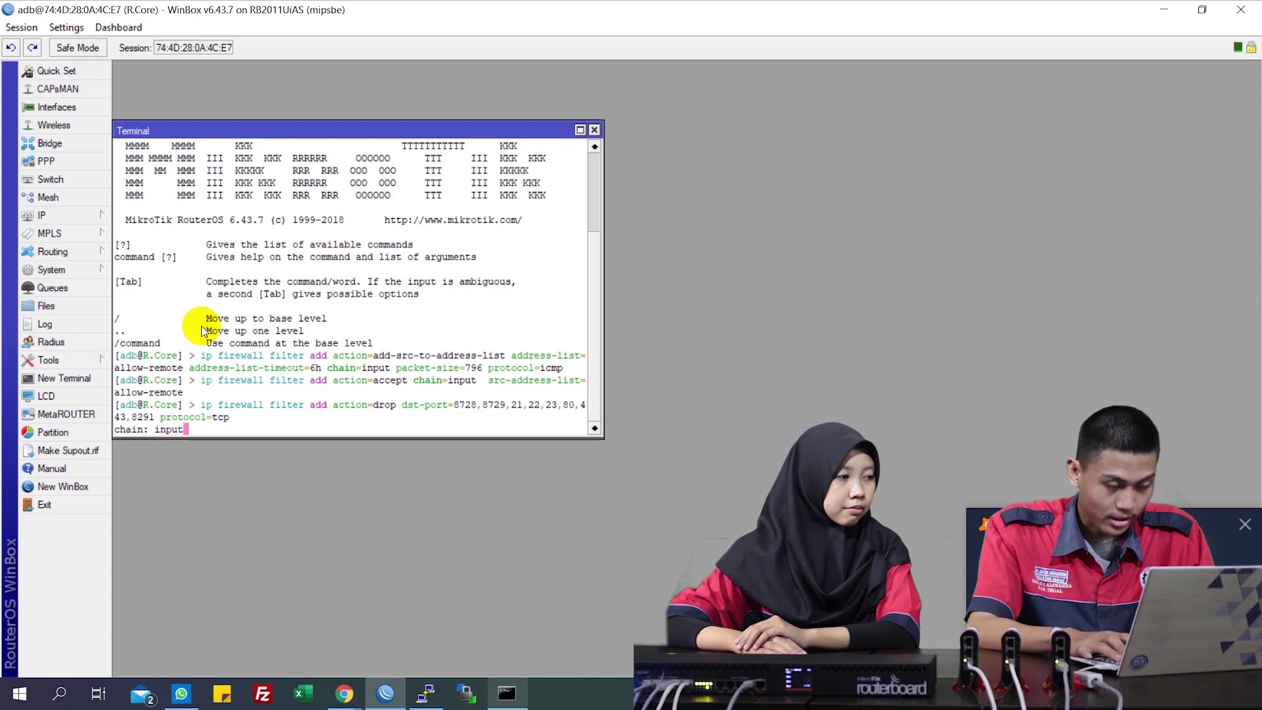
{"action": "key", "text": "Return"}
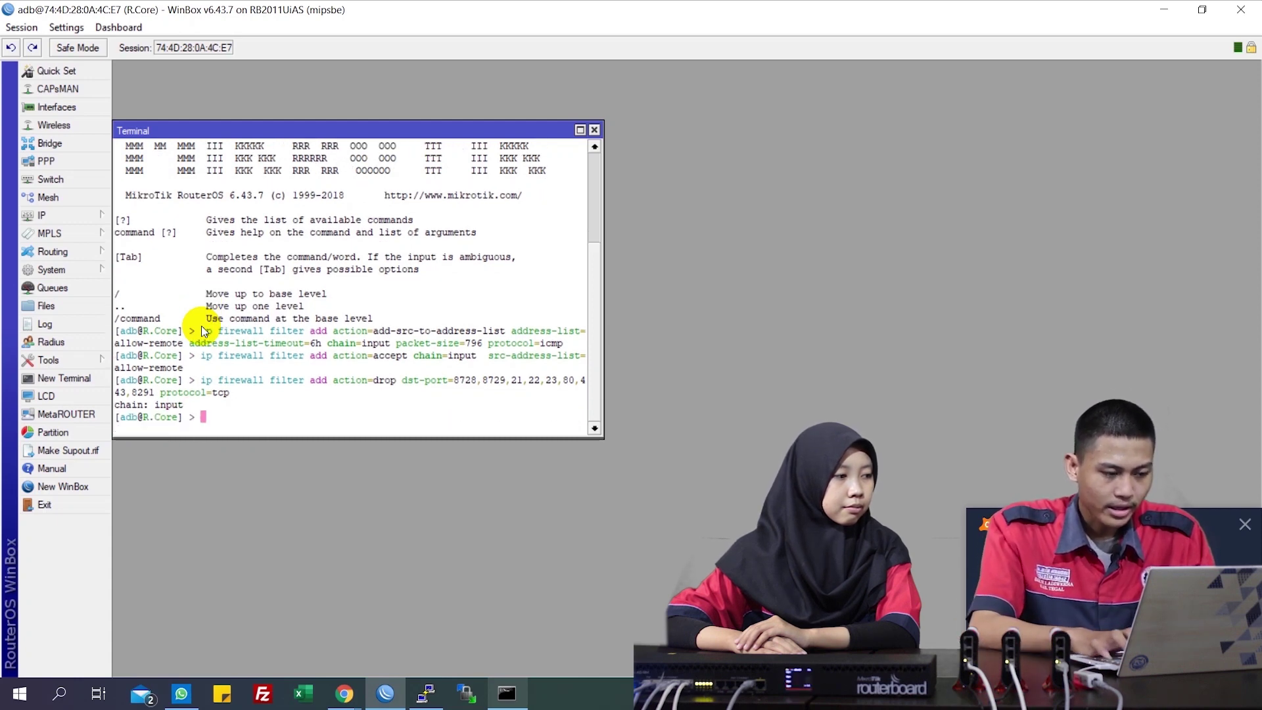
Run add-src-to-address-list on chain forward: protocol icmp, packet-size 796, list allow-remote, timeout 6h
{"action": "type", "text": "ip firewa"}
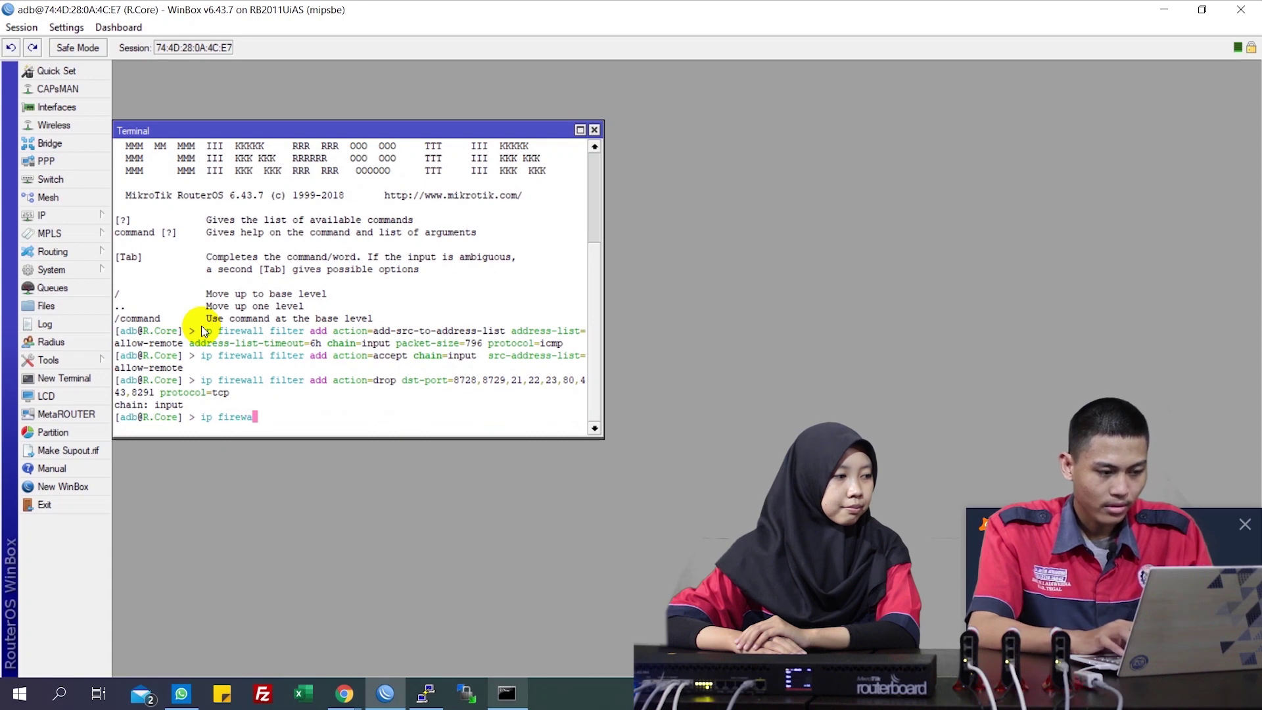
{"action": "type", "text": "ll filter "}
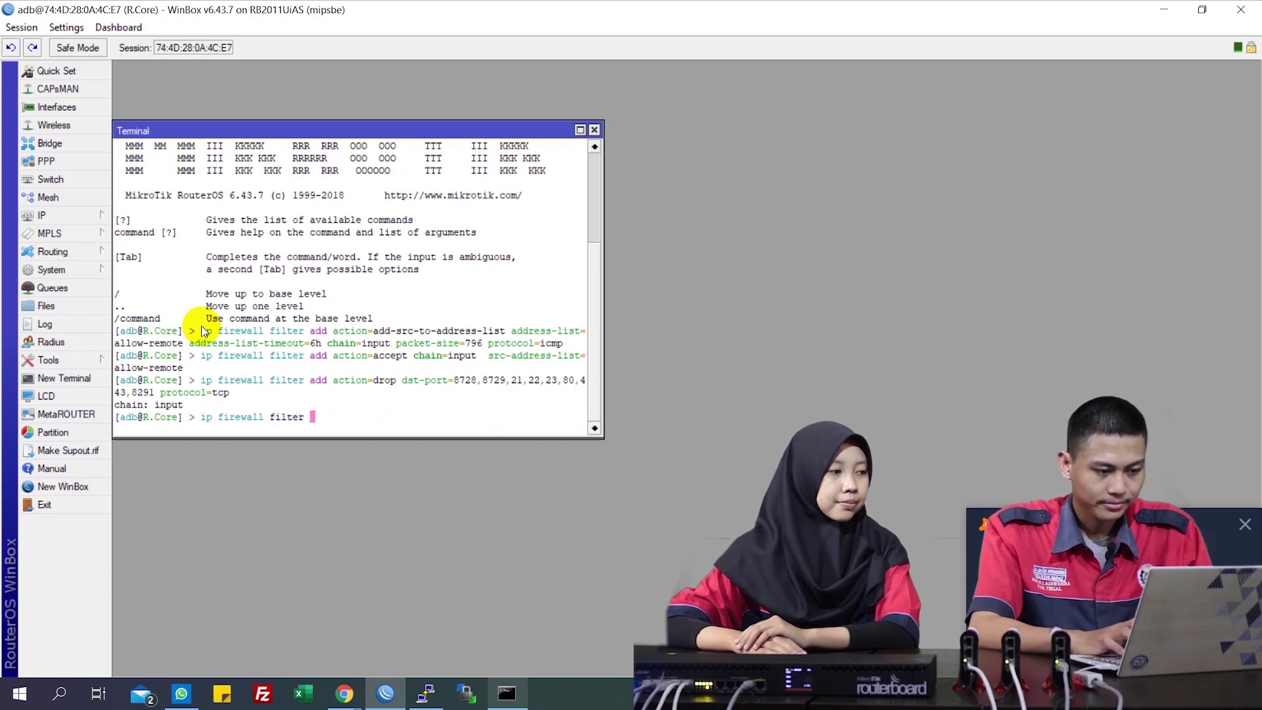
{"action": "type", "text": "add "}
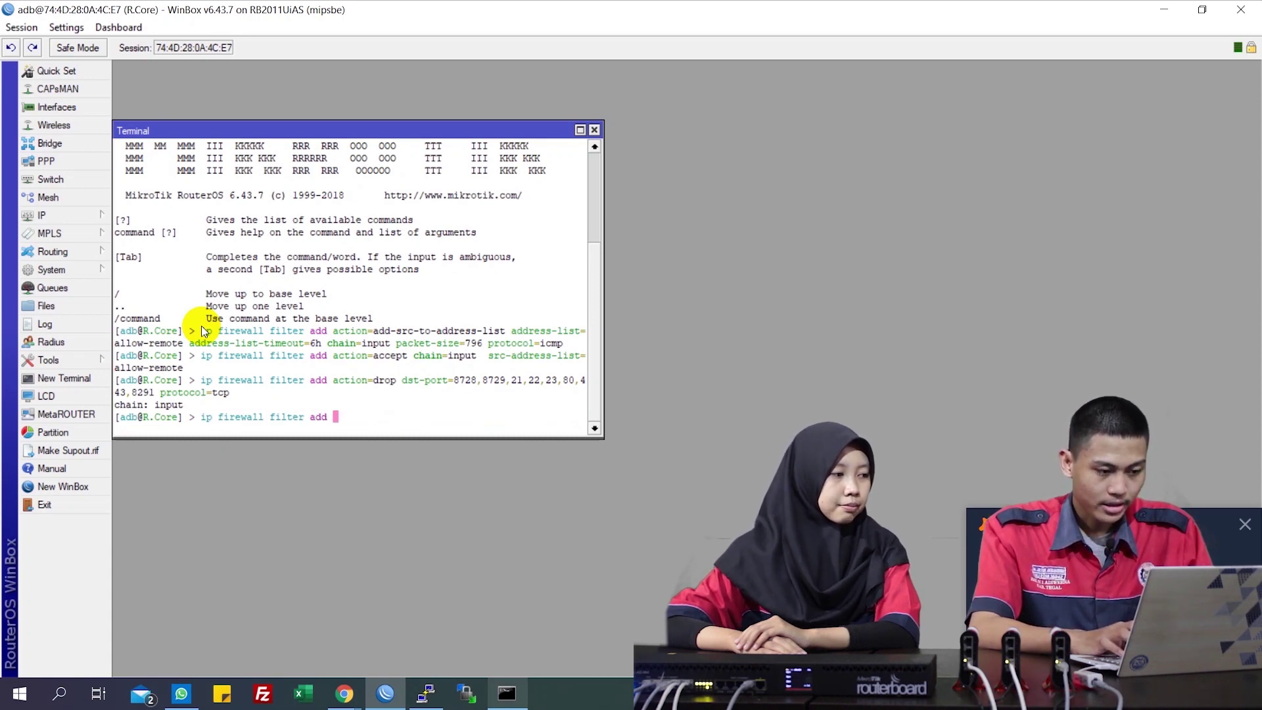
{"action": "type", "text": "action=add-s"}
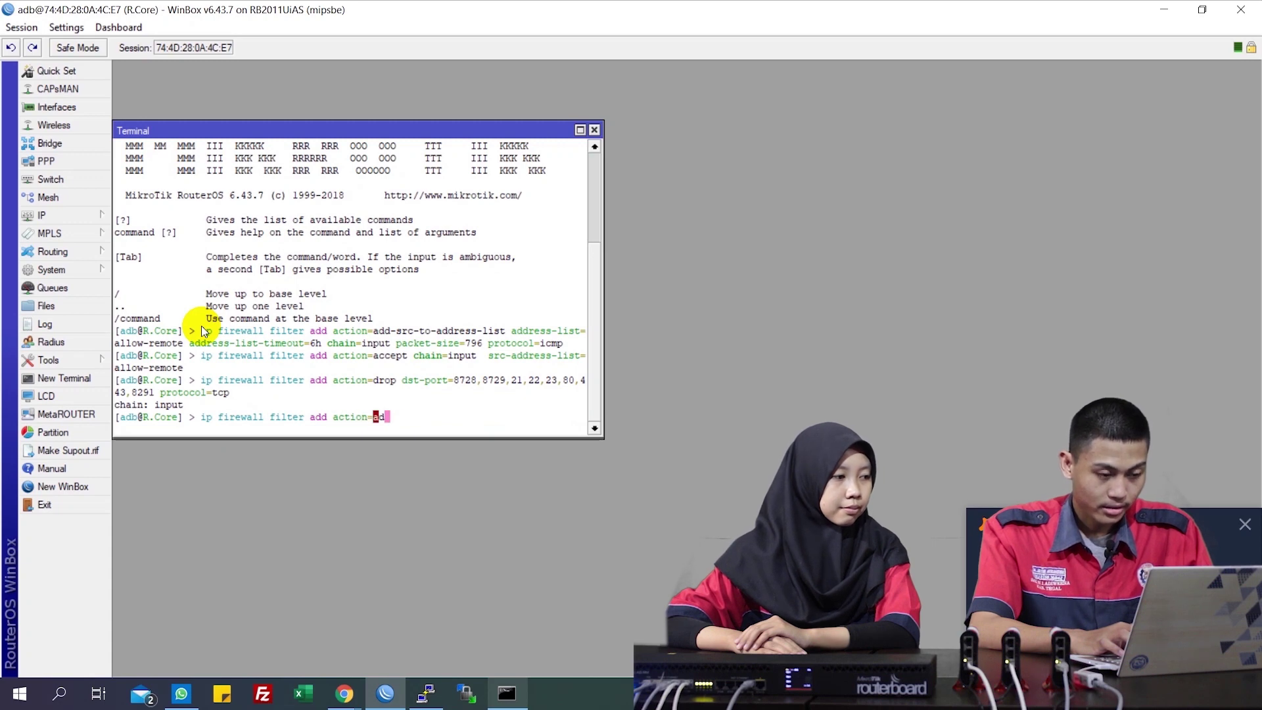
{"action": "key", "text": "Tab"}
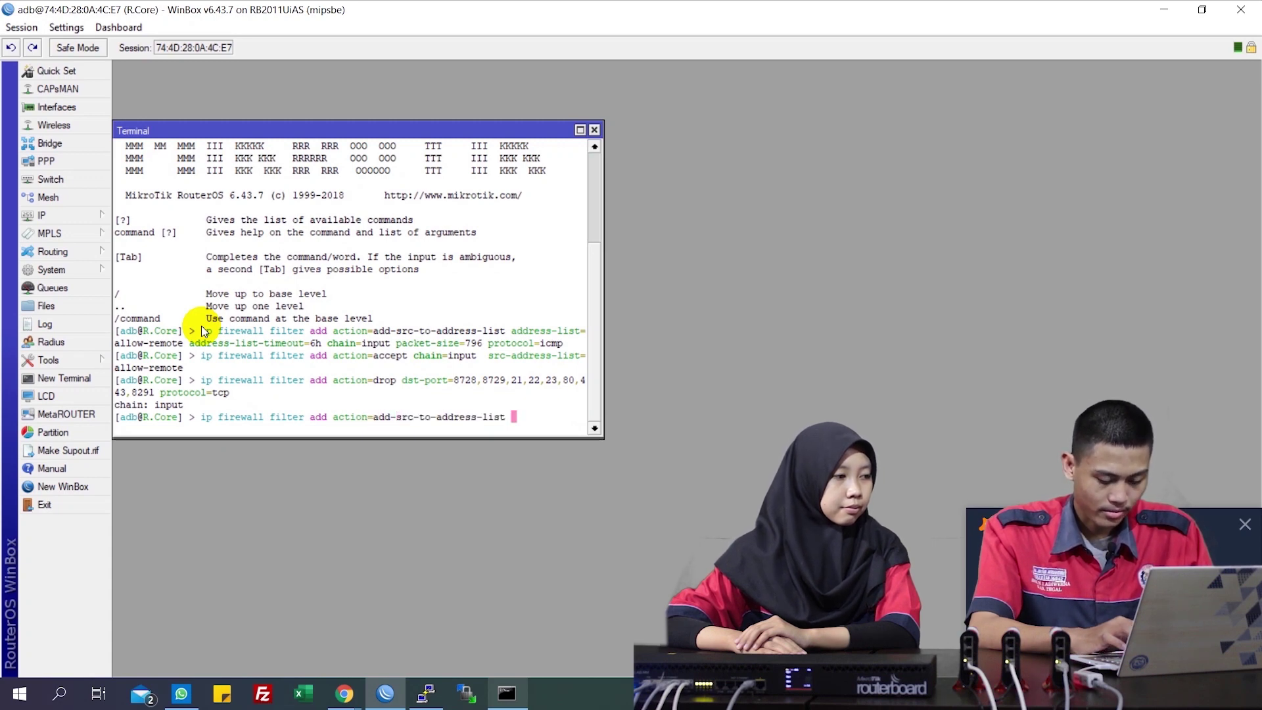
{"action": "type", "text": "ad"}
{"action": "key", "text": "Tab"}
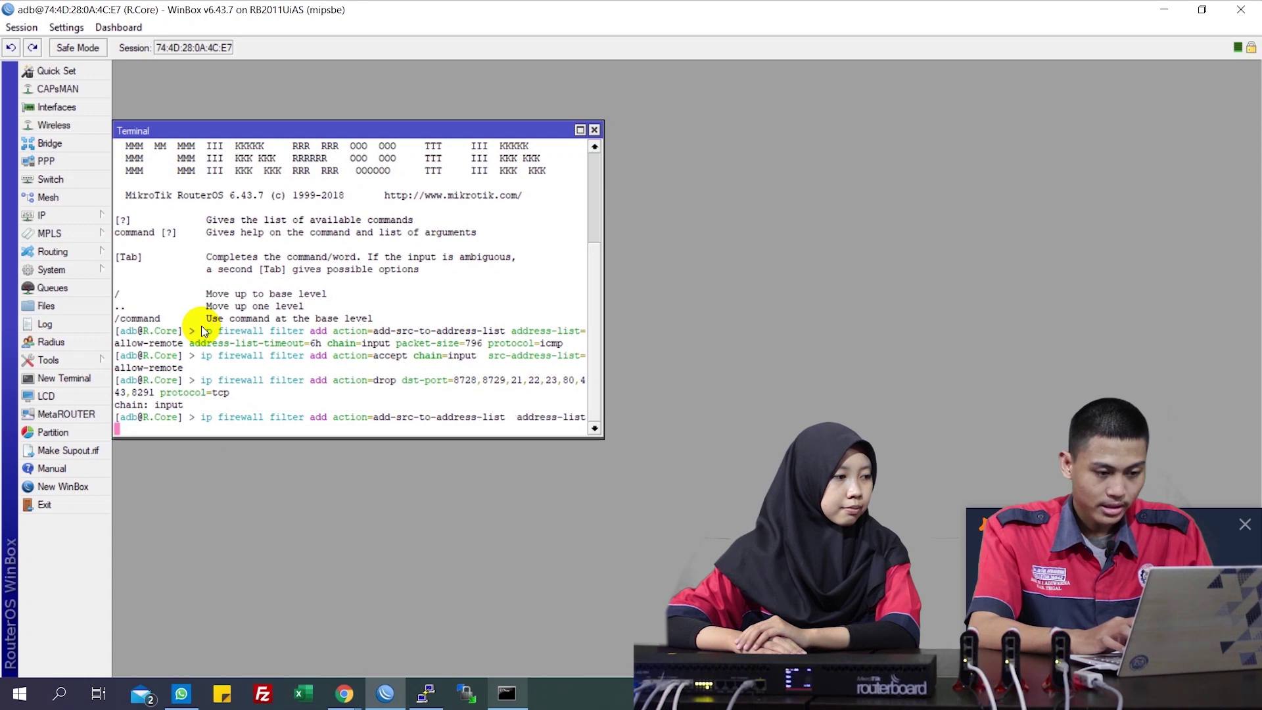
{"action": "type", "text": "=allow-remote"}
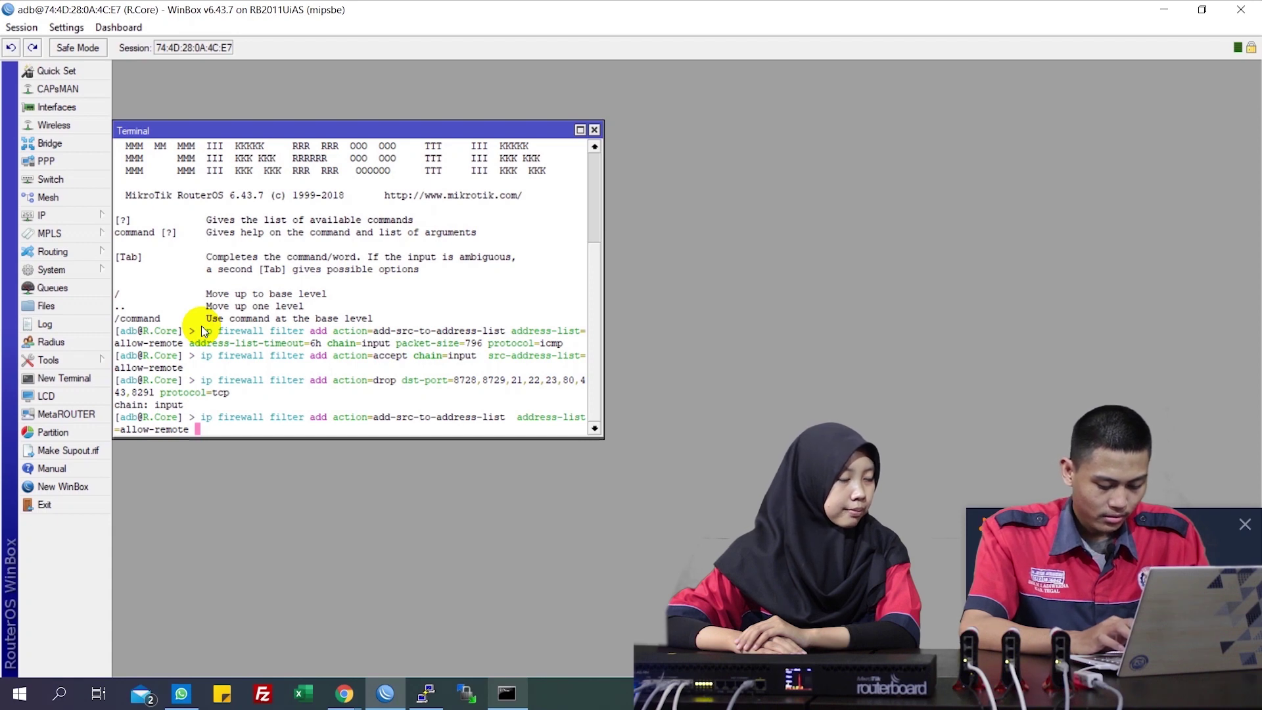
{"action": "type", "text": "ad"}
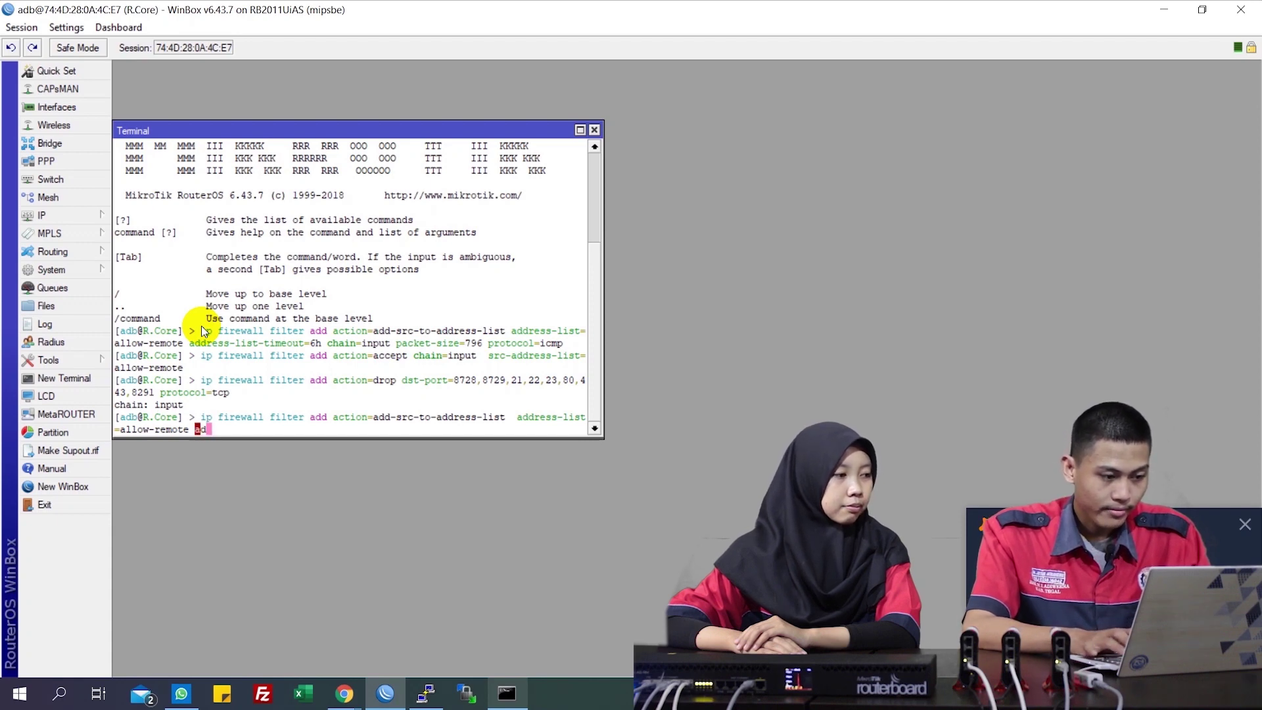
{"action": "type", "text": "dress-list-timeout=6h"}
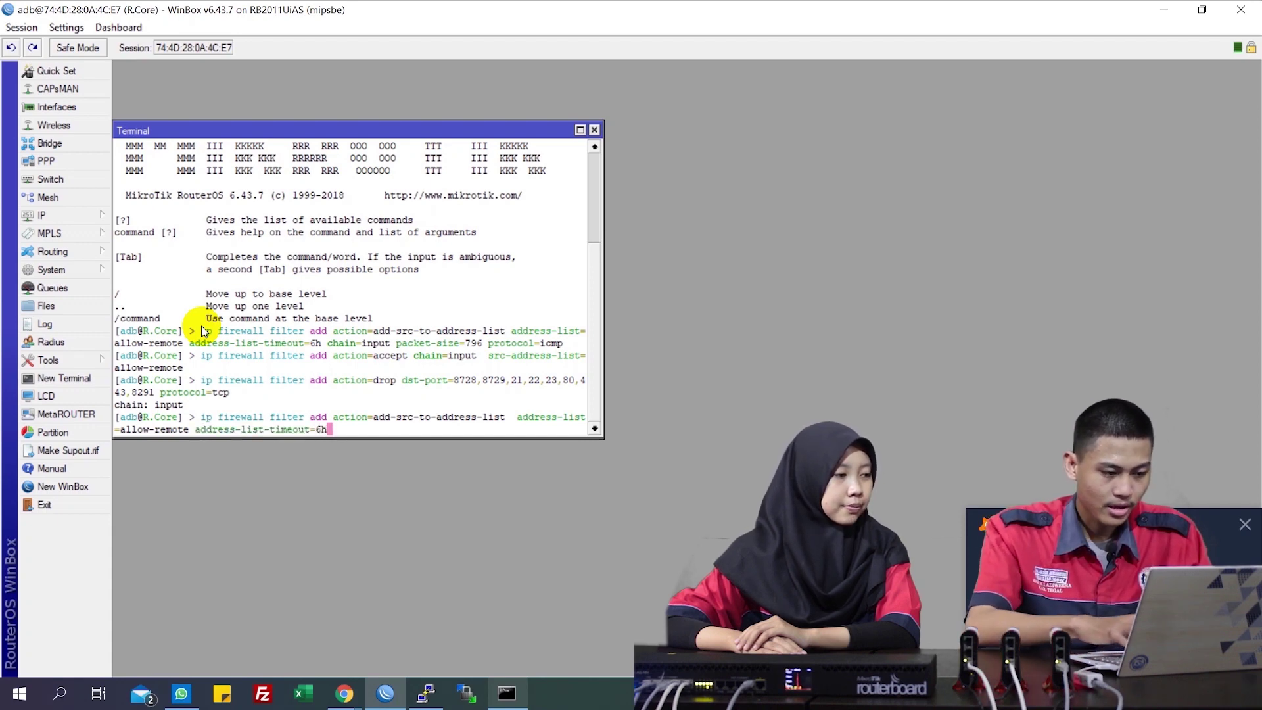
{"action": "type", "text": " chain="}
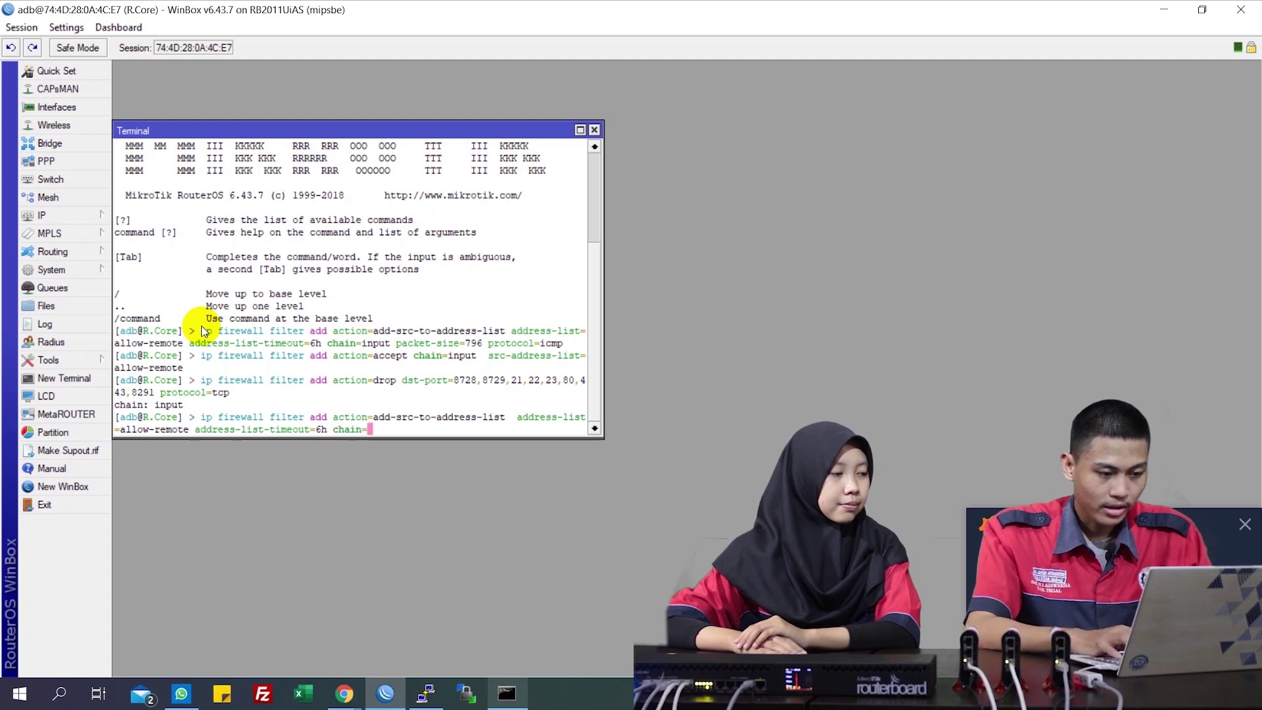
{"action": "type", "text": "forward "}
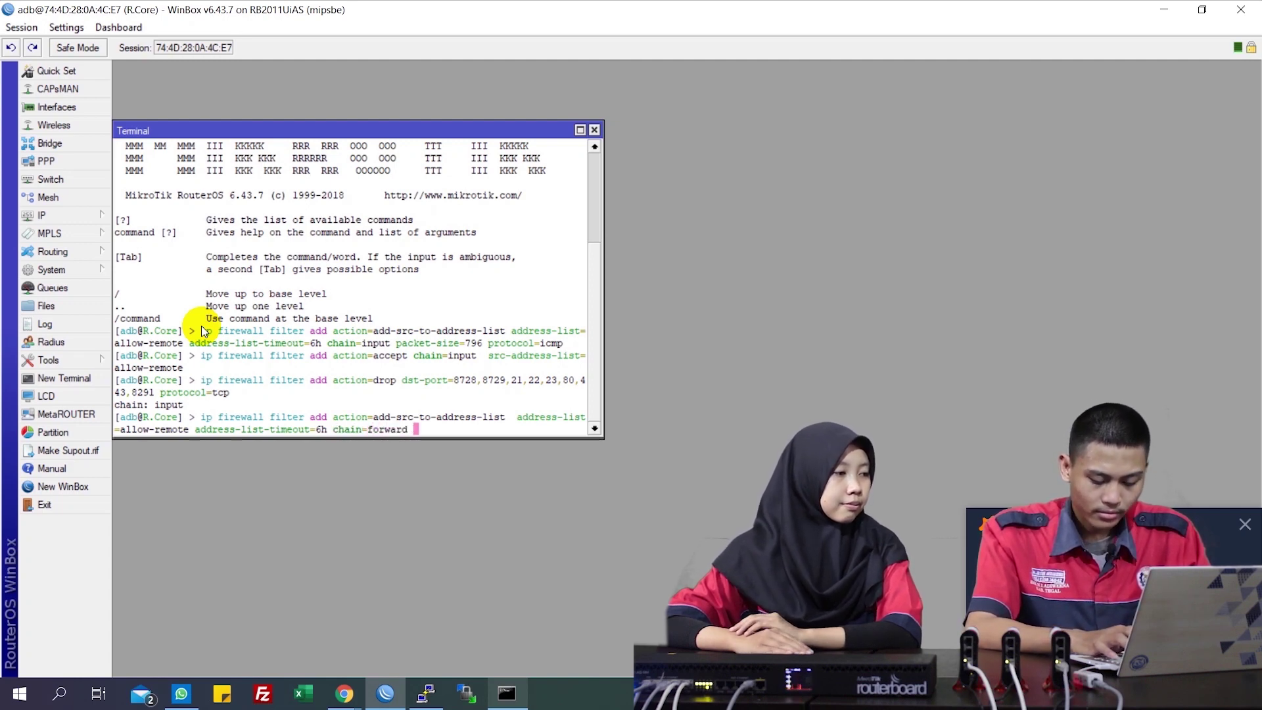
{"action": "type", "text": "packet-"}
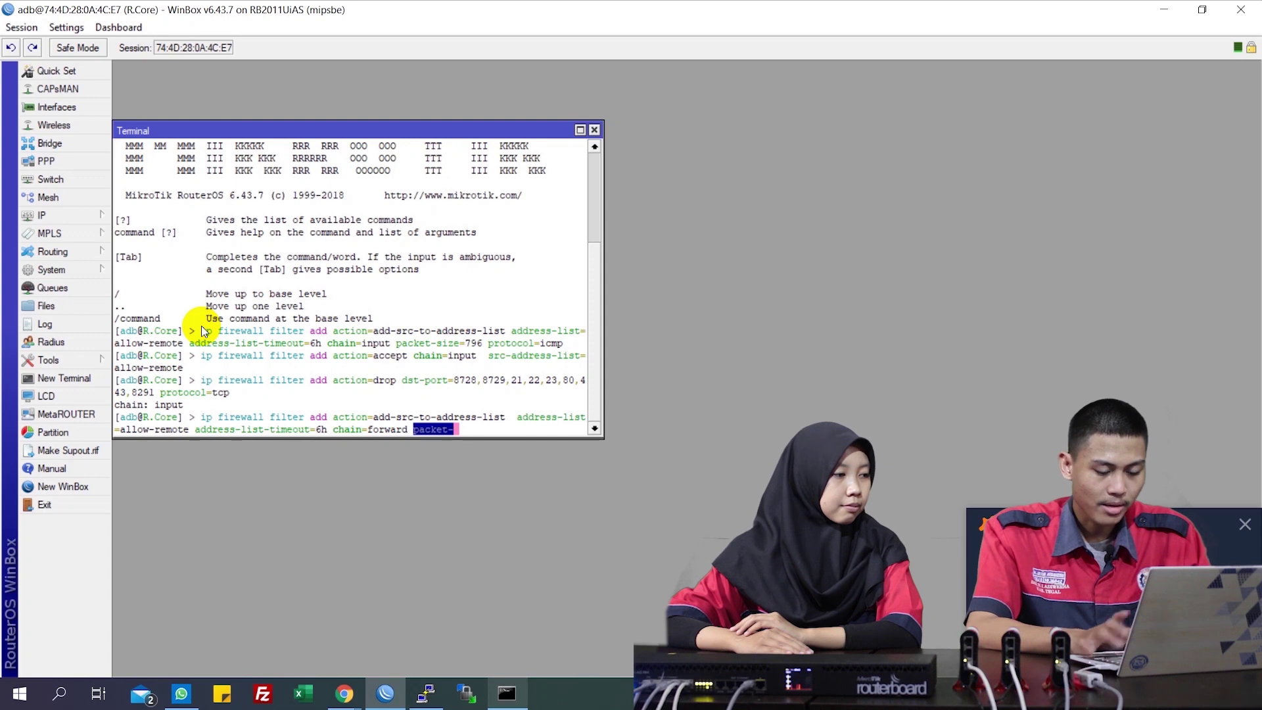
{"action": "type", "text": "size=796"}
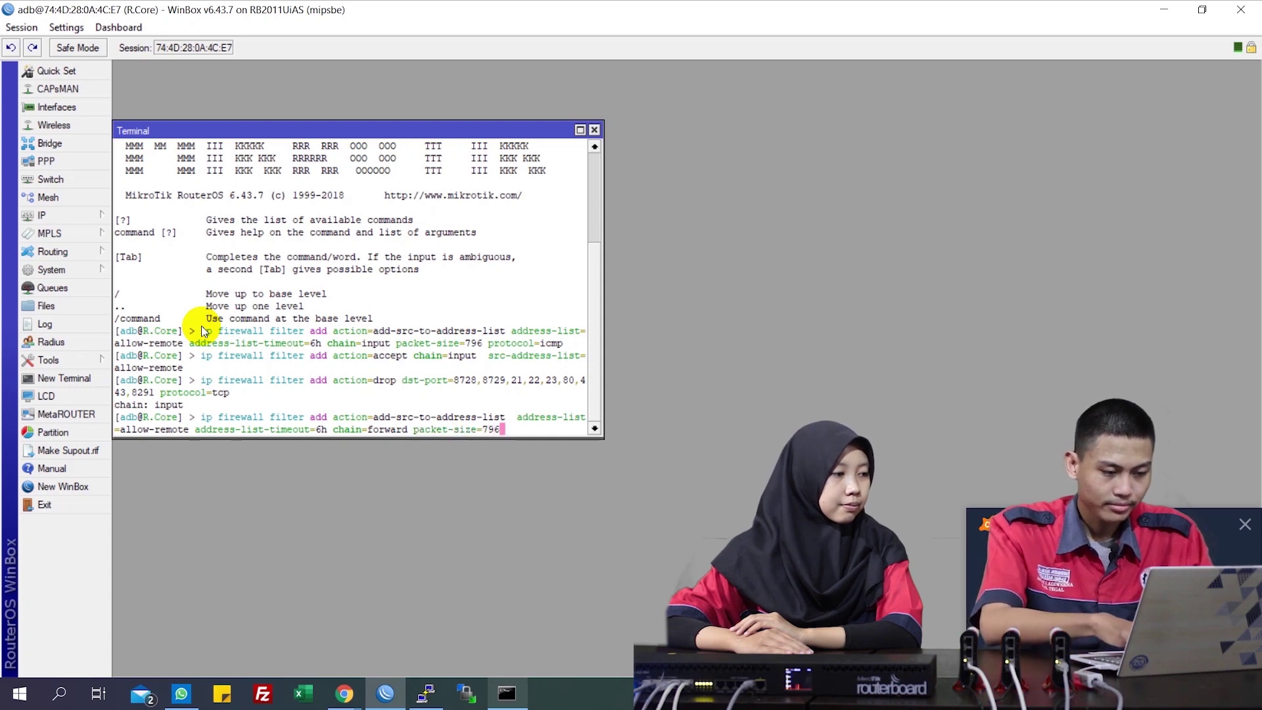
{"action": "type", "text": " pr"}
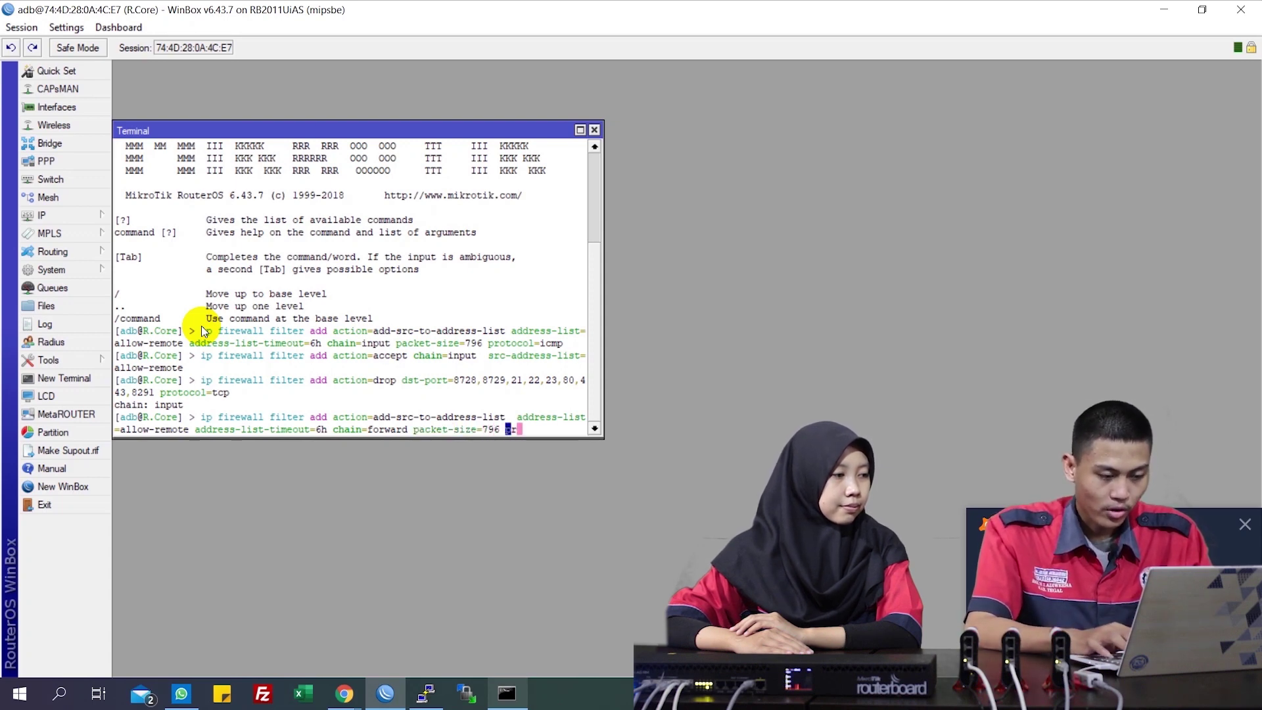
{"action": "type", "text": "otocol=icmp"}
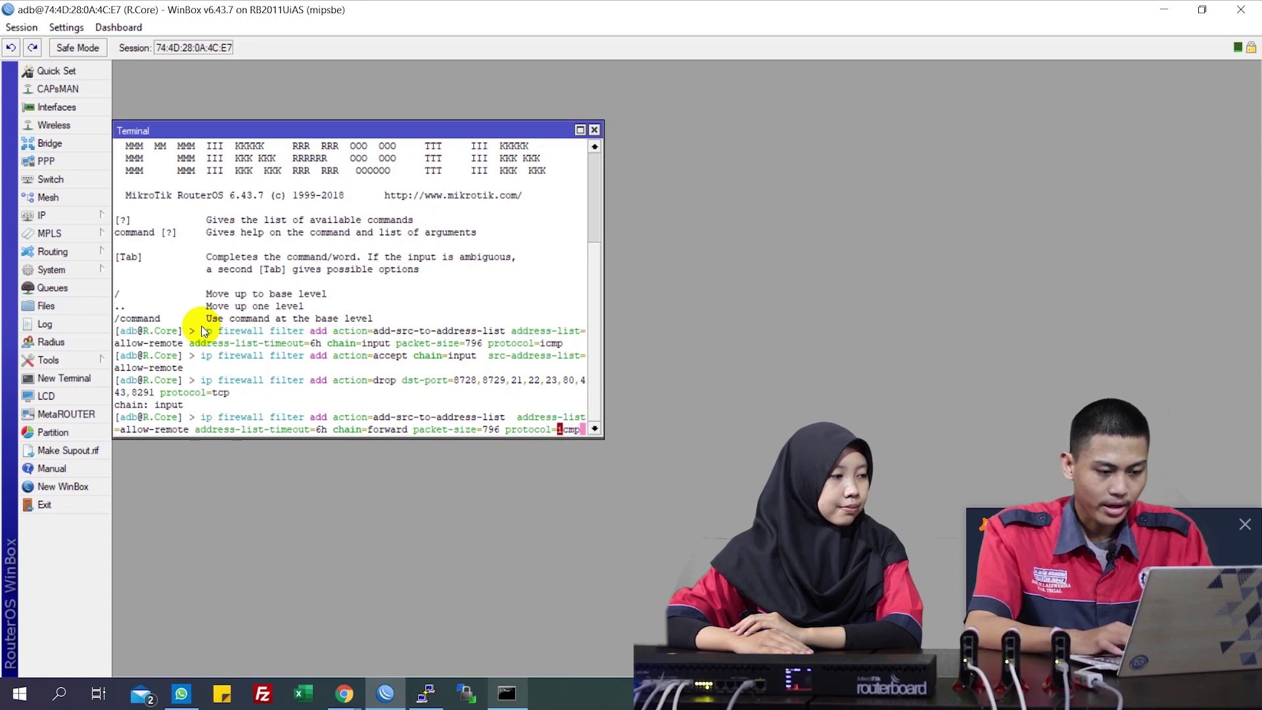
{"action": "key", "text": "Return"}
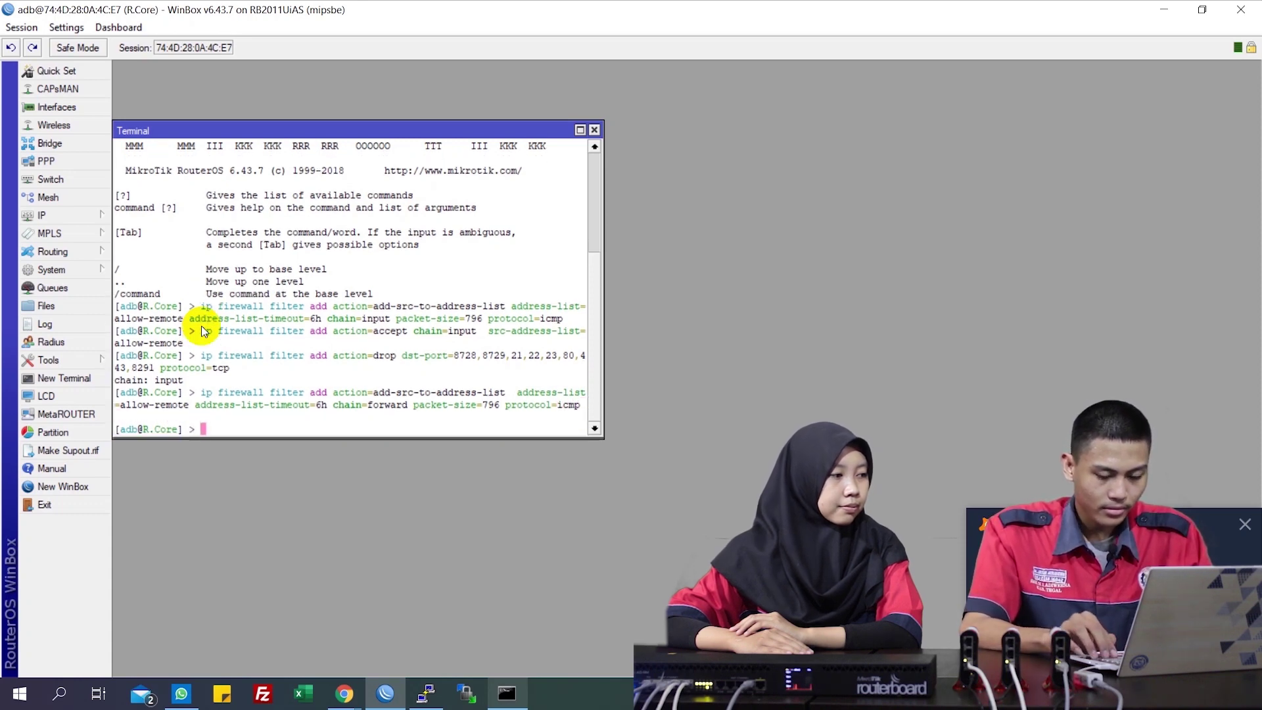
{"action": "type", "text": "ip "}
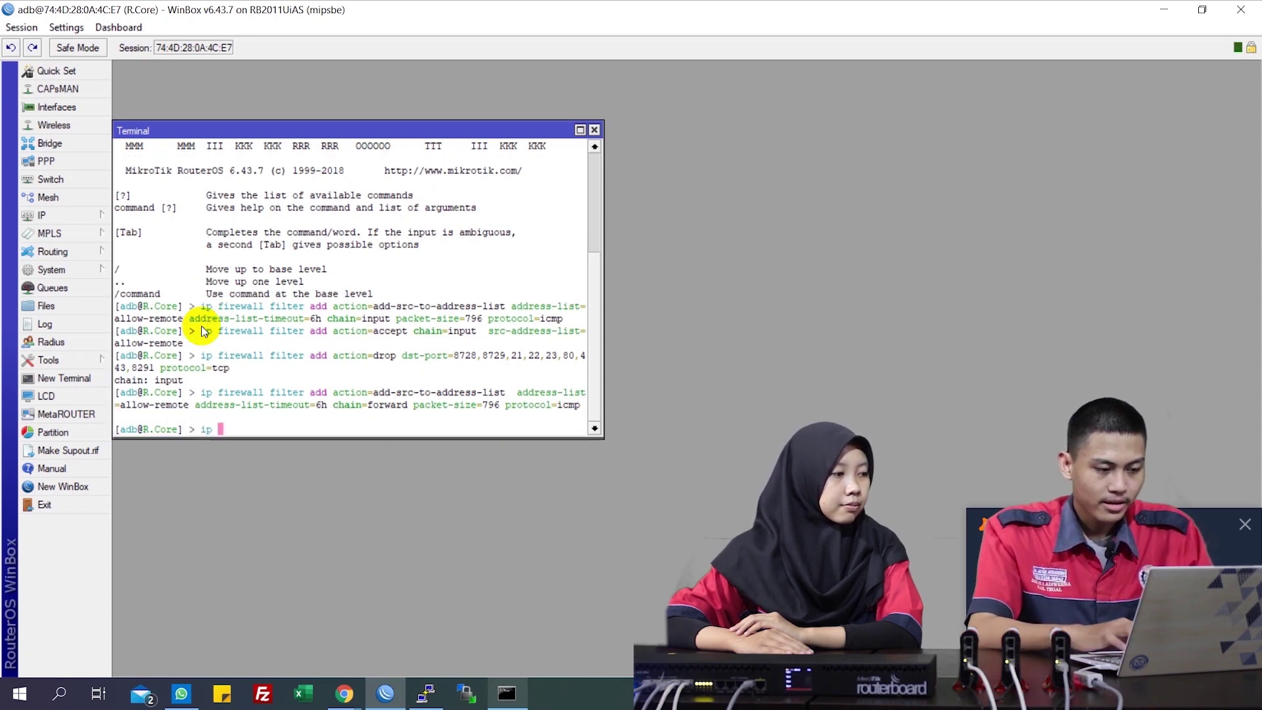
{"action": "type", "text": "firewall file"}
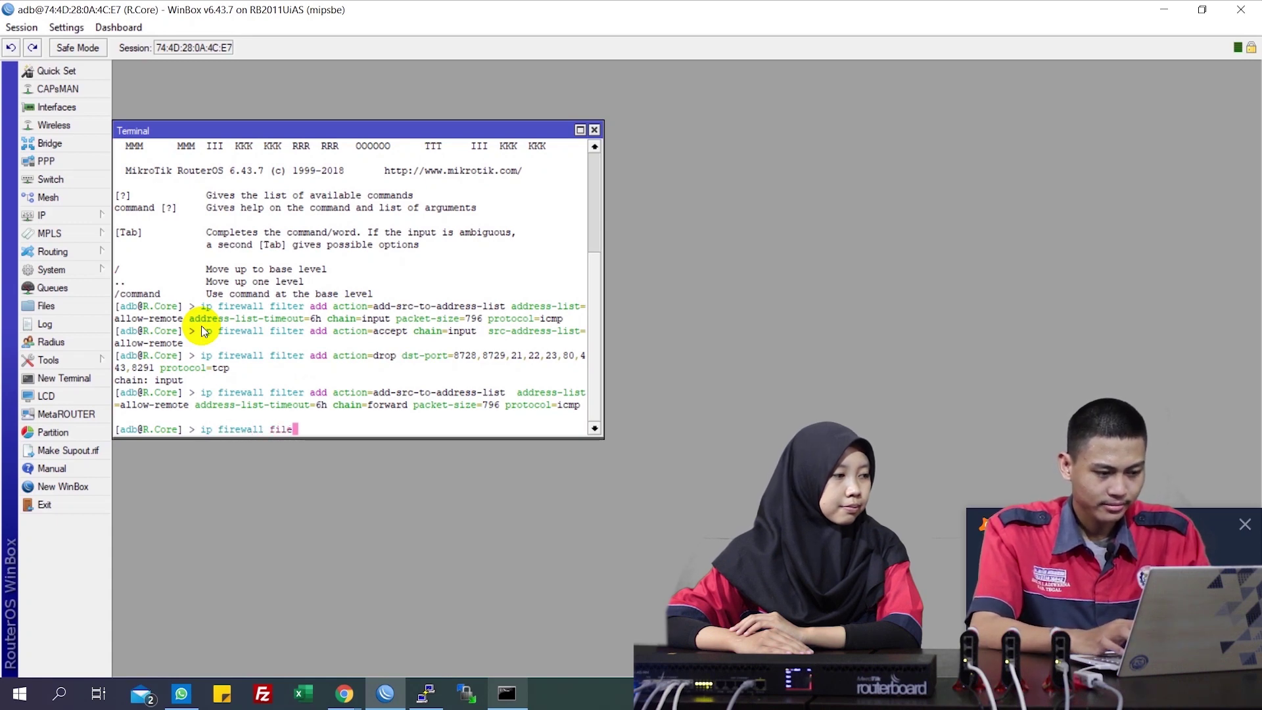
Run 'ip firewall filter add action=accept chain=forward src-address-list=allow-remote'
{"action": "key", "text": "BackSpace"}
{"action": "type", "text": "ter ad"}
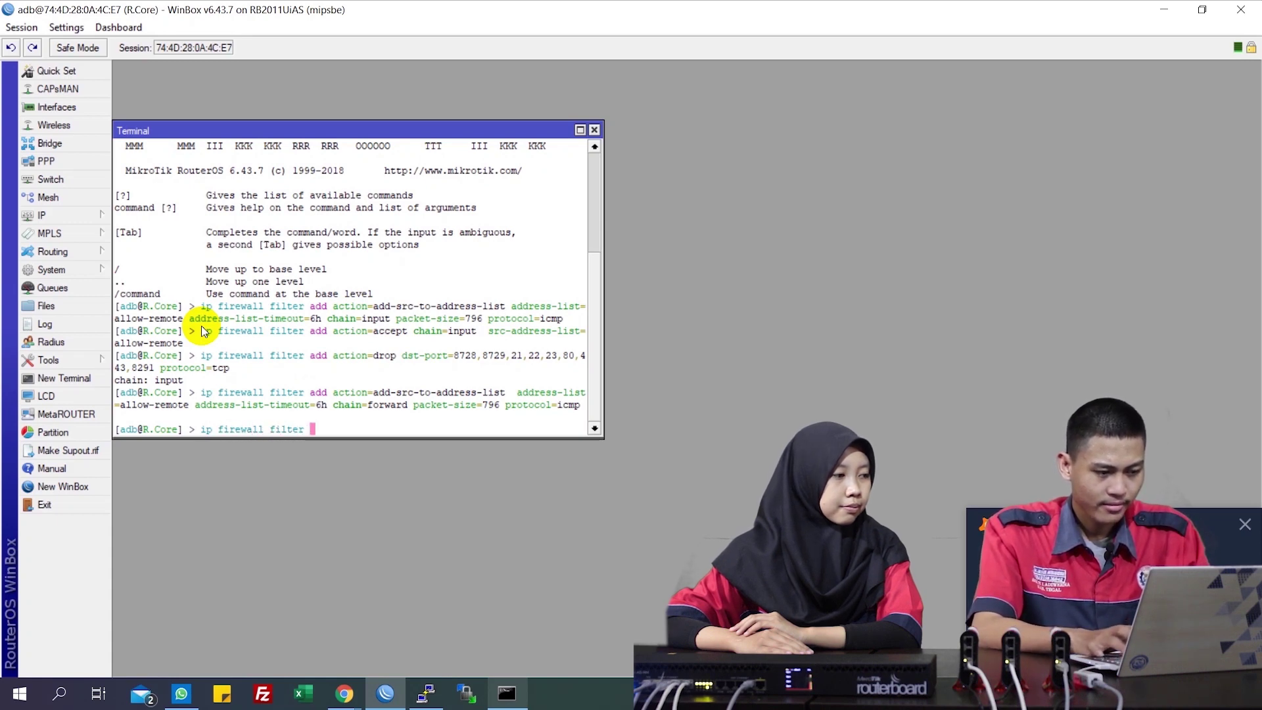
{"action": "key", "text": "BackSpace"}
{"action": "key", "text": "BackSpace"}
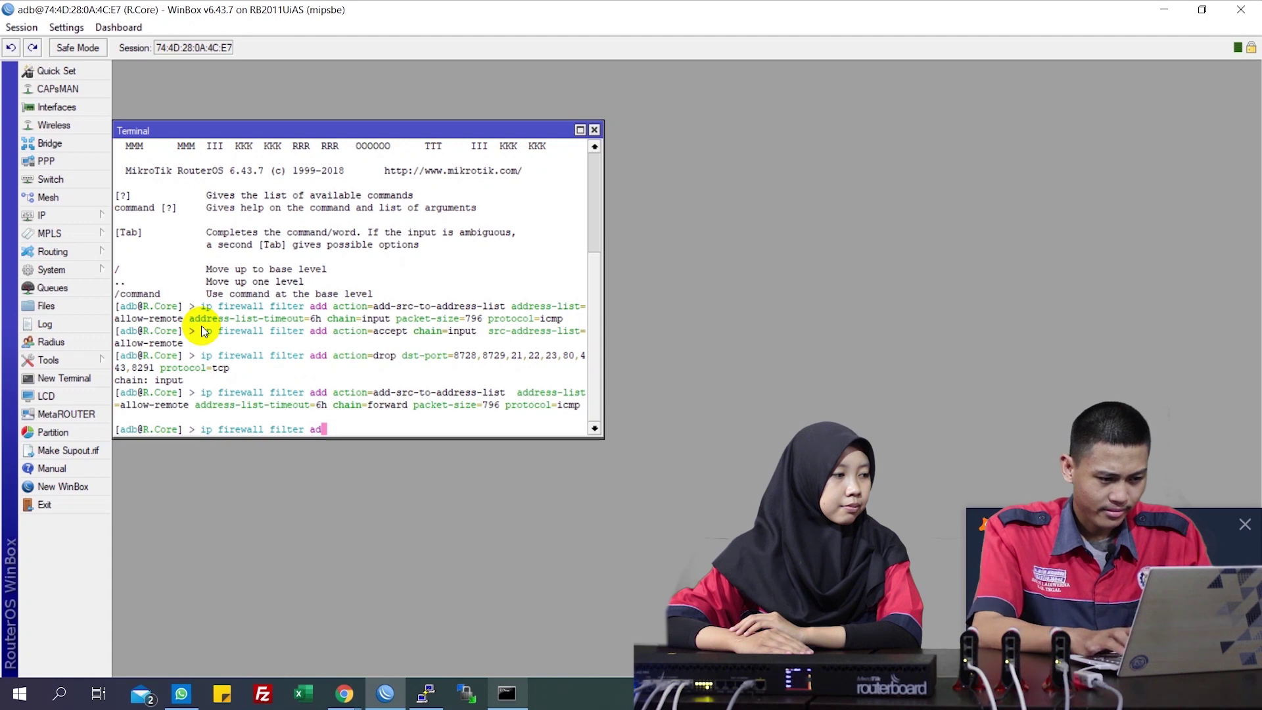
{"action": "type", "text": "d action="}
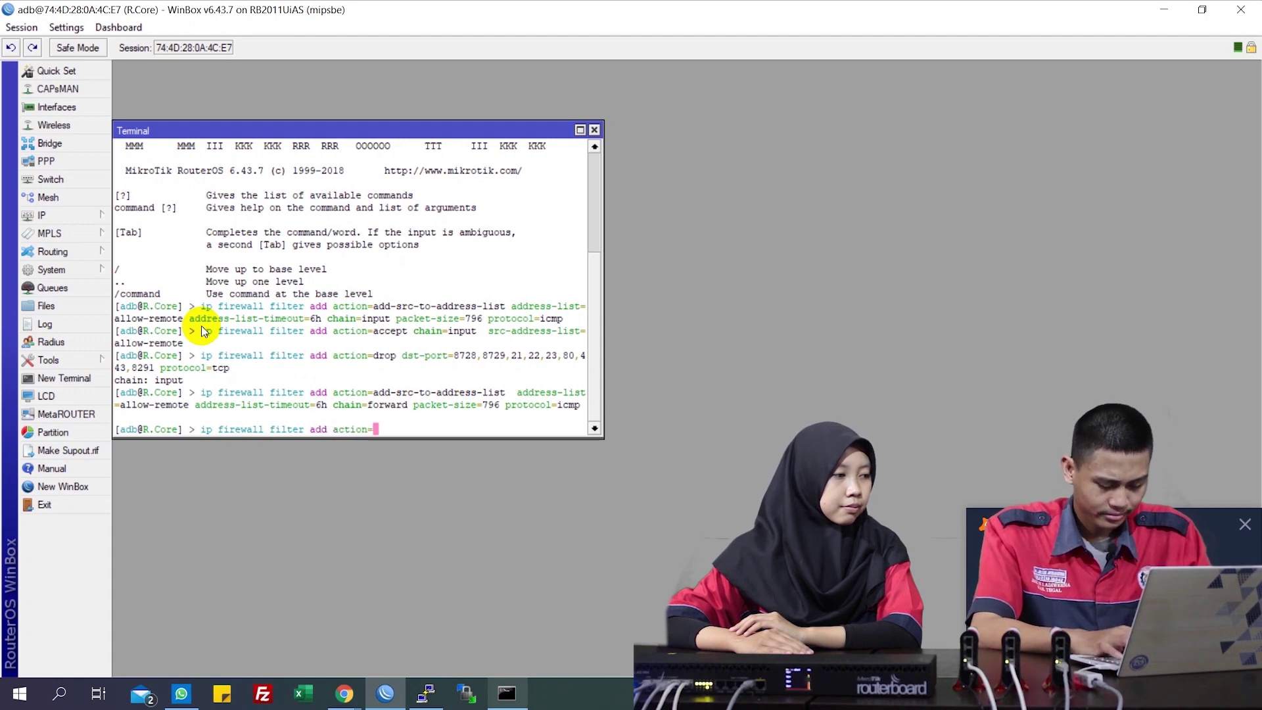
{"action": "type", "text": "ac"}
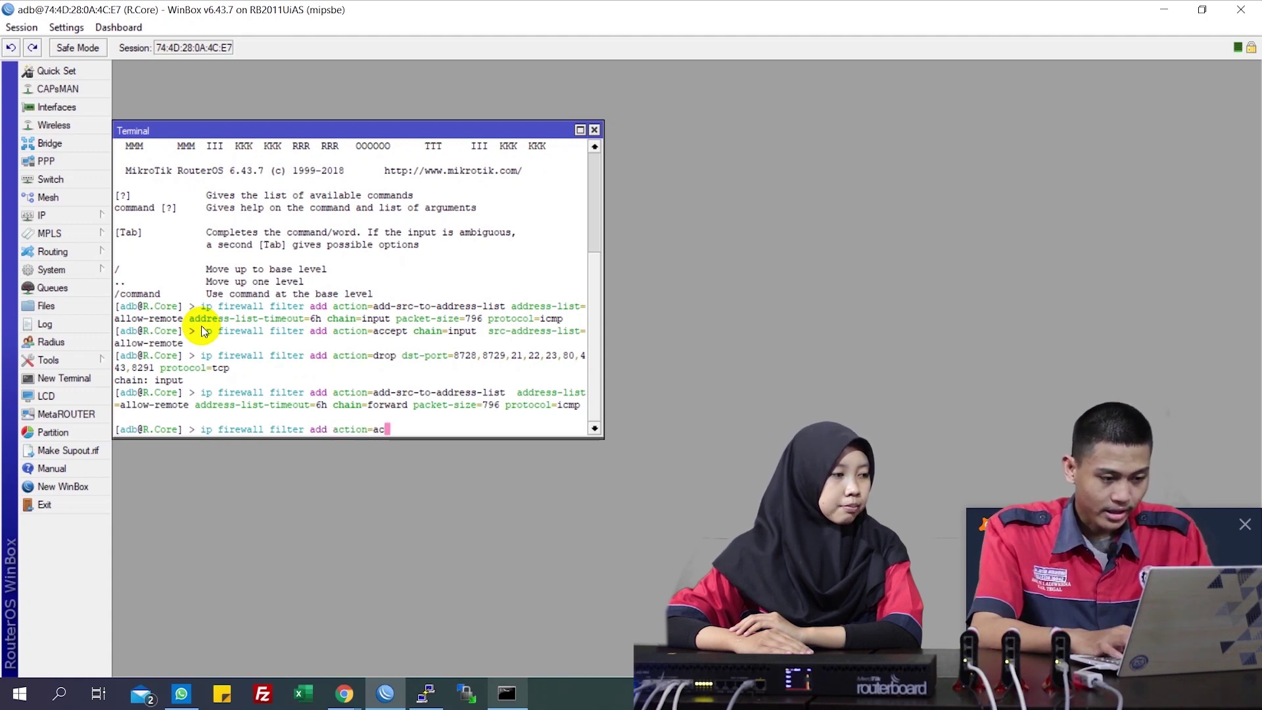
{"action": "type", "text": "cept chain="}
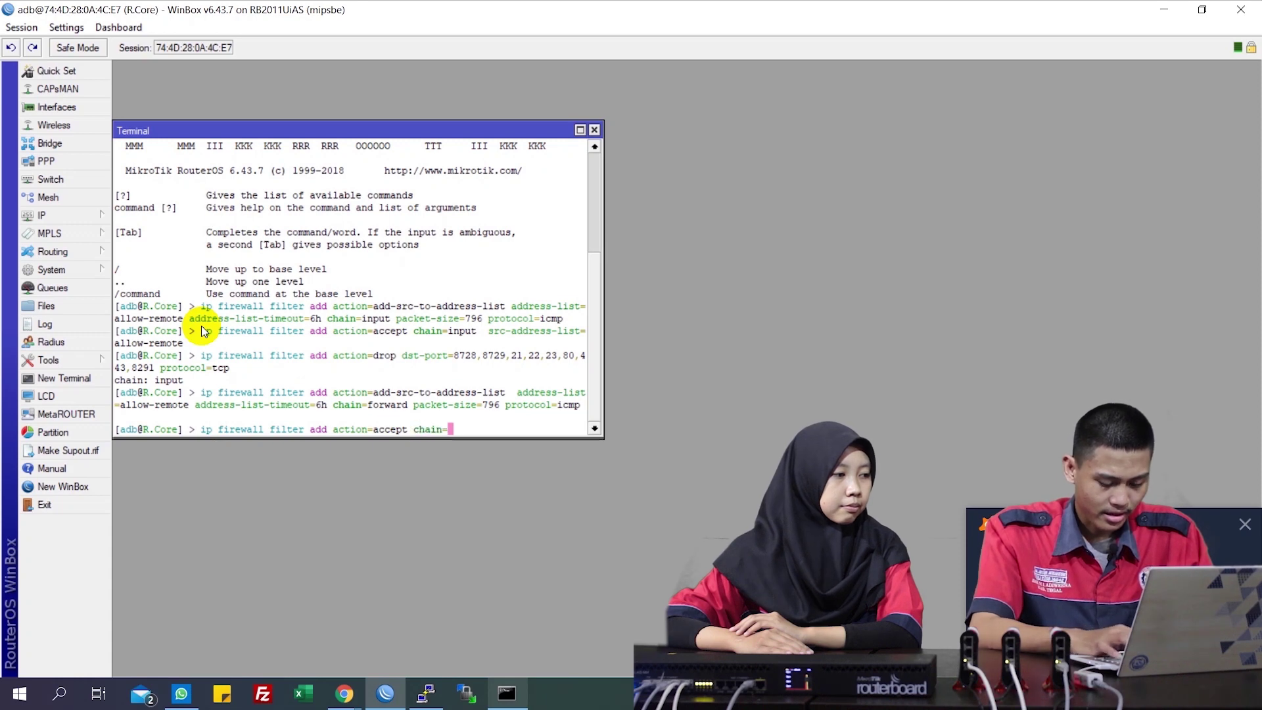
{"action": "type", "text": "forward "}
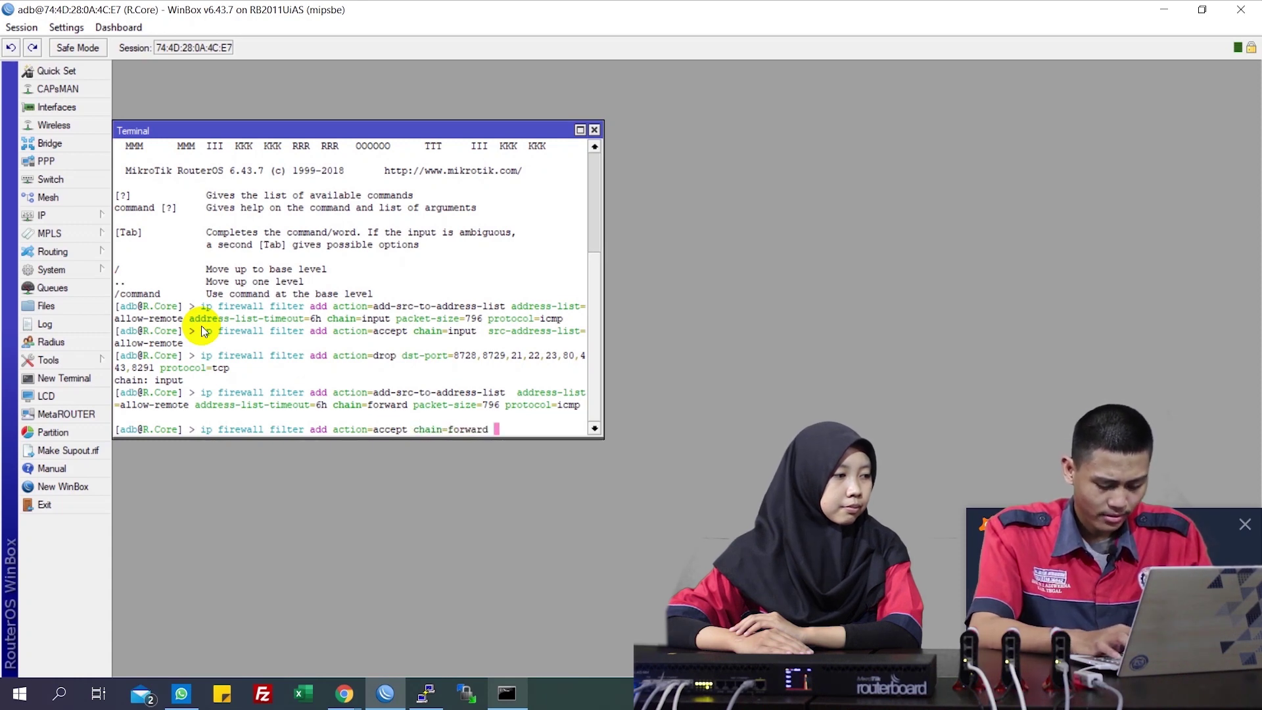
{"action": "type", "text": "src-ad"}
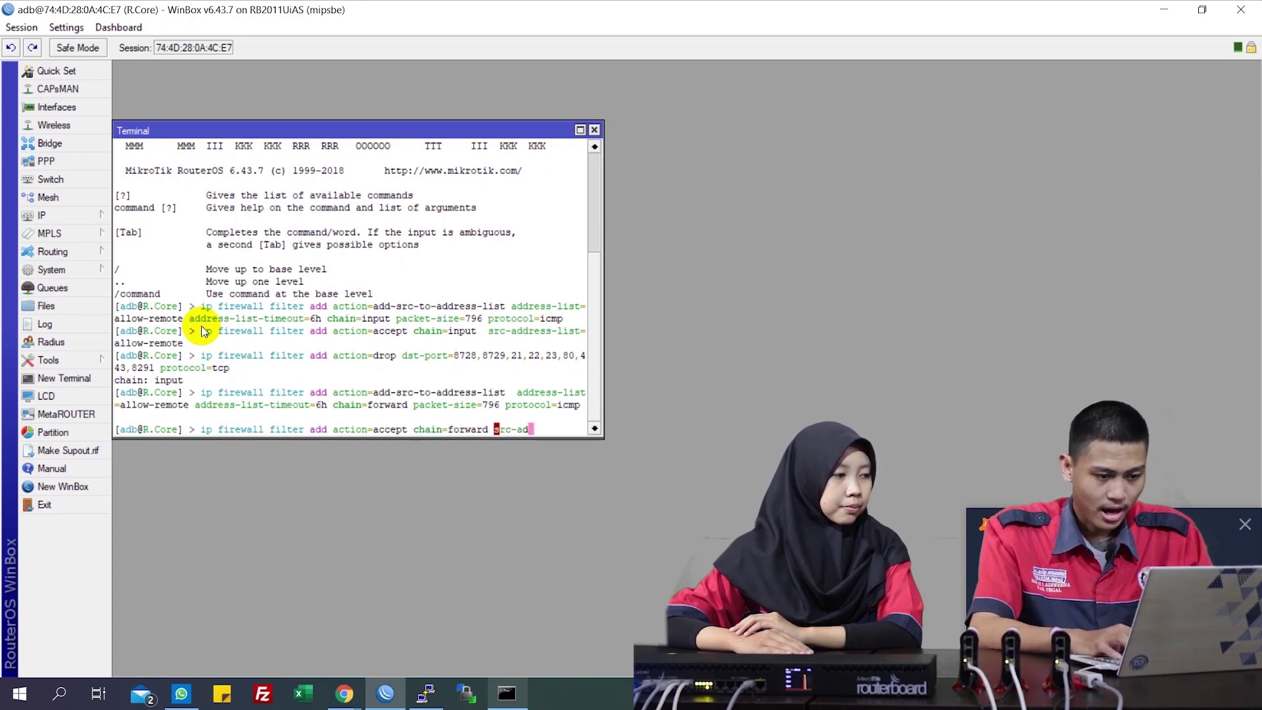
{"action": "key", "text": "Tab"}
{"action": "type", "text": "-list="}
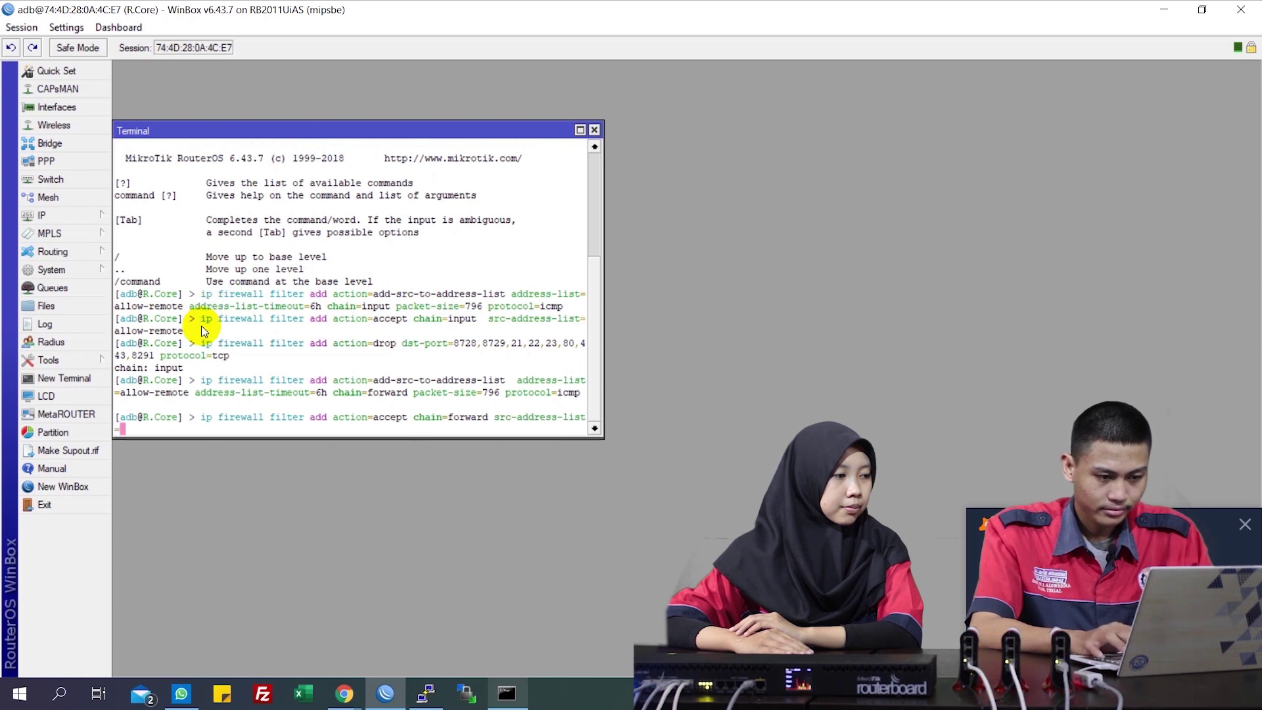
{"action": "type", "text": "allow-remote"}
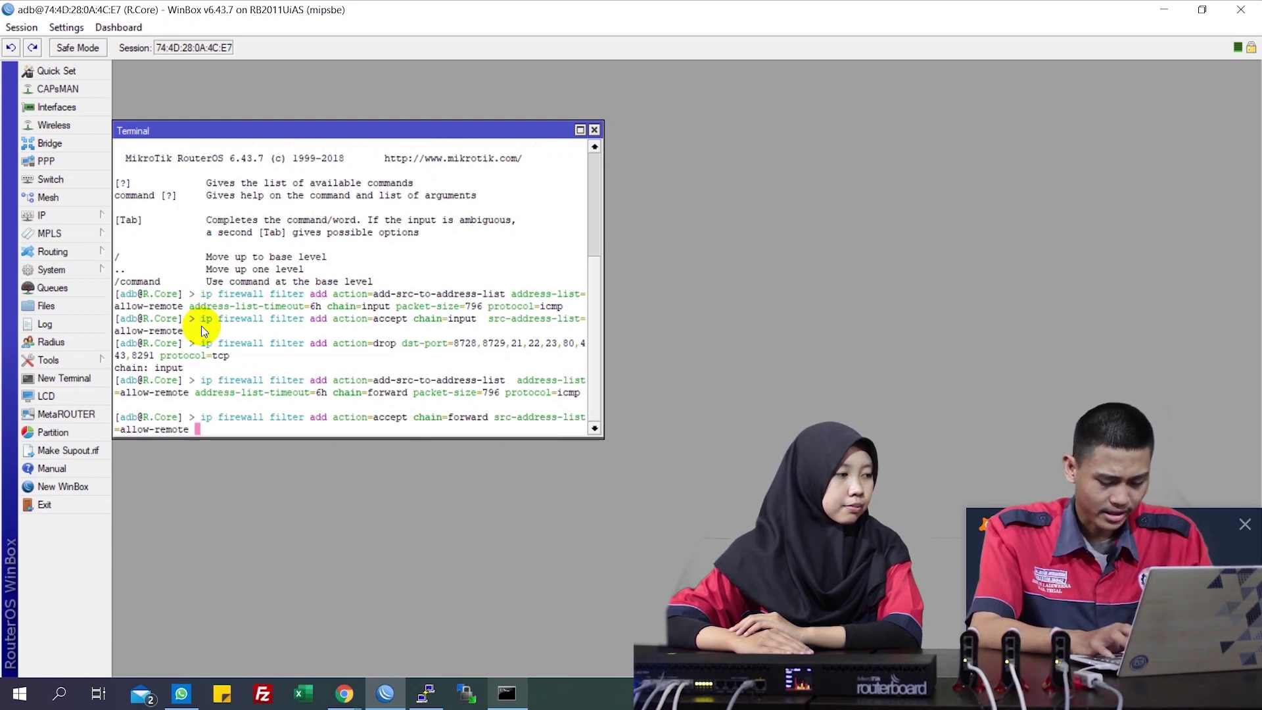
{"action": "key", "text": "Return"}
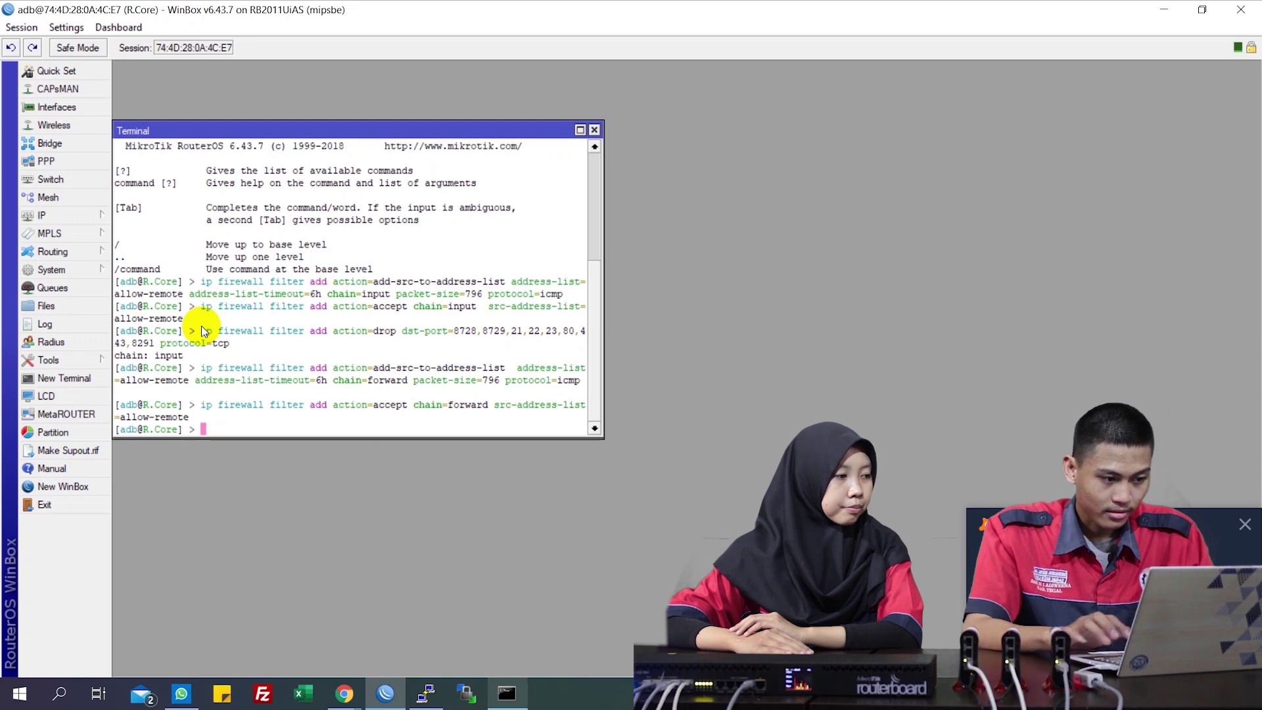
Enter a forward-chain drop rule for TCP ports 8728, 8279, 21, 22, 23, 80, 443 and 8291
{"action": "type", "text": "ip "}
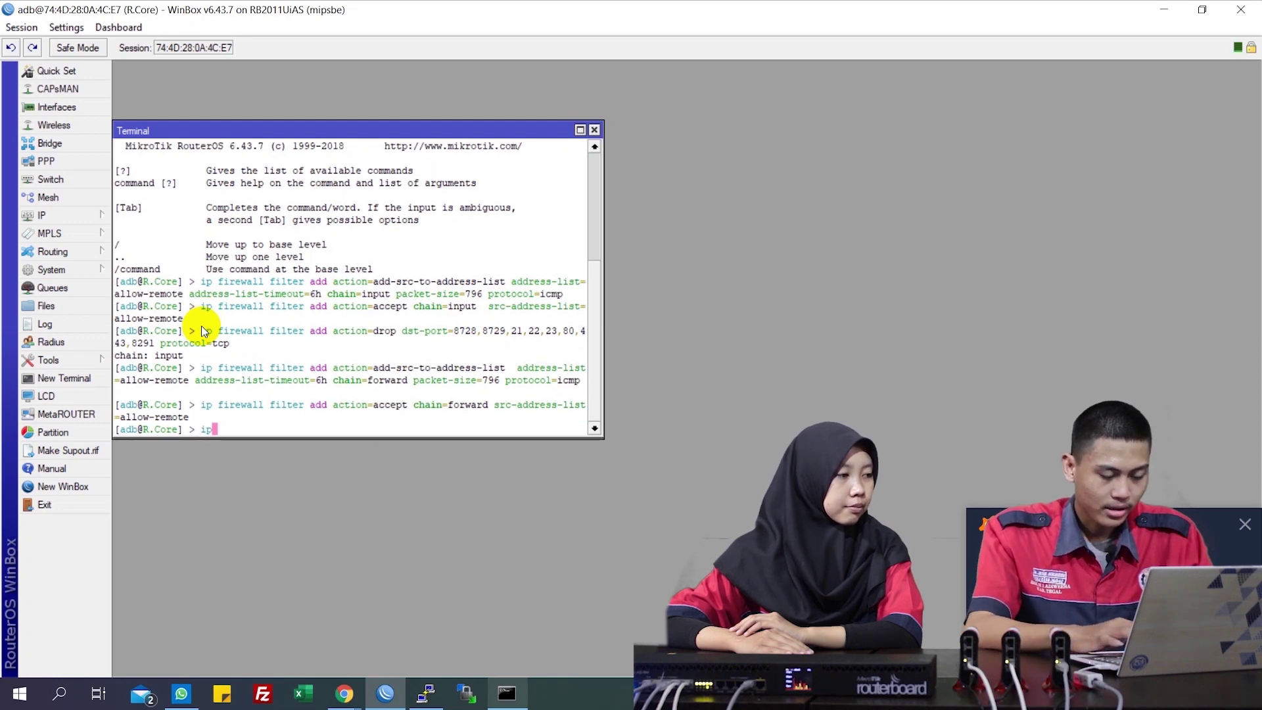
{"action": "type", "text": "firewa"}
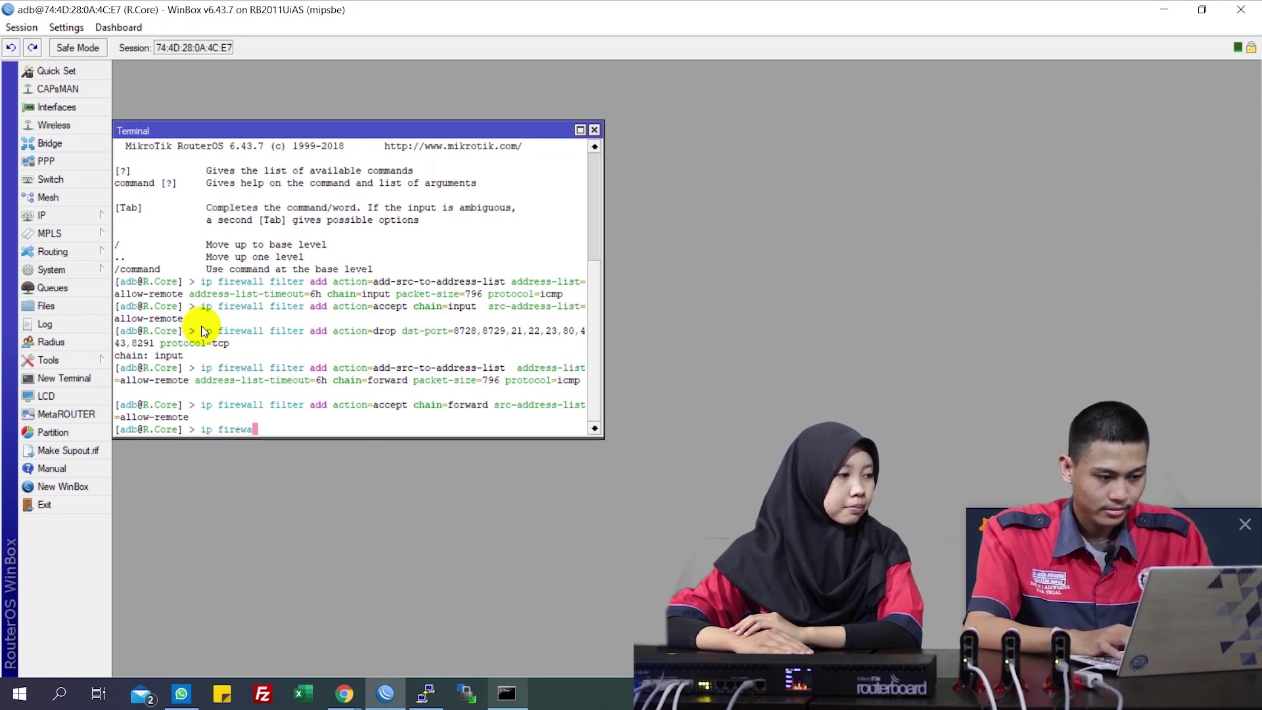
{"action": "type", "text": "ll filter"}
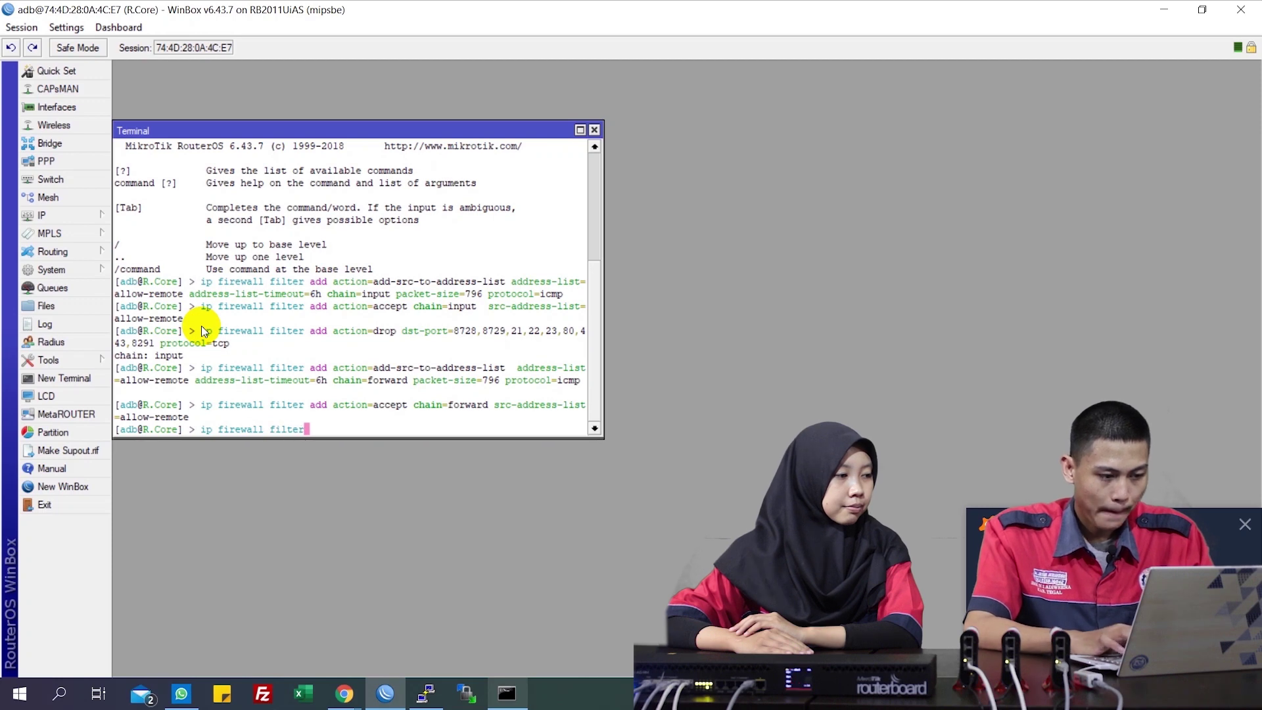
{"action": "type", "text": " add "}
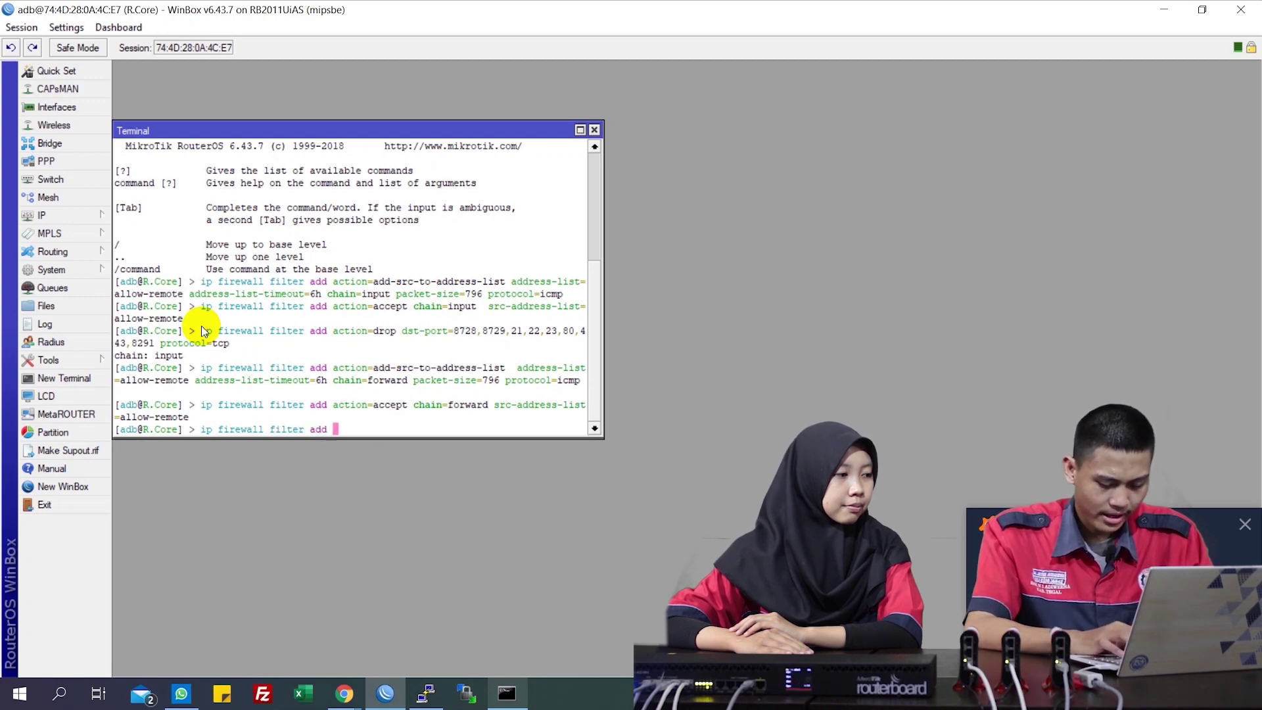
{"action": "type", "text": "action=d"}
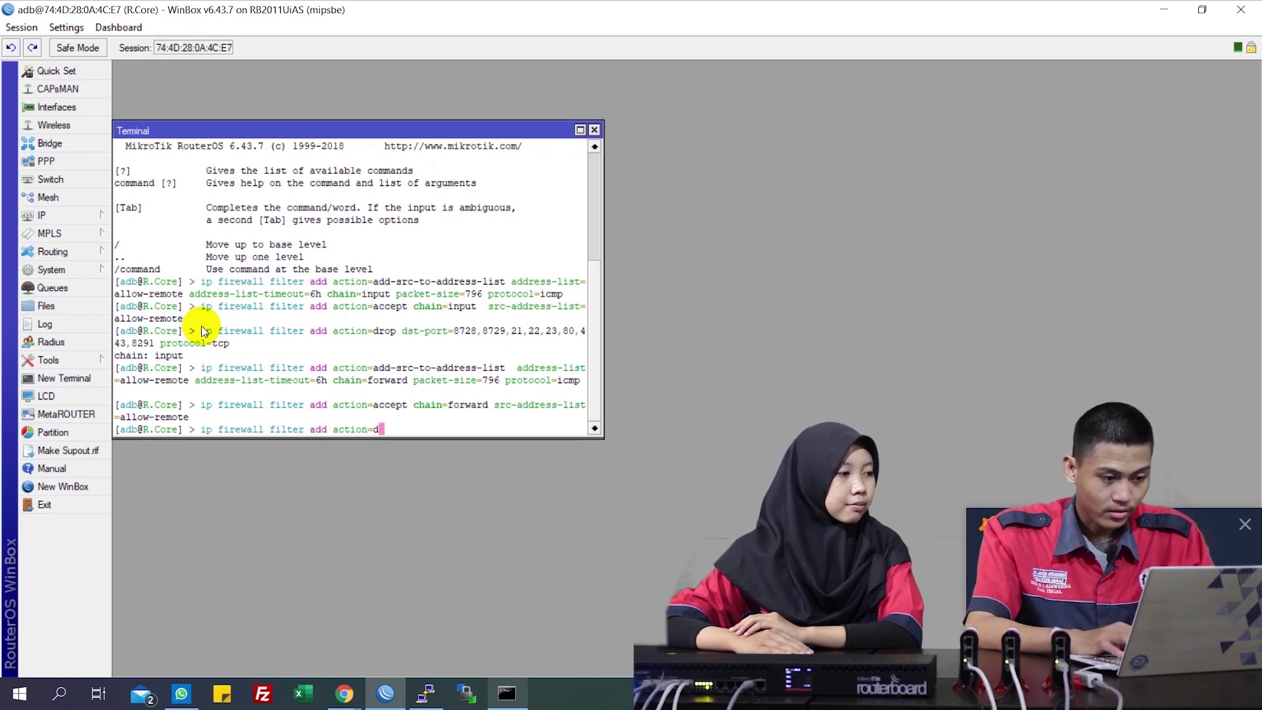
{"action": "type", "text": "rop chain=for"}
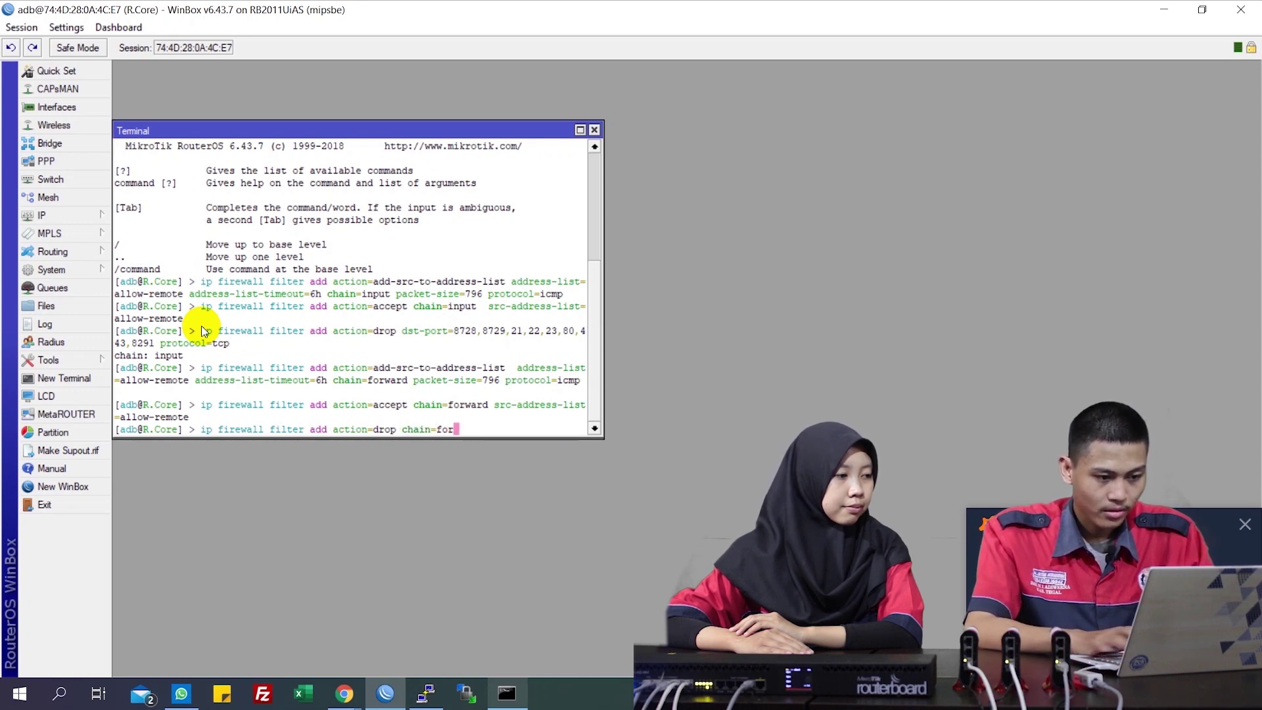
{"action": "type", "text": "ward dst-"}
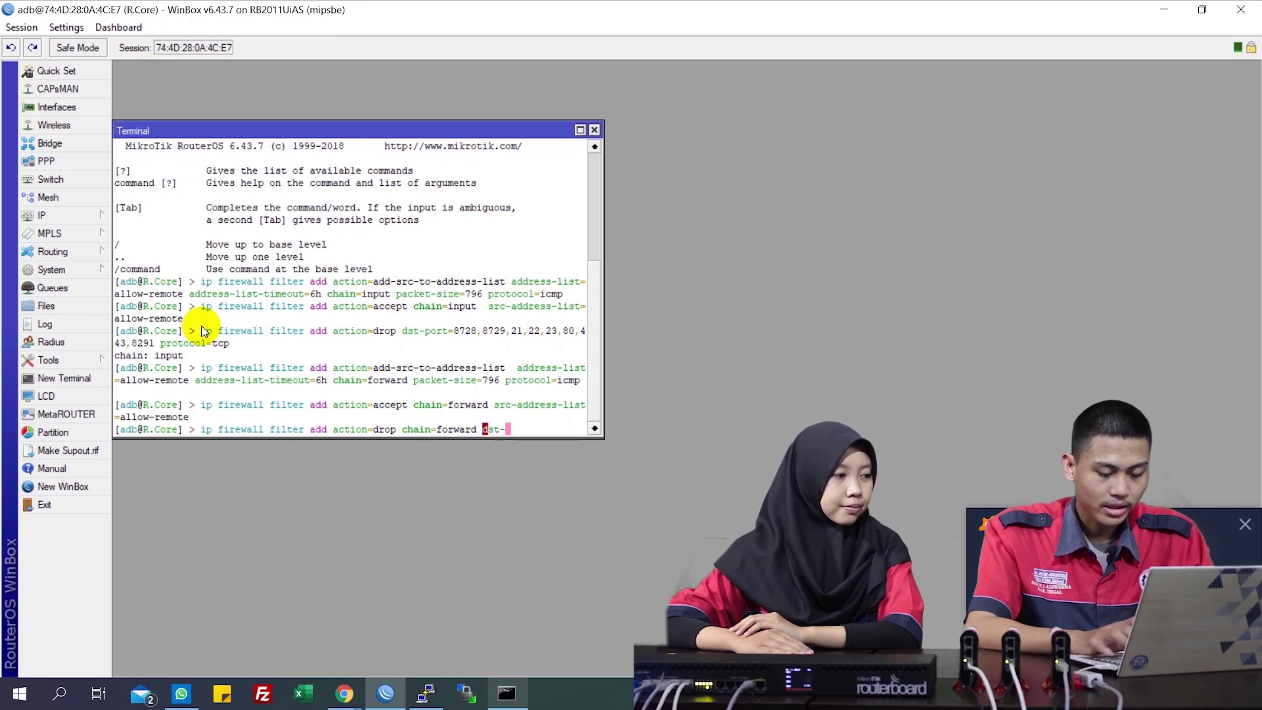
{"action": "type", "text": "port=82"}
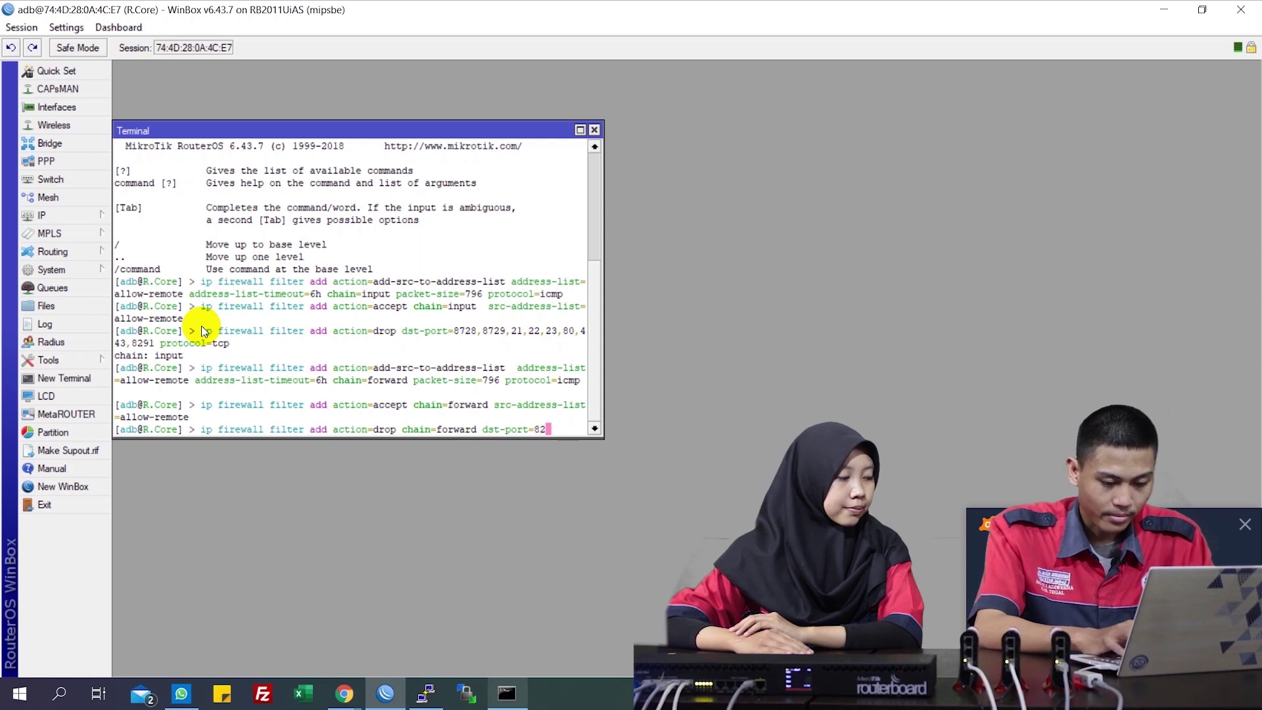
{"action": "key", "text": "BackSpace"}
{"action": "type", "text": "728"}
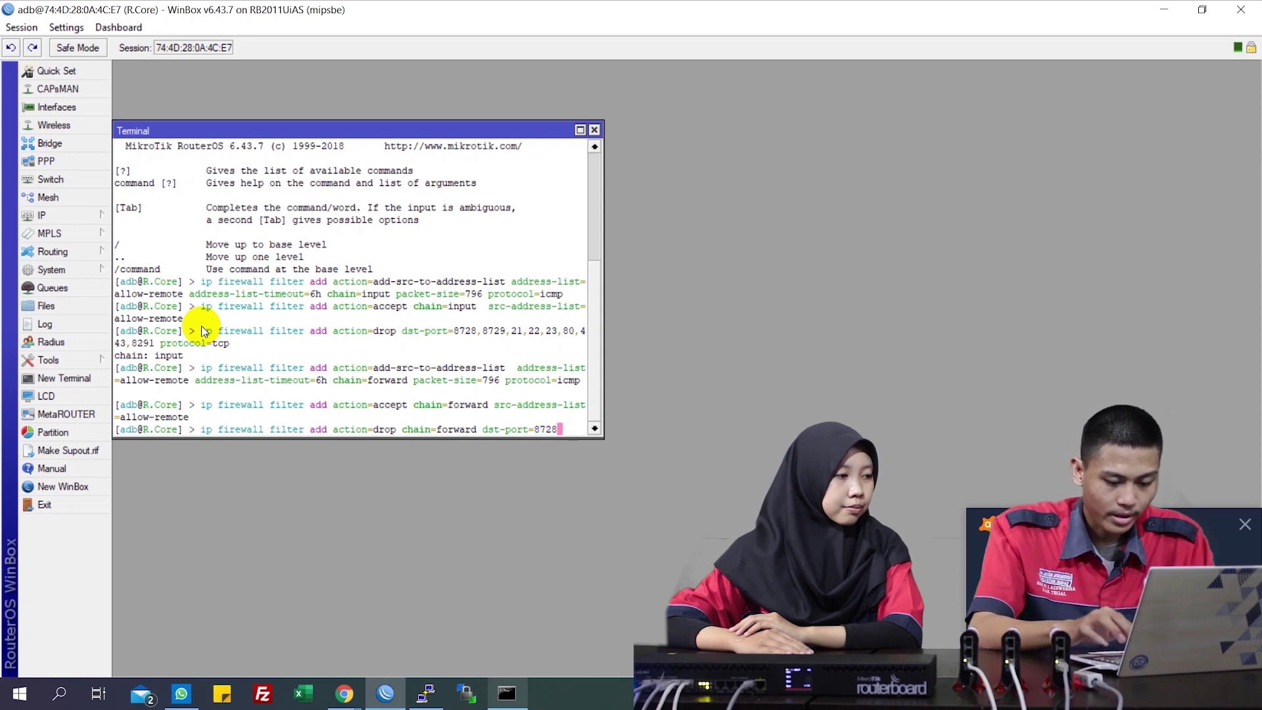
{"action": "type", "text": ",8279"}
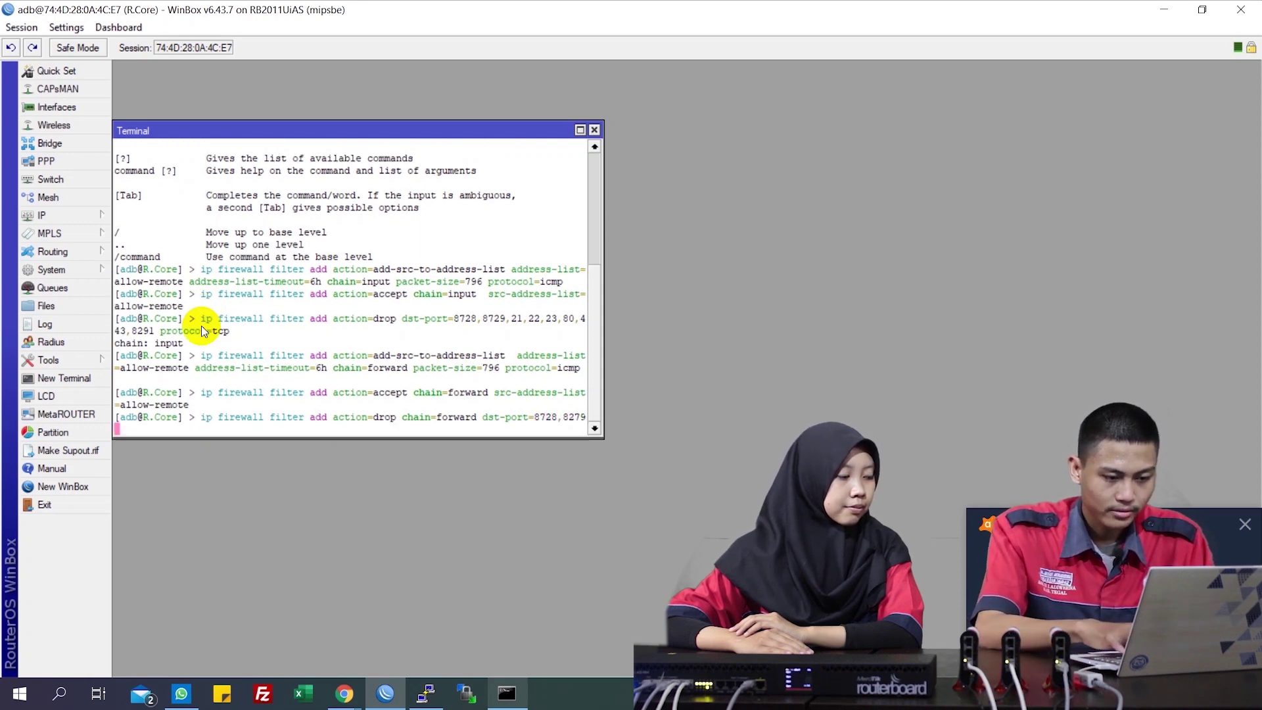
{"action": "type", "text": ",2"}
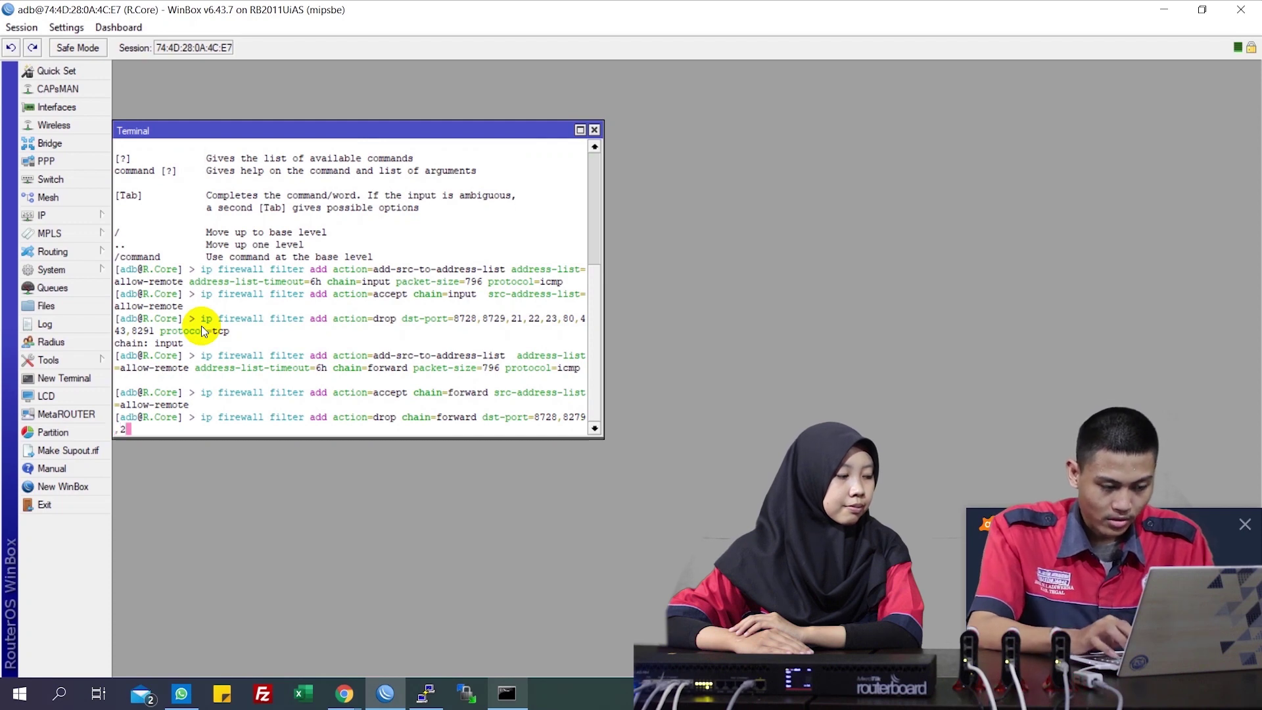
{"action": "type", "text": "1,22,23,"}
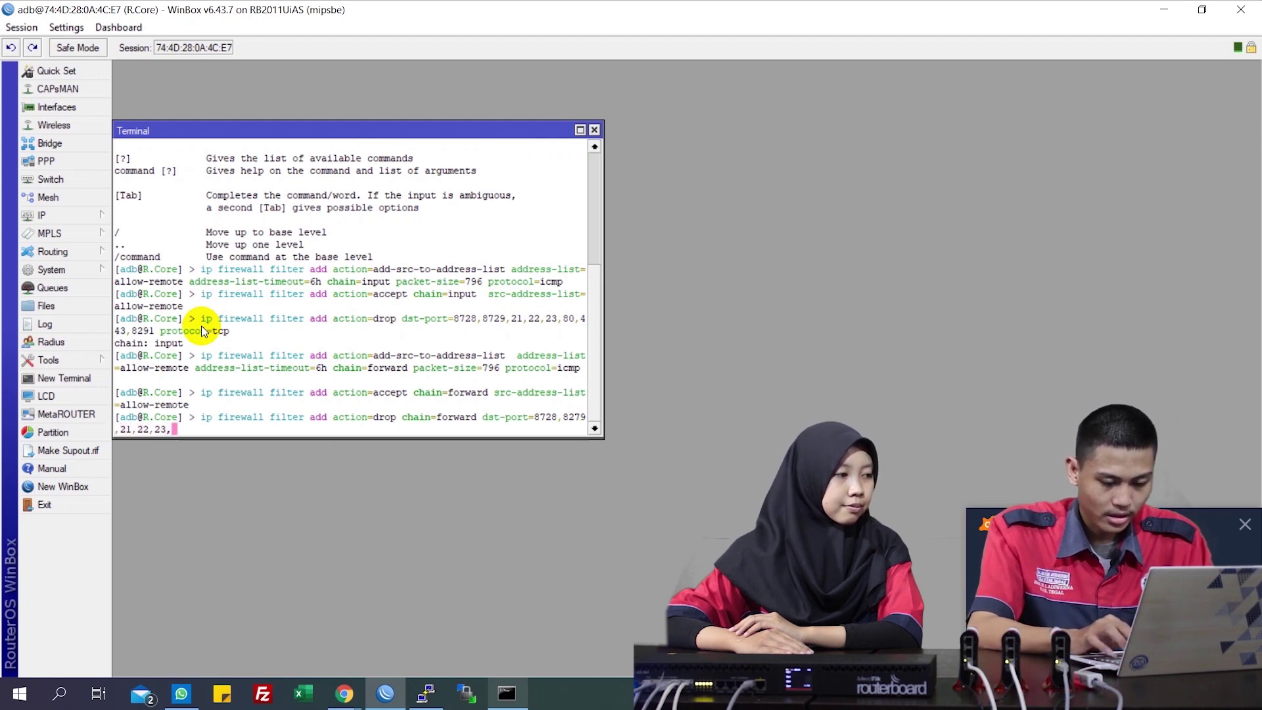
{"action": "type", "text": "80,4"}
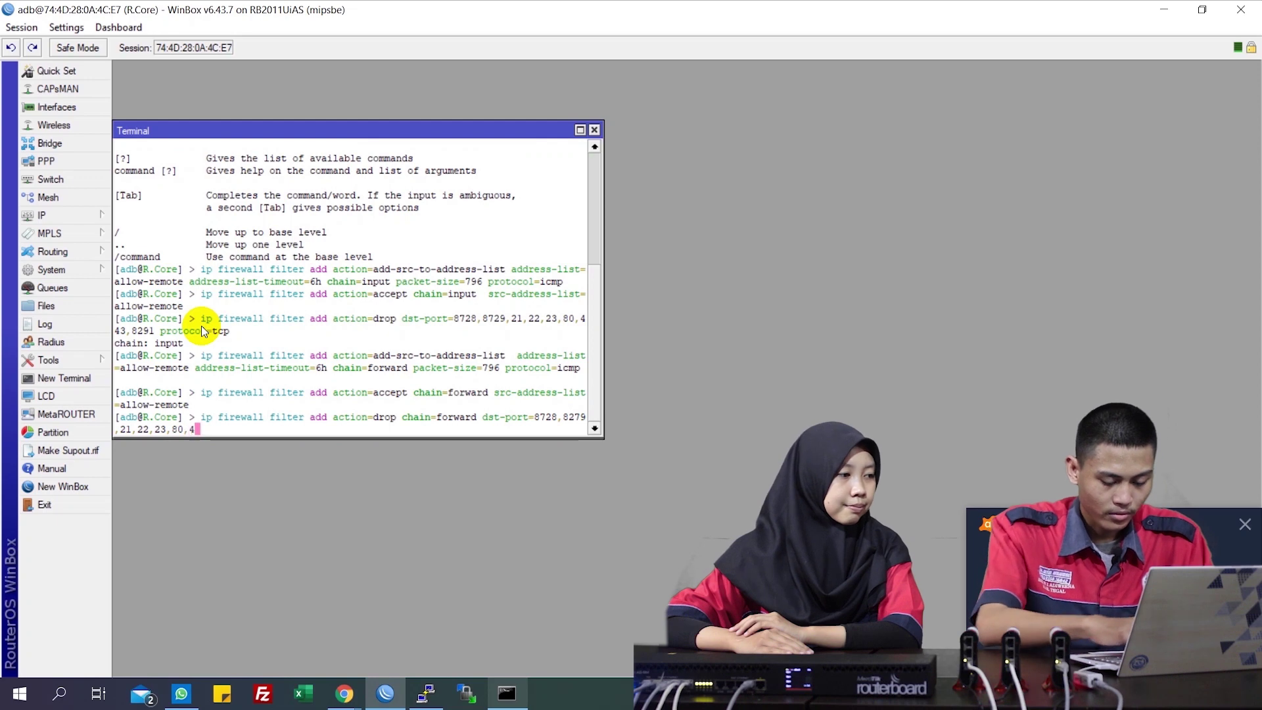
{"action": "type", "text": "43,2"}
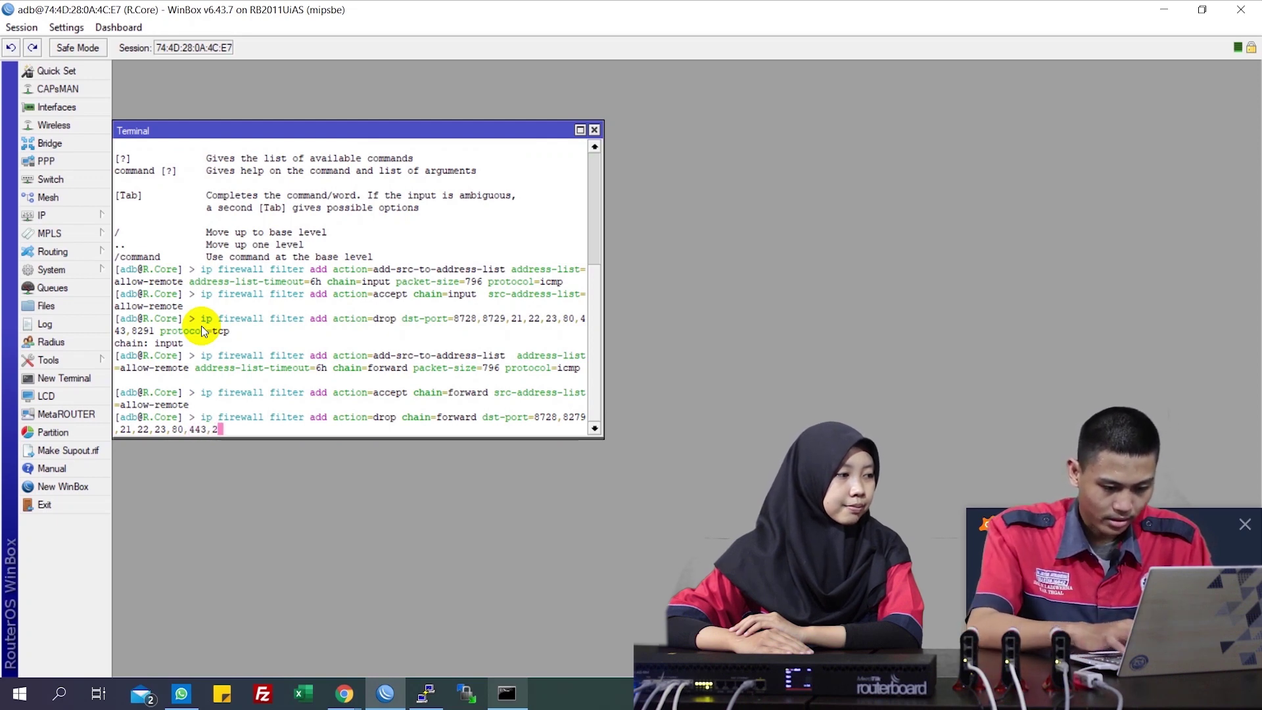
{"action": "key", "text": "BackSpace"}
{"action": "type", "text": "8291 "}
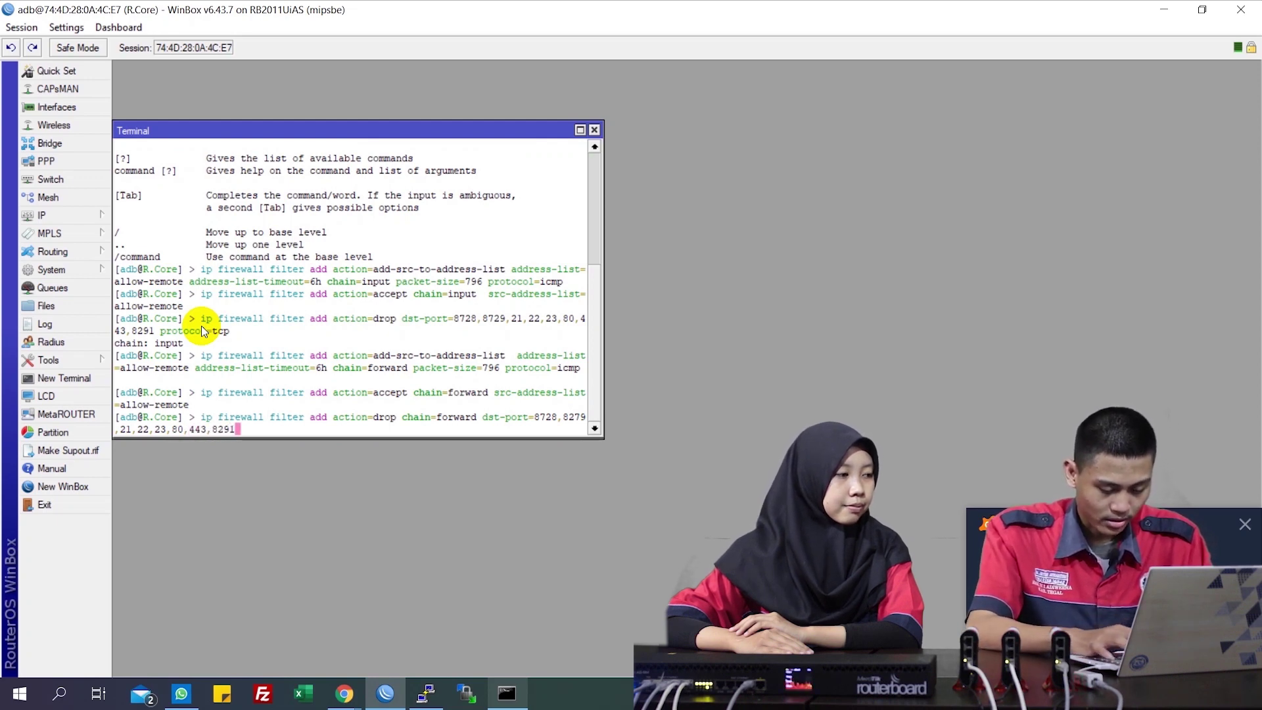
{"action": "type", "text": "protc"}
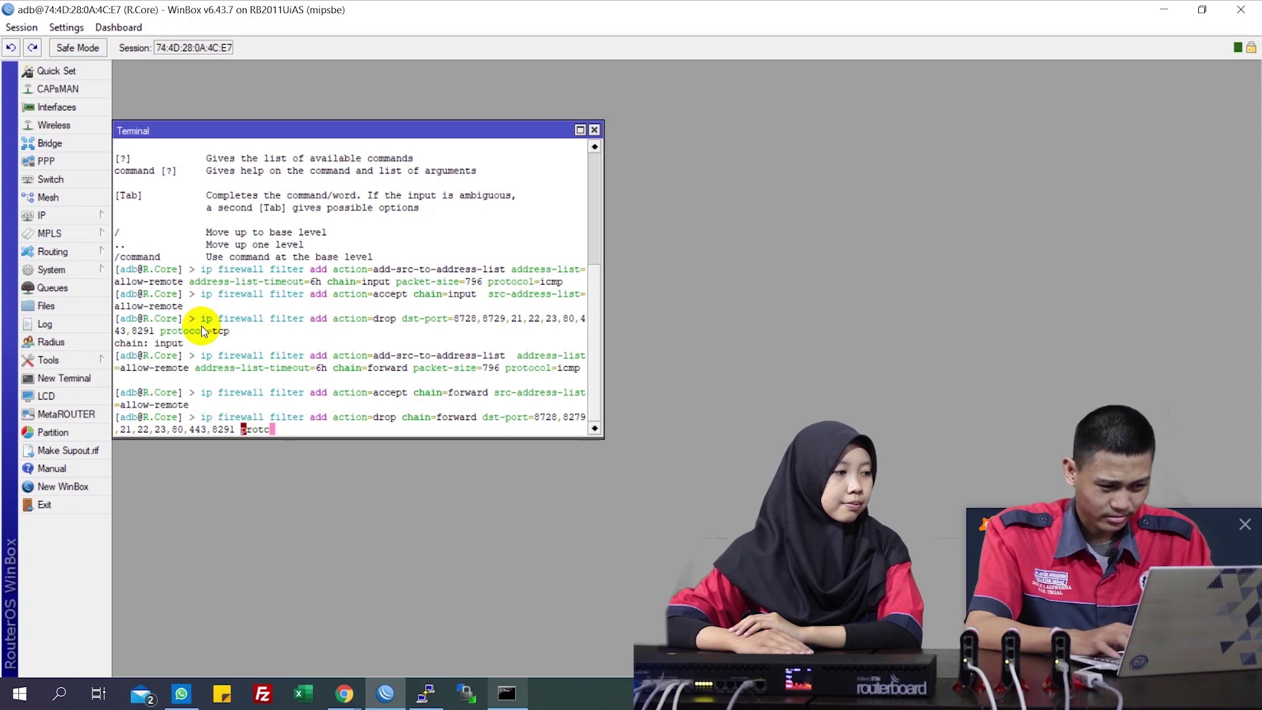
{"action": "key", "text": "BackSpace"}
{"action": "type", "text": "o"}
{"action": "key", "text": "Tab"}
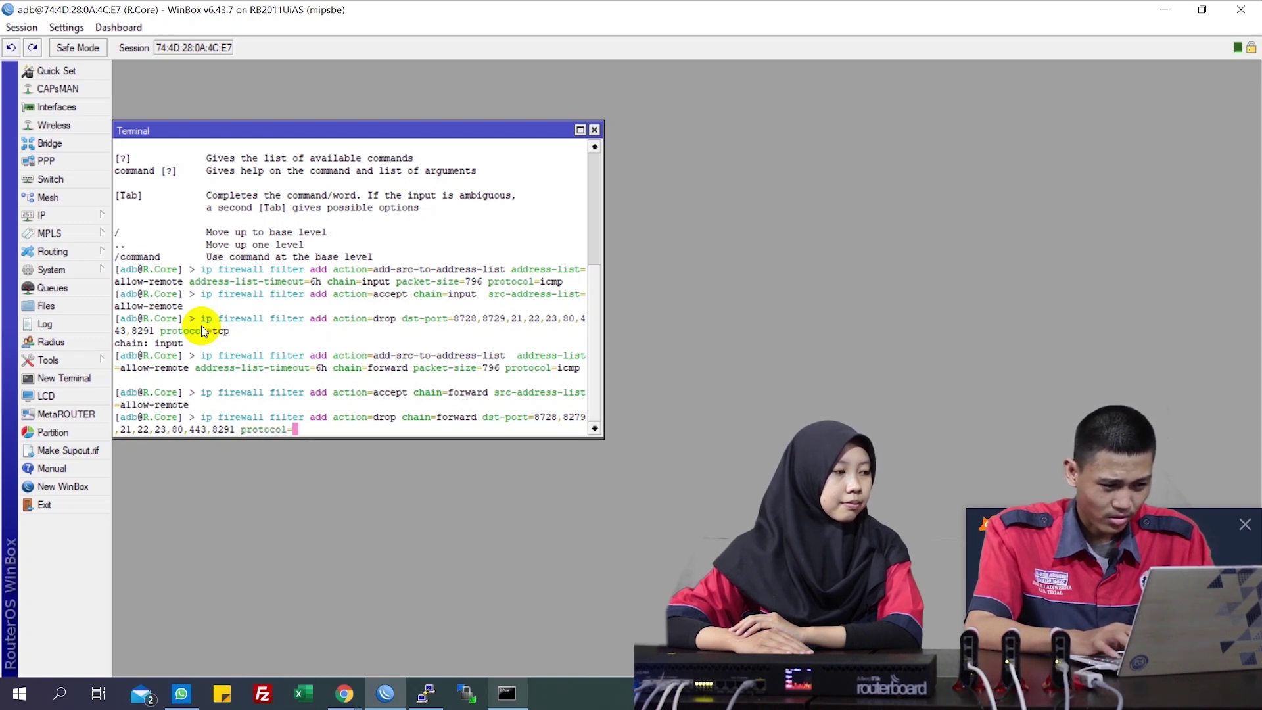
{"action": "type", "text": "tco"}
{"action": "key", "text": "Return"}
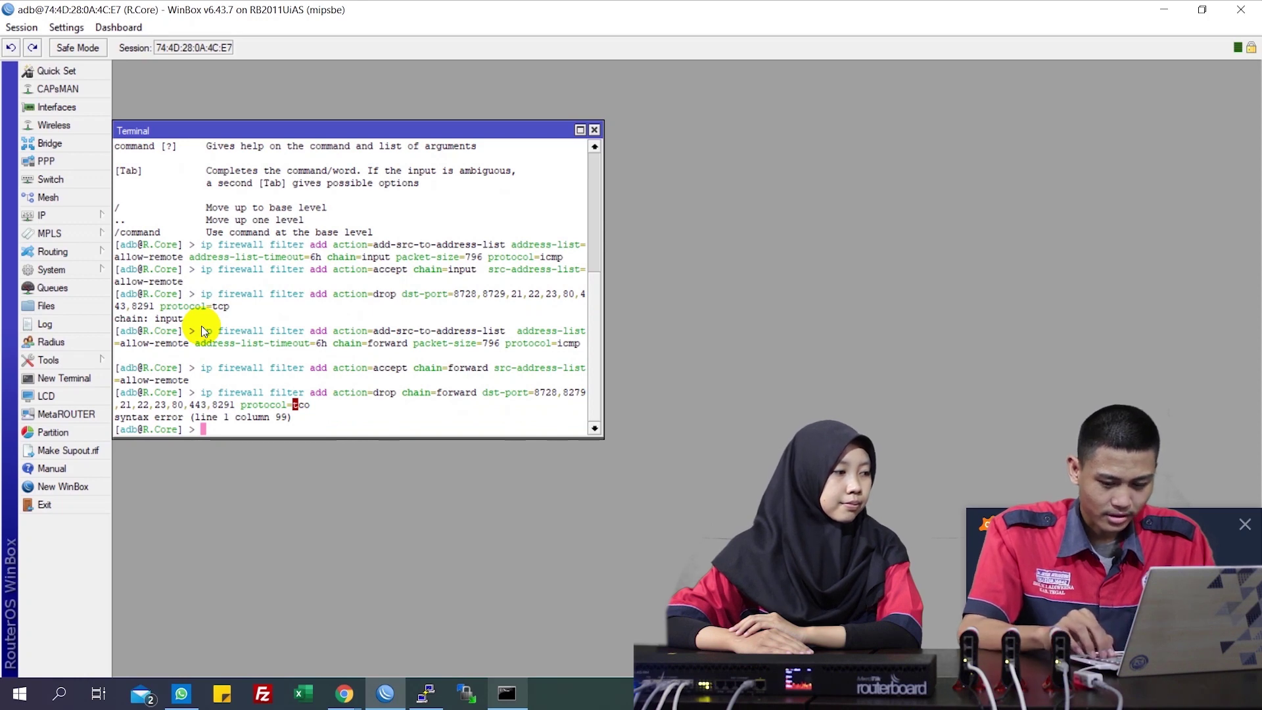
Recall the failed rule, correct the protocol to tcp, rerun it, and check the laptop's Wi-Fi address
{"action": "key", "text": "Up"}
{"action": "key", "text": "BackSpace"}
{"action": "key", "text": "BackSpace"}
{"action": "type", "text": "cp"}
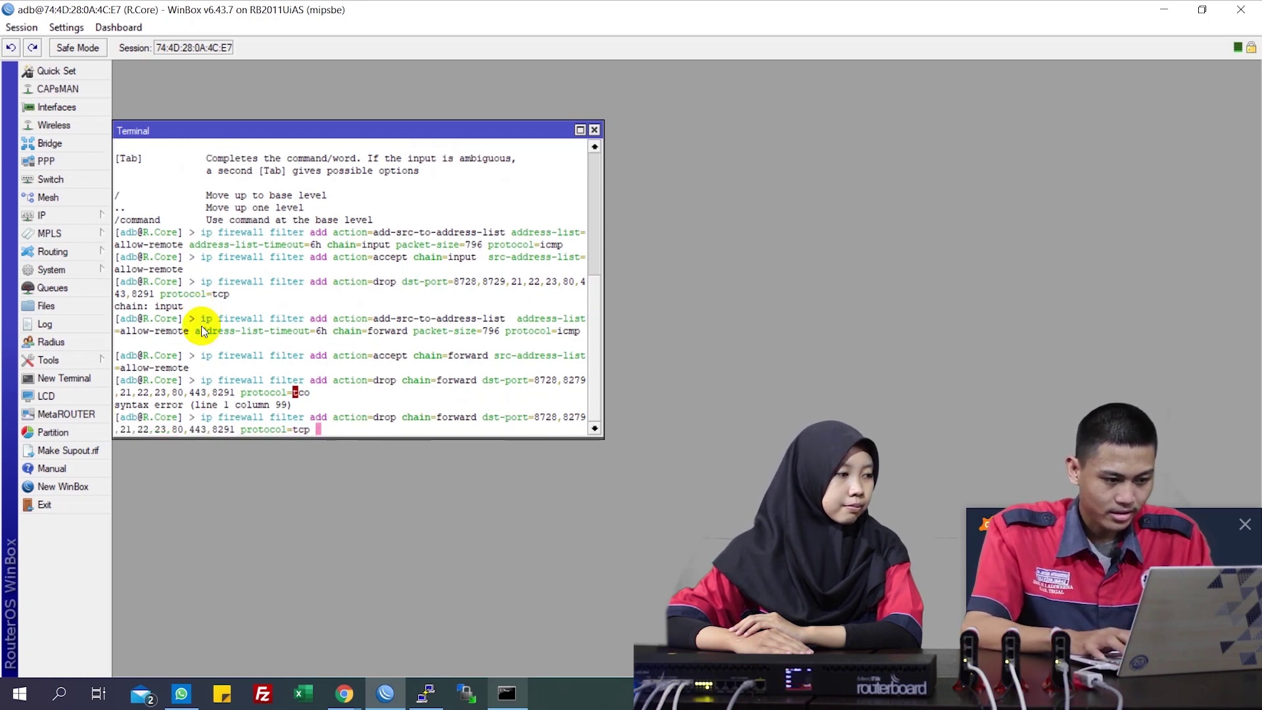
{"action": "key", "text": "Return"}
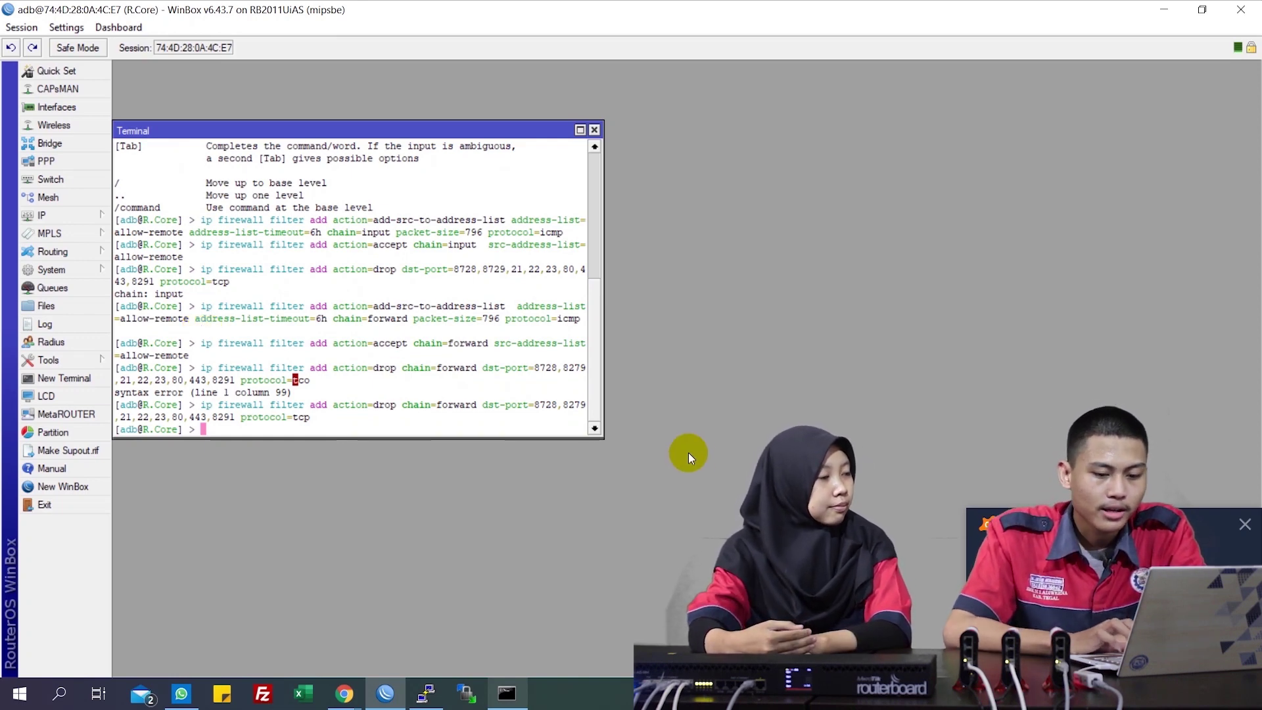
{"action": "left_click", "coordinate": [1115, 693]}
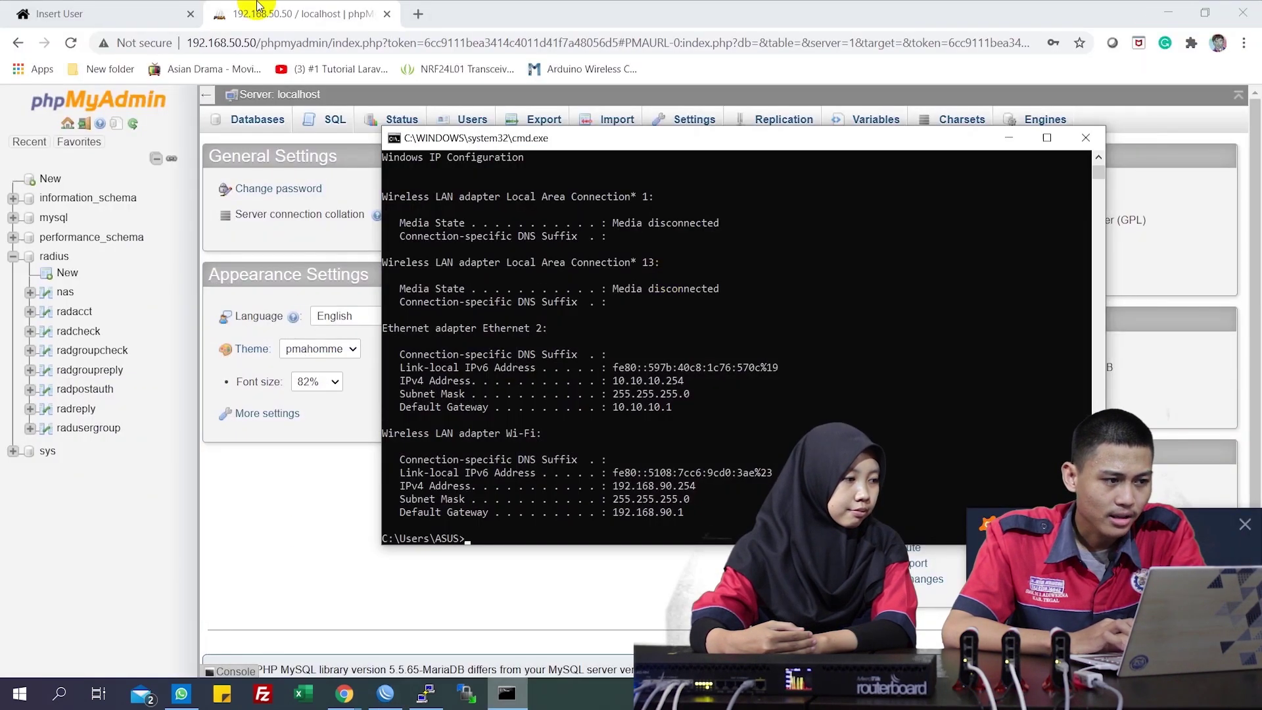
Load 192.168.50.50 in a new Chrome tab, then return to the command prompt
{"action": "left_click", "coordinate": [418, 17]}
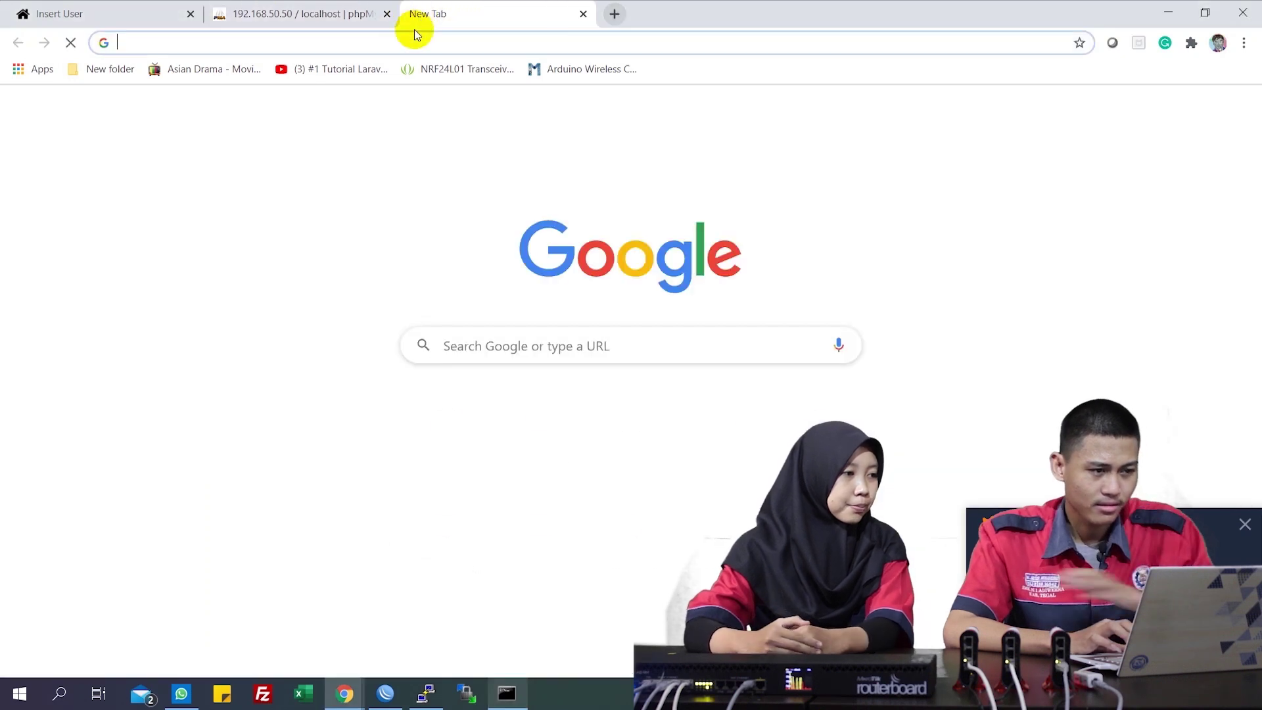
{"action": "left_click", "coordinate": [413, 36]}
{"action": "type", "text": "192.168.50.50/phpmyadmin"}
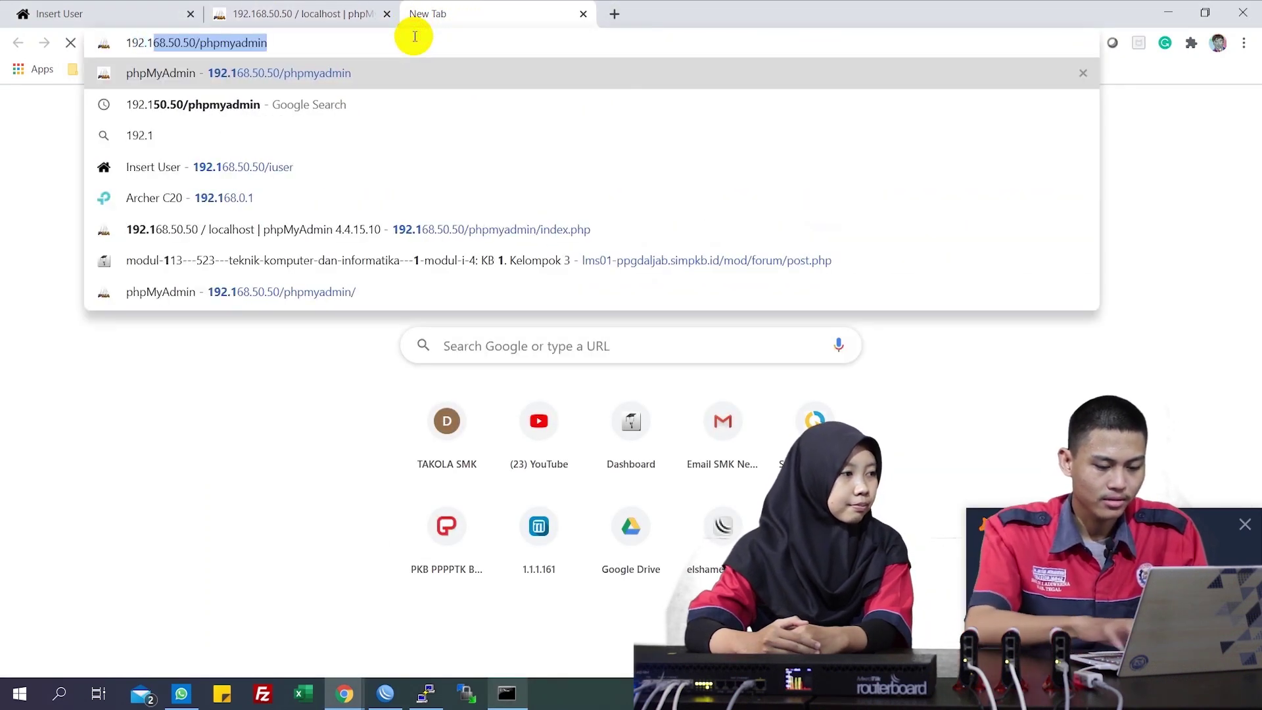
{"action": "key", "text": "End"}
{"action": "key", "text": "BackSpace"}
{"action": "key", "text": "BackSpace"}
{"action": "key", "text": "BackSpace"}
{"action": "key", "text": "BackSpace"}
{"action": "key", "text": "BackSpace"}
{"action": "key", "text": "BackSpace"}
{"action": "key", "text": "BackSpace"}
{"action": "key", "text": "BackSpace"}
{"action": "key", "text": "BackSpace"}
{"action": "key", "text": "BackSpace"}
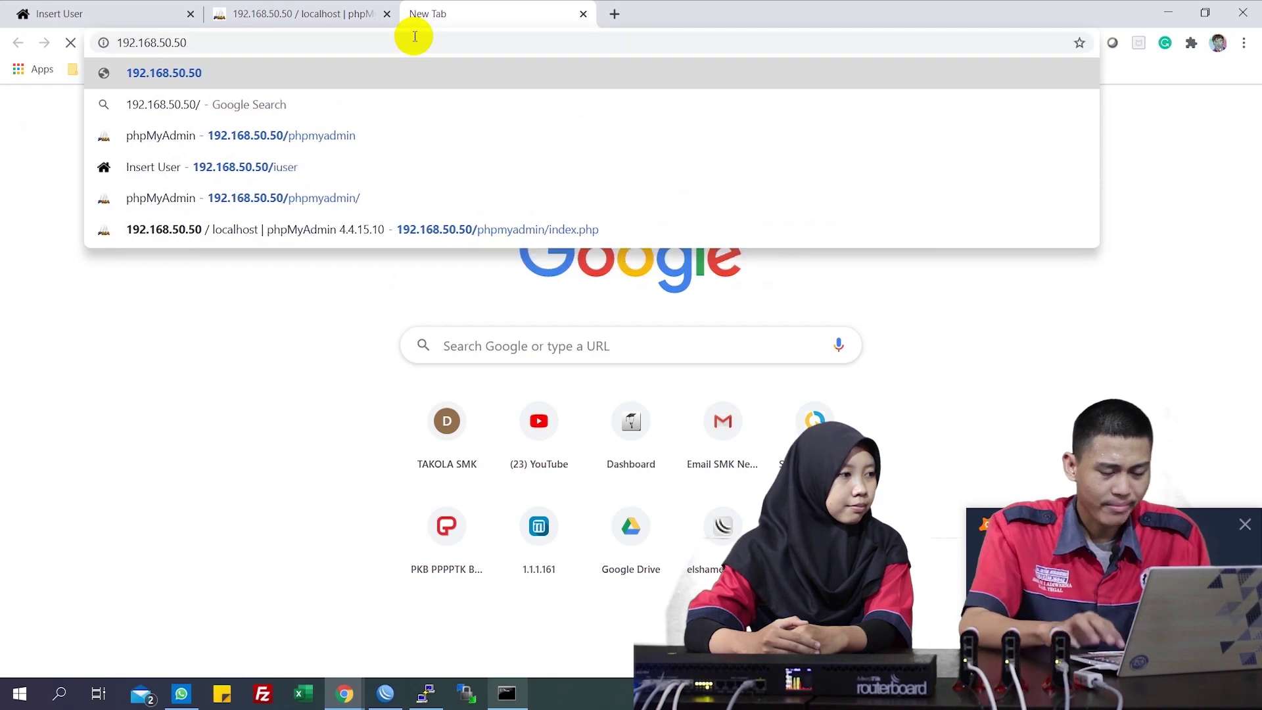
{"action": "key", "text": "Return"}
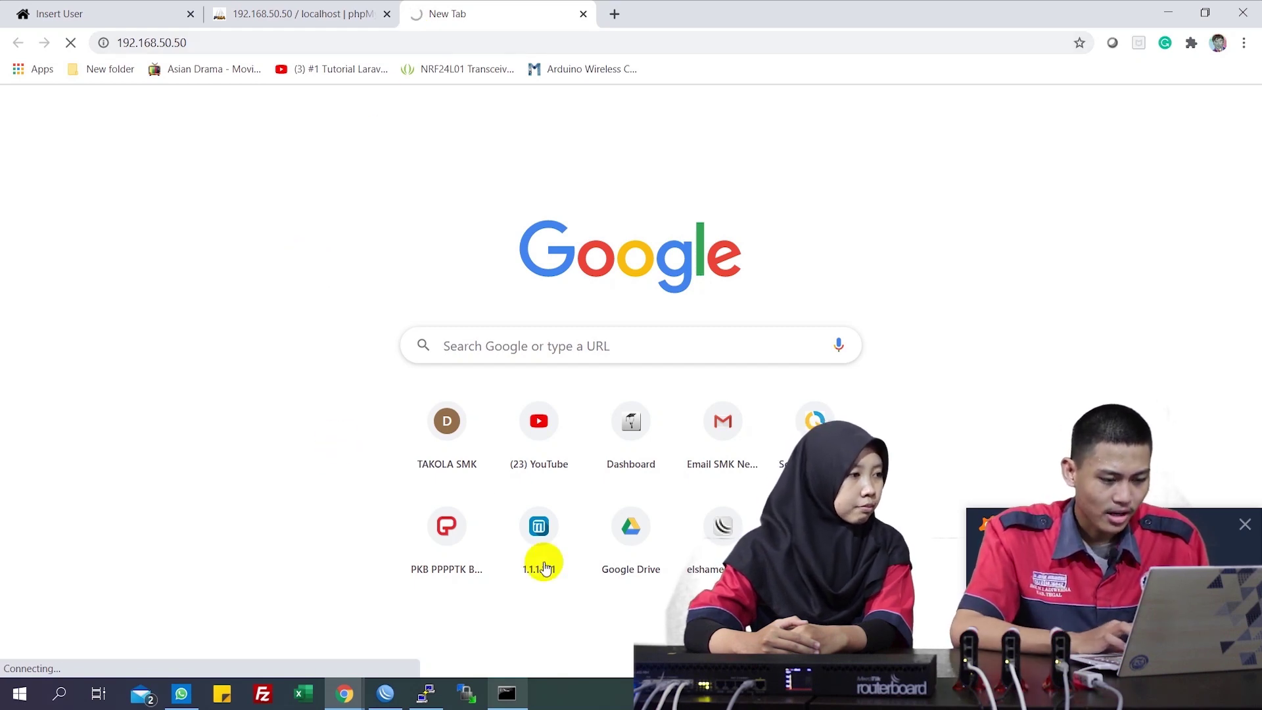
{"action": "left_click", "coordinate": [516, 702]}
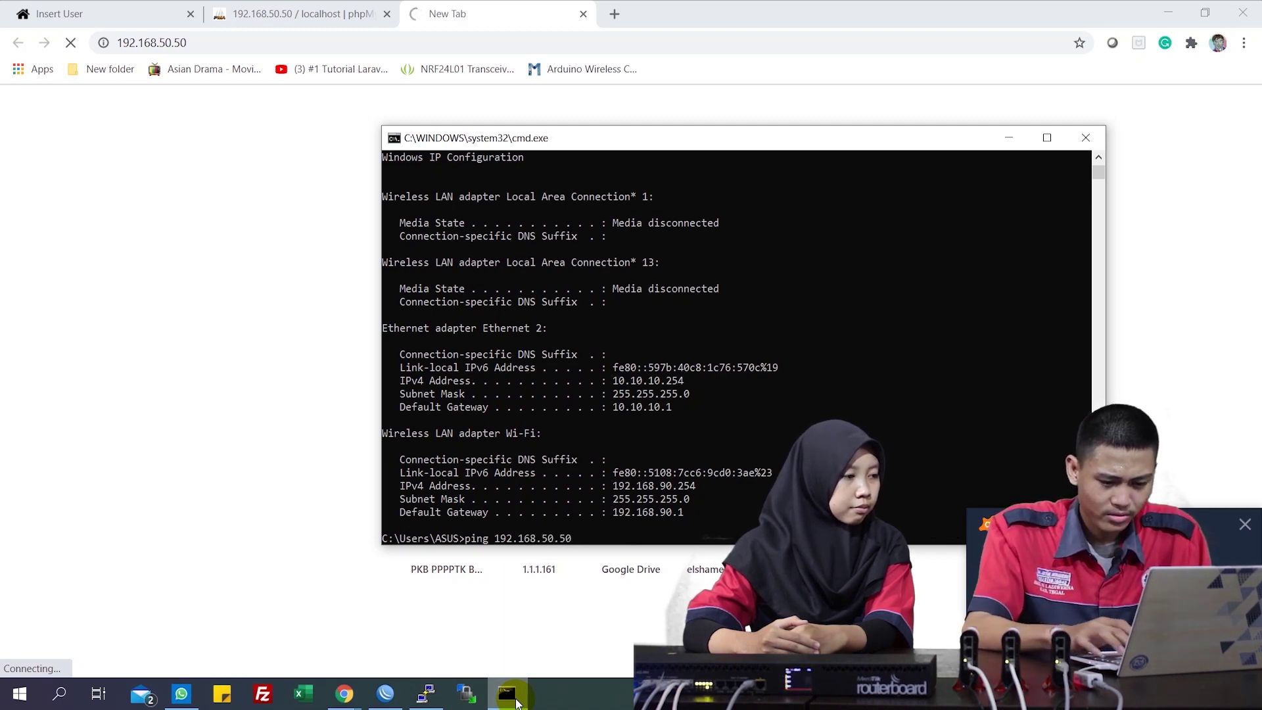
Ping 192.168.50.50 with 768-byte packets, then switch to Chrome's Apache test page
{"action": "type", "text": "768"}
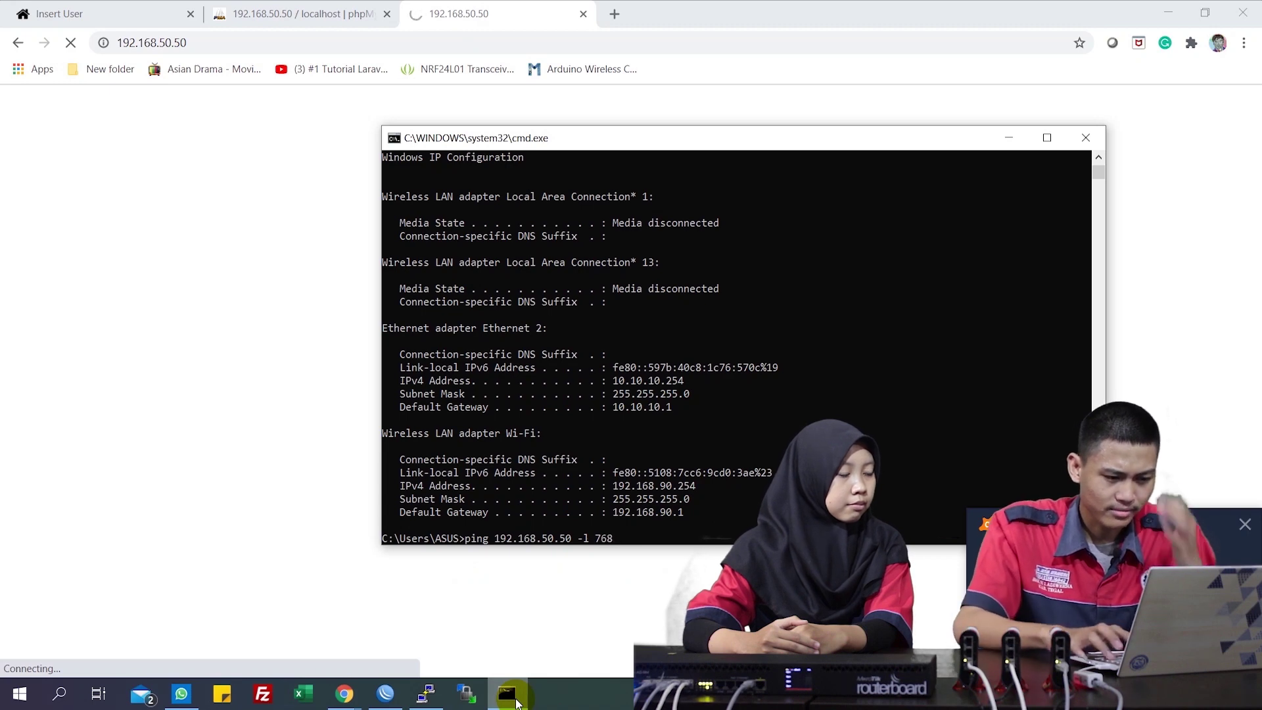
{"action": "key", "text": "Return"}
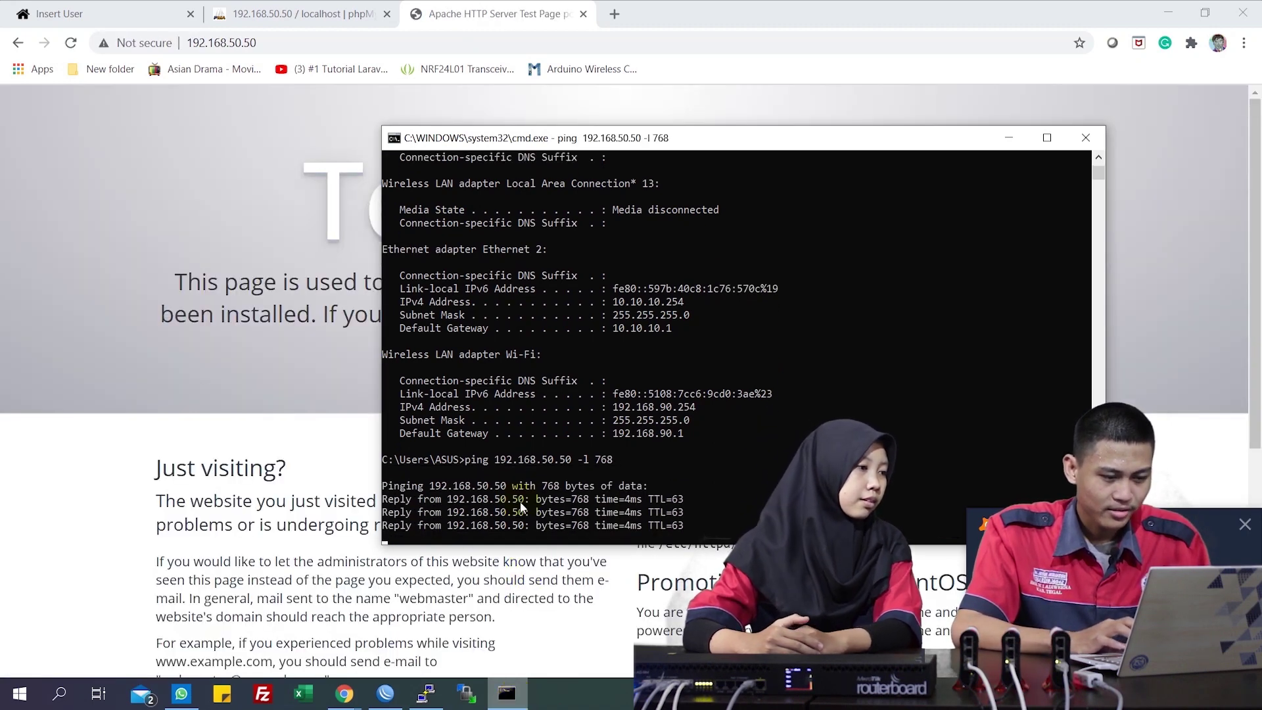
{"action": "left_click", "coordinate": [471, 43]}
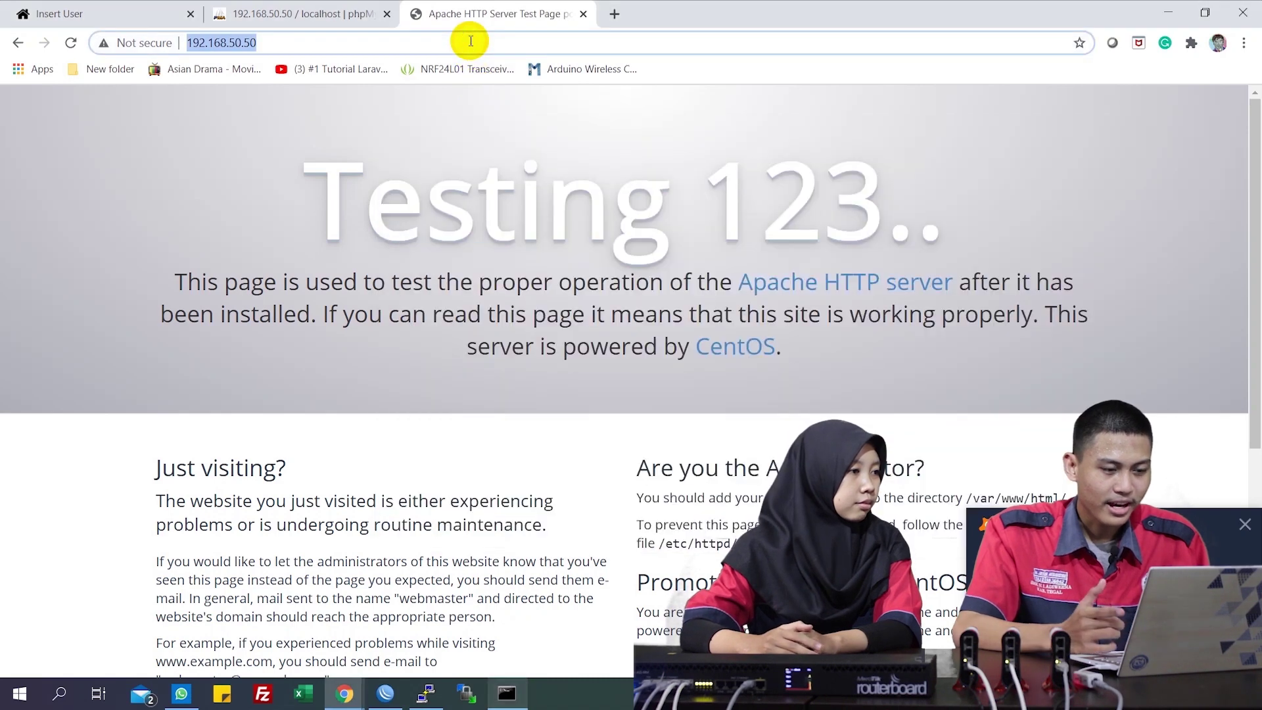